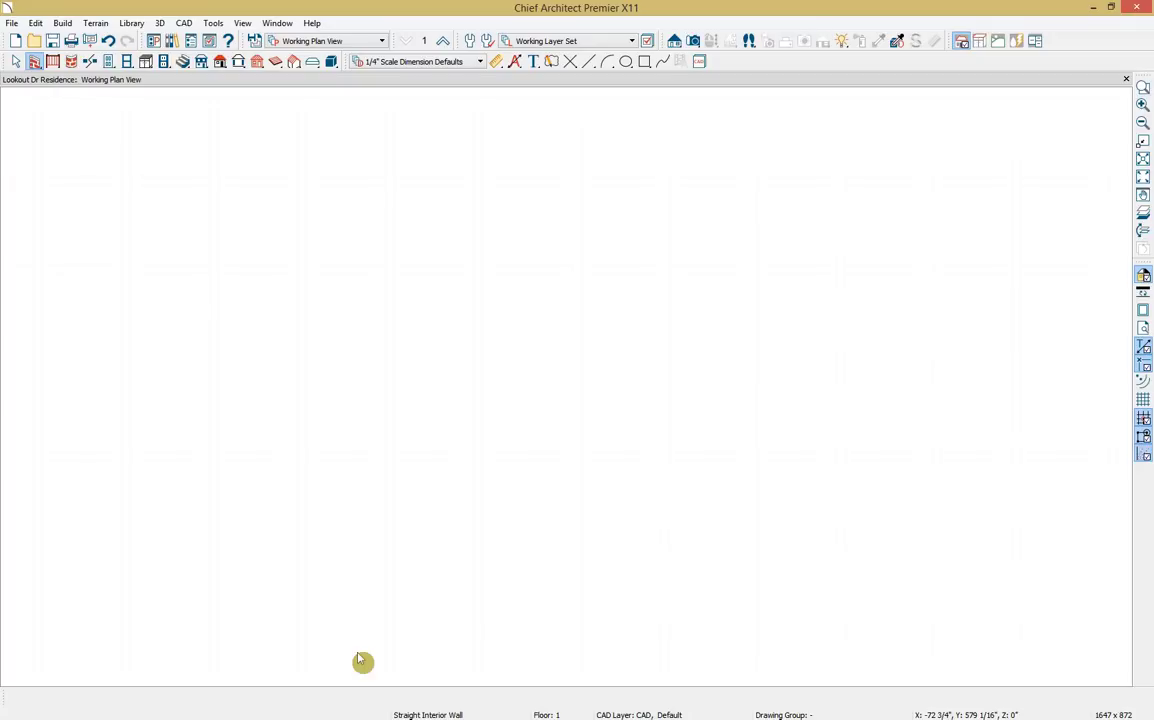
Switch the plan to the Kitchen and Bath Plan View
{"action": "left_click", "coordinate": [381, 43]}
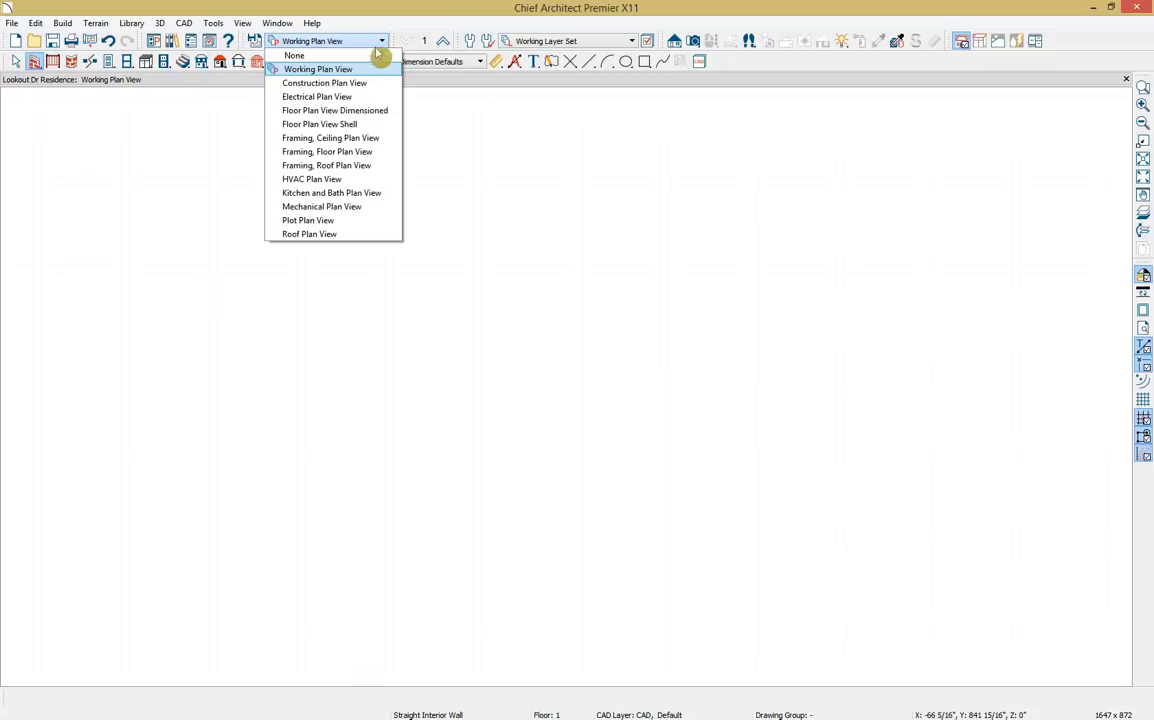
{"action": "left_click", "coordinate": [393, 196]}
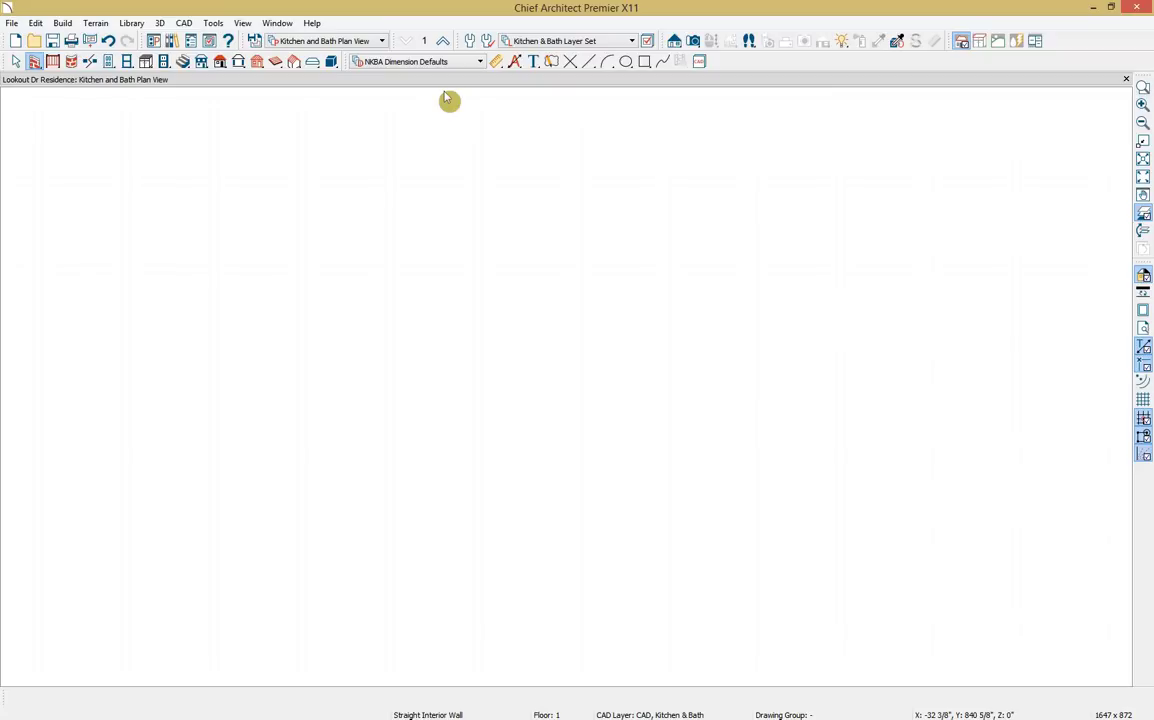
Draw straight interior walls forming a main room about 220 by 196 inches with a left-side alcove, plus an adjoining upper-right room about 61 by 87 inches
{"action": "left_click", "coordinate": [35, 63]}
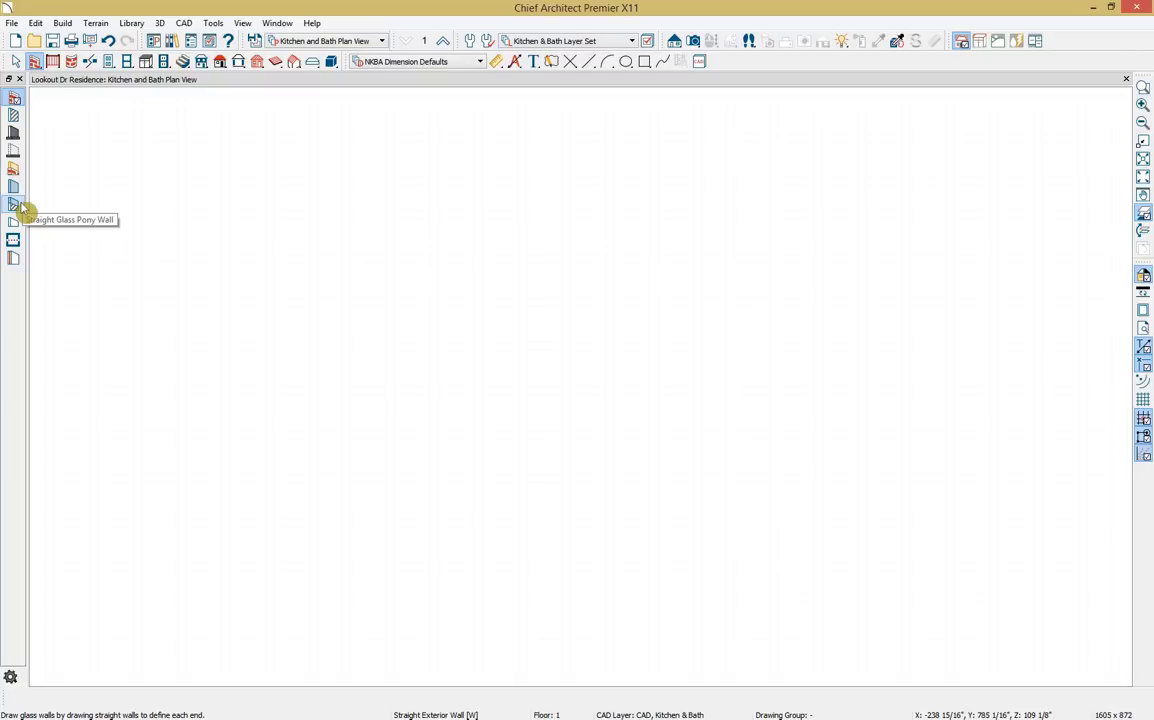
{"action": "left_click", "coordinate": [15, 116]}
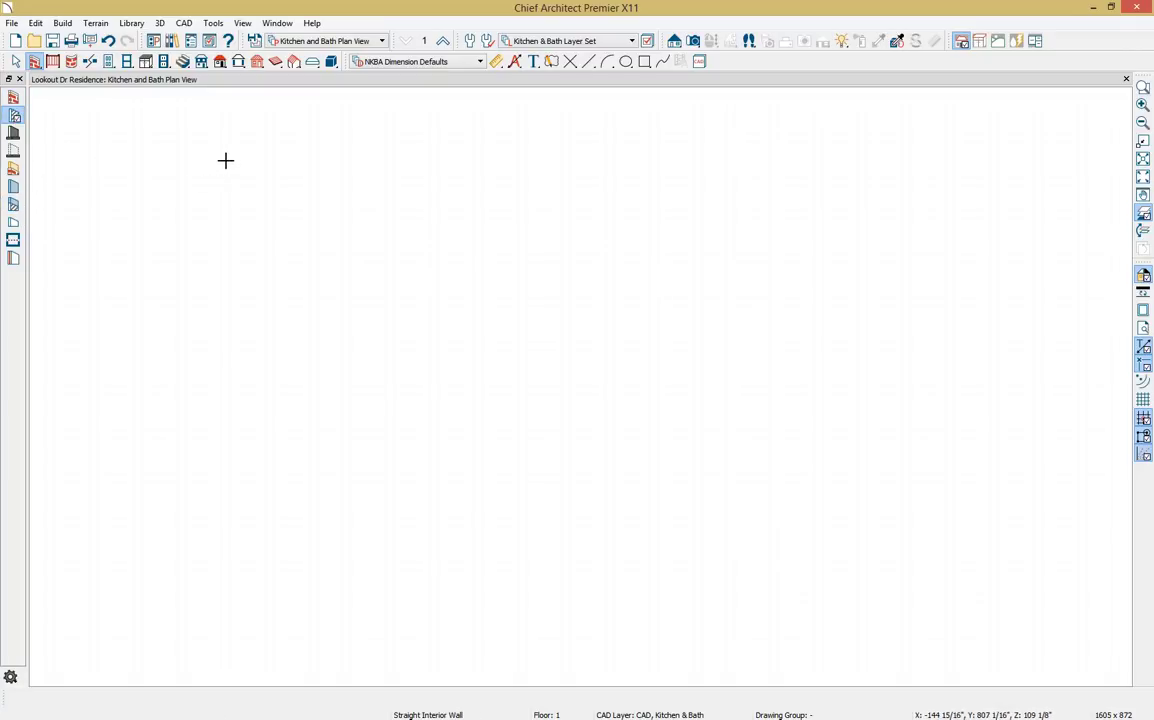
{"action": "mouse_move", "coordinate": [248, 152]}
{"action": "left_mouse_down"}
{"action": "mouse_move", "coordinate": [725, 152]}
{"action": "mouse_move", "coordinate": [755, 366]}
{"action": "mouse_move", "coordinate": [757, 497]}
{"action": "mouse_move", "coordinate": [740, 577]}
{"action": "mouse_move", "coordinate": [283, 567]}
{"action": "mouse_move", "coordinate": [249, 577]}
{"action": "mouse_move", "coordinate": [247, 430]}
{"action": "mouse_move", "coordinate": [129, 428]}
{"action": "mouse_move", "coordinate": [126, 268]}
{"action": "mouse_move", "coordinate": [247, 268]}
{"action": "mouse_move", "coordinate": [255, 155]}
{"action": "left_mouse_up"}
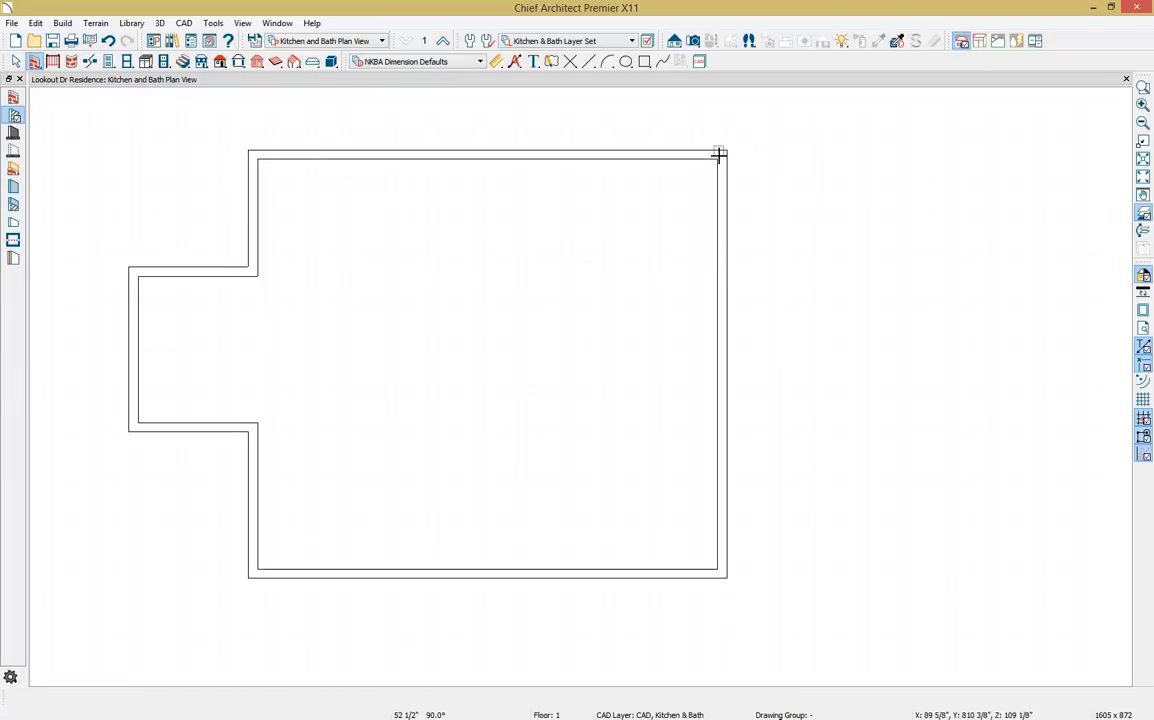
{"action": "left_click_drag", "start_coordinate": [732, 156], "coordinate": [724, 353]}
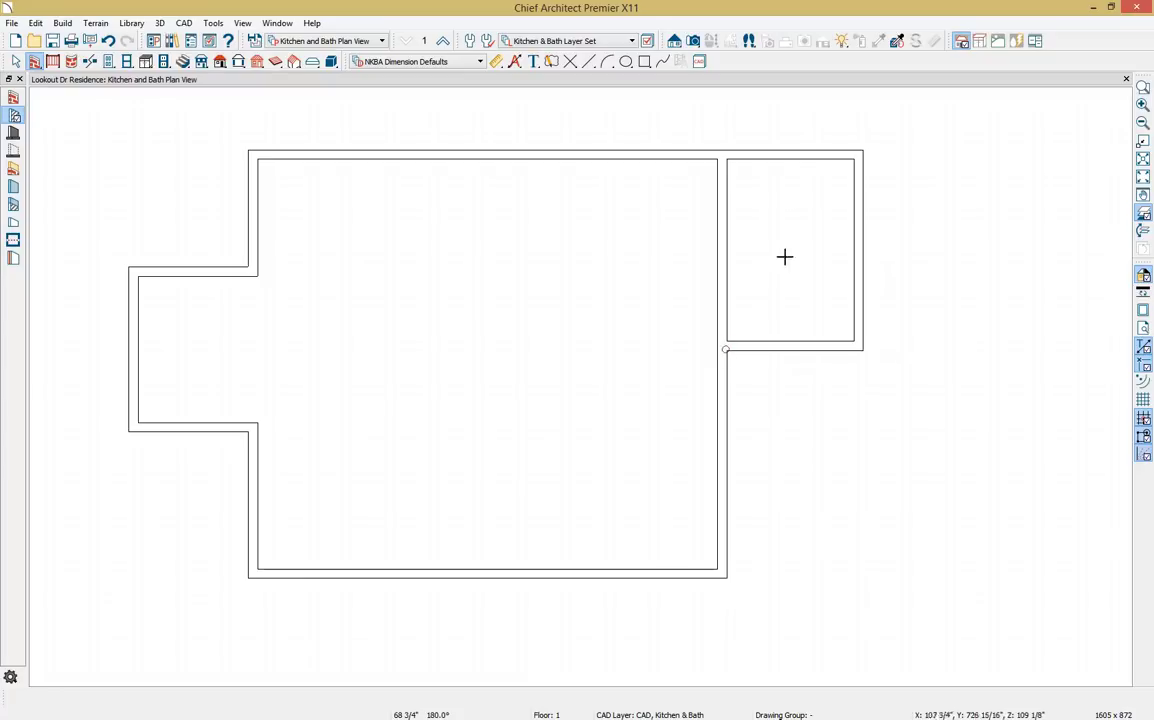
Create a Perspective Floor Overview of the current floor and look down into the rooms from a closer, higher angle
{"action": "left_click", "coordinate": [695, 43]}
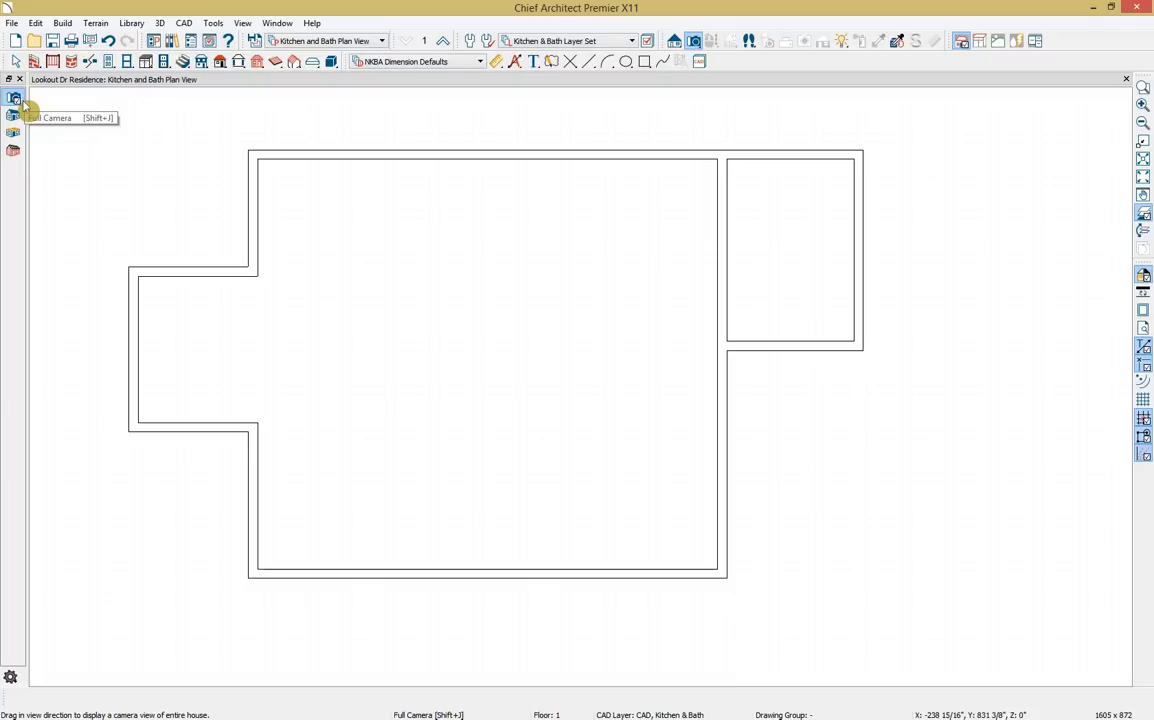
{"action": "left_click", "coordinate": [23, 104]}
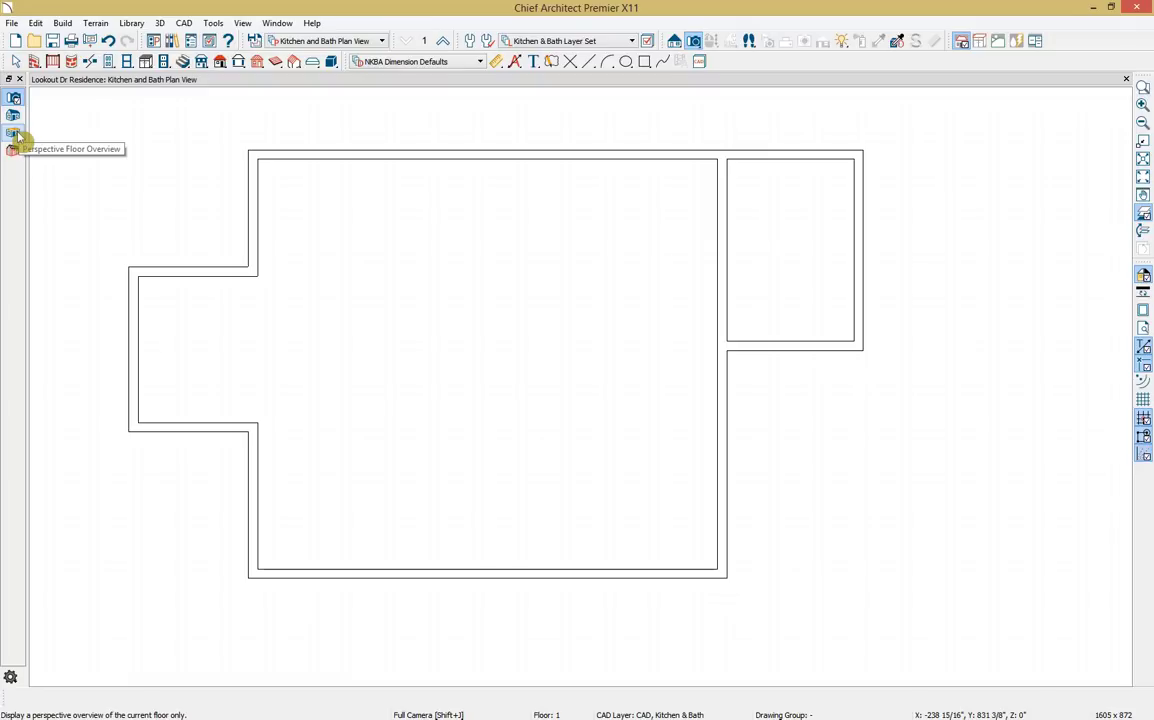
{"action": "left_click", "coordinate": [14, 134]}
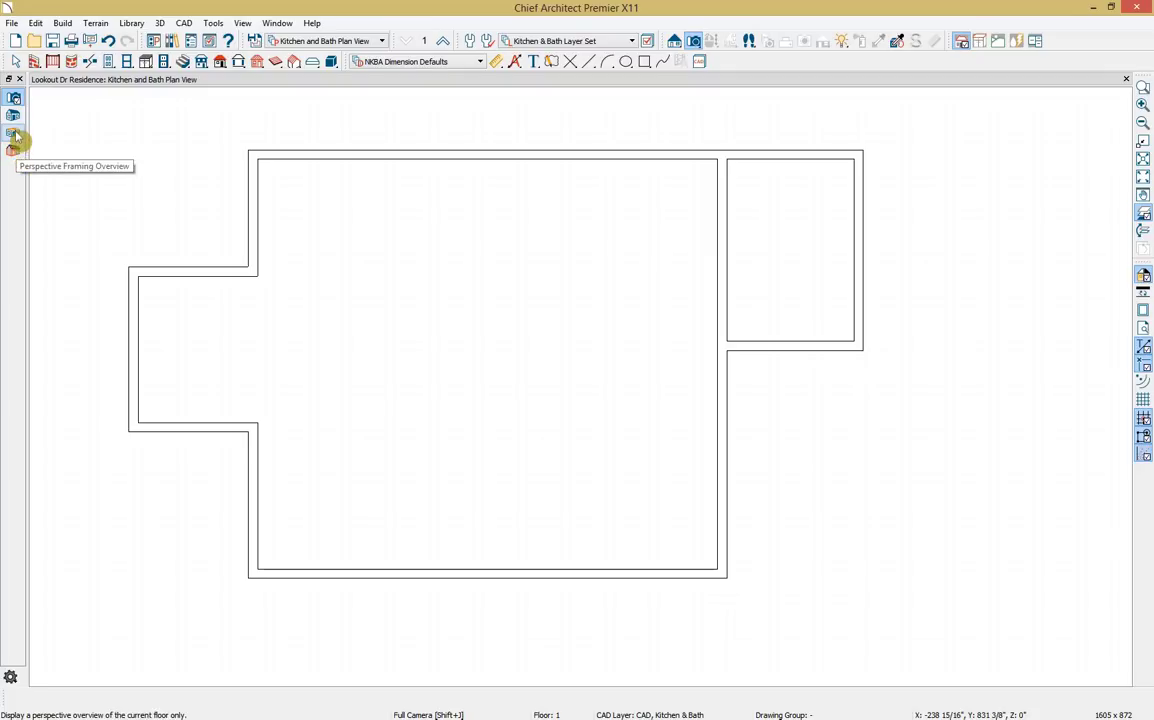
{"action": "left_click", "coordinate": [14, 135]}
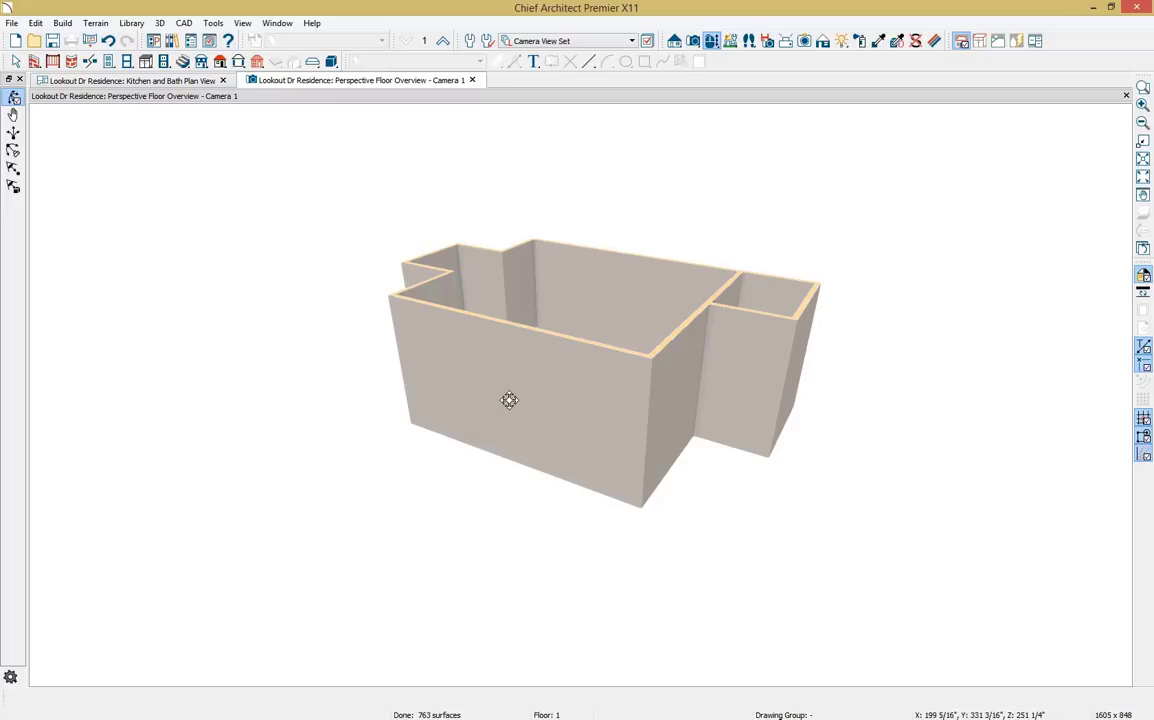
{"action": "left_click_drag", "start_coordinate": [509, 400], "coordinate": [497, 466]}
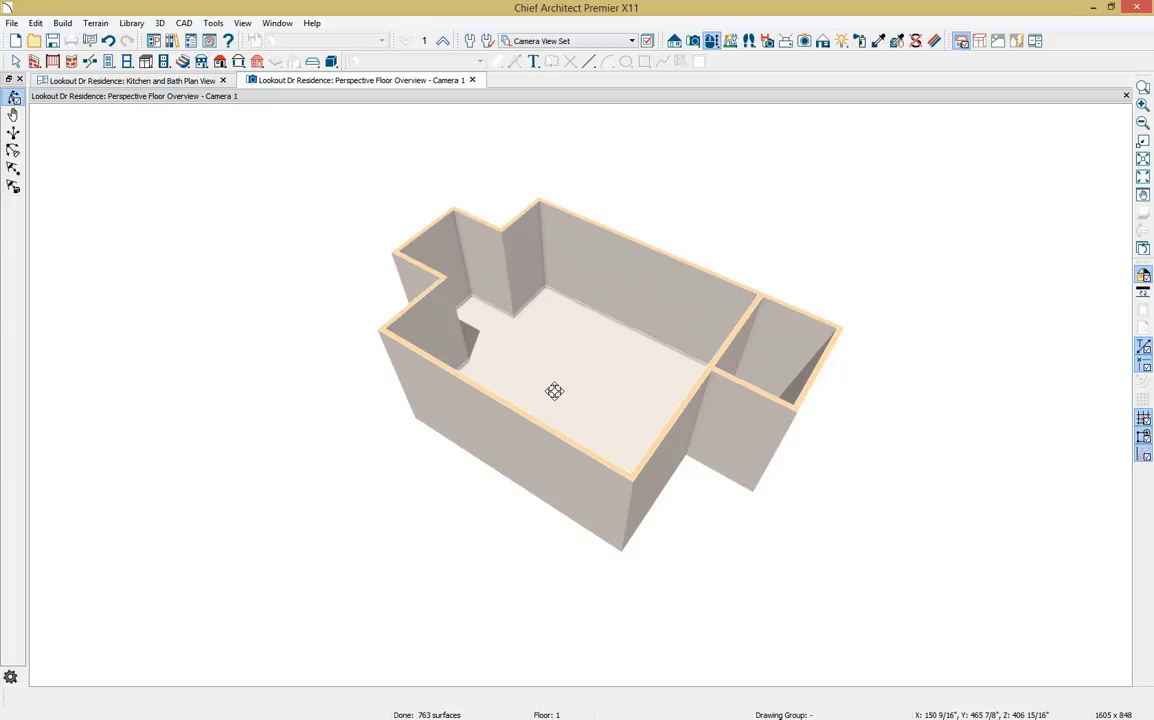
{"action": "scroll", "coordinate": [554, 391], "scroll_direction": "up", "scroll_amount": 2}
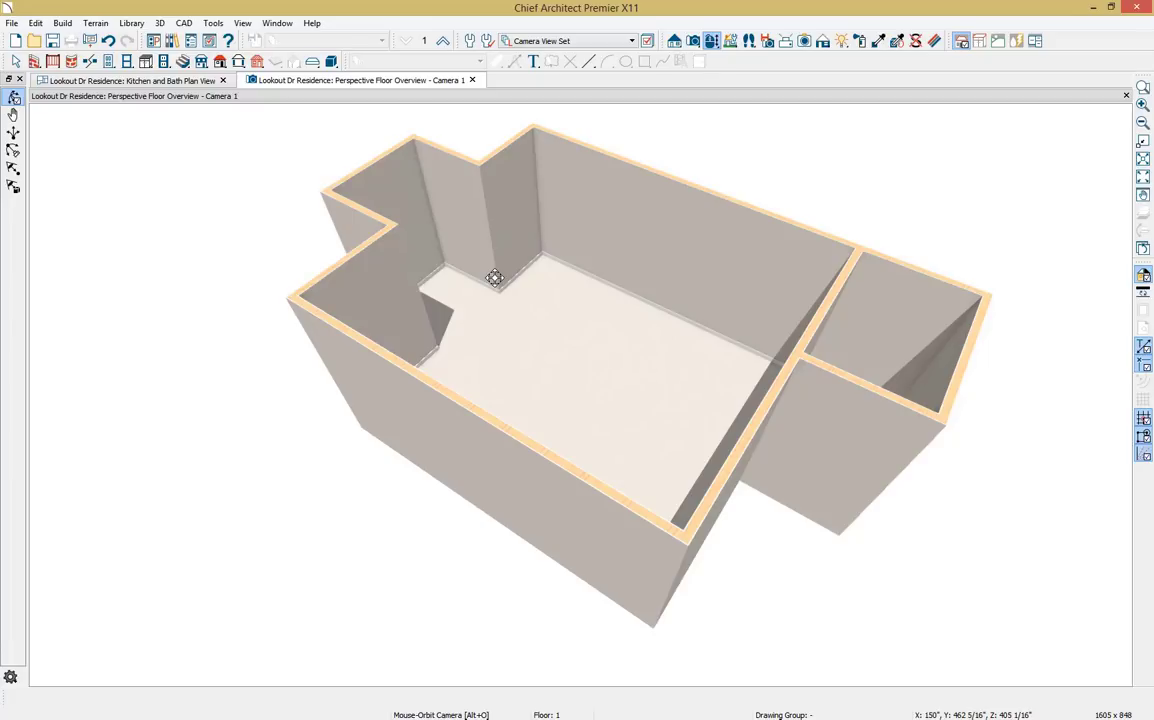
Arrange the floor plan and the perspective overview side by side, with the whole plan centred in its view
{"action": "left_click_drag", "start_coordinate": [170, 80], "coordinate": [195, 408]}
{"action": "middle_click_drag", "start_coordinate": [270, 244], "coordinate": [310, 392]}
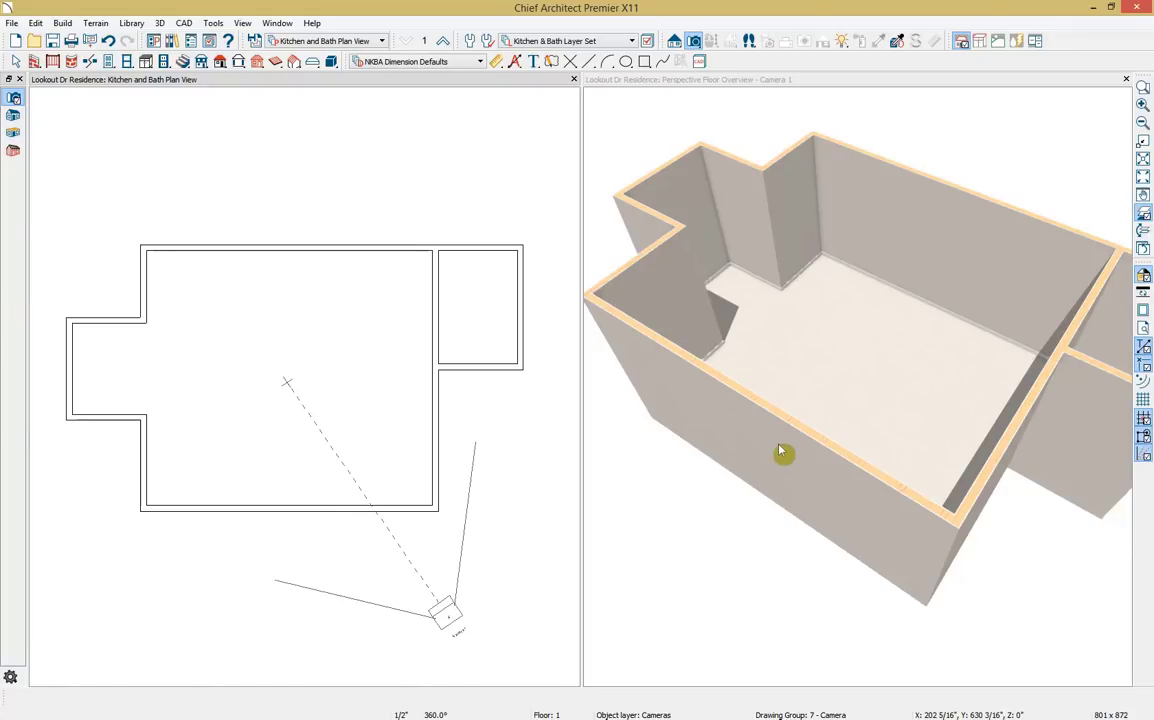
{"action": "left_click", "coordinate": [277, 23]}
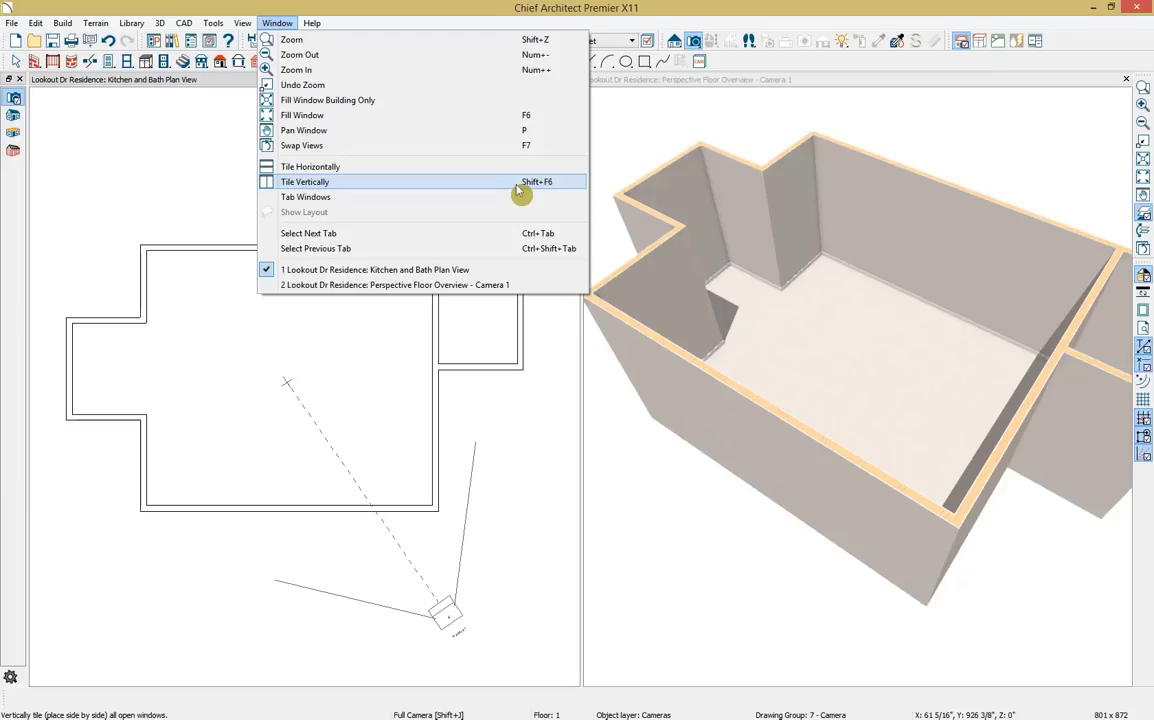
{"action": "left_click", "coordinate": [557, 402]}
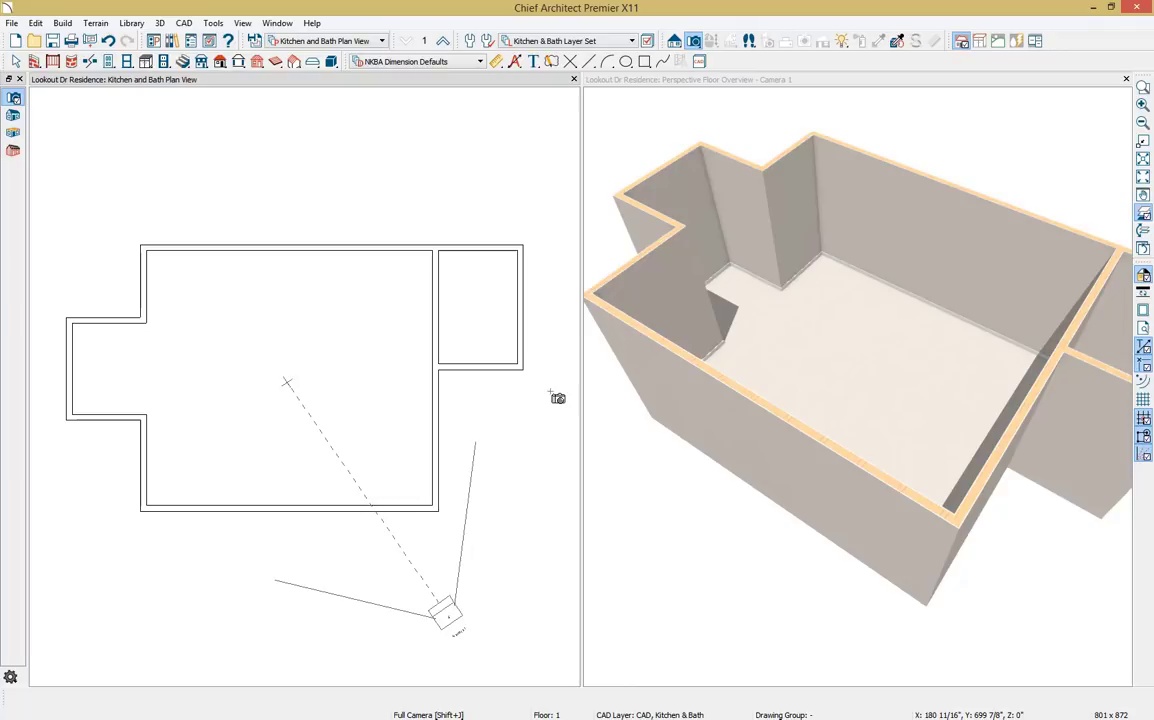
Dimension the inside length and width of the small adjoining room
{"action": "left_click", "coordinate": [498, 64]}
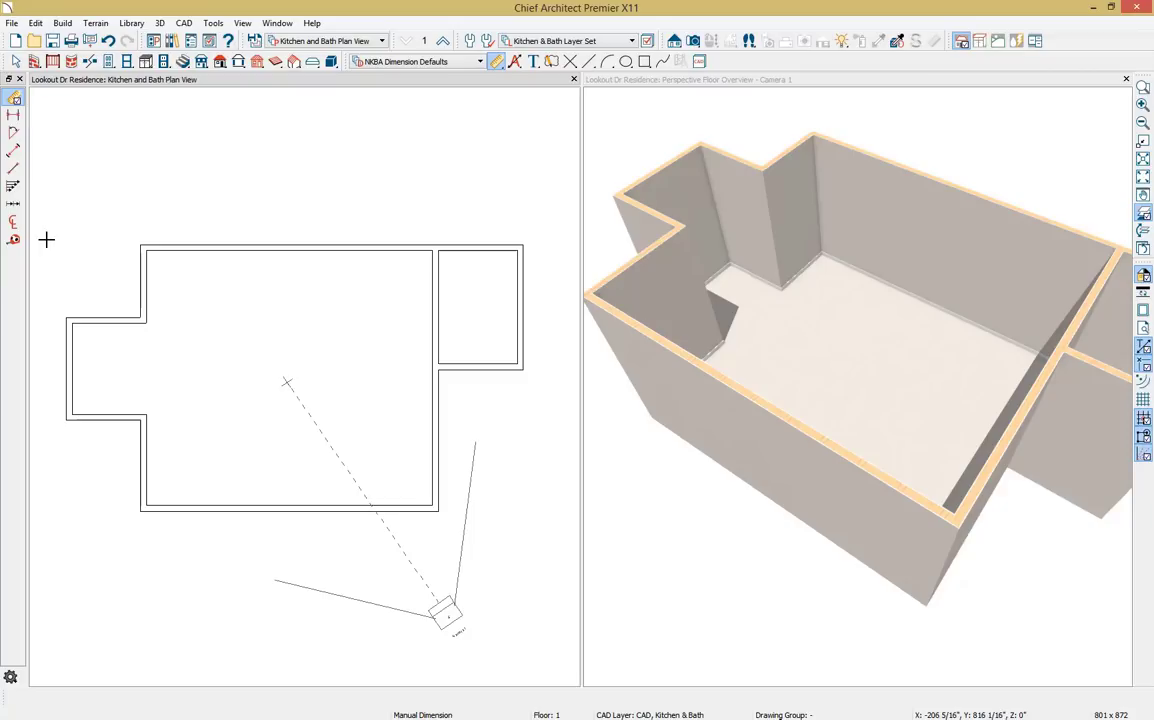
{"action": "left_click", "coordinate": [14, 152]}
{"action": "left_click_drag", "start_coordinate": [471, 367], "coordinate": [476, 231]}
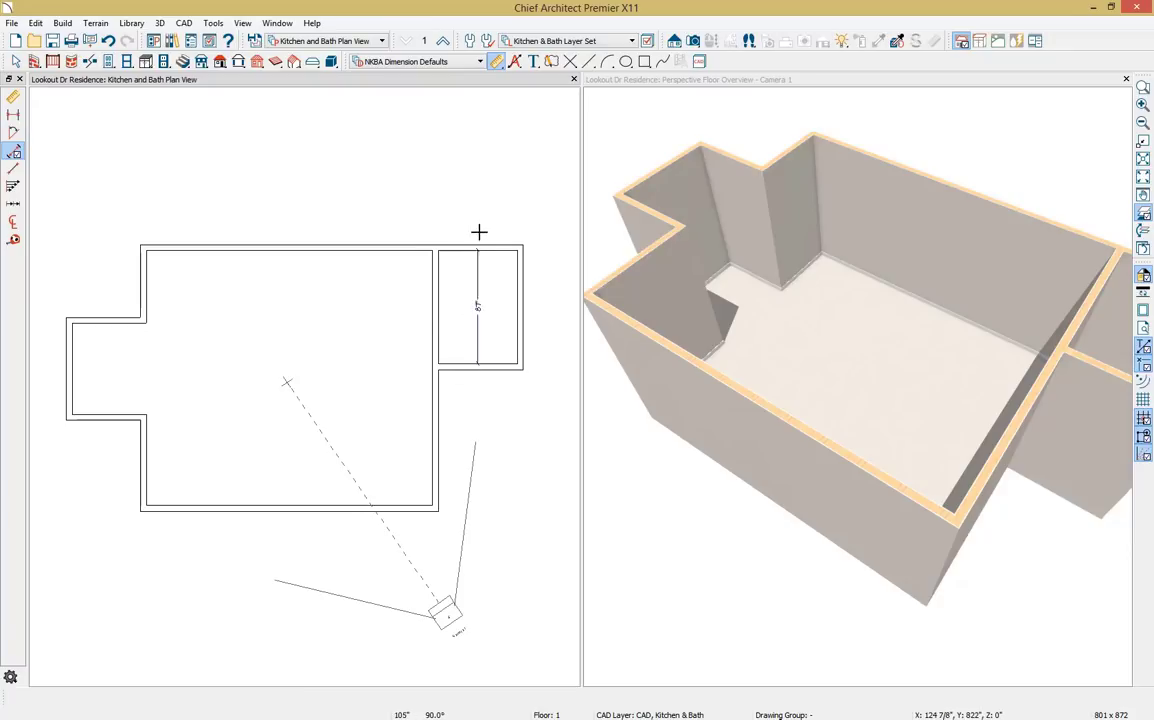
{"action": "left_click", "coordinate": [526, 331]}
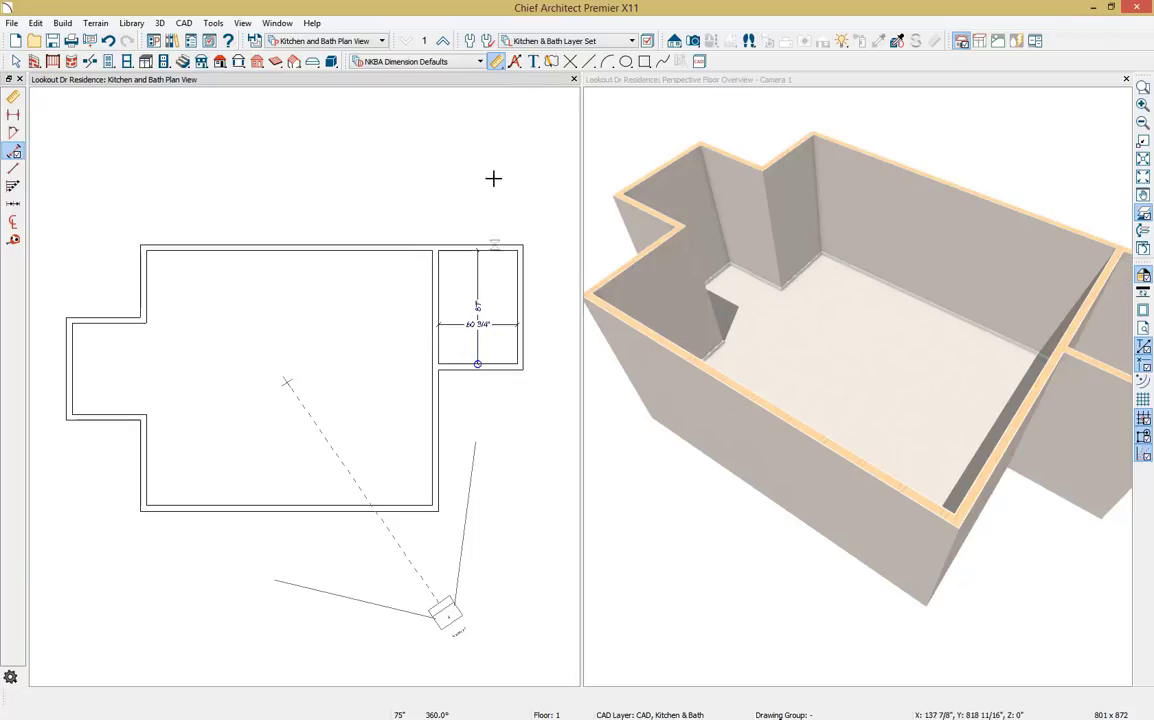
Generate automatic interior dimensions for the main room and its alcove
{"action": "left_click", "coordinate": [516, 64]}
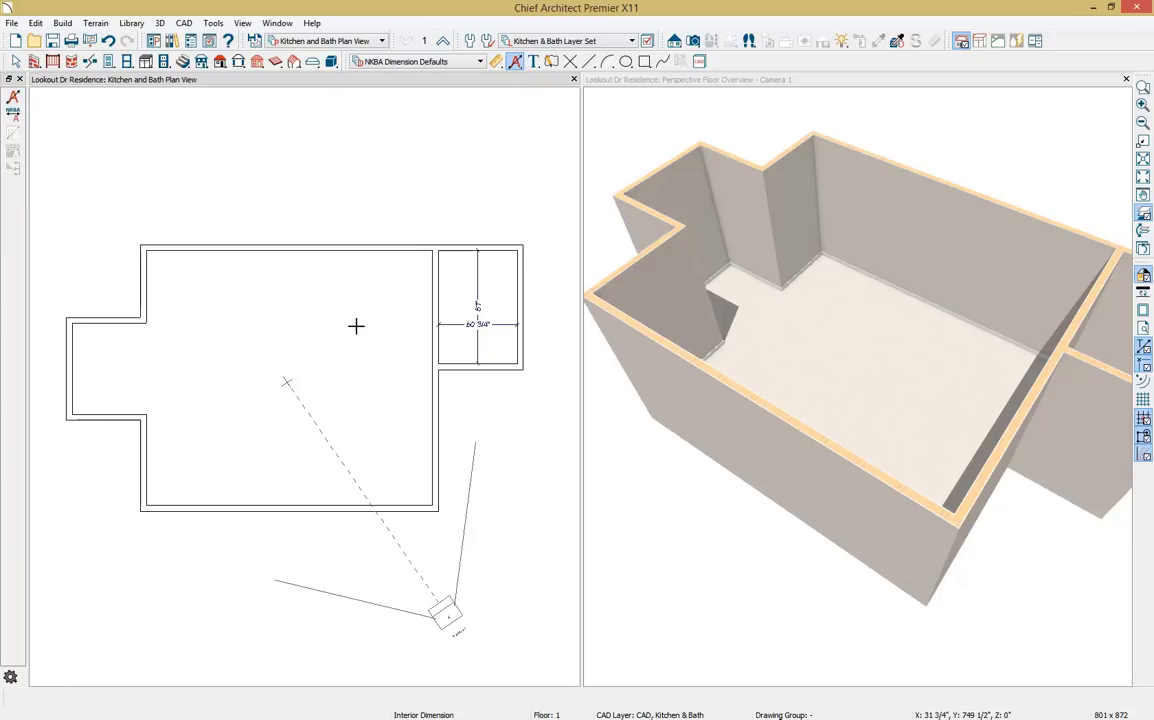
{"action": "key", "text": "space"}
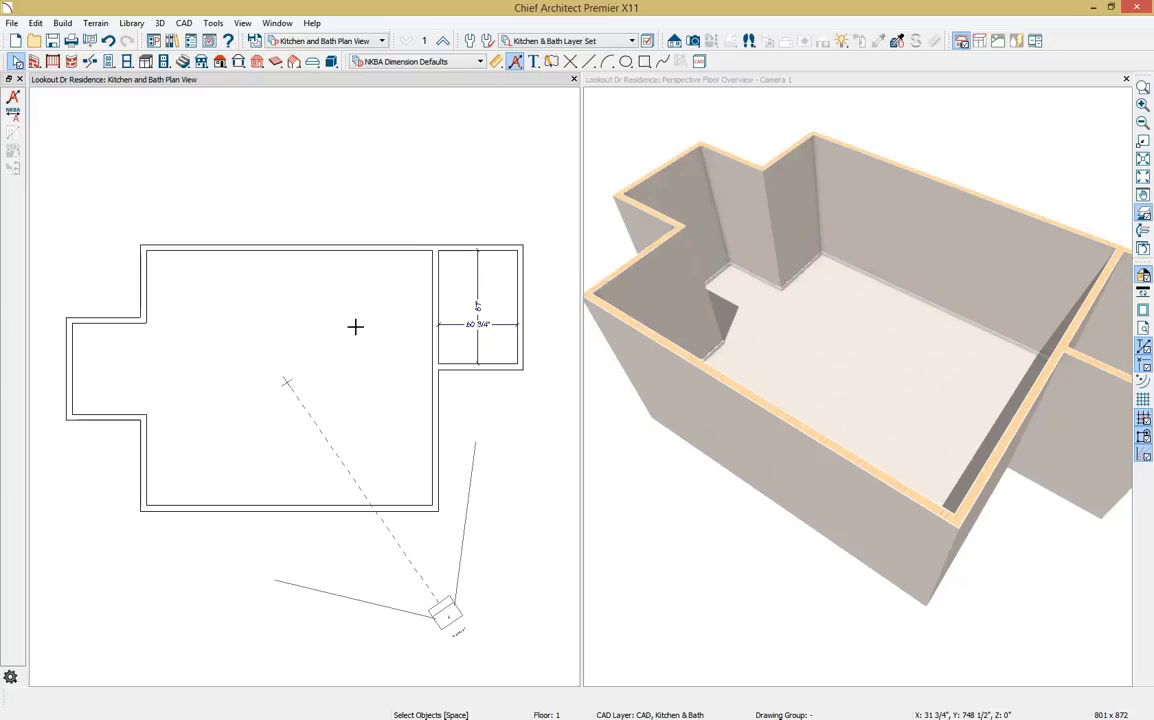
{"action": "left_click", "coordinate": [359, 335]}
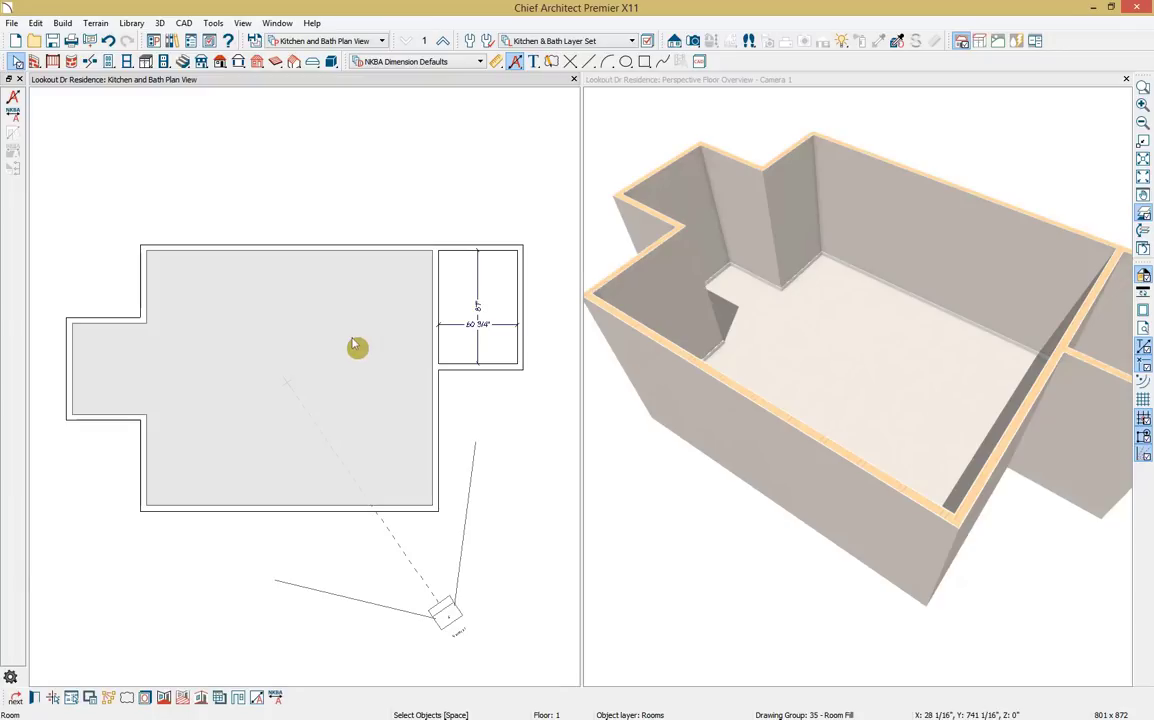
{"action": "left_click", "coordinate": [258, 699]}
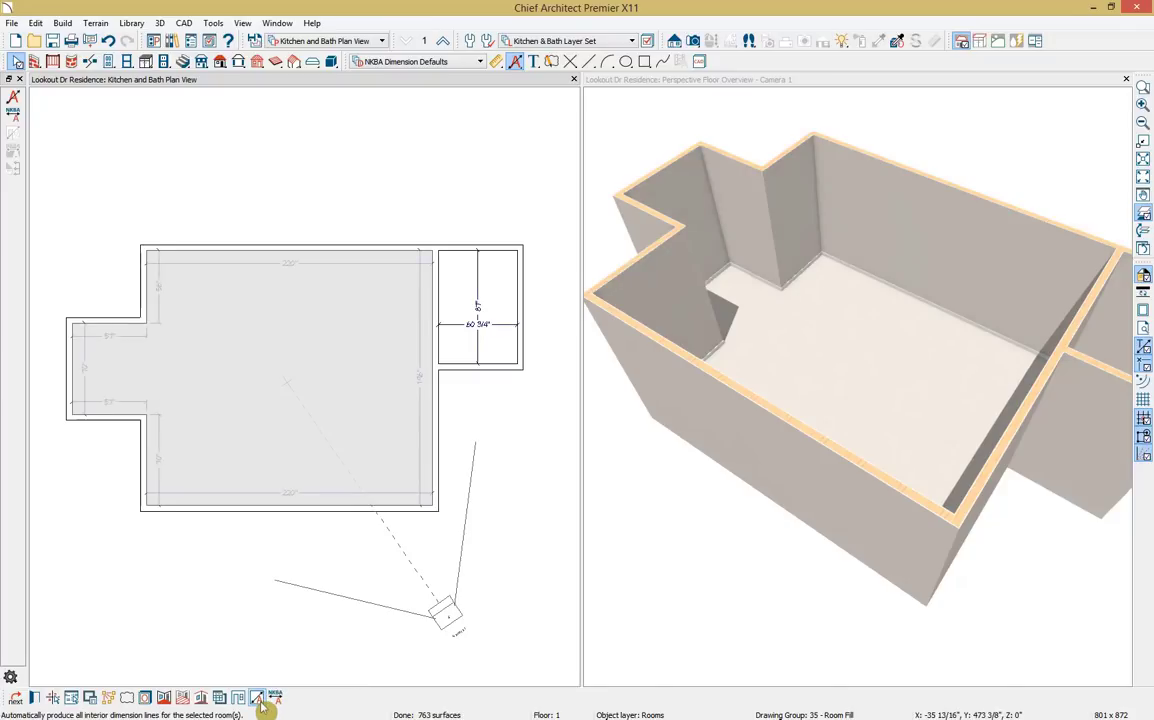
Set the main room's interior width to 210 inches by moving the wall shared with the small room
{"action": "left_click", "coordinate": [437, 436]}
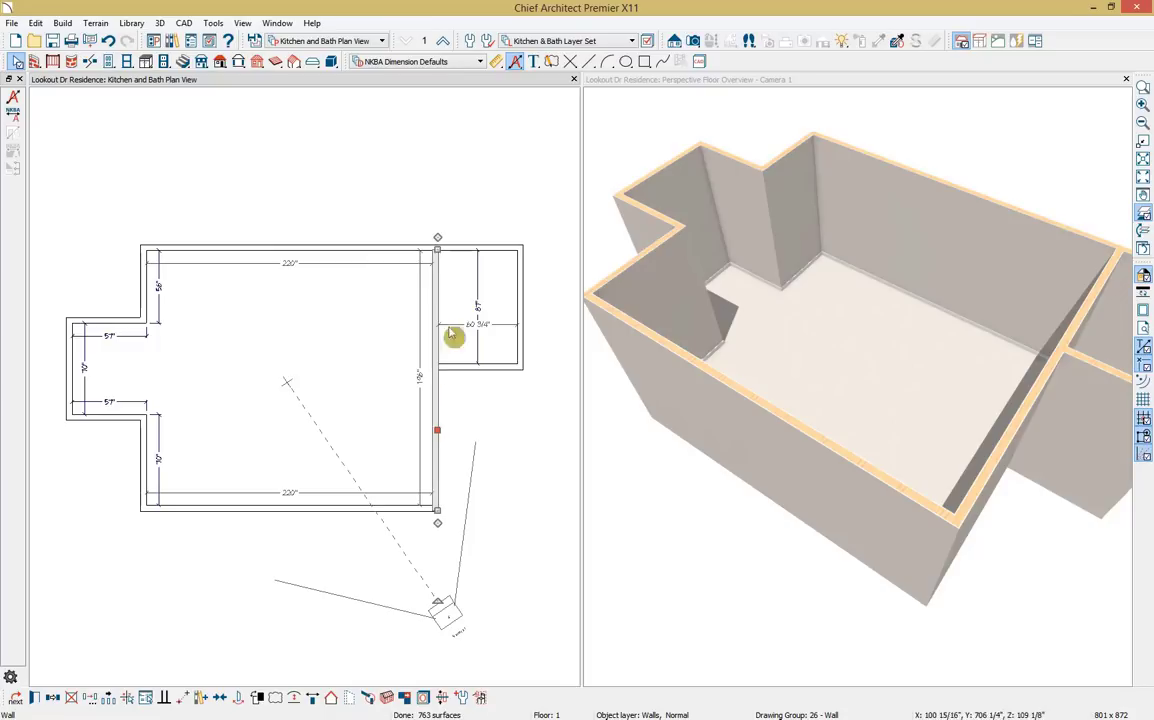
{"action": "left_click", "coordinate": [294, 267]}
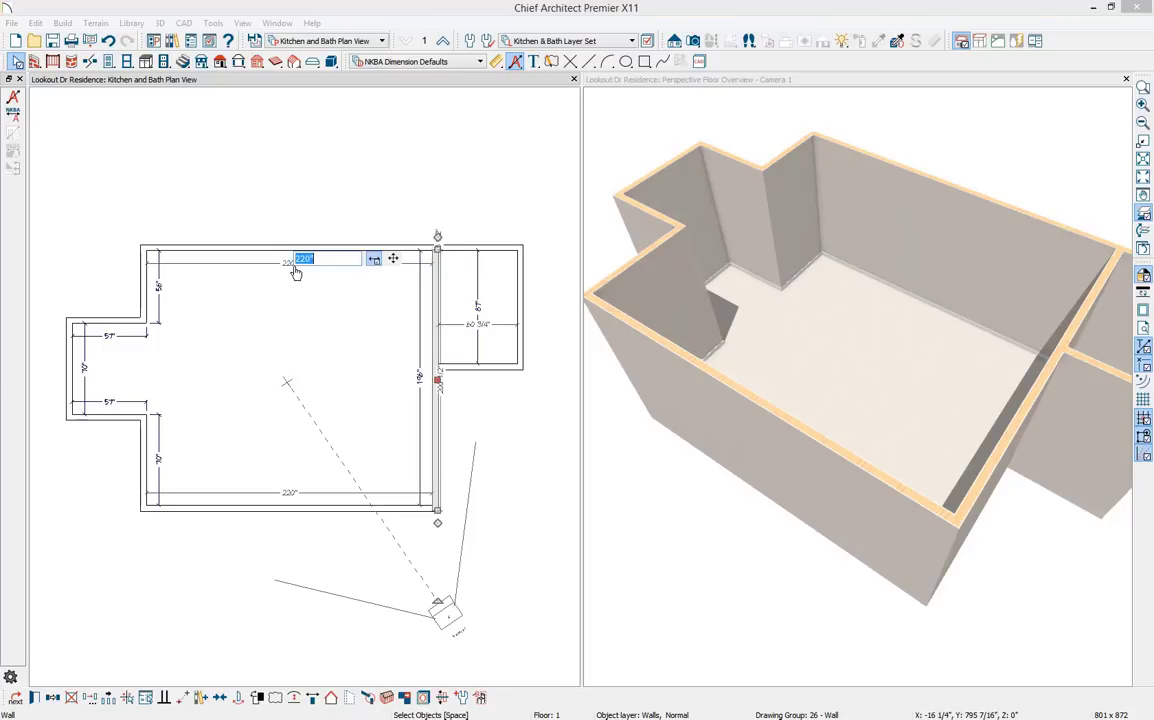
{"action": "type", "text": "210"}
{"action": "key", "text": "Return"}
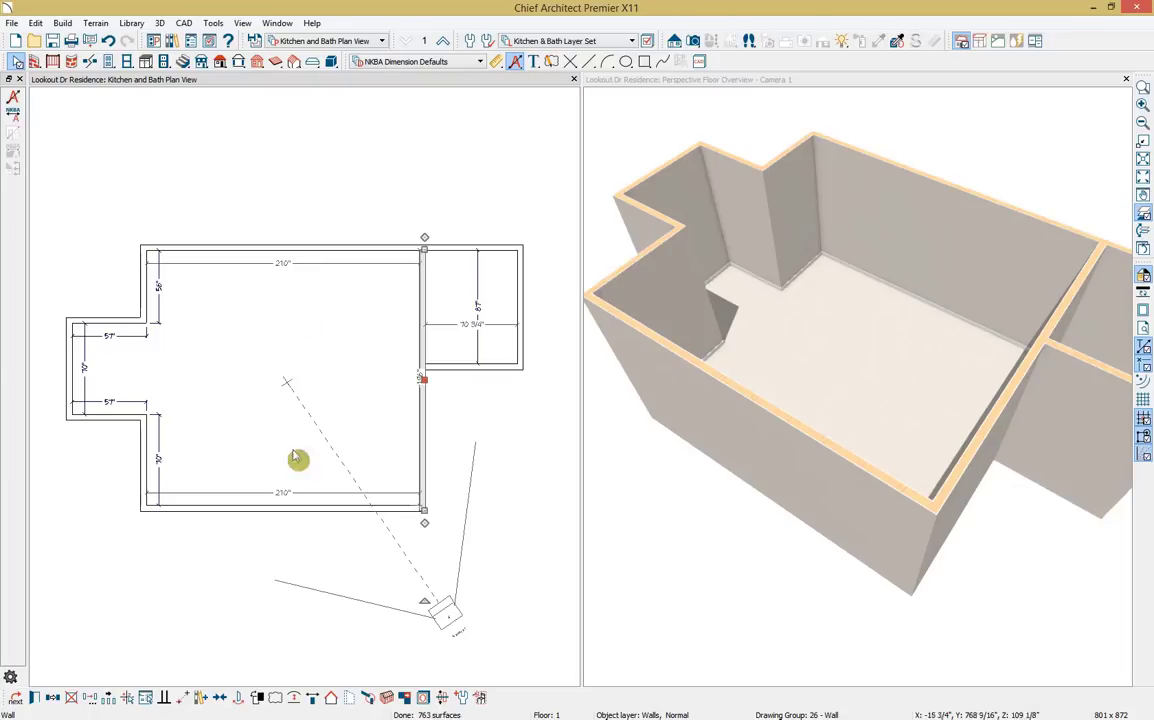
Set the main room's overall interior depth to 196 inches using its lower wall
{"action": "left_click", "coordinate": [278, 511]}
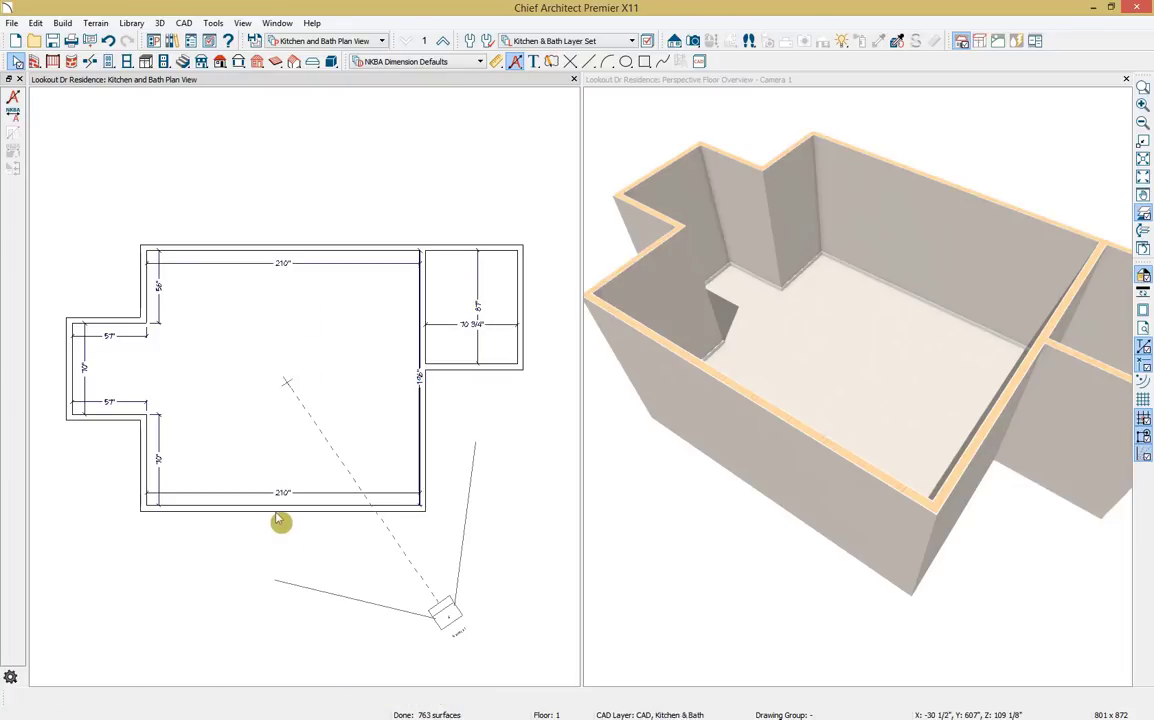
{"action": "left_click", "coordinate": [420, 380]}
{"action": "type", "text": "196"}
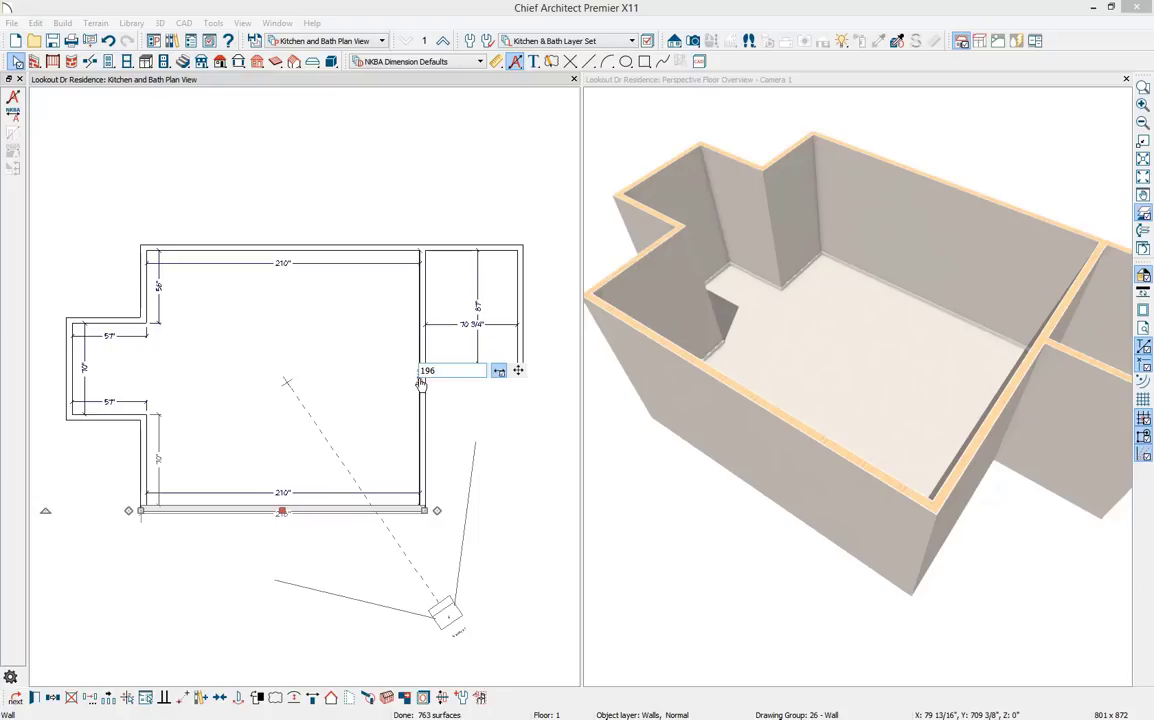
{"action": "key", "text": "Return"}
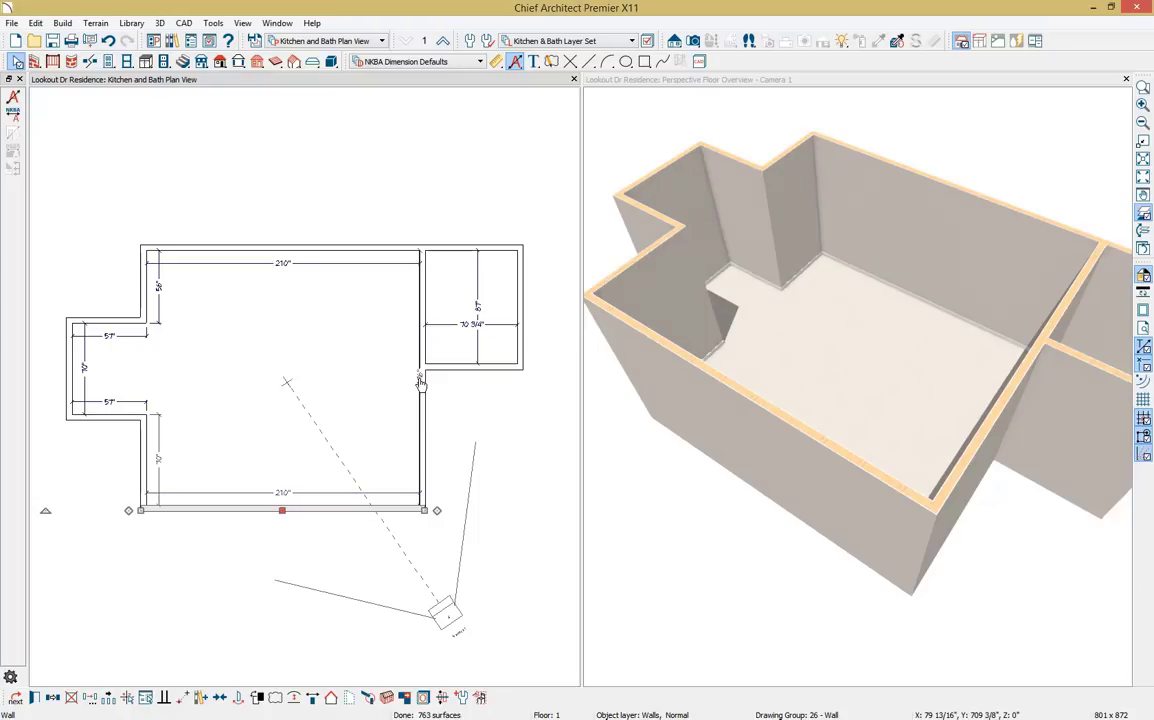
Position the alcove's lower wall 67 inches from the main room's lower wall
{"action": "left_click", "coordinate": [95, 420]}
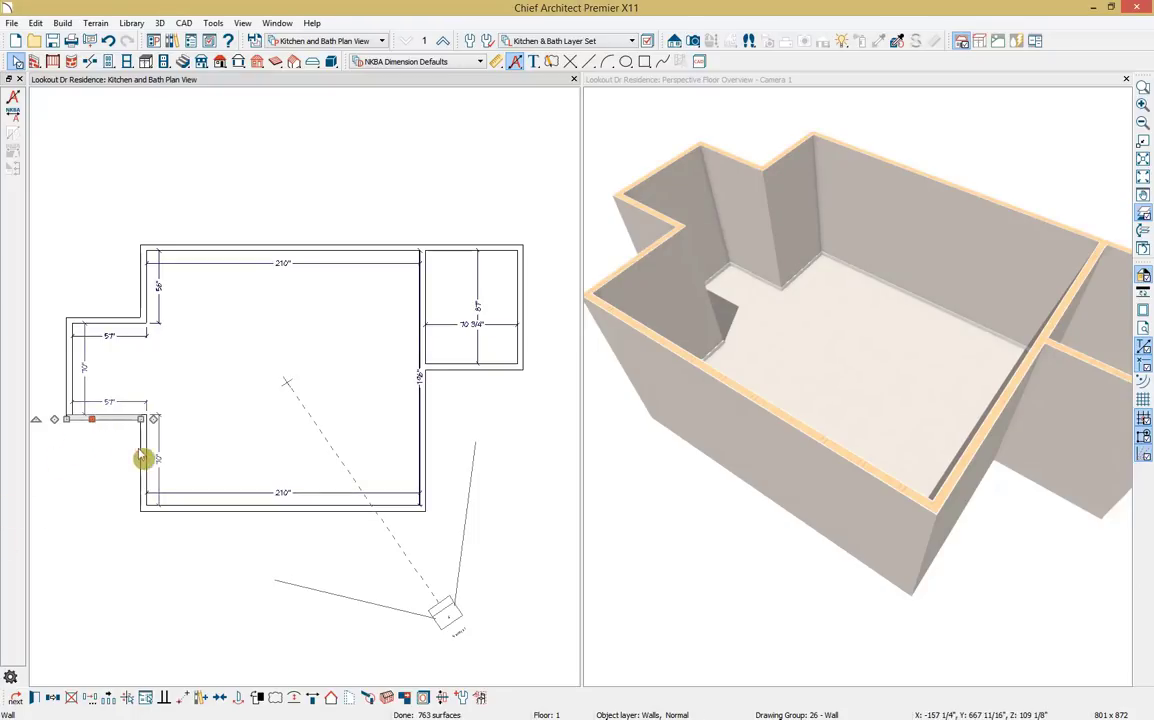
{"action": "left_click", "coordinate": [157, 465]}
{"action": "type", "text": "67"}
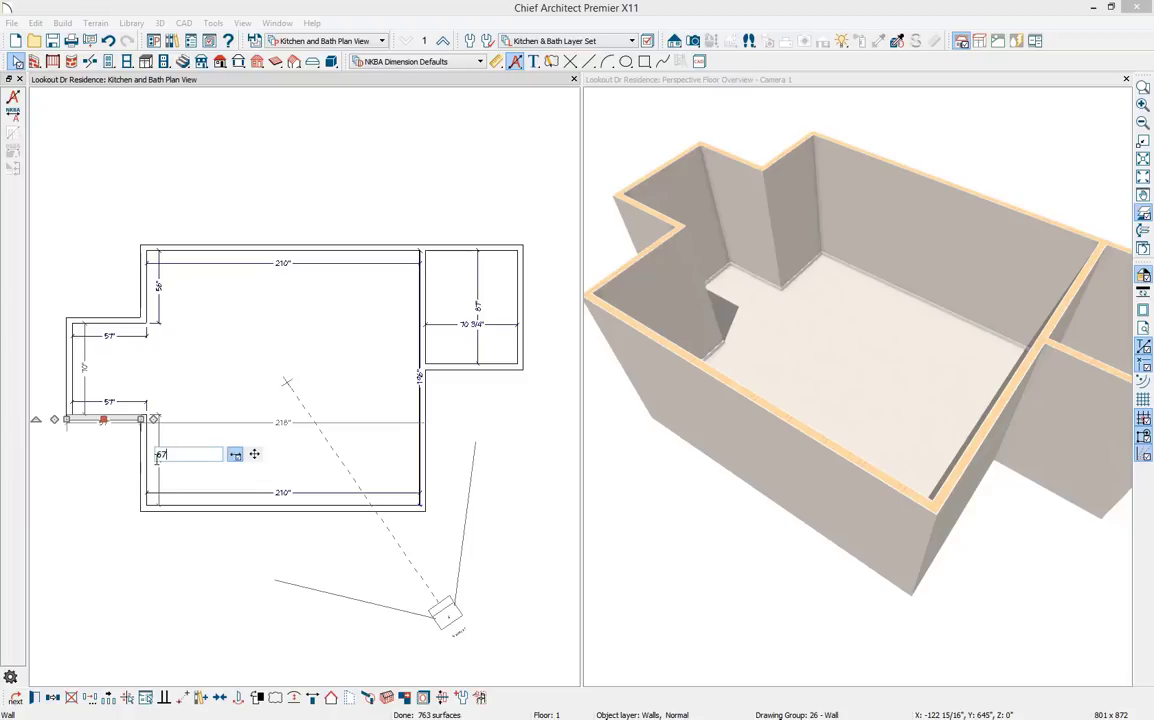
{"action": "key", "text": "Return"}
Set the alcove's depth to 66 inches by moving its outer end wall
{"action": "left_click", "coordinate": [68, 386]}
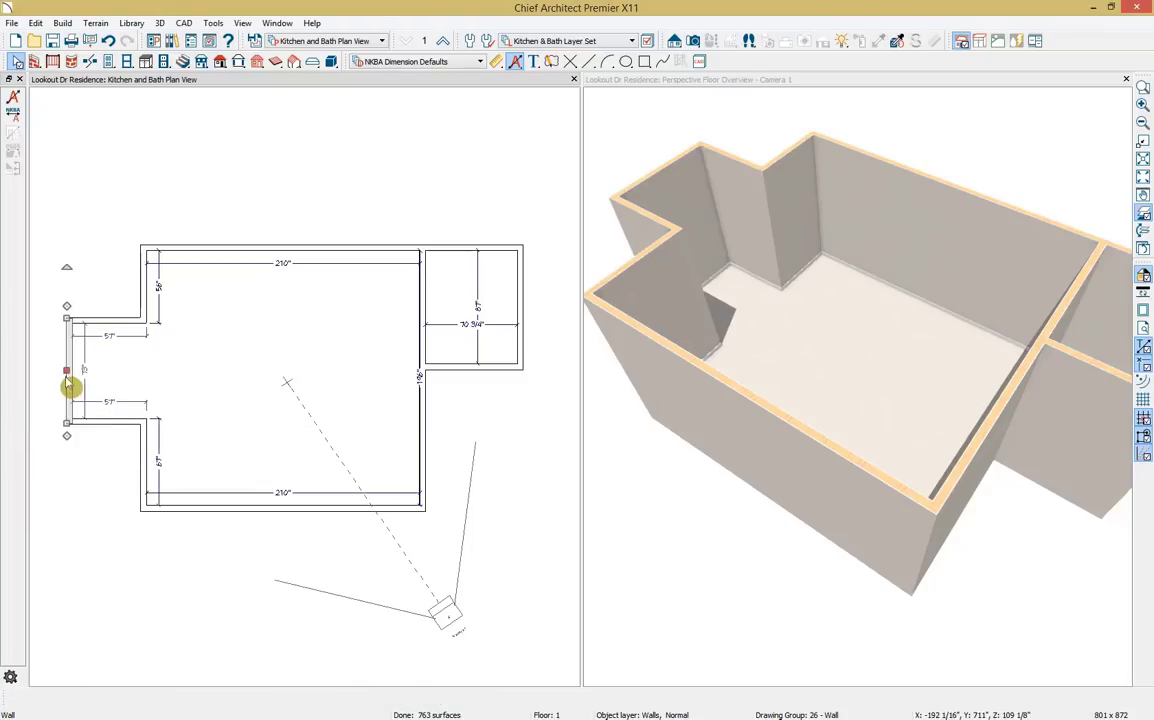
{"action": "left_click", "coordinate": [110, 404]}
{"action": "type", "text": "66"}
{"action": "key", "text": "Return"}
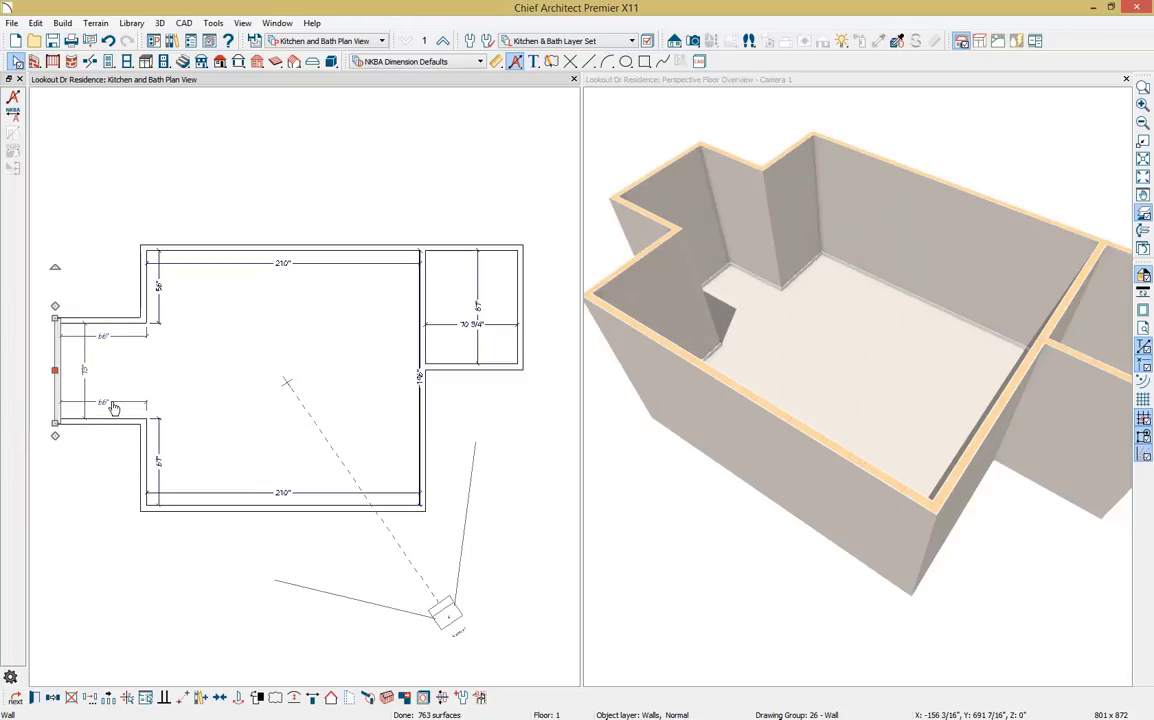
Set the alcove's inside width to 88 inches by moving its upper wall
{"action": "left_click", "coordinate": [127, 320]}
{"action": "left_click", "coordinate": [92, 374]}
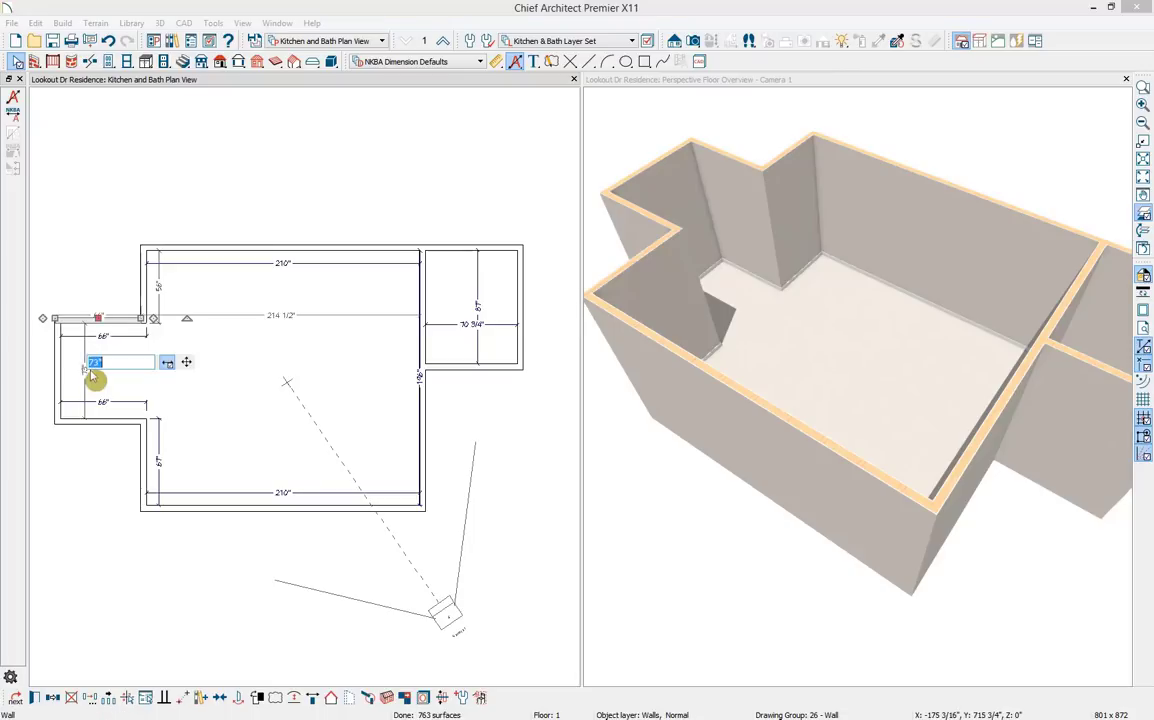
{"action": "type", "text": "88"}
{"action": "key", "text": "Return"}
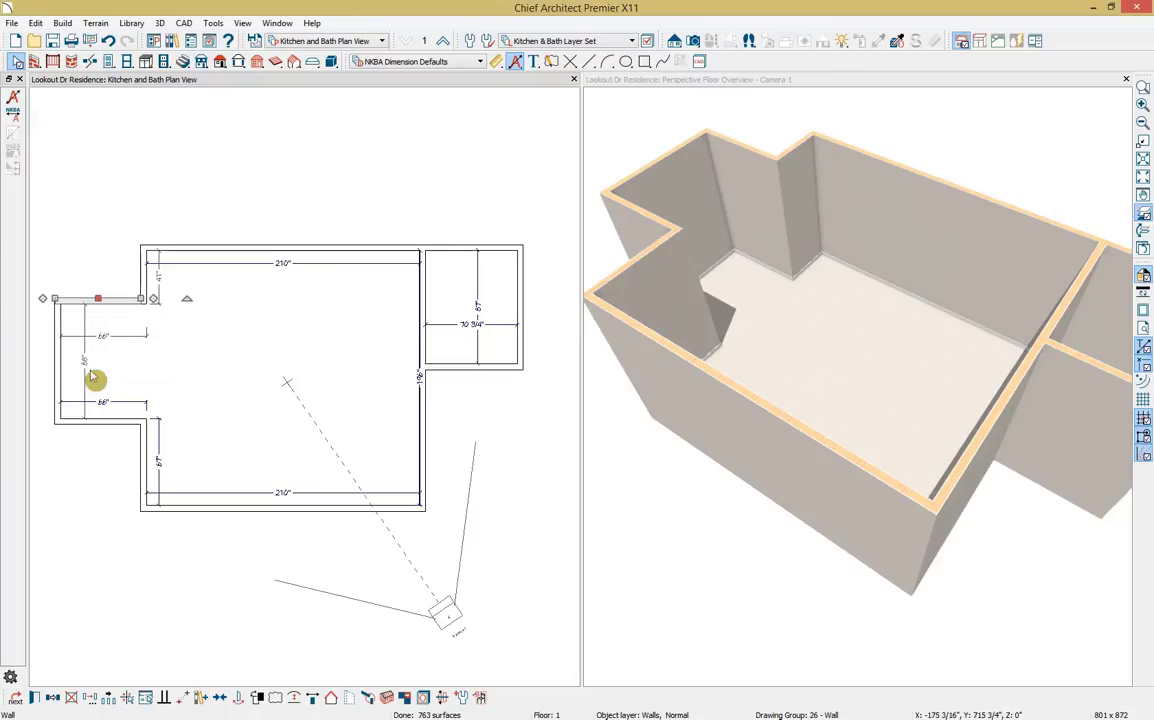
Set the small side room's interior width to 47 inches by moving its outer end wall
{"action": "left_click", "coordinate": [522, 335]}
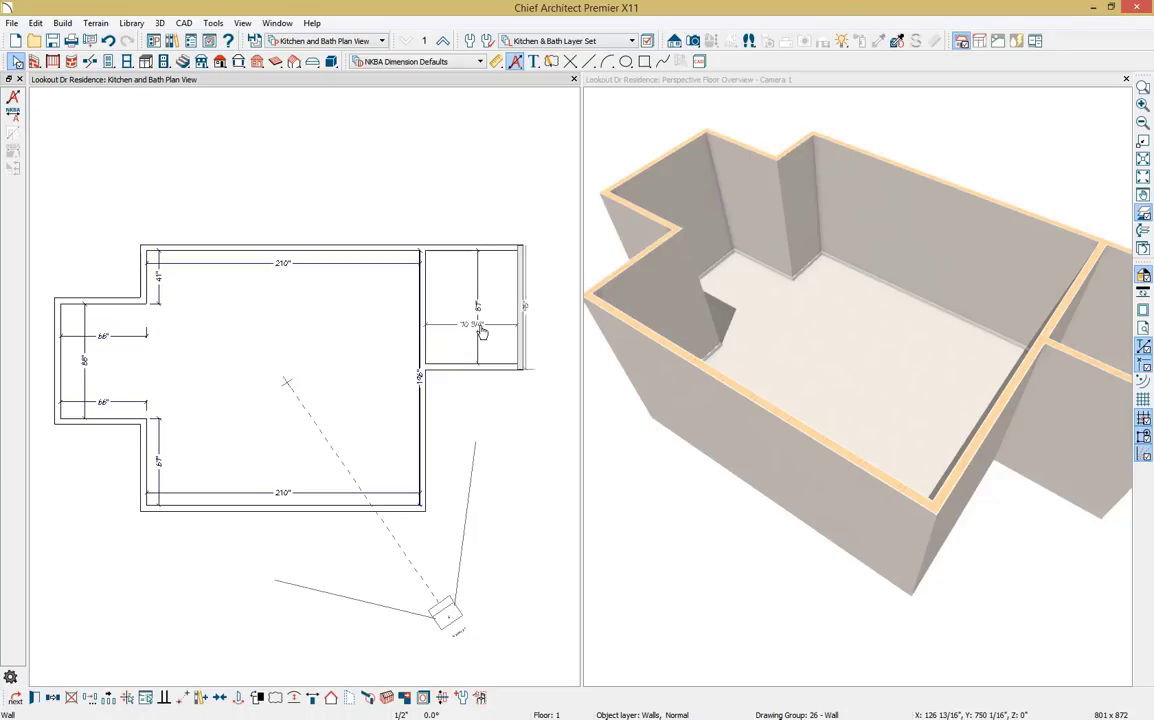
{"action": "left_click", "coordinate": [478, 326]}
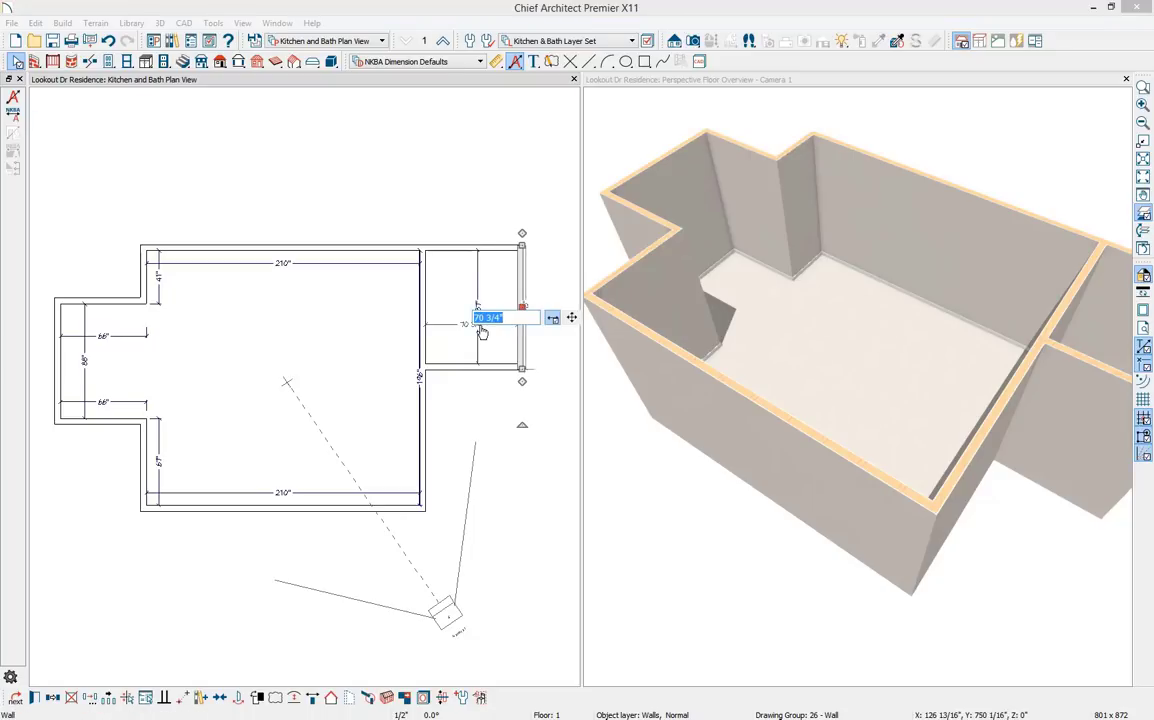
{"action": "type", "text": "47"}
{"action": "key", "text": "Return"}
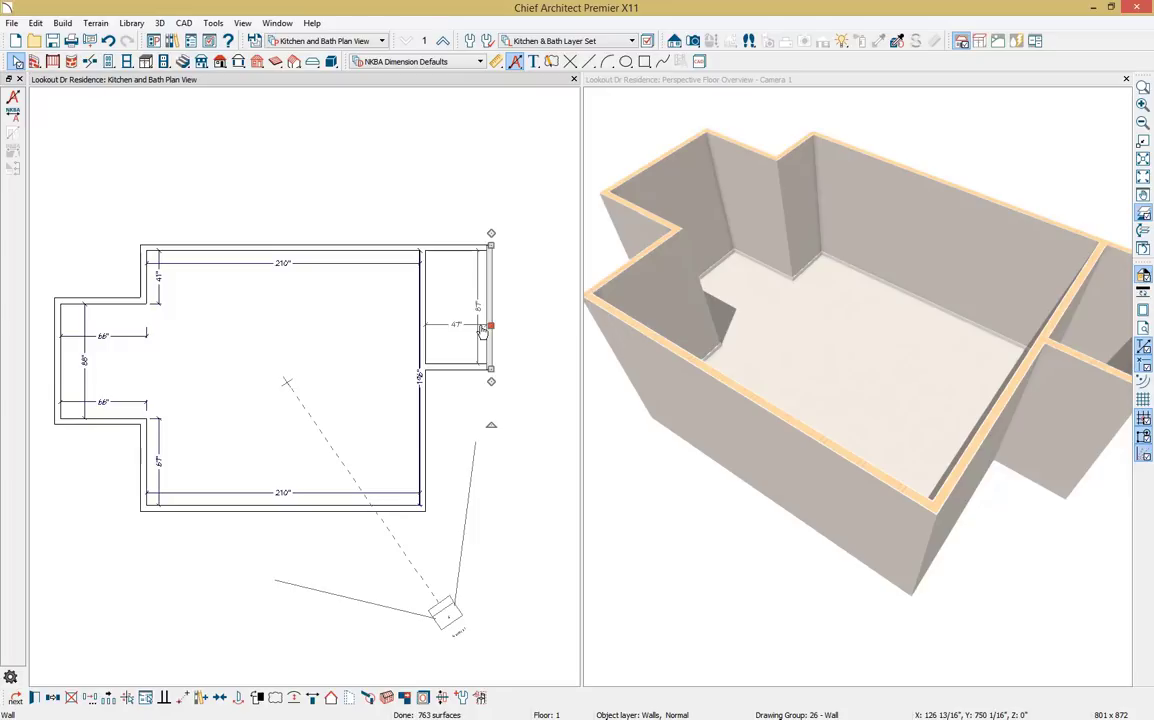
Set the small side room's interior depth to 96 inches by moving its lower wall
{"action": "left_click", "coordinate": [466, 370]}
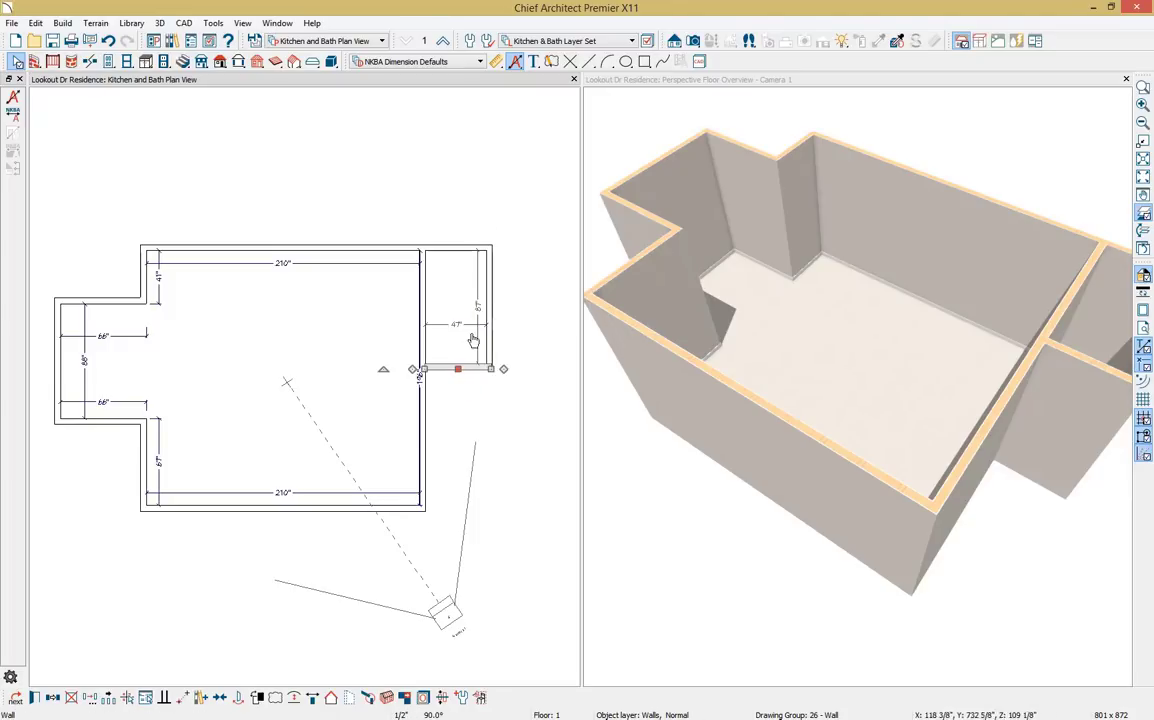
{"action": "left_click", "coordinate": [478, 318]}
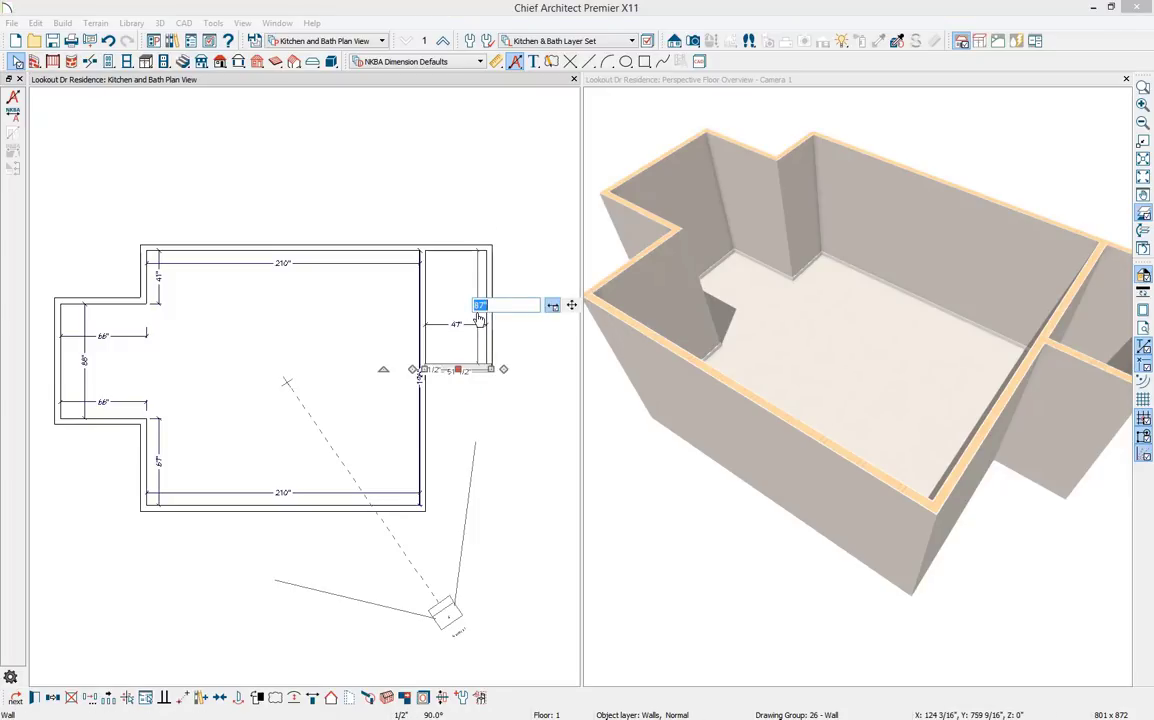
{"action": "type", "text": "96"}
{"action": "key", "text": "Return"}
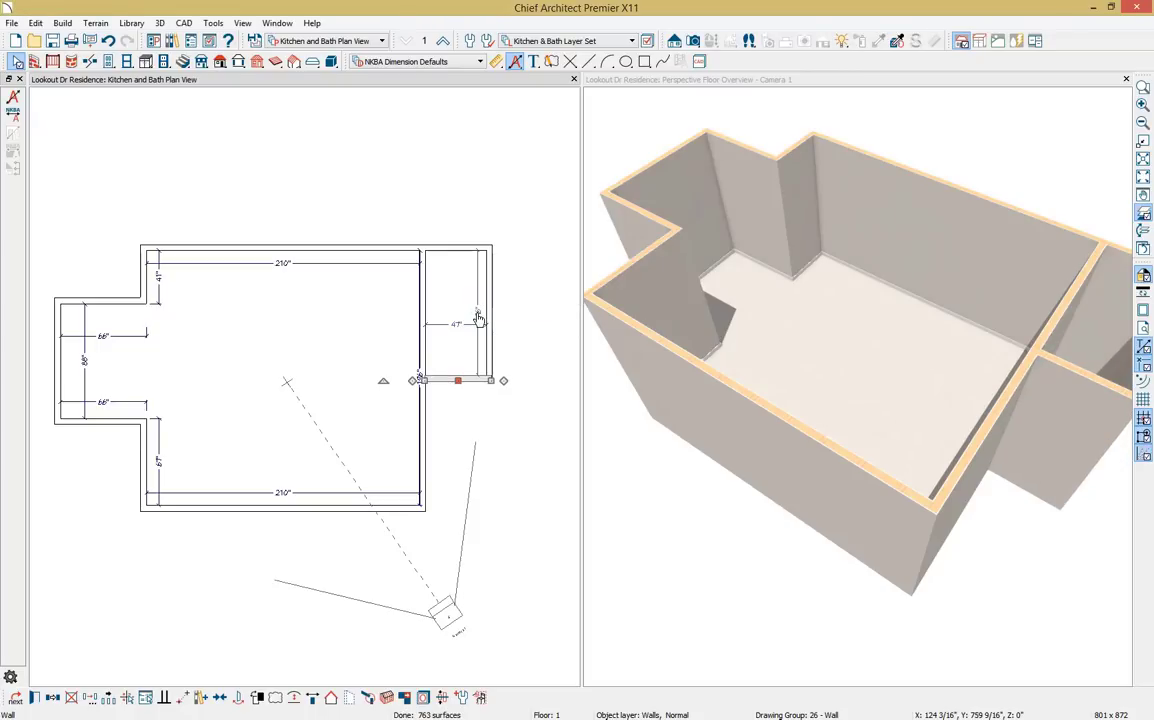
{"action": "left_click", "coordinate": [530, 388]}
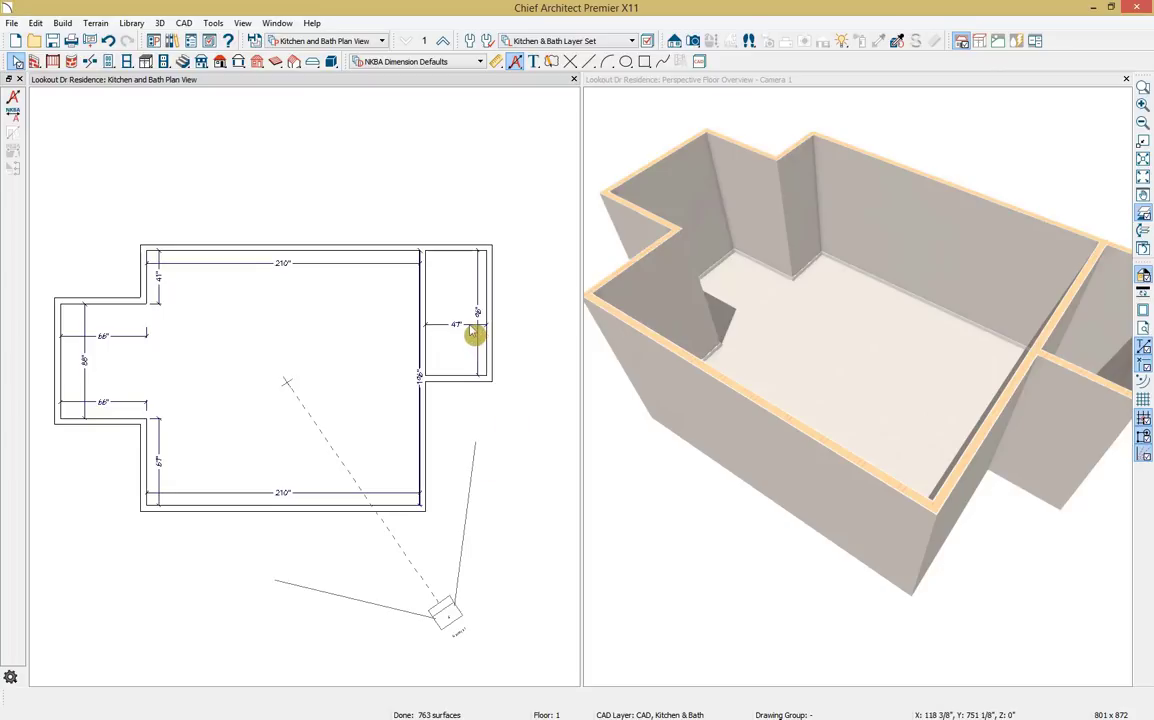
Delete the side room's dimension lines, plus all remaining automatic dimensions in the plan selected as similar objects
{"action": "left_click", "coordinate": [476, 333]}
{"action": "left_click", "coordinate": [475, 333]}
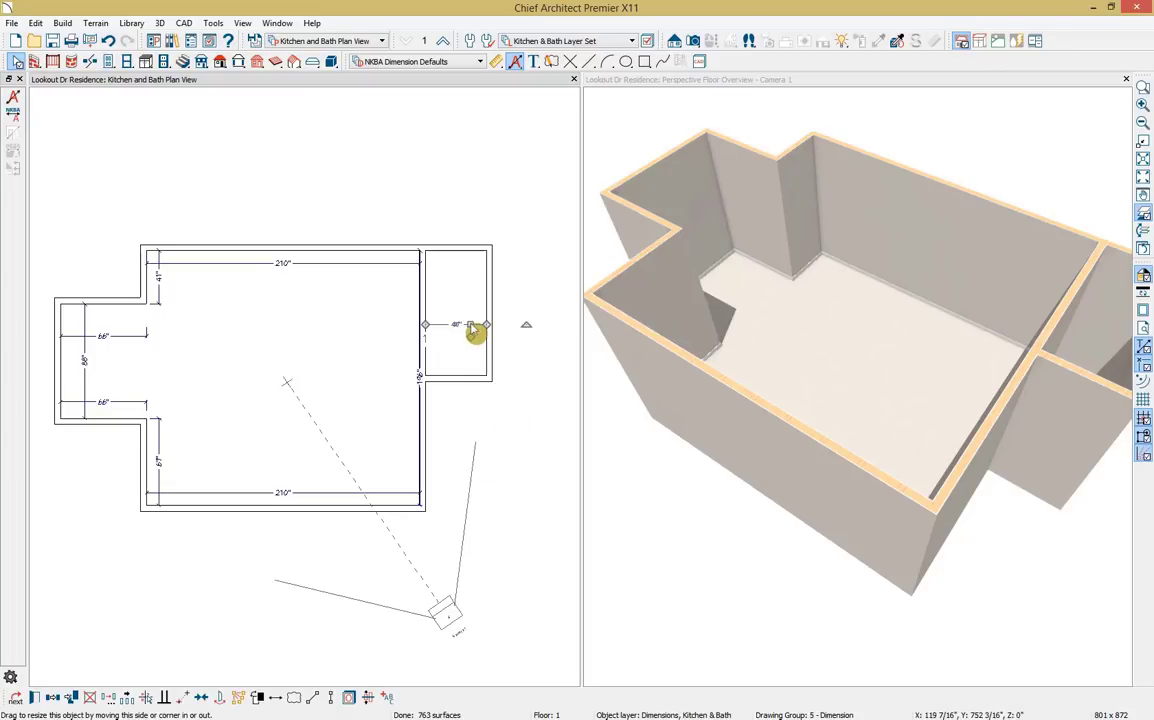
{"action": "key", "text": "Delete"}
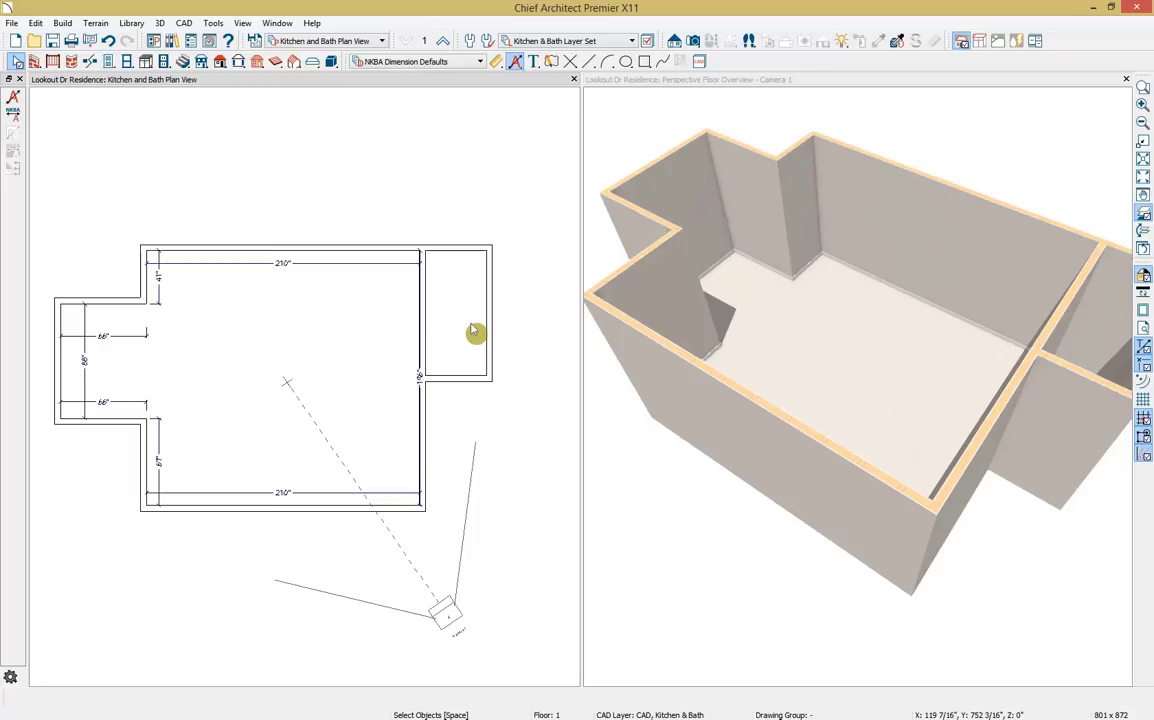
{"action": "left_click", "coordinate": [371, 264]}
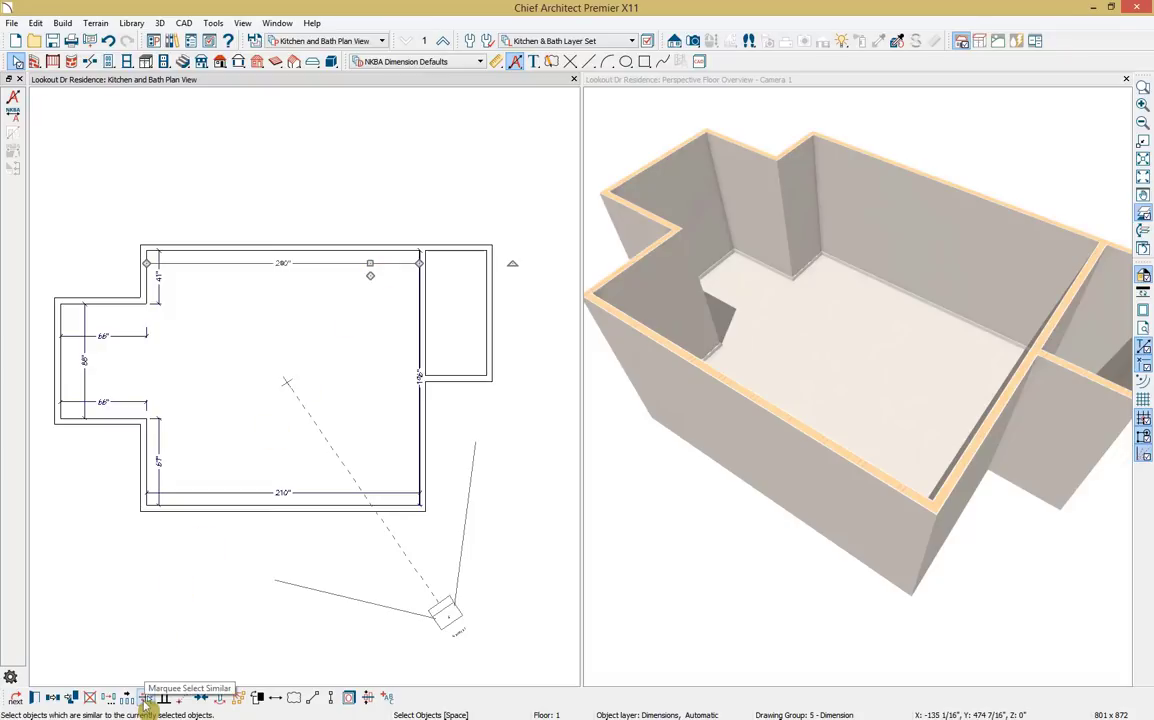
{"action": "key", "text": "Escape"}
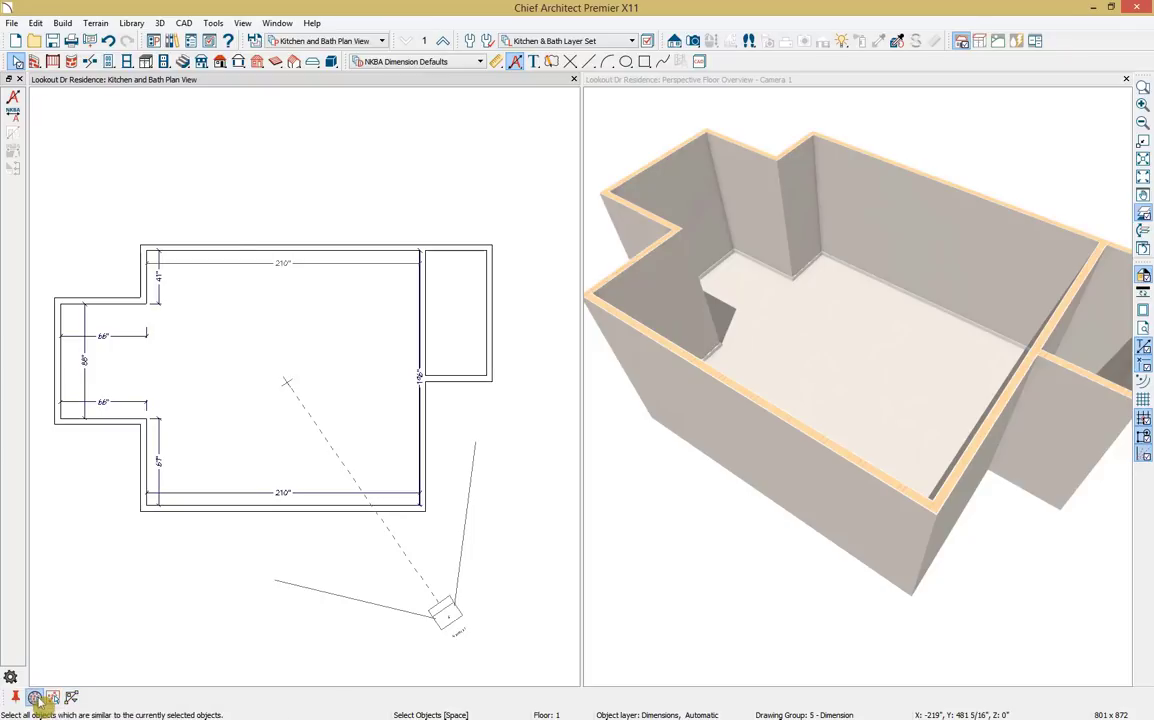
{"action": "left_click", "coordinate": [35, 698]}
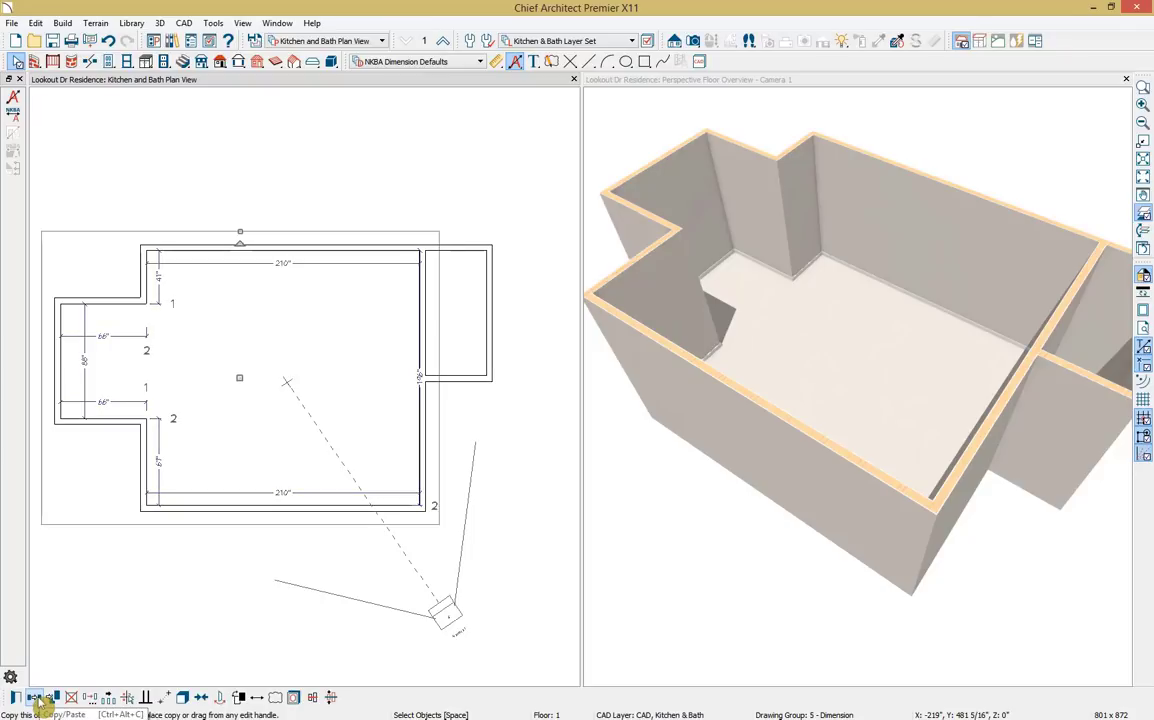
{"action": "key", "text": "Delete"}
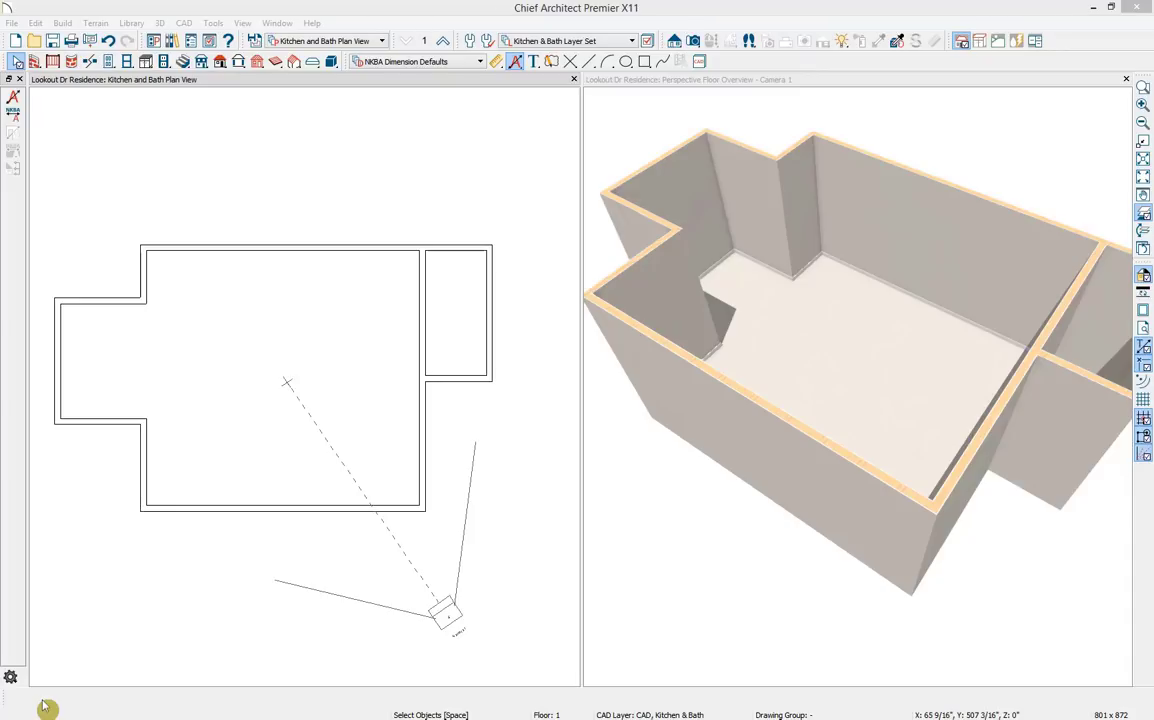
Assign the Kitchen room type to the main room and check the available room type definitions without changing them
{"action": "double_click", "coordinate": [188, 427]}
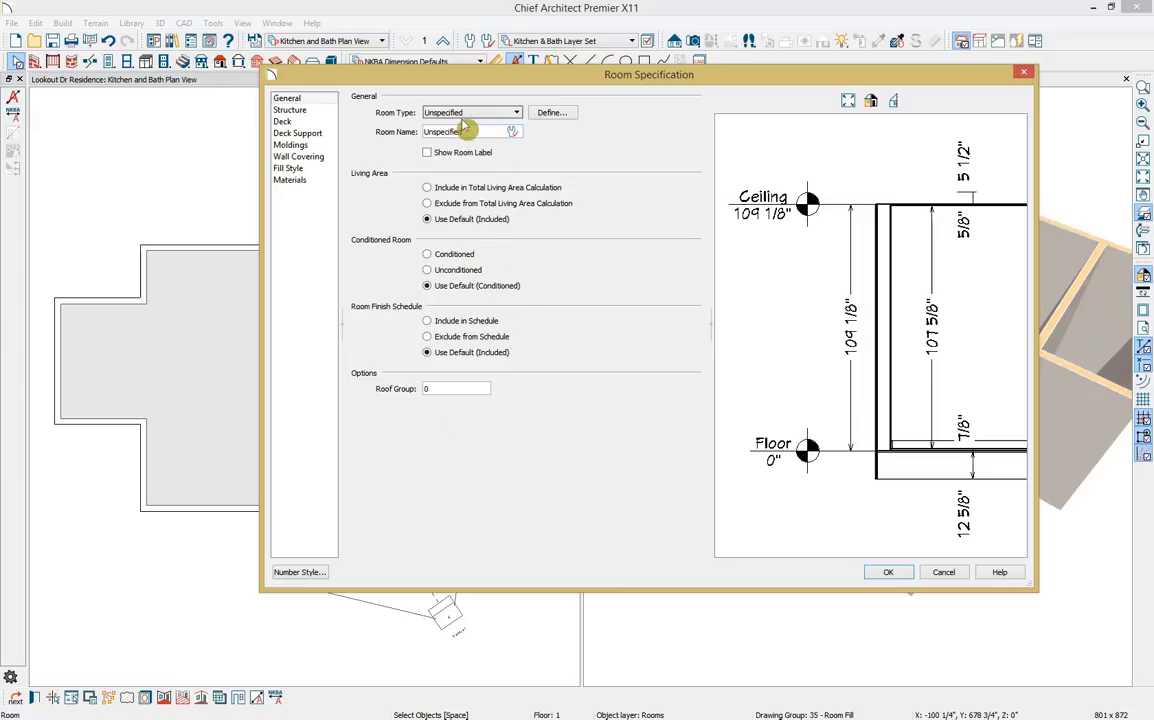
{"action": "left_click", "coordinate": [517, 114]}
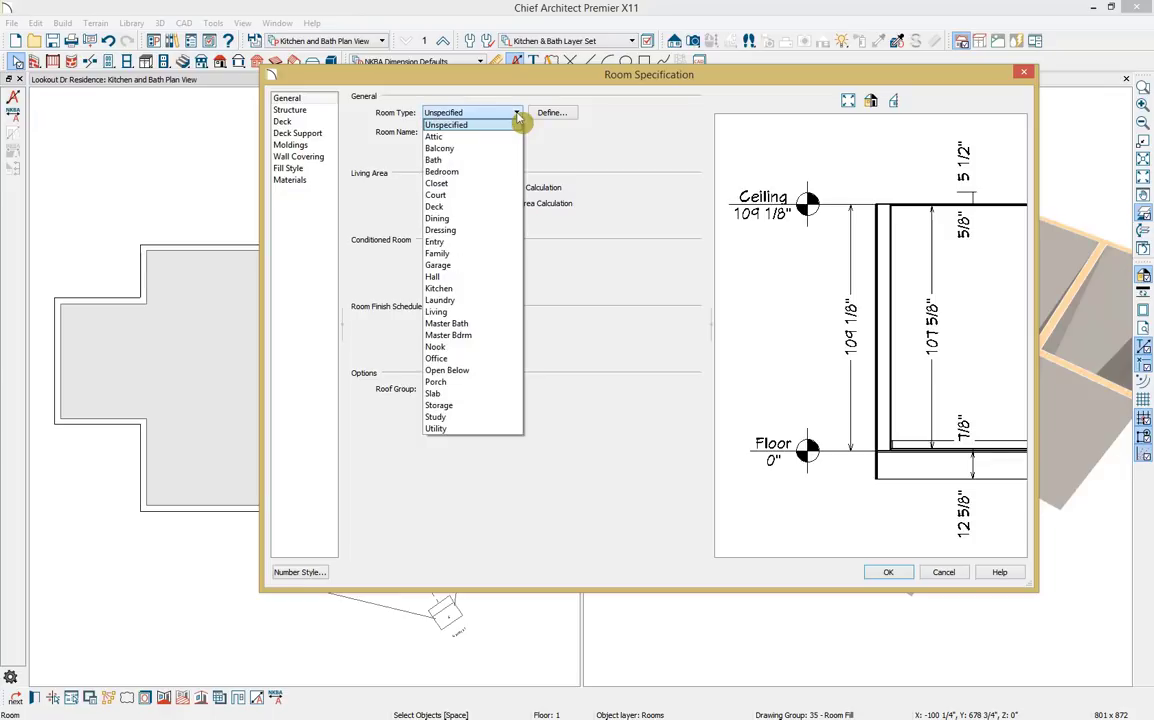
{"action": "left_click", "coordinate": [498, 288]}
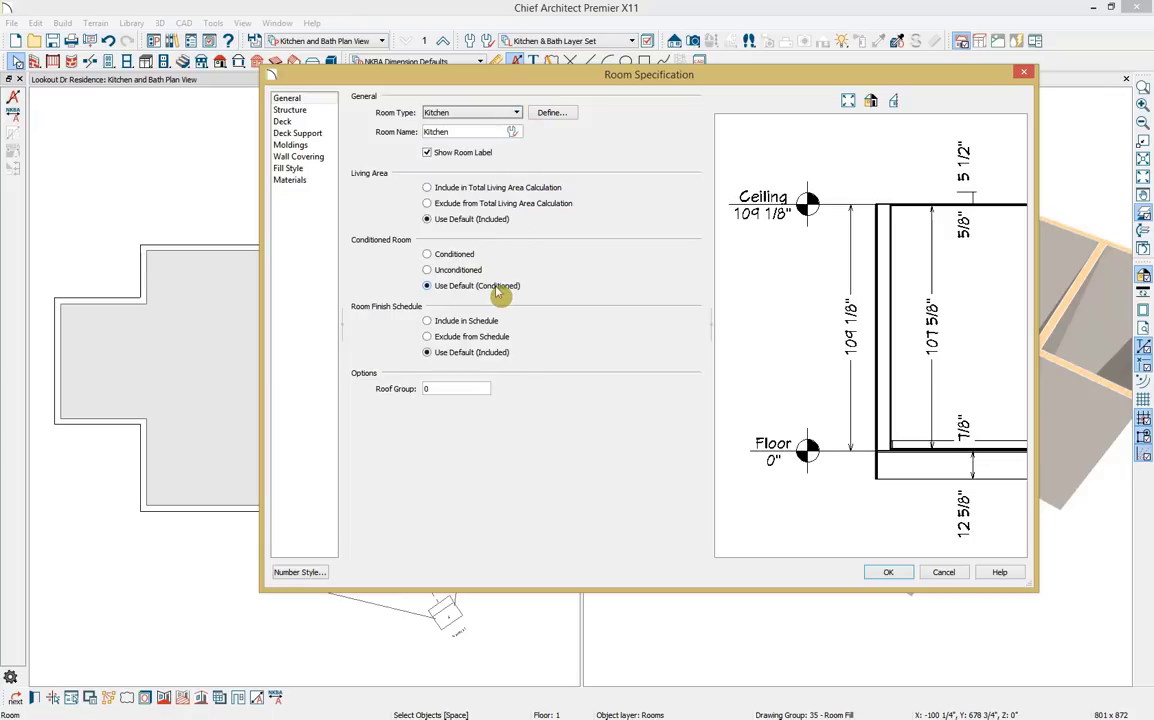
{"action": "left_click", "coordinate": [553, 113]}
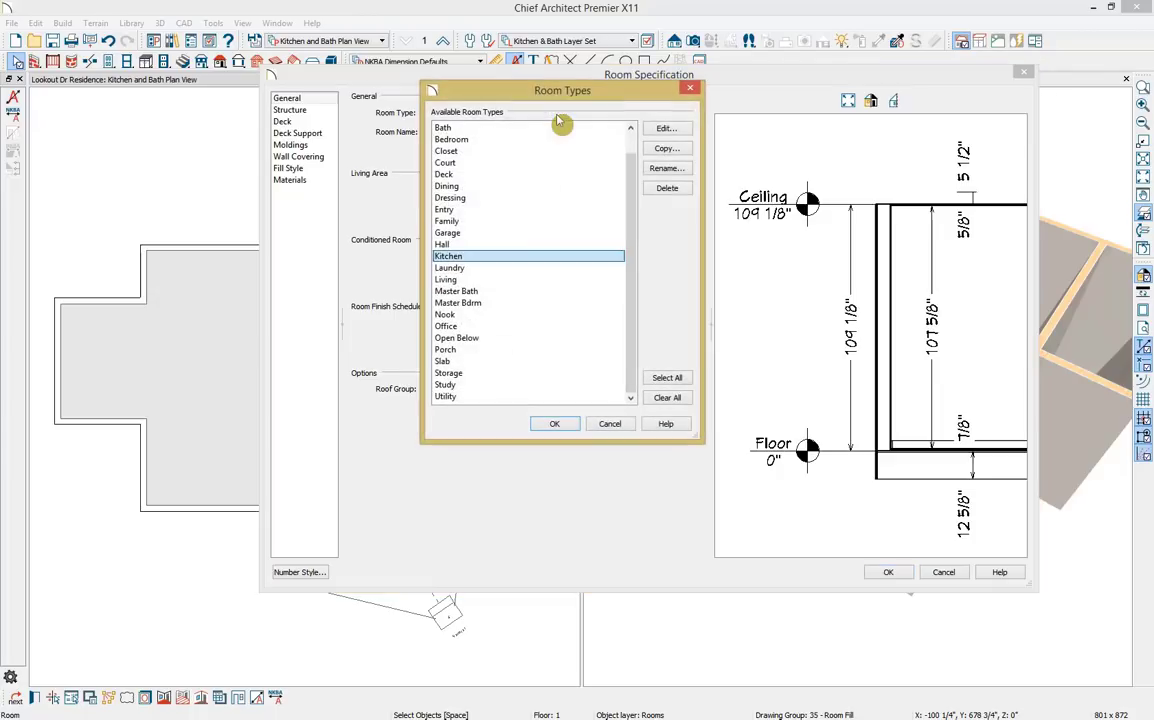
{"action": "left_click", "coordinate": [690, 89]}
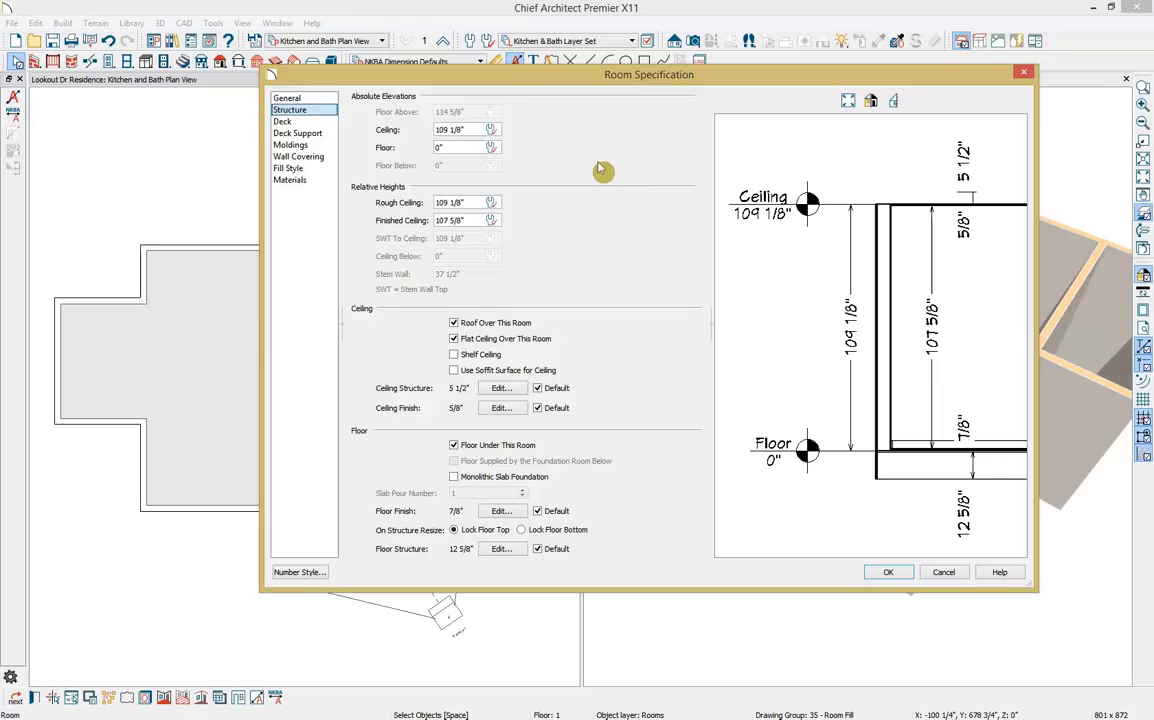
Set the kitchen's finished ceiling height to 132 inches, apply the room specification and turn on the Room Labels layer
{"action": "key", "text": "Tab"}
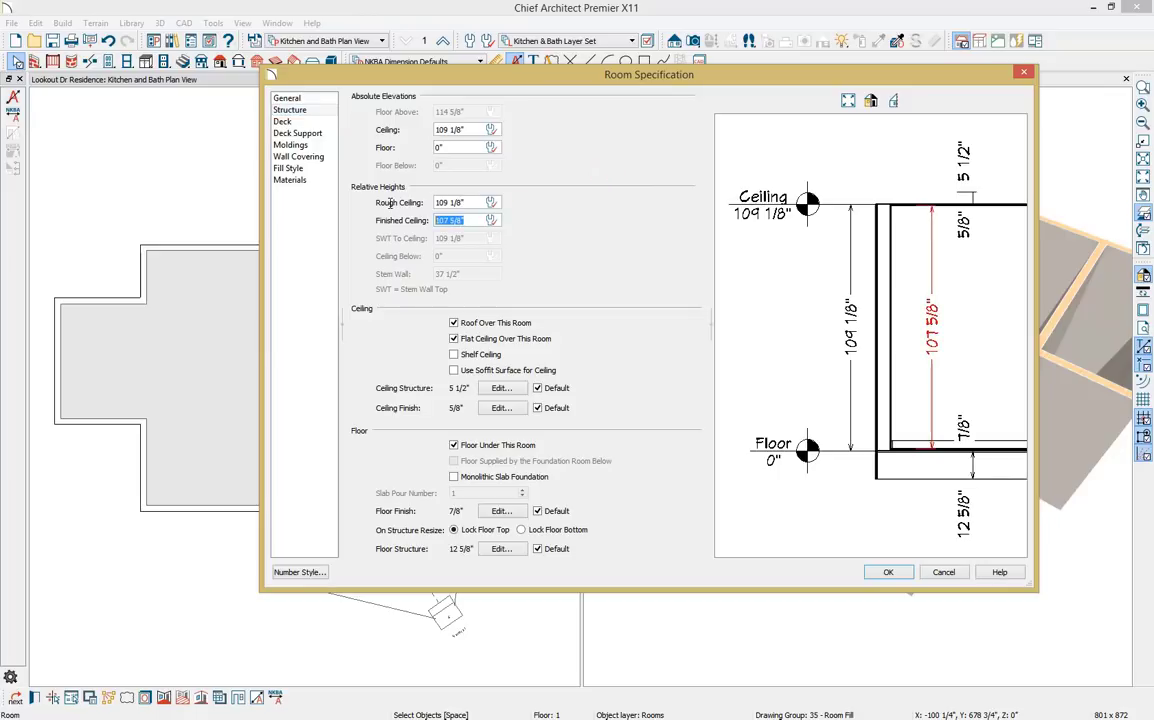
{"action": "type", "text": "132"}
{"action": "key", "text": "Tab"}
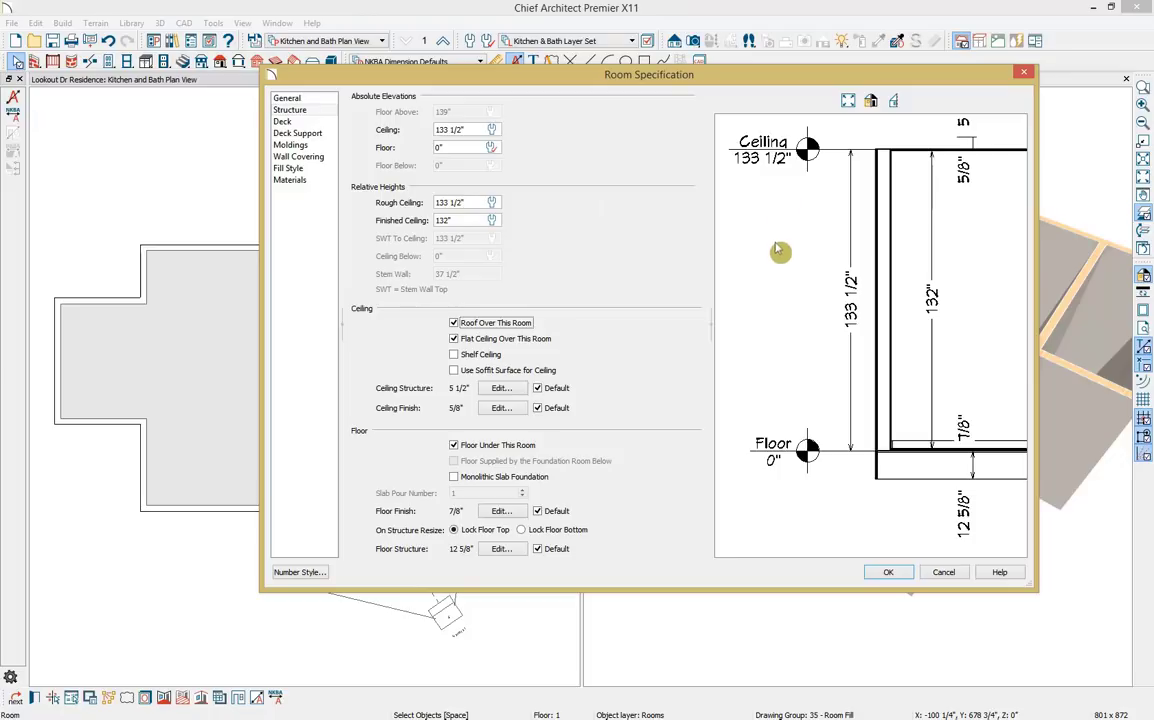
{"action": "left_click", "coordinate": [887, 573]}
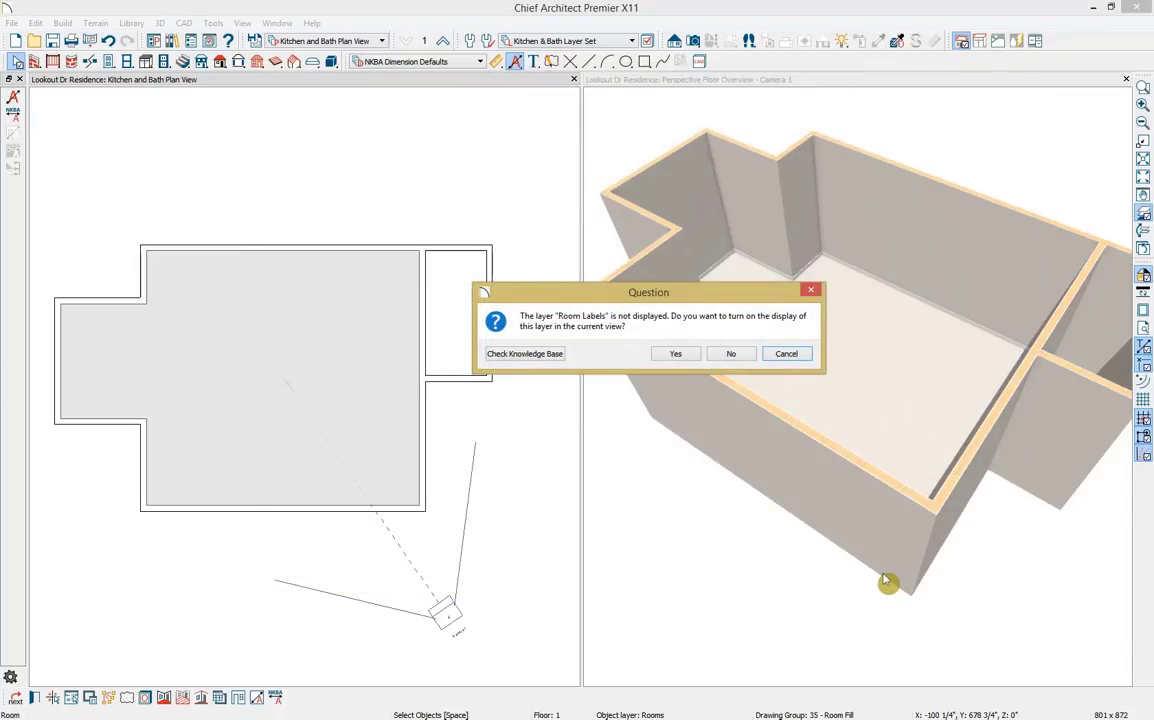
{"action": "left_click", "coordinate": [677, 355]}
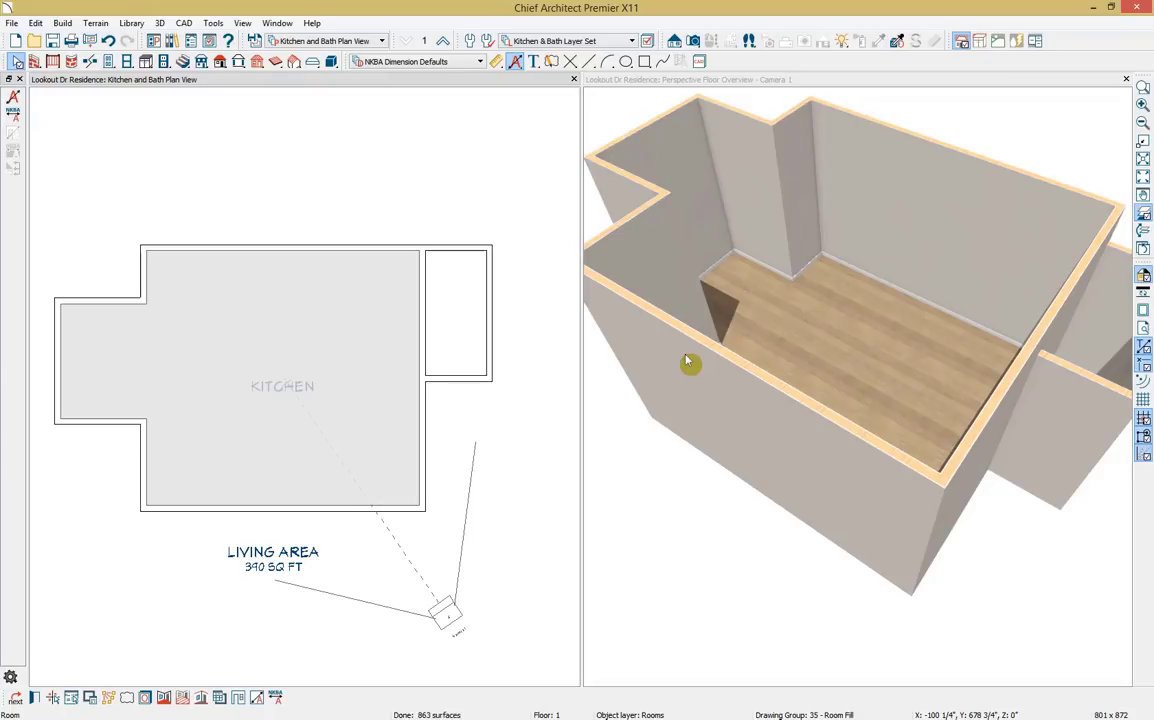
Sample the kitchen's wood floor with the Material Eyedropper and paint it onto the side room's floor in Room Mode
{"action": "left_click", "coordinate": [888, 323]}
{"action": "left_click_drag", "start_coordinate": [873, 319], "coordinate": [837, 345]}
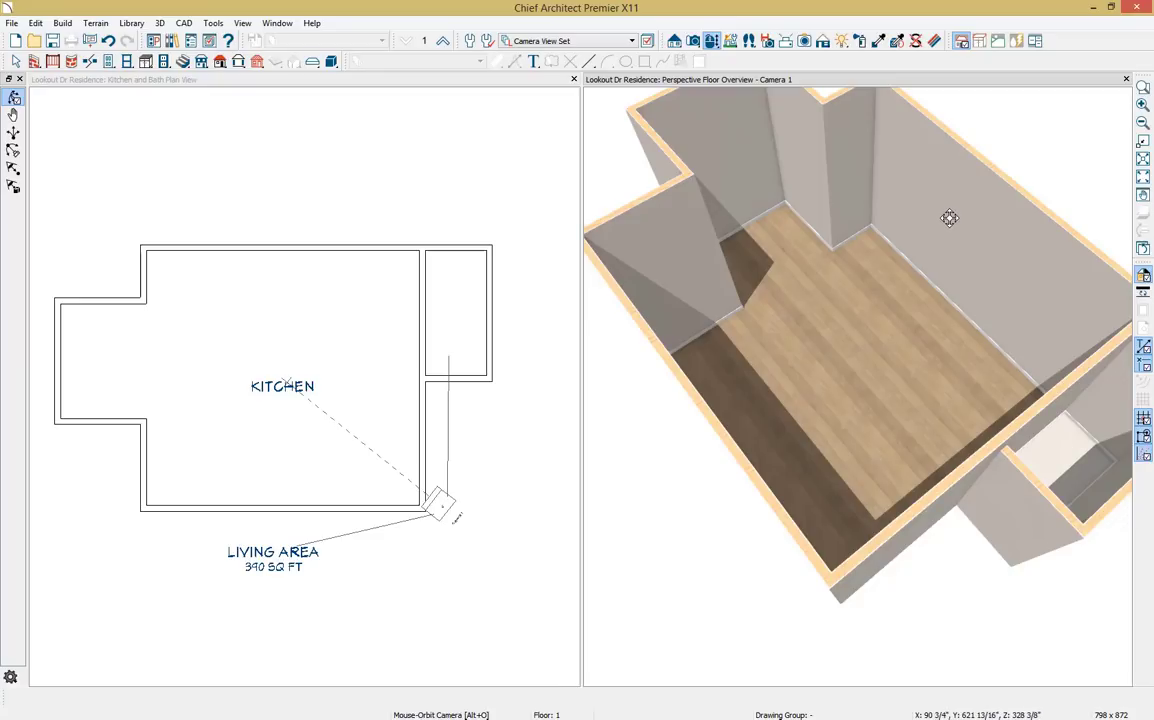
{"action": "left_click", "coordinate": [880, 41]}
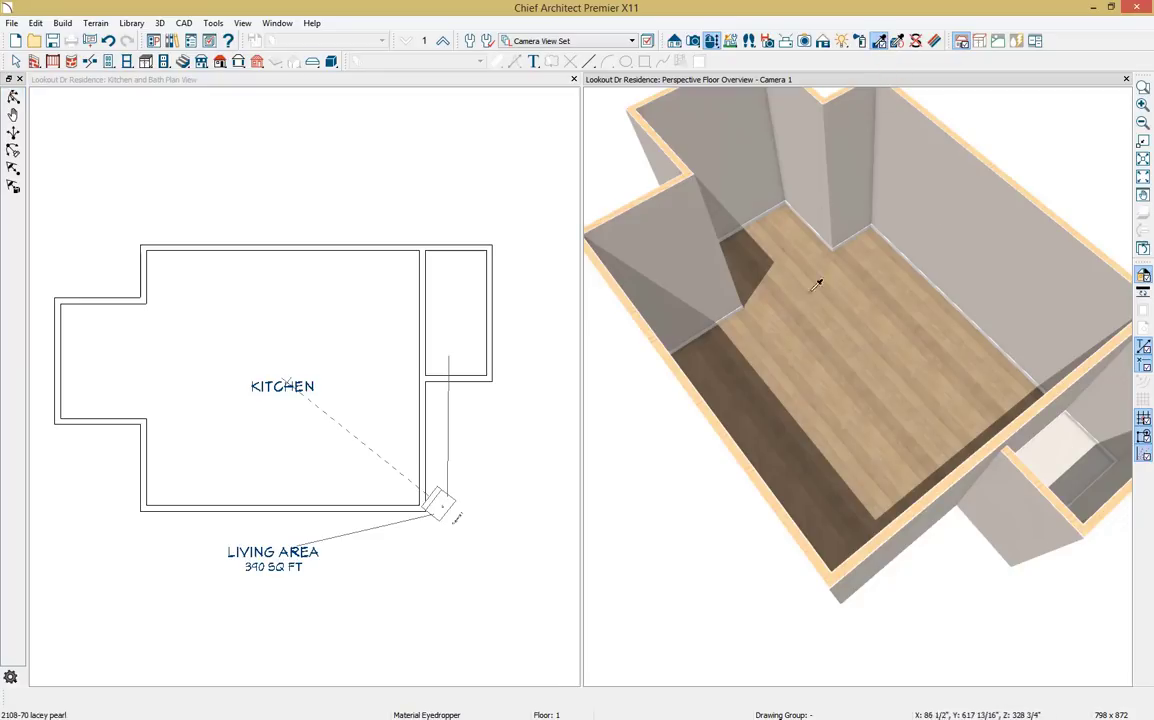
{"action": "left_click", "coordinate": [818, 352]}
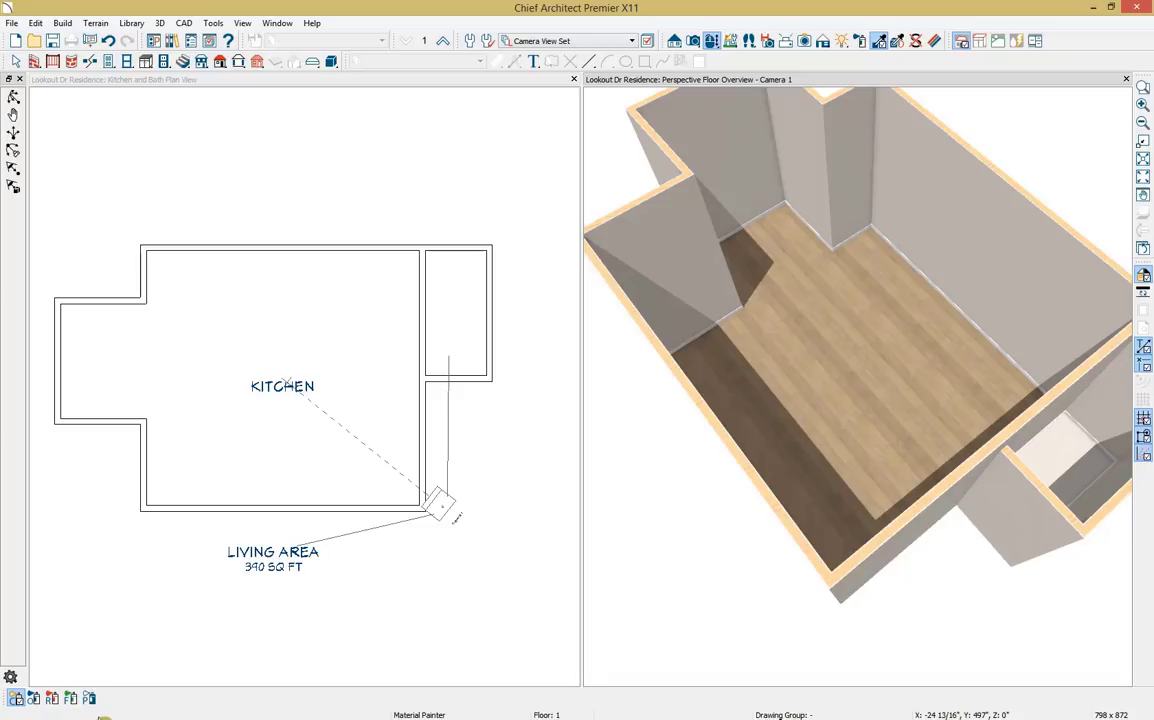
{"action": "left_click", "coordinate": [16, 699]}
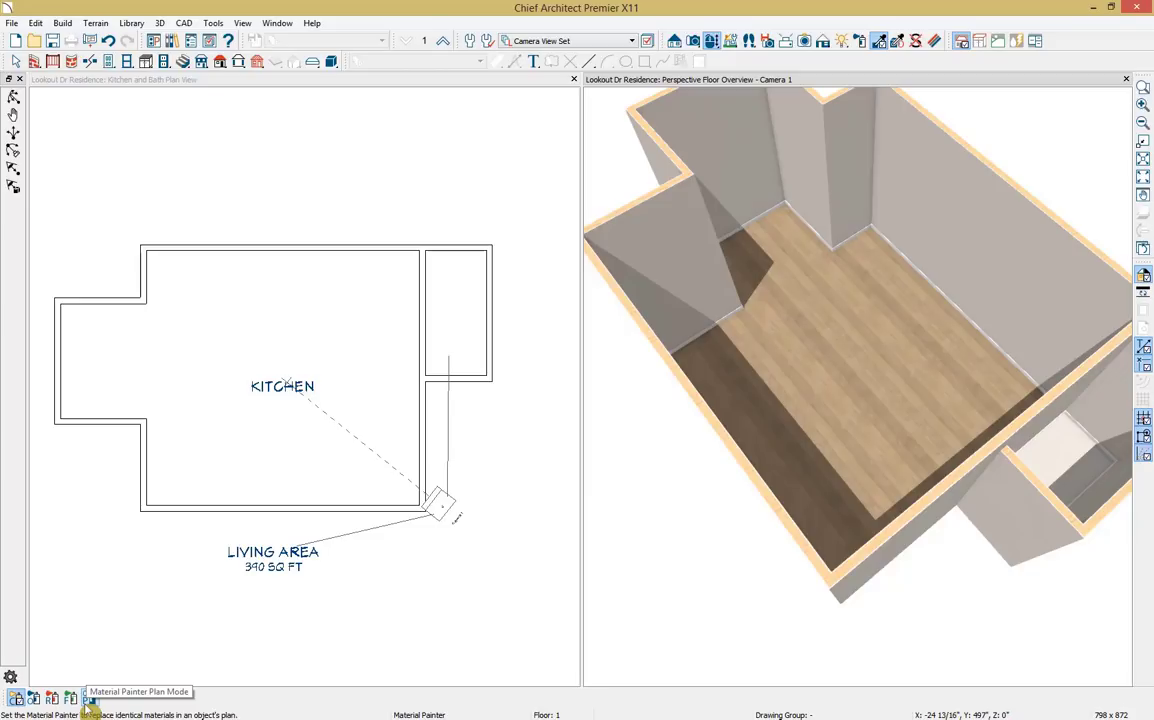
{"action": "left_click", "coordinate": [52, 698]}
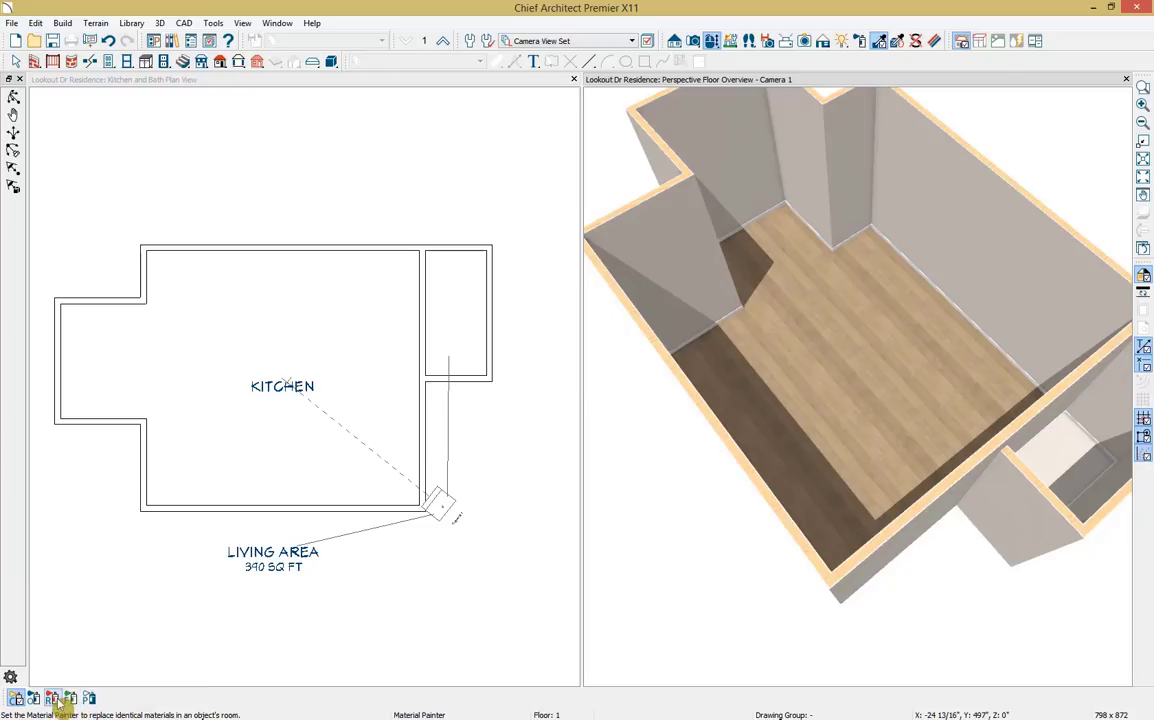
{"action": "left_click", "coordinate": [1087, 472]}
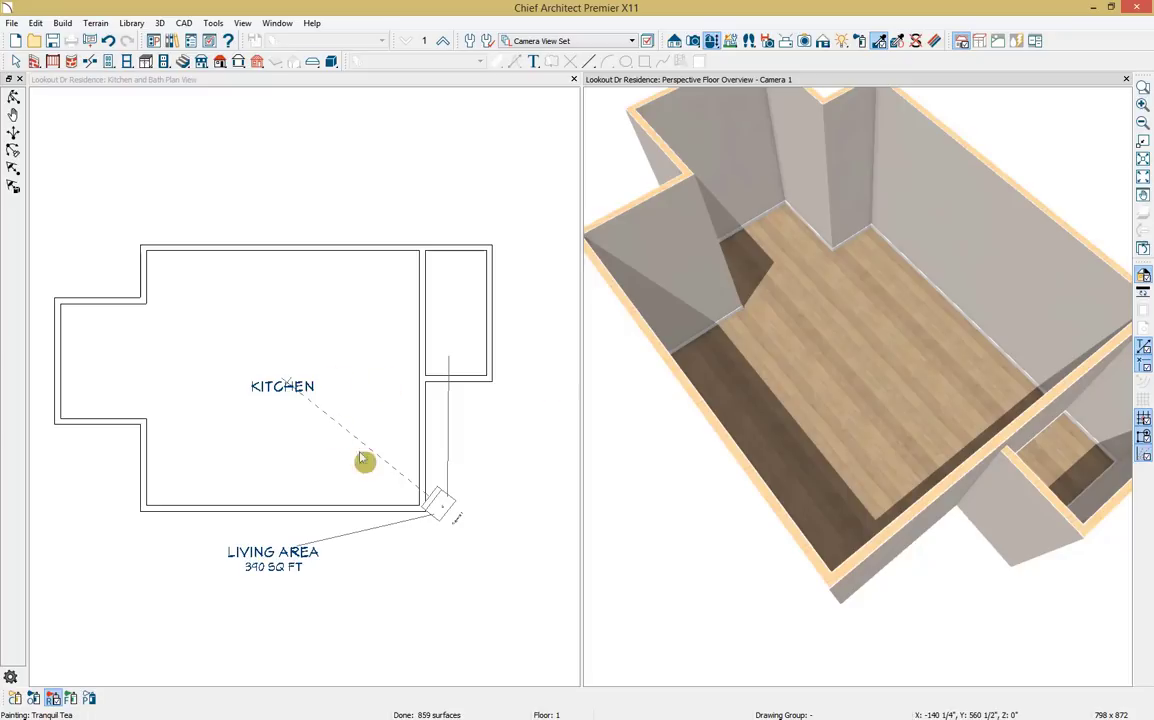
Place a standard window in the kitchen's upper wall in the plan, near the side room
{"action": "left_click", "coordinate": [365, 93]}
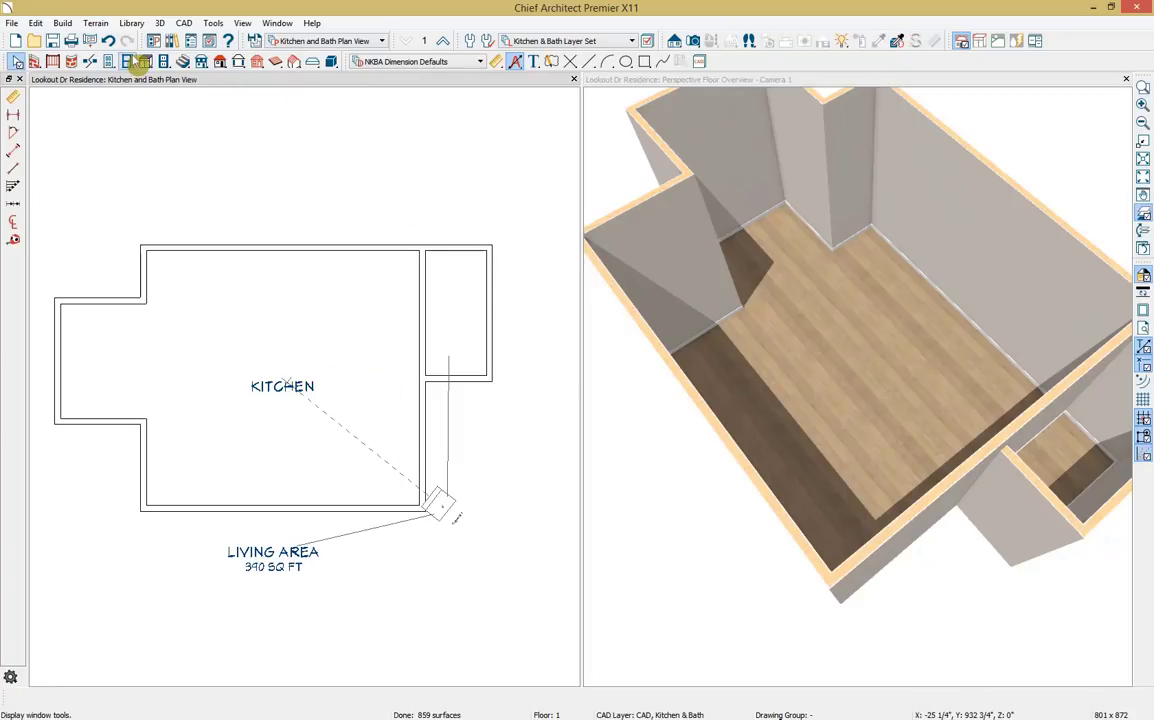
{"action": "left_click", "coordinate": [129, 61]}
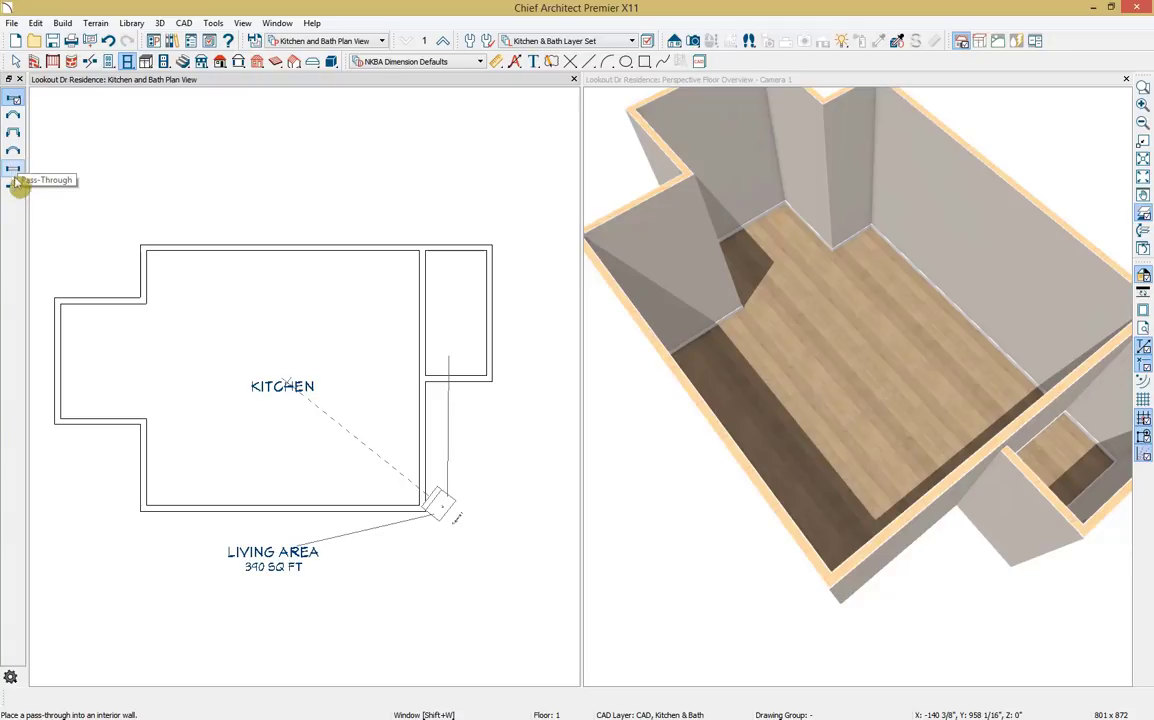
{"action": "left_click", "coordinate": [13, 101]}
{"action": "left_click", "coordinate": [370, 248]}
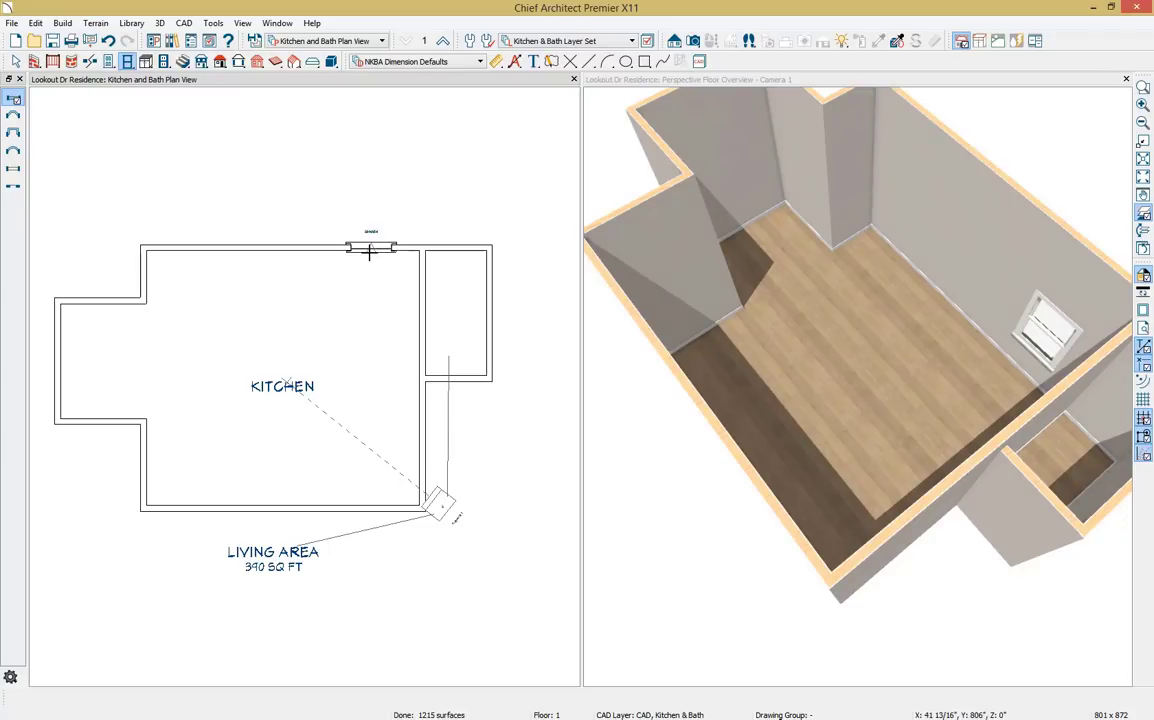
{"action": "key", "text": "space"}
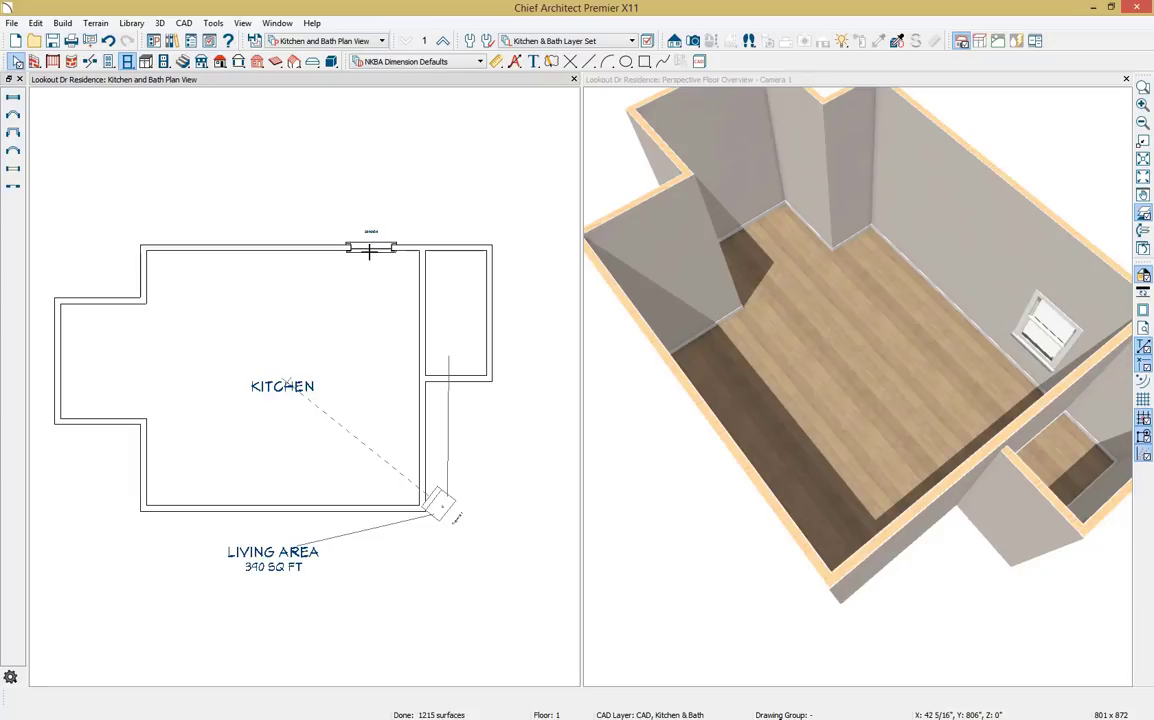
Position the new window 29 inches from the wall shared by the kitchen and the side room
{"action": "left_click", "coordinate": [370, 251]}
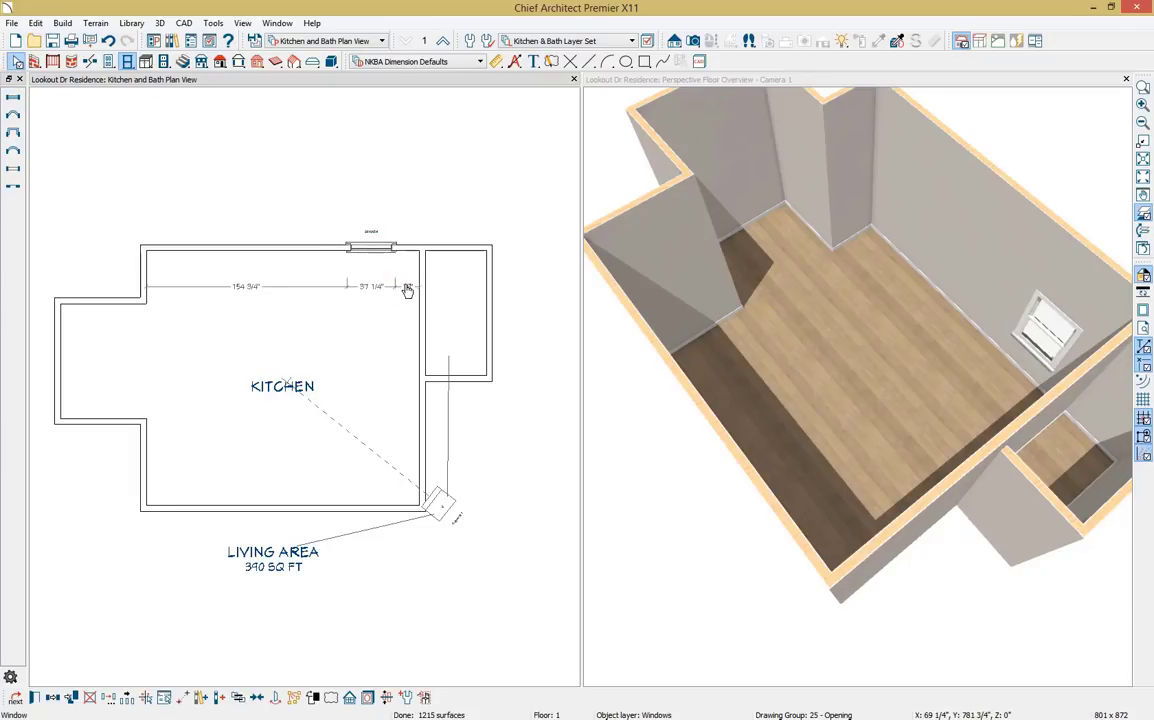
{"action": "left_click", "coordinate": [408, 290]}
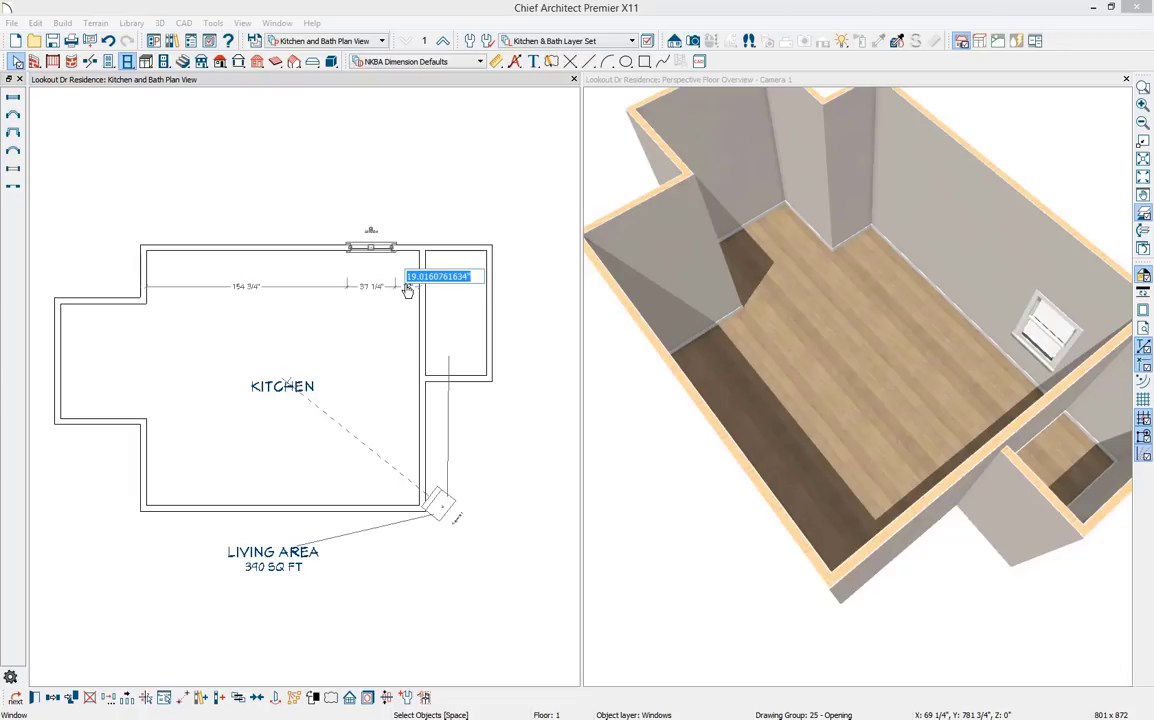
{"action": "type", "text": "29"}
{"action": "key", "text": "Return"}
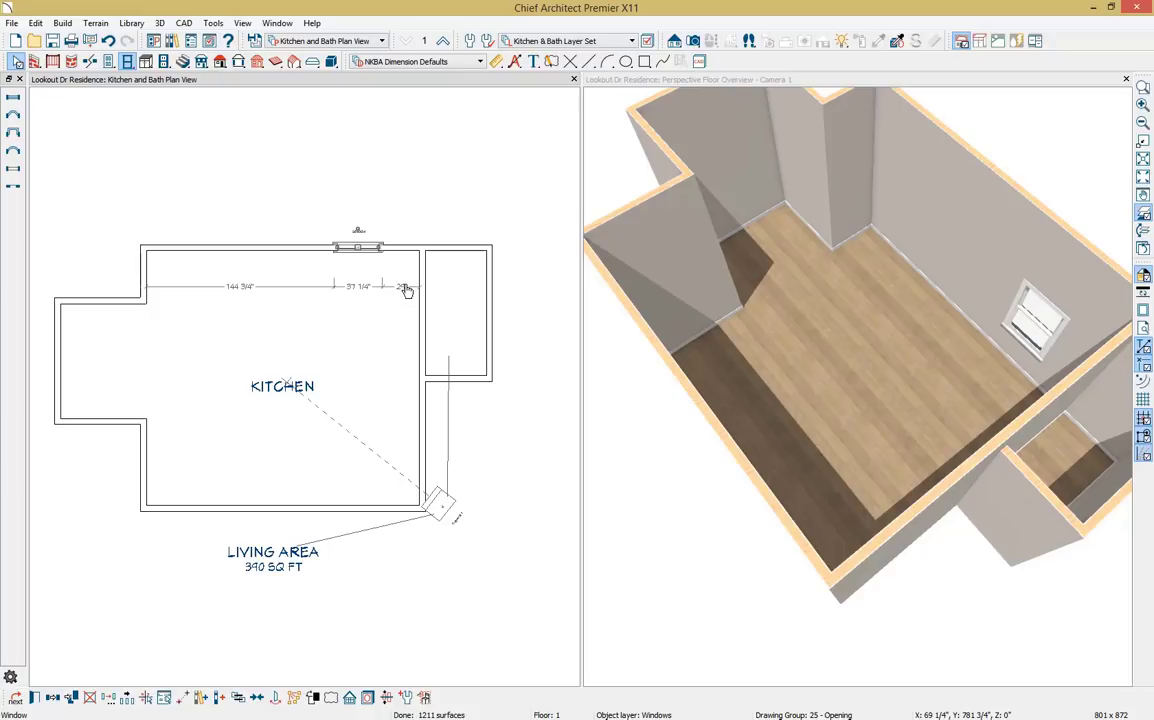
Make the kitchen window Double Hung and set its height to 72 inches in its specification
{"action": "key", "text": "e"}
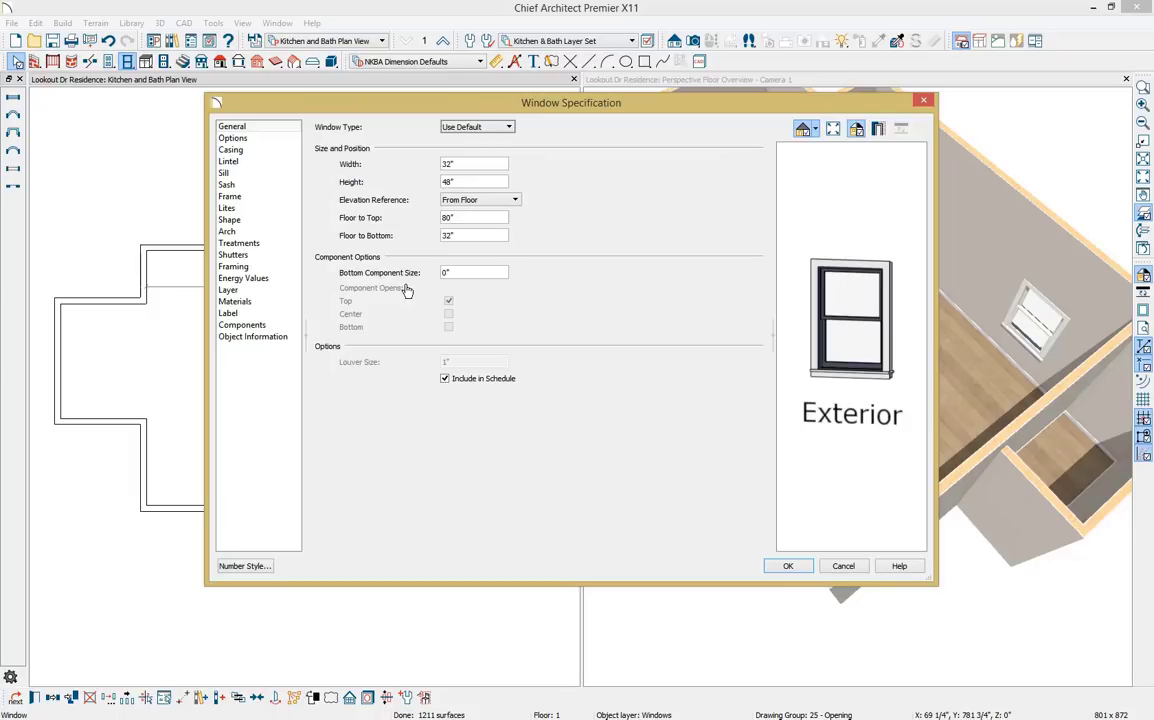
{"action": "left_click", "coordinate": [509, 129]}
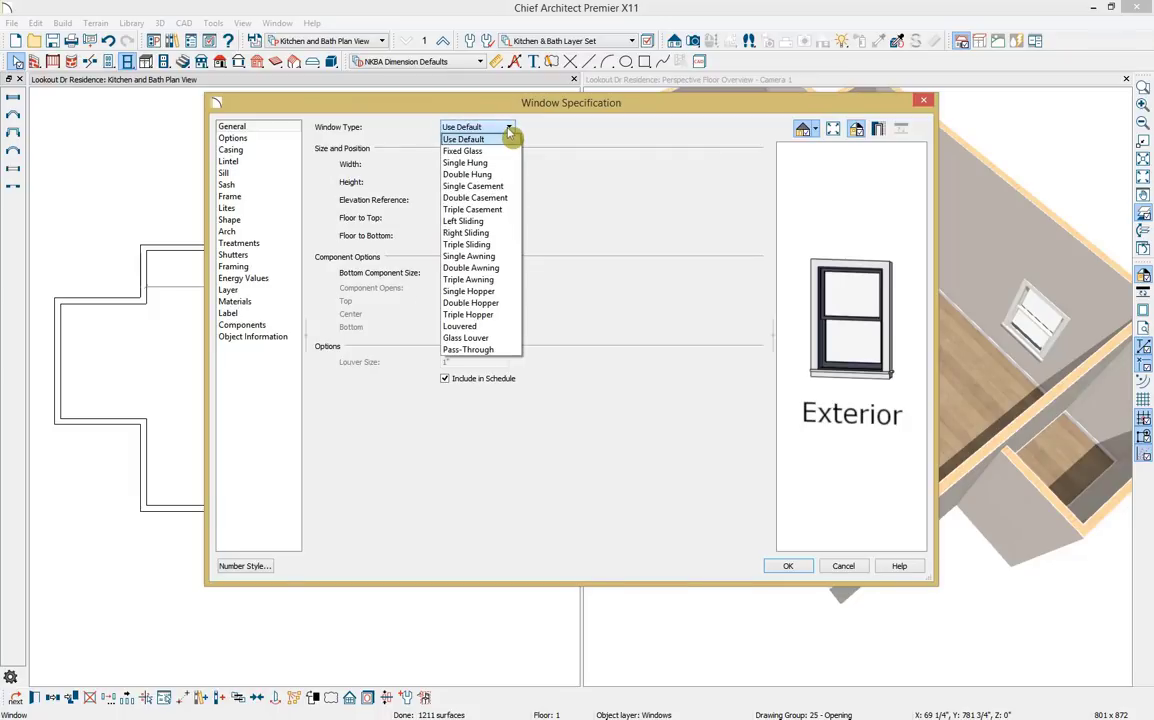
{"action": "left_click", "coordinate": [508, 176]}
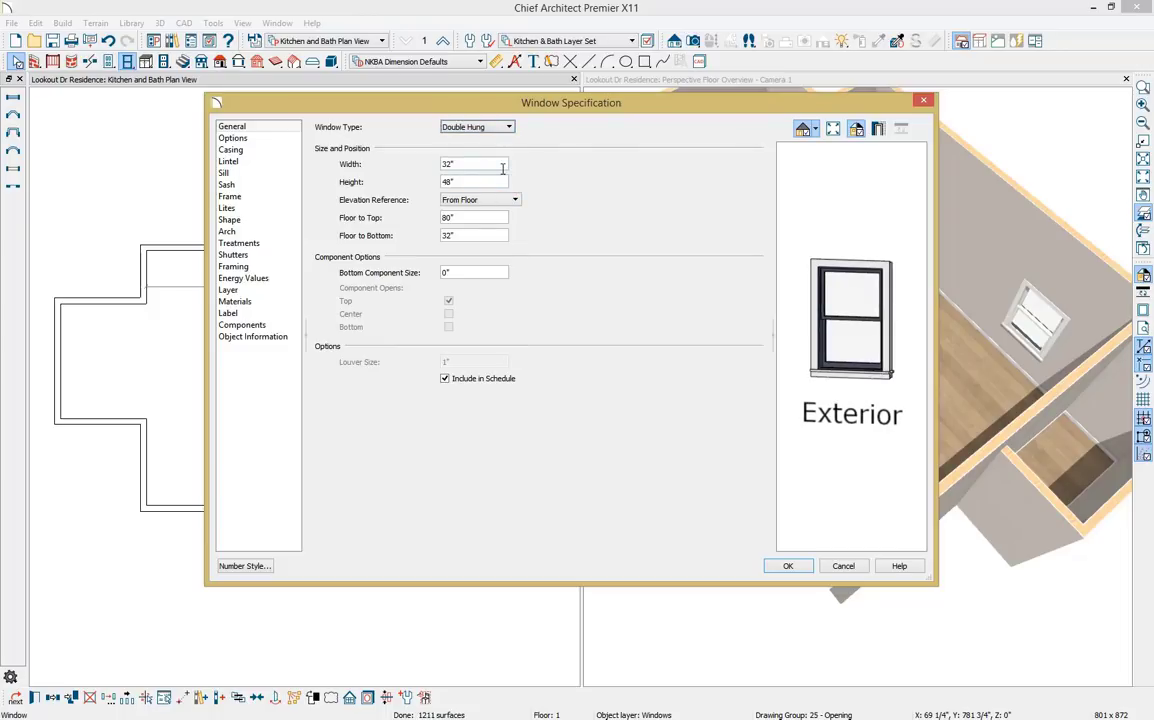
{"action": "double_click", "coordinate": [441, 183]}
{"action": "left_click", "coordinate": [438, 190]}
{"action": "type", "text": "72"}
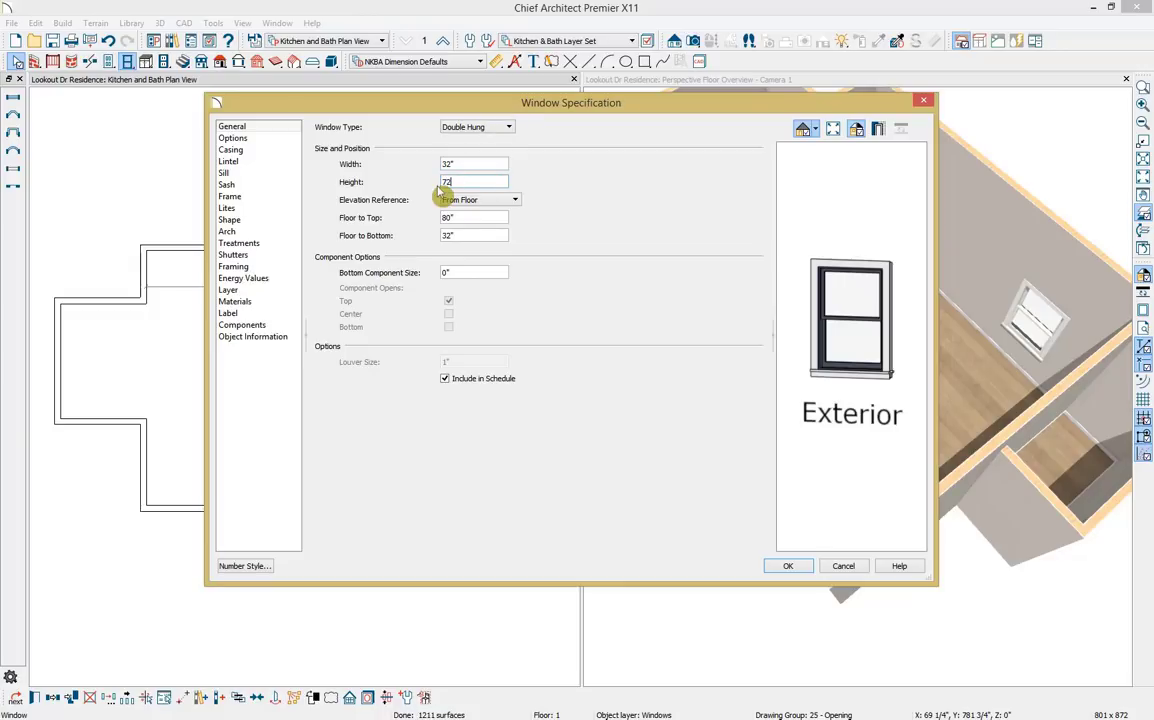
{"action": "key", "text": "Tab"}
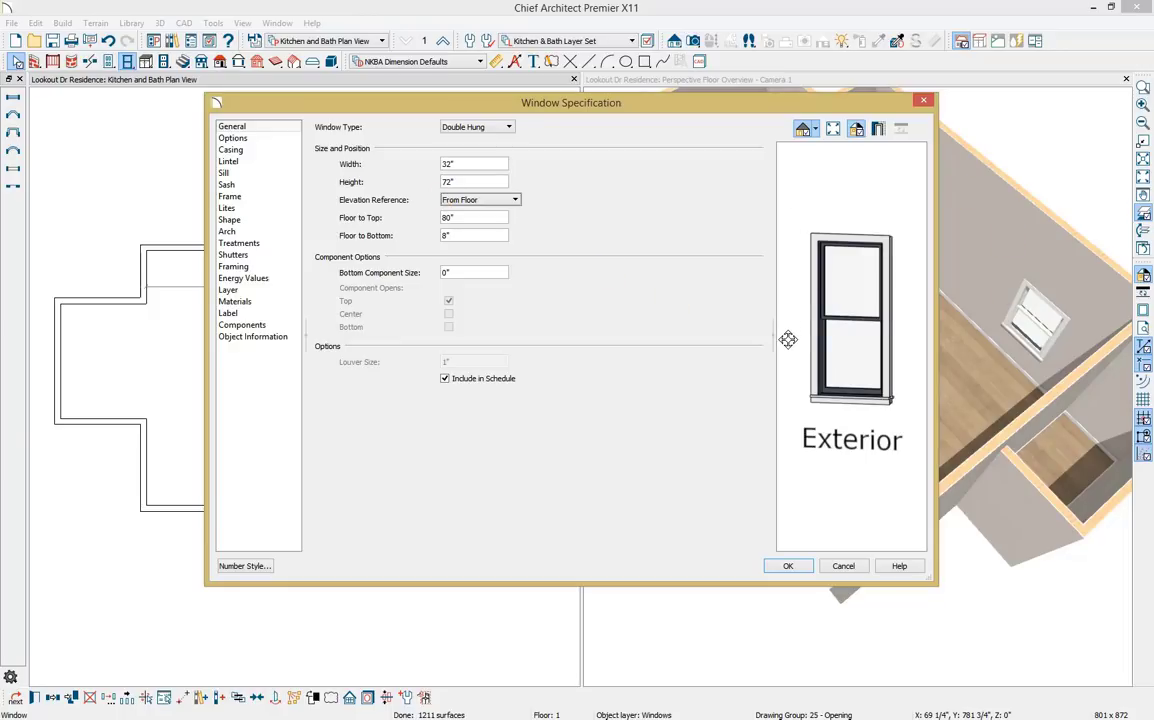
Set the window's Floor to Bottom to 42 inches and its Bottom Component Size to 50 inches
{"action": "double_click", "coordinate": [438, 235]}
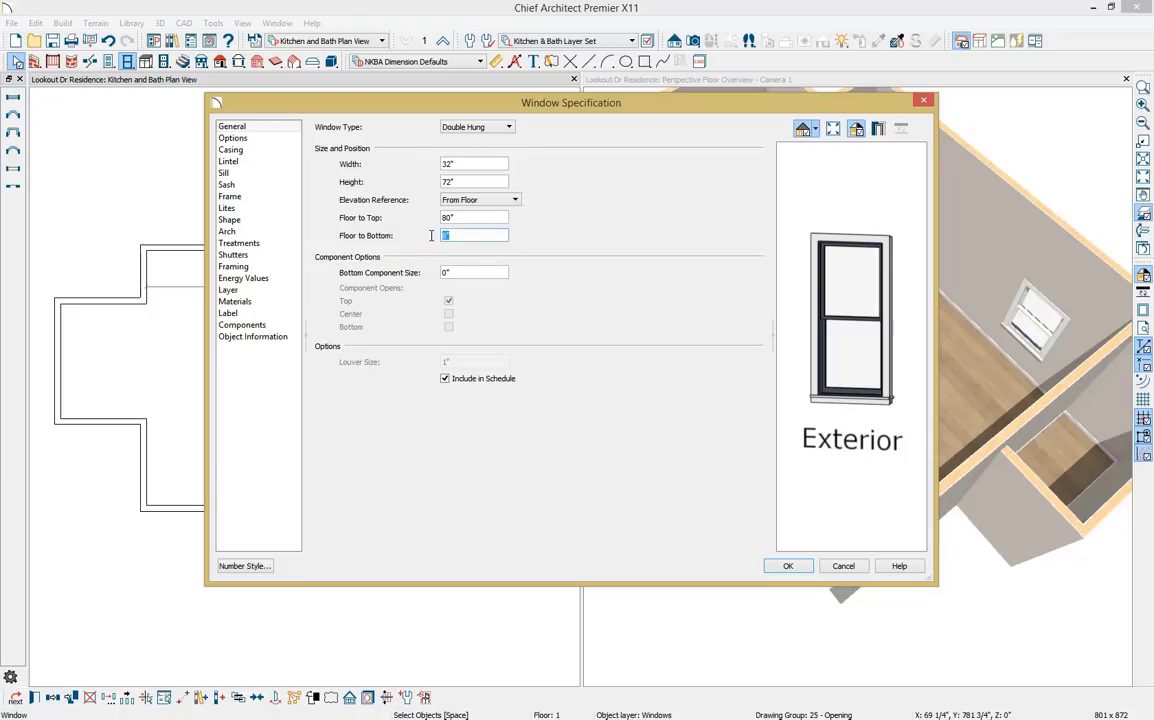
{"action": "type", "text": "42"}
{"action": "key", "text": "Tab"}
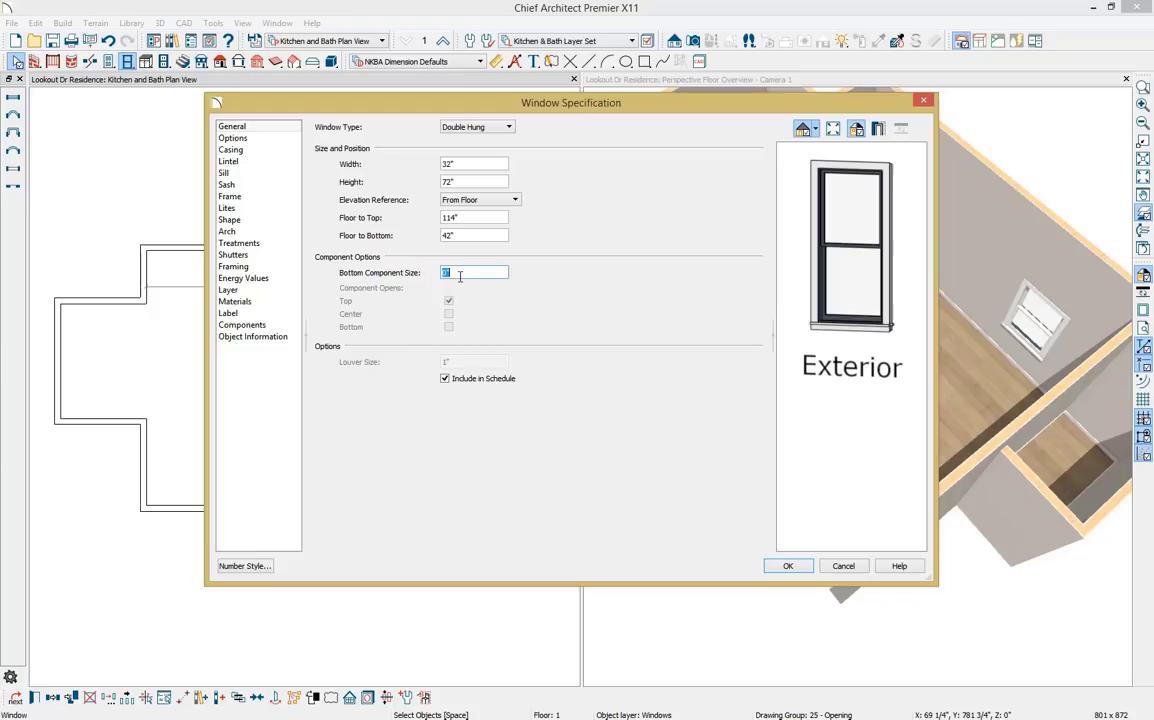
{"action": "type", "text": "50"}
{"action": "key", "text": "Tab"}
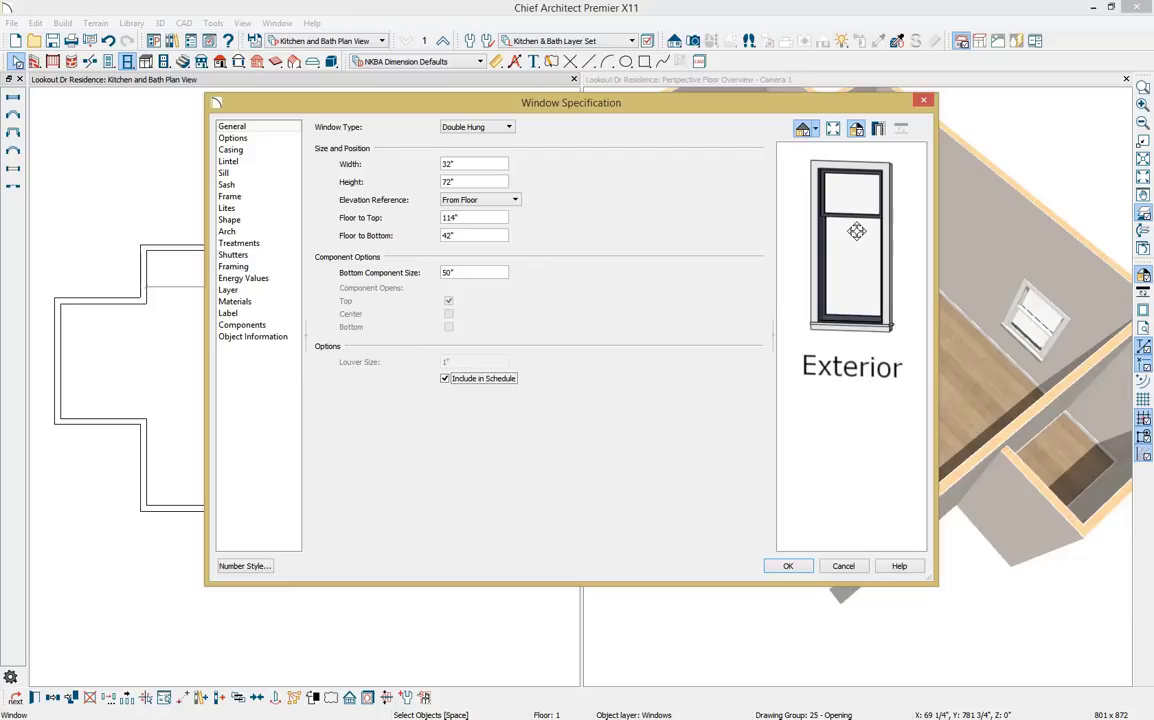
Disable the window's interior sill and divide only its top sash into lites, 2 across and 2 vertical
{"action": "left_click", "coordinate": [262, 176]}
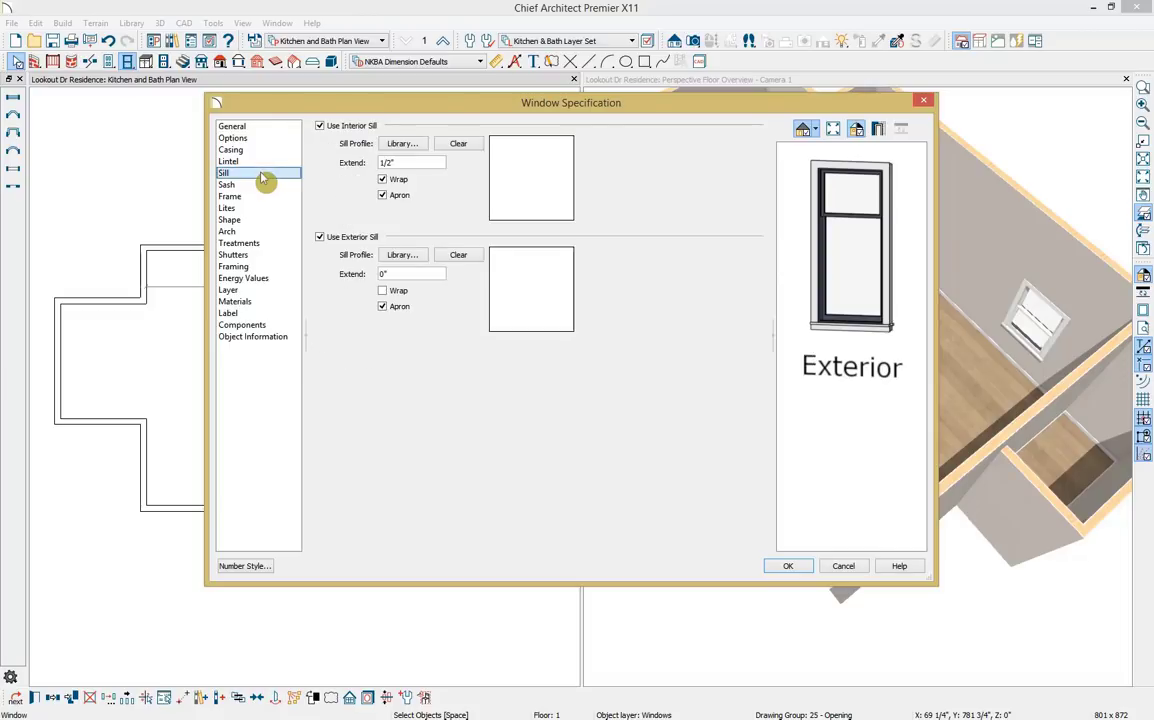
{"action": "left_click", "coordinate": [320, 127]}
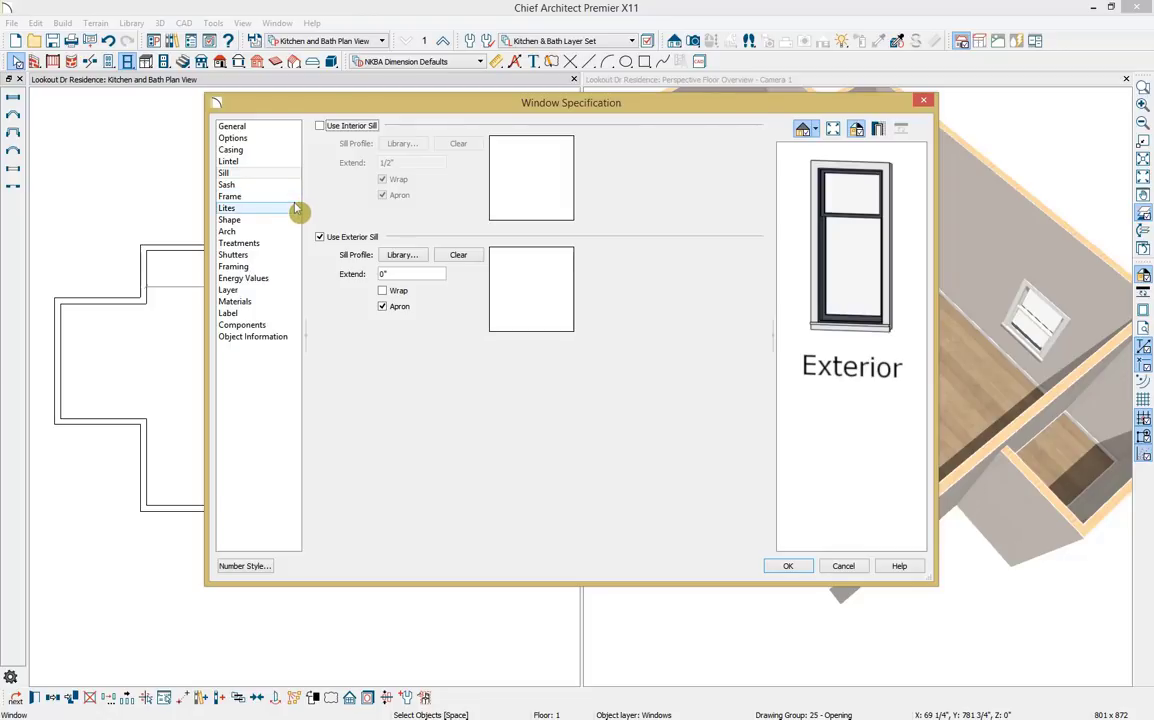
{"action": "left_click", "coordinate": [227, 208]}
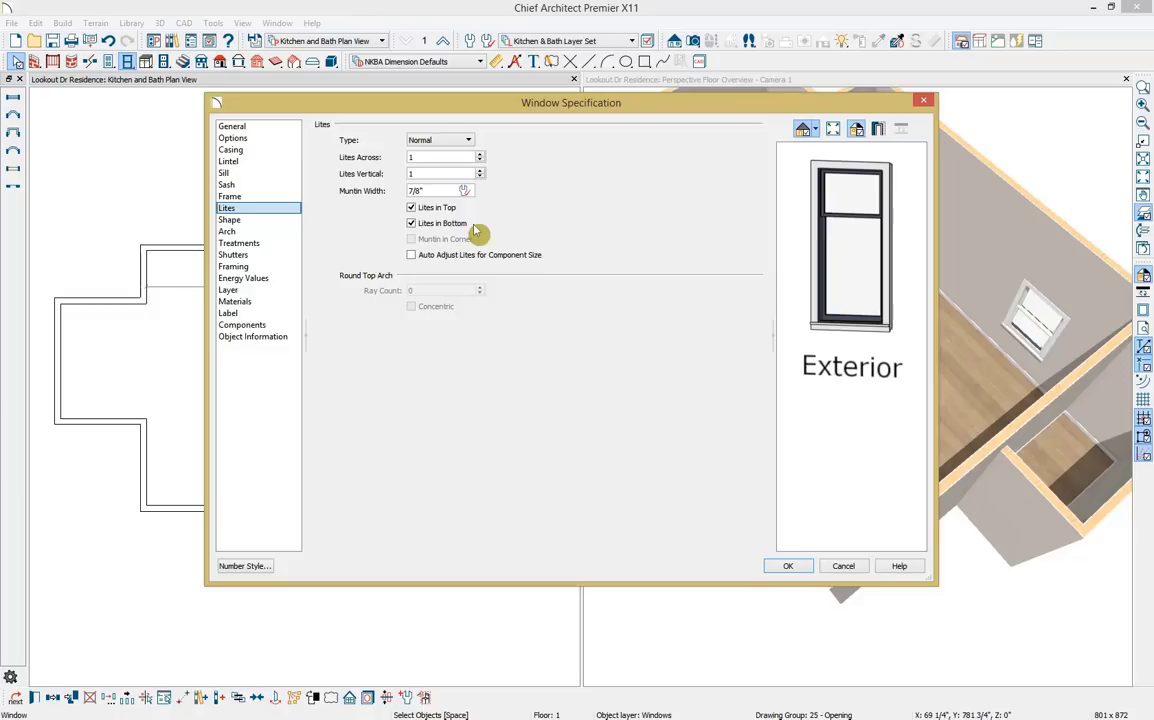
{"action": "left_click", "coordinate": [411, 224]}
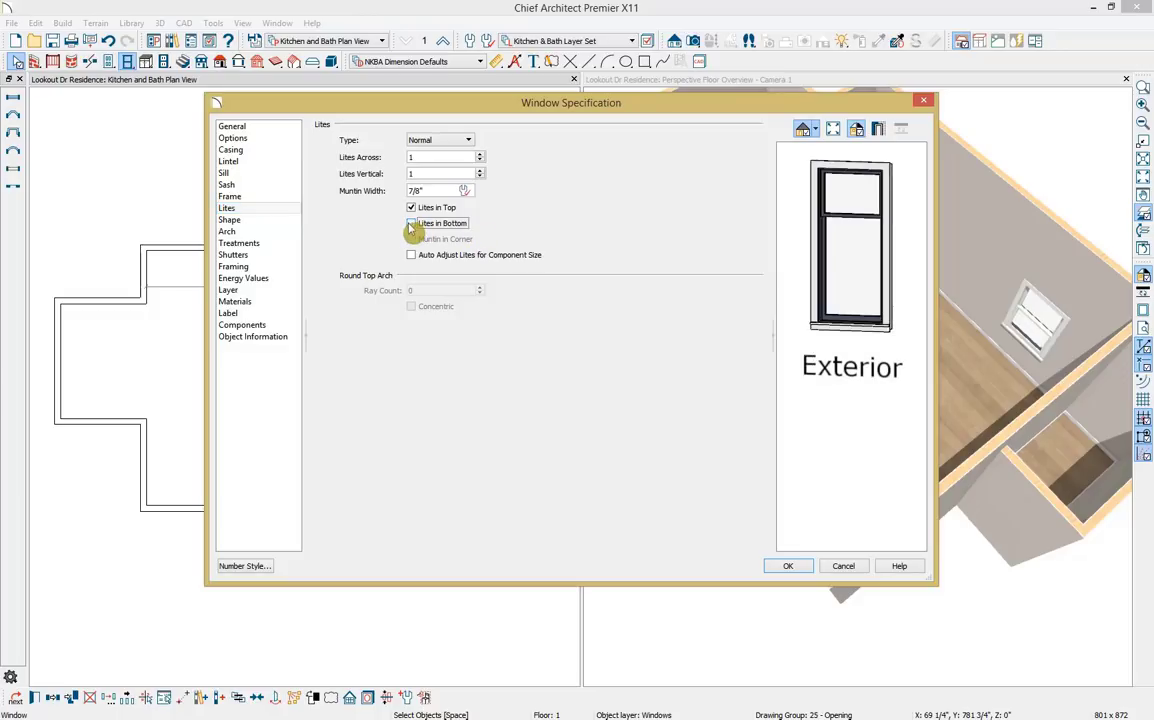
{"action": "left_click", "coordinate": [479, 155]}
{"action": "left_click", "coordinate": [479, 172]}
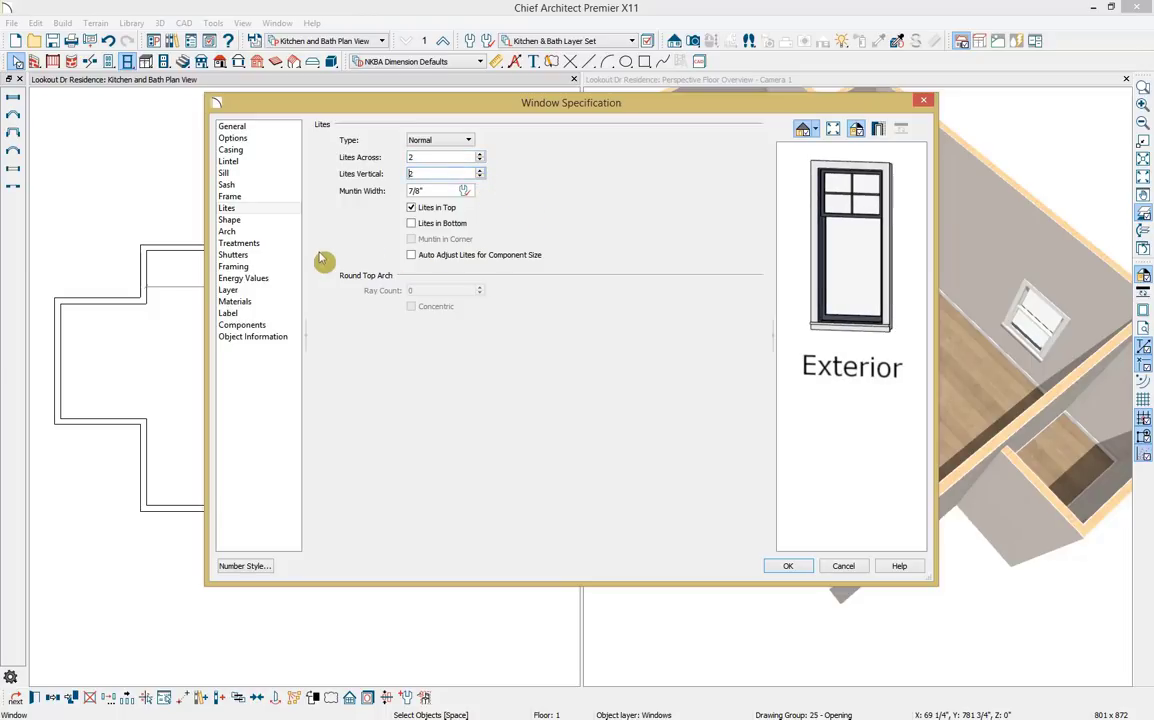
Assign the library material Black to the window's exterior and interior sash and apply the window specification
{"action": "left_click", "coordinate": [285, 304]}
{"action": "left_click", "coordinate": [490, 172]}
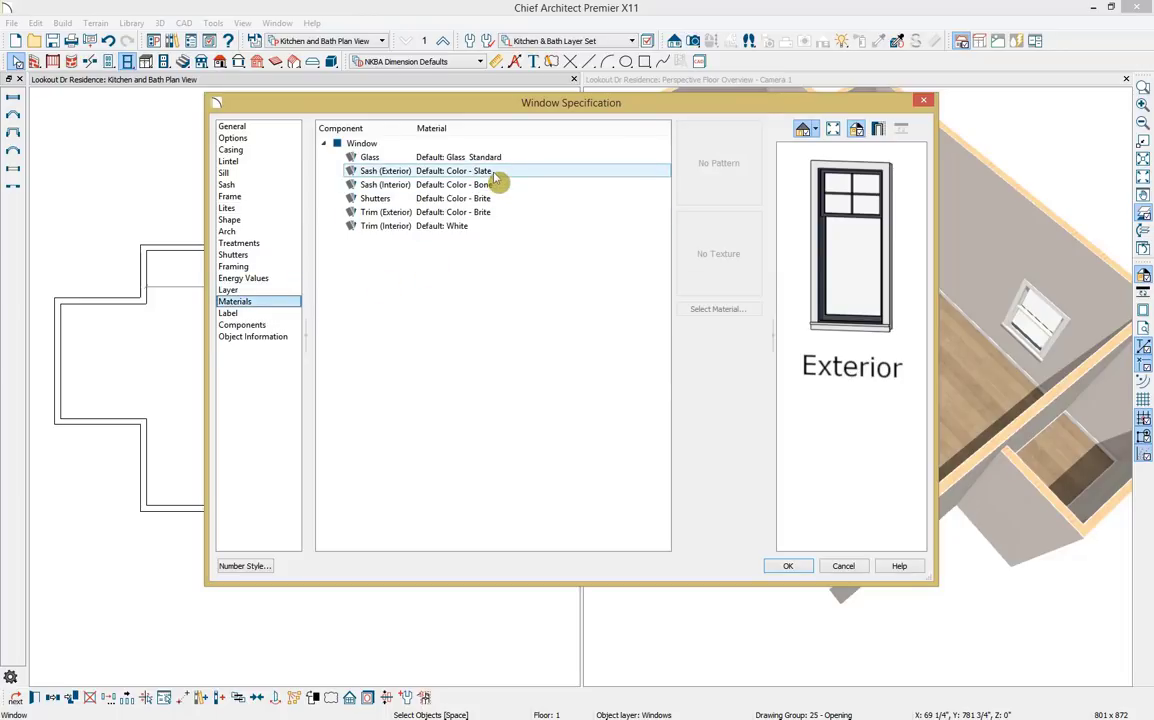
{"action": "left_click", "coordinate": [495, 178]}
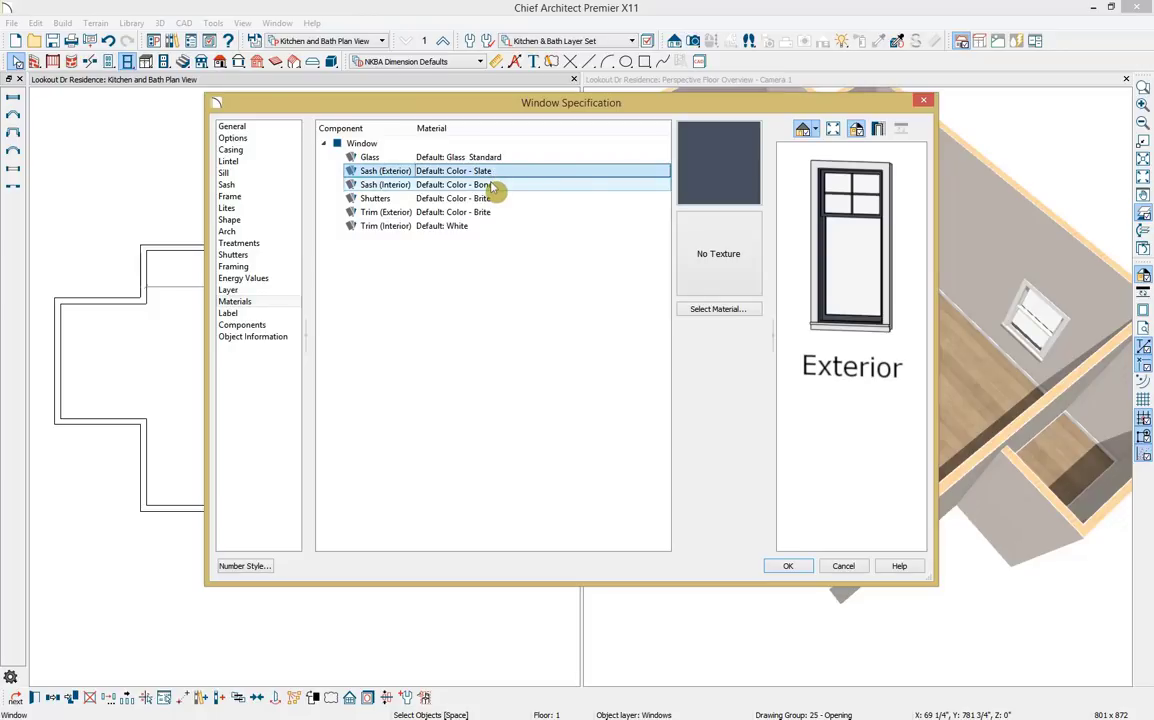
{"action": "left_click", "coordinate": [493, 186], "text": "ctrl"}
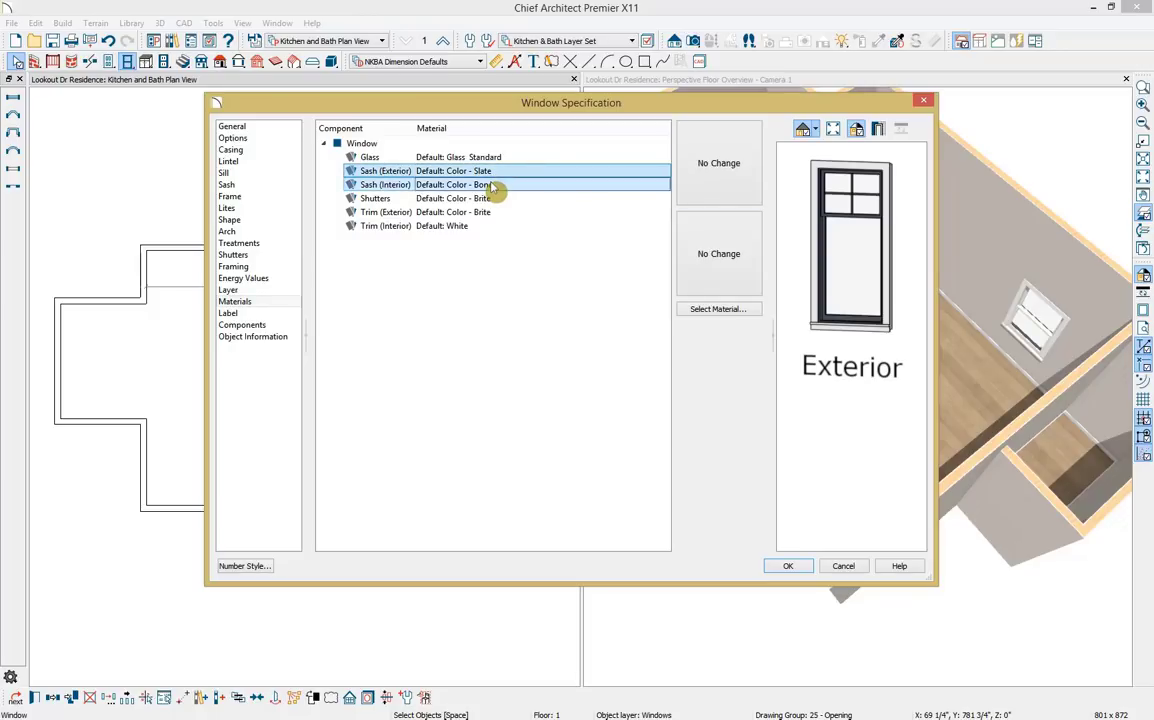
{"action": "left_click", "coordinate": [717, 309]}
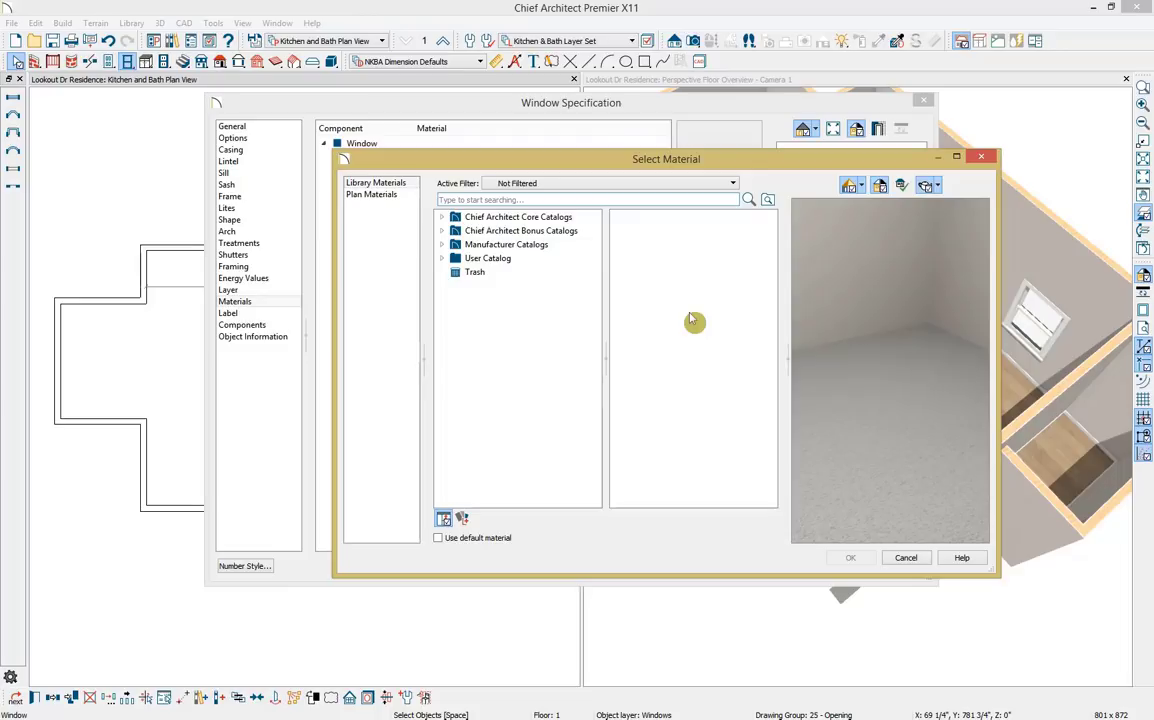
{"action": "type", "text": "black"}
{"action": "key", "text": "Return"}
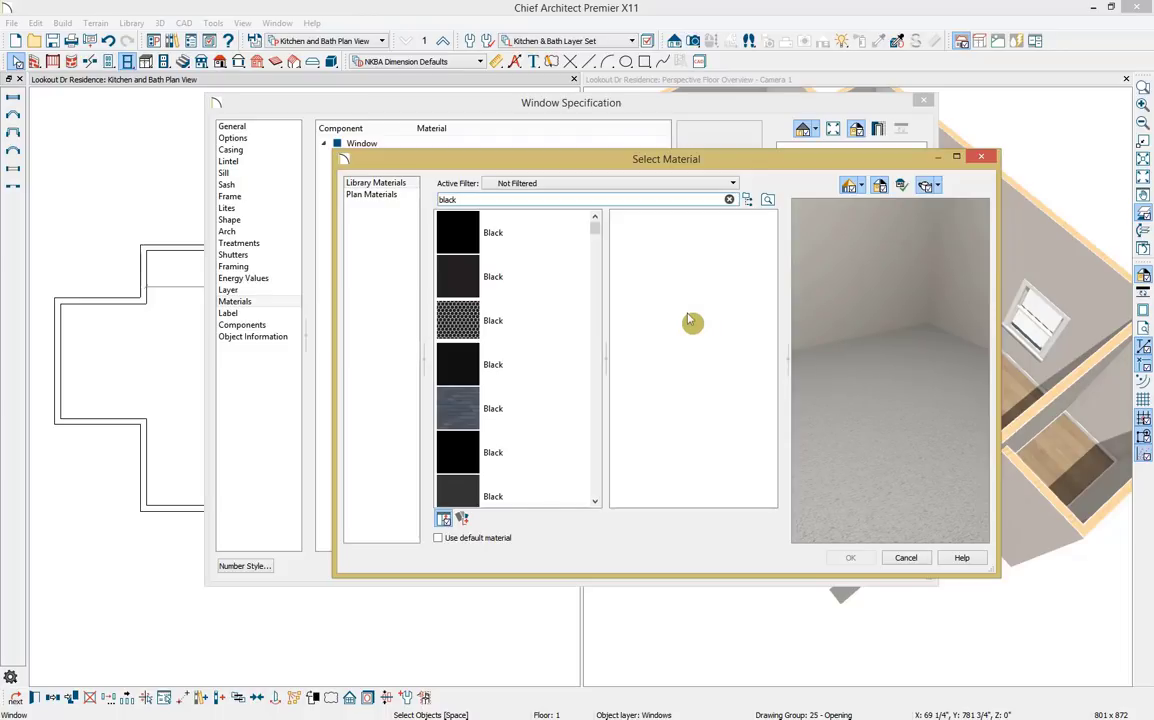
{"action": "left_click", "coordinate": [472, 235]}
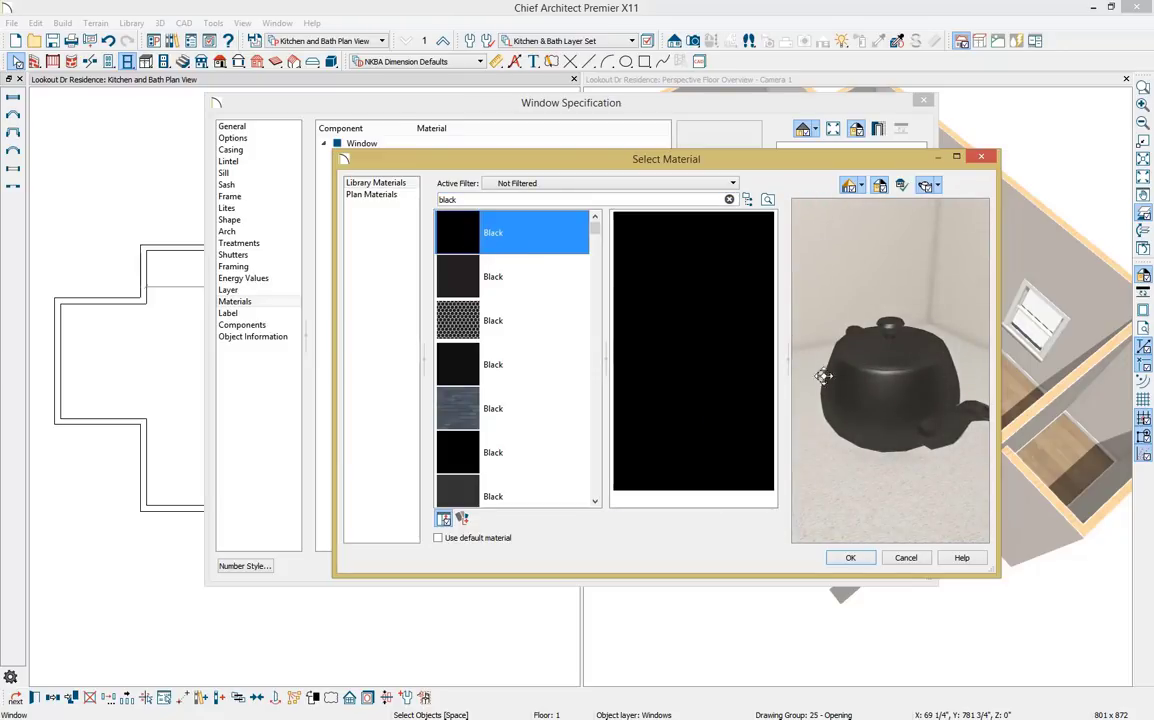
{"action": "left_click", "coordinate": [851, 558]}
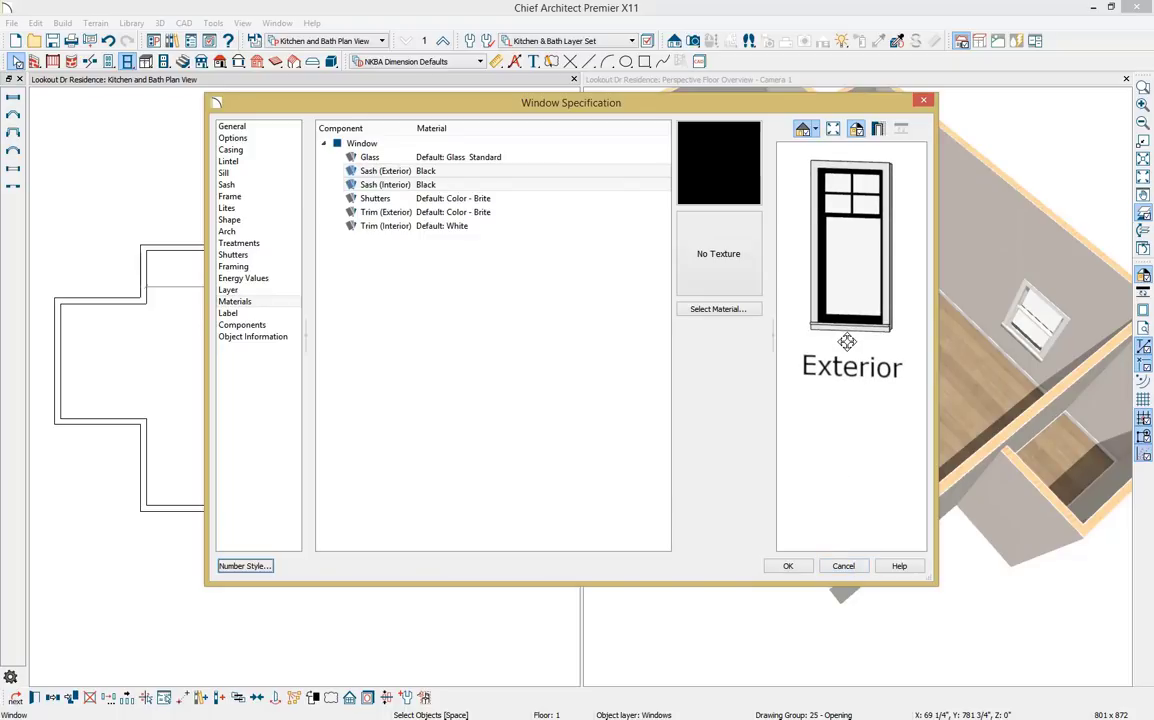
{"action": "left_click", "coordinate": [800, 571]}
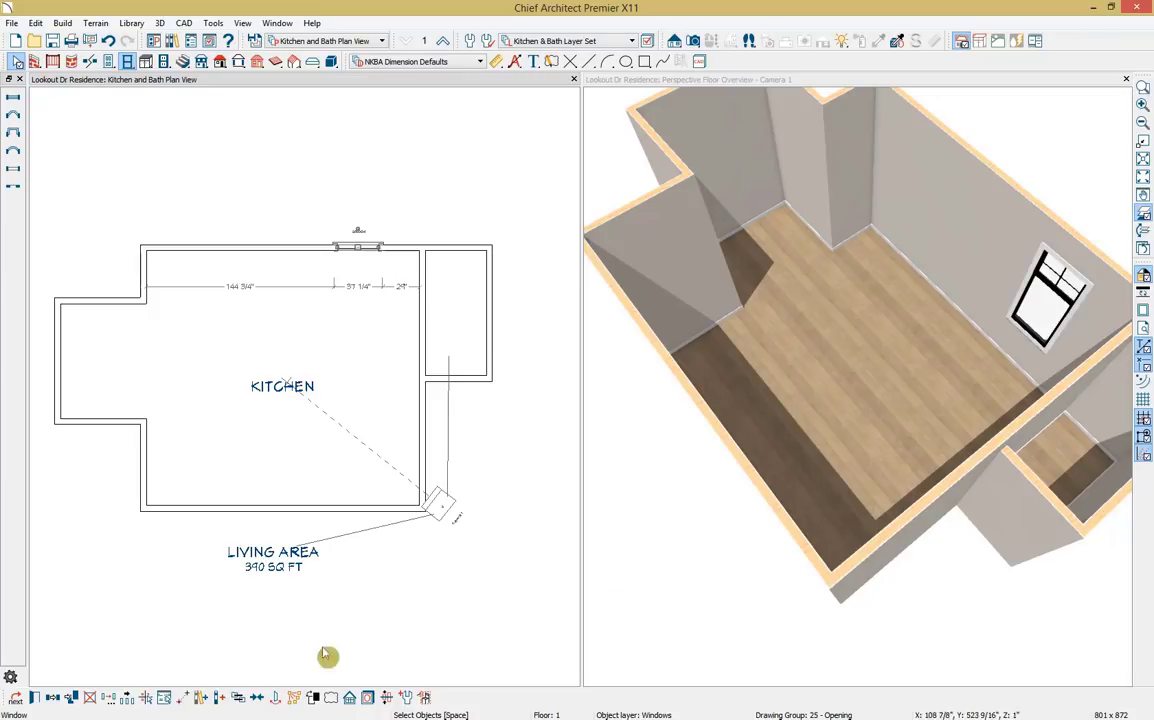
Make two evenly distributed copies of the window along the kitchen's upper wall, side by side with it and away from the side room
{"action": "left_click", "coordinate": [138, 701]}
{"action": "left_click", "coordinate": [33, 698]}
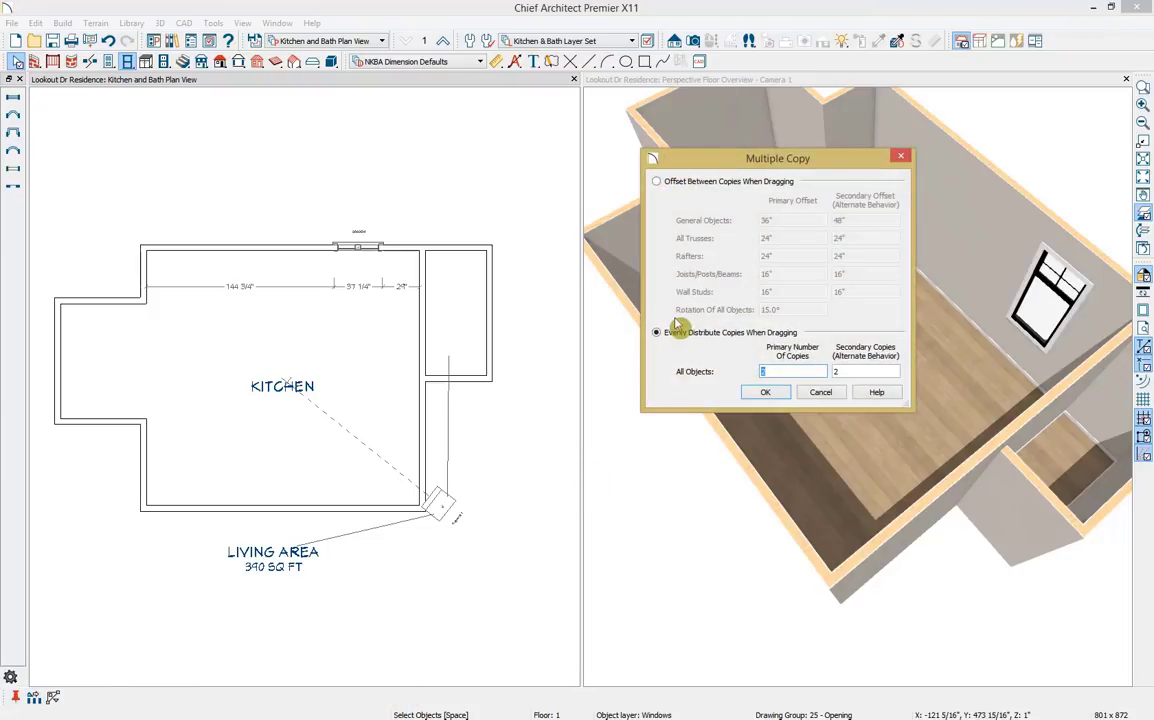
{"action": "left_click", "coordinate": [758, 390]}
{"action": "left_click", "coordinate": [347, 248]}
{"action": "left_click_drag", "start_coordinate": [335, 252], "coordinate": [271, 254]}
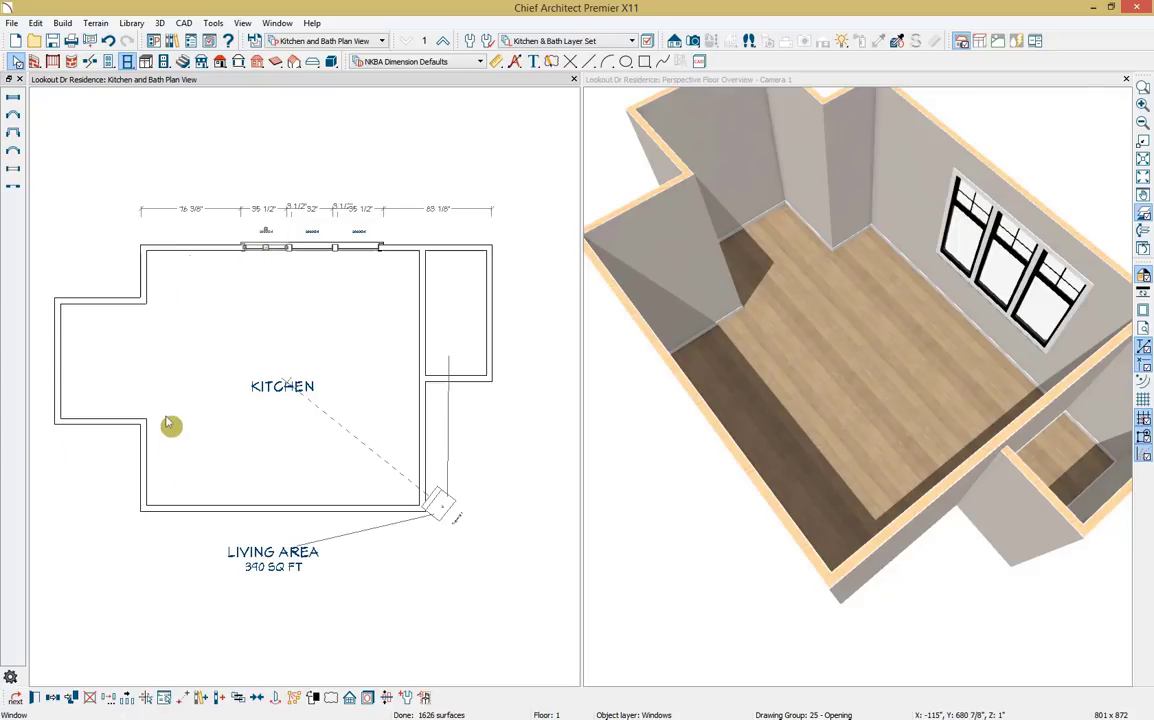
Copy the window onto the upper wall of the kitchen's bump-out and center it on that wall within the room
{"action": "left_click", "coordinate": [66, 697]}
{"action": "left_click", "coordinate": [97, 301]}
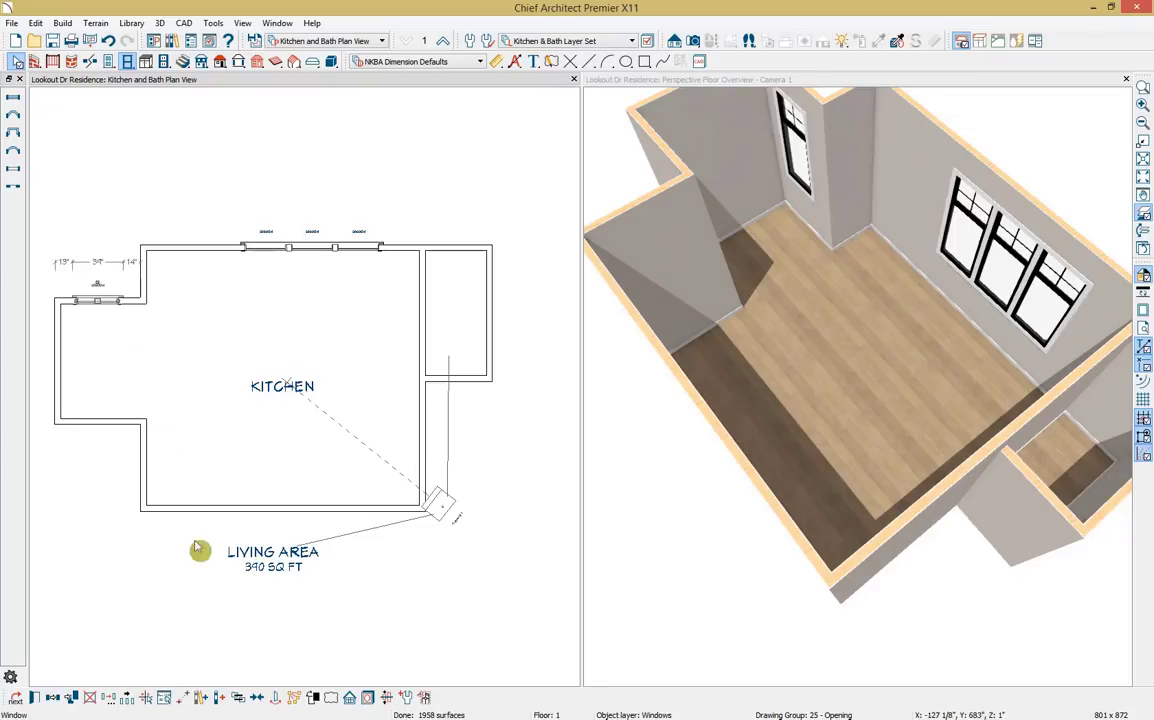
{"action": "left_click", "coordinate": [197, 482]}
{"action": "left_click", "coordinate": [129, 322]}
{"action": "left_click", "coordinate": [125, 315]}
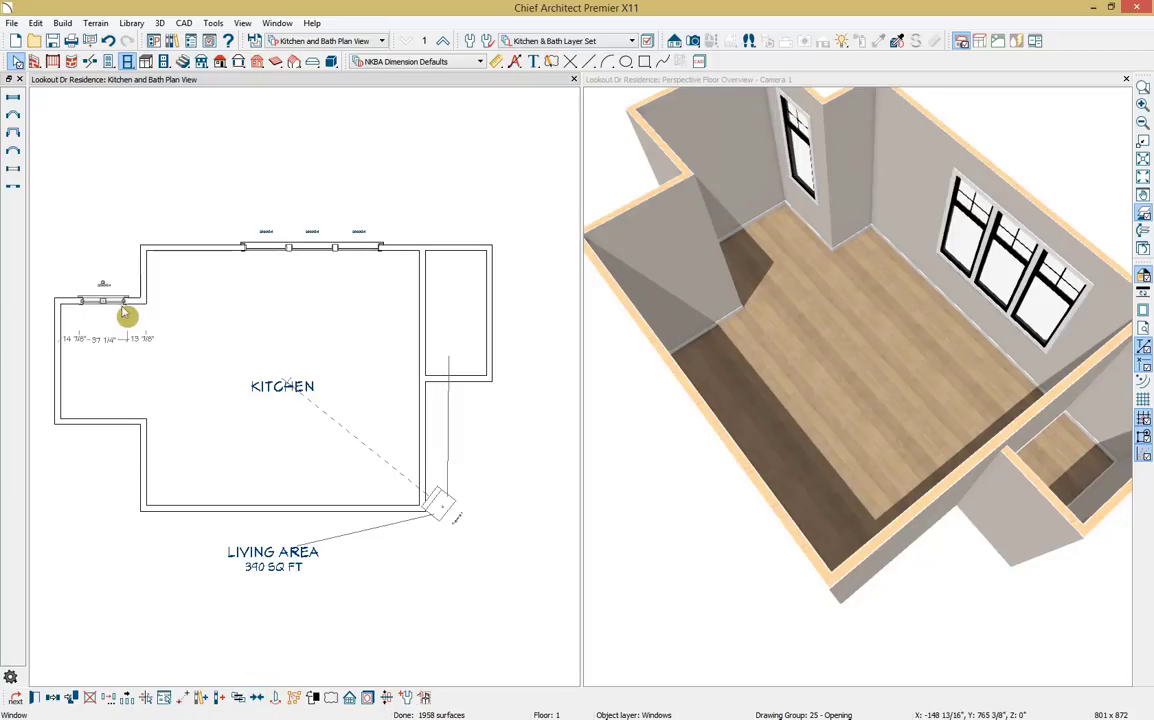
Copy the bump-out window onto the bump-out's lower wall and center it there within the room
{"action": "left_click", "coordinate": [52, 697]}
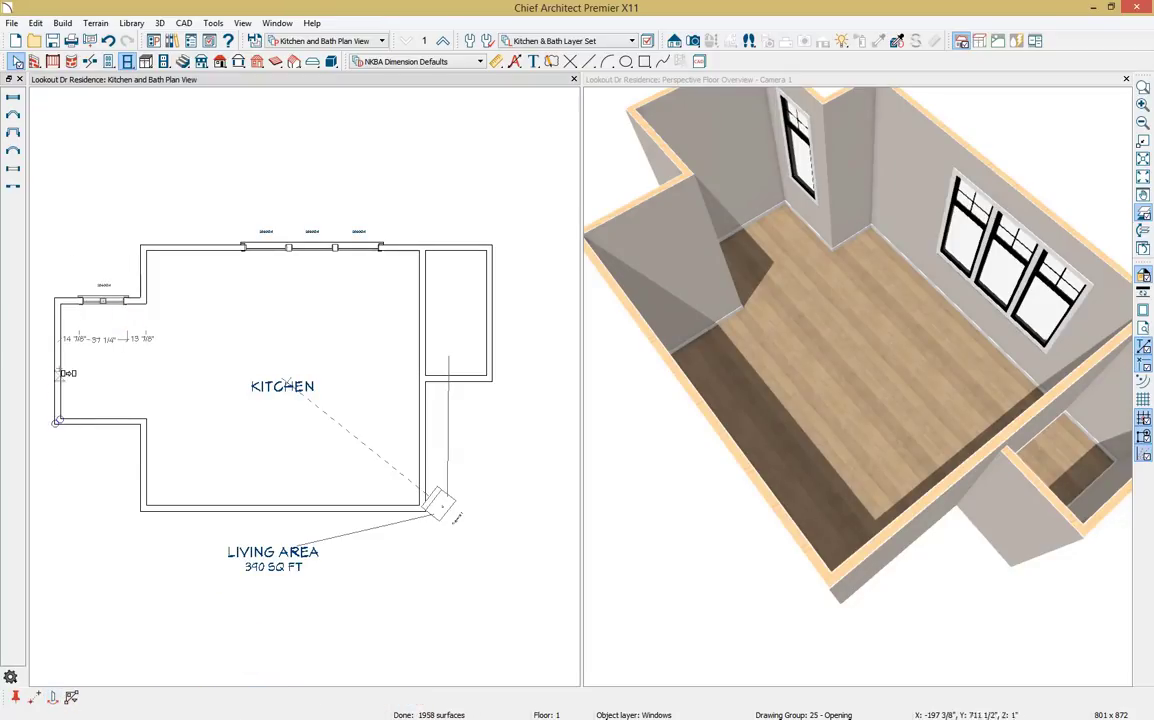
{"action": "left_click", "coordinate": [99, 423]}
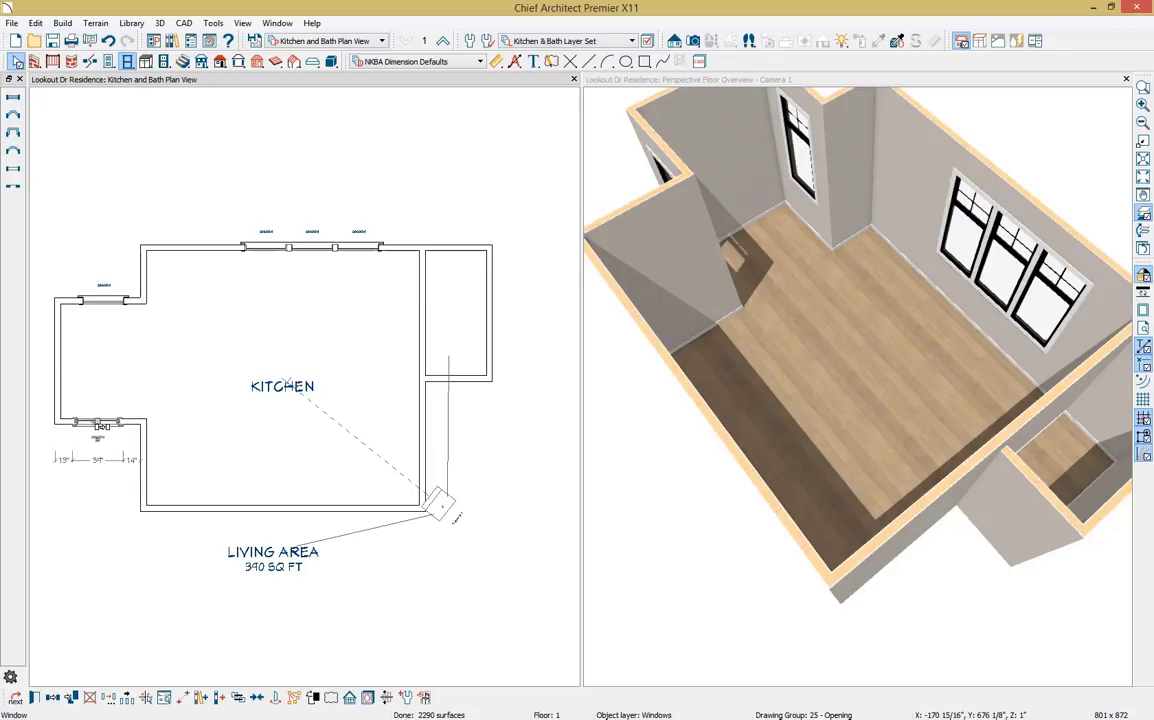
{"action": "left_click", "coordinate": [256, 697]}
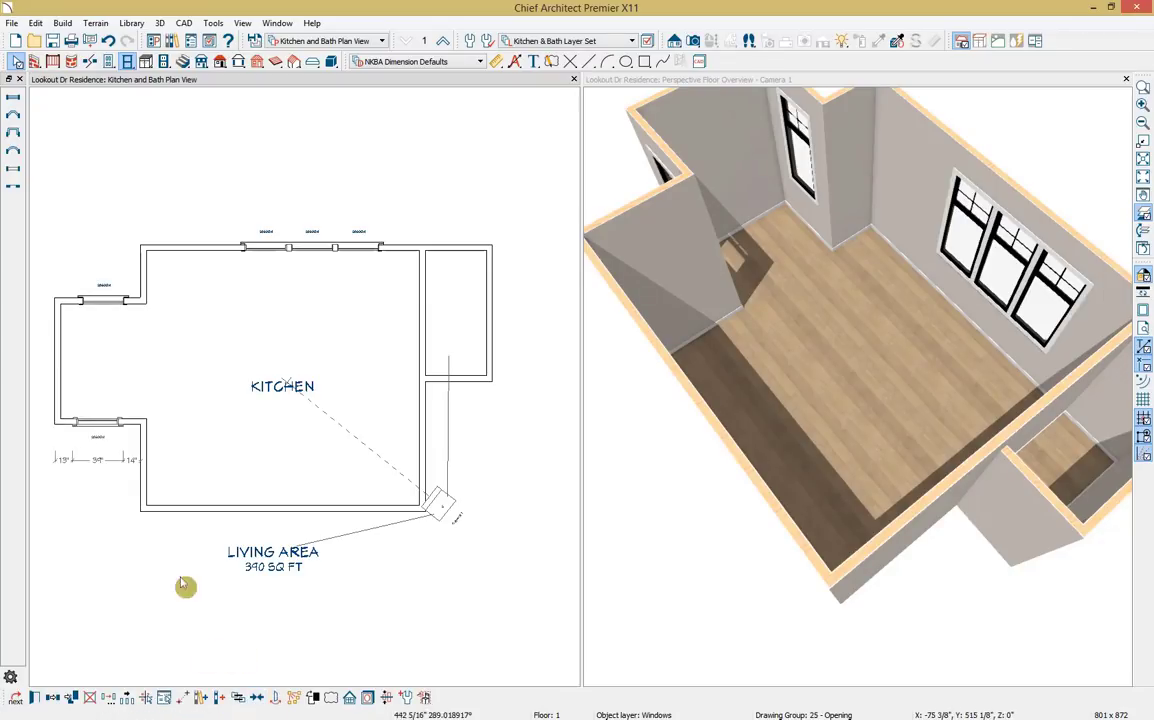
{"action": "left_click", "coordinate": [120, 430]}
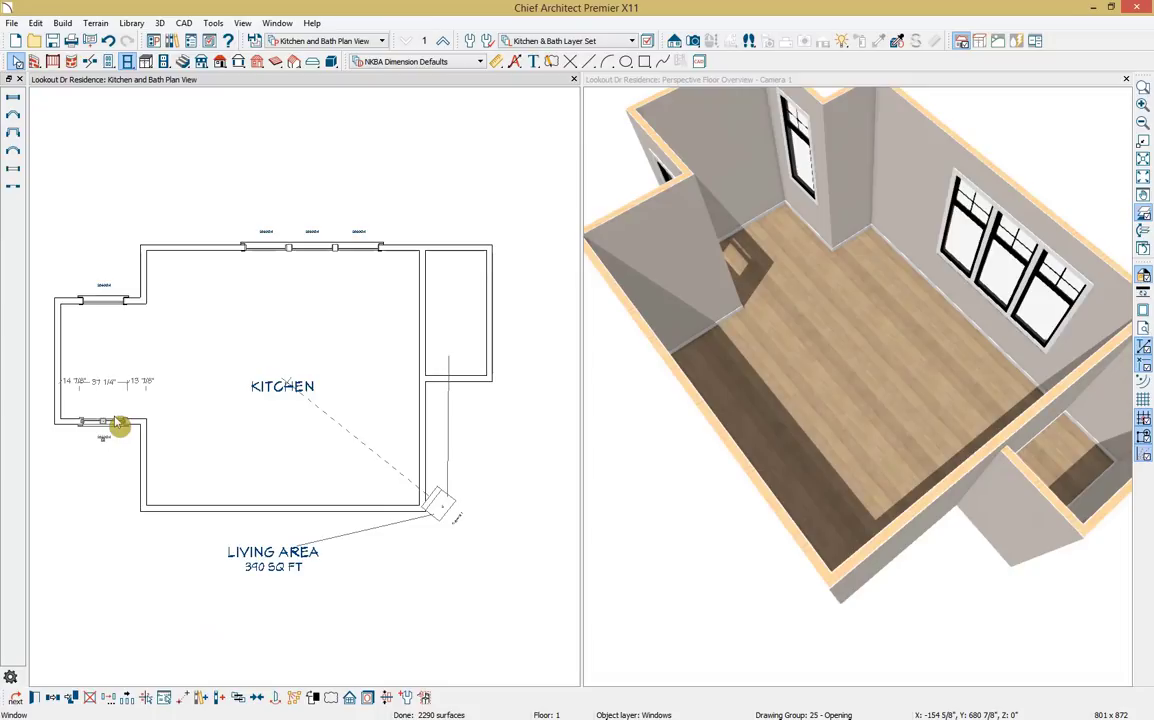
Copy the window onto the bump-out's end wall and add a second copy directly below it, forming a side-by-side pair
{"action": "left_click", "coordinate": [71, 697]}
{"action": "left_click", "coordinate": [55, 330]}
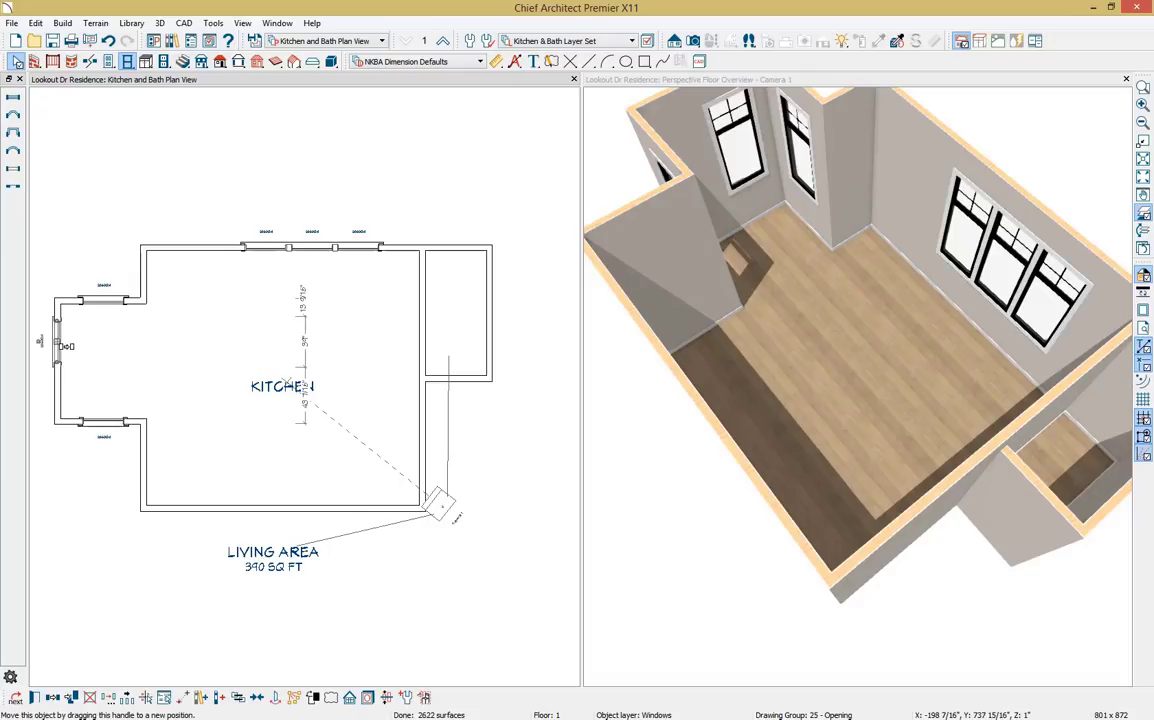
{"action": "left_click", "coordinate": [71, 697]}
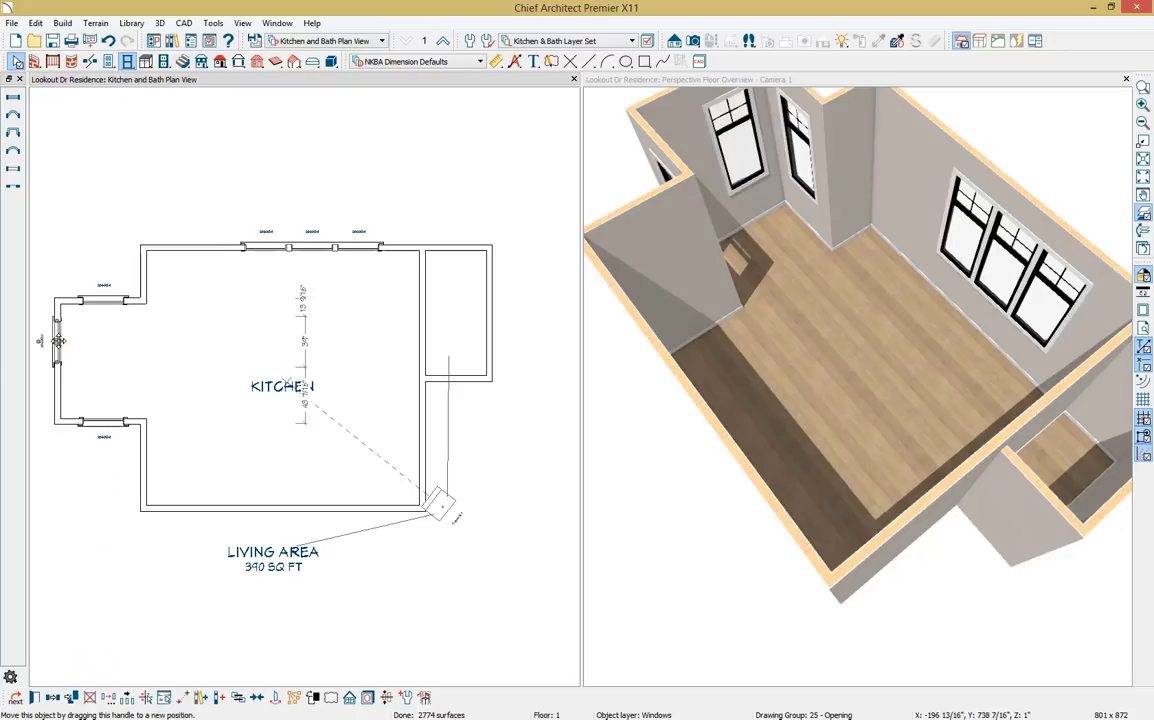
{"action": "left_click_drag", "start_coordinate": [59, 341], "coordinate": [57, 388]}
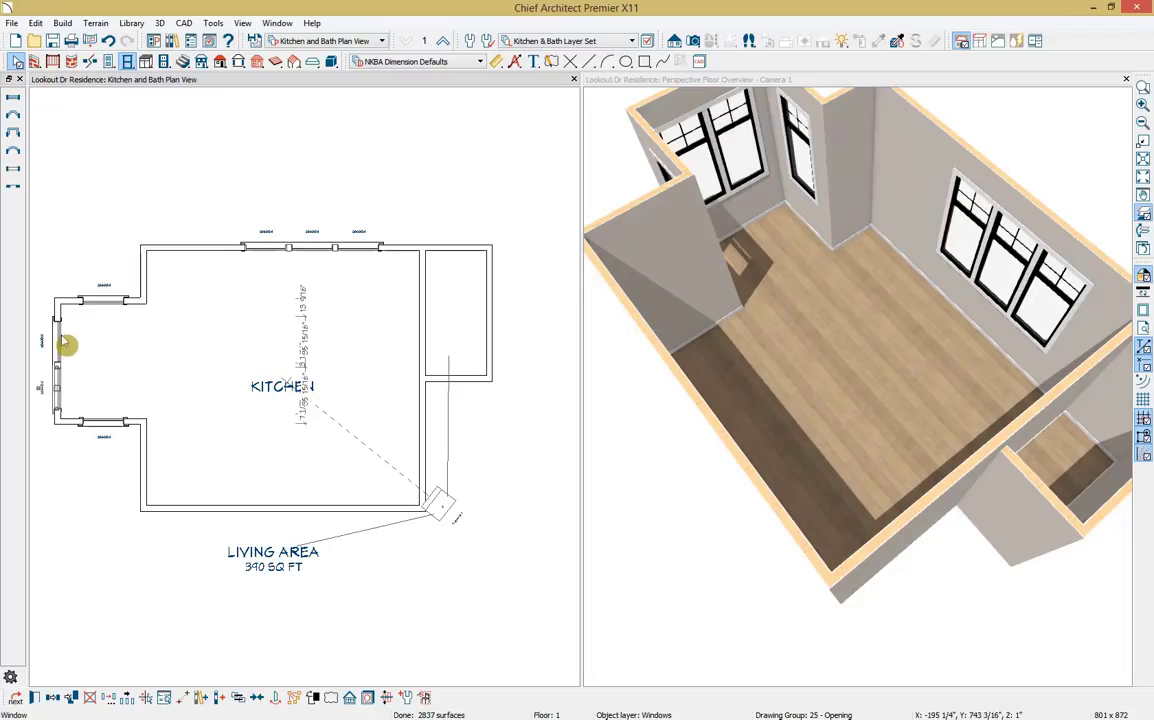
Select both windows on the bump-out's end wall together and center the pair on that wall within the kitchen
{"action": "left_click", "coordinate": [64, 342]}
{"action": "left_click", "coordinate": [240, 697]}
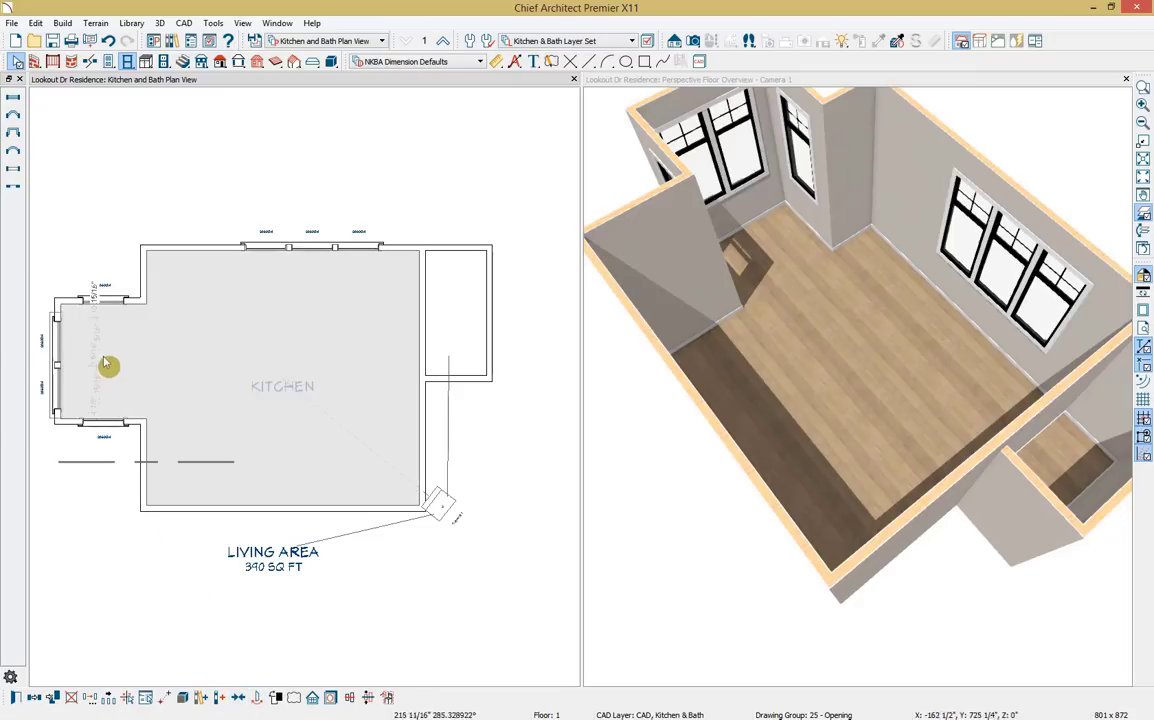
{"action": "left_click", "coordinate": [102, 362]}
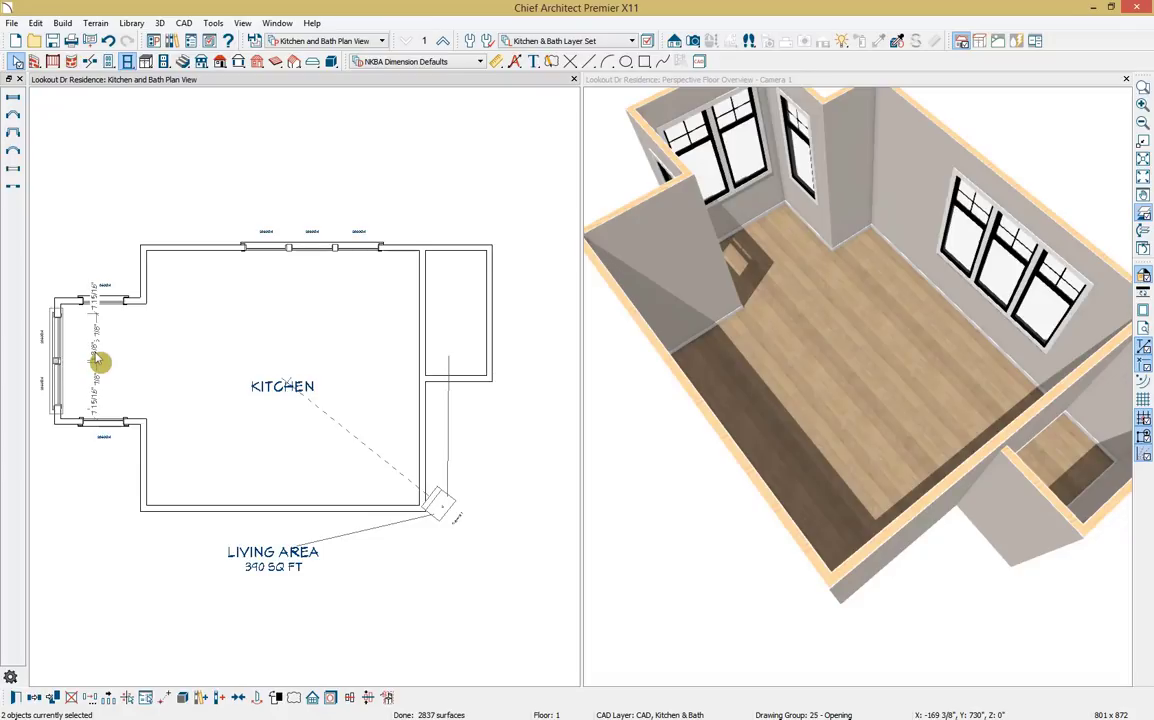
{"action": "left_click", "coordinate": [193, 325]}
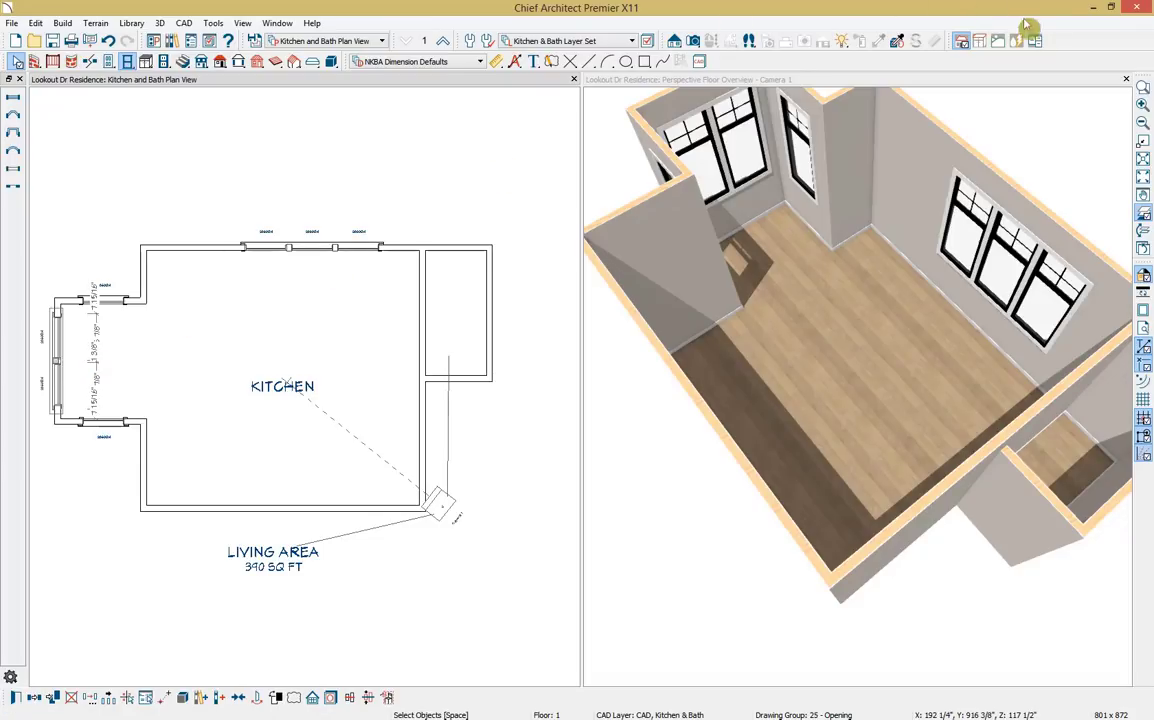
Close the perspective floor overview so that the kitchen floor plan fills the workspace
{"action": "left_click", "coordinate": [1127, 80]}
{"action": "scroll", "coordinate": [700, 560], "scroll_direction": "down", "scroll_amount": 1}
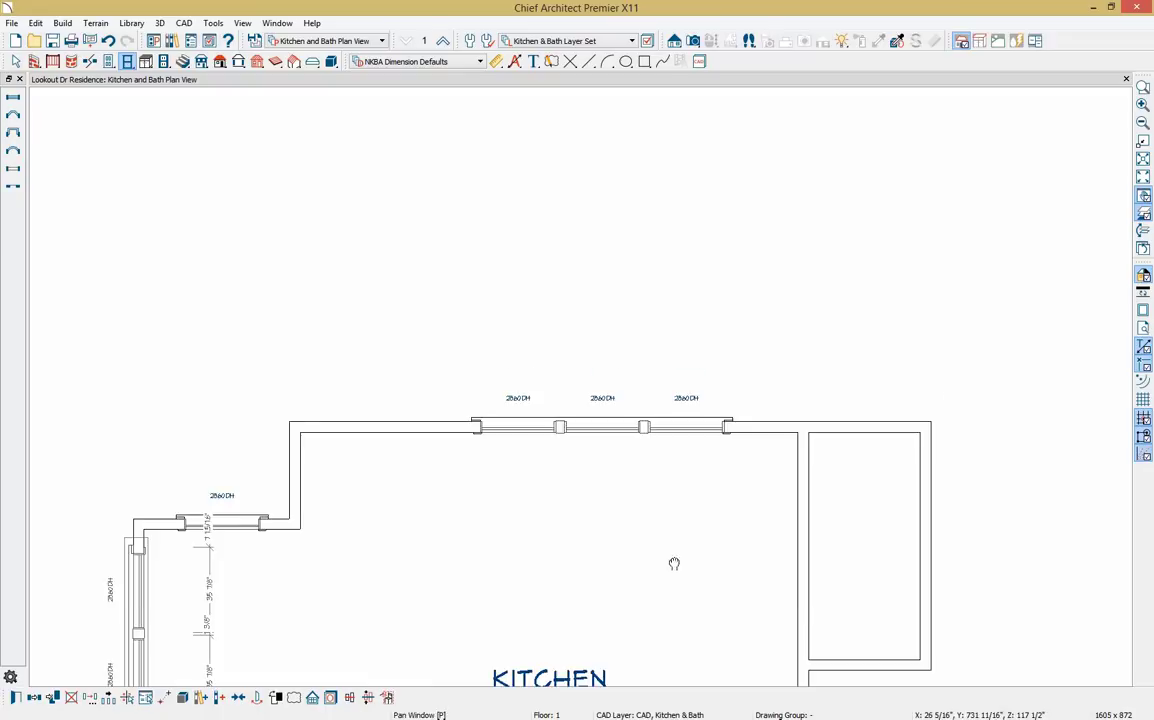
{"action": "middle_click_drag", "start_coordinate": [675, 569], "coordinate": [689, 336]}
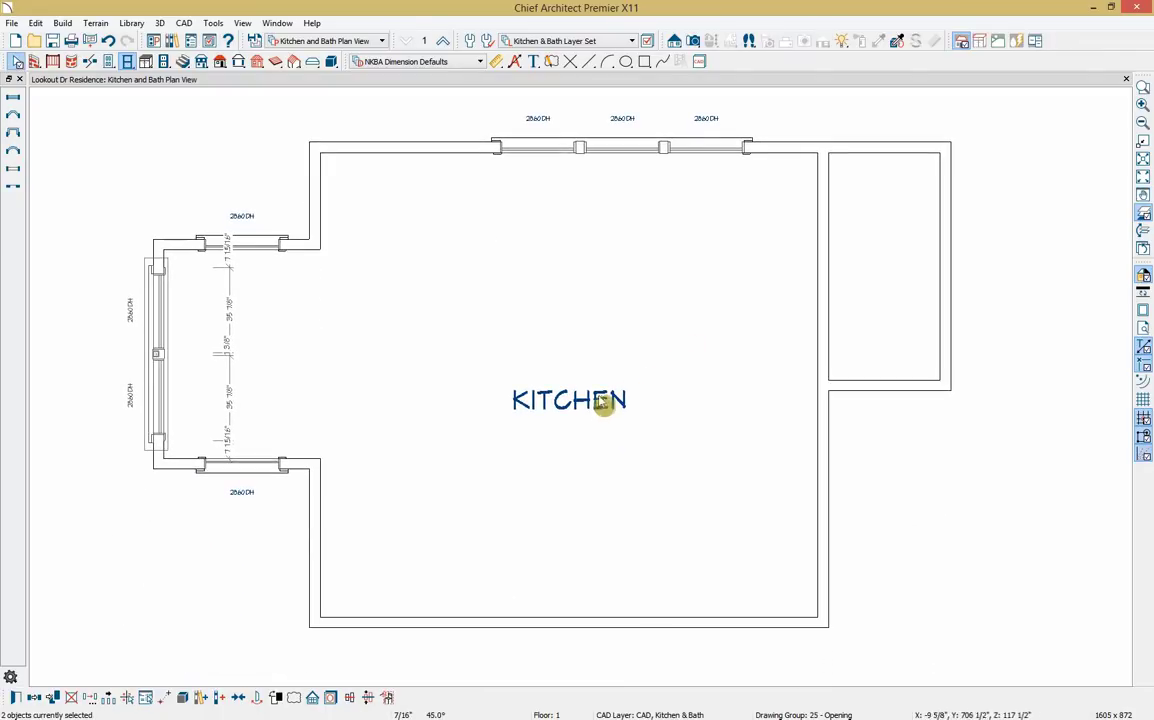
{"action": "middle_click_drag", "start_coordinate": [600, 405], "coordinate": [597, 365]}
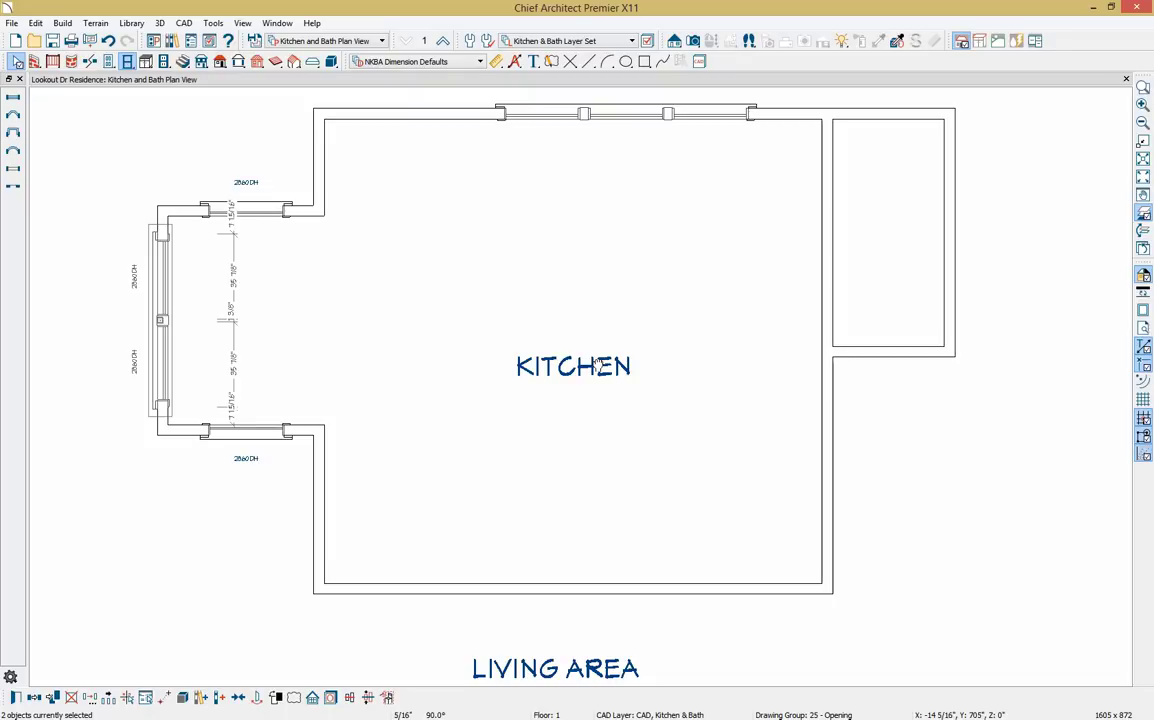
Turn off the display of the Room Labels layer in the Kitchen & Bath Layer Set
{"action": "left_click", "coordinate": [606, 375]}
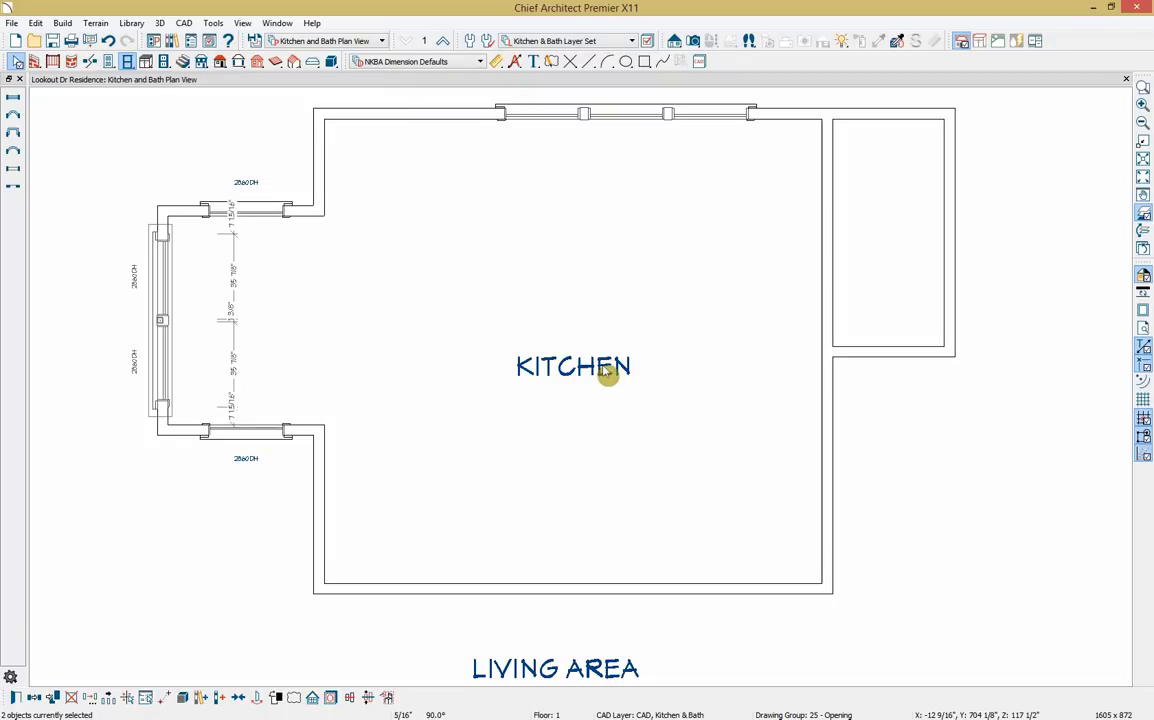
{"action": "left_click", "coordinate": [605, 371]}
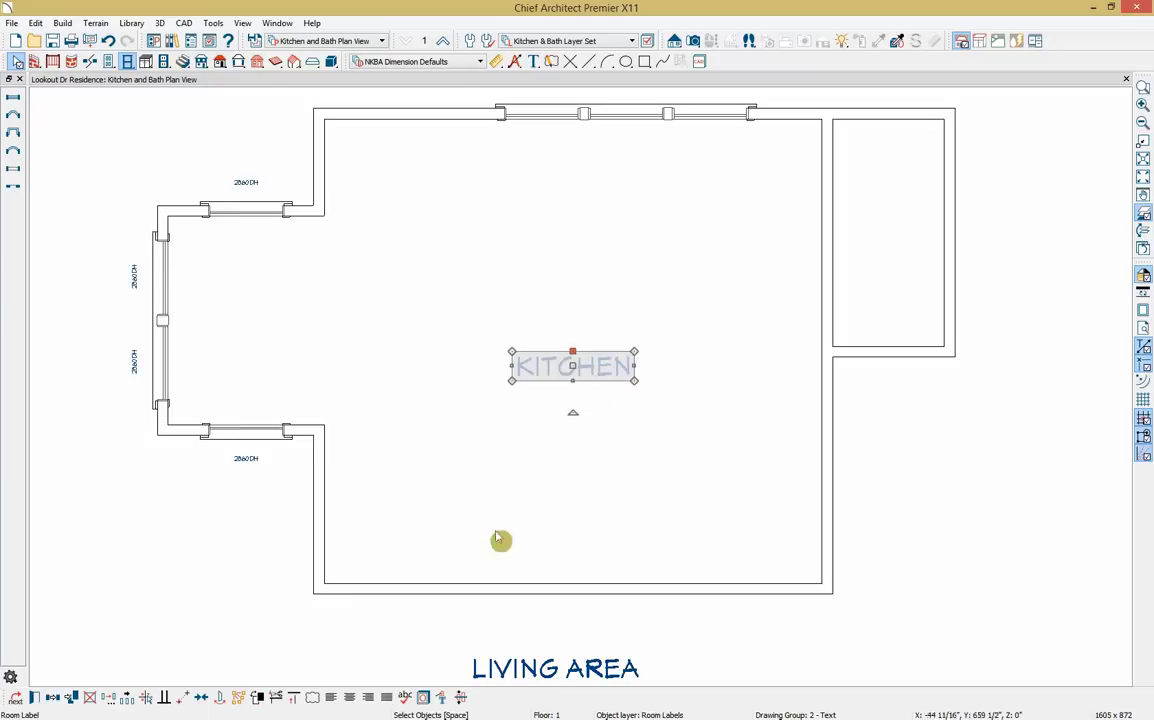
{"action": "left_click", "coordinate": [426, 700]}
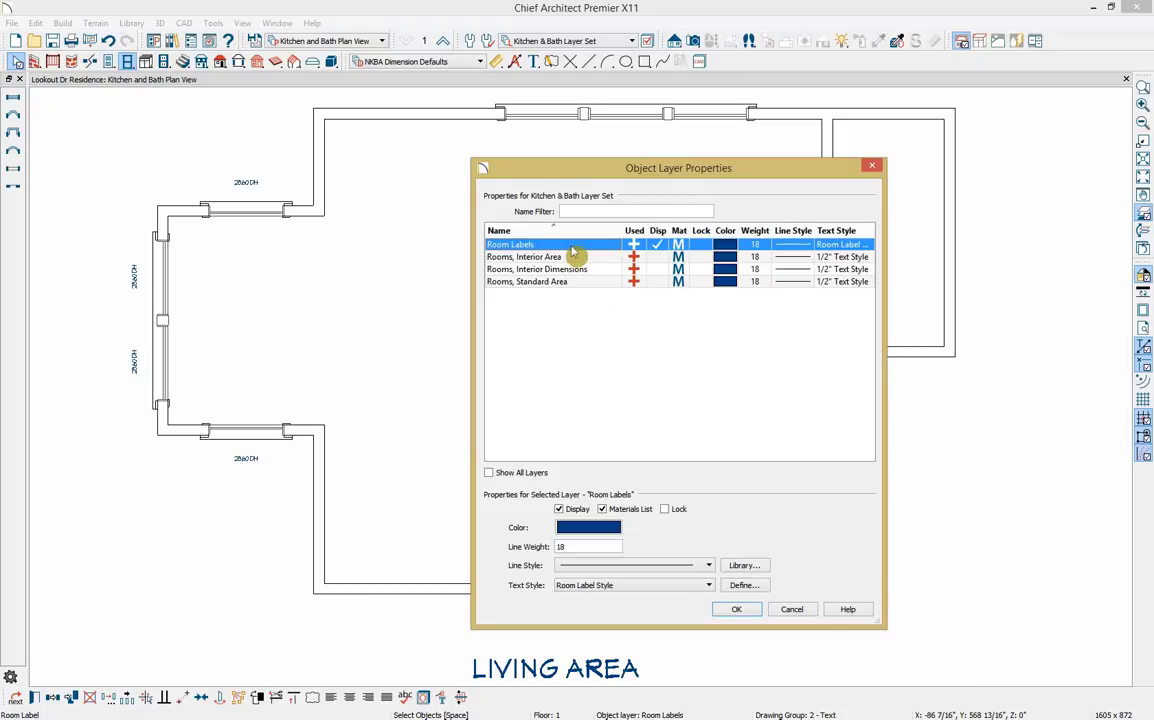
{"action": "left_click", "coordinate": [659, 247]}
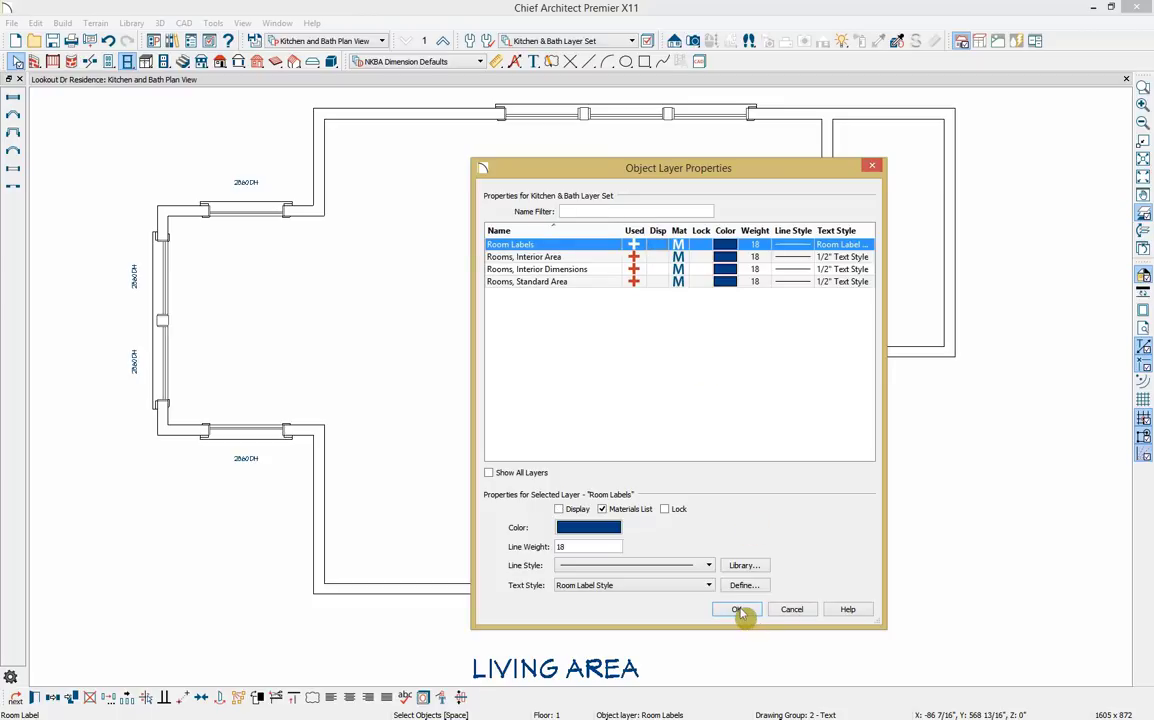
{"action": "left_click", "coordinate": [739, 611]}
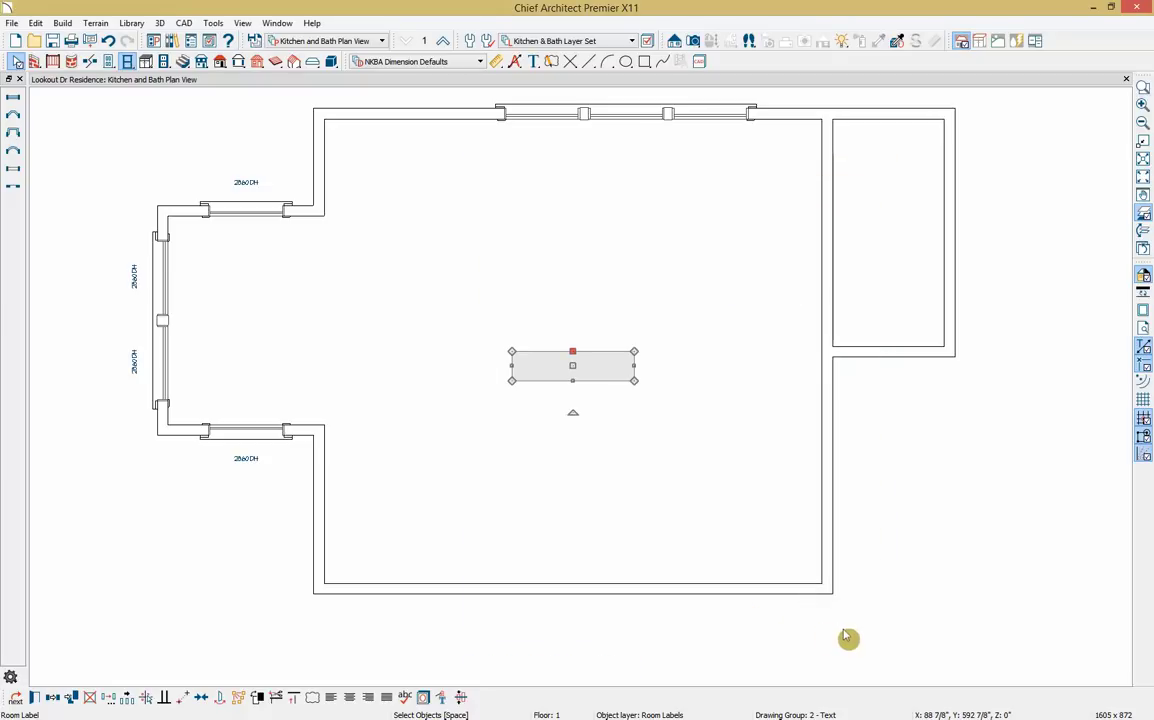
Create a full camera view facing the kitchen's triple-window wall and place a base cabinet beneath the windows
{"action": "left_click", "coordinate": [693, 41]}
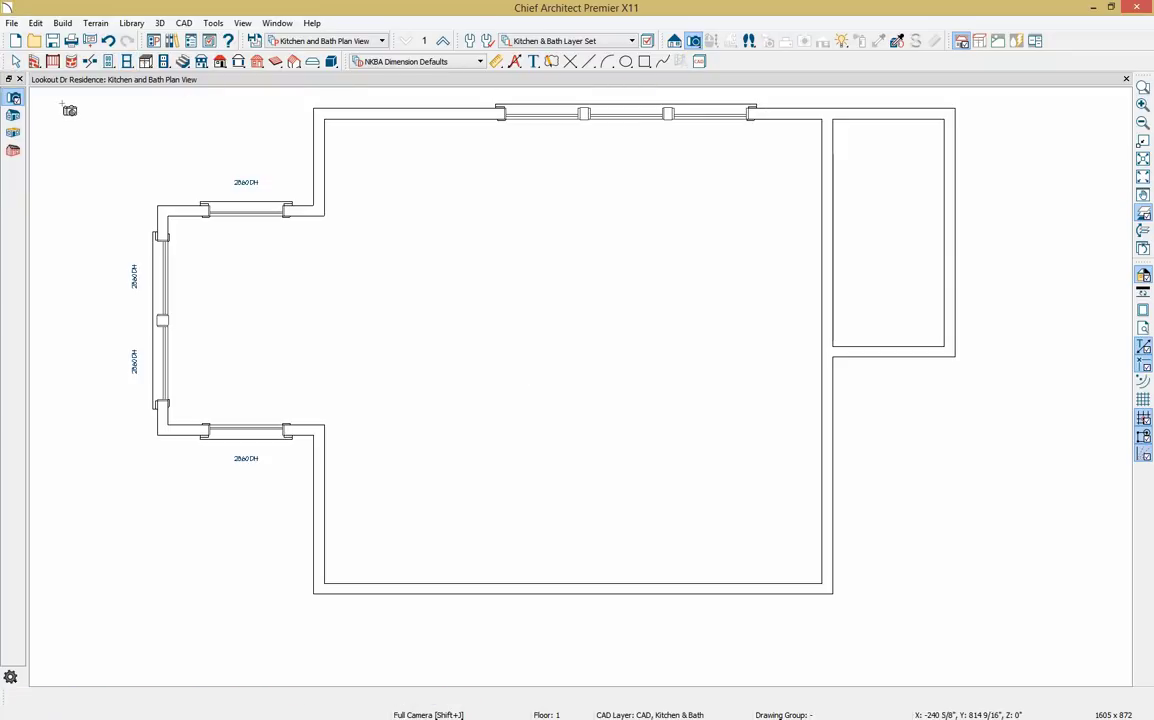
{"action": "left_click_drag", "start_coordinate": [572, 503], "coordinate": [570, 487]}
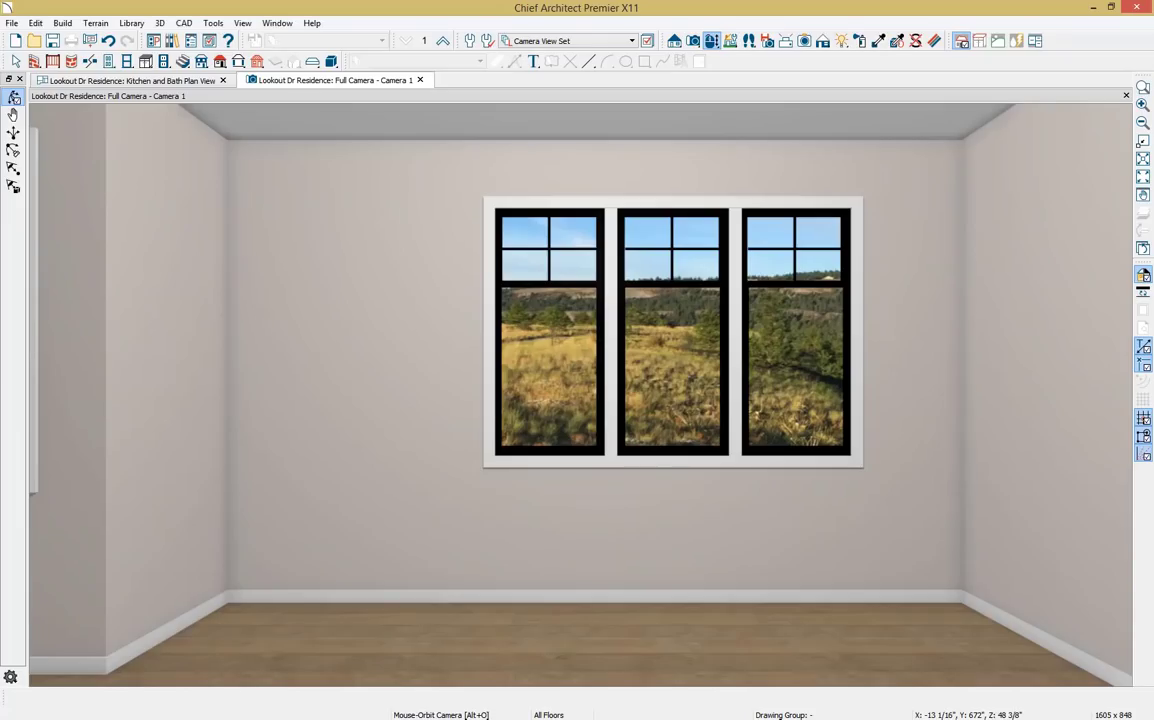
{"action": "left_click", "coordinate": [148, 62]}
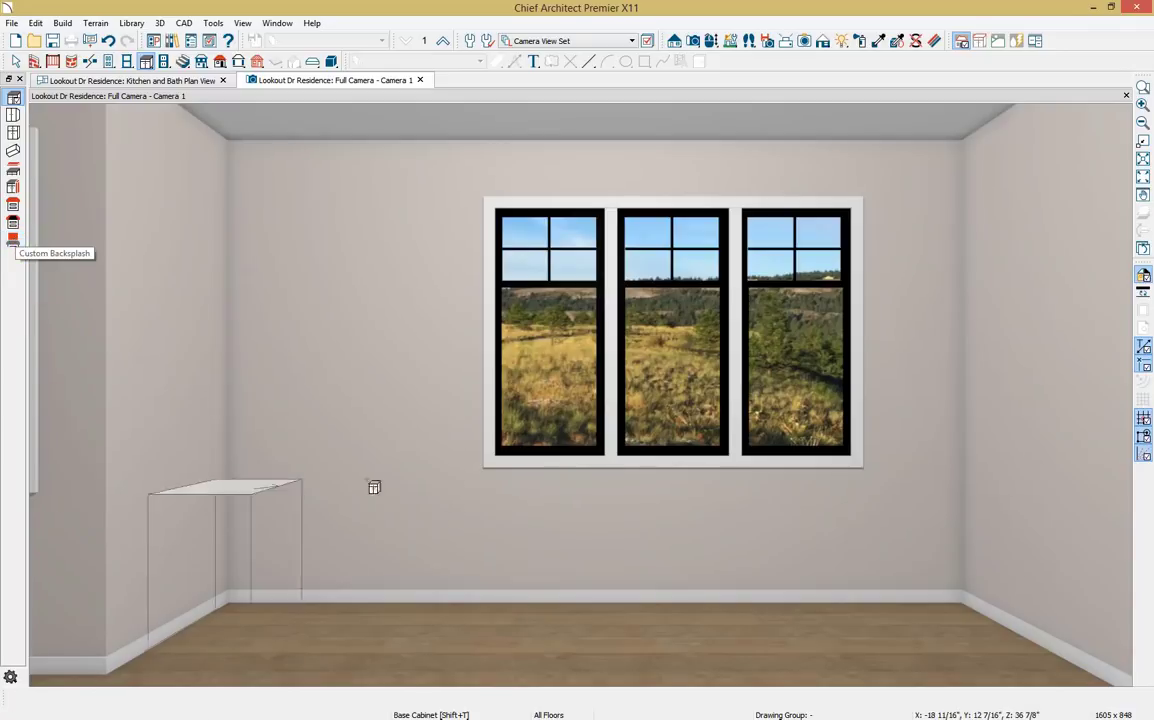
{"action": "left_click", "coordinate": [681, 587]}
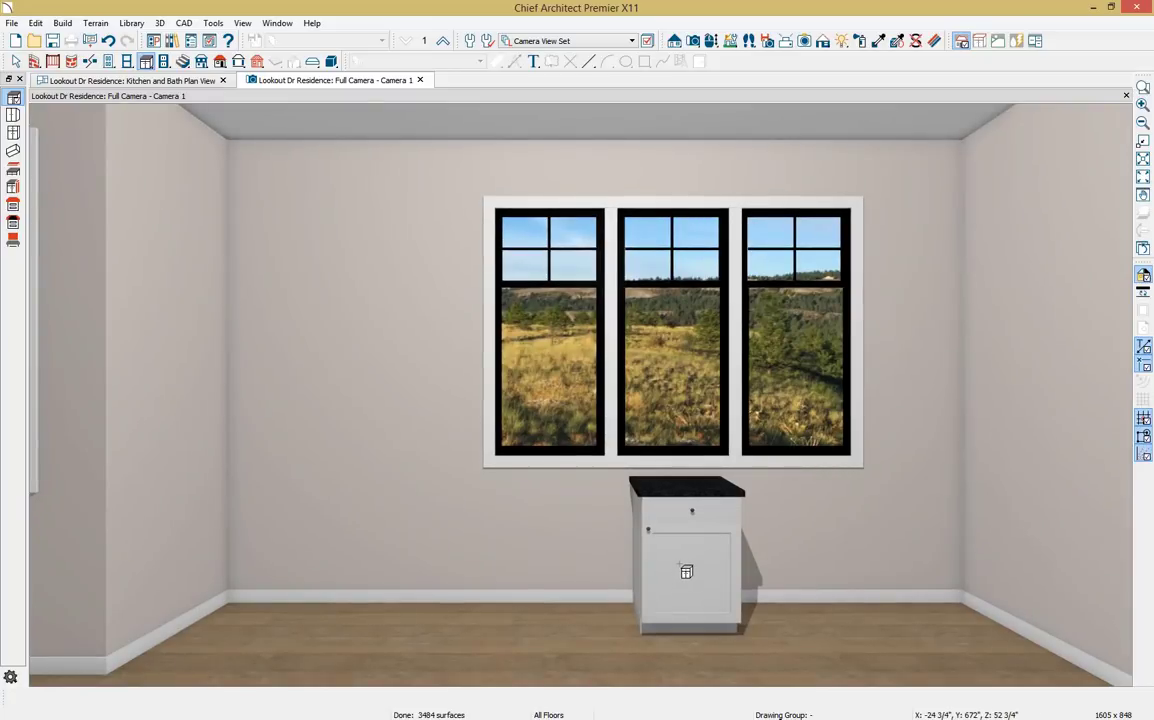
Review the general specification of the base cabinet under the windows, then close it without changes
{"action": "left_click", "coordinate": [686, 571]}
{"action": "double_click", "coordinate": [686, 571]}
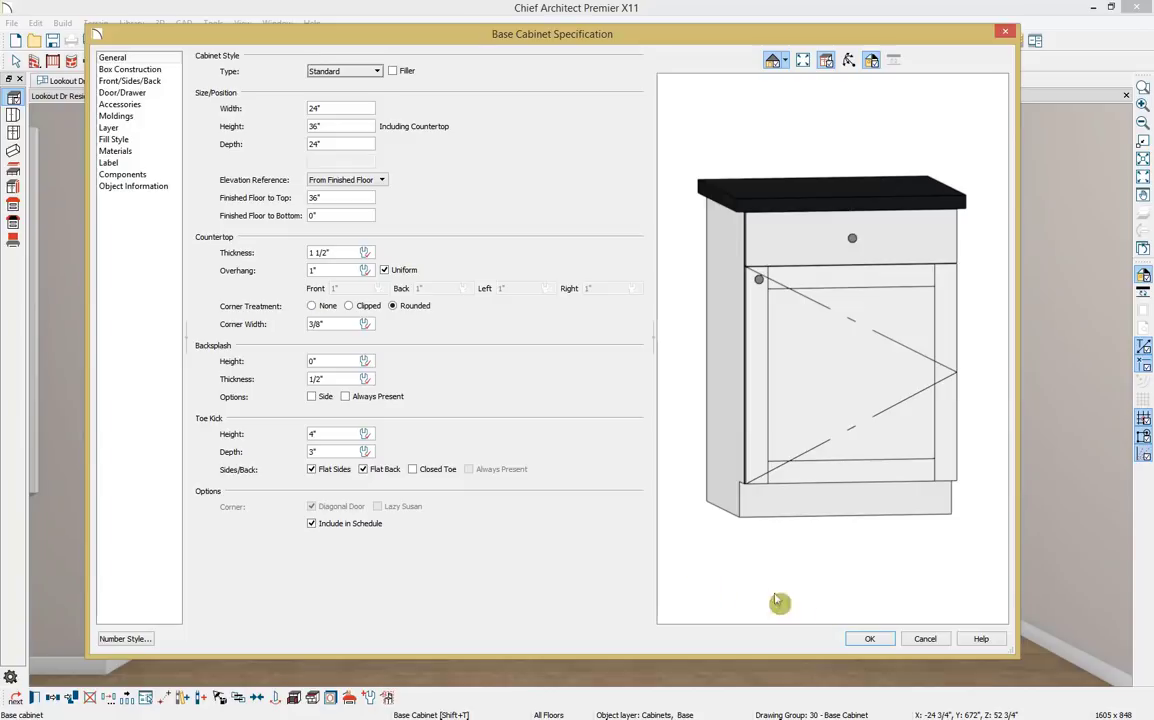
{"action": "left_click", "coordinate": [925, 644]}
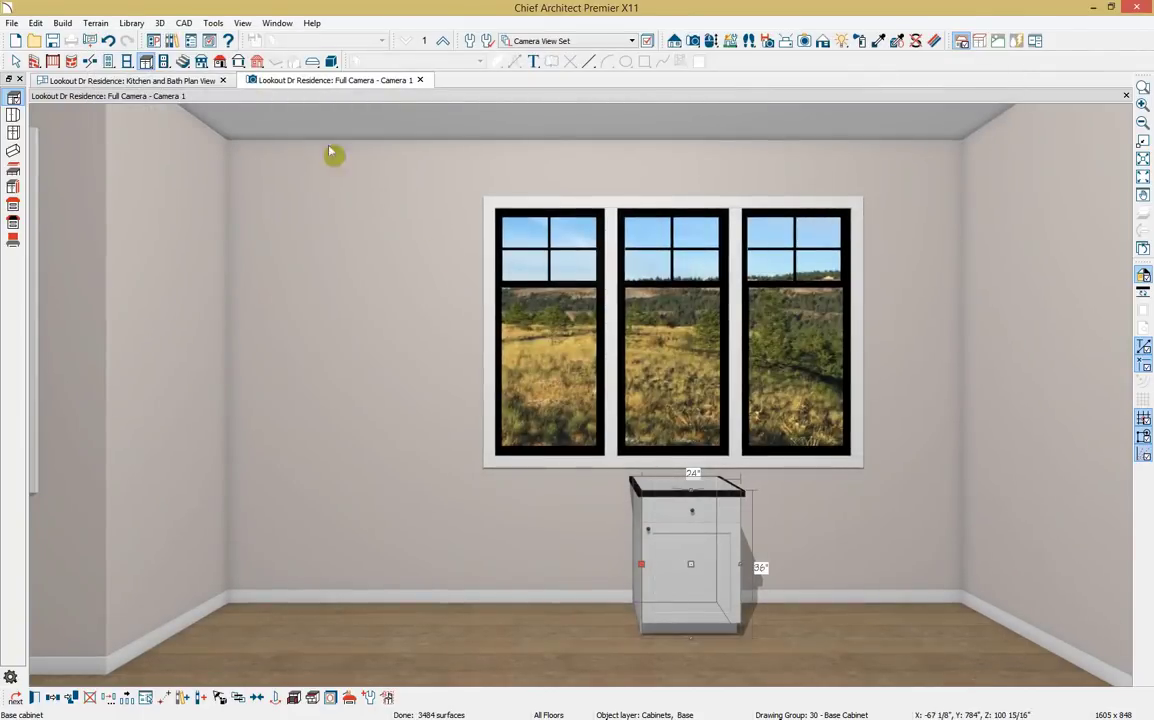
Open the default settings for base cabinets and set the door/drawer overlay to Inset
{"action": "double_click", "coordinate": [147, 63]}
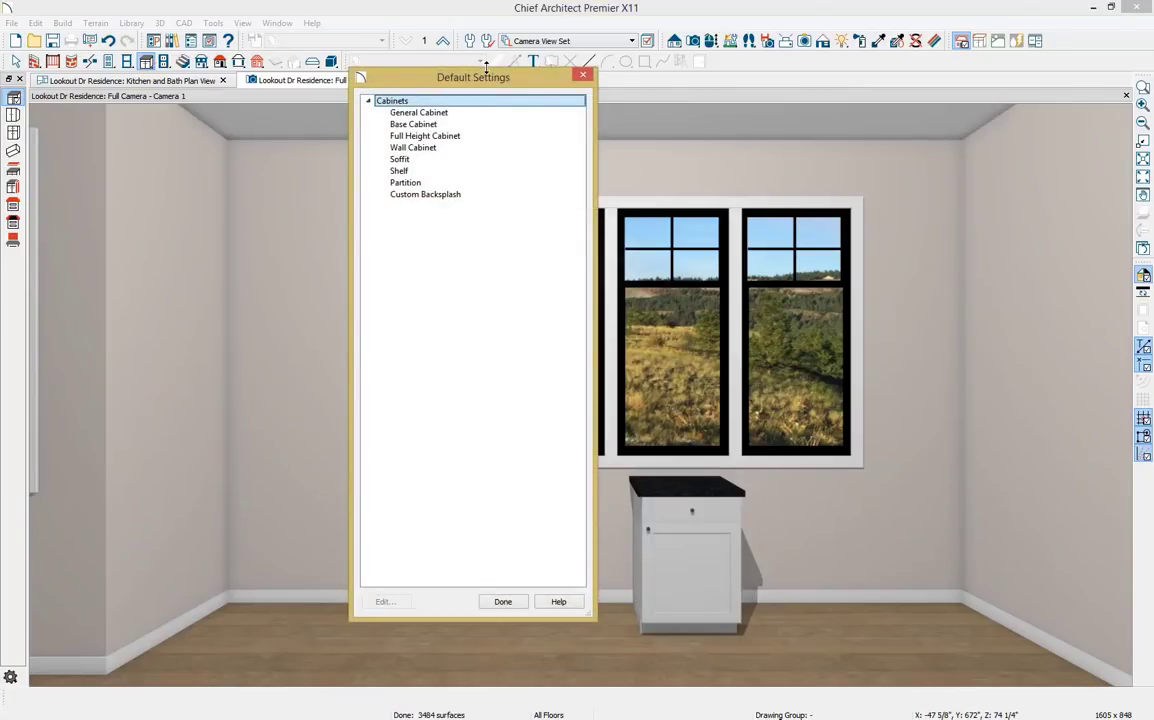
{"action": "left_click", "coordinate": [425, 124]}
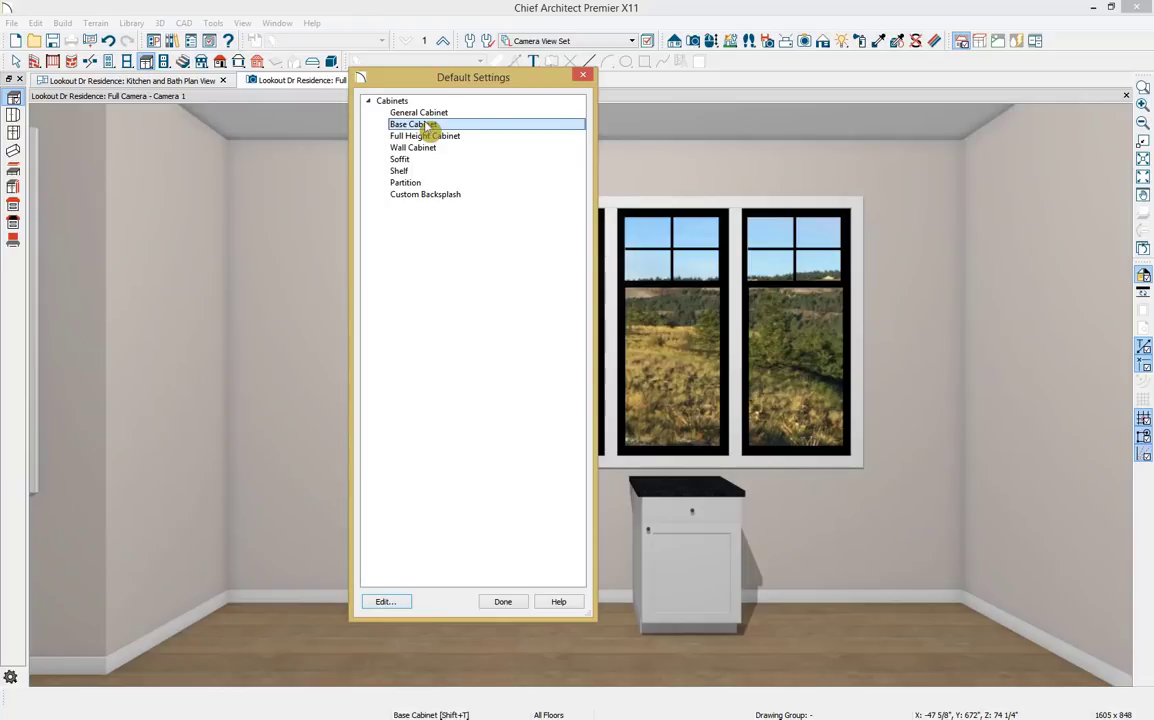
{"action": "double_click", "coordinate": [425, 124]}
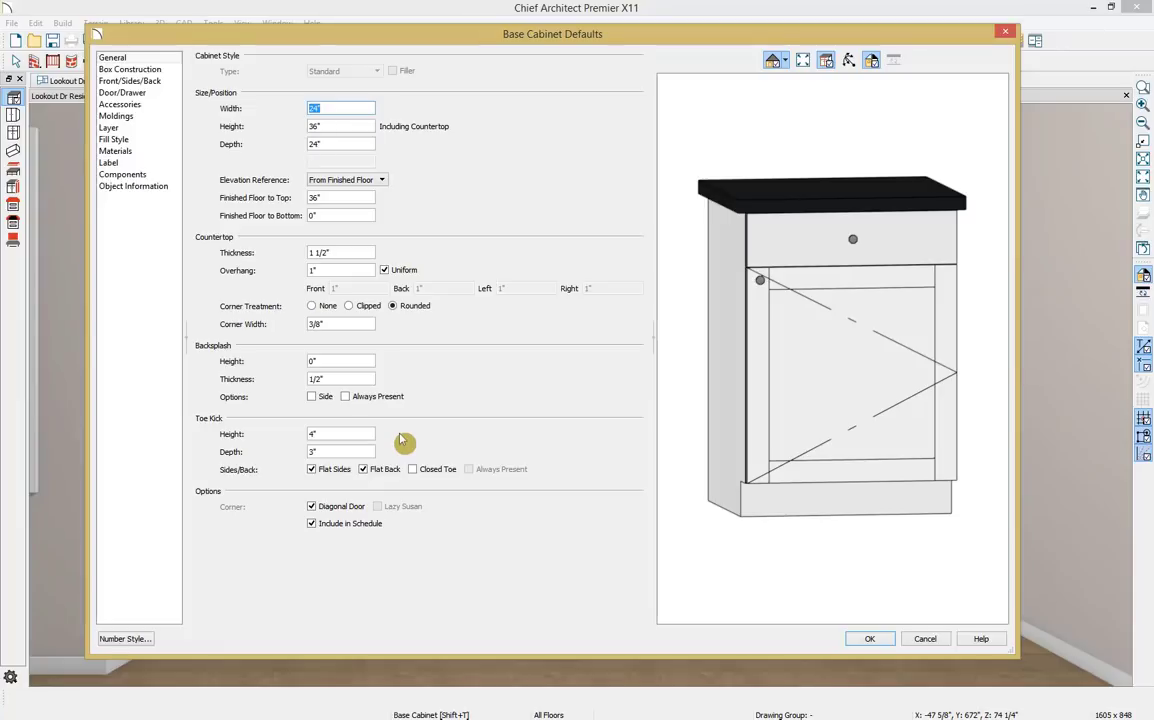
{"action": "left_click", "coordinate": [130, 69]}
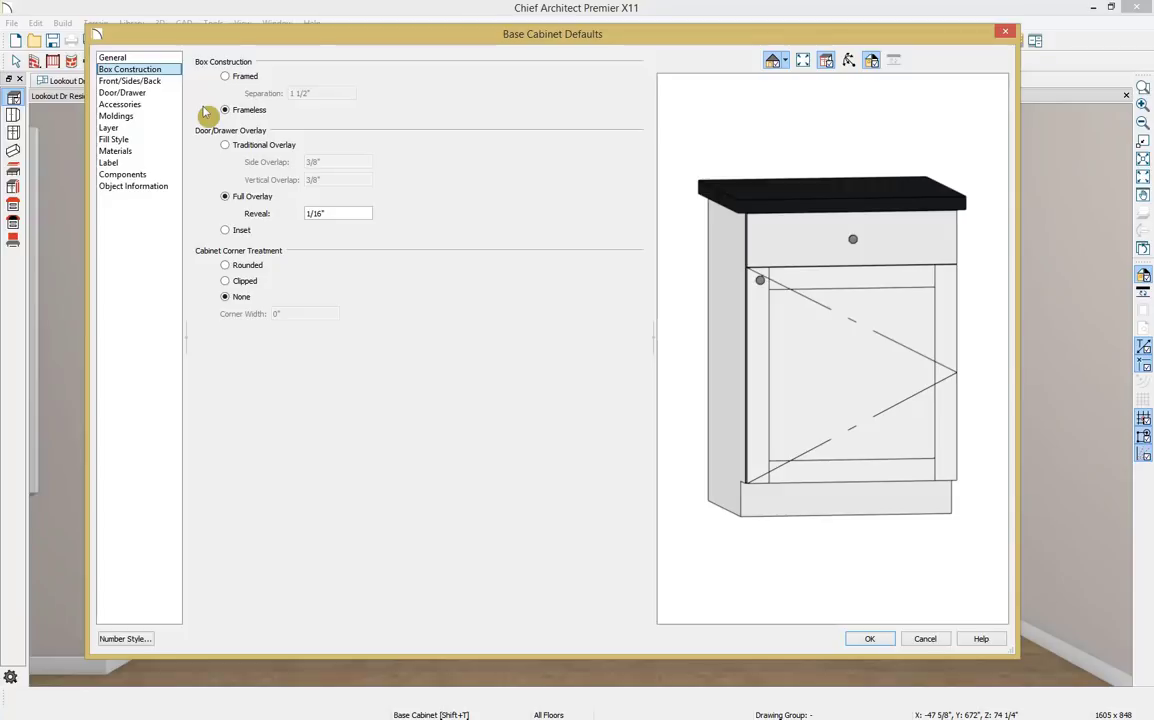
{"action": "left_click", "coordinate": [225, 230]}
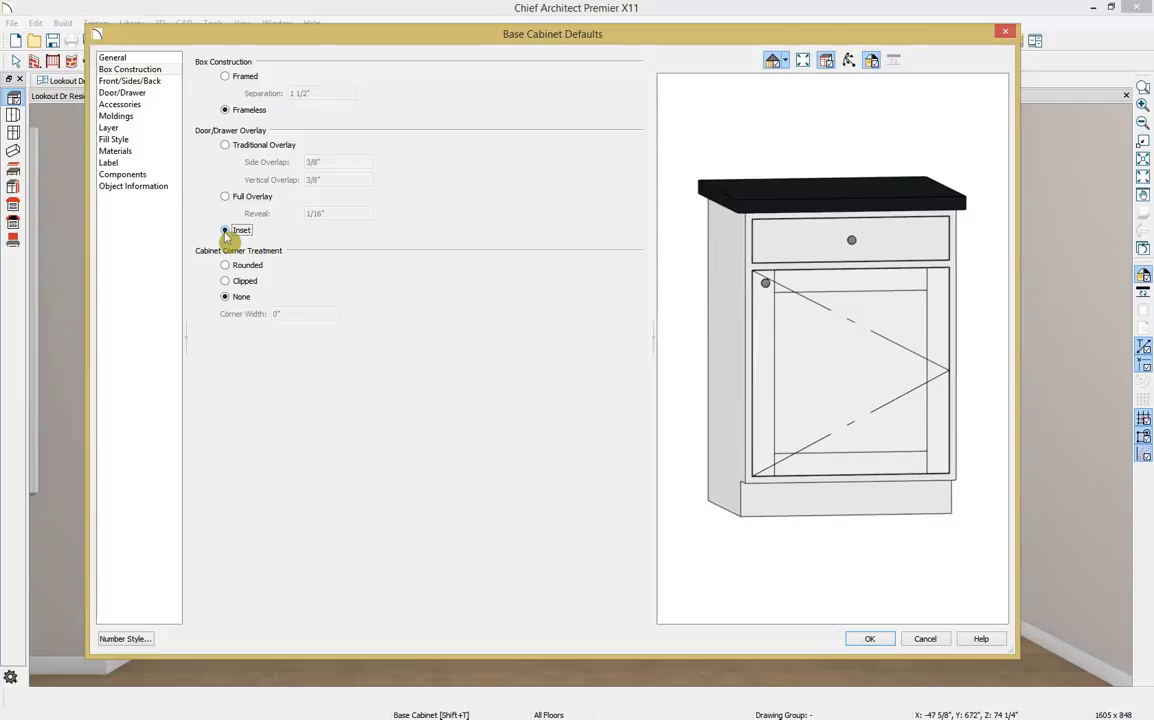
Delete the drawer from the default base cabinet's front face
{"action": "left_click", "coordinate": [158, 83]}
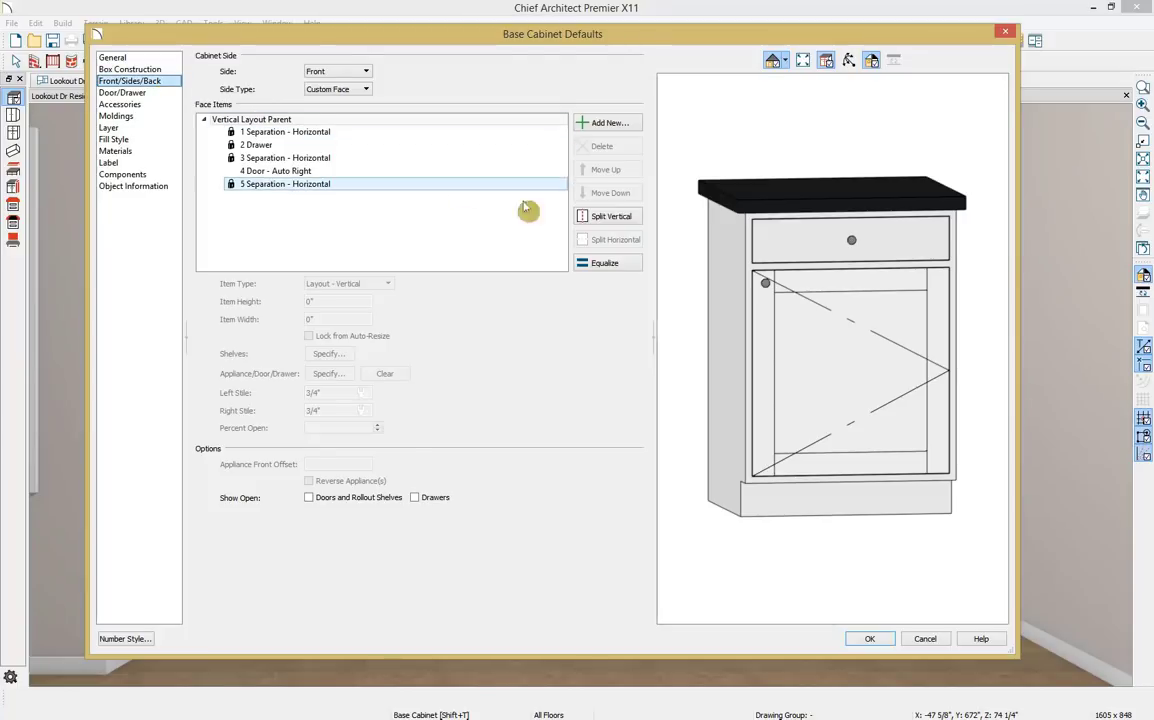
{"action": "left_click", "coordinate": [801, 247]}
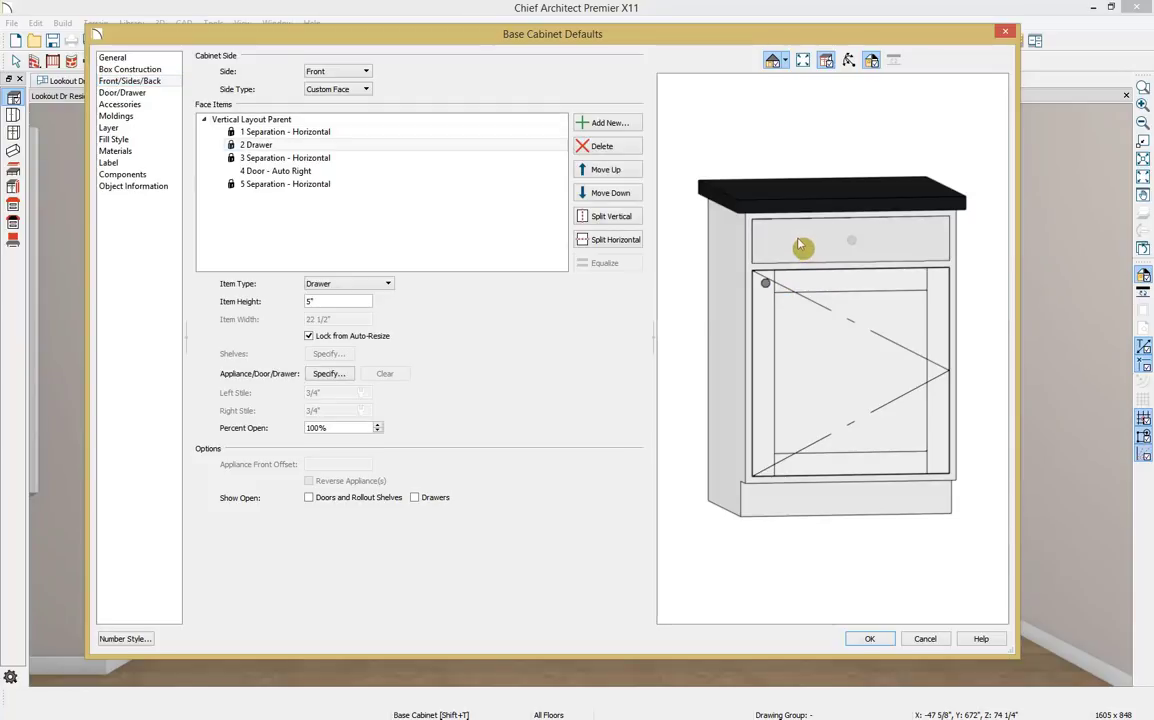
{"action": "left_click", "coordinate": [600, 147]}
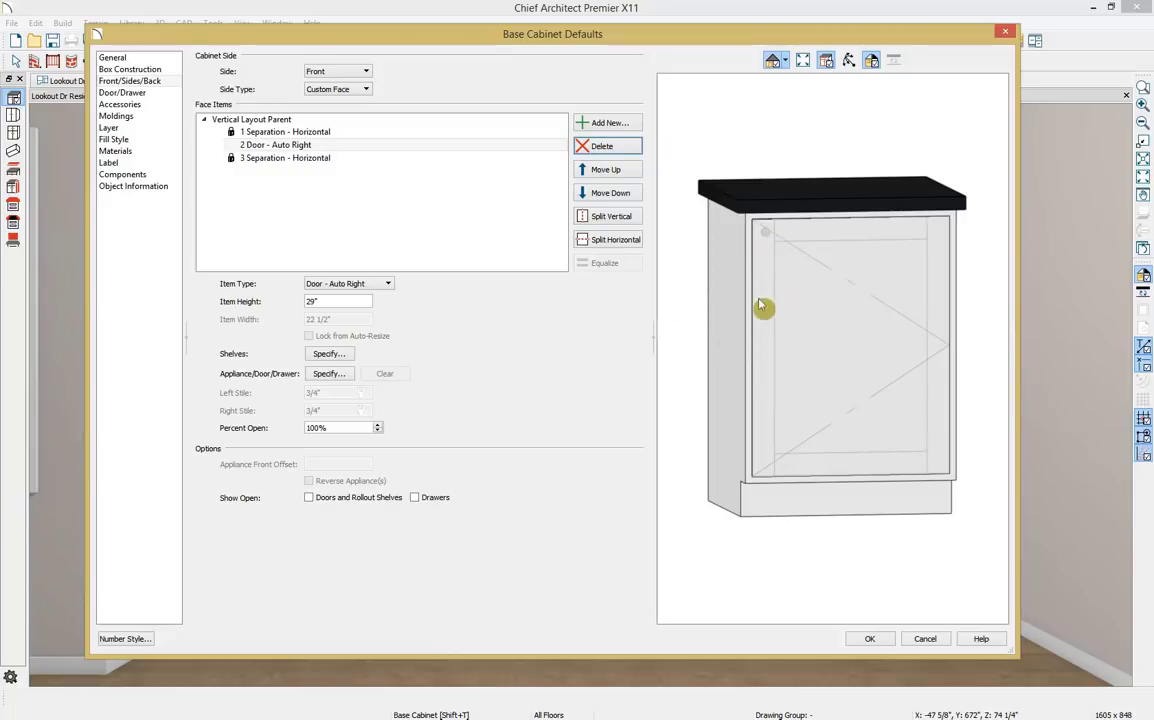
Search the library for "beaded" and set the default base cabinet's door style to Beaded Inlay Door
{"action": "left_click", "coordinate": [110, 93]}
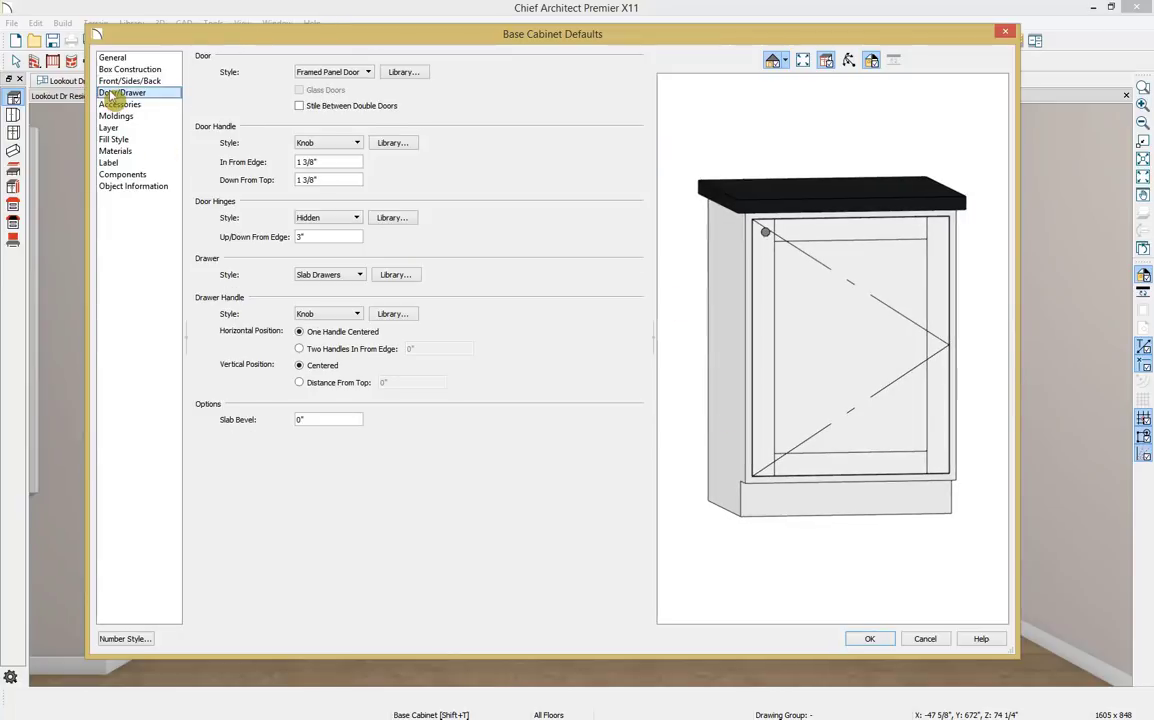
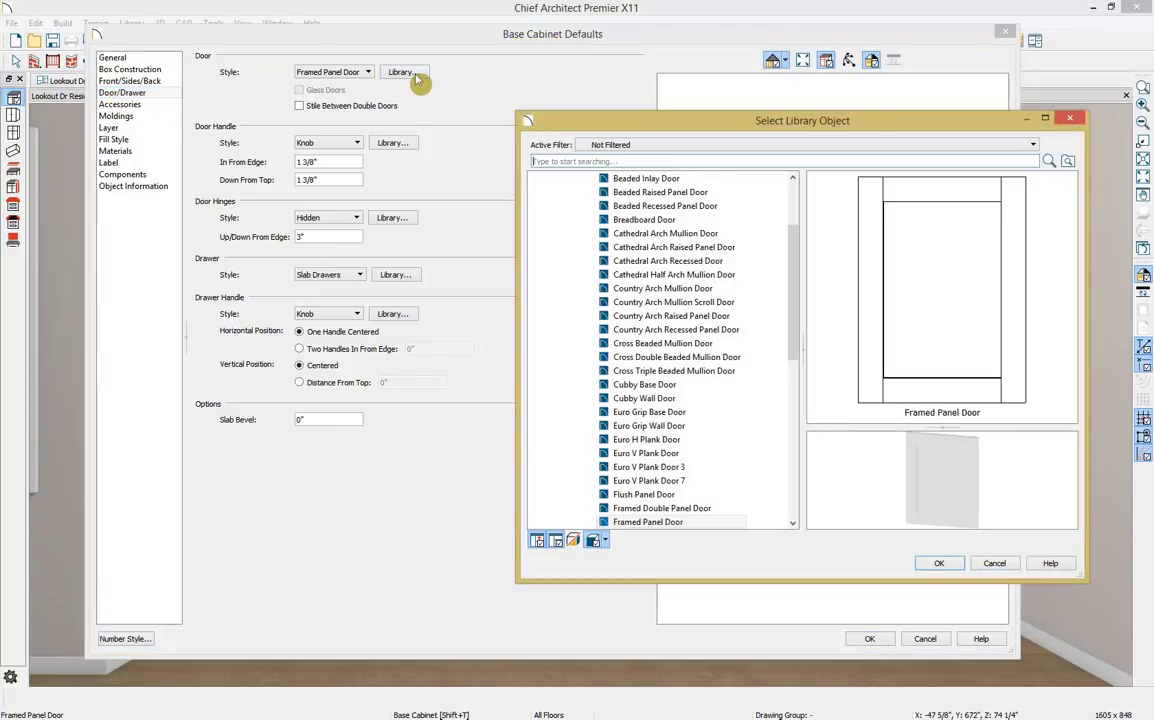
{"action": "type", "text": "beaded"}
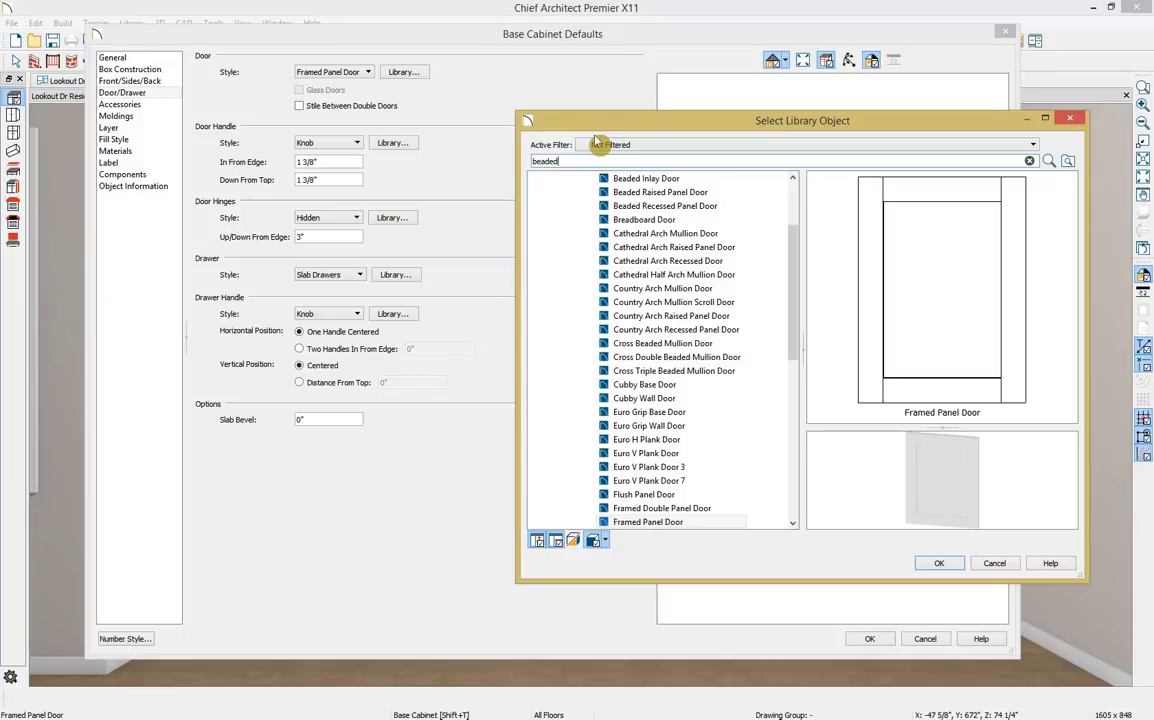
{"action": "key", "text": "Return"}
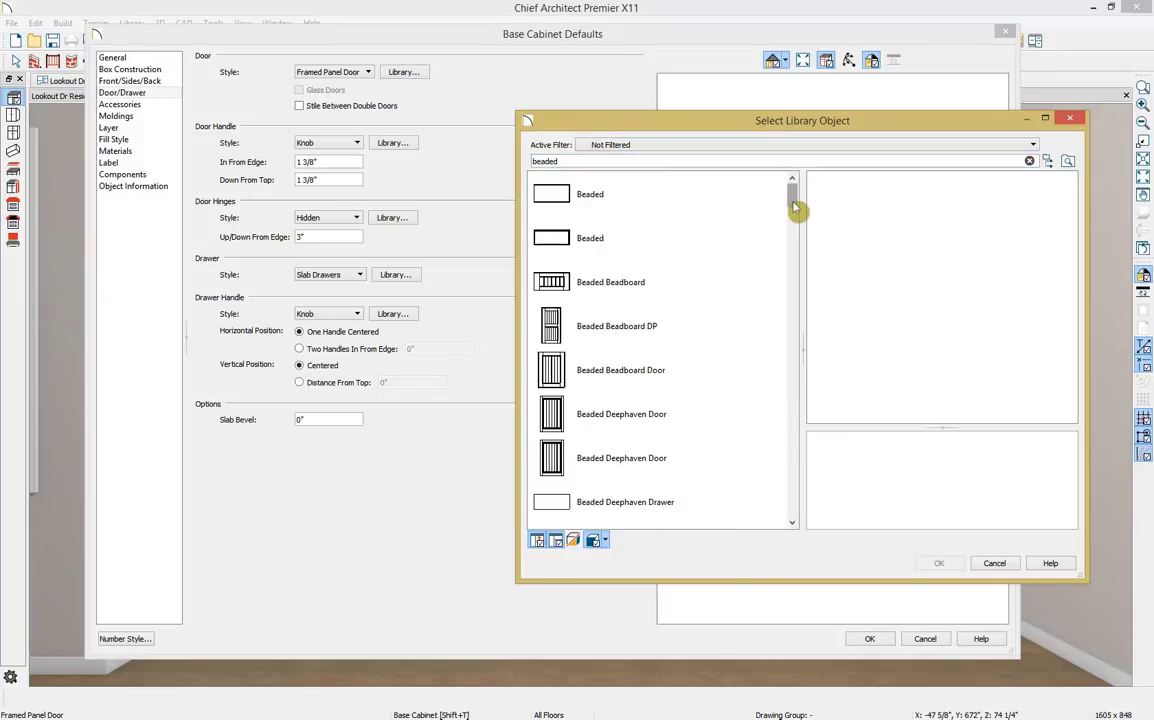
{"action": "left_click_drag", "start_coordinate": [795, 208], "coordinate": [796, 247]}
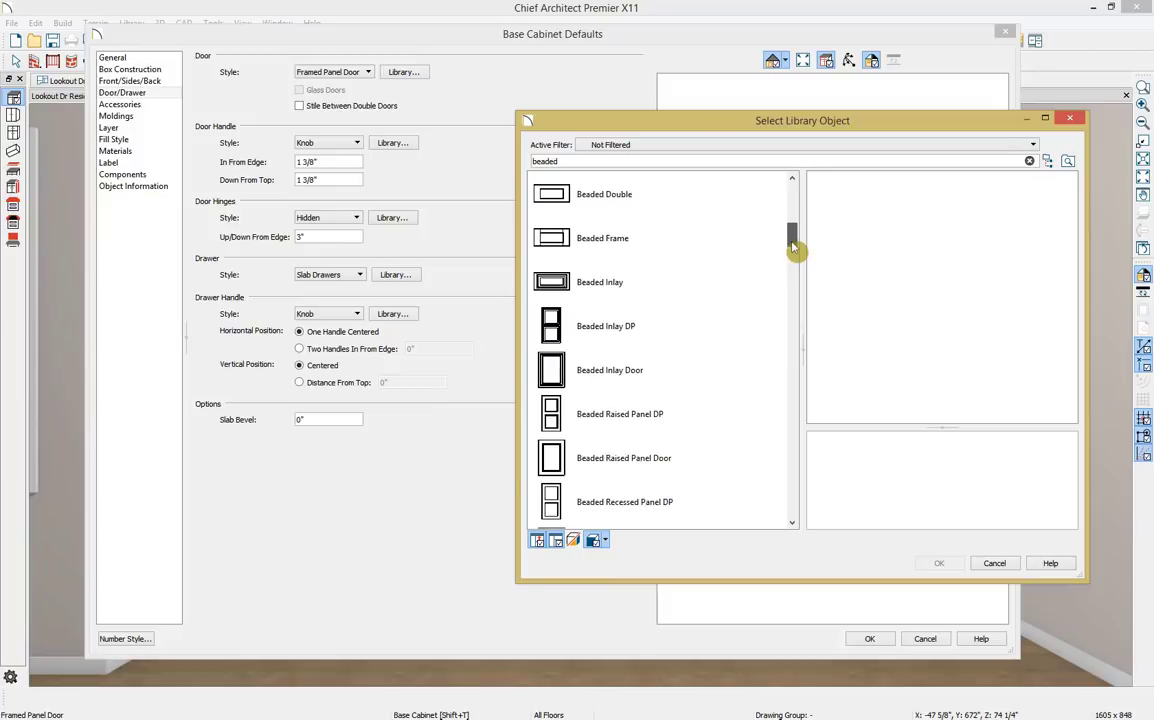
{"action": "left_click", "coordinate": [662, 369]}
{"action": "left_click", "coordinate": [939, 564]}
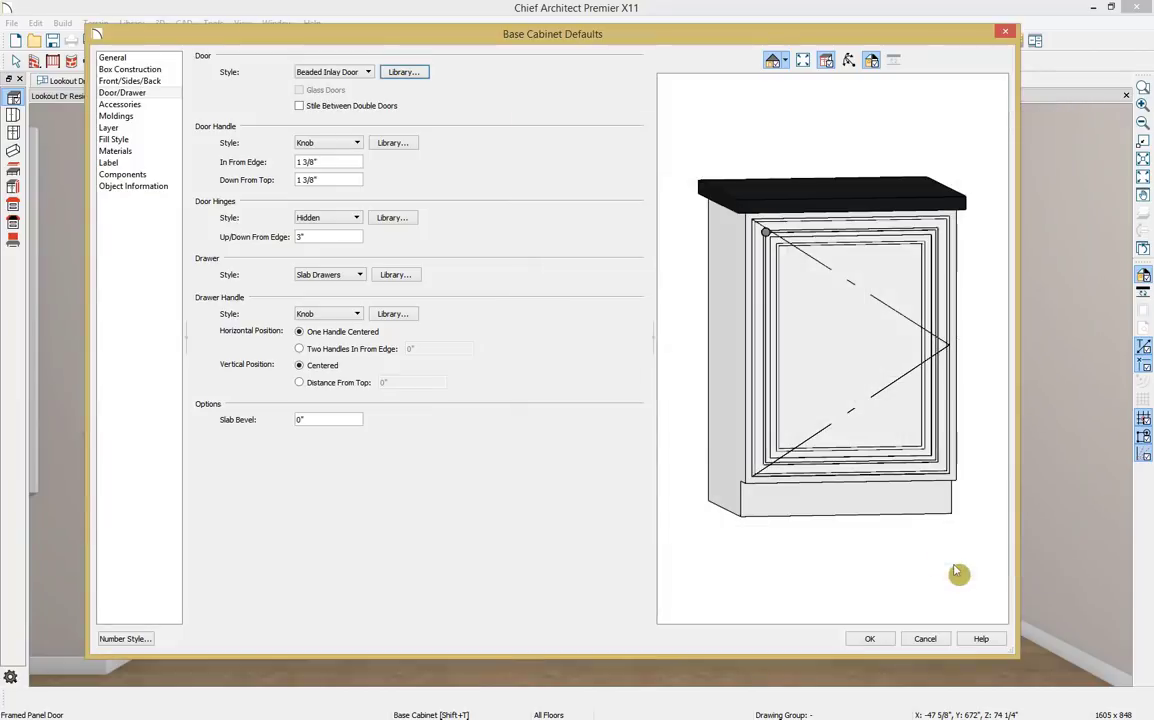
Search the library for "beaded inlay" and set the default drawer style to Beaded Inlay
{"action": "left_click", "coordinate": [396, 274]}
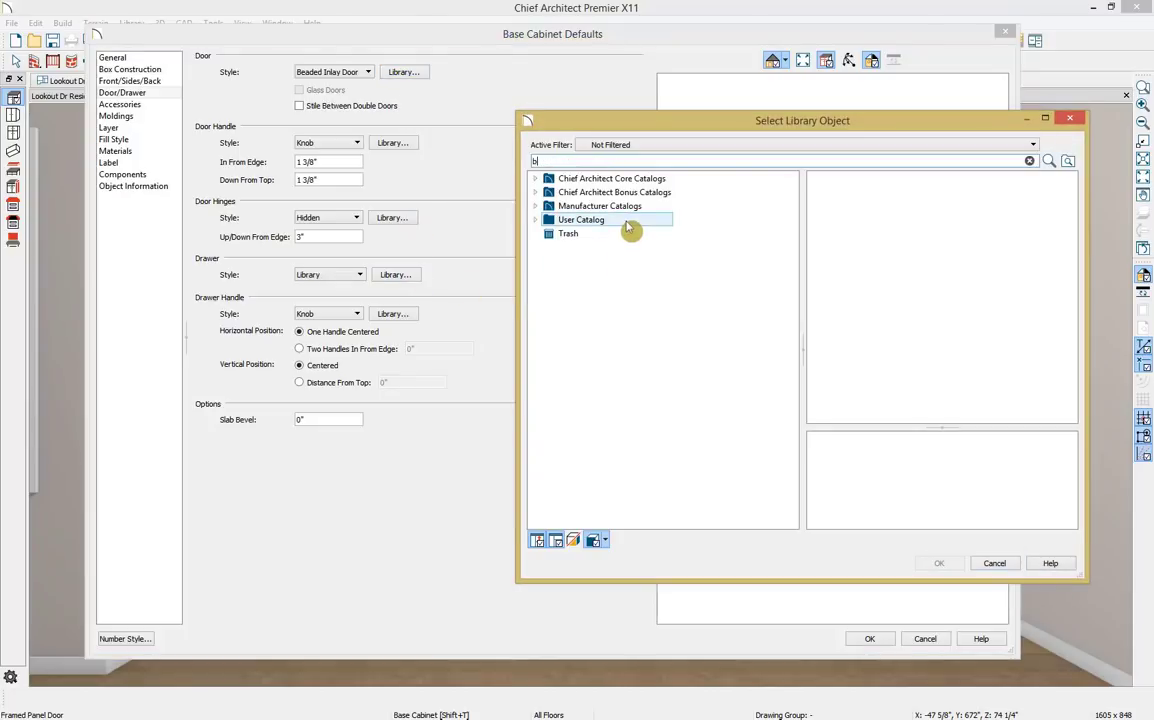
{"action": "type", "text": "beaded inlay"}
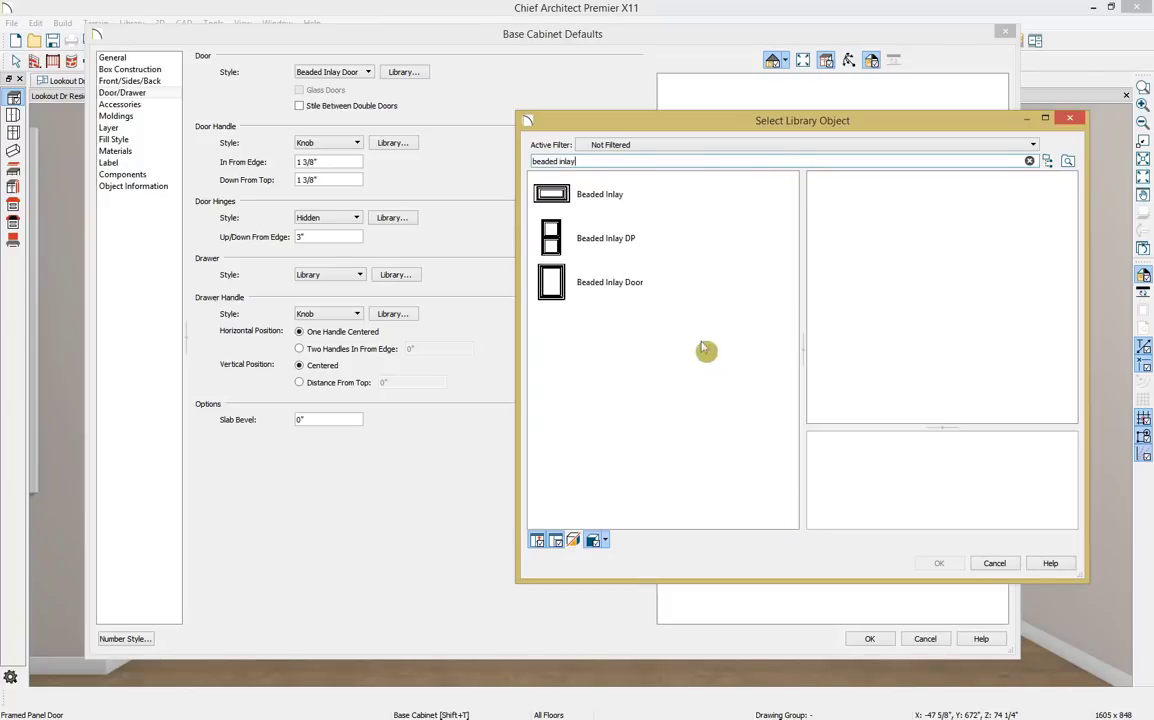
{"action": "left_click", "coordinate": [681, 201]}
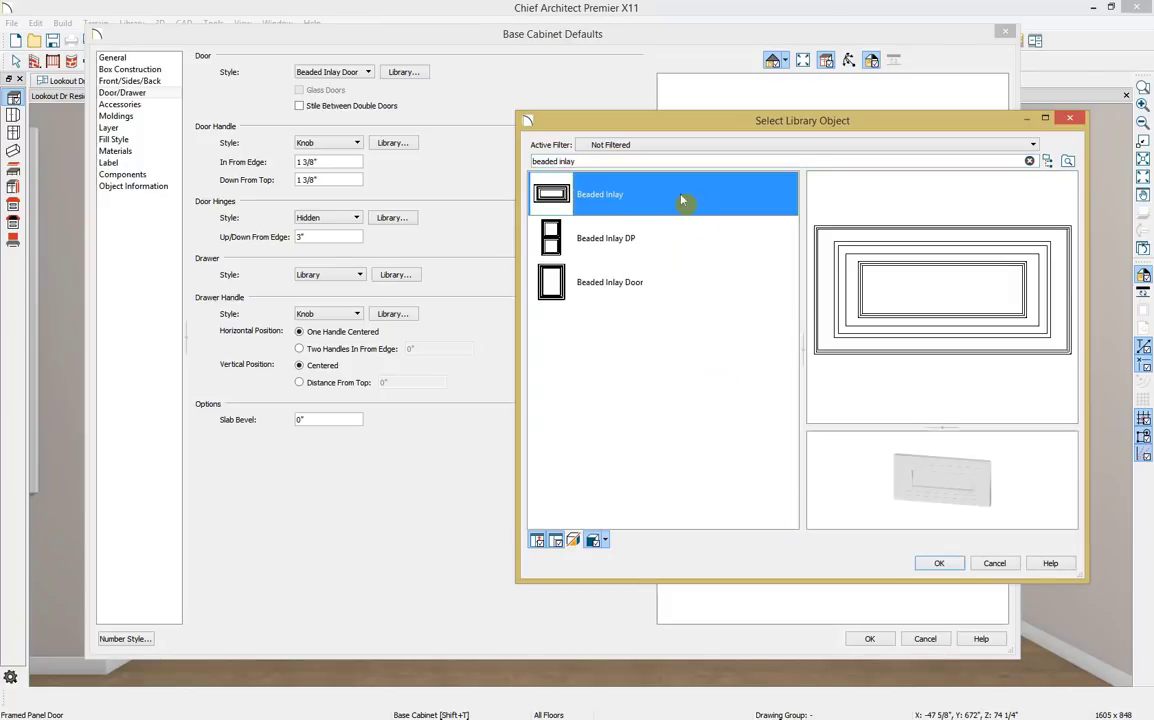
{"action": "left_click", "coordinate": [939, 563]}
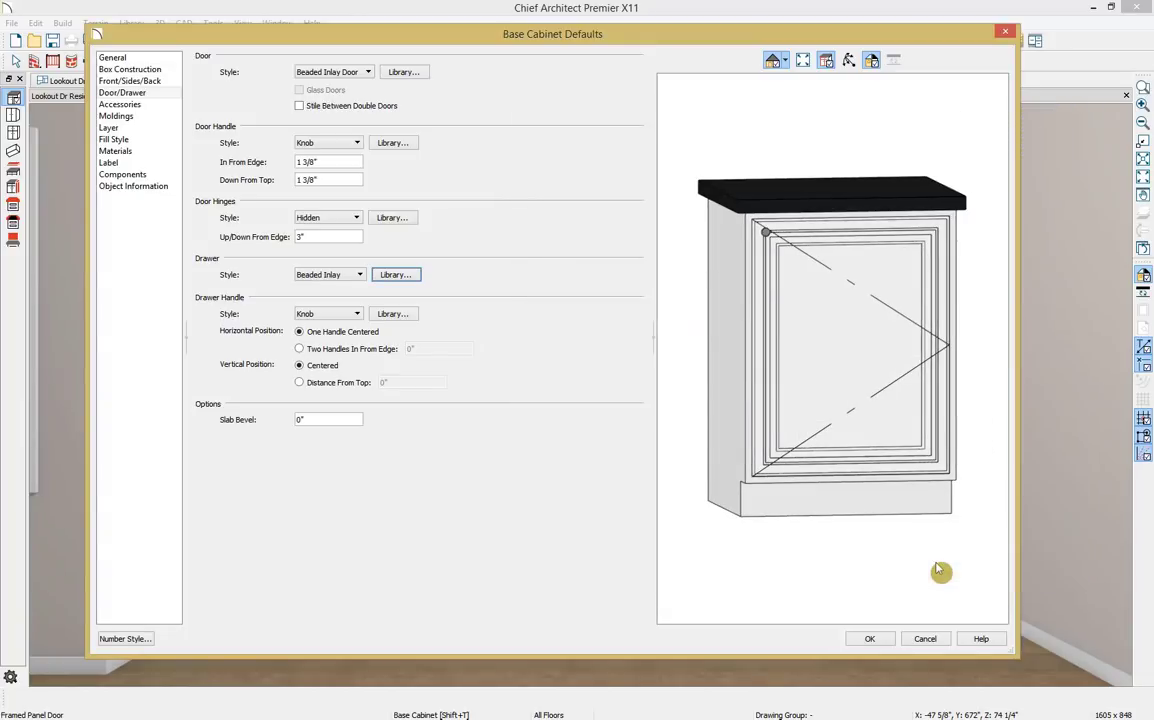
Apply the Shaker Gray library material to the default base cabinet's box, panels, shelves, toe kick, beaded inlay drawer, and door frame and panel
{"action": "left_click", "coordinate": [170, 151]}
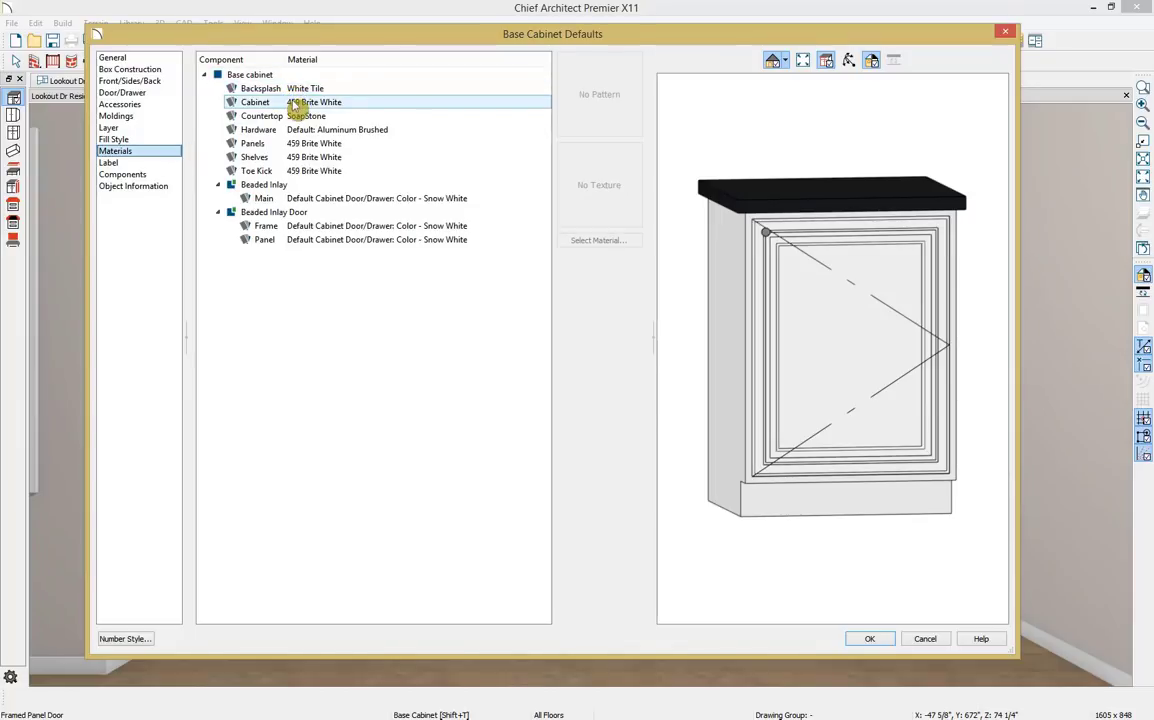
{"action": "left_click", "coordinate": [297, 104]}
{"action": "left_click", "coordinate": [308, 144], "text": "ctrl"}
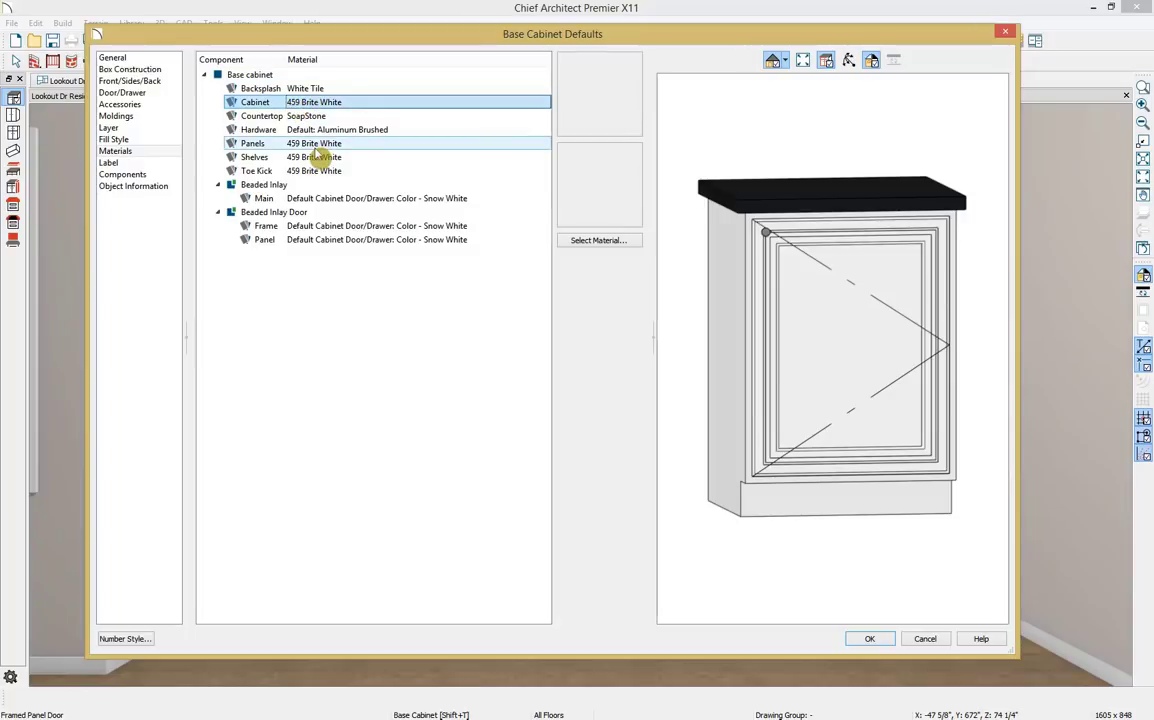
{"action": "left_click", "coordinate": [305, 157], "text": "ctrl"}
{"action": "left_click", "coordinate": [312, 171], "text": "ctrl"}
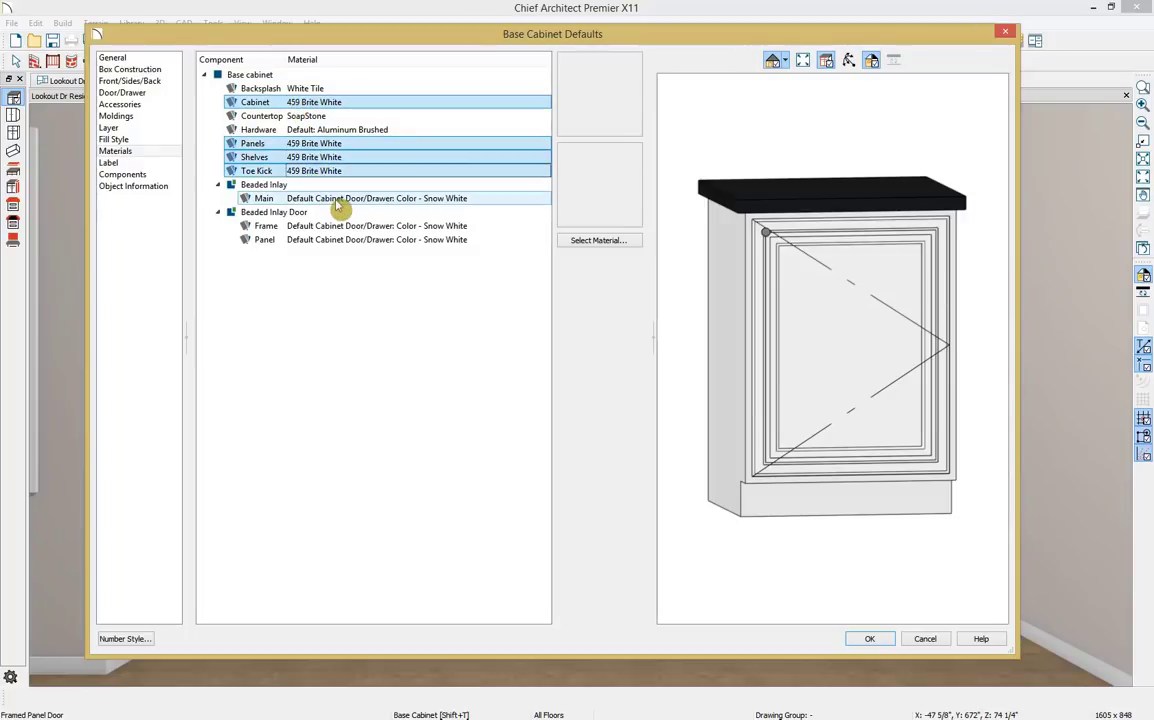
{"action": "left_click", "coordinate": [305, 198], "text": "ctrl"}
{"action": "left_click", "coordinate": [330, 226], "text": "ctrl"}
{"action": "left_click", "coordinate": [340, 241], "text": "ctrl"}
{"action": "left_click", "coordinate": [599, 242]}
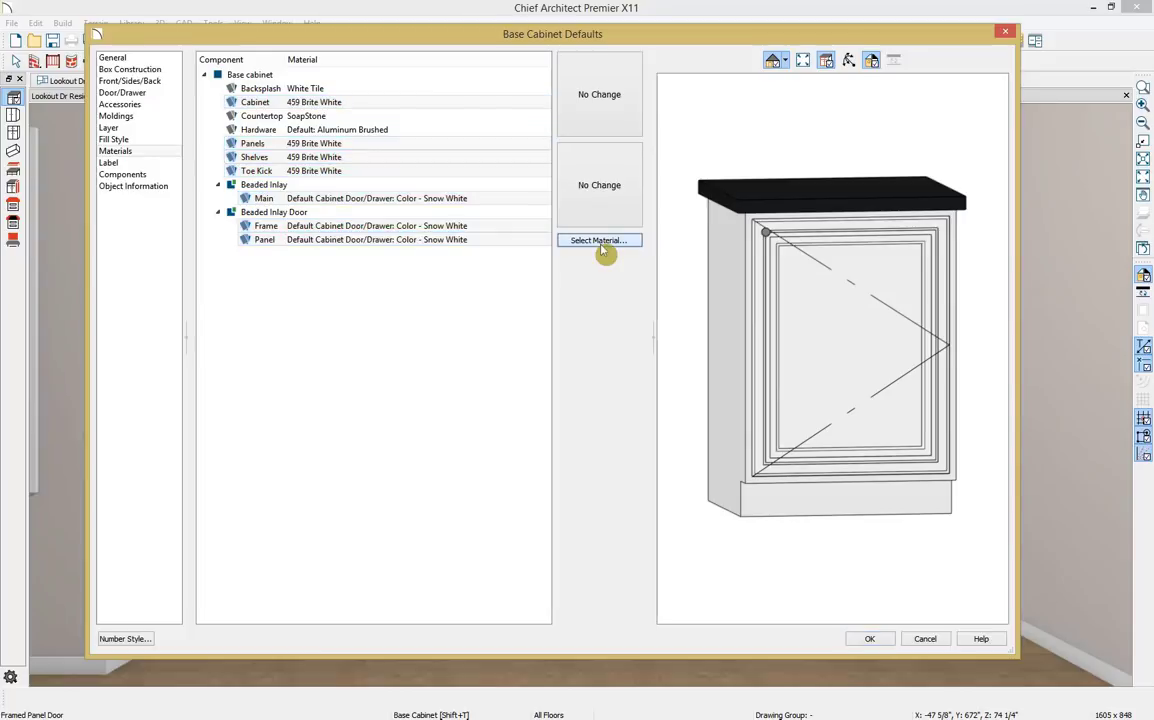
{"action": "type", "text": "shaker"}
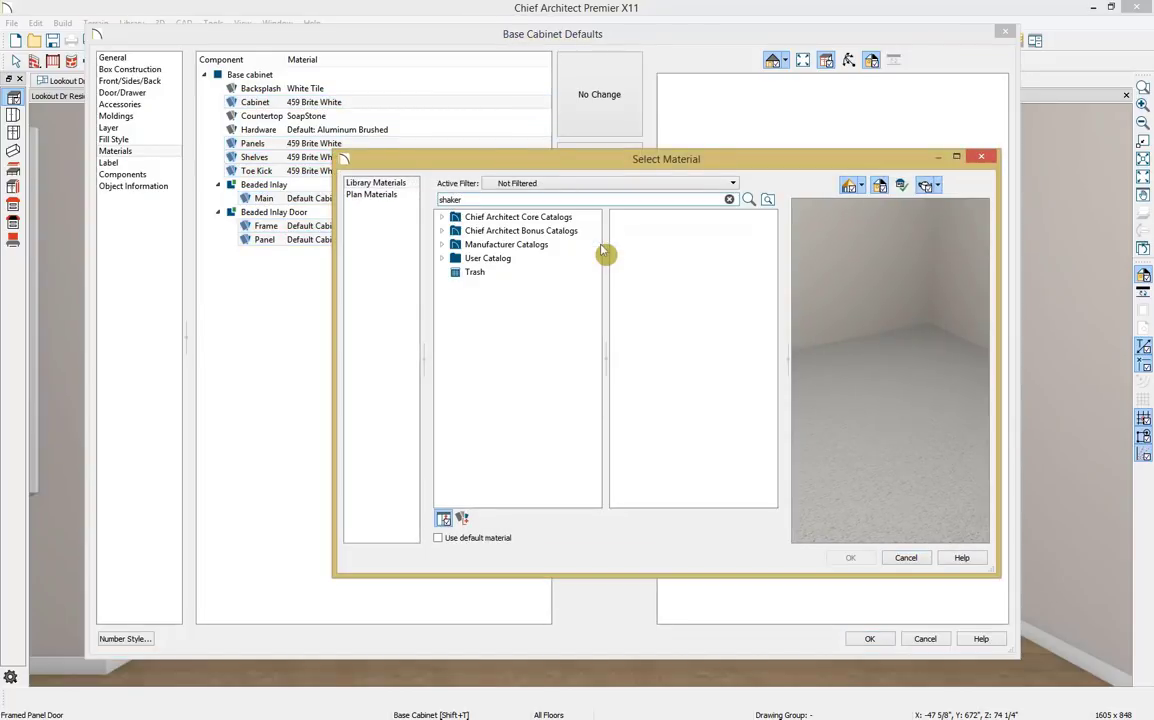
{"action": "key", "text": "Return"}
{"action": "left_click", "coordinate": [533, 236]}
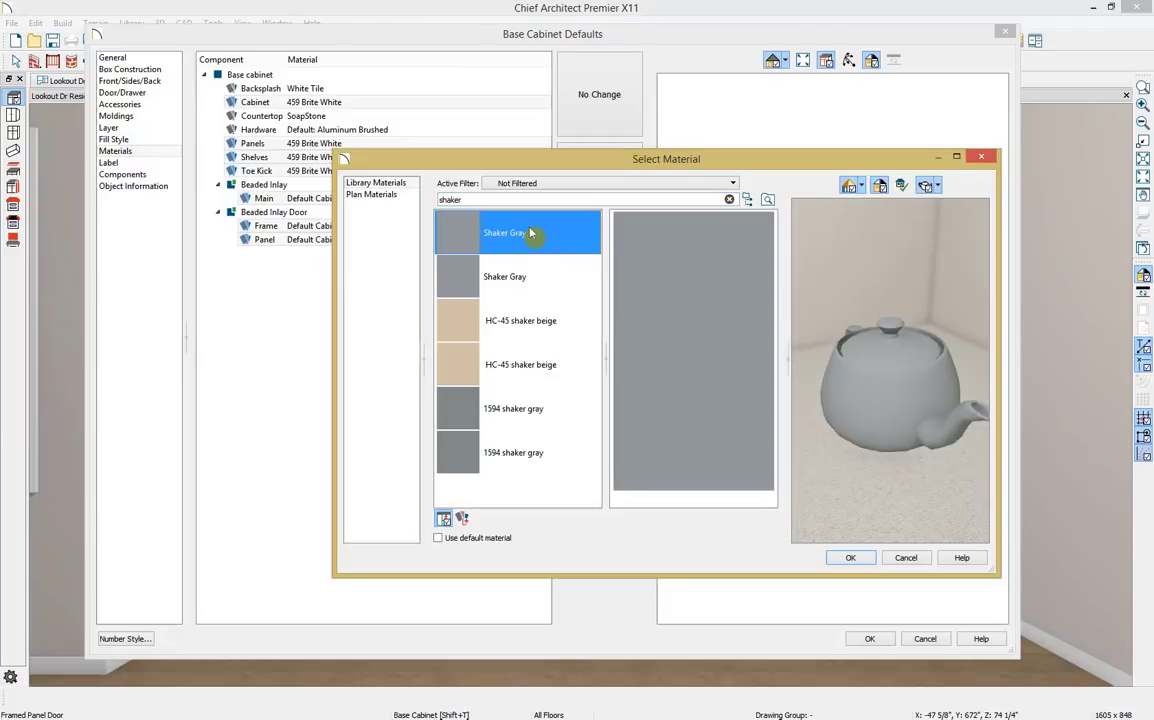
{"action": "left_click", "coordinate": [851, 558]}
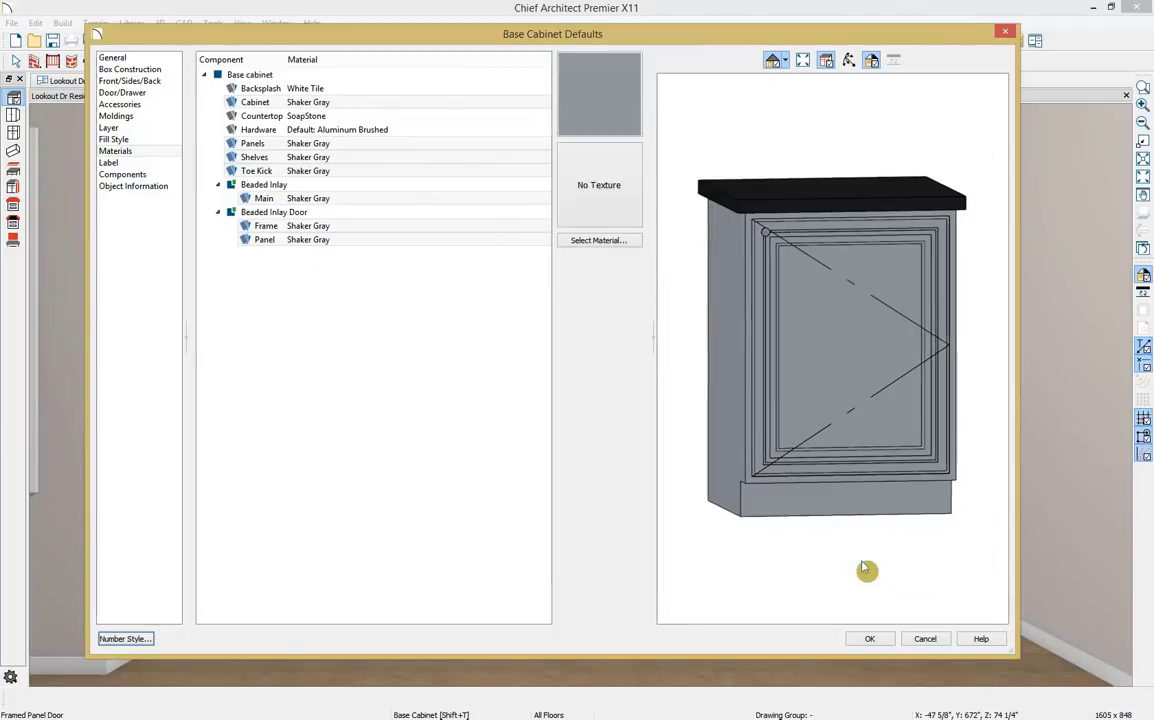
Set the default base cabinet's countertop material to Seashell BQ400P and close the default settings
{"action": "left_click", "coordinate": [272, 116]}
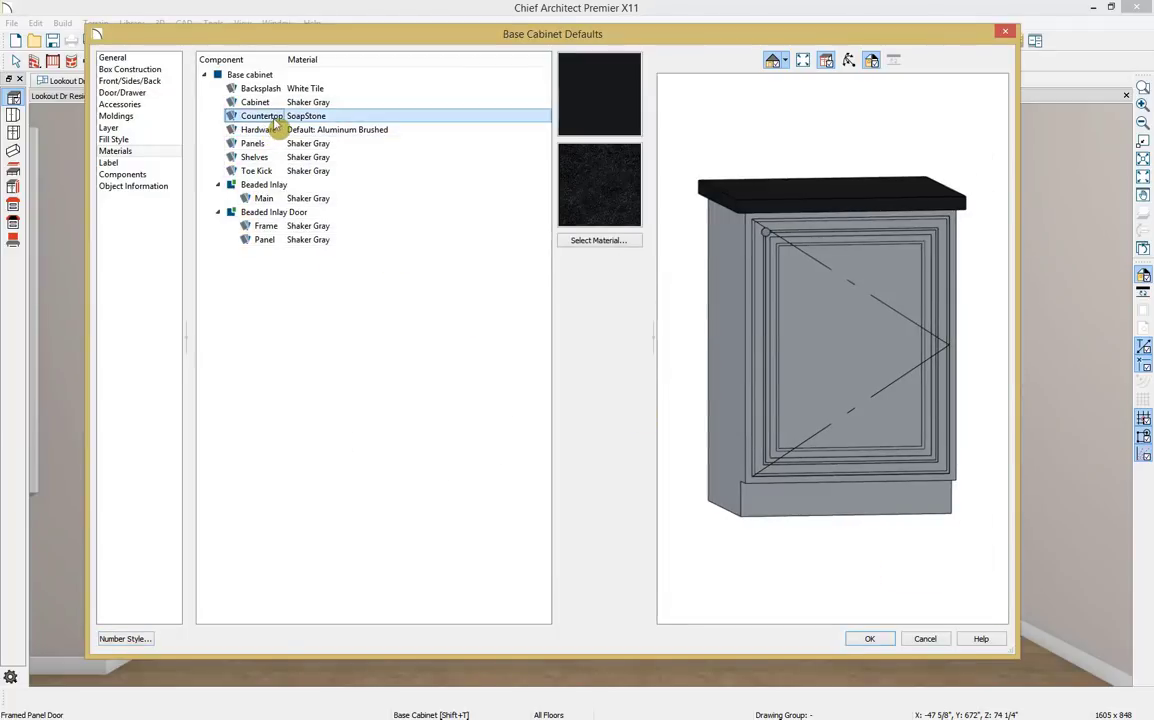
{"action": "left_click", "coordinate": [600, 241]}
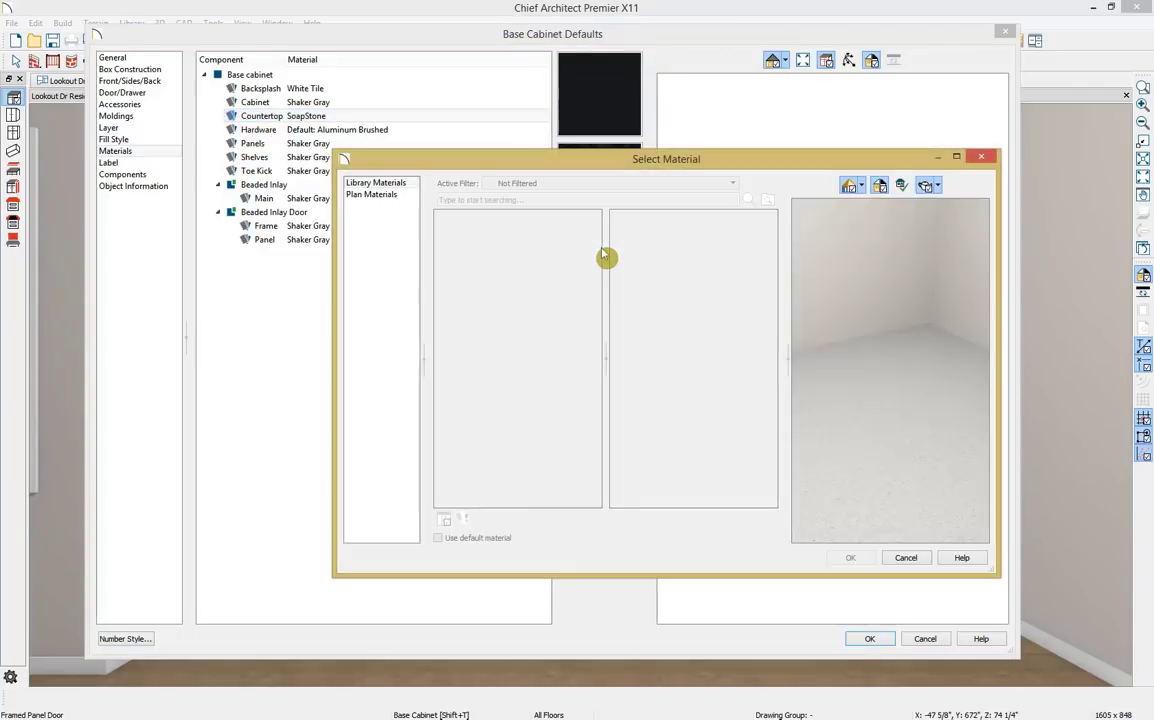
{"action": "type", "text": "seashell"}
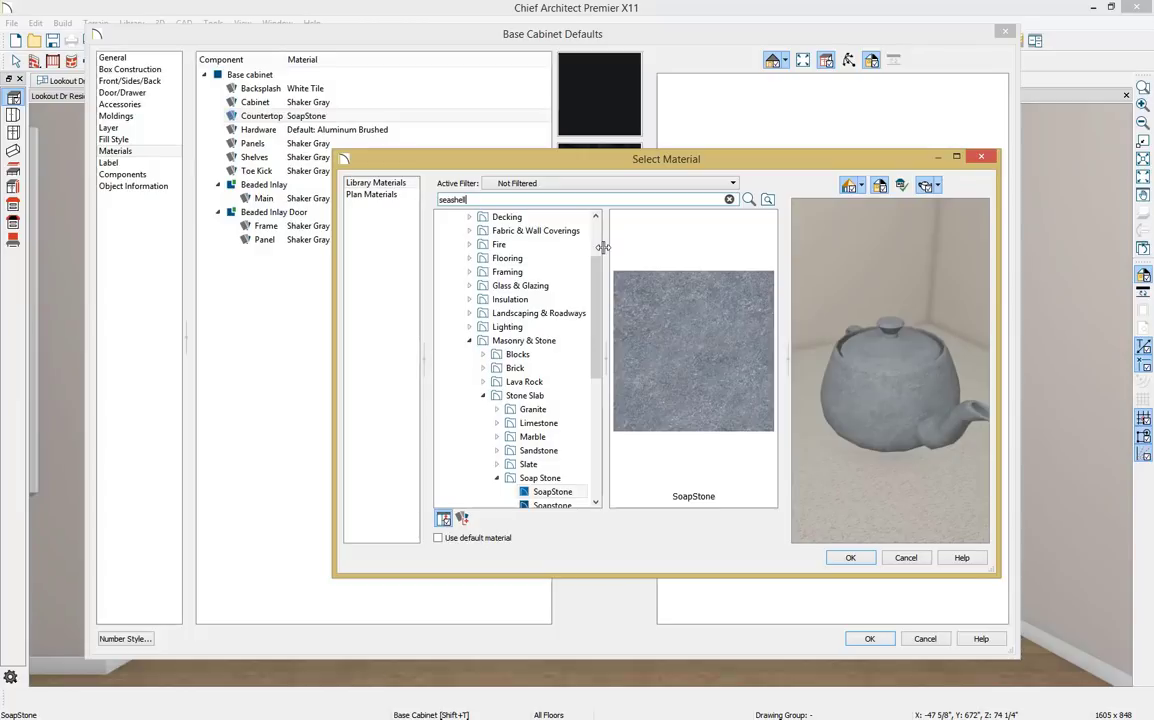
{"action": "key", "text": "Return"}
{"action": "left_click", "coordinate": [502, 330]}
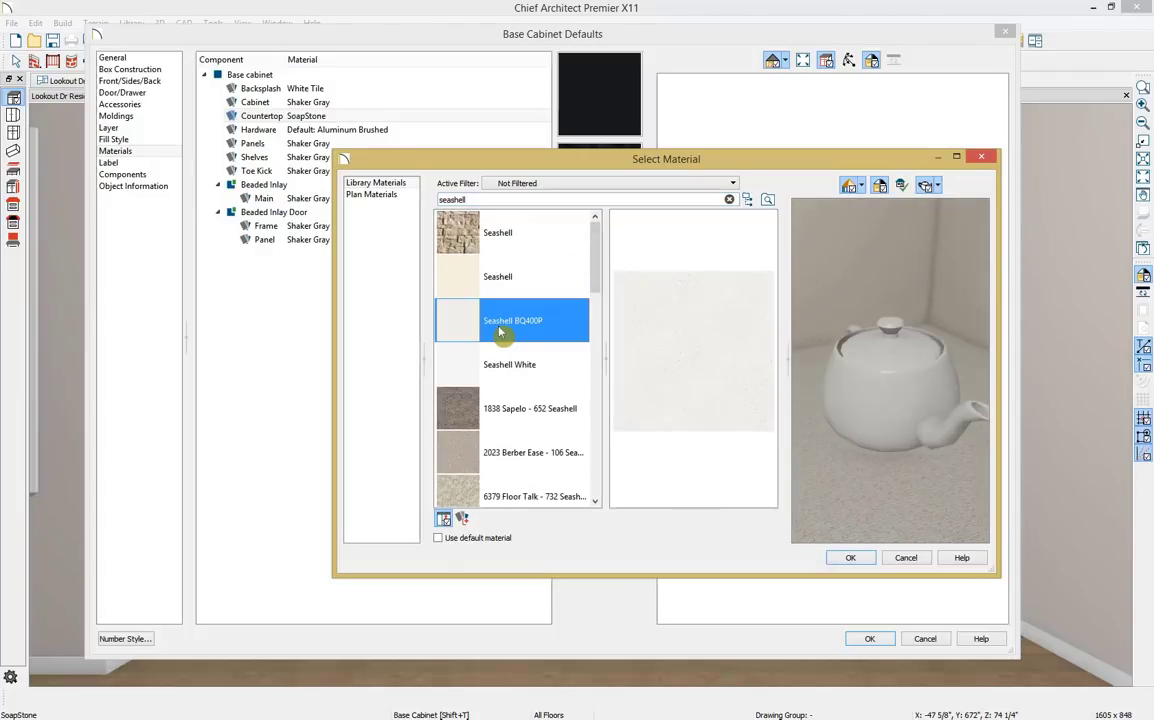
{"action": "left_click", "coordinate": [845, 559]}
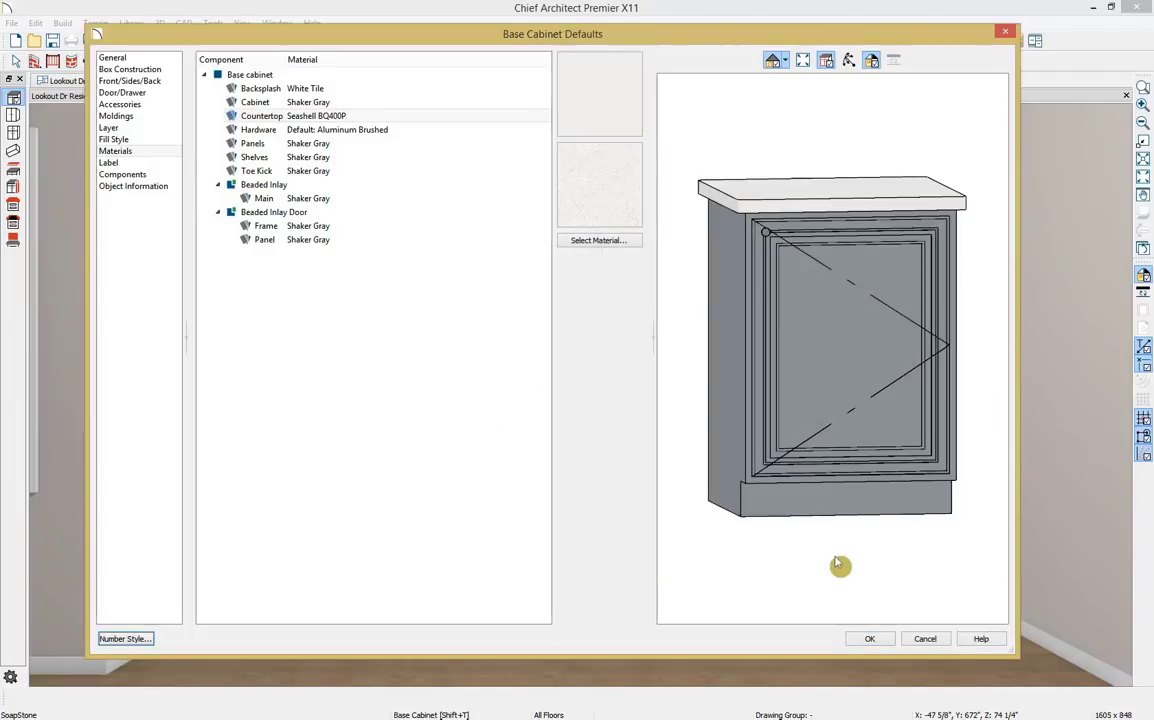
{"action": "left_click", "coordinate": [869, 641]}
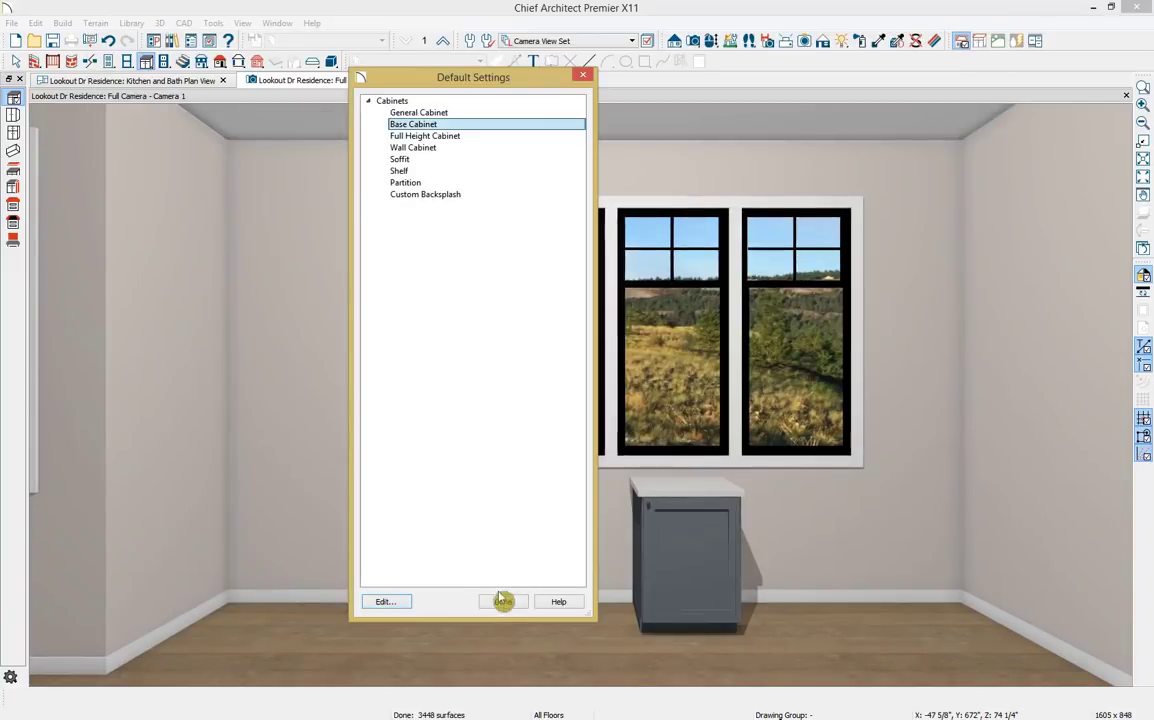
{"action": "left_click", "coordinate": [514, 607]}
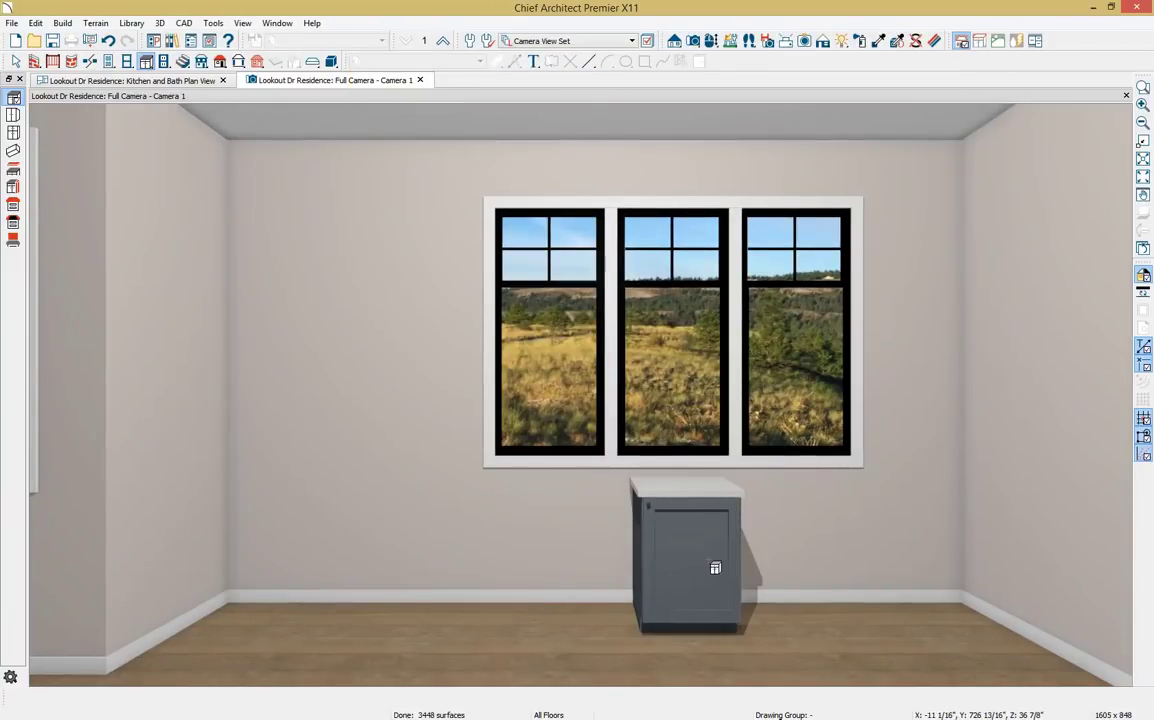
Widen the base cabinet below the windows to 36" and center it on the middle window
{"action": "key", "text": "space"}
{"action": "left_click", "coordinate": [690, 507]}
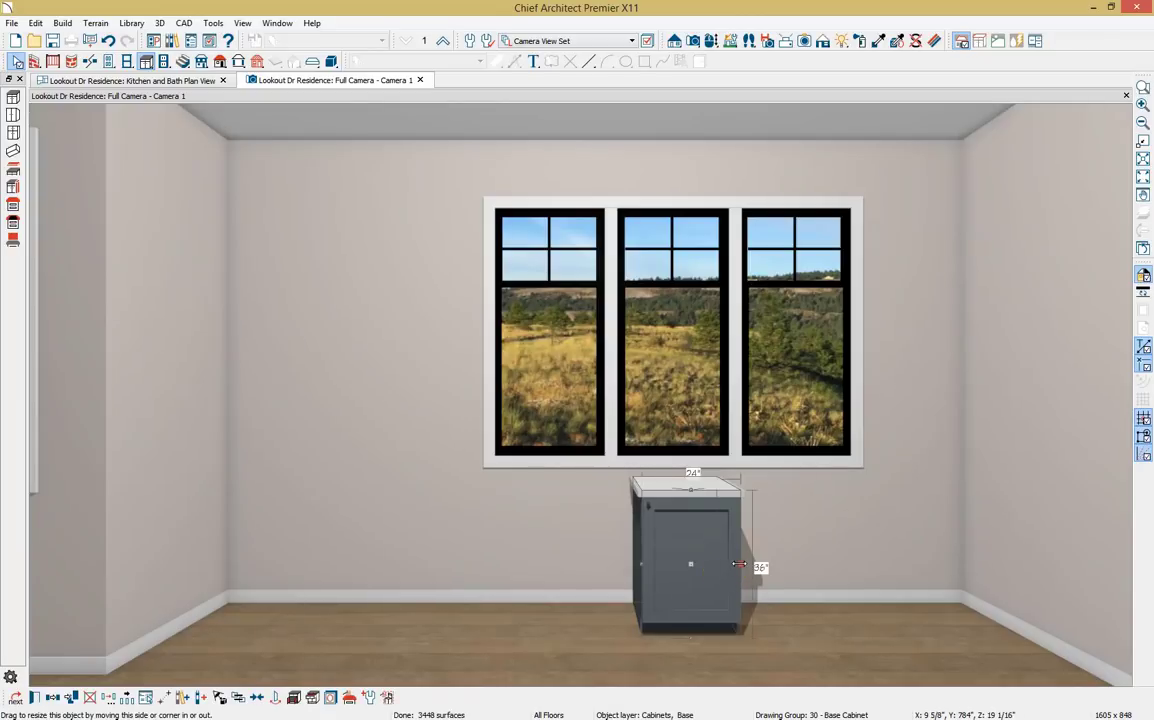
{"action": "left_click_drag", "start_coordinate": [739, 565], "coordinate": [789, 558]}
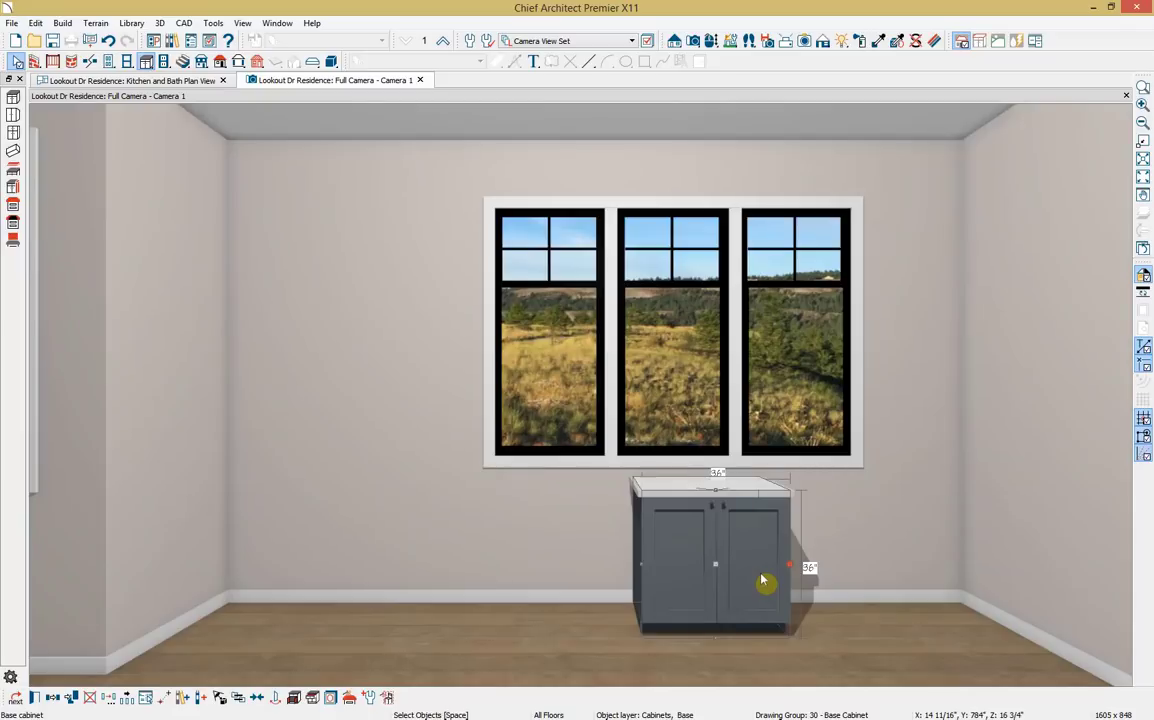
{"action": "left_click", "coordinate": [257, 697]}
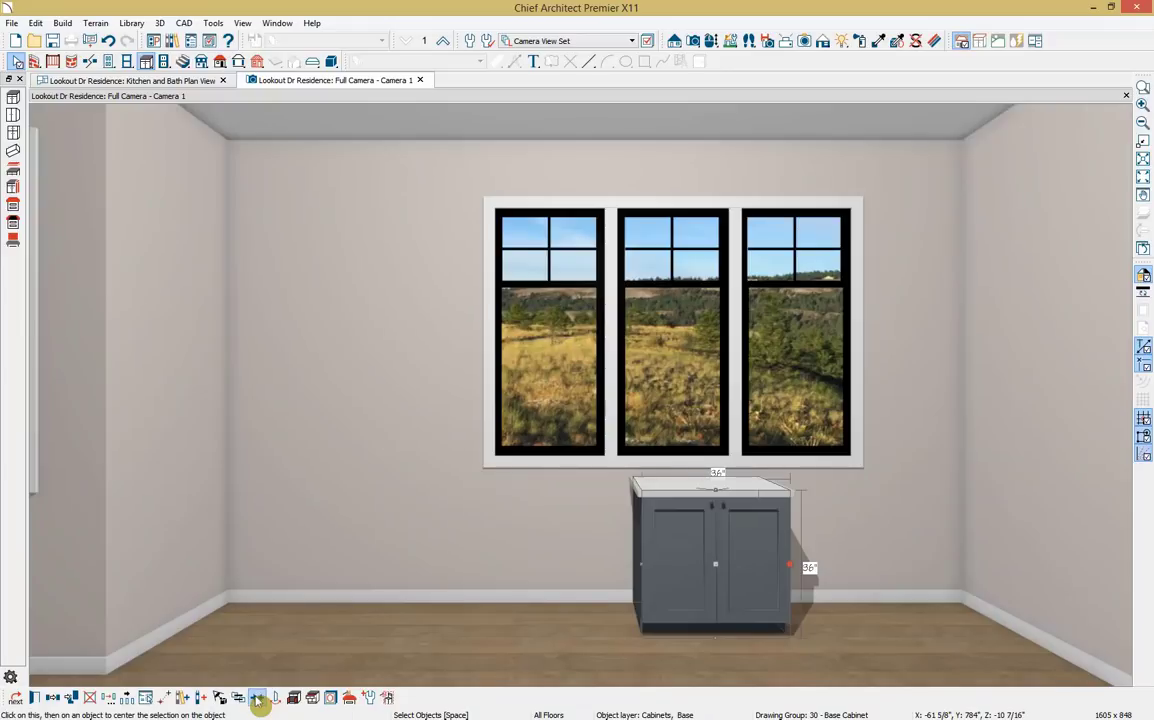
{"action": "left_click", "coordinate": [671, 443]}
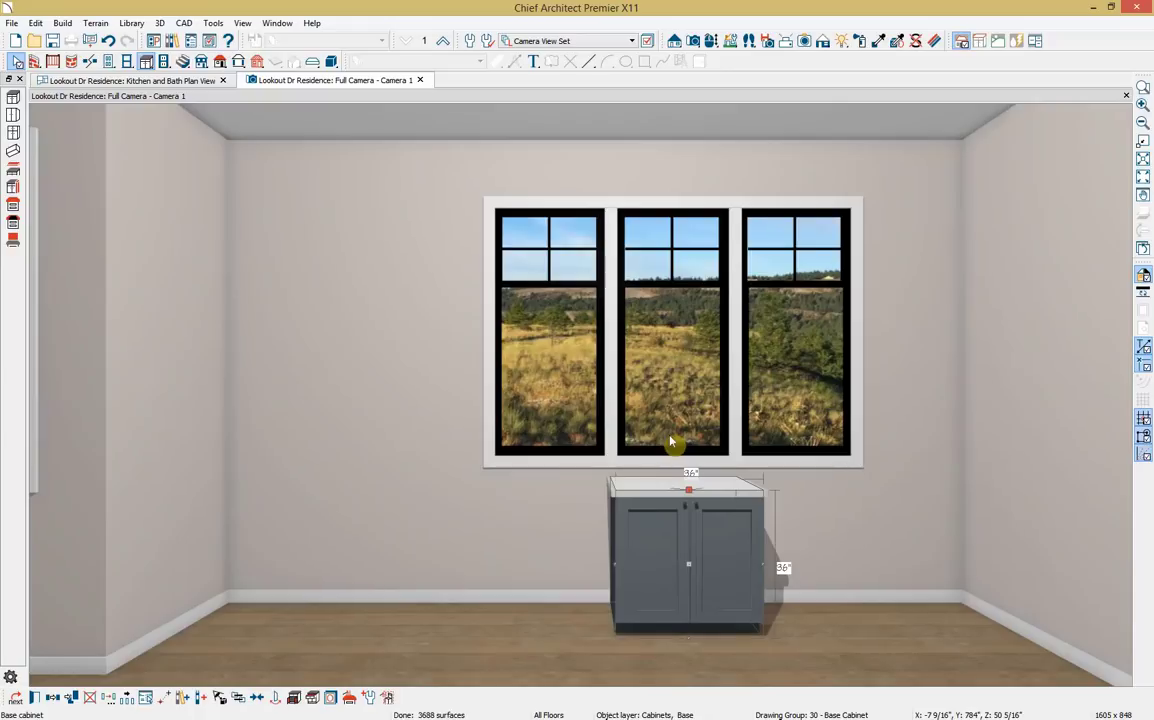
Insert the Single Basin Undermount Sink Wide from the Kitchen X11 user catalog into the 36" wide base cabinet
{"action": "left_click", "coordinate": [172, 41]}
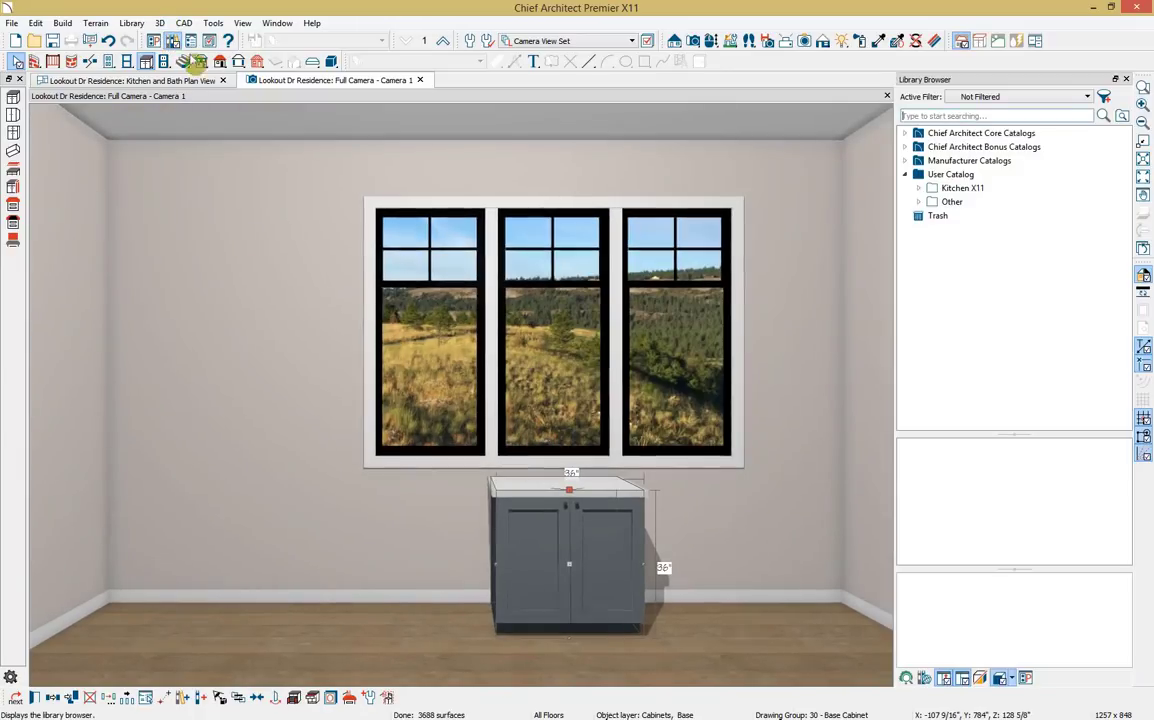
{"action": "left_click", "coordinate": [921, 190]}
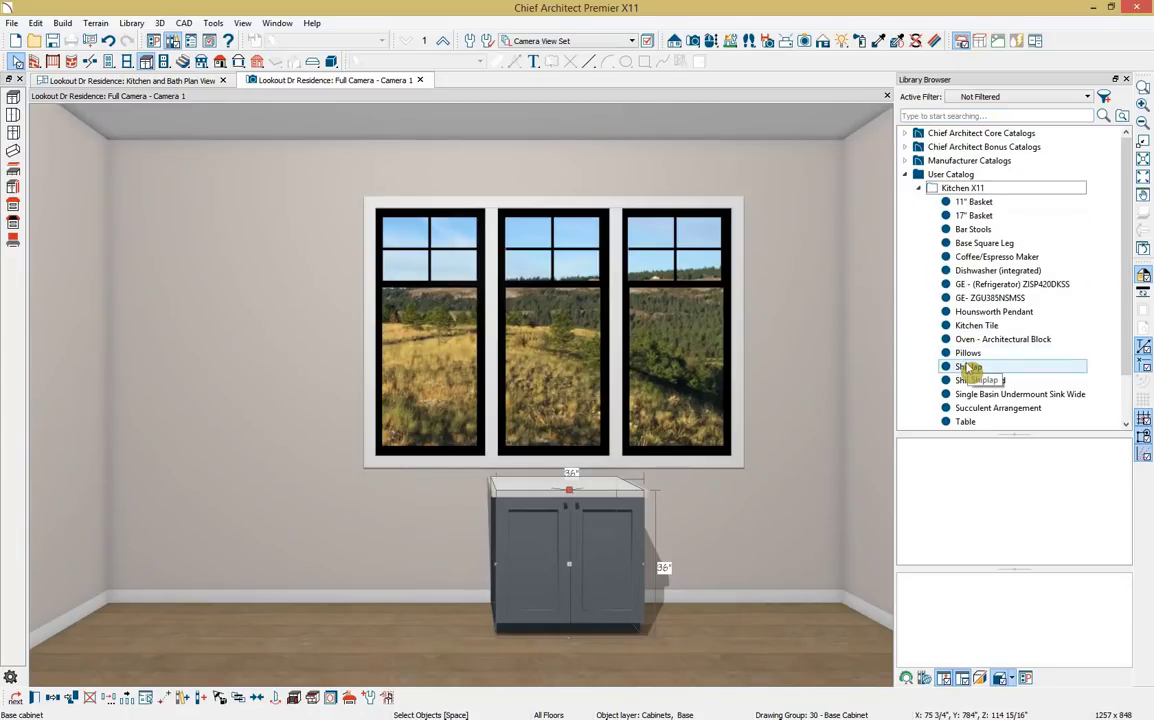
{"action": "scroll", "coordinate": [970, 369], "scroll_direction": "down", "scroll_amount": 1}
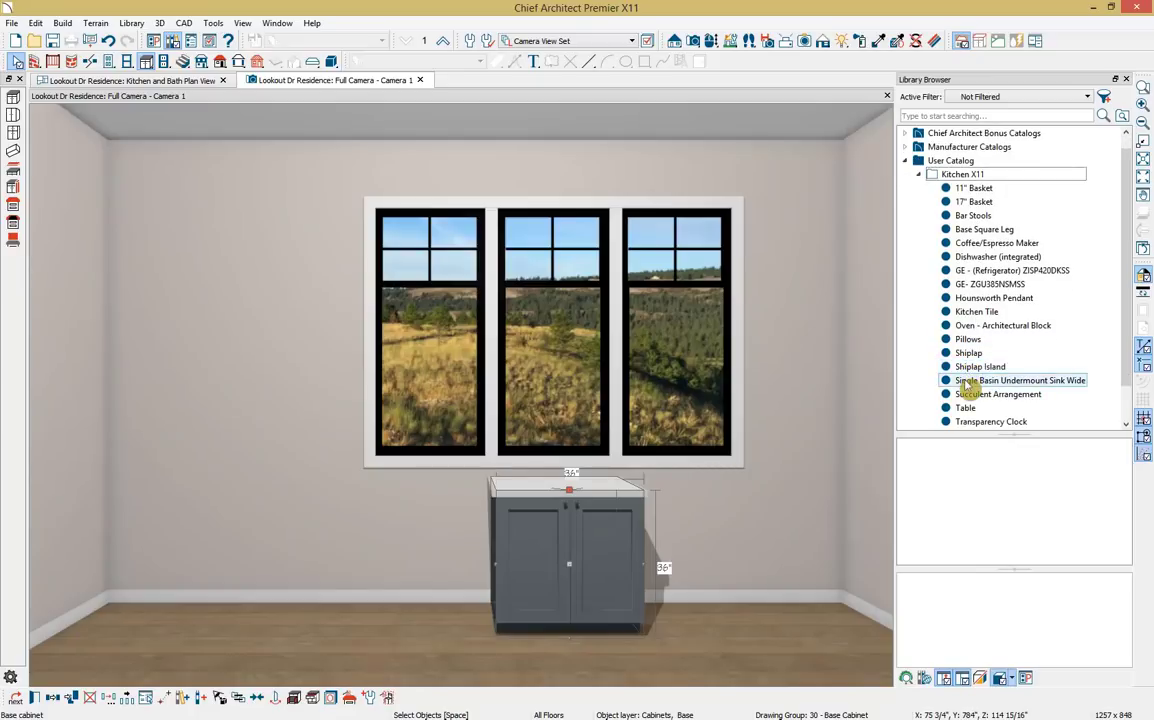
{"action": "left_click", "coordinate": [967, 382]}
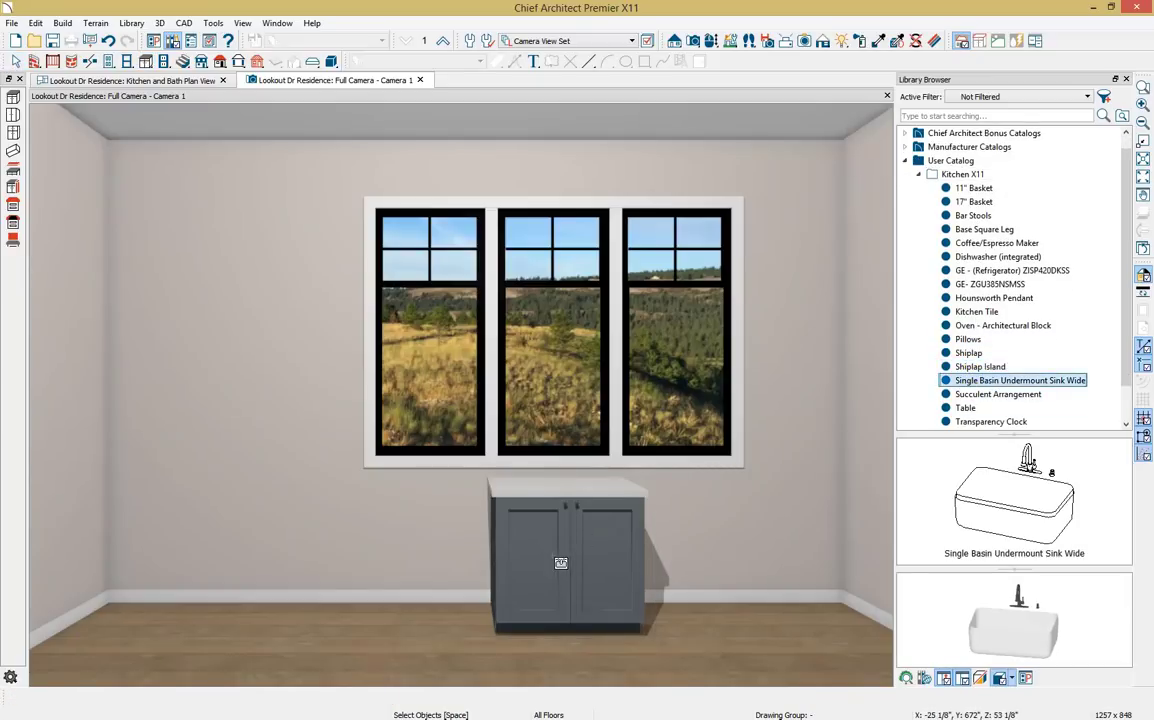
{"action": "left_click", "coordinate": [561, 563]}
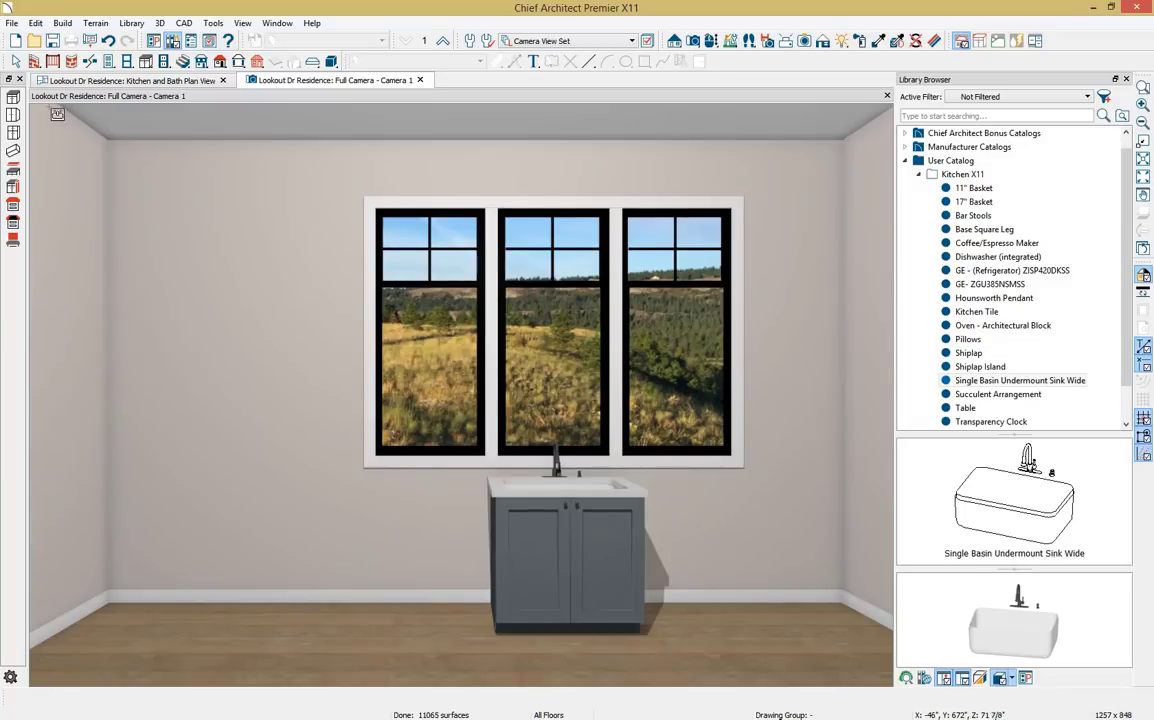
Add a base cabinet against the left side of the sink cabinet and insert the Dishwasher (integrated) into it
{"action": "left_click", "coordinate": [13, 97]}
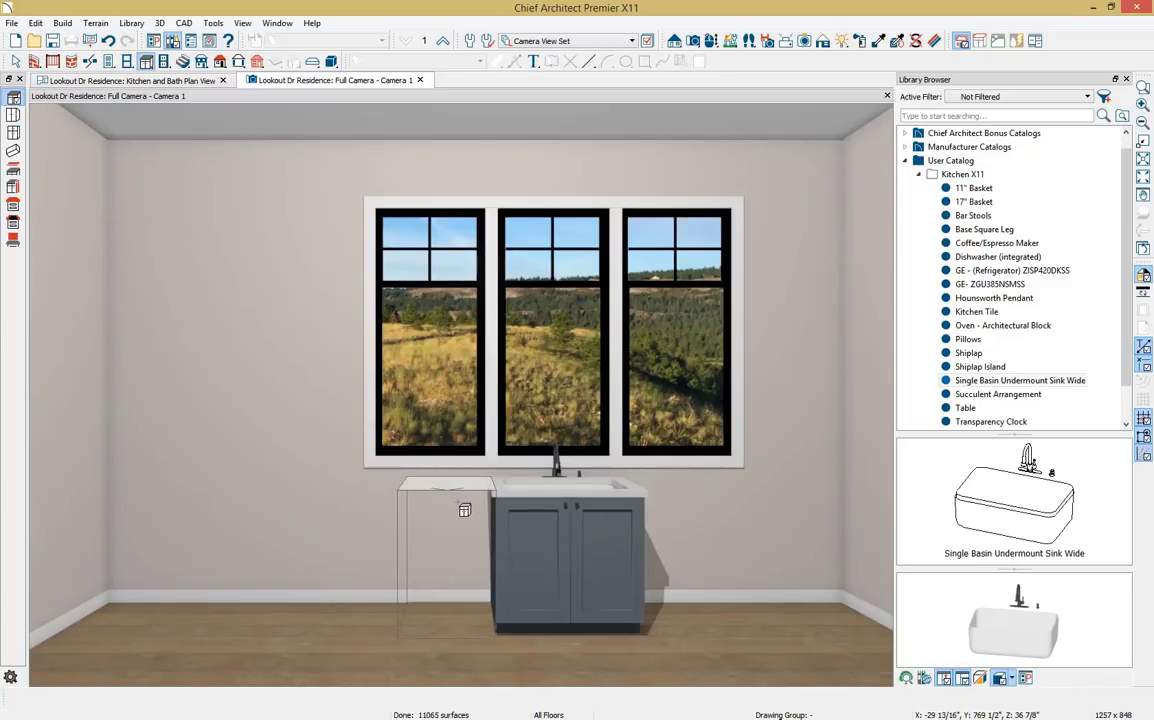
{"action": "left_click", "coordinate": [464, 510]}
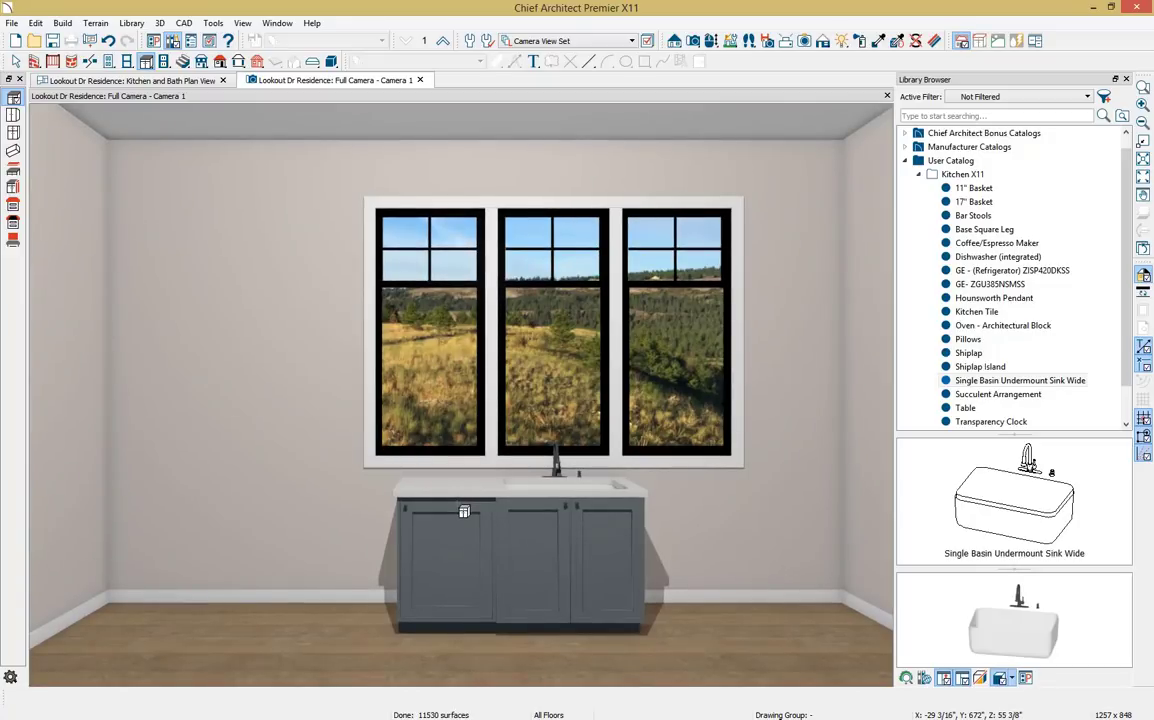
{"action": "left_click", "coordinate": [998, 257]}
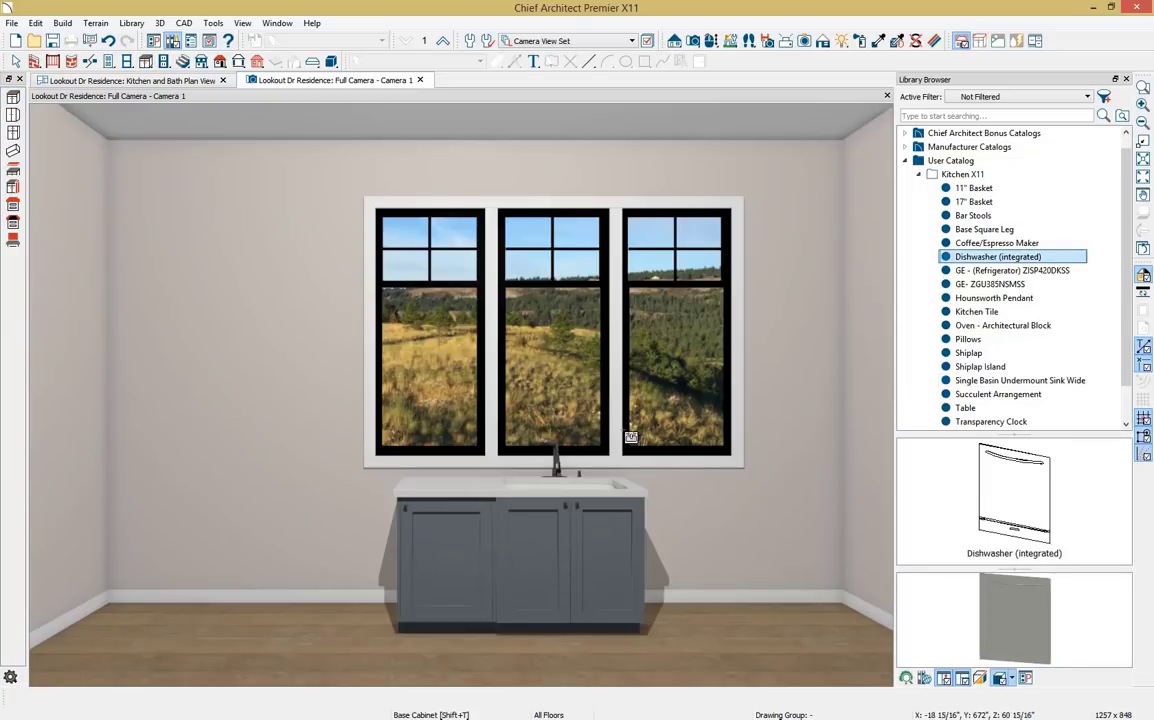
{"action": "left_click", "coordinate": [471, 562]}
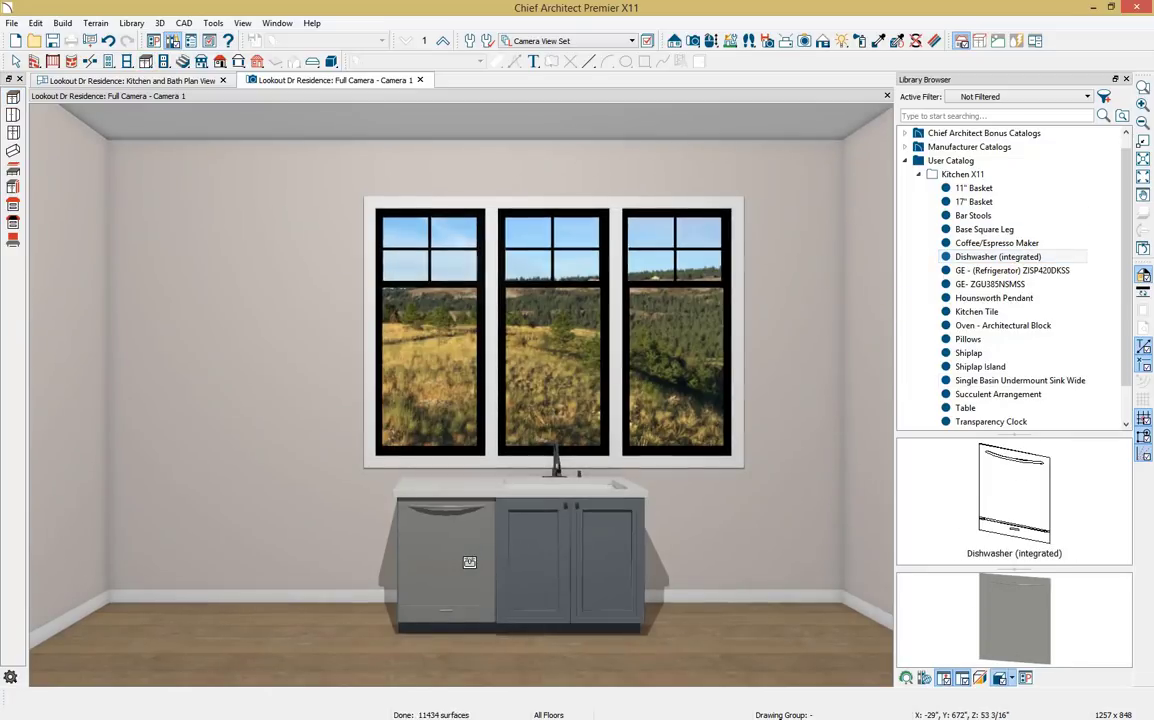
Place another base cabinet to the left of the dishwasher and narrow it to 12"
{"action": "left_click", "coordinate": [13, 98]}
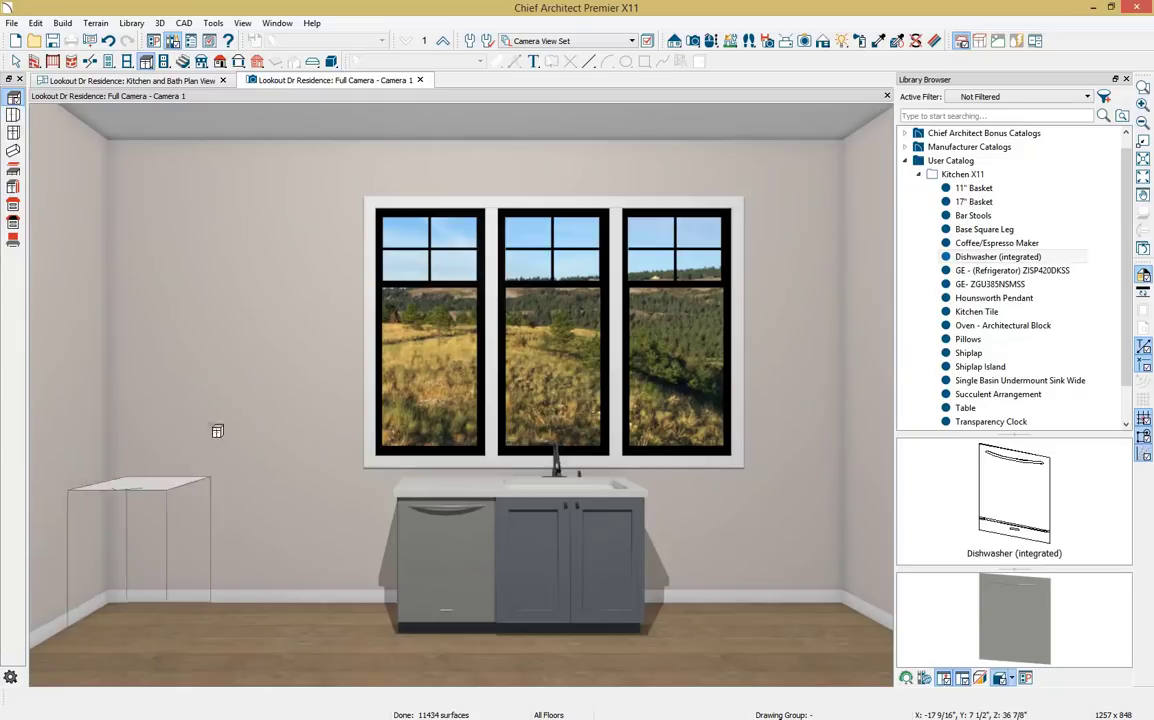
{"action": "left_click", "coordinate": [331, 555]}
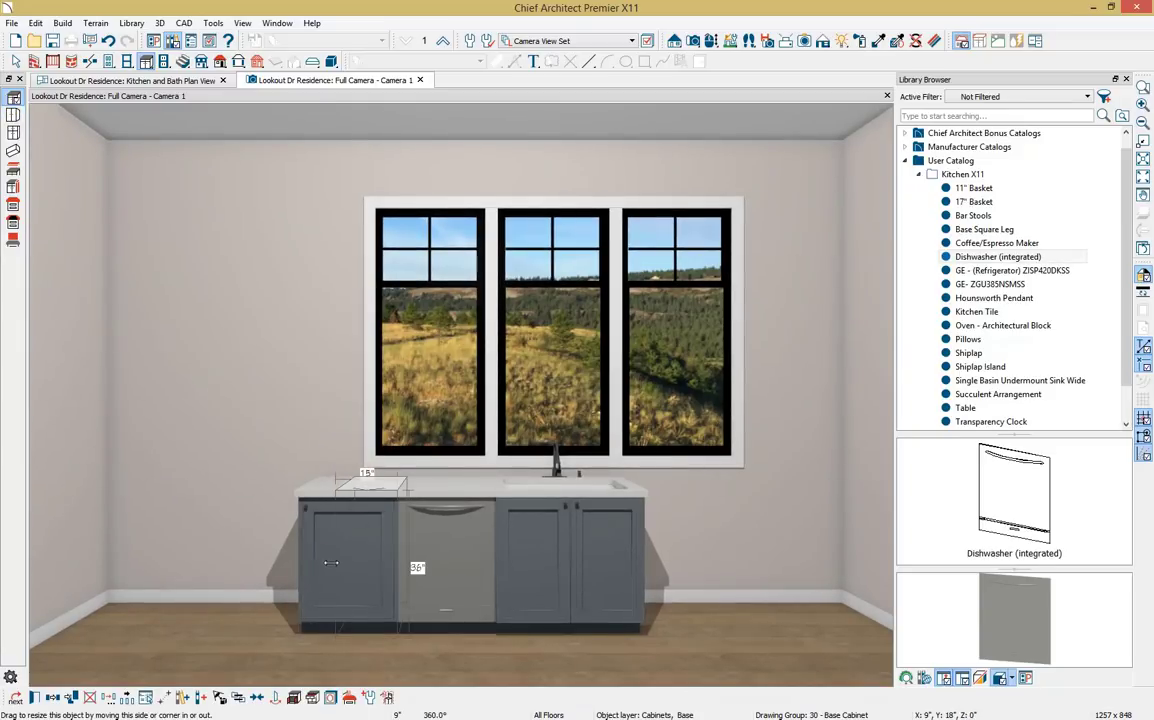
{"action": "left_click_drag", "start_coordinate": [338, 560], "coordinate": [342, 558]}
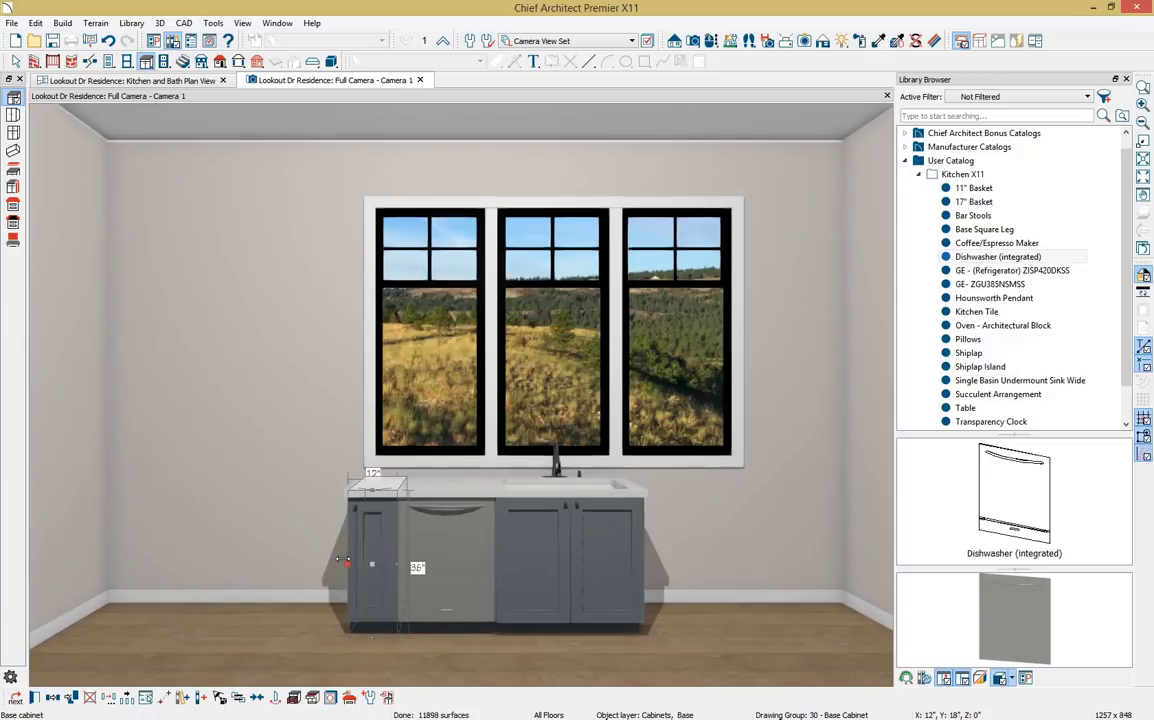
Change the 12" base cabinet's front door to Door - Auto Left
{"action": "left_click", "coordinate": [353, 557]}
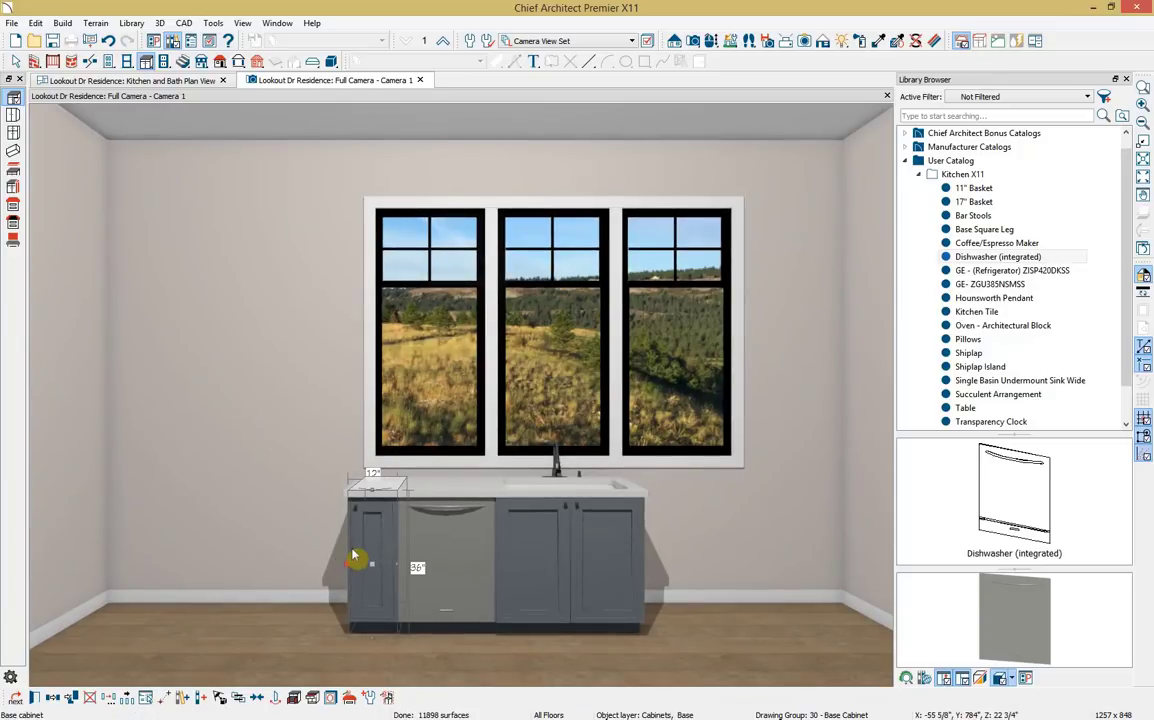
{"action": "double_click", "coordinate": [353, 557]}
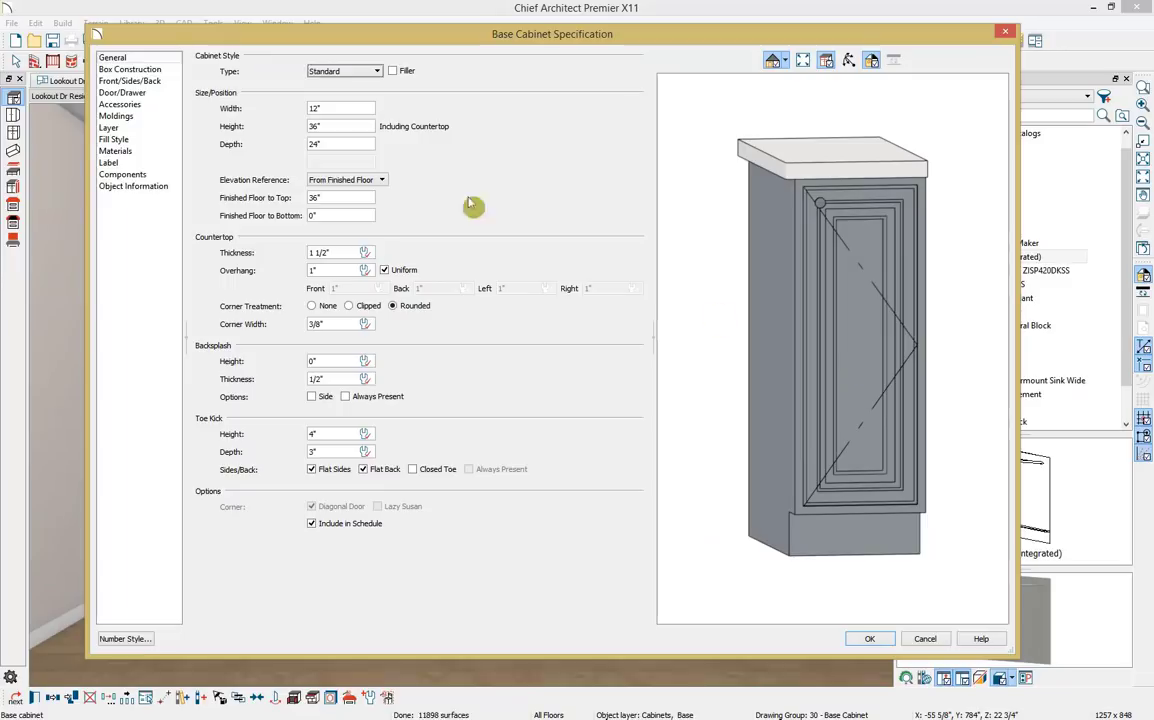
{"action": "left_click", "coordinate": [122, 82]}
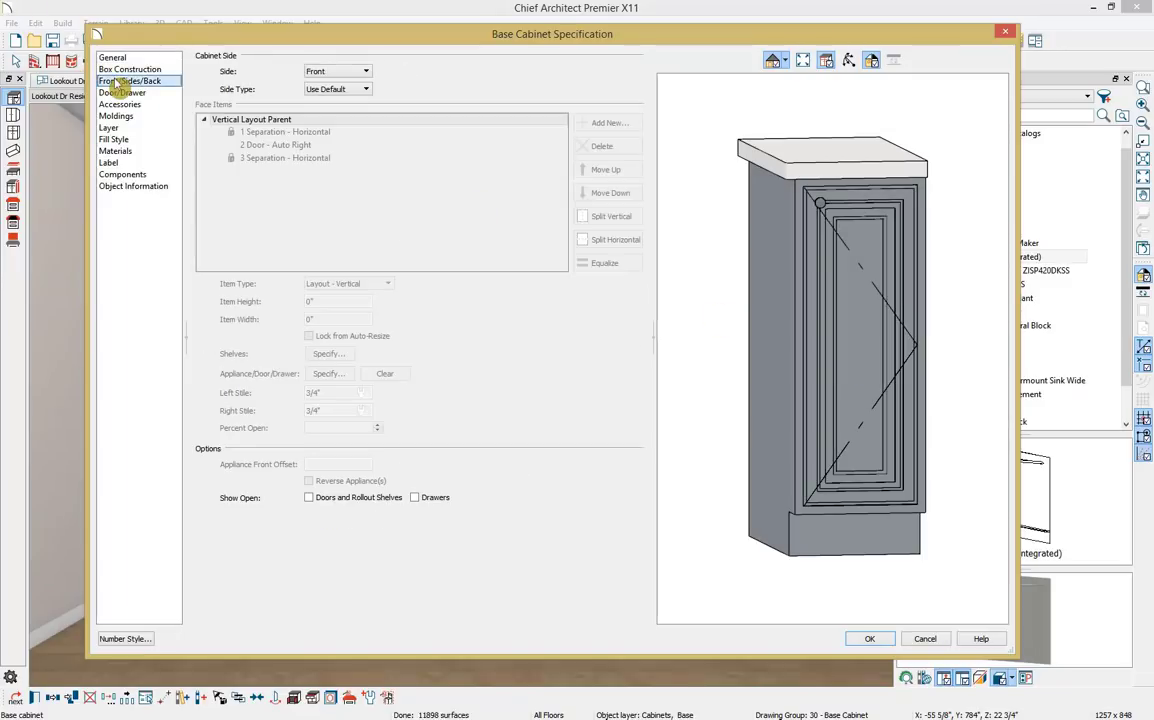
{"action": "left_click", "coordinate": [500, 232]}
{"action": "left_click", "coordinate": [820, 312]}
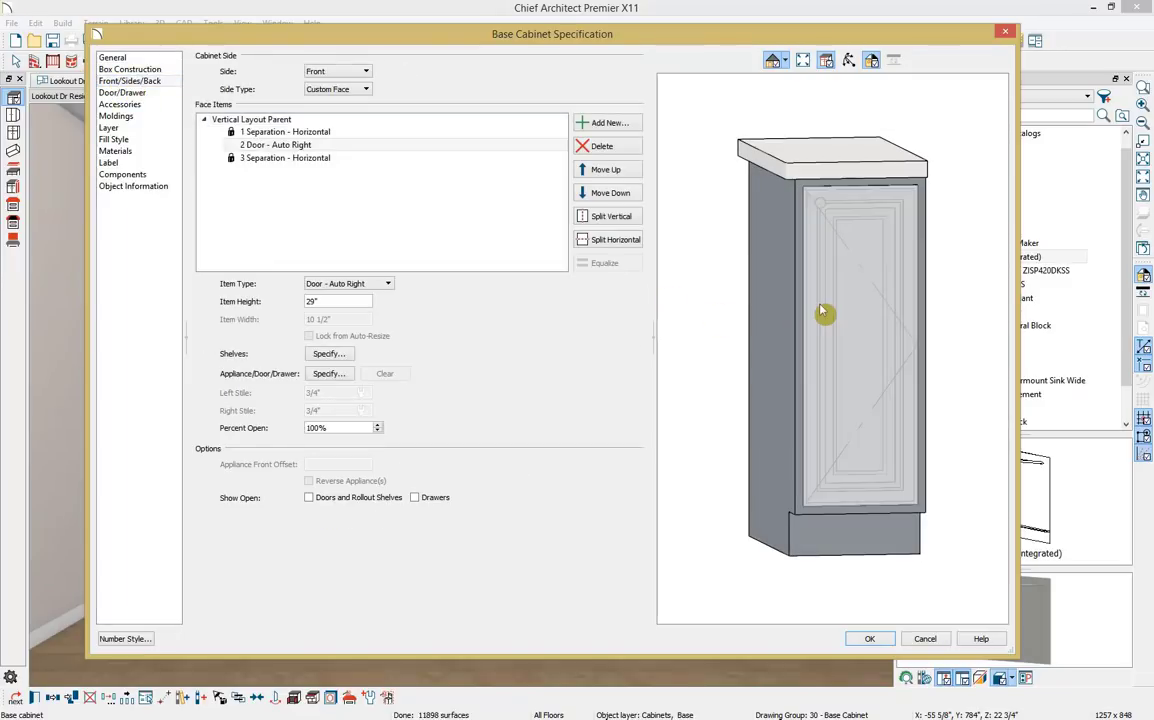
{"action": "left_click", "coordinate": [368, 285]}
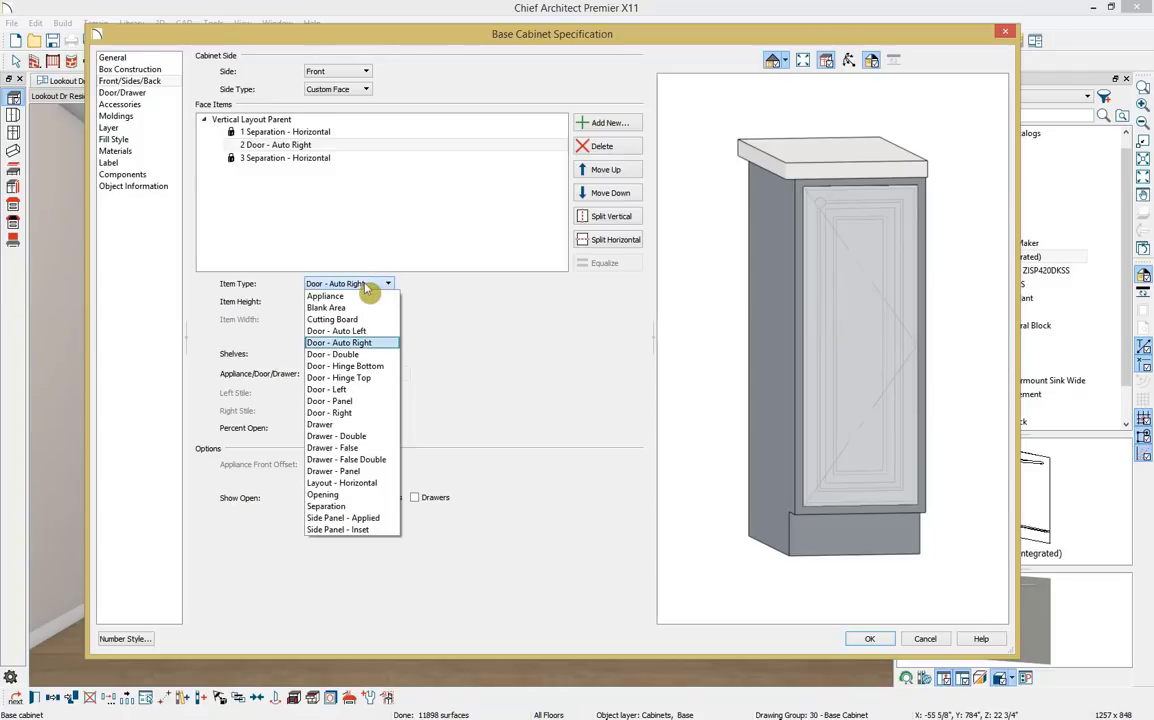
{"action": "left_click", "coordinate": [372, 332]}
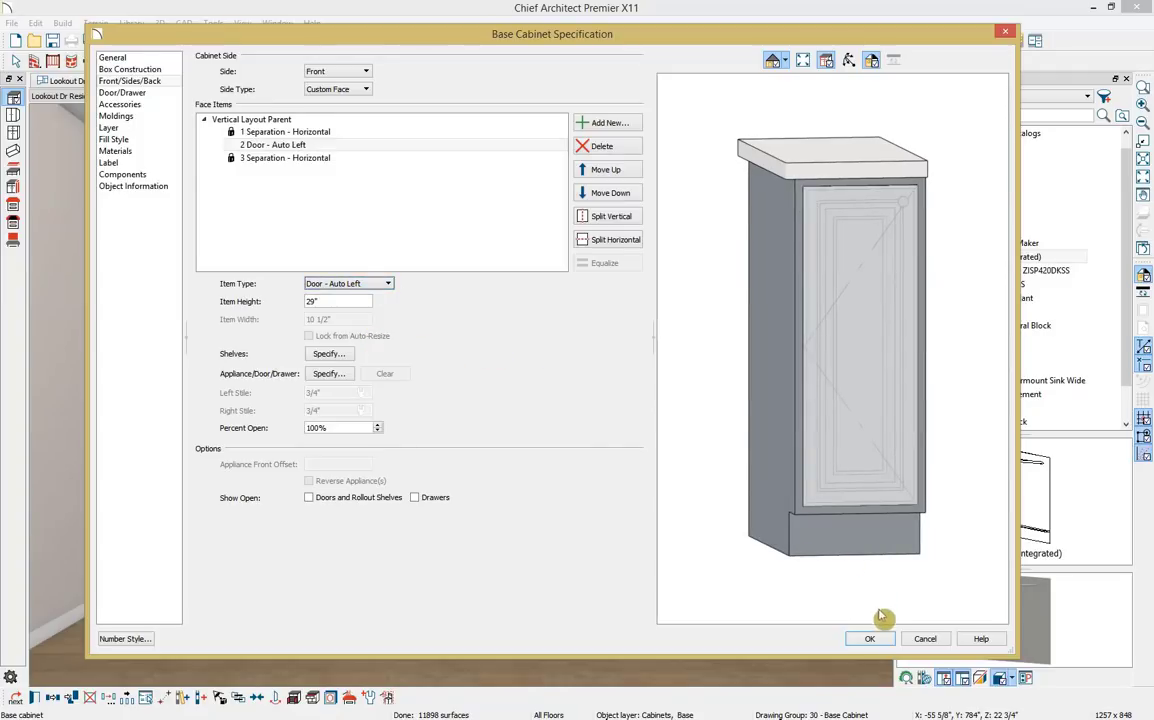
{"action": "left_click", "coordinate": [869, 639]}
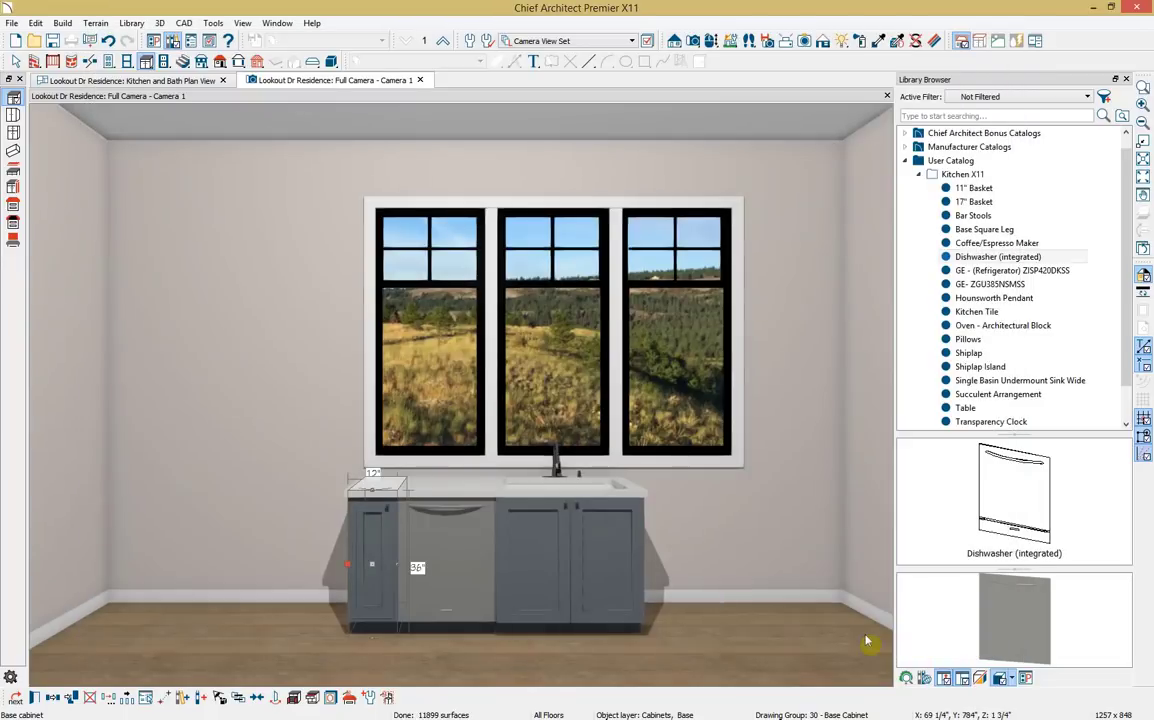
Add a base cabinet against the left side of the 12" cabinet and give it a non-uniform countertop overhang with 0 at the left
{"action": "left_click", "coordinate": [14, 98]}
{"action": "left_click", "coordinate": [346, 529]}
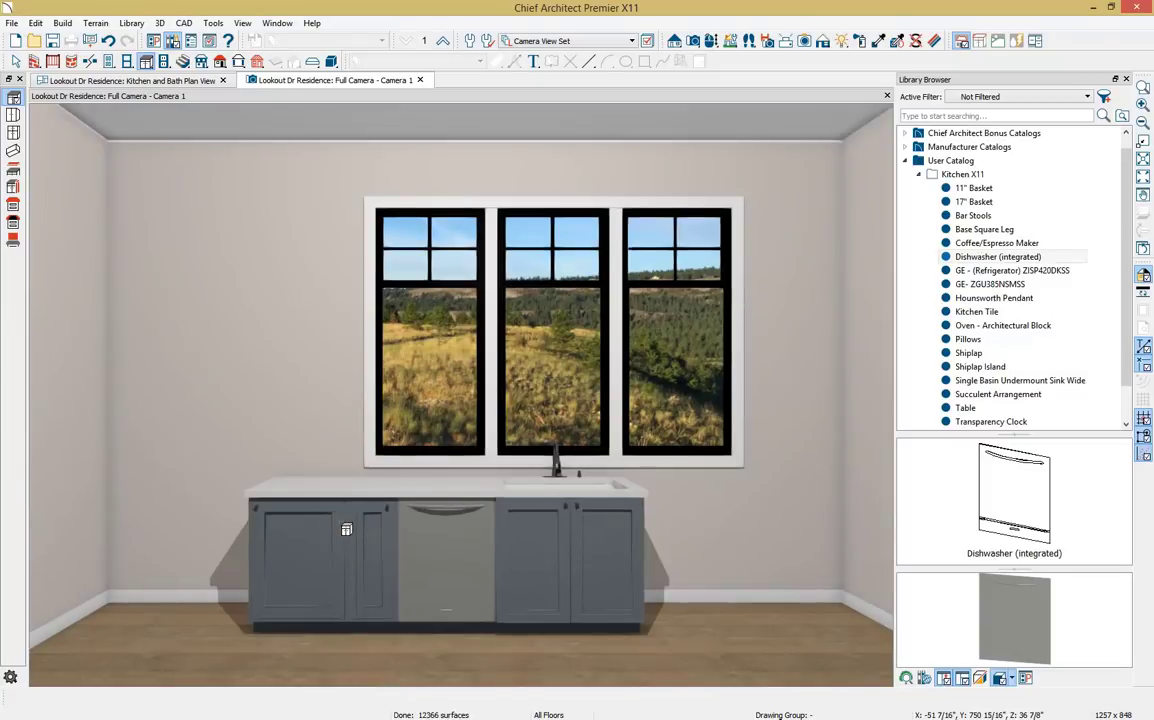
{"action": "left_click", "coordinate": [310, 526]}
{"action": "double_click", "coordinate": [310, 526]}
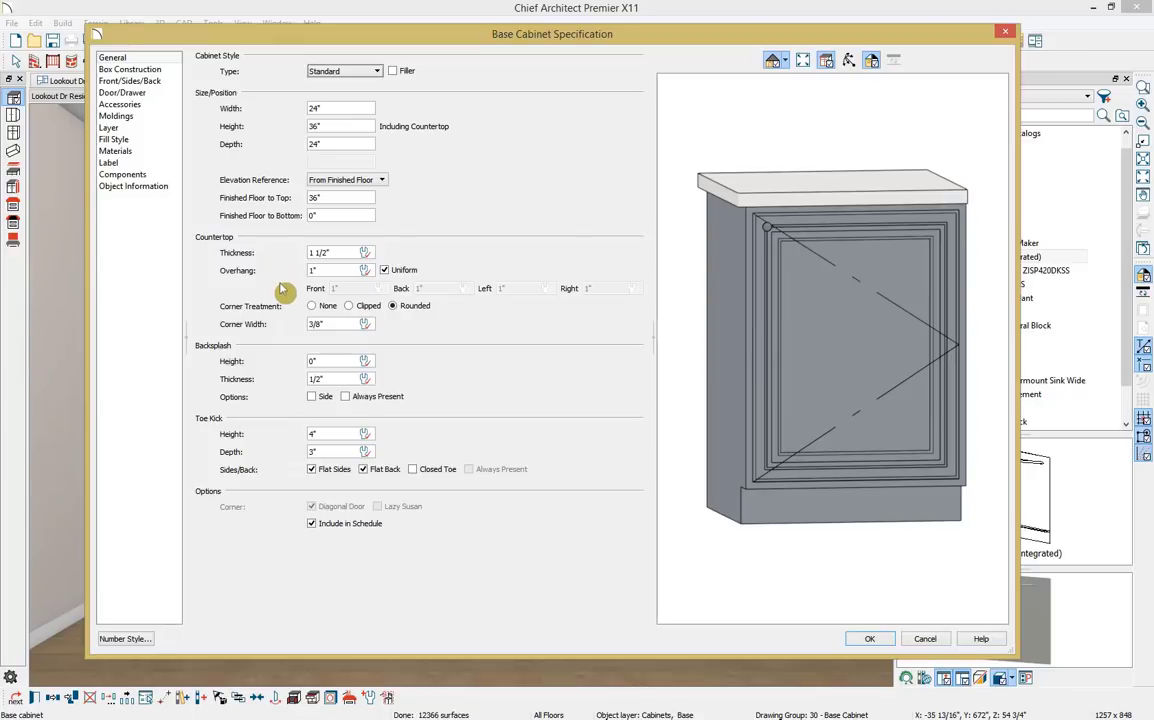
{"action": "left_click", "coordinate": [384, 271]}
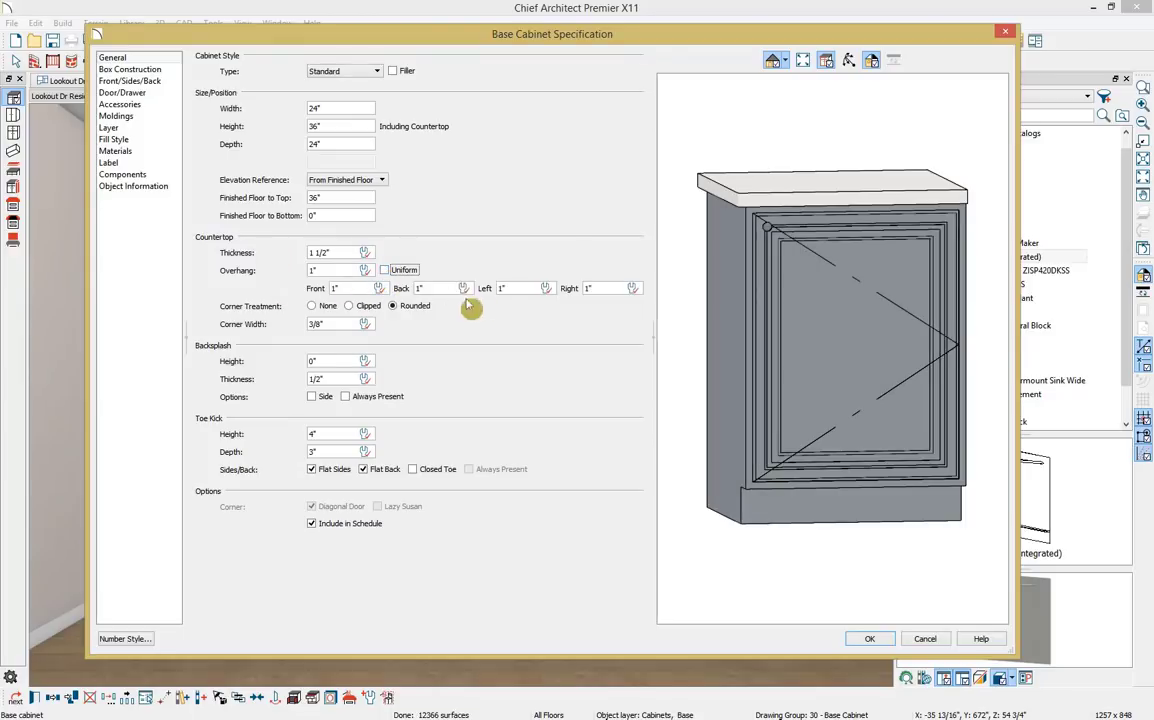
{"action": "left_click", "coordinate": [497, 288]}
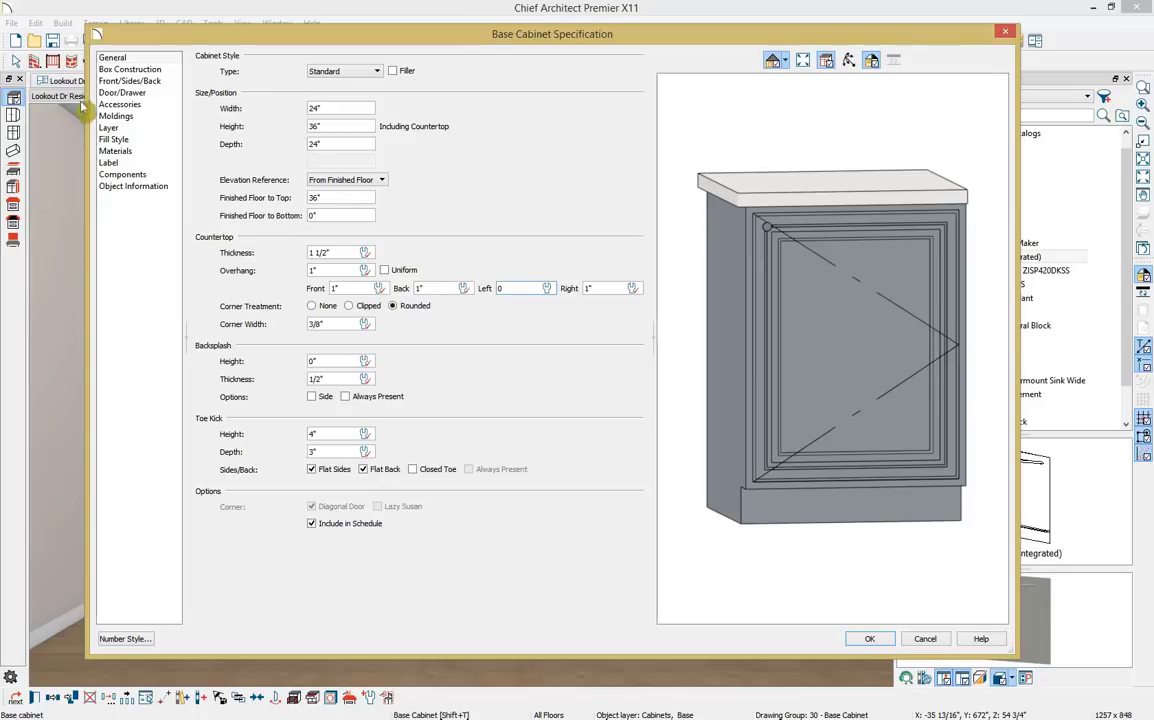
Convert the leftmost base cabinet's door into a drawer and split it horizontally into three equal-height drawers
{"action": "left_click", "coordinate": [128, 82]}
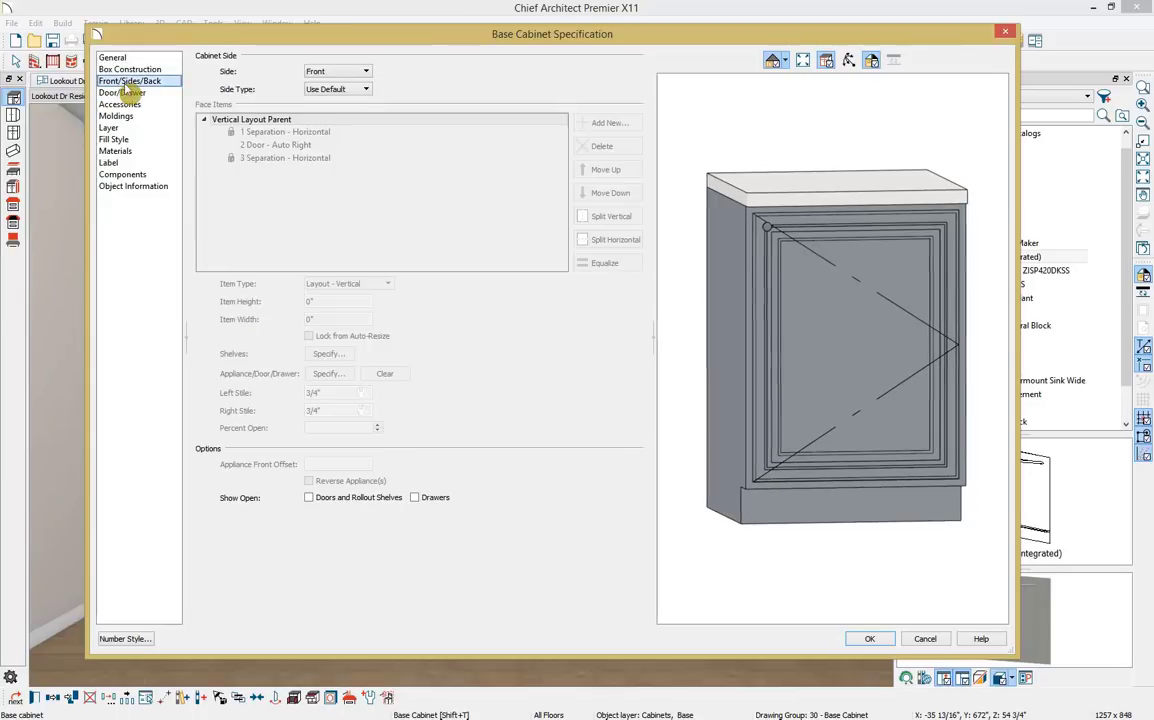
{"action": "left_click", "coordinate": [835, 340]}
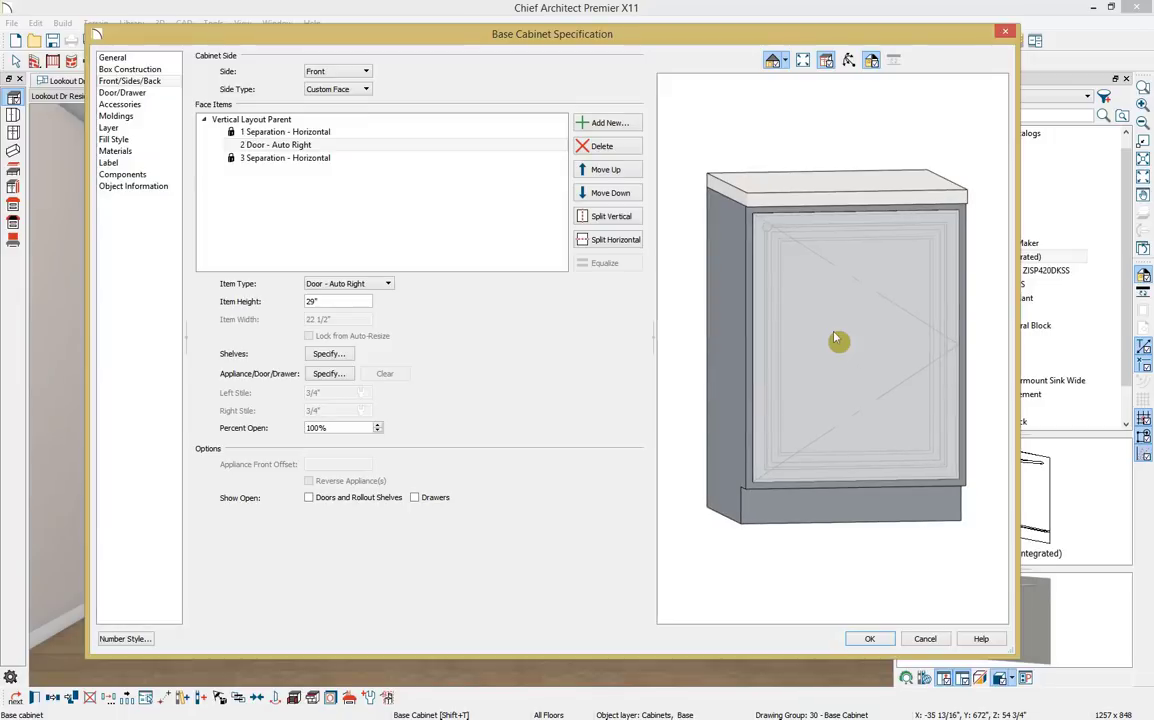
{"action": "left_click", "coordinate": [388, 285]}
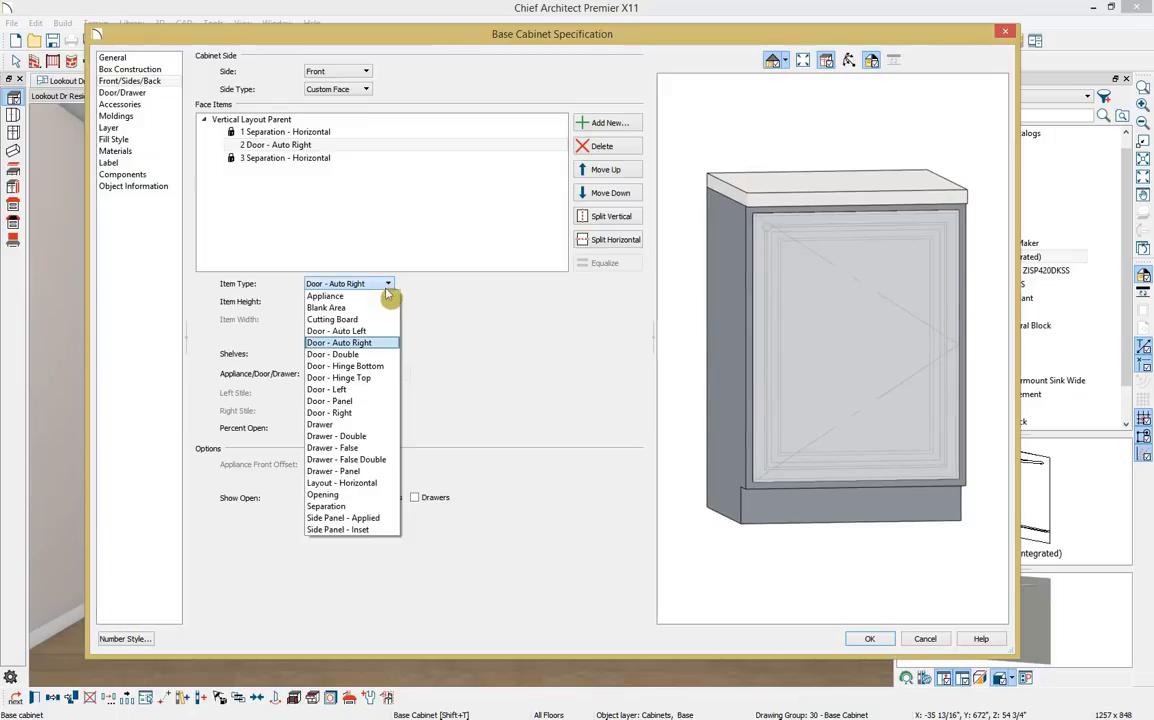
{"action": "left_click", "coordinate": [370, 425]}
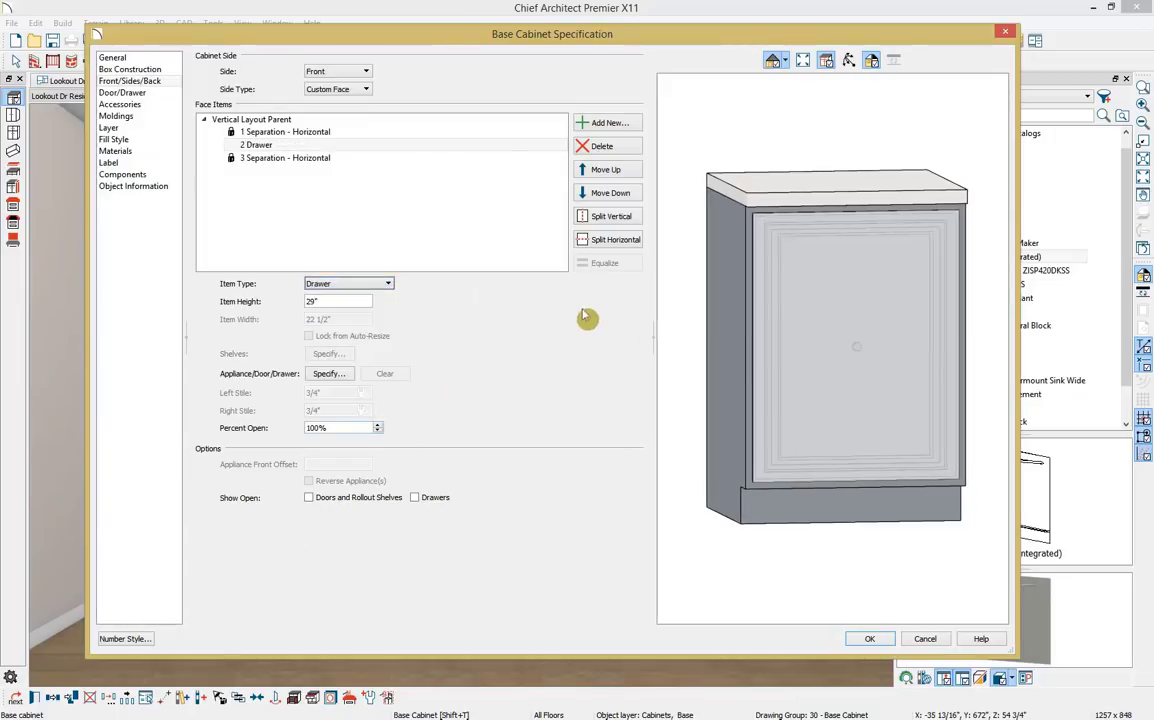
{"action": "left_click", "coordinate": [609, 248]}
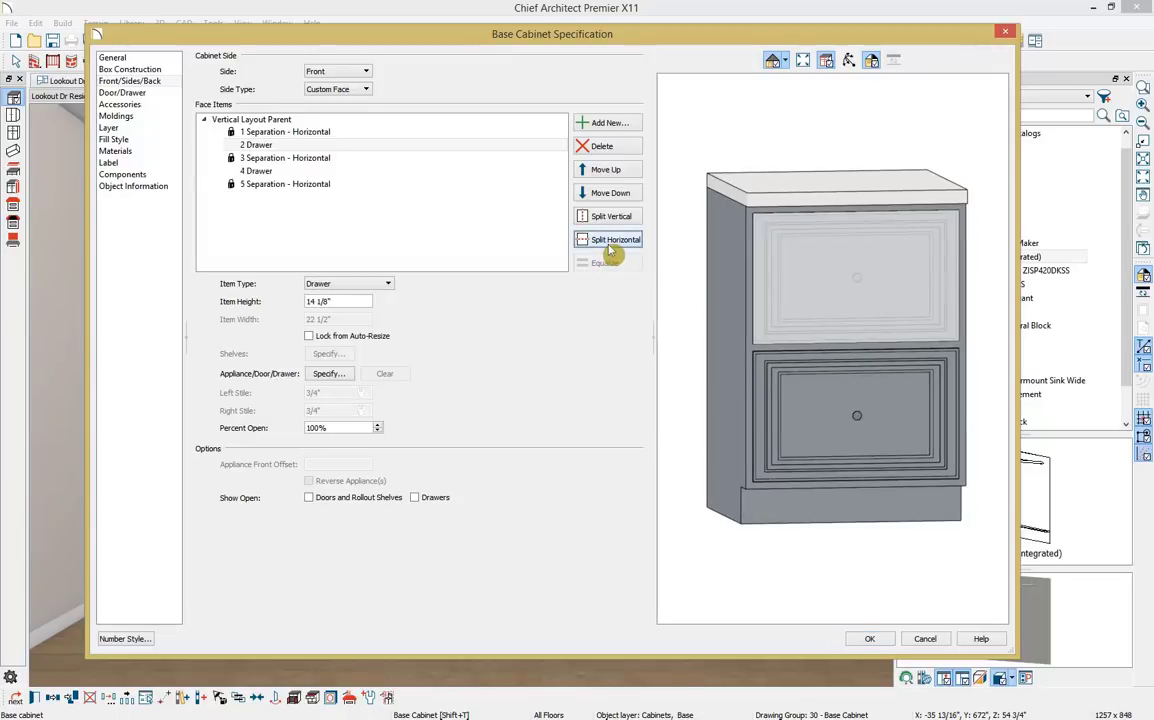
{"action": "left_click", "coordinate": [609, 242]}
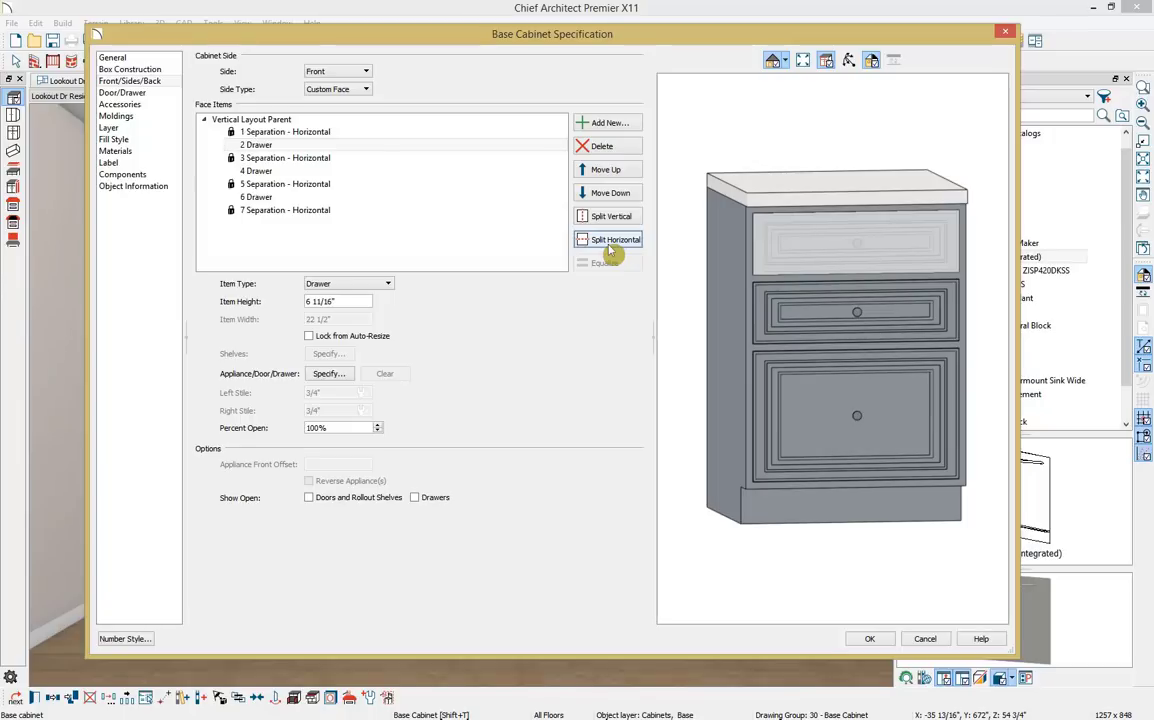
{"action": "left_click", "coordinate": [300, 124]}
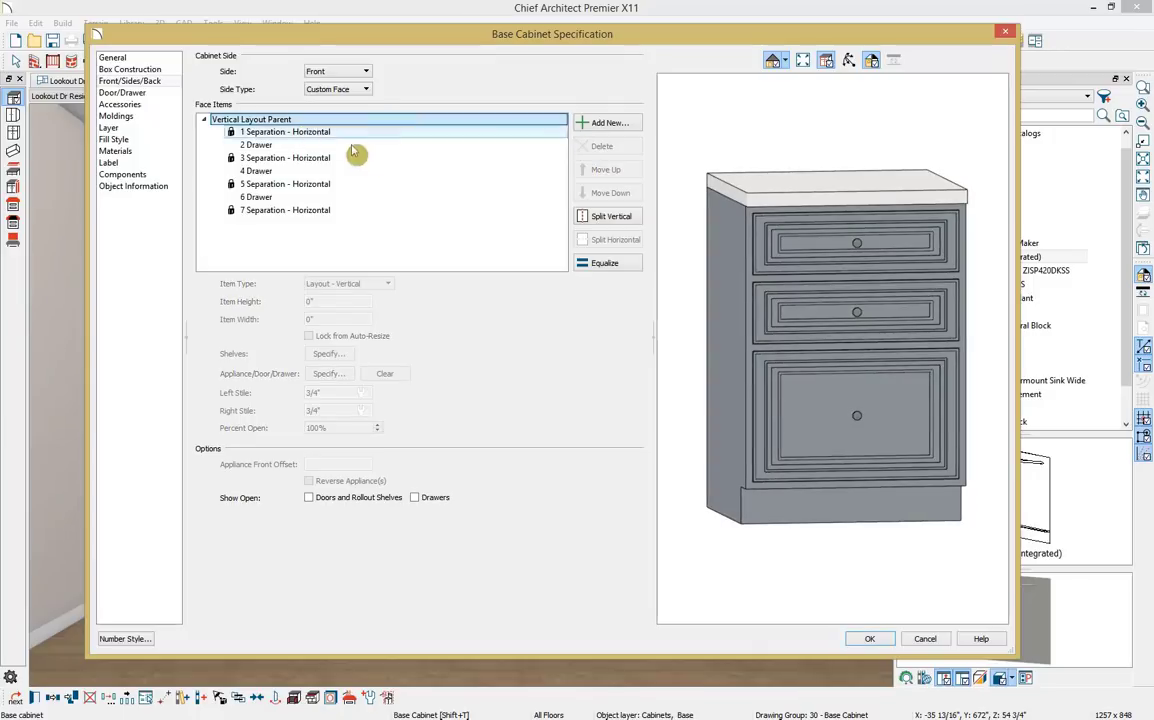
{"action": "left_click", "coordinate": [578, 264]}
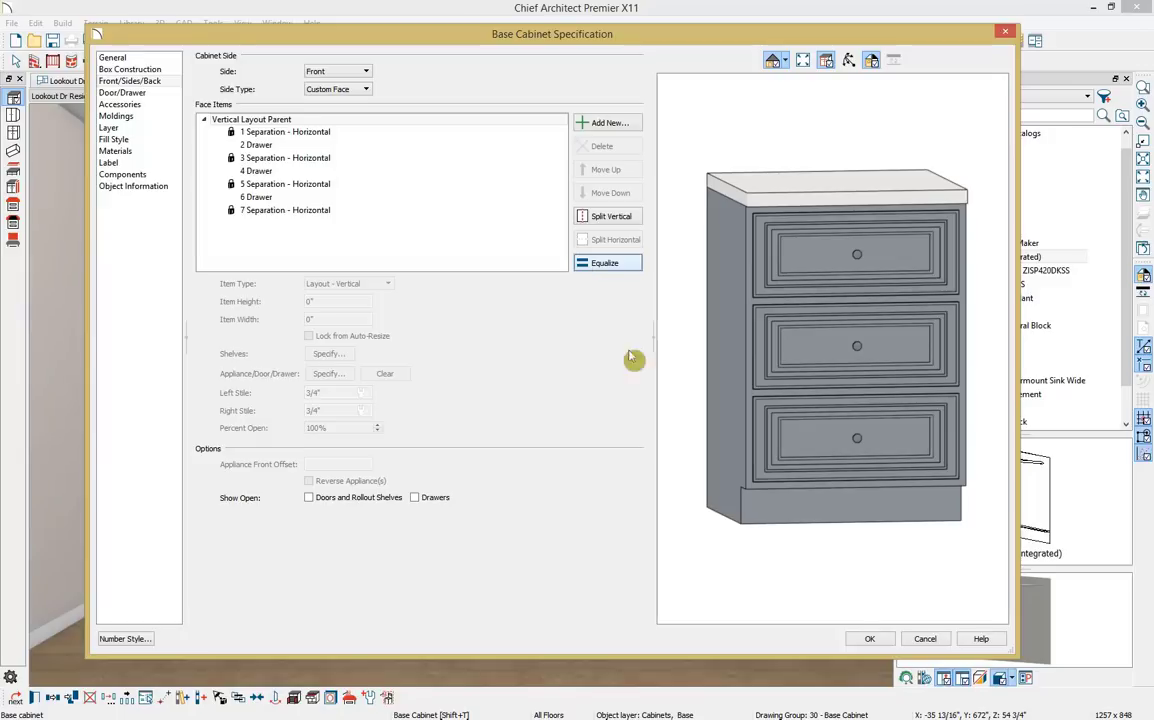
{"action": "left_click", "coordinate": [866, 638]}
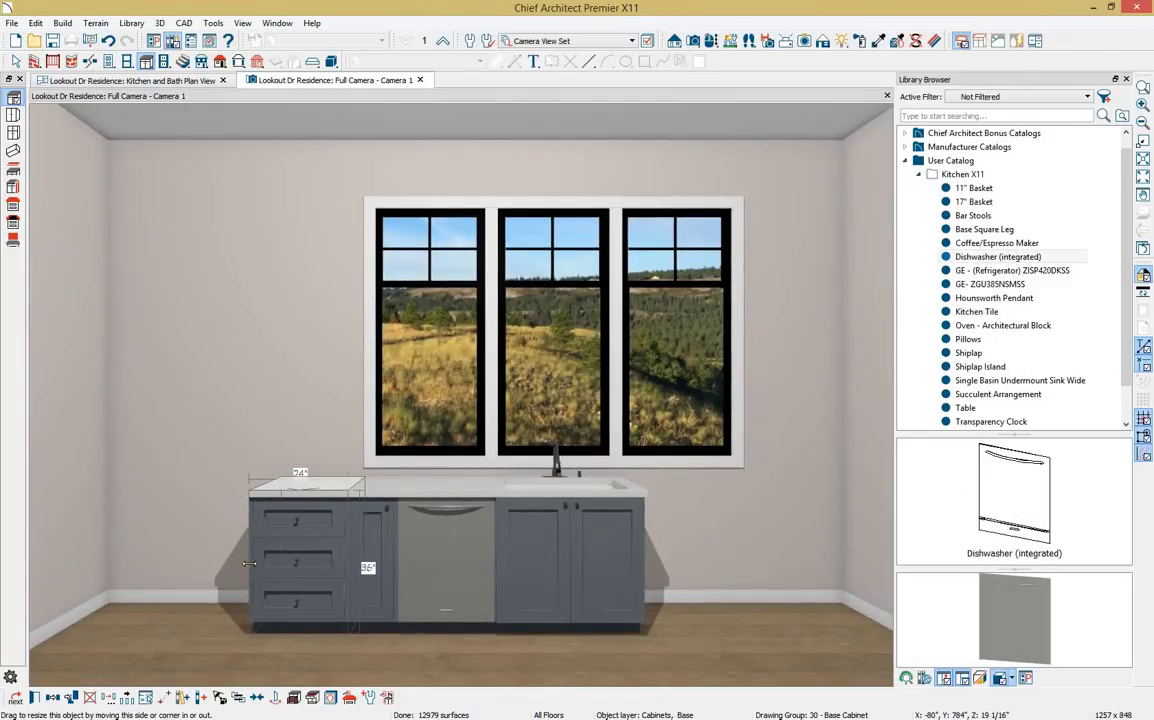
Widen the three-drawer cabinet to 27" and place a copy against the right side of the sink cabinet
{"action": "left_click_drag", "start_coordinate": [250, 564], "coordinate": [240, 563]}
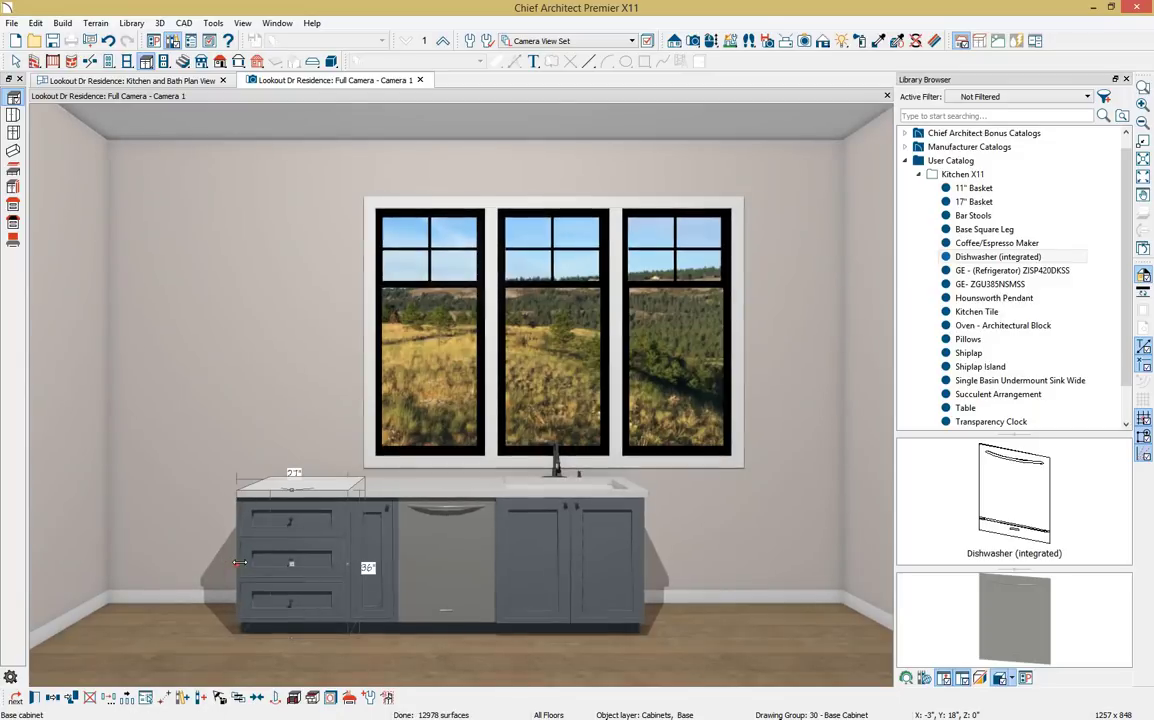
{"action": "left_click", "coordinate": [52, 697]}
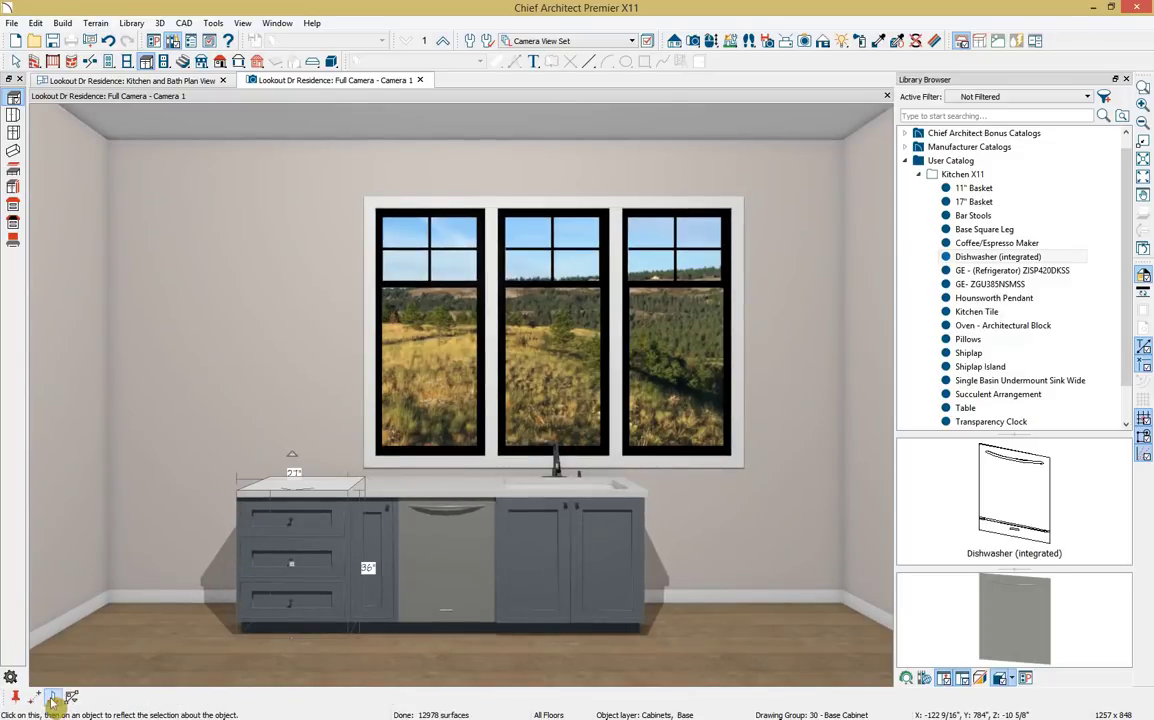
{"action": "left_click", "coordinate": [668, 568]}
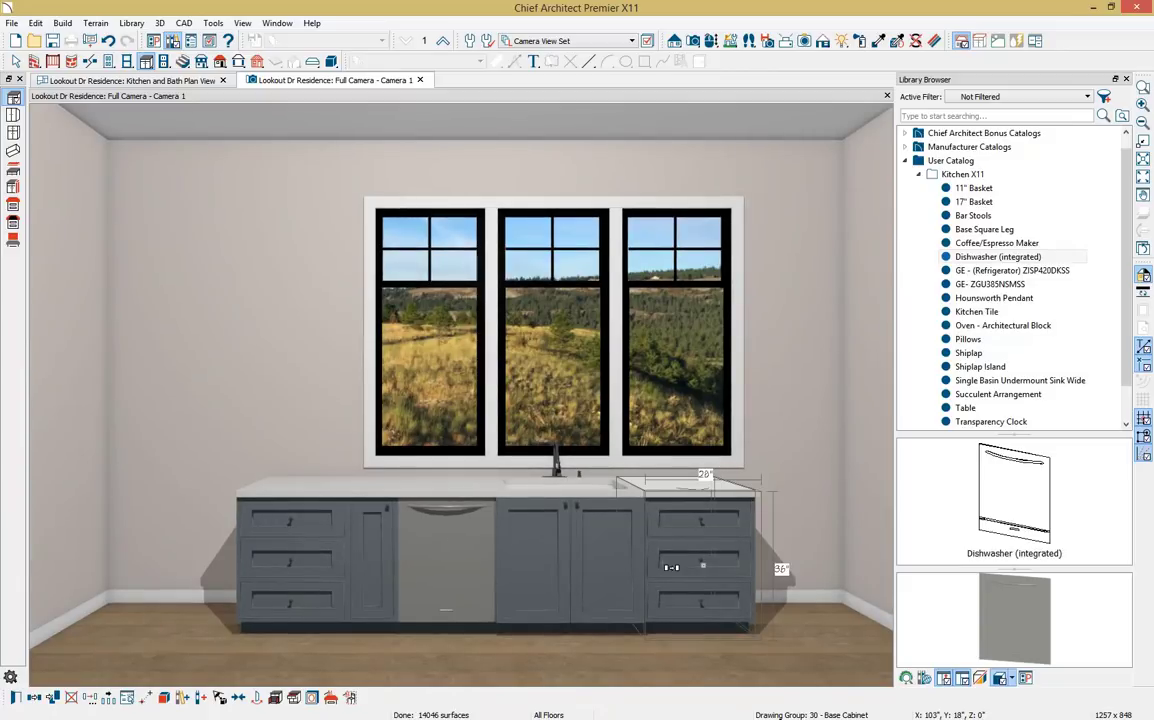
Copy the drawer cabinet right of the sink to its own right side and widen the new copy to 36"
{"action": "left_click", "coordinate": [35, 699]}
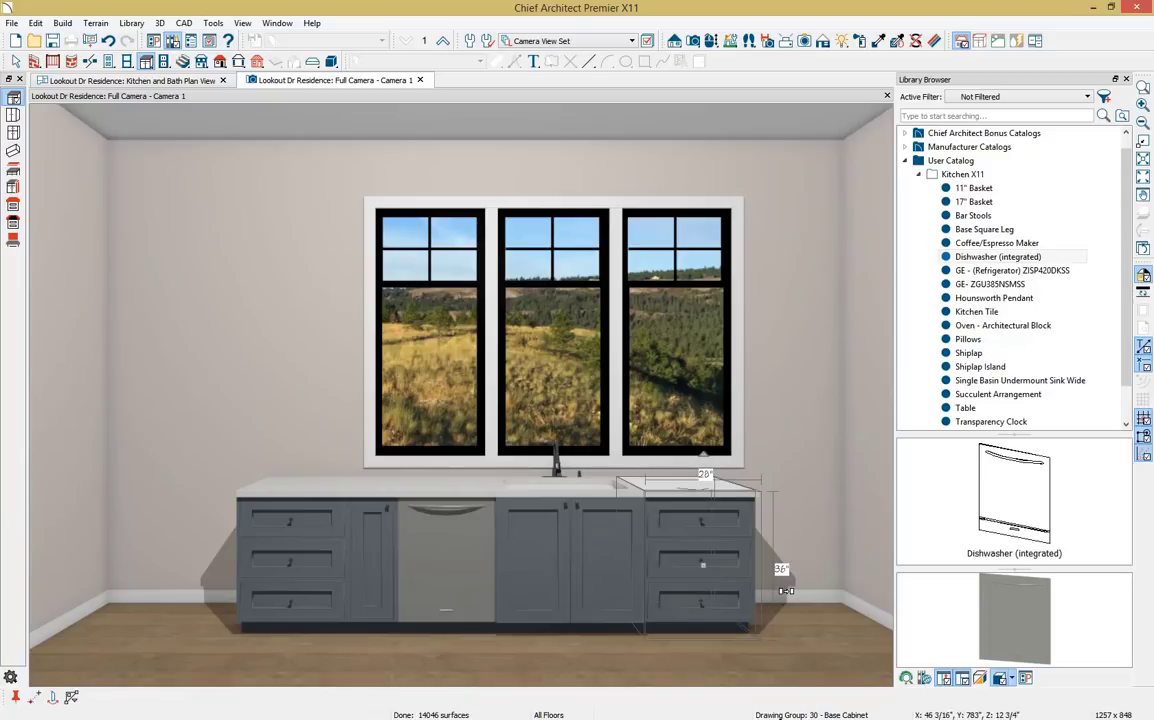
{"action": "left_click", "coordinate": [798, 576]}
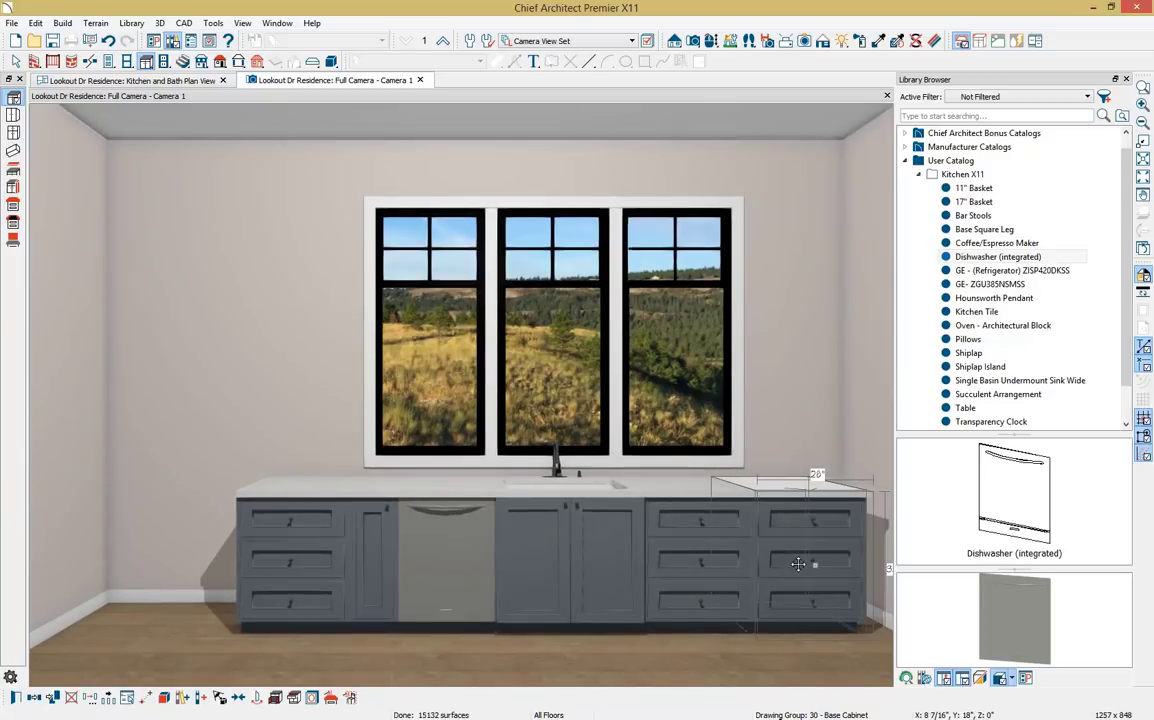
{"action": "left_click", "coordinate": [798, 564]}
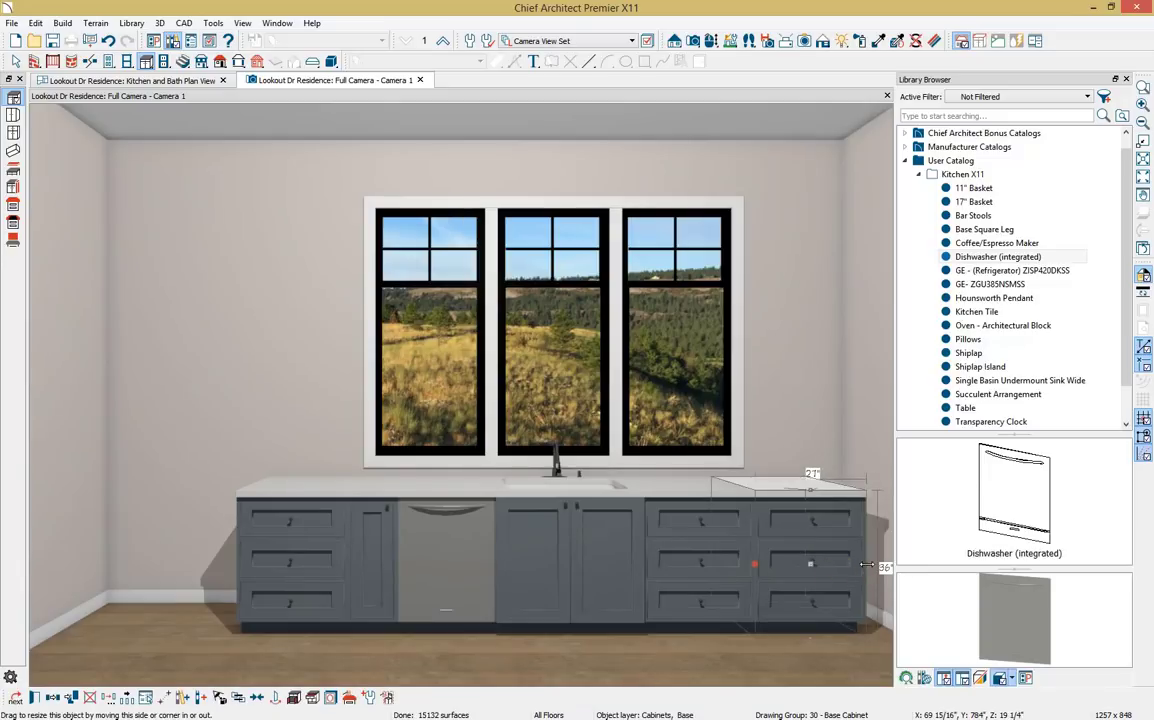
{"action": "left_click_drag", "start_coordinate": [865, 565], "coordinate": [899, 542]}
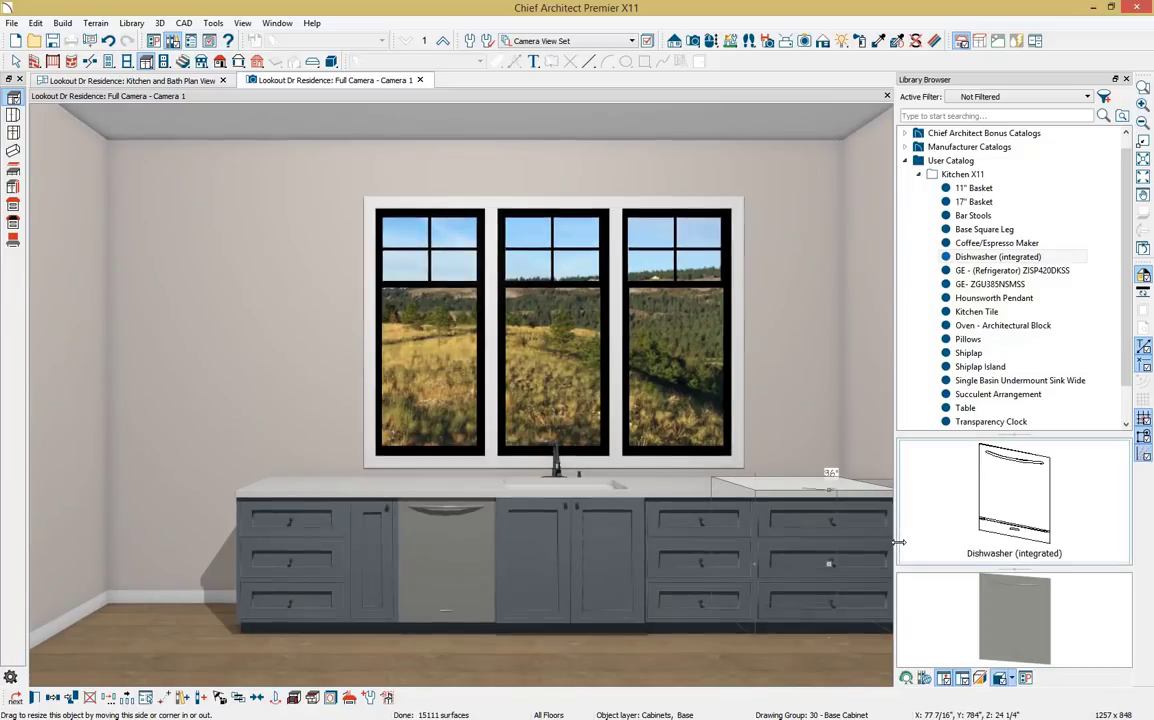
{"action": "left_click", "coordinate": [902, 550]}
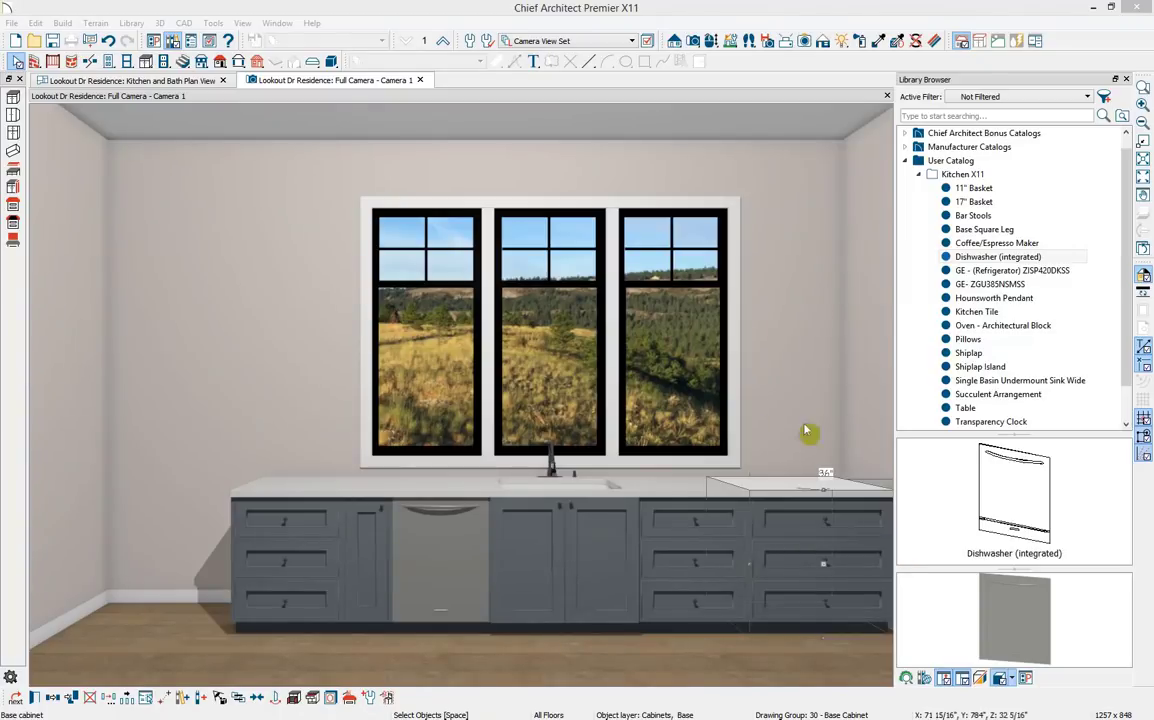
Return to the Kitchen and Bath plan view and create a wall elevation facing the sink wall
{"action": "left_click", "coordinate": [209, 83]}
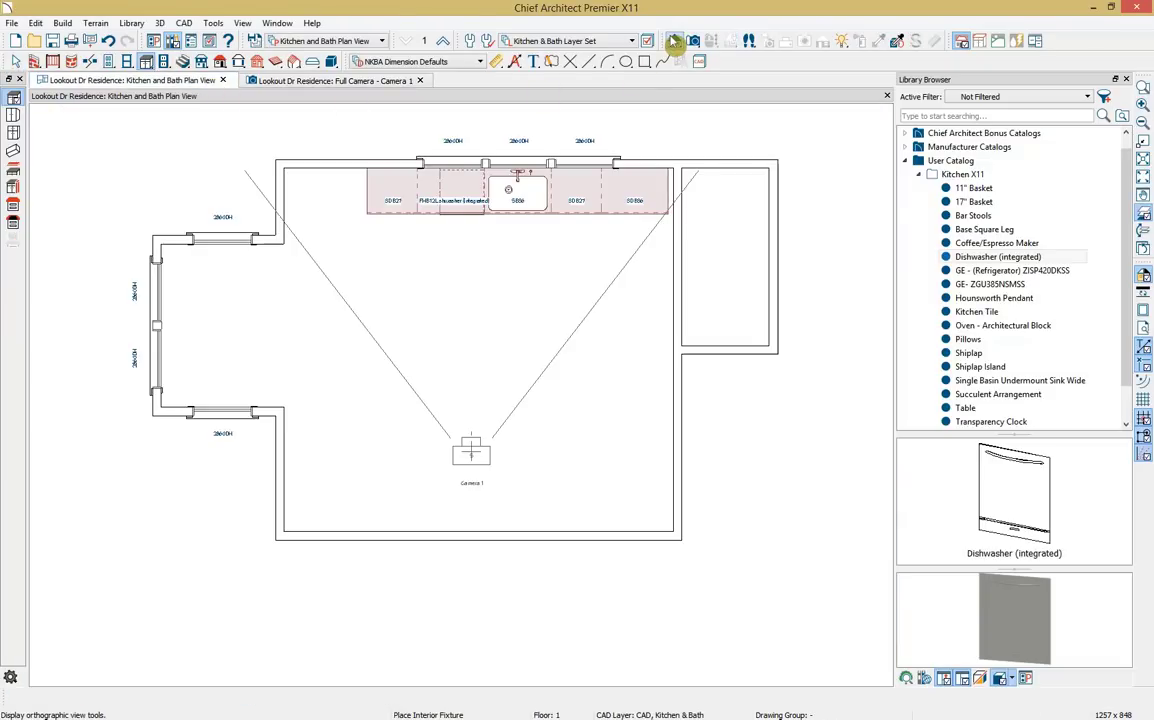
{"action": "left_click", "coordinate": [675, 42]}
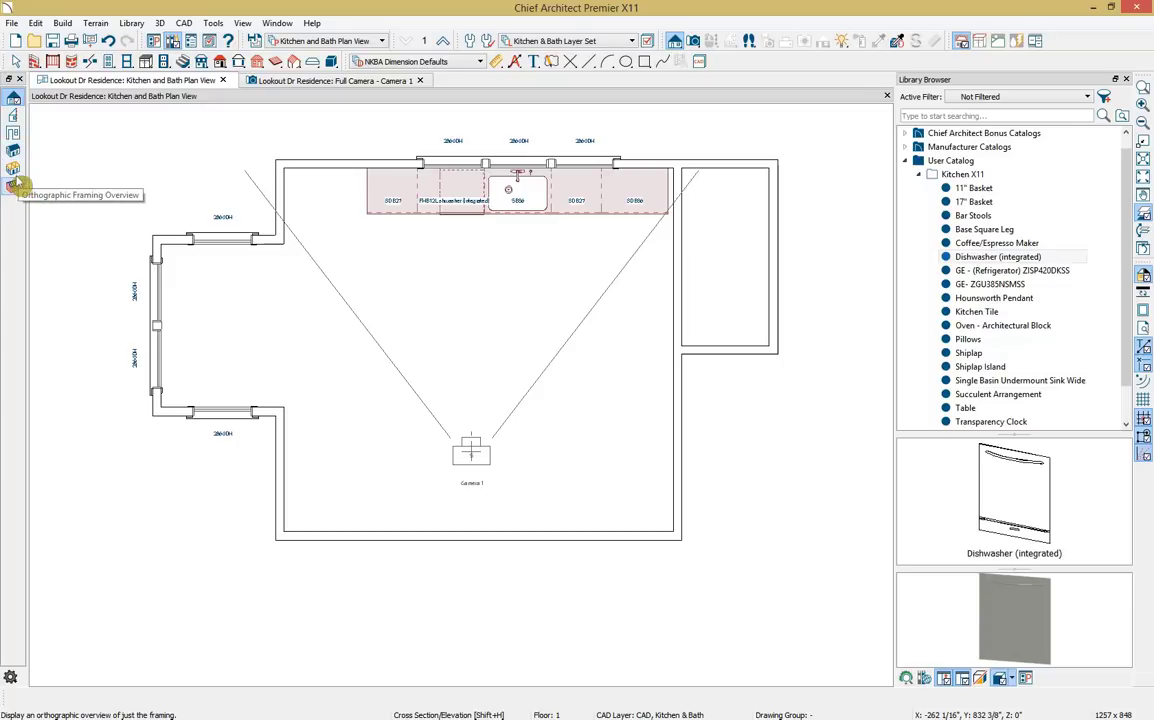
{"action": "left_click", "coordinate": [13, 135]}
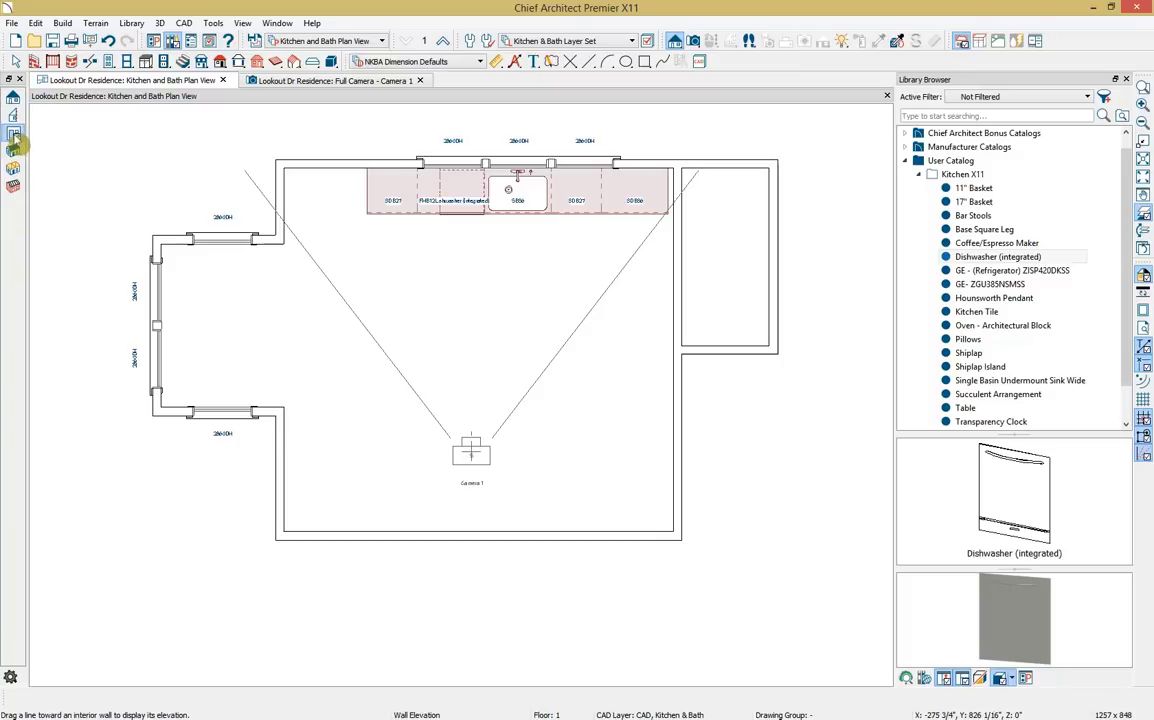
{"action": "left_click_drag", "start_coordinate": [516, 214], "coordinate": [514, 188]}
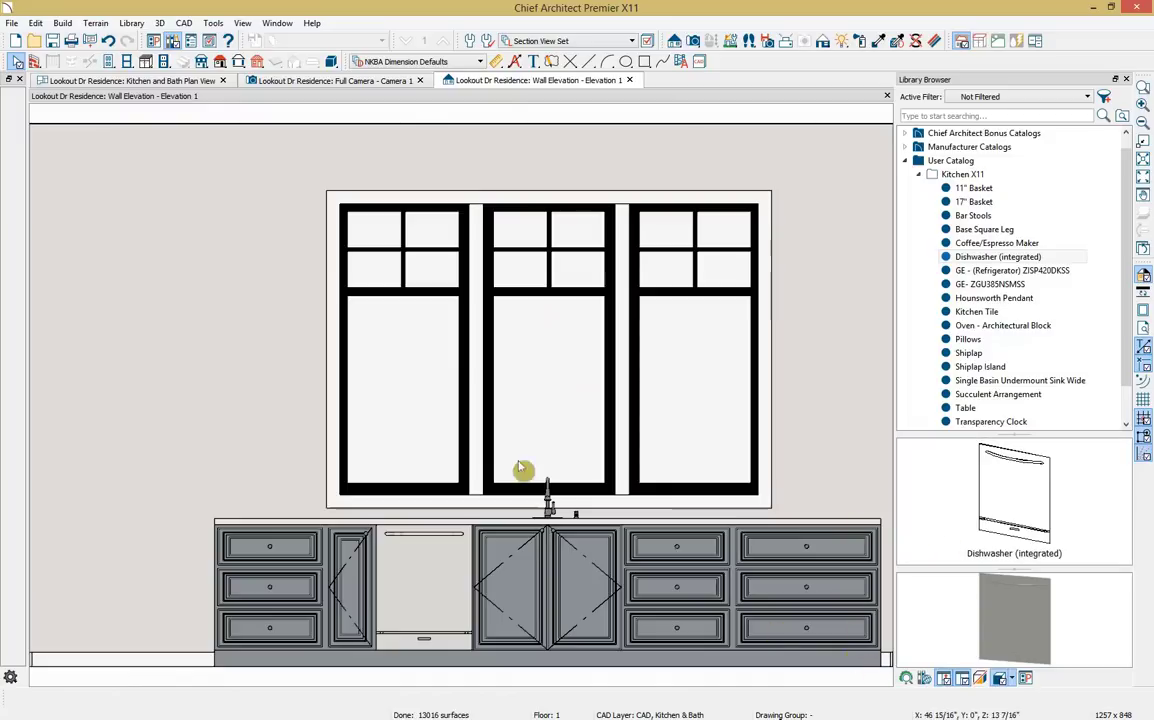
Add a base filler in the gap between the rightmost drawer cabinet and the adjoining wall
{"action": "left_click", "coordinate": [71, 28]}
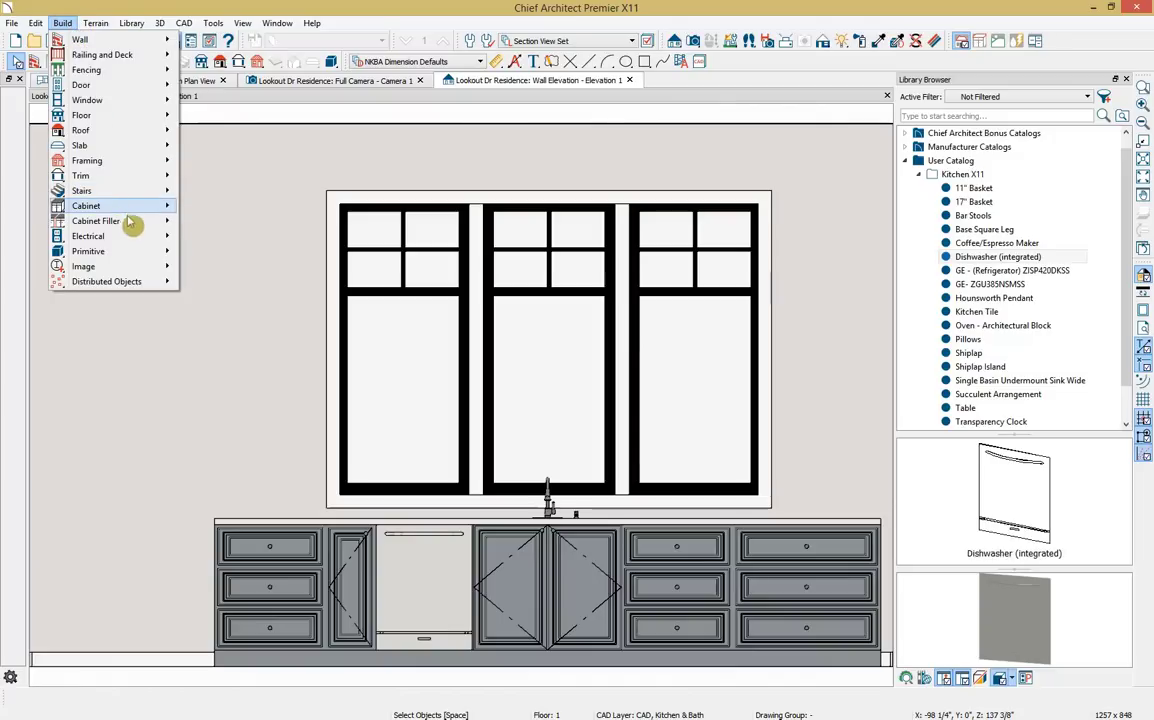
{"action": "mouse_move", "coordinate": [134, 226]}
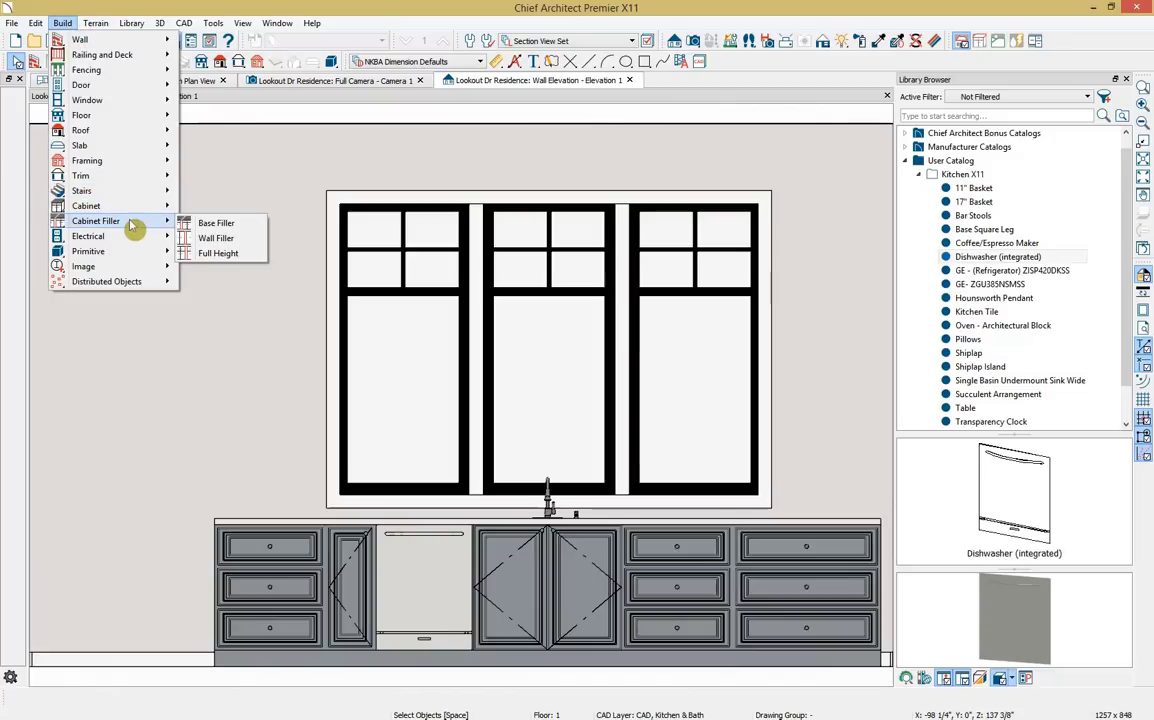
{"action": "left_click", "coordinate": [258, 226]}
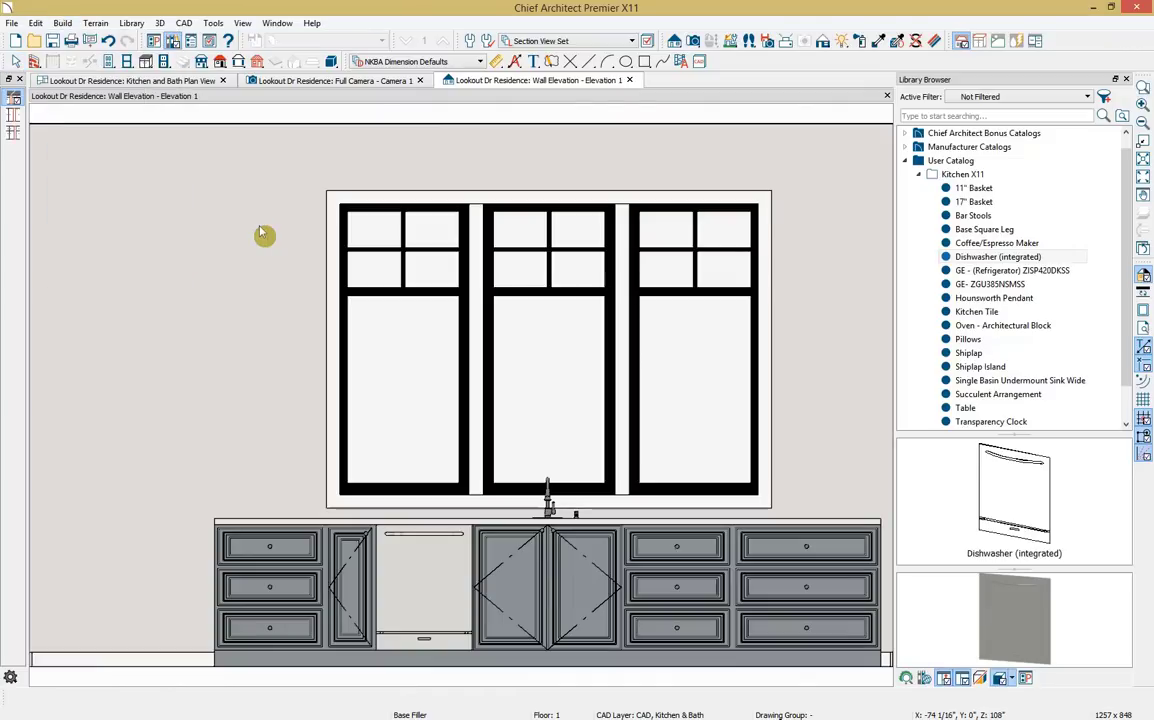
{"action": "left_click", "coordinate": [890, 569]}
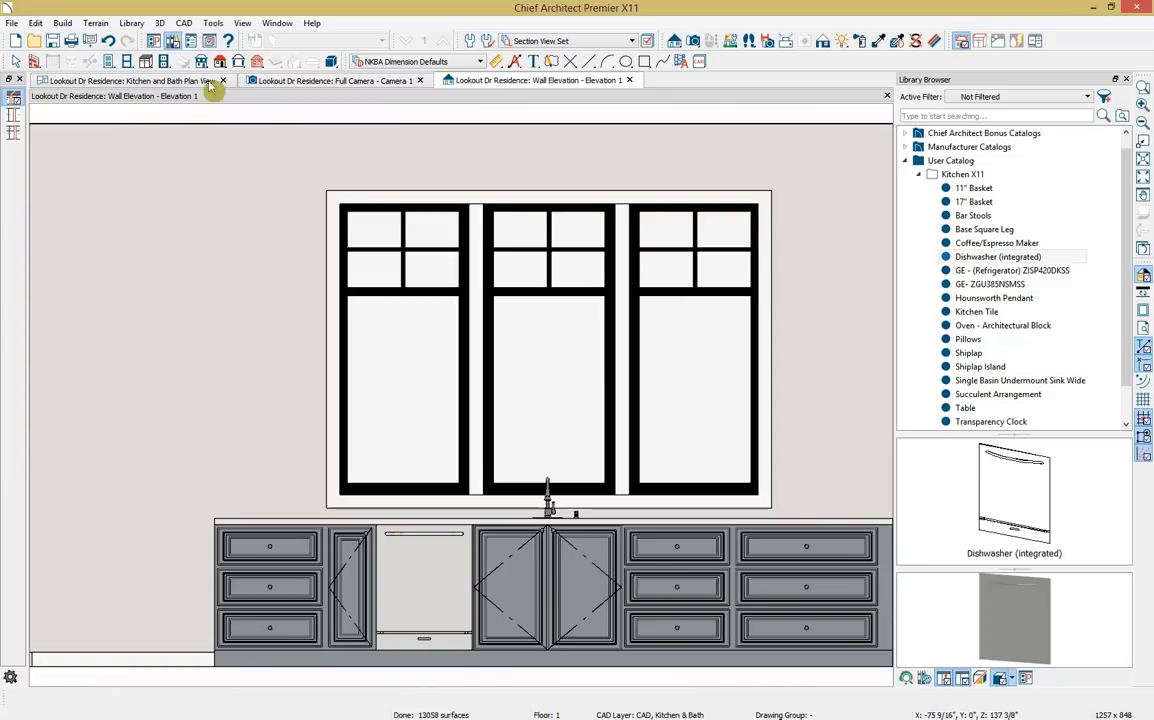
Place a cabinet partition on the wall just left of the leftmost base cabinet
{"action": "left_click", "coordinate": [159, 62]}
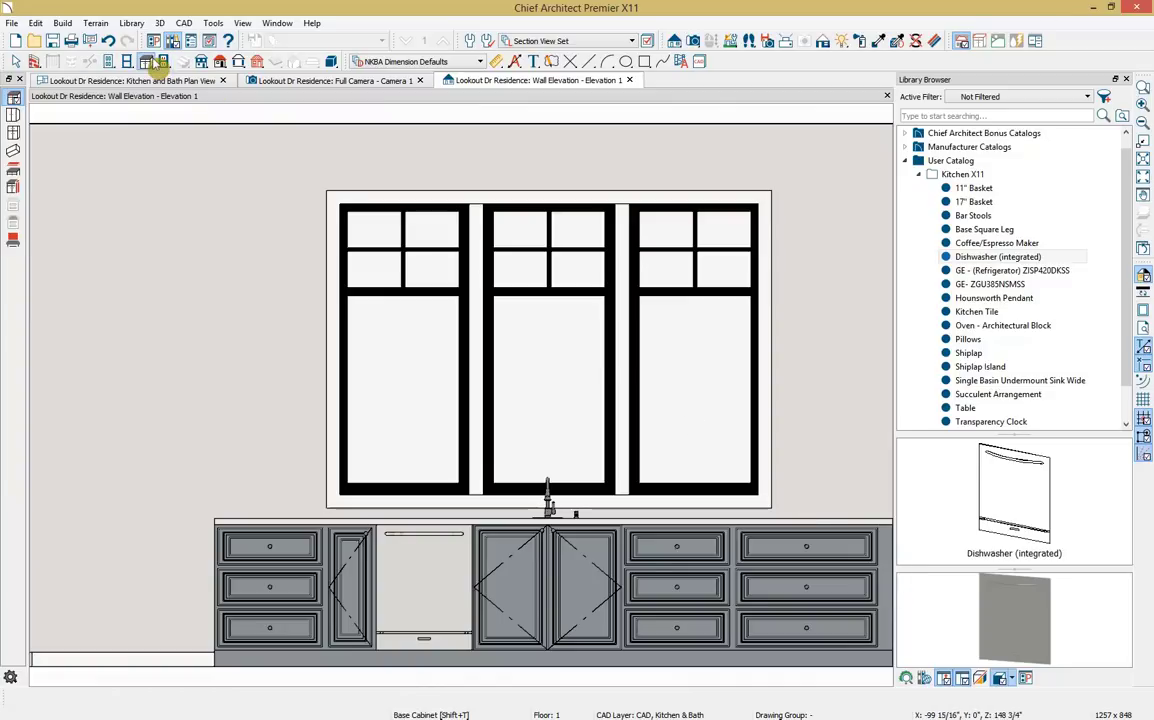
{"action": "left_click", "coordinate": [14, 189]}
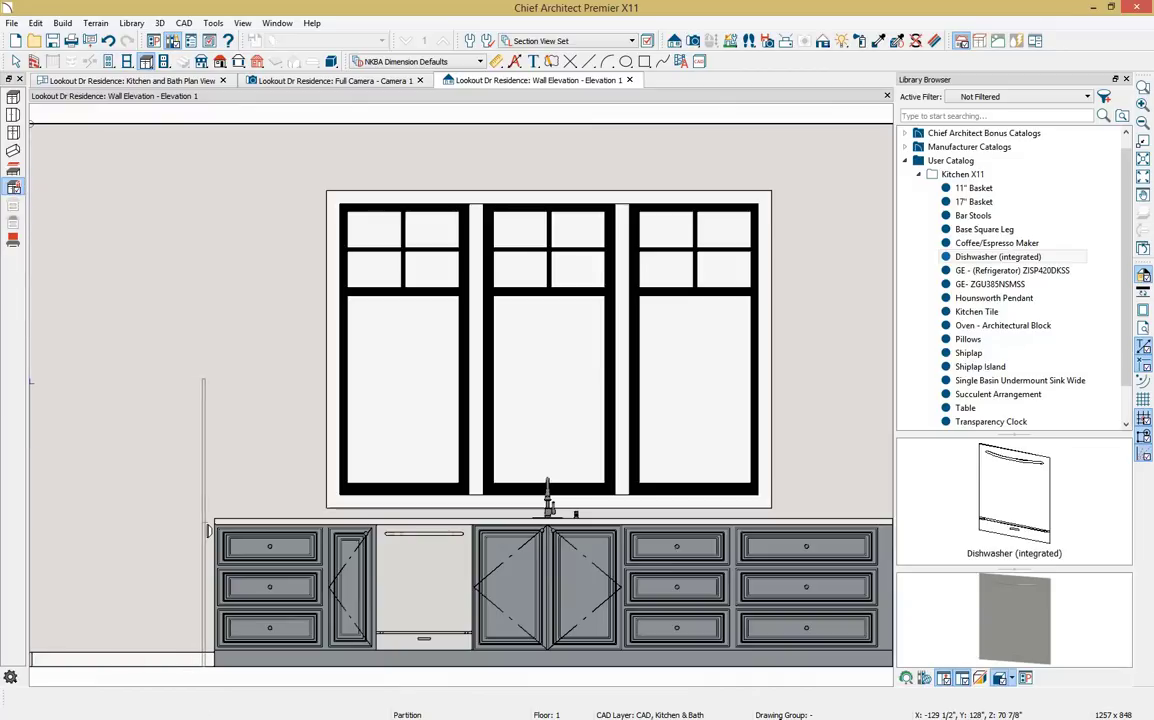
{"action": "left_click", "coordinate": [207, 527]}
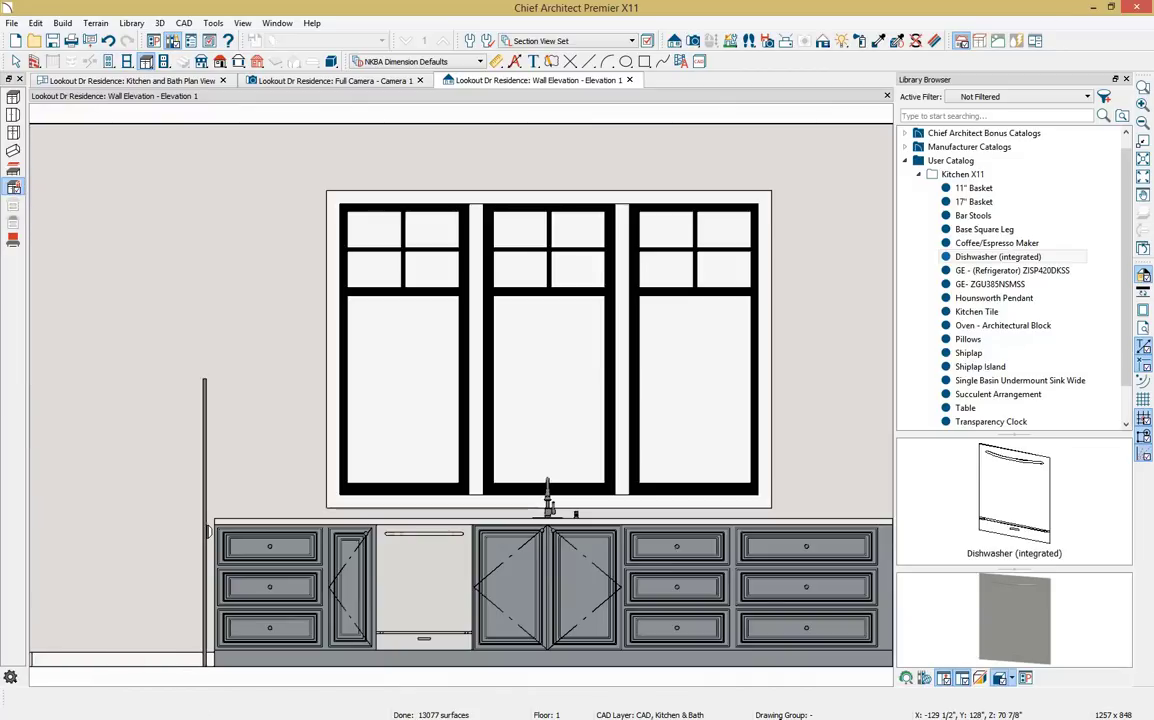
Size the partition to 1 1/2" wide, 84" high and 24" deep, and move it flush against the leftmost base cabinet
{"action": "double_click", "coordinate": [205, 515]}
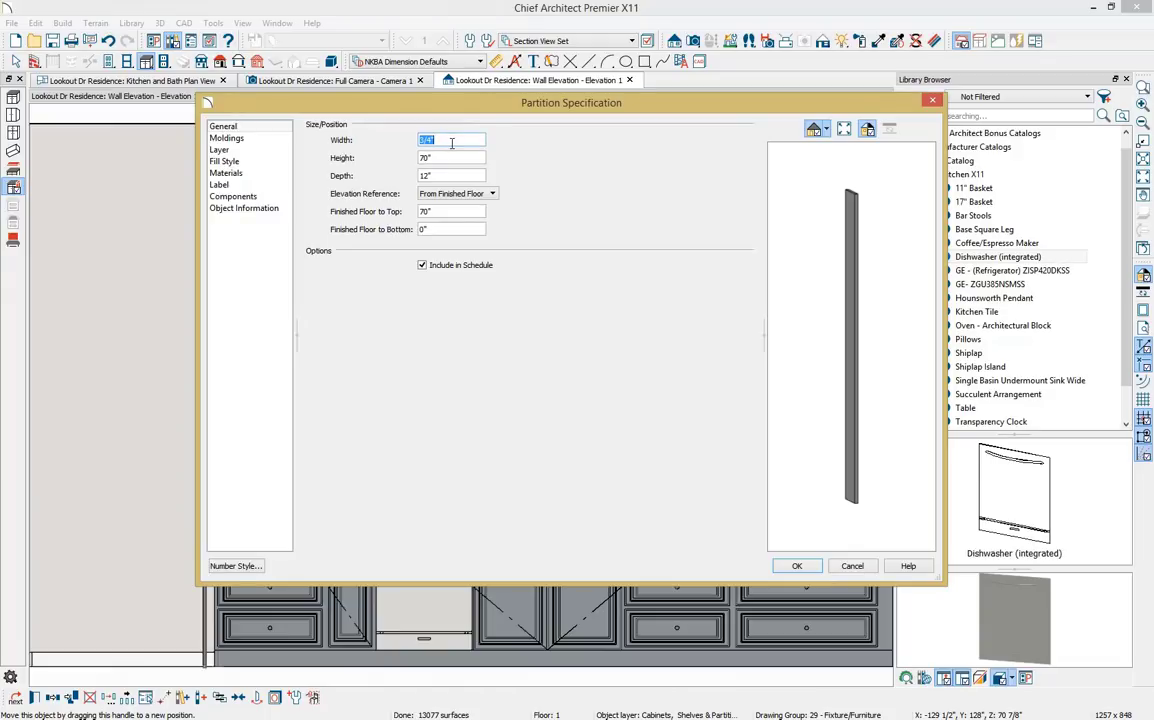
{"action": "type", "text": "1 1"}
{"action": "key", "text": "Tab"}
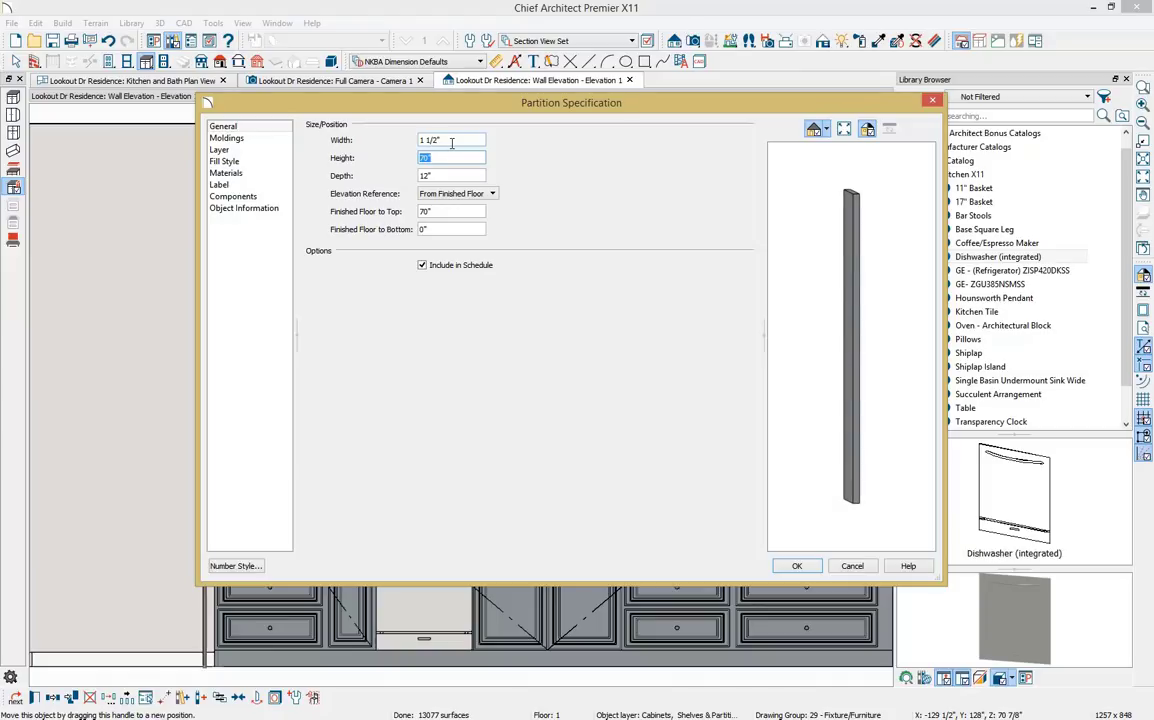
{"action": "type", "text": "84"}
{"action": "key", "text": "Tab"}
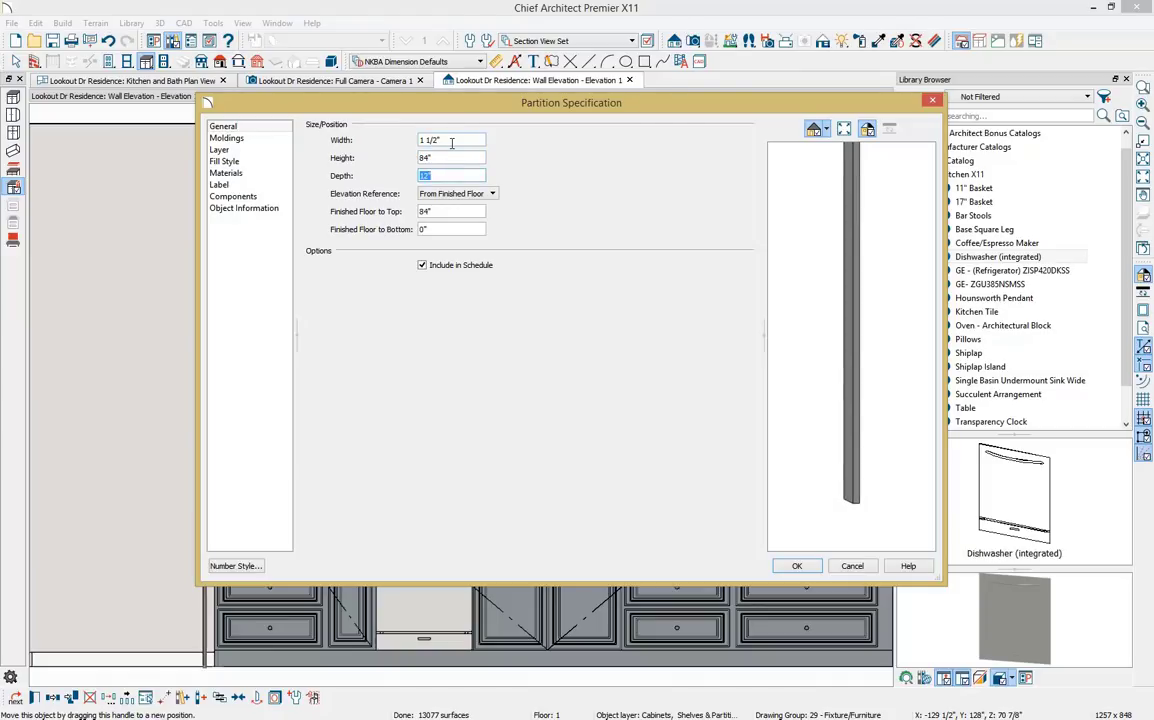
{"action": "type", "text": "24"}
{"action": "key", "text": "Tab"}
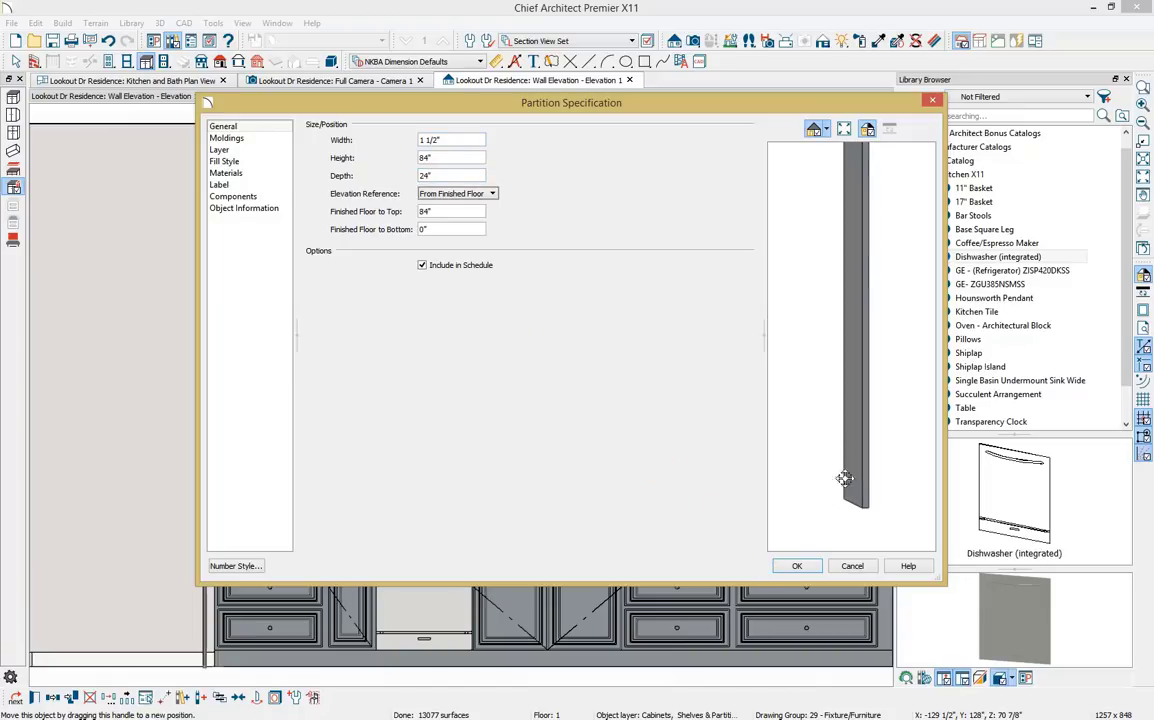
{"action": "left_click", "coordinate": [800, 566]}
{"action": "left_click", "coordinate": [203, 487]}
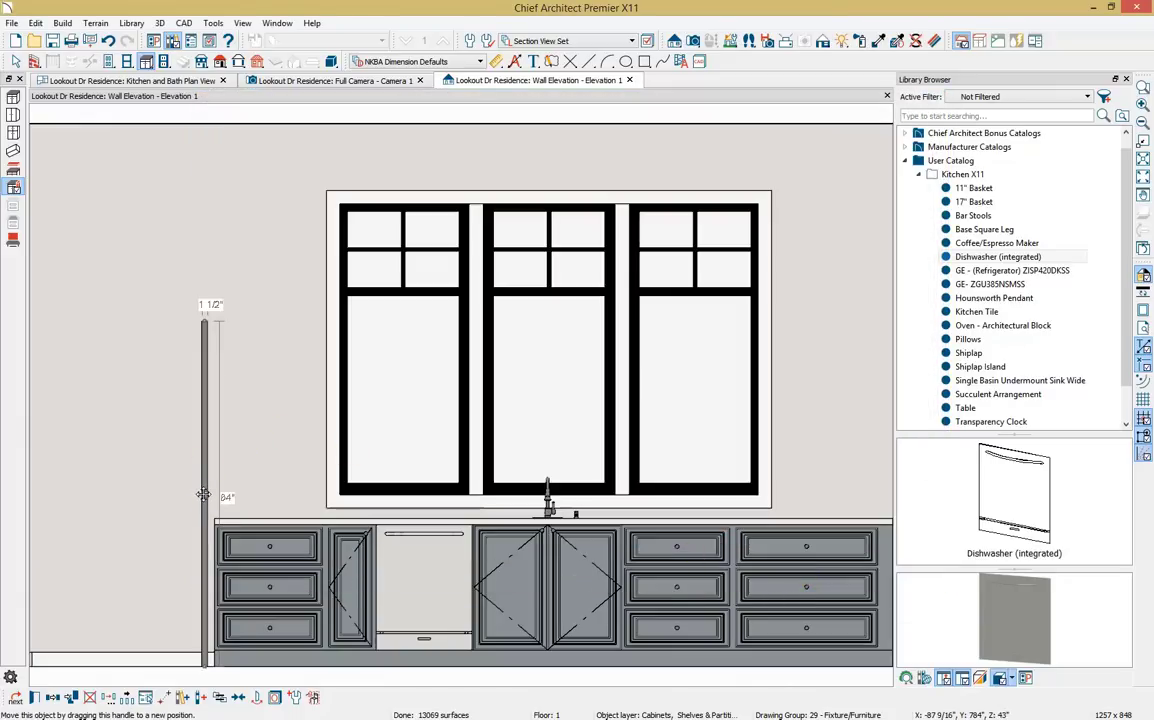
{"action": "left_click_drag", "start_coordinate": [210, 491], "coordinate": [212, 489]}
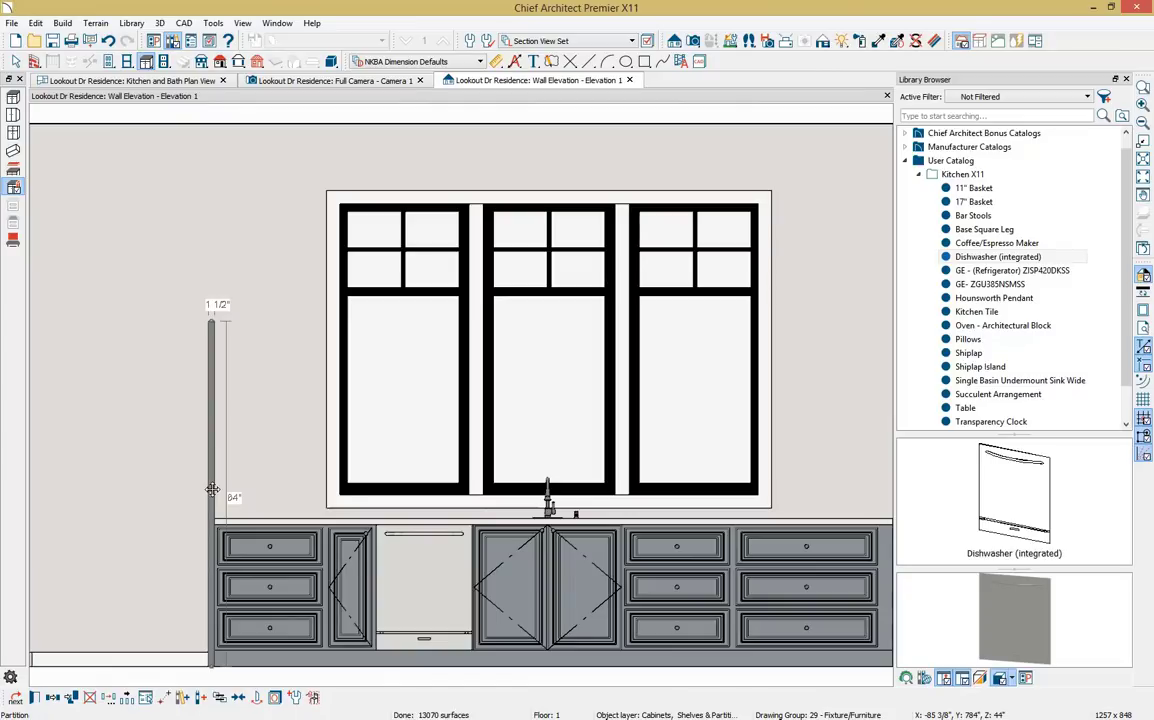
Place the GE ZISP420DKSS refrigerator from the user catalog left of the partition and move it snug against the partition
{"action": "left_click", "coordinate": [1045, 272]}
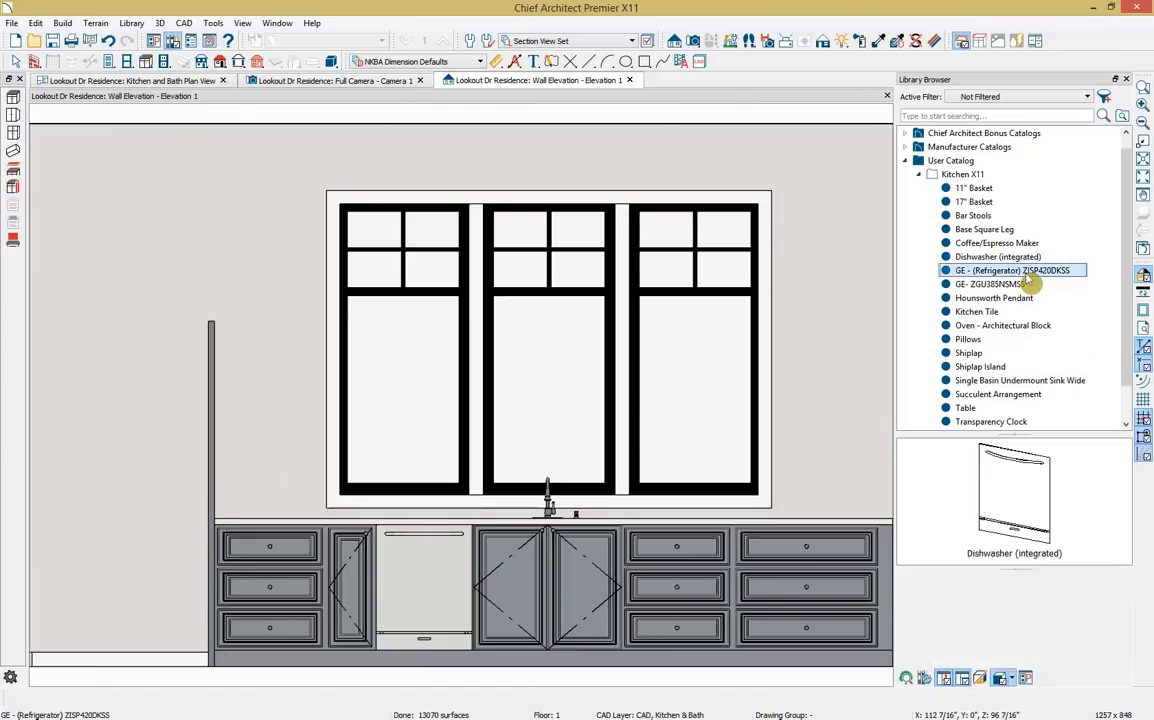
{"action": "left_click", "coordinate": [122, 418]}
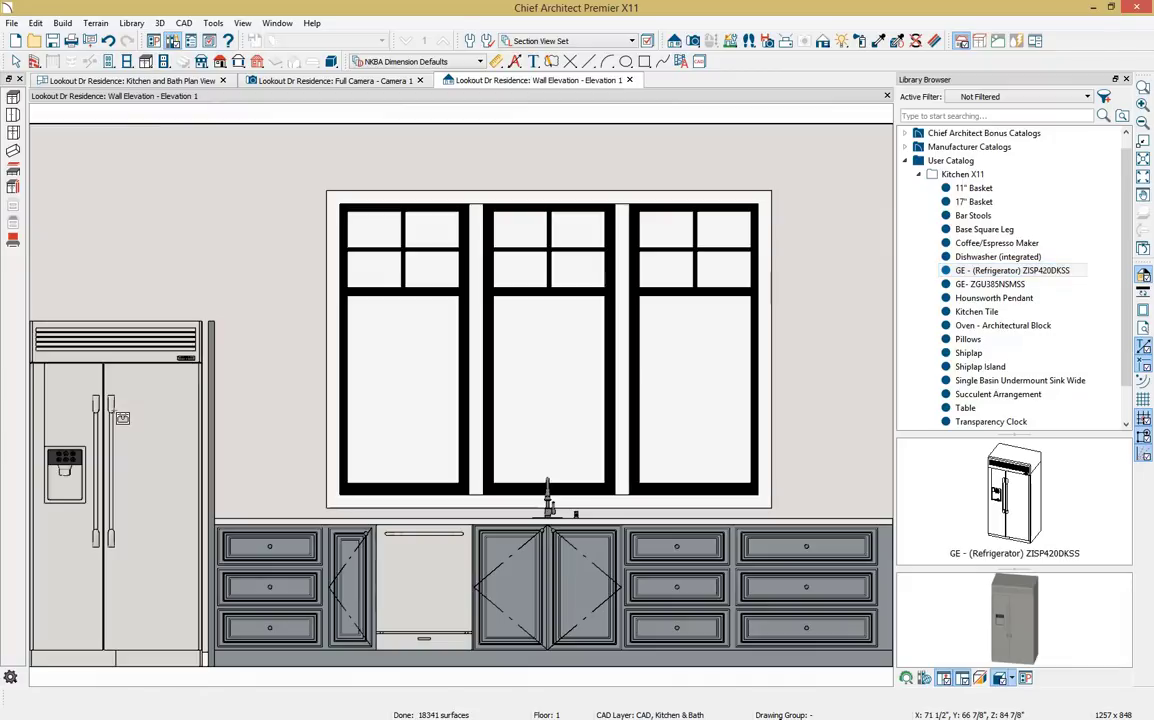
{"action": "key", "text": "space"}
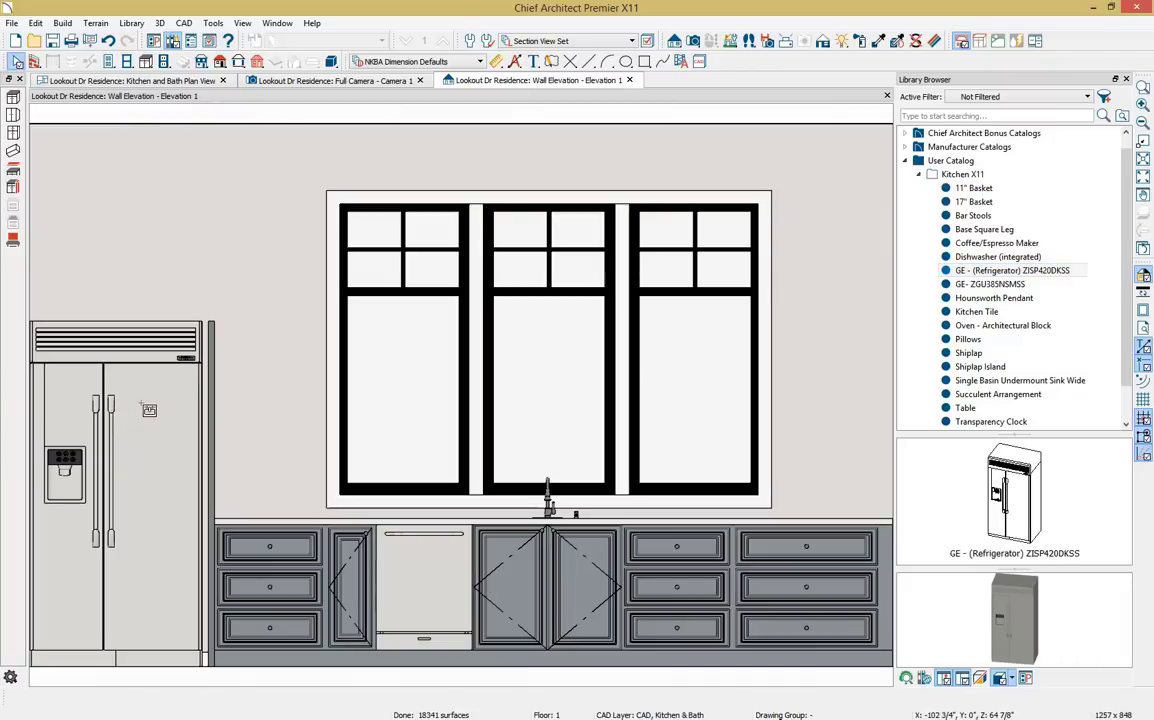
{"action": "left_click", "coordinate": [143, 410]}
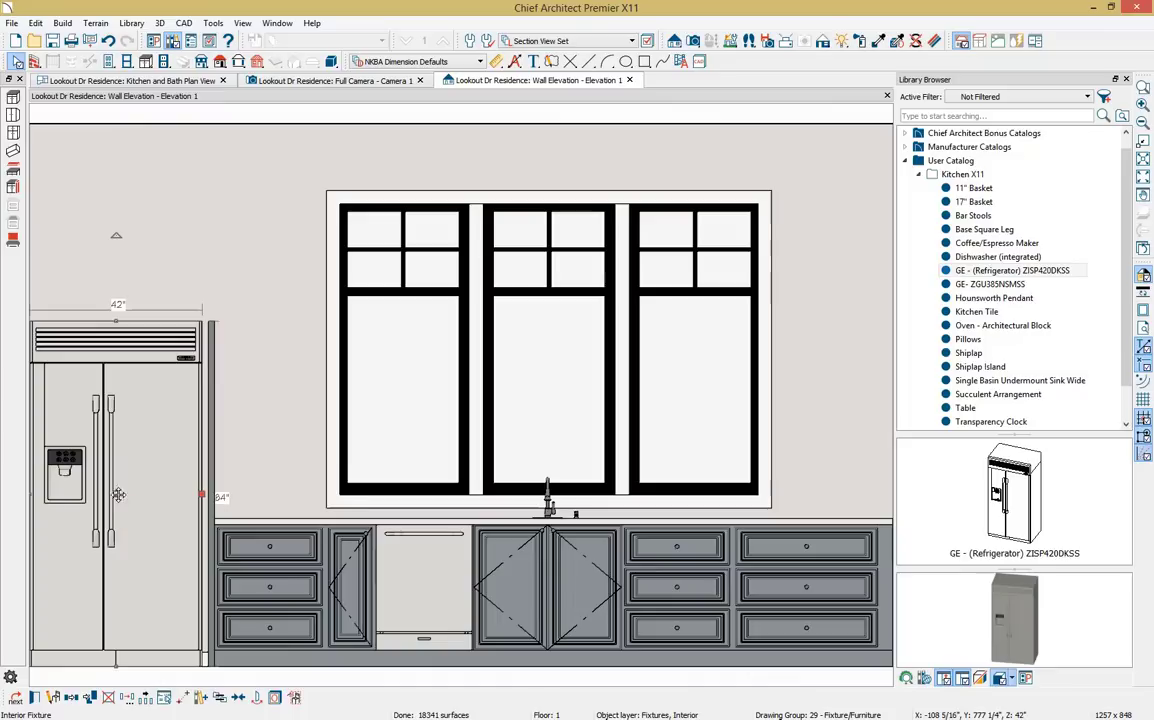
{"action": "left_click_drag", "start_coordinate": [118, 493], "coordinate": [124, 494]}
{"action": "left_click", "coordinate": [207, 495]}
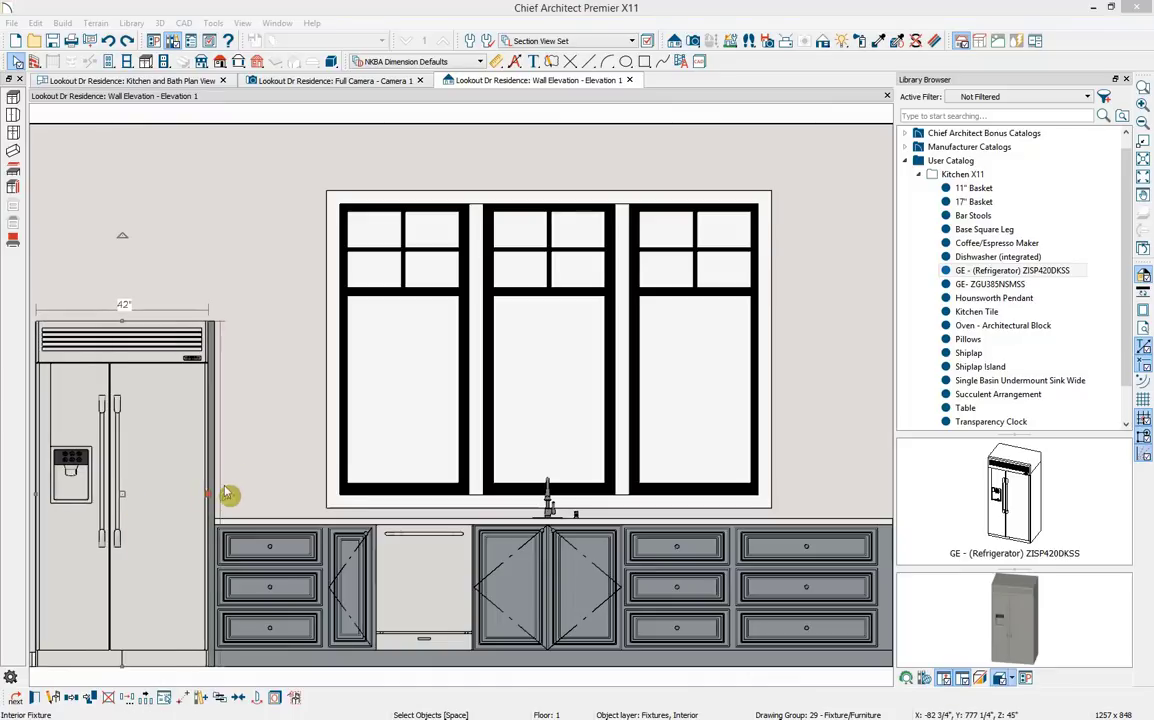
Copy the tall partition to the left side of the refrigerator
{"action": "left_click", "coordinate": [210, 482]}
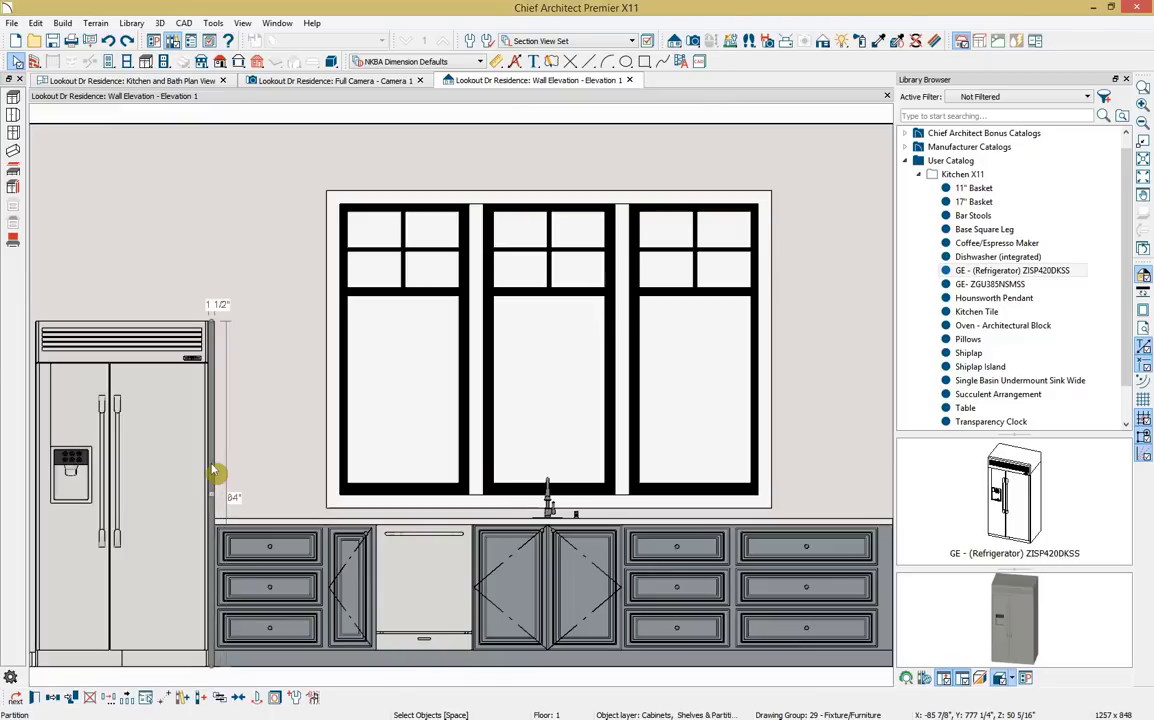
{"action": "left_click", "coordinate": [53, 697]}
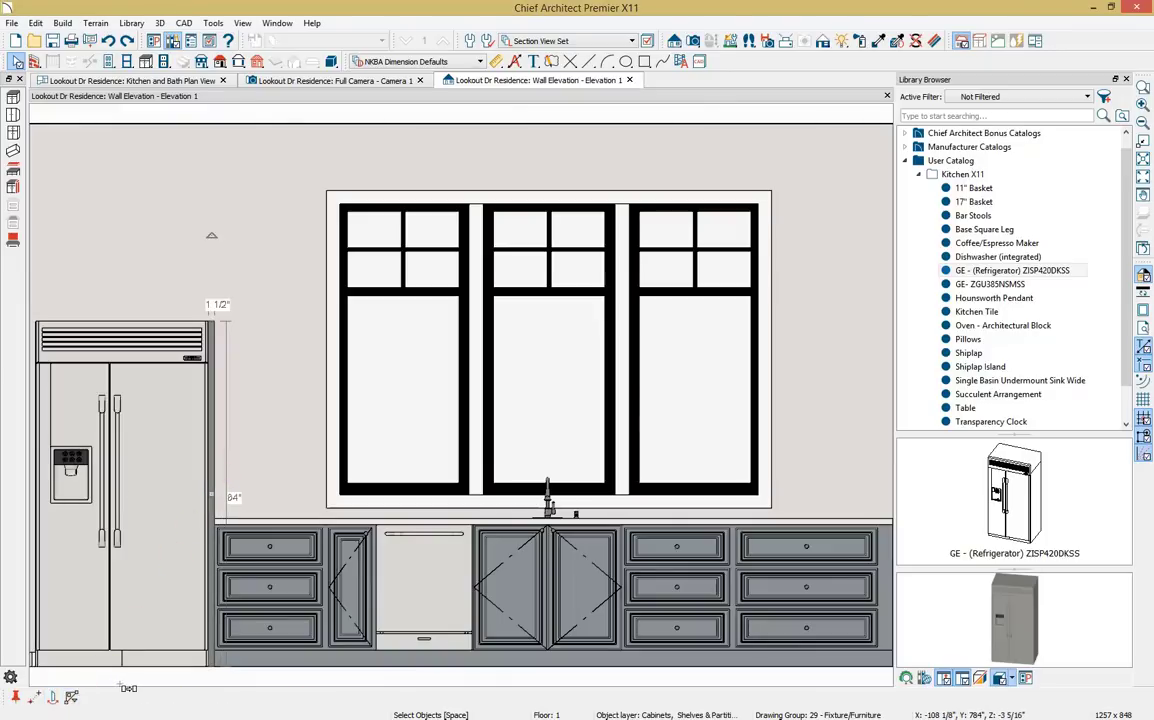
{"action": "left_click", "coordinate": [115, 618]}
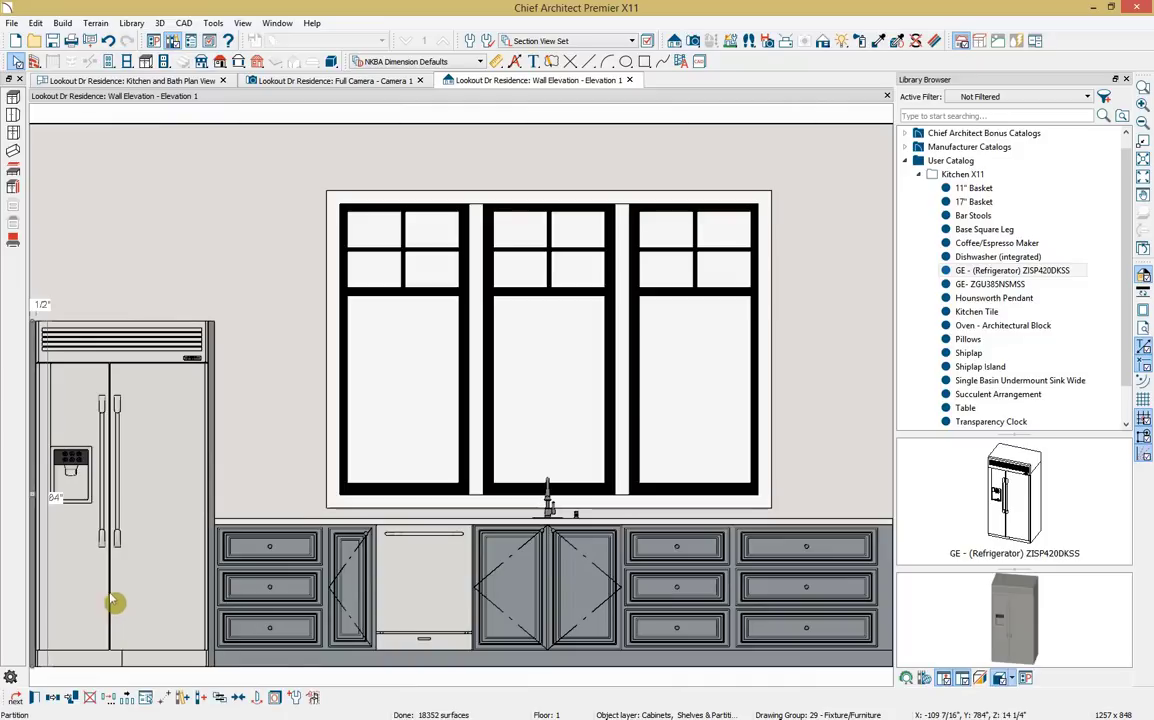
Place a wall cabinet above the refrigerator and make it 45" wide and 24" deep
{"action": "left_click", "coordinate": [14, 116]}
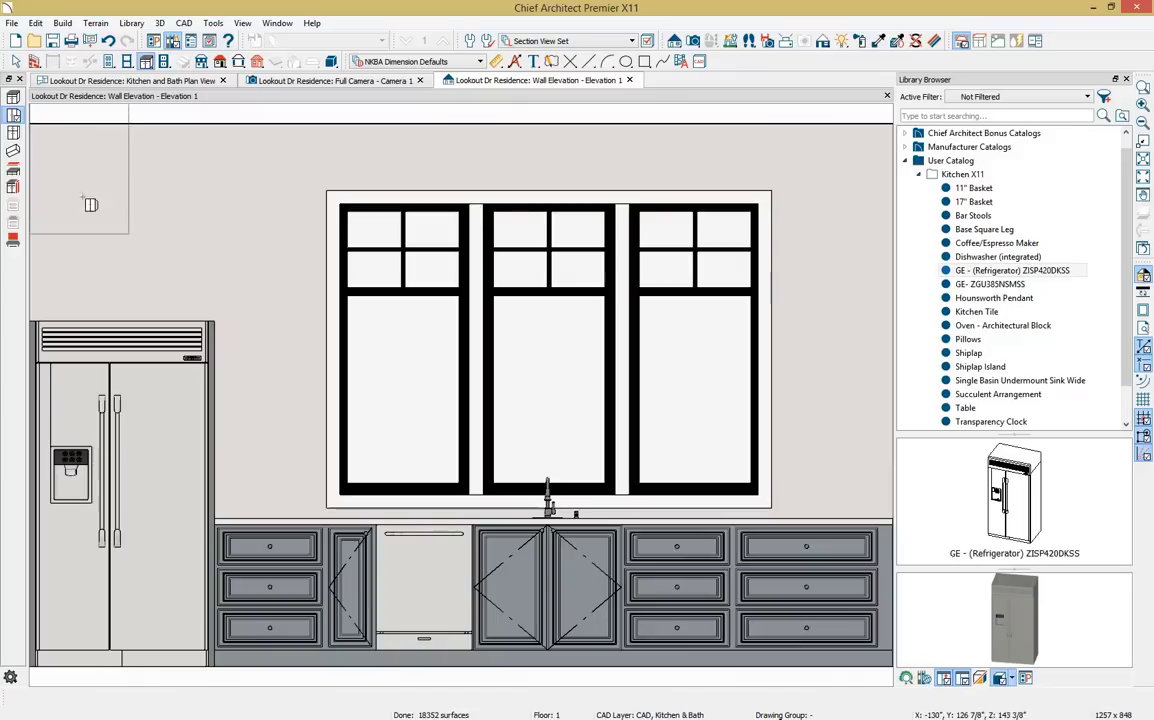
{"action": "left_click", "coordinate": [137, 251]}
{"action": "double_click", "coordinate": [137, 251]}
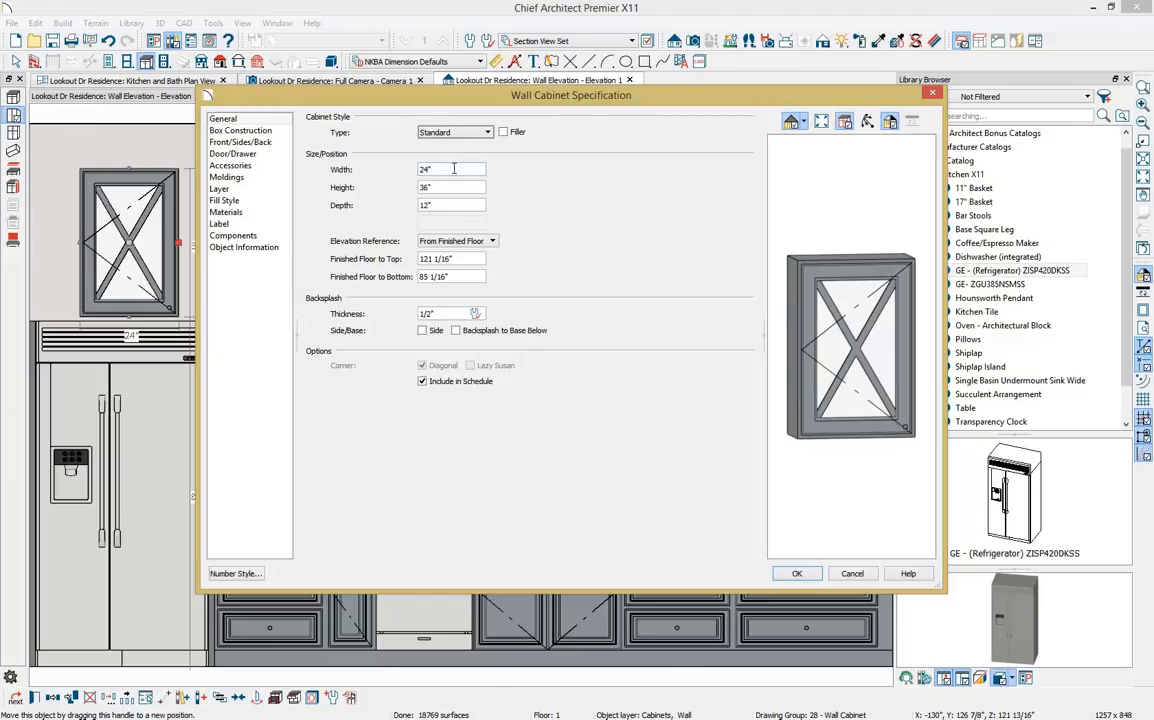
{"action": "left_click_drag", "start_coordinate": [451, 169], "coordinate": [408, 173]}
{"action": "type", "text": "45"}
{"action": "key", "text": "Tab"}
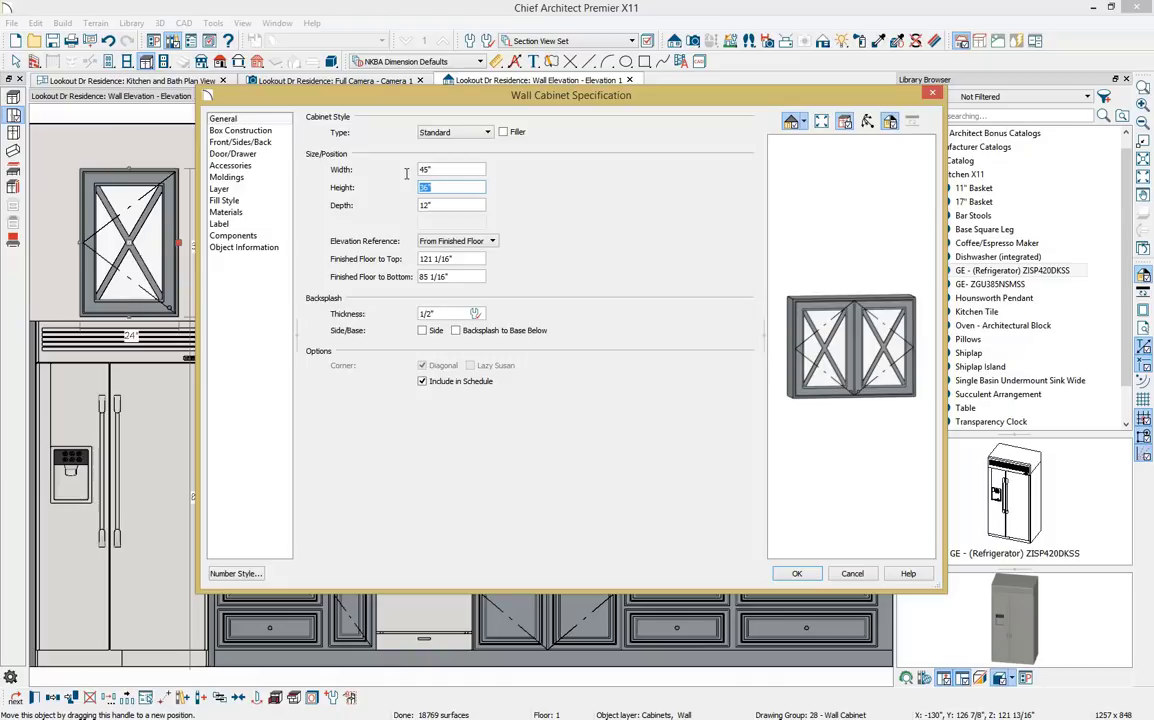
{"action": "key", "text": "Tab"}
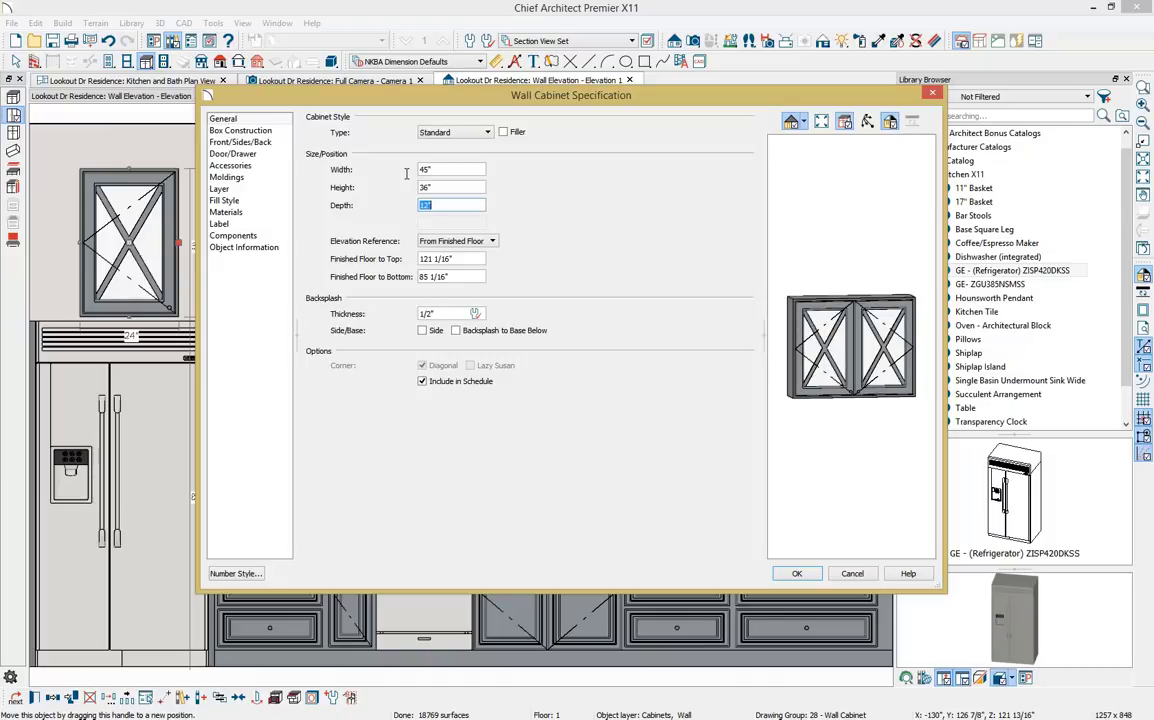
{"action": "type", "text": "24"}
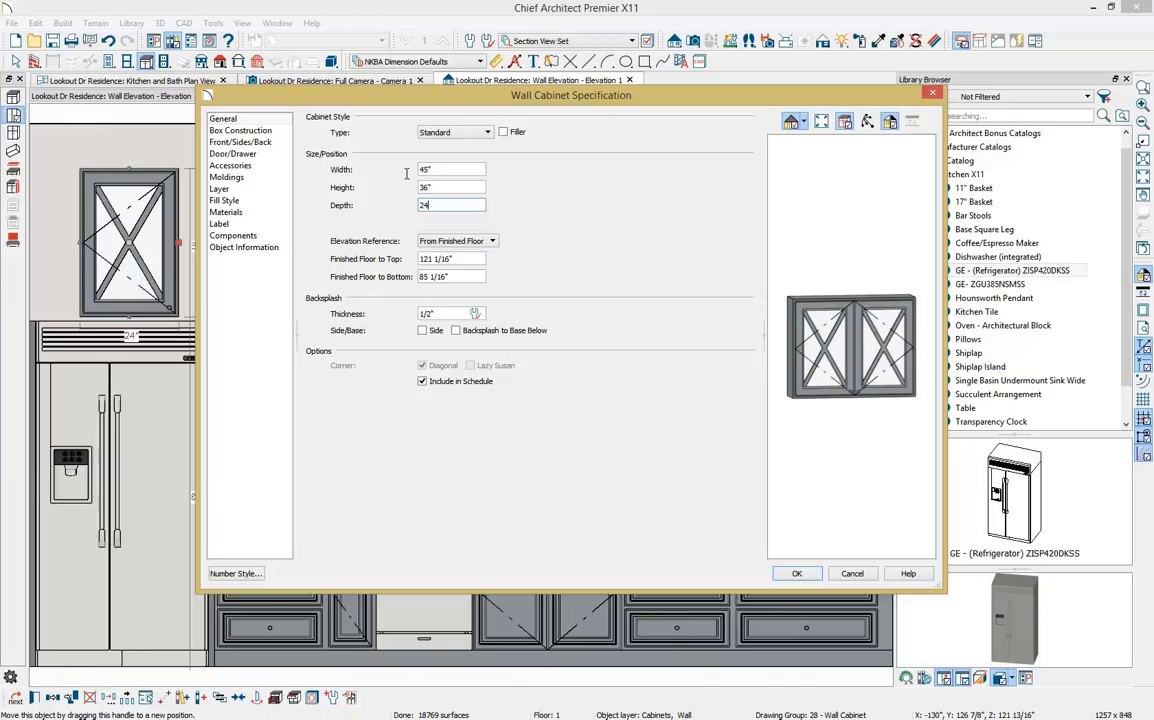
{"action": "key", "text": "Tab"}
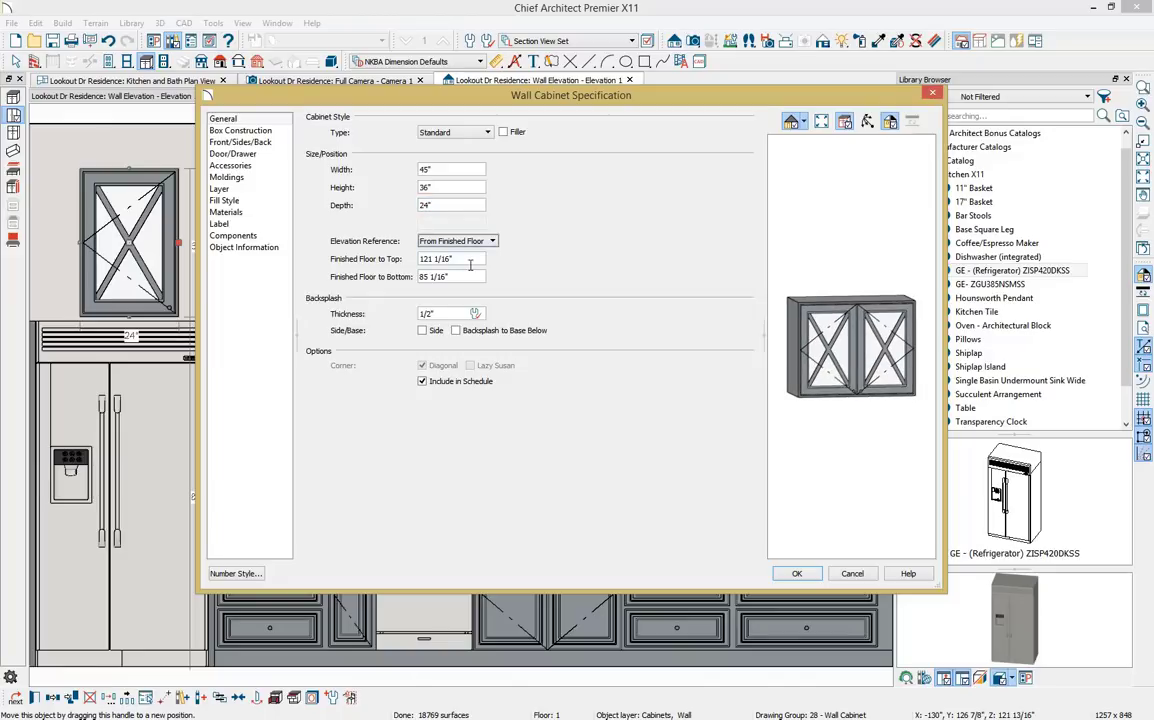
Set the refrigerator wall cabinet's top to 120" above the finished floor and align it over the two partitions
{"action": "key", "text": "Tab"}
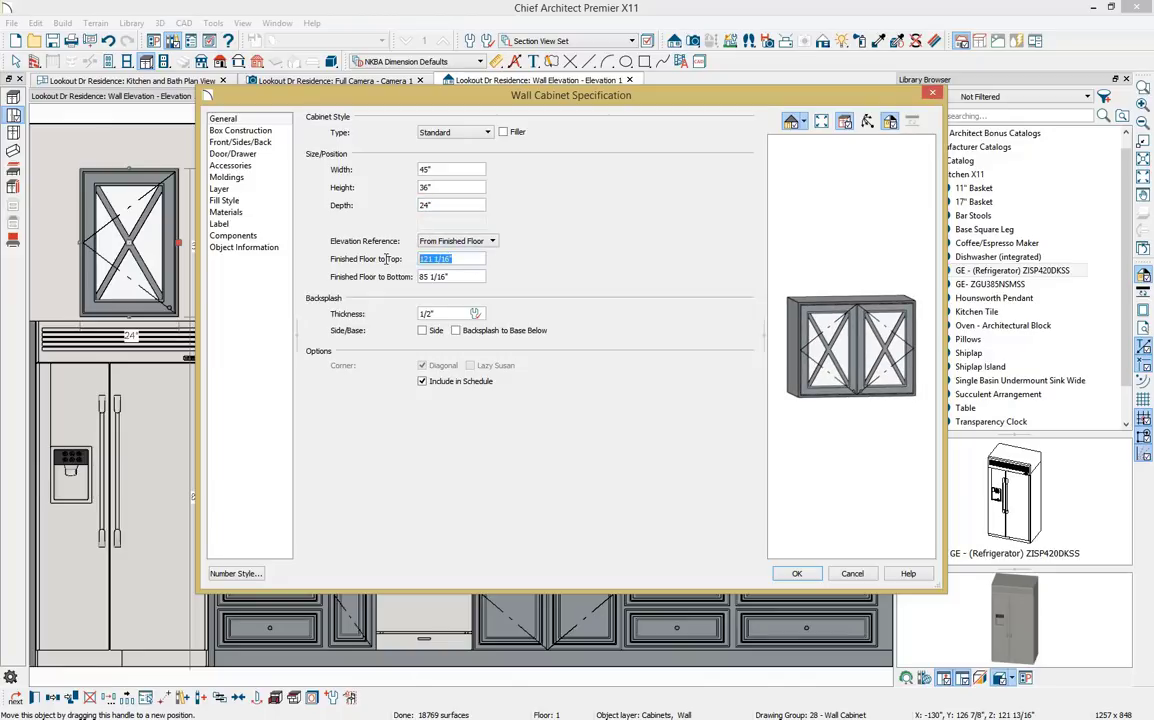
{"action": "type", "text": "120"}
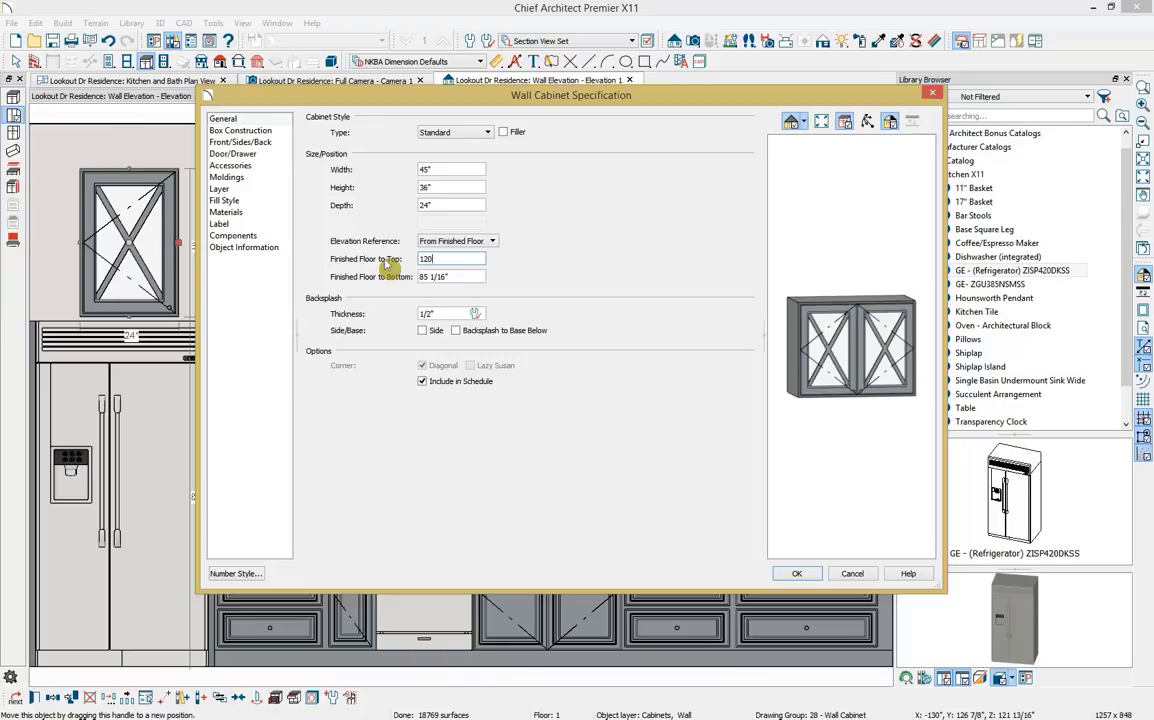
{"action": "key", "text": "Tab"}
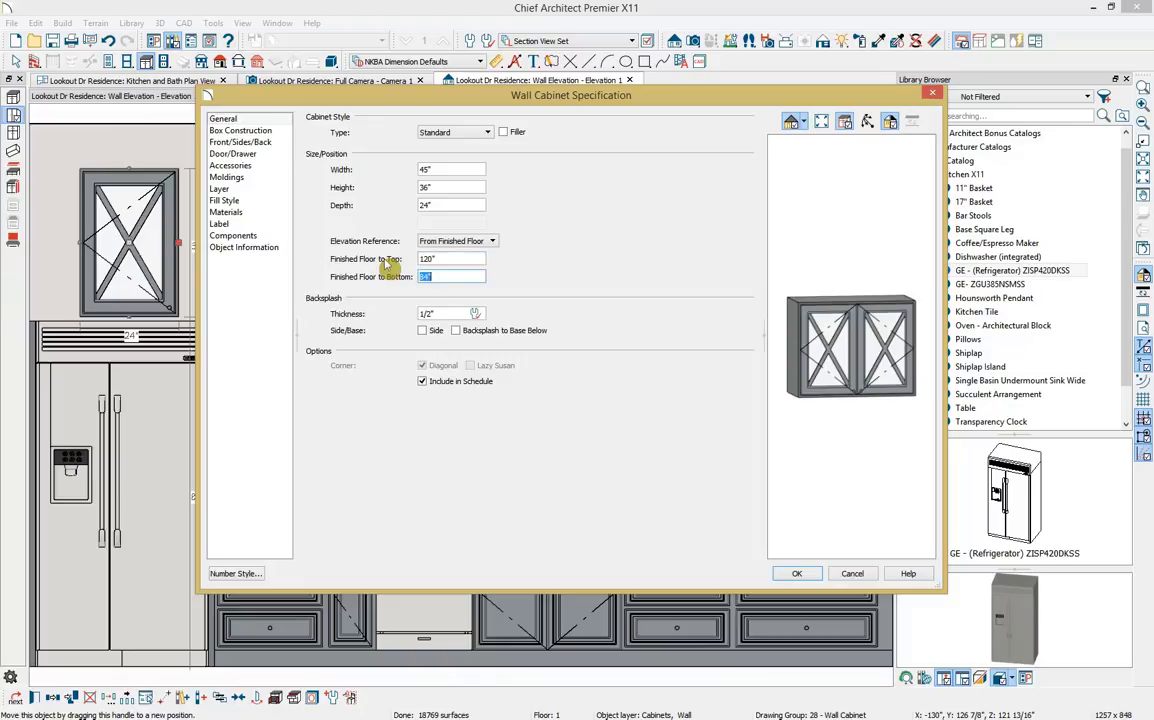
{"action": "left_click", "coordinate": [799, 574]}
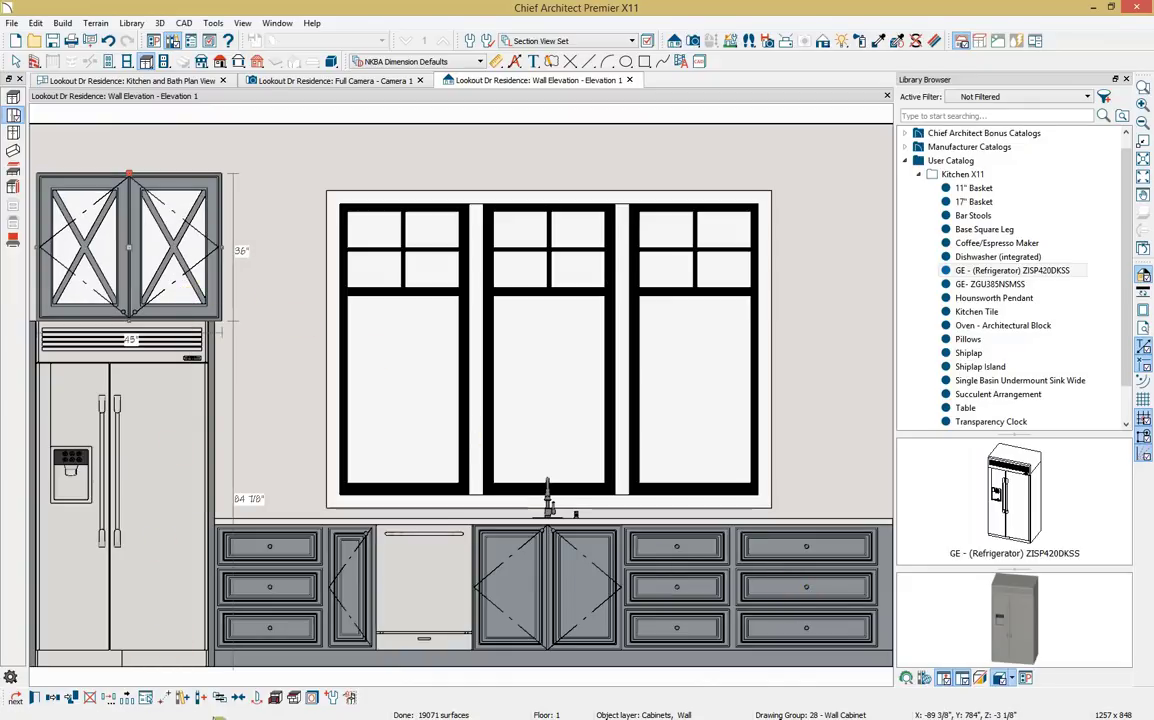
{"action": "left_click_drag", "start_coordinate": [133, 623], "coordinate": [122, 623]}
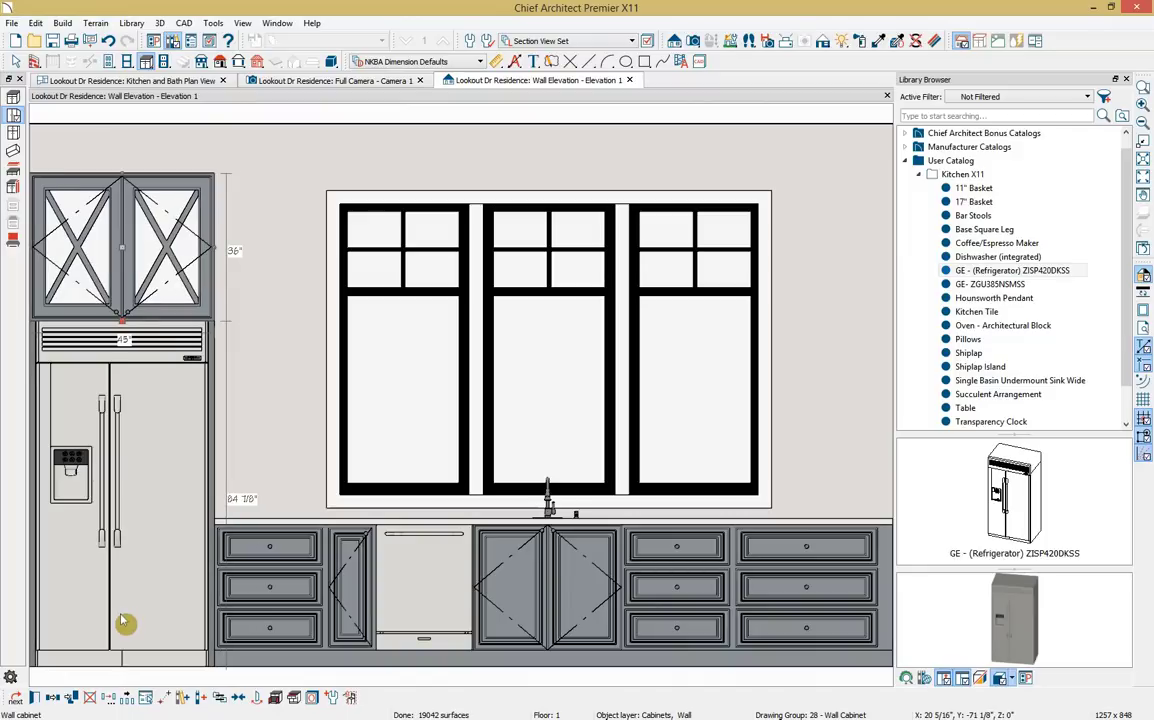
Place a wall cabinet between the refrigerator and the window, 64" high with its top 120" above the finished floor
{"action": "left_click", "coordinate": [15, 117]}
{"action": "left_click", "coordinate": [276, 265]}
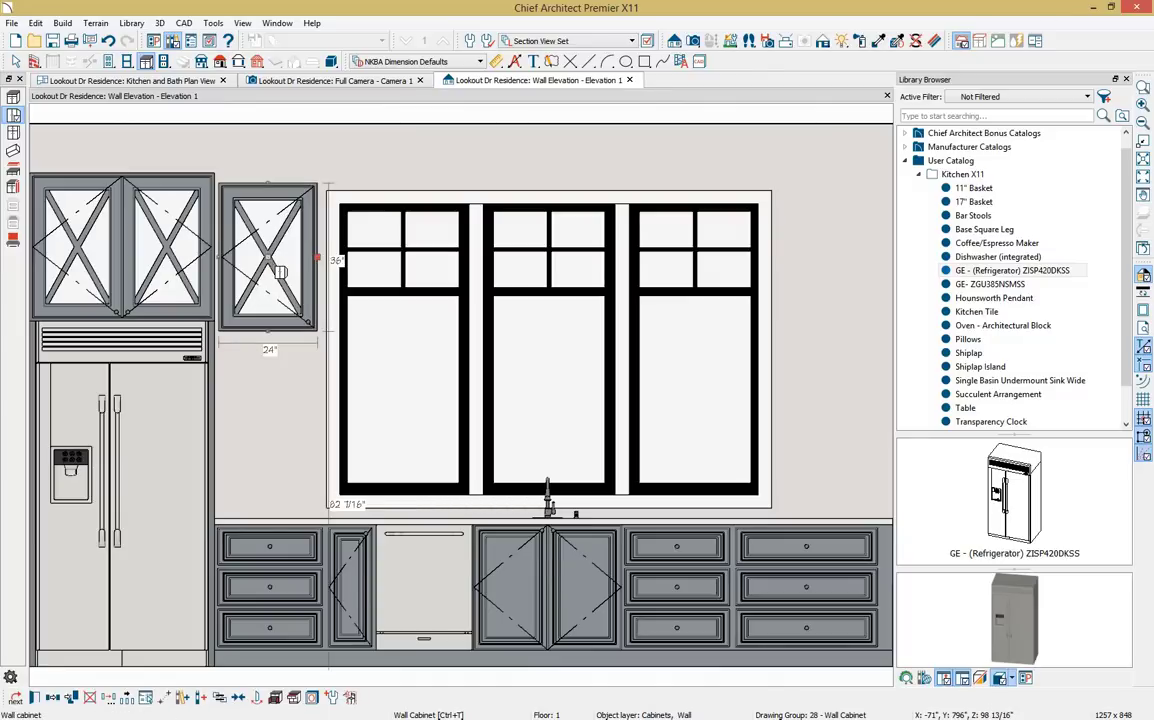
{"action": "double_click", "coordinate": [278, 268]}
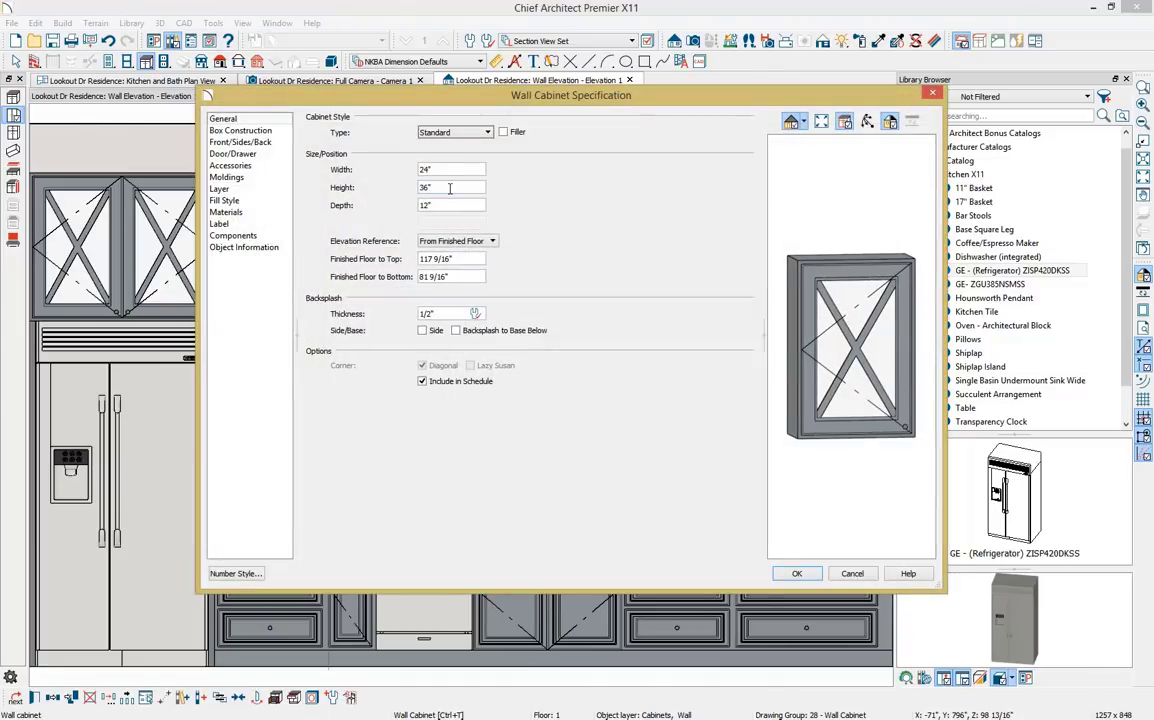
{"action": "left_click_drag", "start_coordinate": [430, 187], "coordinate": [387, 199]}
{"action": "type", "text": "64"}
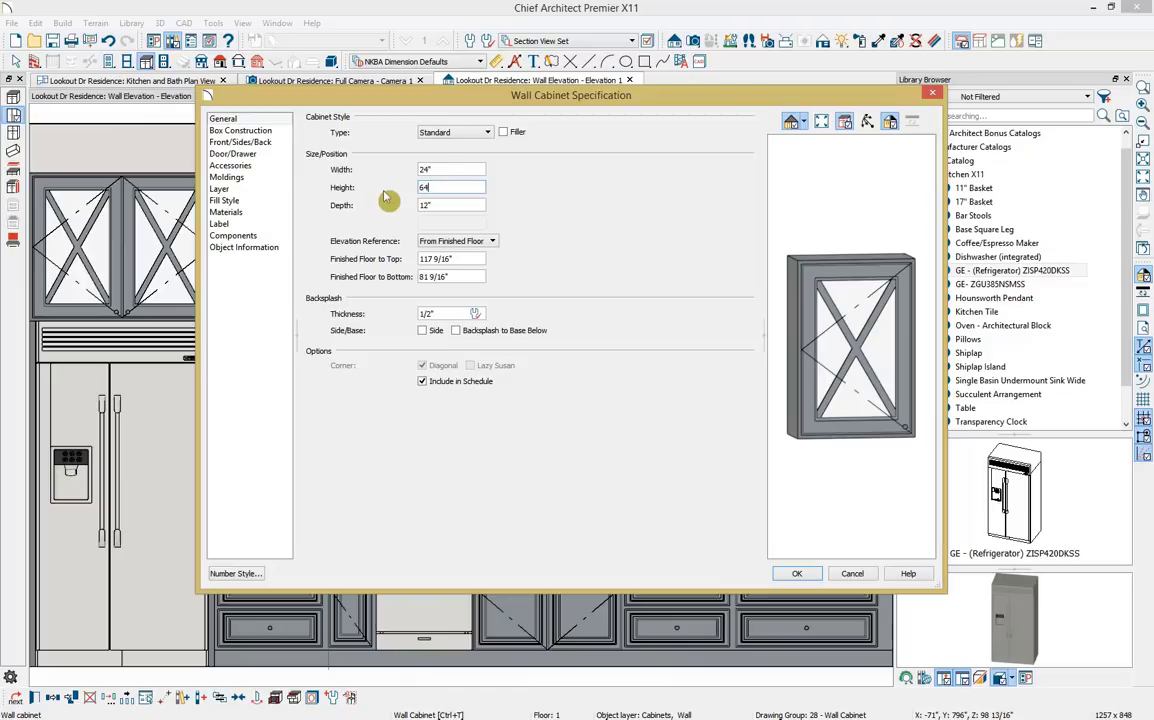
{"action": "key", "text": "Tab"}
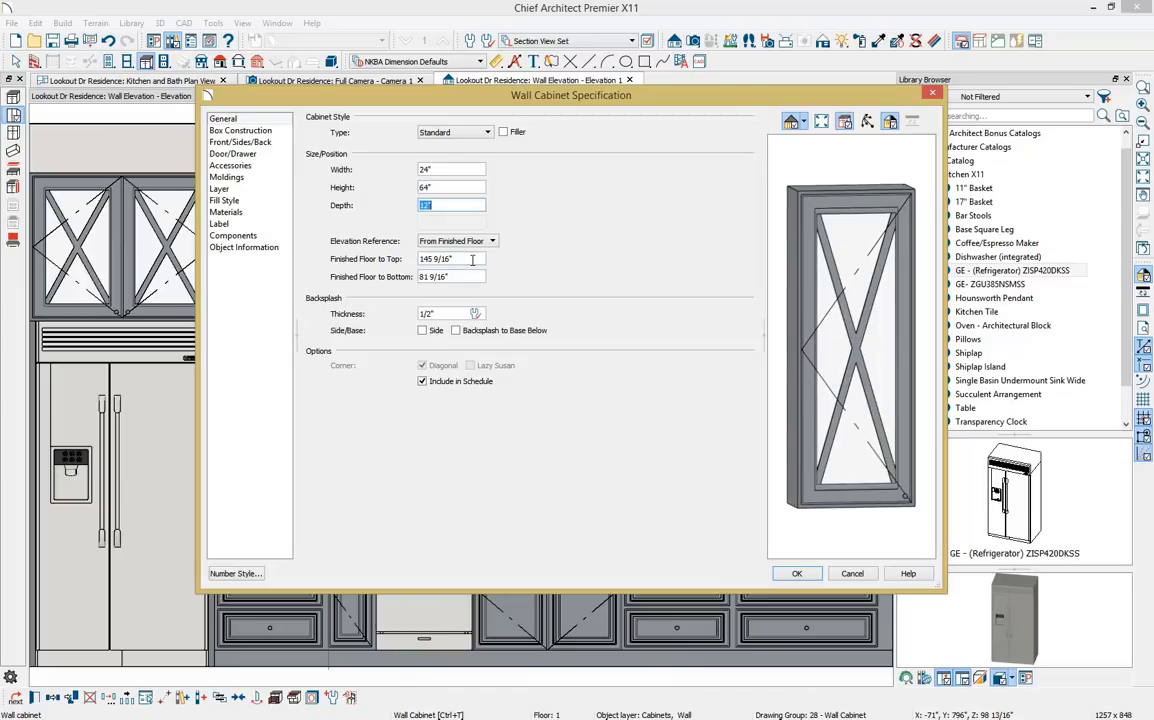
{"action": "left_click_drag", "start_coordinate": [472, 259], "coordinate": [416, 259]}
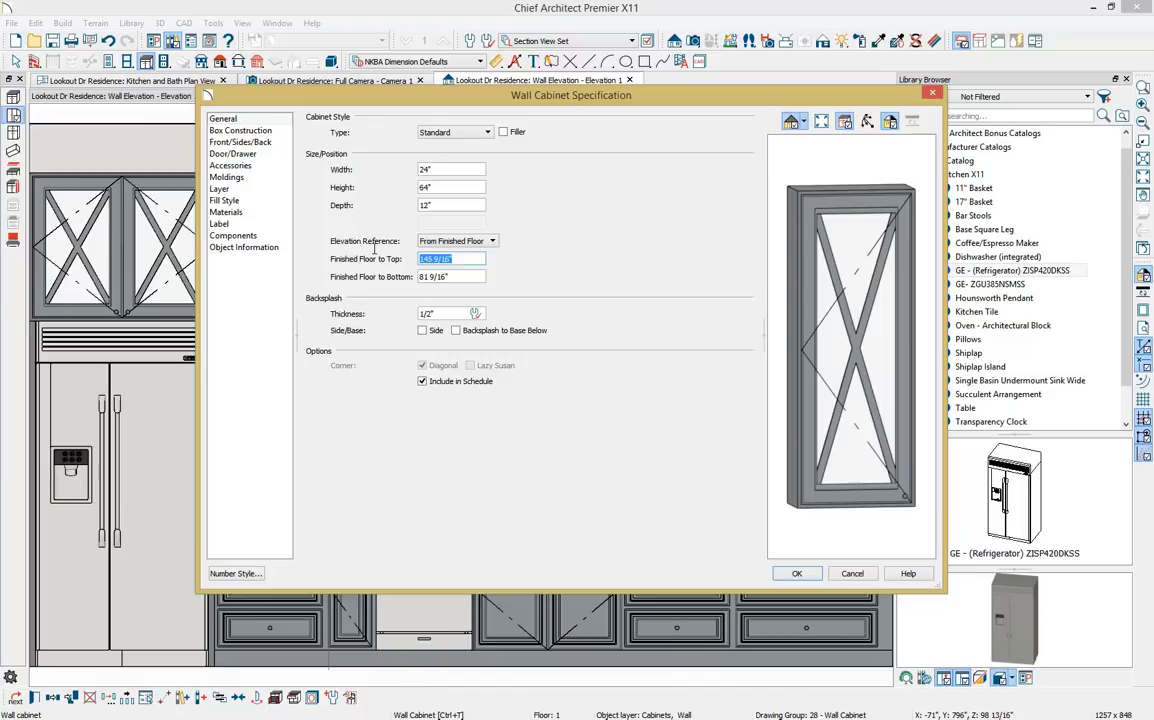
{"action": "type", "text": "120"}
{"action": "key", "text": "Tab"}
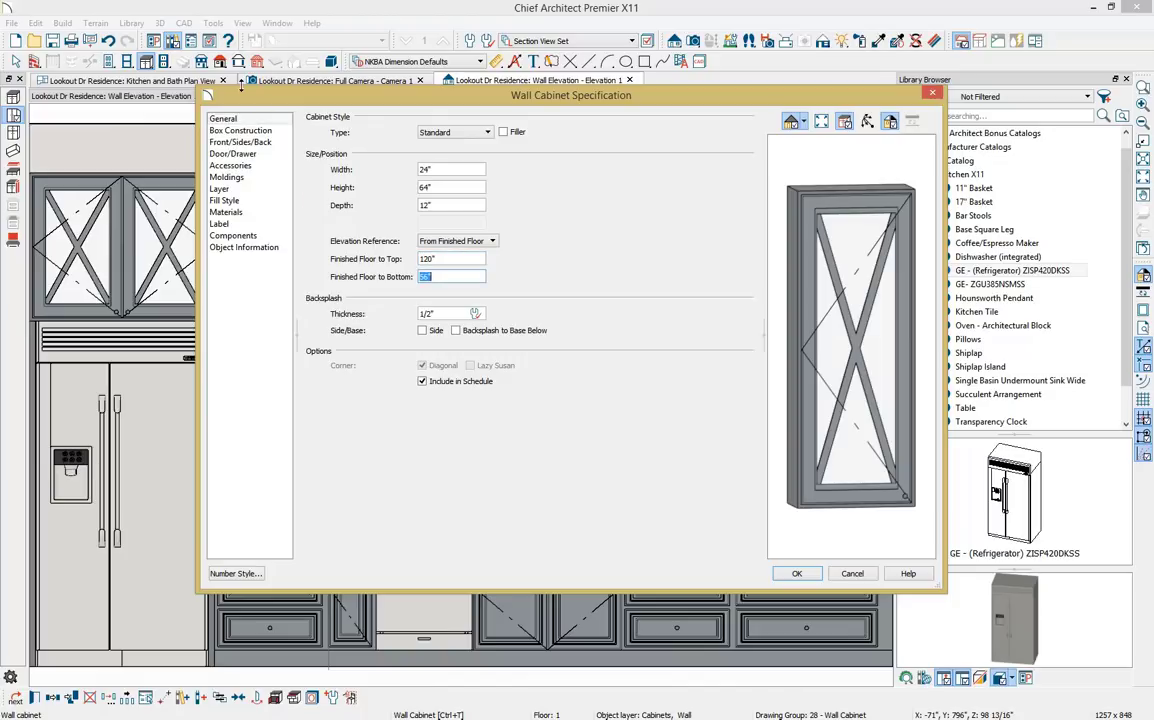
Split the wall cabinet's front door horizontally into two doors and set the upper door's height to 21"
{"action": "left_click", "coordinate": [258, 143]}
{"action": "left_click", "coordinate": [250, 142]}
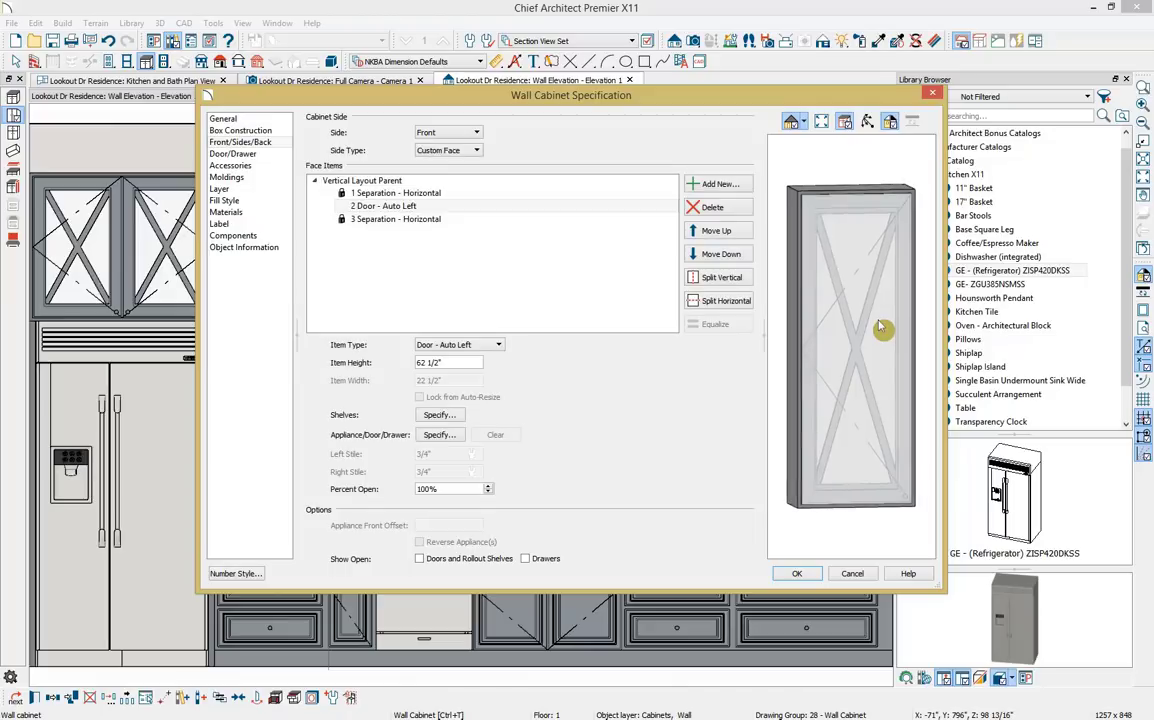
{"action": "left_click", "coordinate": [716, 303]}
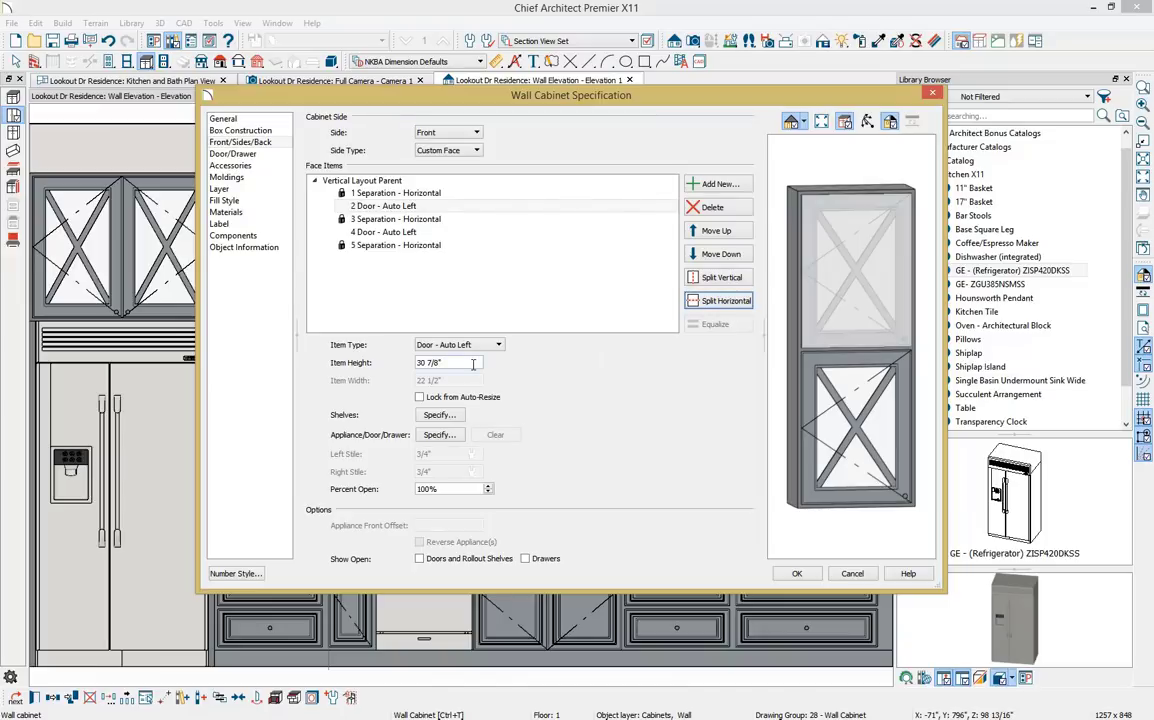
{"action": "left_click_drag", "start_coordinate": [473, 365], "coordinate": [419, 366]}
{"action": "type", "text": "21"}
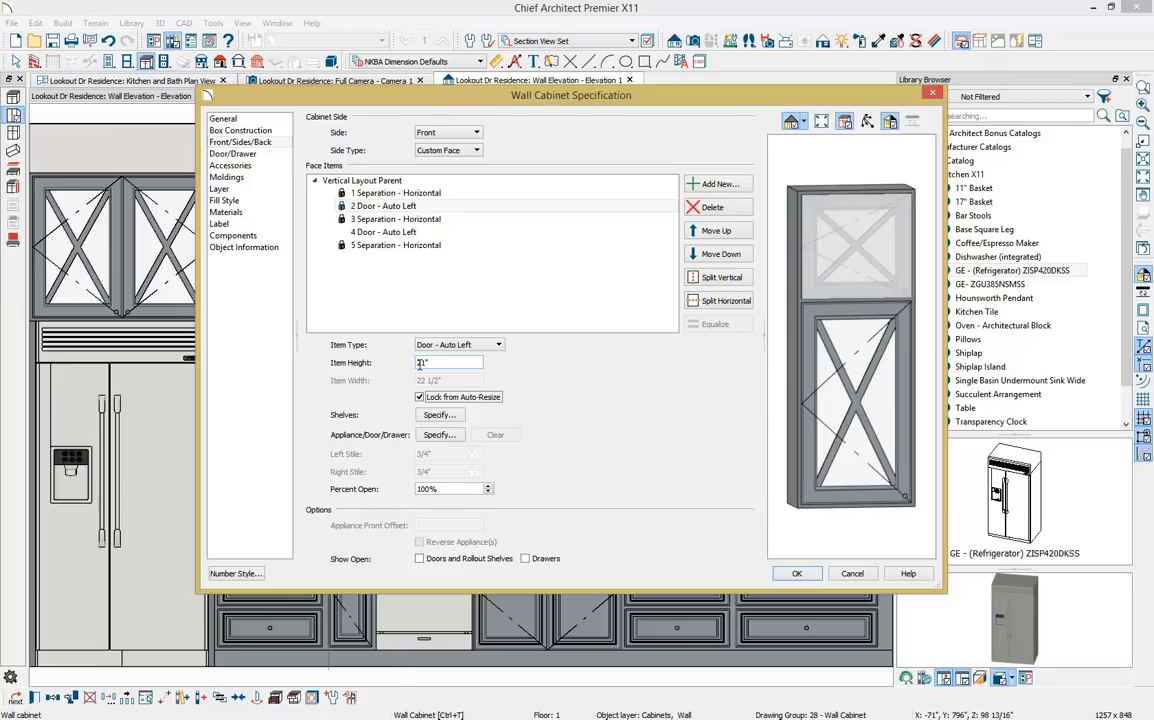
Assign the library's Beaded Inlay Door style to the cabinet's lower door and apply the cabinet changes
{"action": "left_click", "coordinate": [829, 358]}
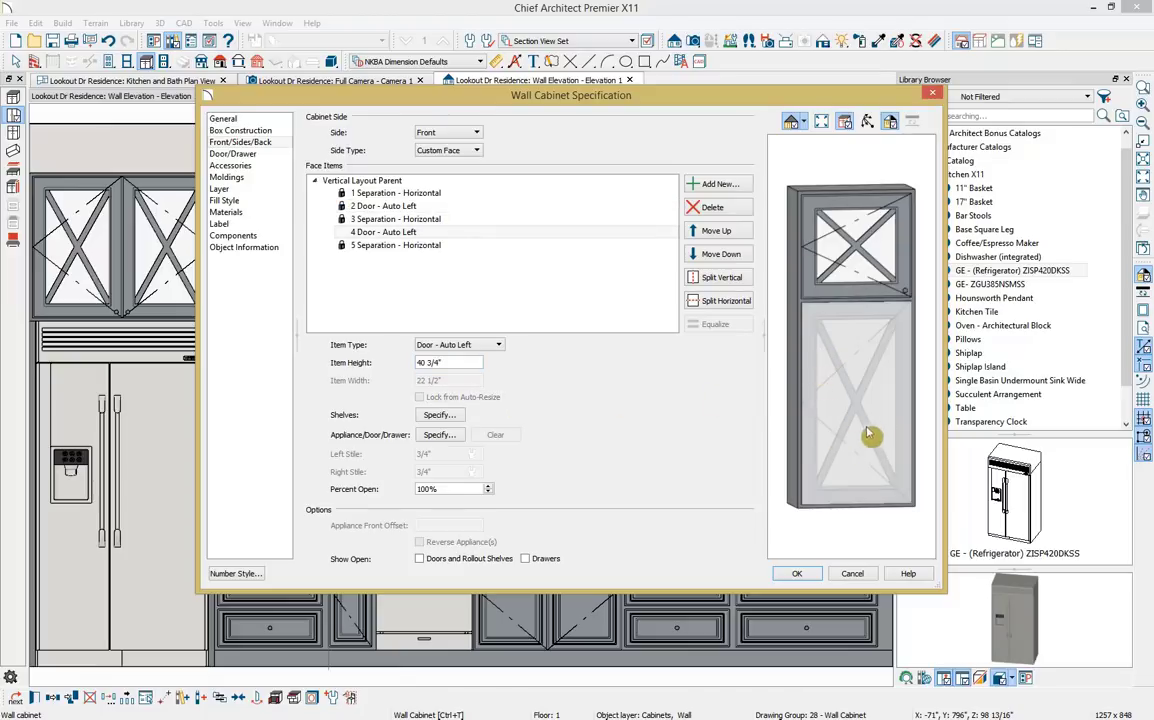
{"action": "left_click", "coordinate": [440, 435]}
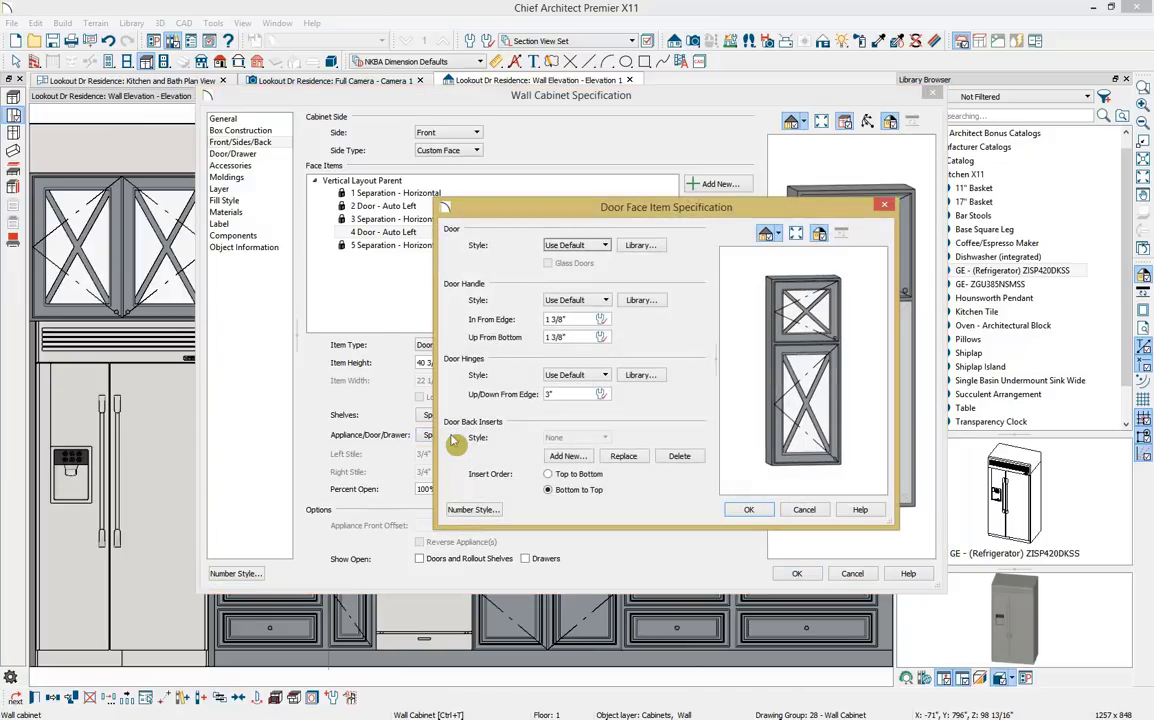
{"action": "left_click", "coordinate": [652, 245]}
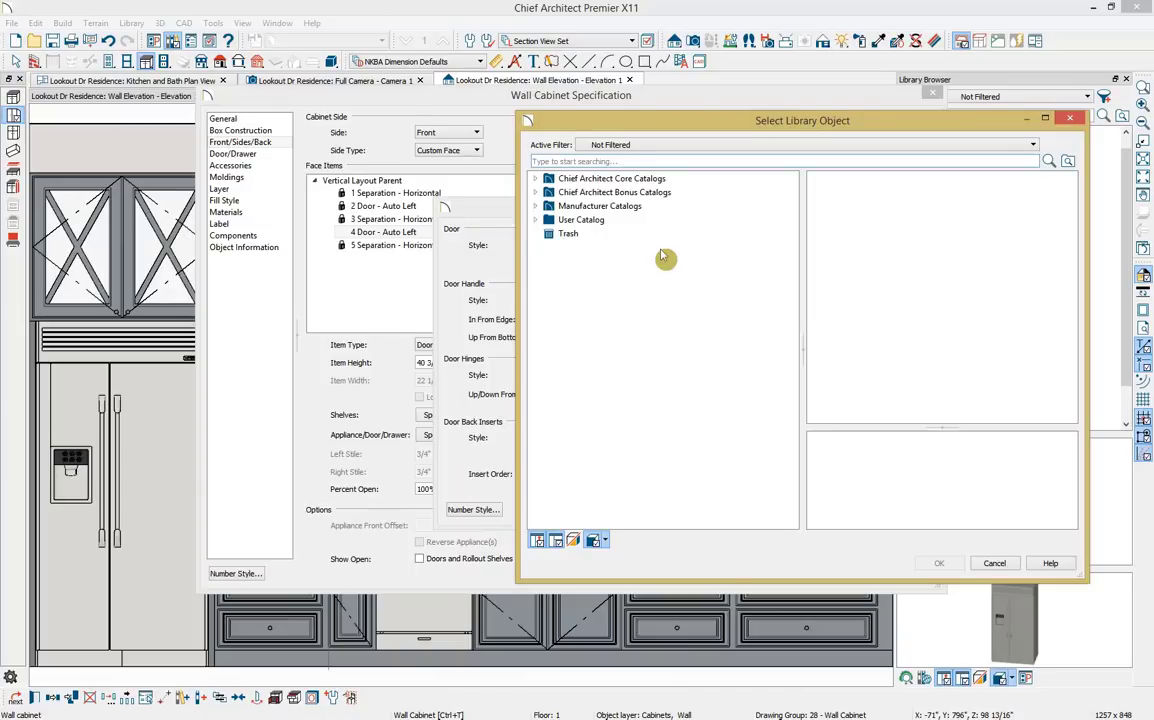
{"action": "type", "text": "beaded inlay"}
{"action": "key", "text": "Return"}
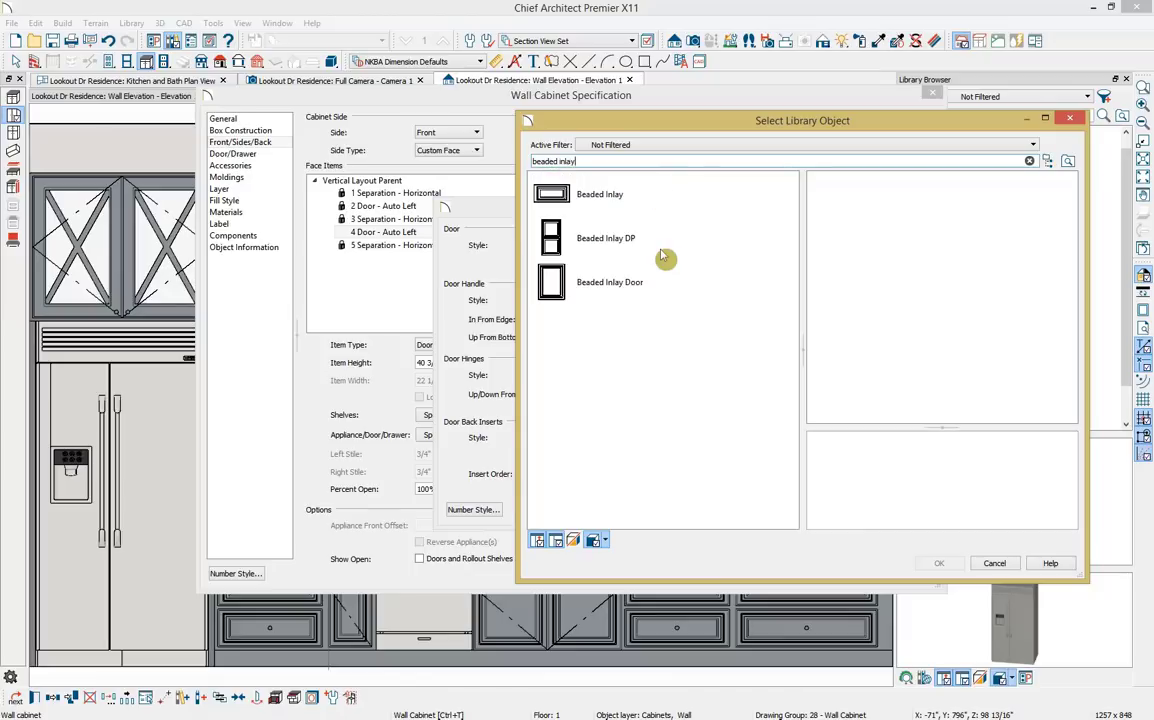
{"action": "left_click", "coordinate": [610, 283]}
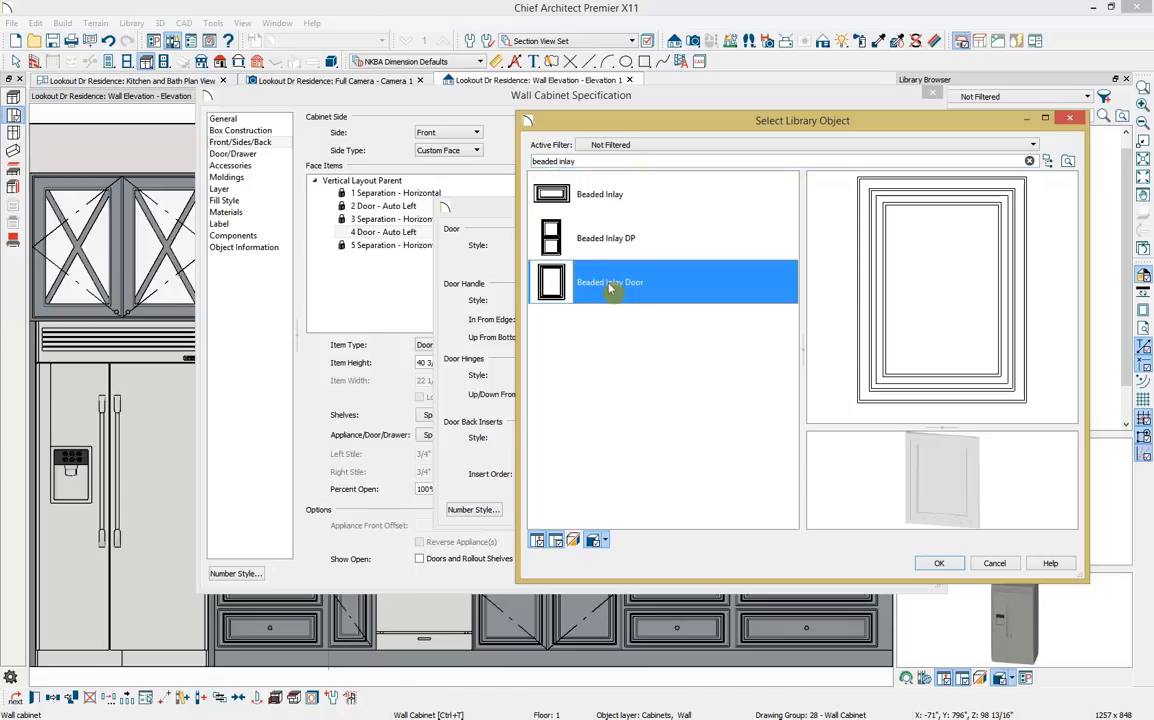
{"action": "left_click", "coordinate": [941, 564]}
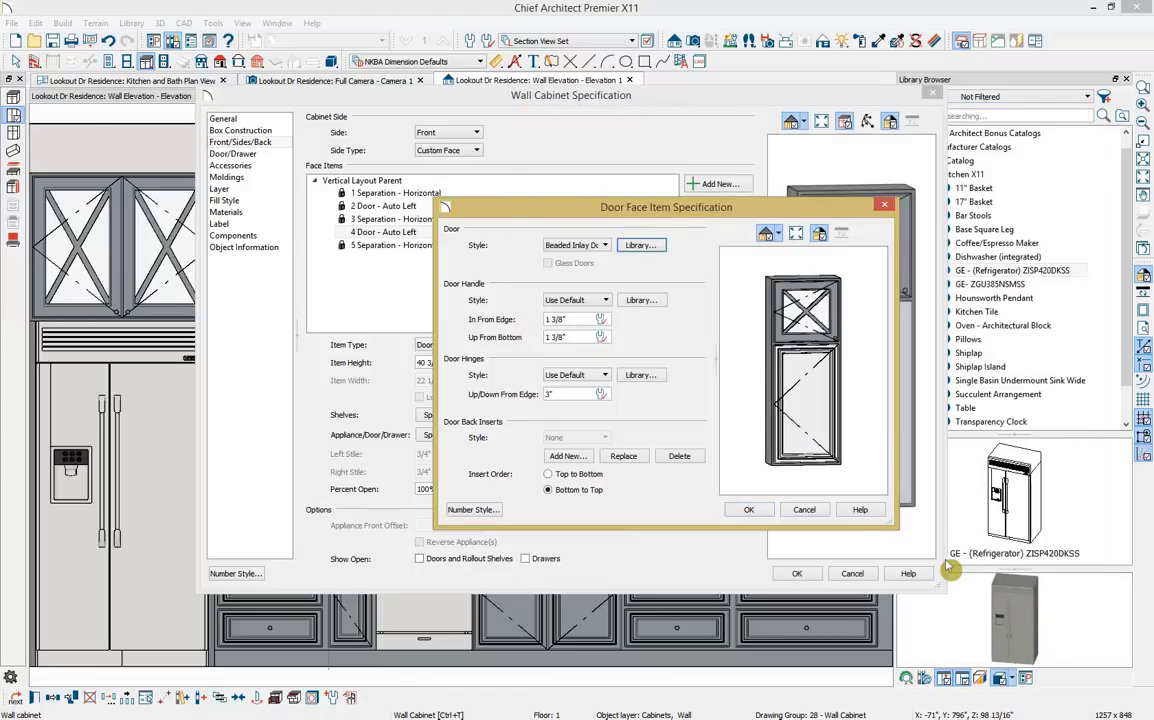
{"action": "left_click", "coordinate": [749, 512]}
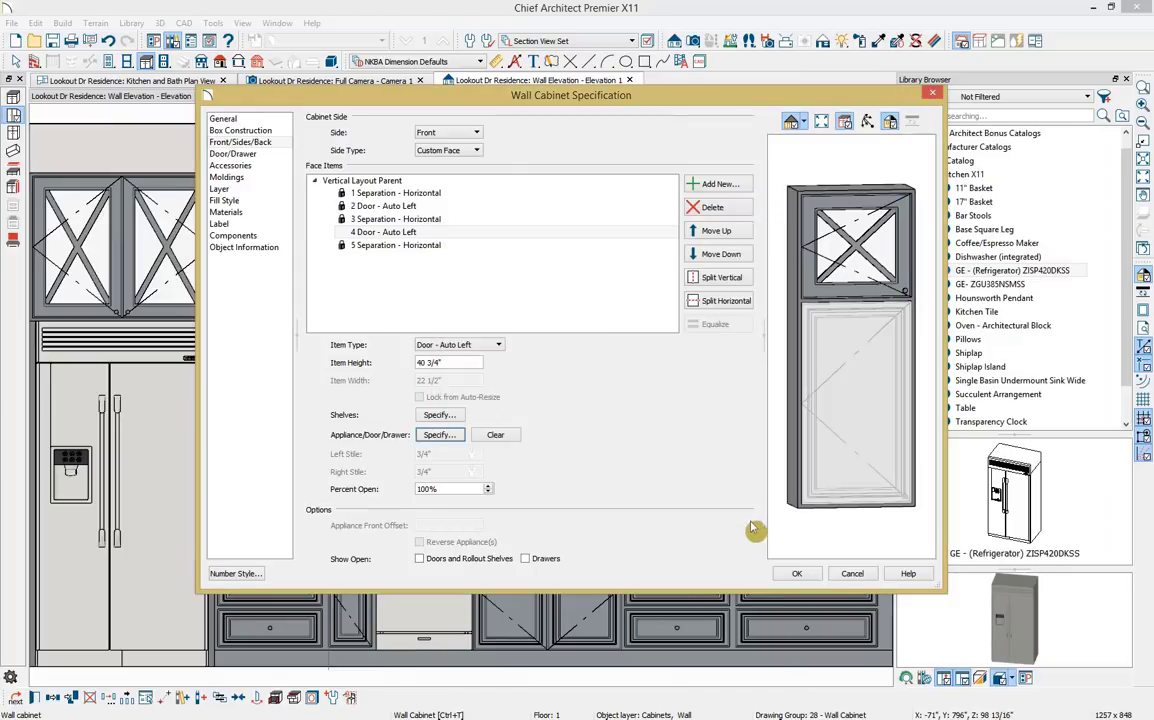
{"action": "left_click", "coordinate": [795, 574]}
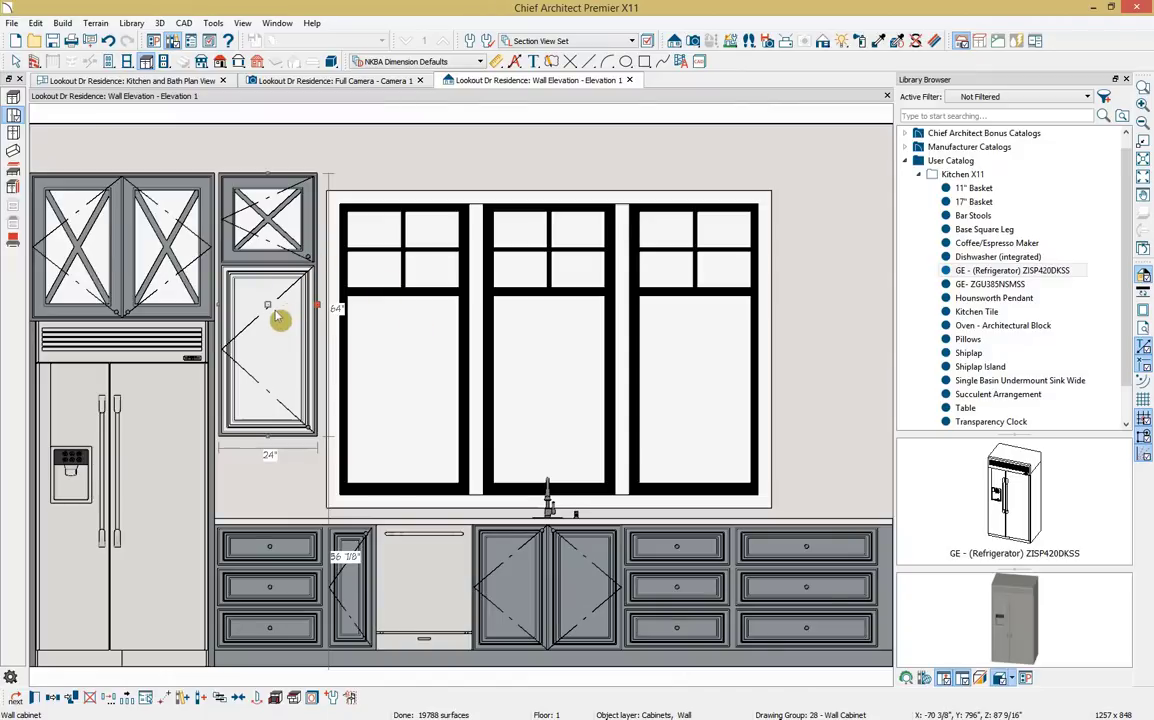
Move the wall cabinet snug against the refrigerator enclosure and paint its lower door with the Shaker Gray material
{"action": "left_click_drag", "start_coordinate": [264, 307], "coordinate": [260, 307]}
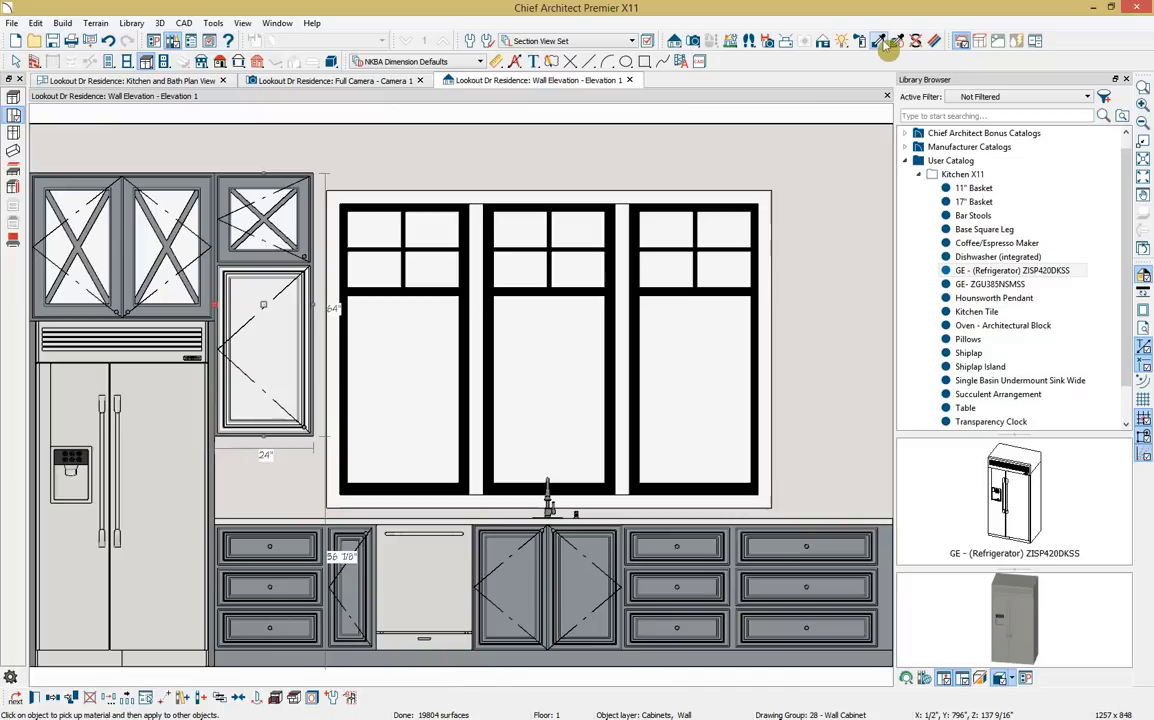
{"action": "left_click", "coordinate": [878, 40]}
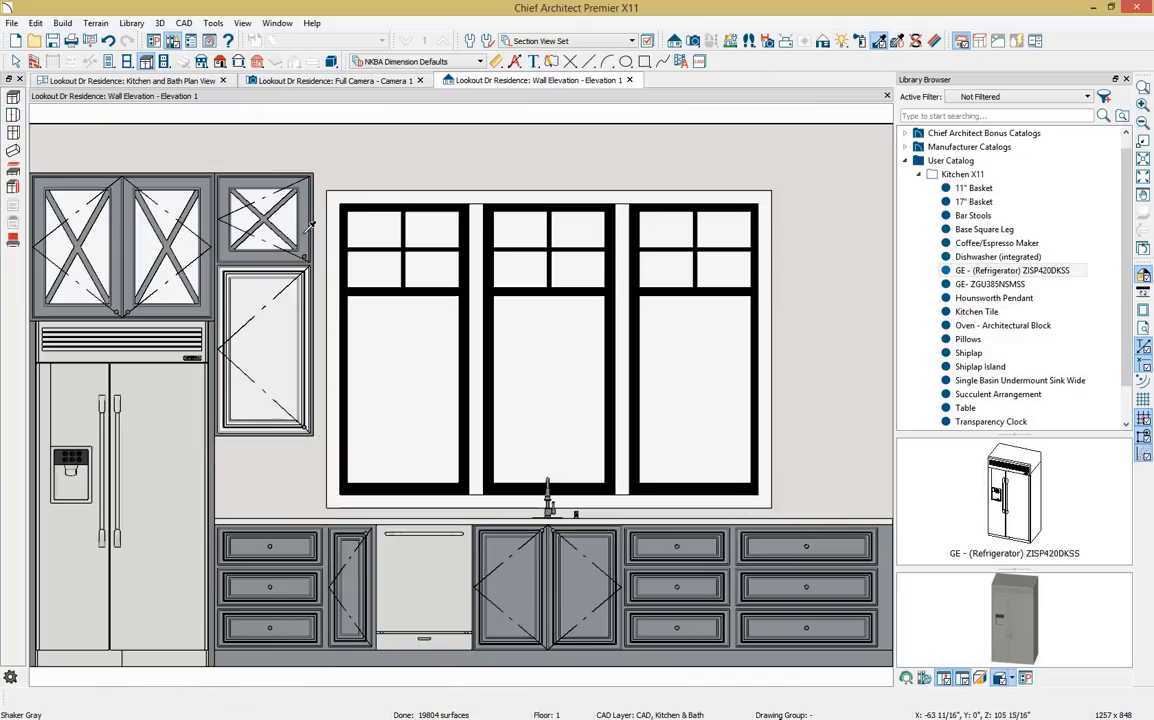
{"action": "left_click", "coordinate": [282, 314]}
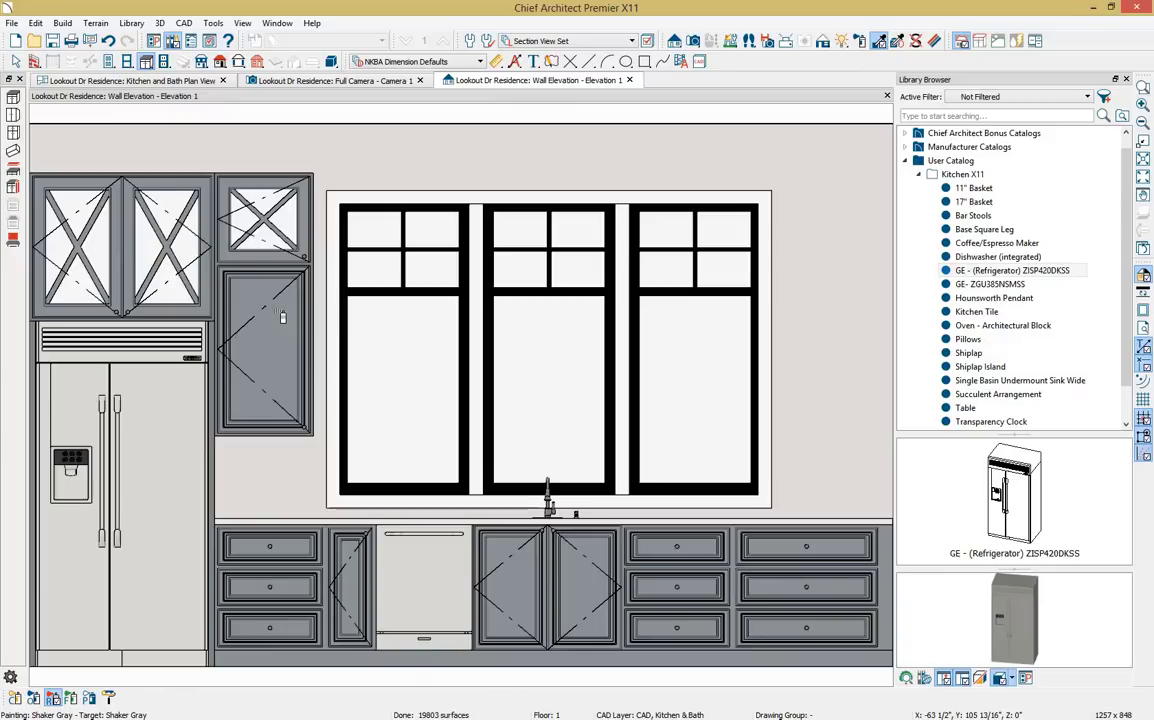
{"action": "key", "text": "Escape"}
Make a mirrored copy of the two-door wall cabinet on the window's other side, reflected about the sink base cabinet
{"action": "left_click", "coordinate": [274, 313]}
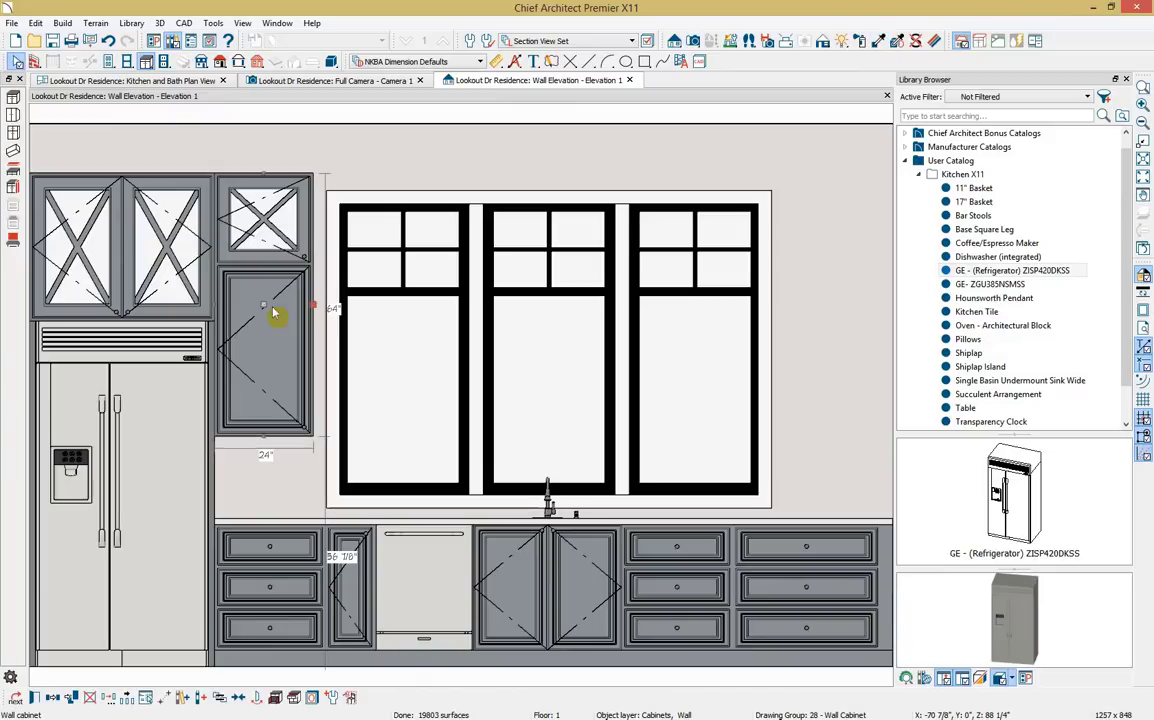
{"action": "left_click", "coordinate": [58, 703]}
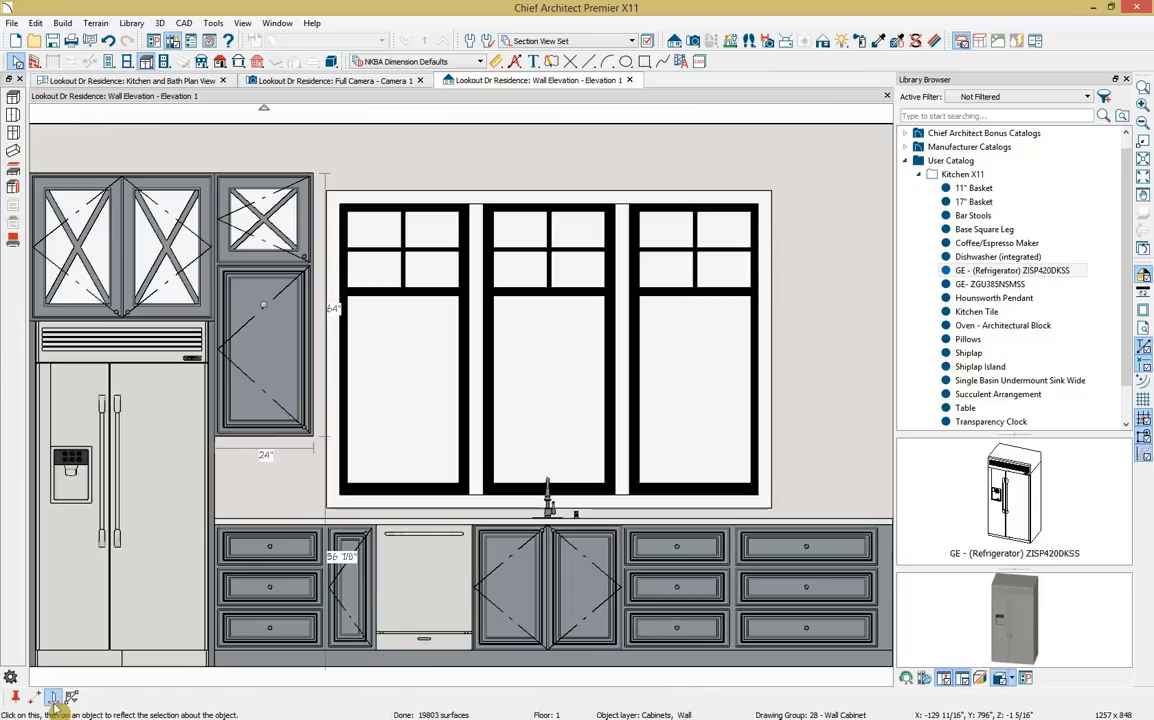
{"action": "left_click", "coordinate": [549, 497]}
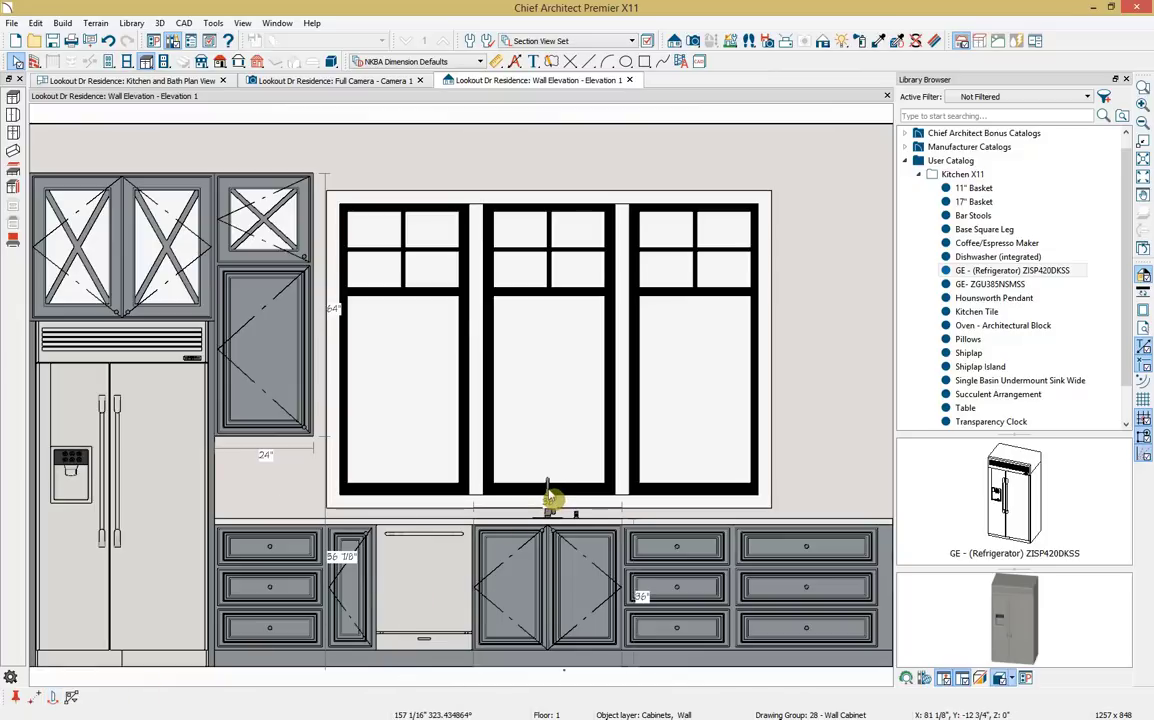
{"action": "left_click", "coordinate": [549, 546]}
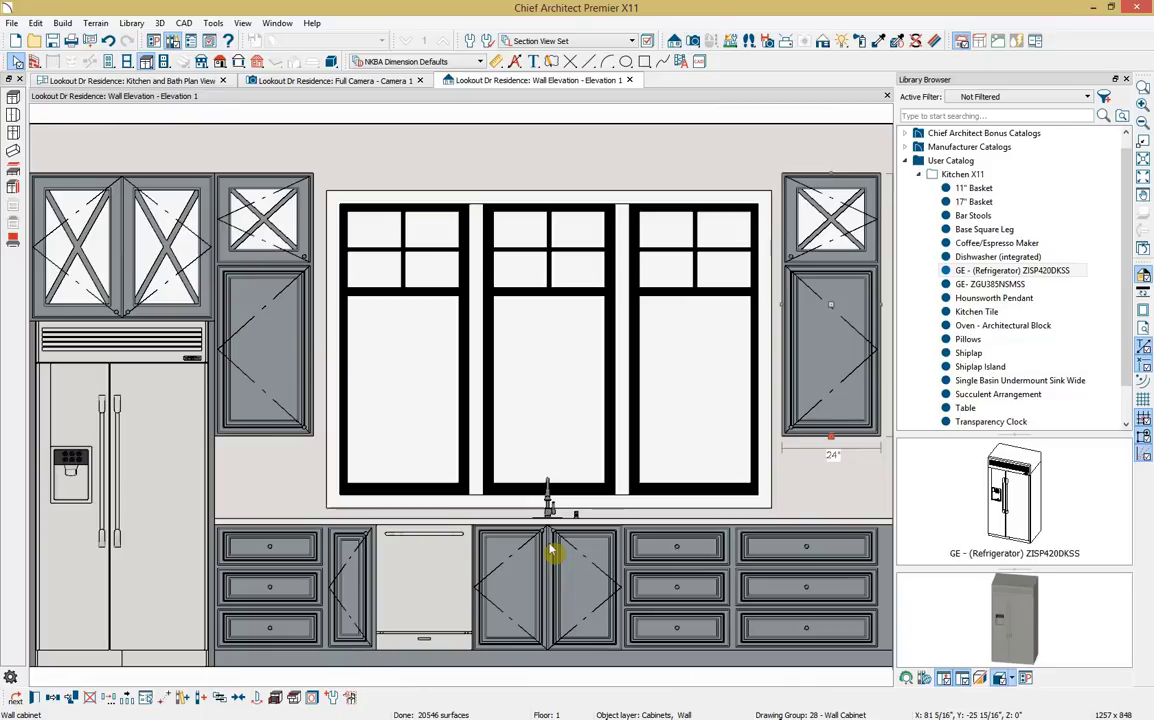
Place a wall filler in the gap between the mirrored wall cabinet and the adjacent wall
{"action": "left_click", "coordinate": [61, 23]}
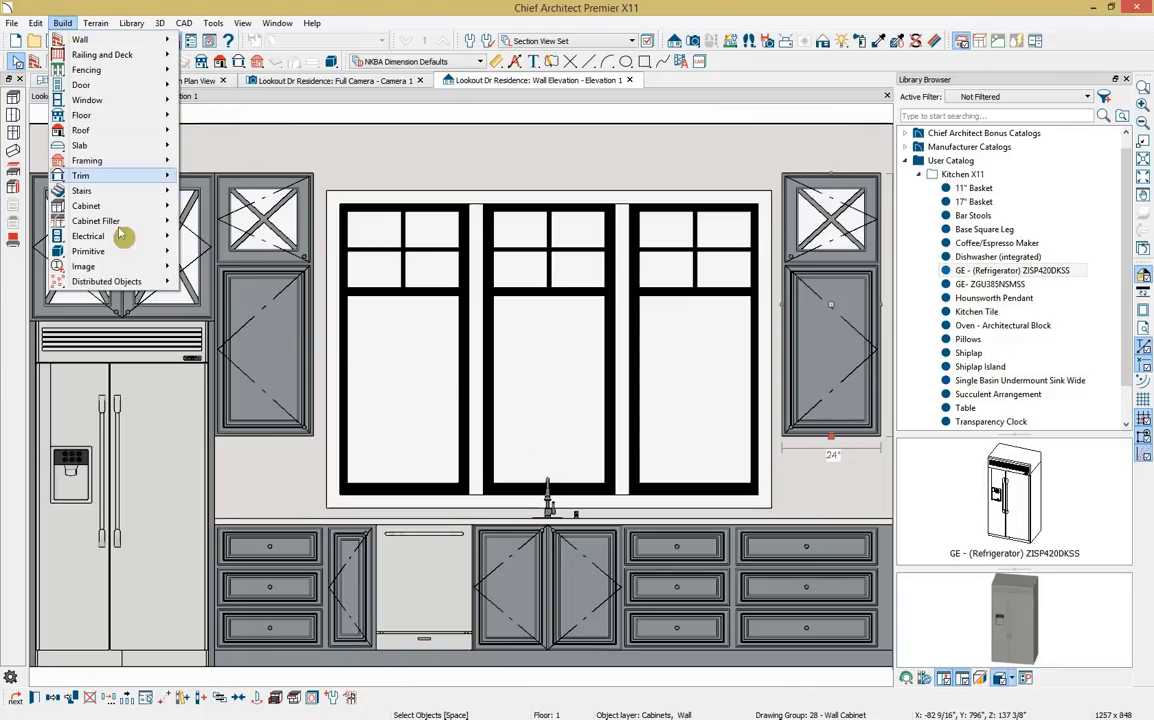
{"action": "mouse_move", "coordinate": [160, 221]}
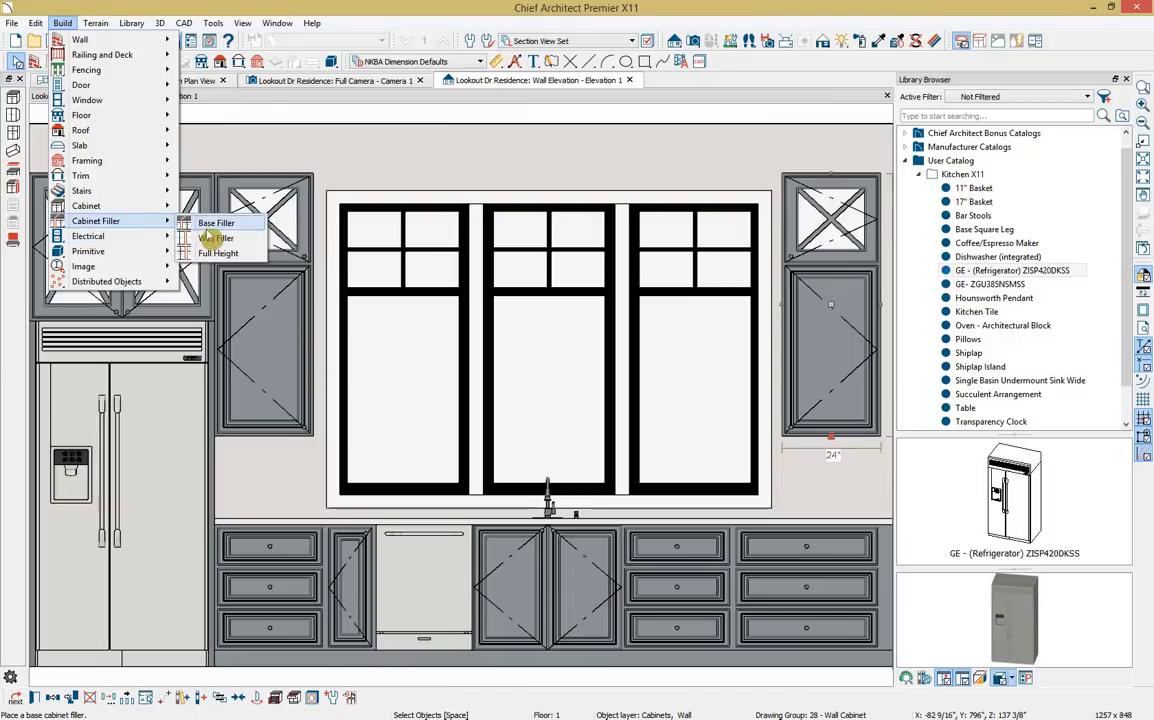
{"action": "left_click", "coordinate": [215, 239]}
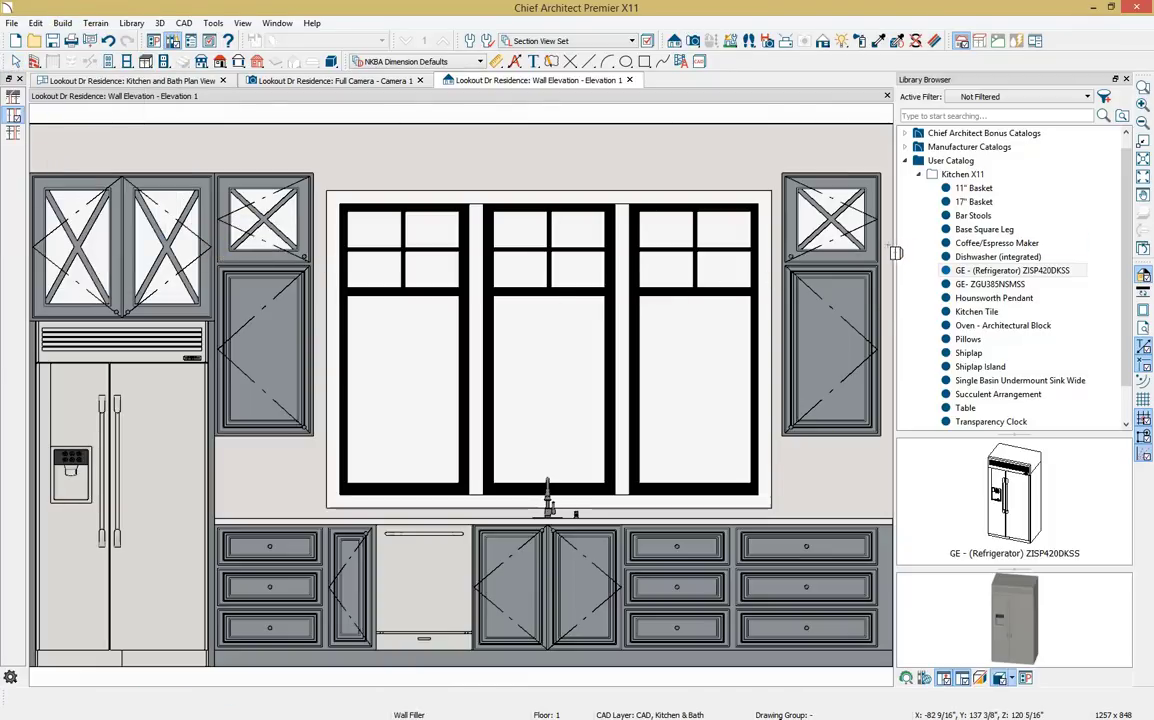
{"action": "left_click", "coordinate": [893, 254]}
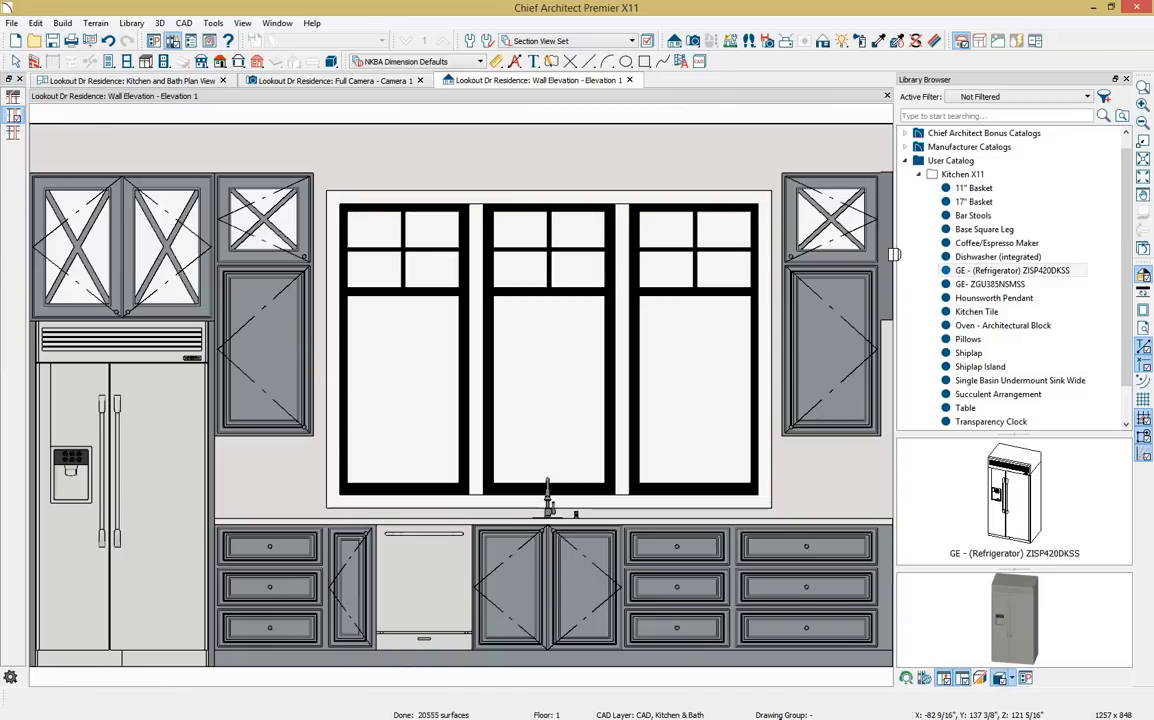
Set the wall filler's height to 64" and its top to 120" above the finished floor
{"action": "double_click", "coordinate": [886, 247]}
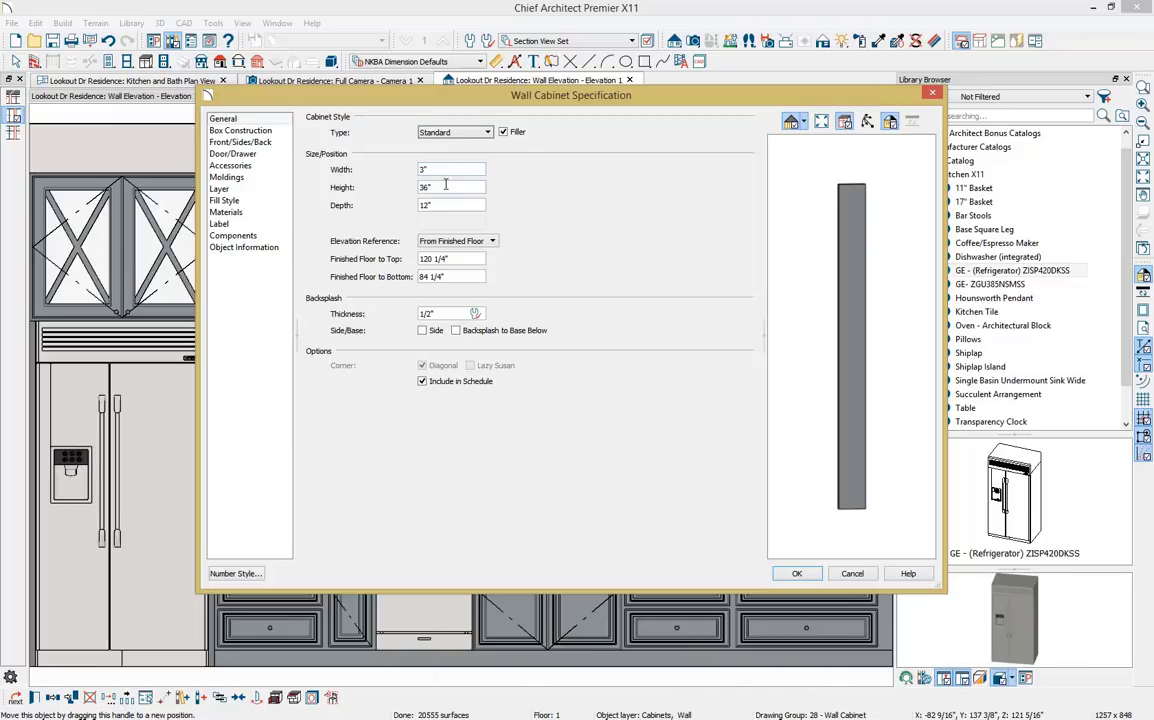
{"action": "left_click_drag", "start_coordinate": [446, 187], "coordinate": [410, 186]}
{"action": "type", "text": "64"}
{"action": "key", "text": "Tab"}
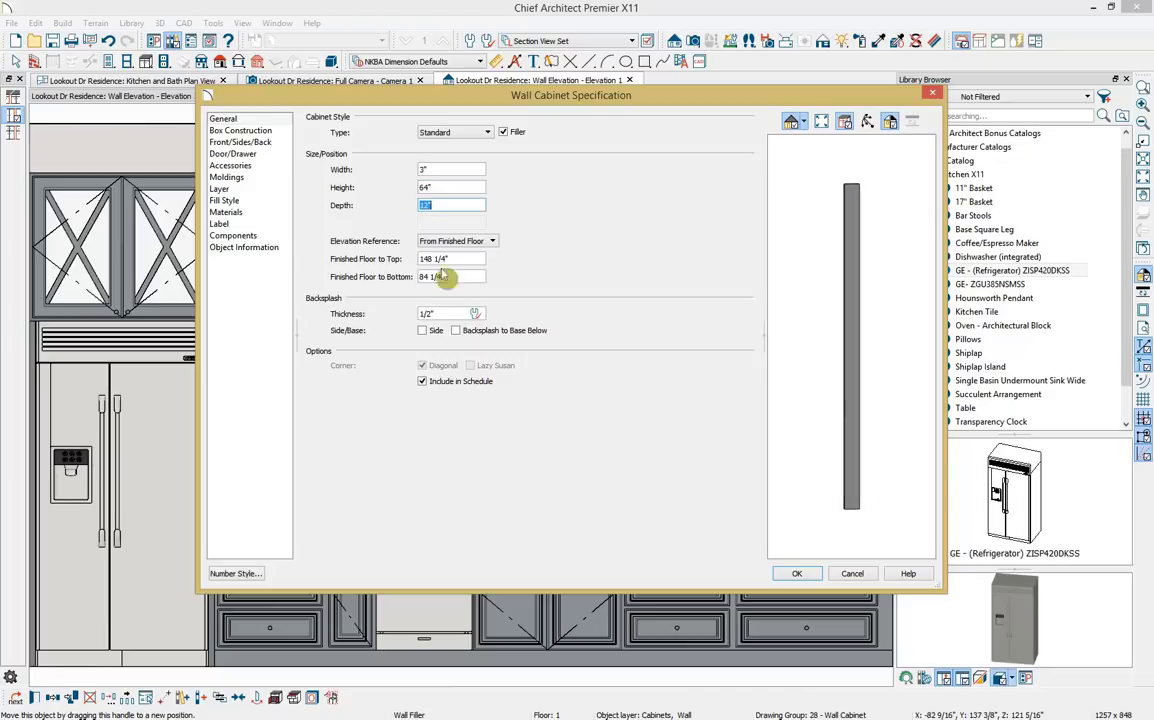
{"action": "left_click_drag", "start_coordinate": [467, 262], "coordinate": [326, 241]}
{"action": "type", "text": "120"}
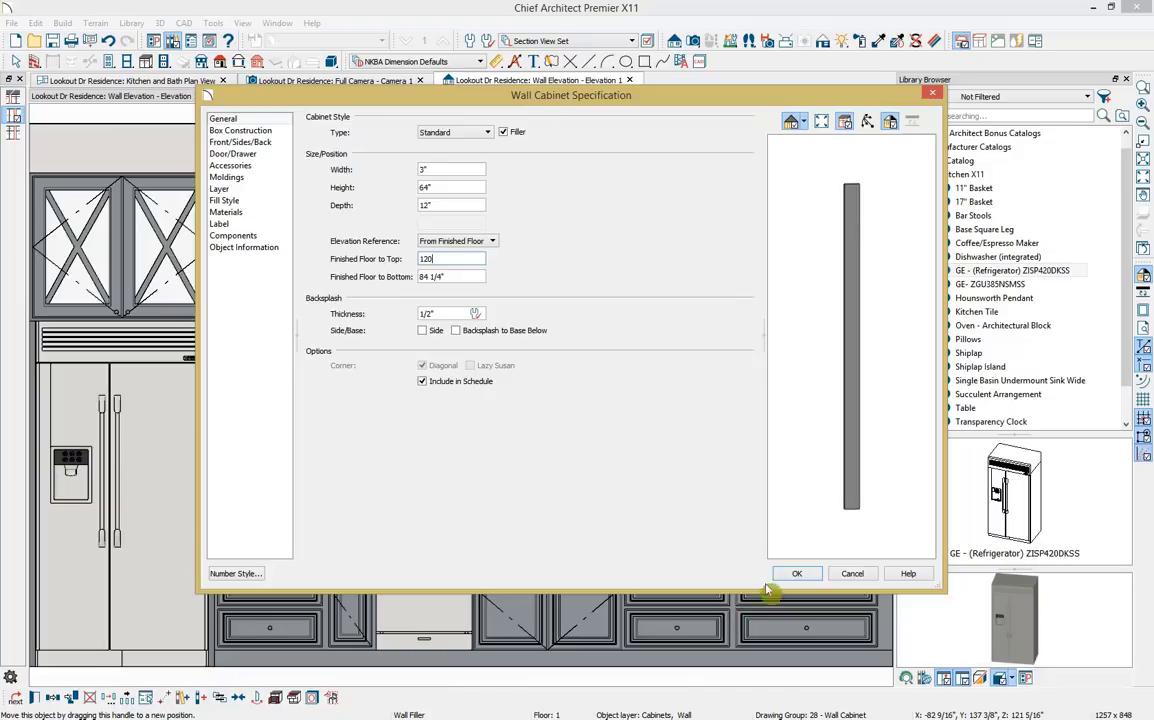
{"action": "left_click", "coordinate": [797, 573]}
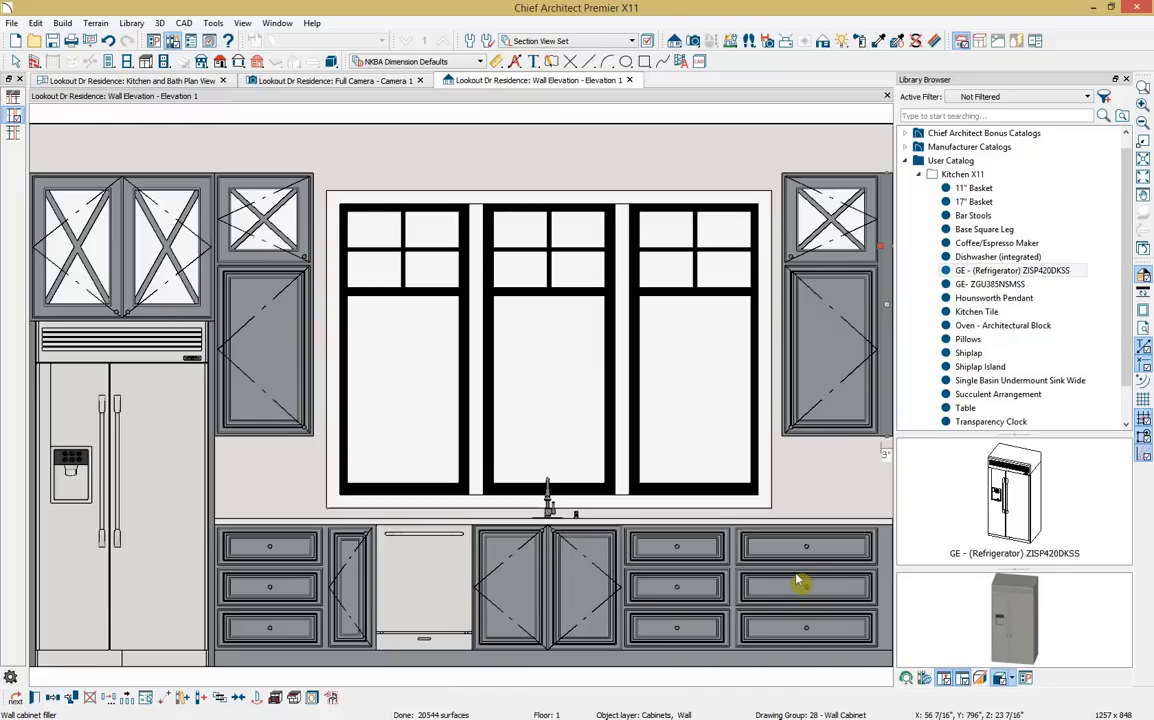
Place a soffit on the wall above the window and cabinets in the elevation
{"action": "left_click", "coordinate": [145, 62]}
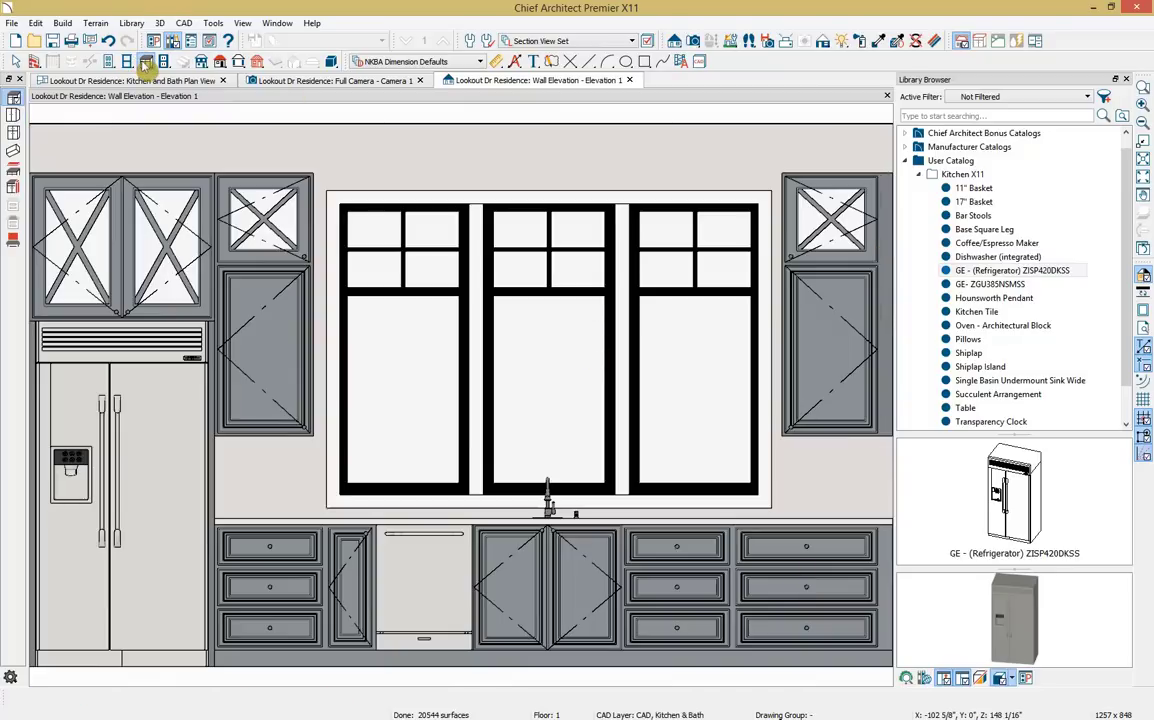
{"action": "left_click", "coordinate": [14, 152]}
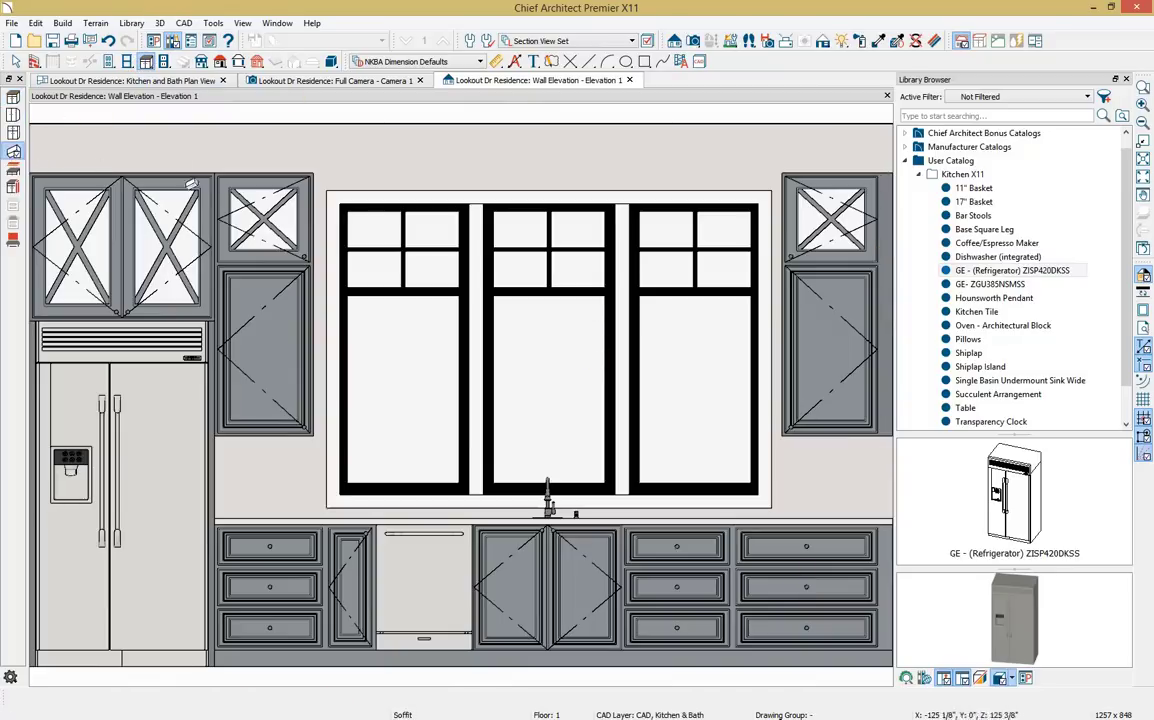
{"action": "left_click", "coordinate": [404, 181]}
Set the soffit to 210" wide, 12" high and 24" deep, with its bottom 120" above the floor
{"action": "double_click", "coordinate": [404, 181]}
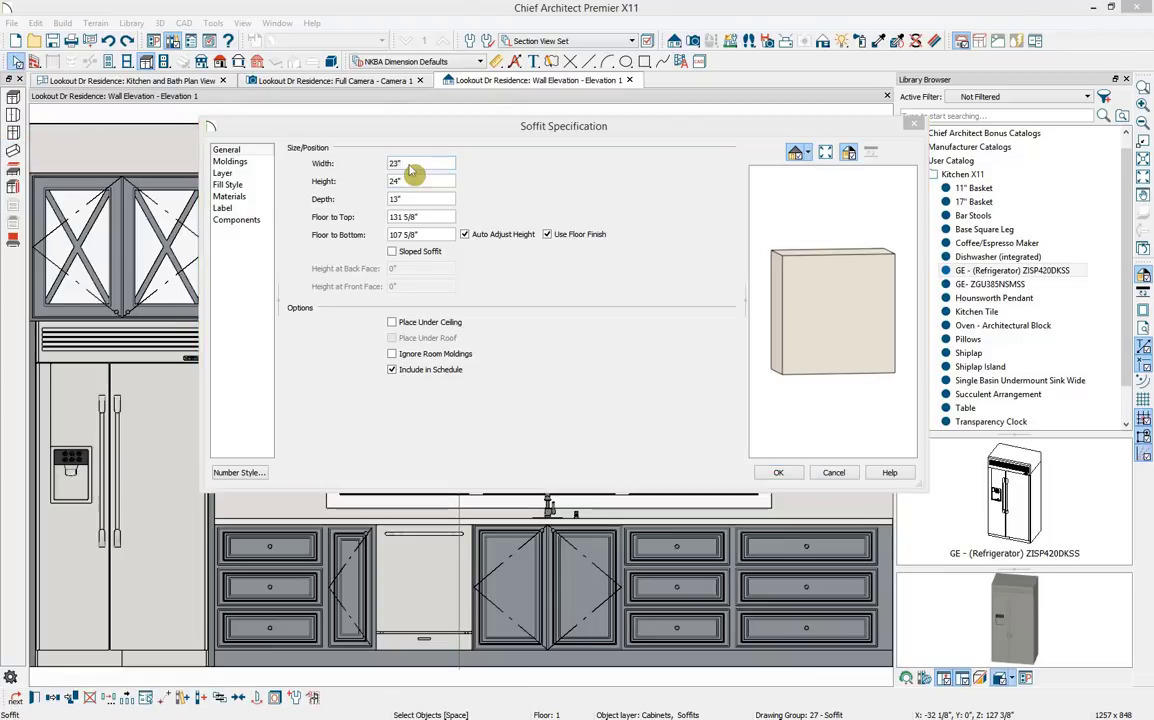
{"action": "type", "text": "210"}
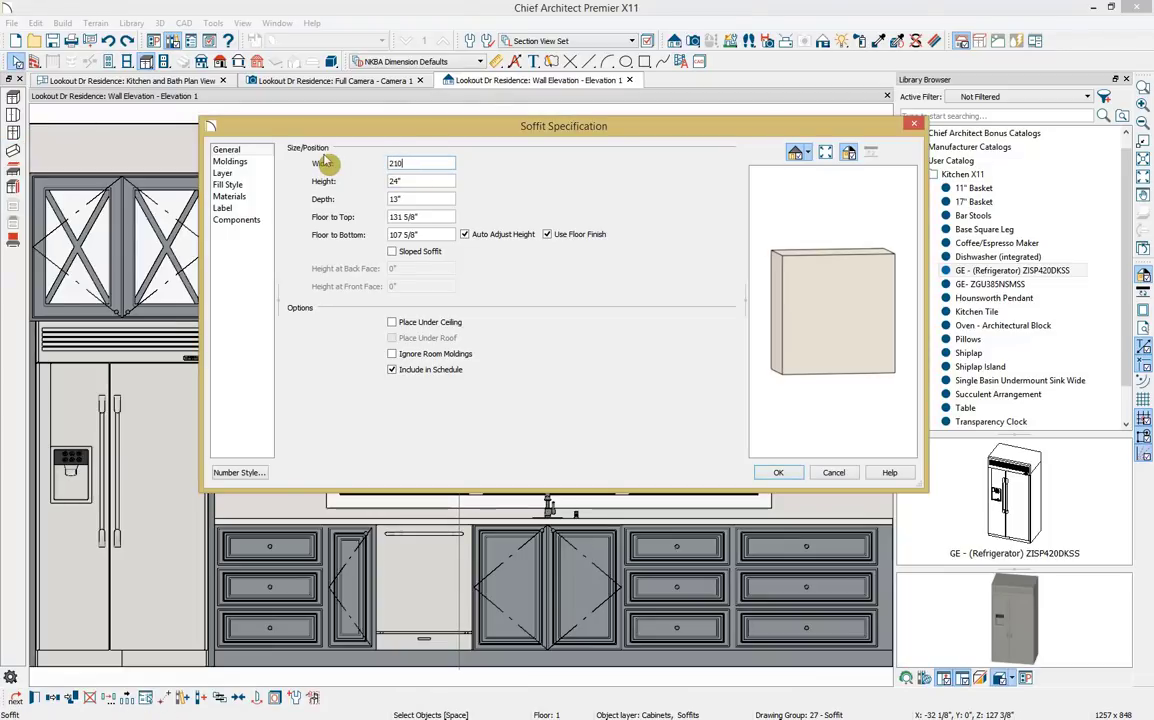
{"action": "key", "text": "Tab"}
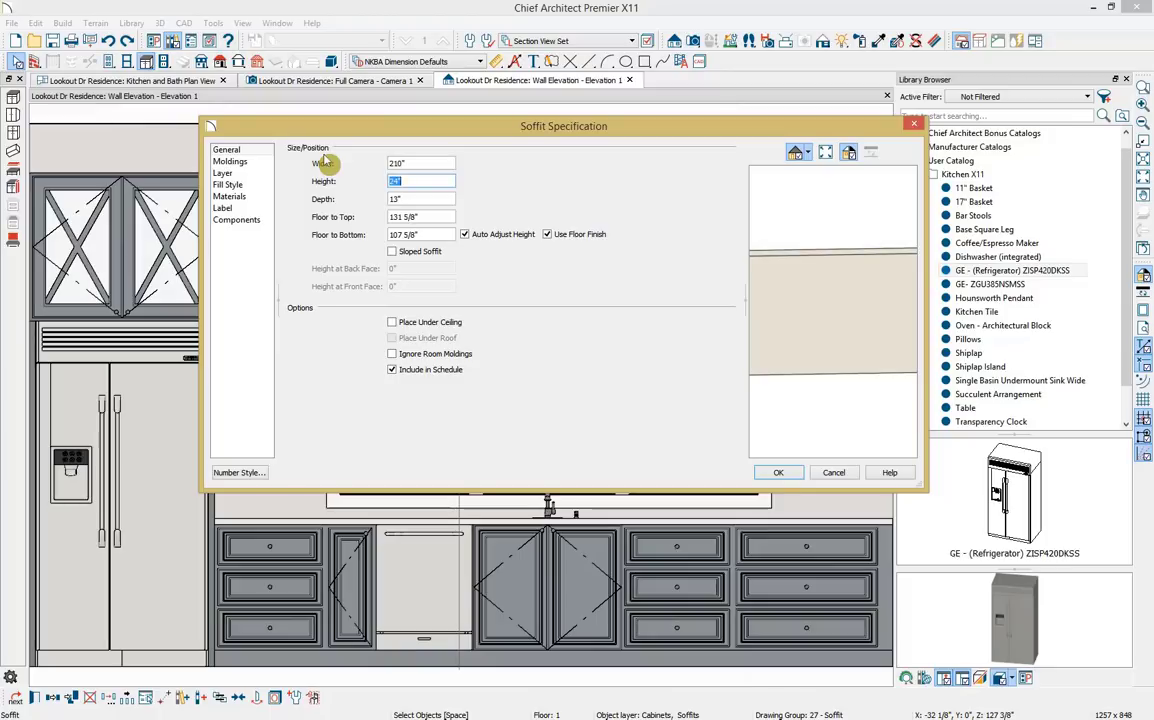
{"action": "type", "text": "12"}
{"action": "key", "text": "Tab"}
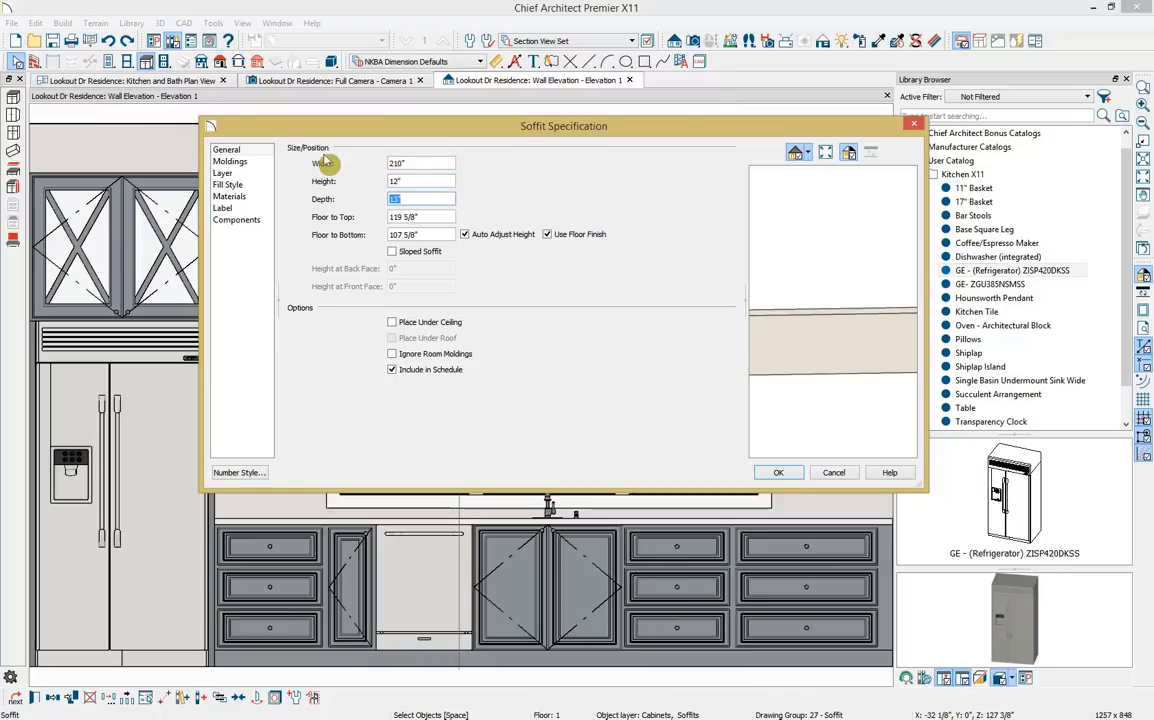
{"action": "type", "text": "24"}
{"action": "key", "text": "Tab"}
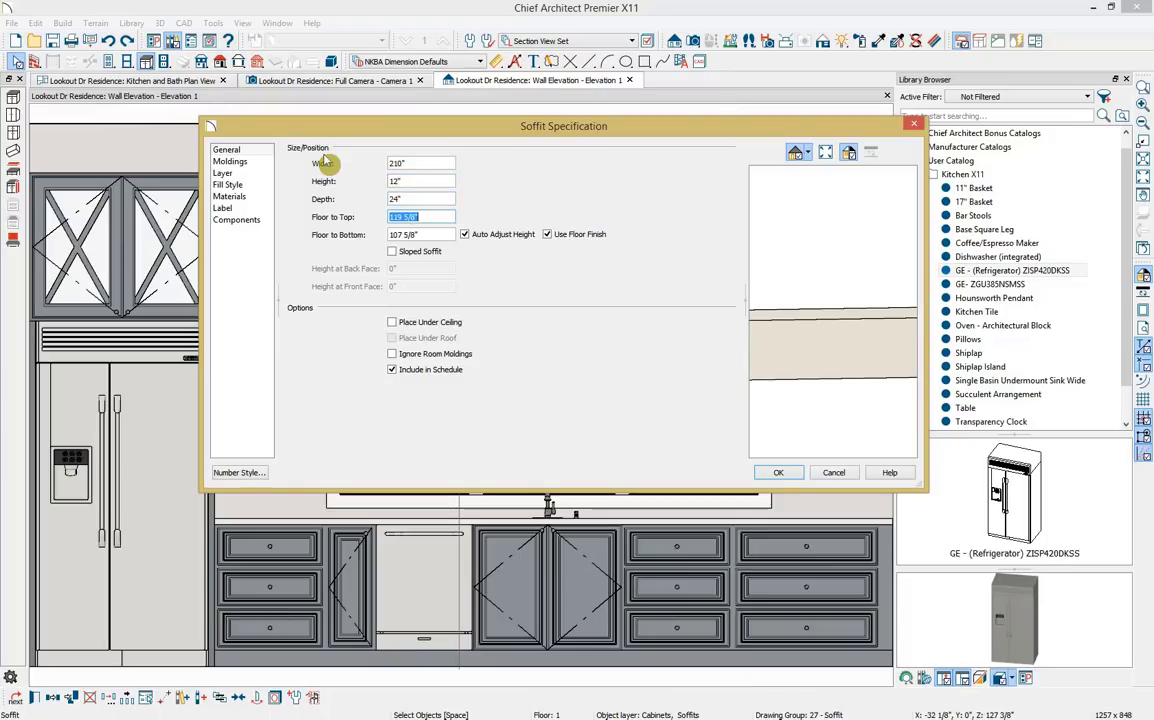
{"action": "key", "text": "Tab"}
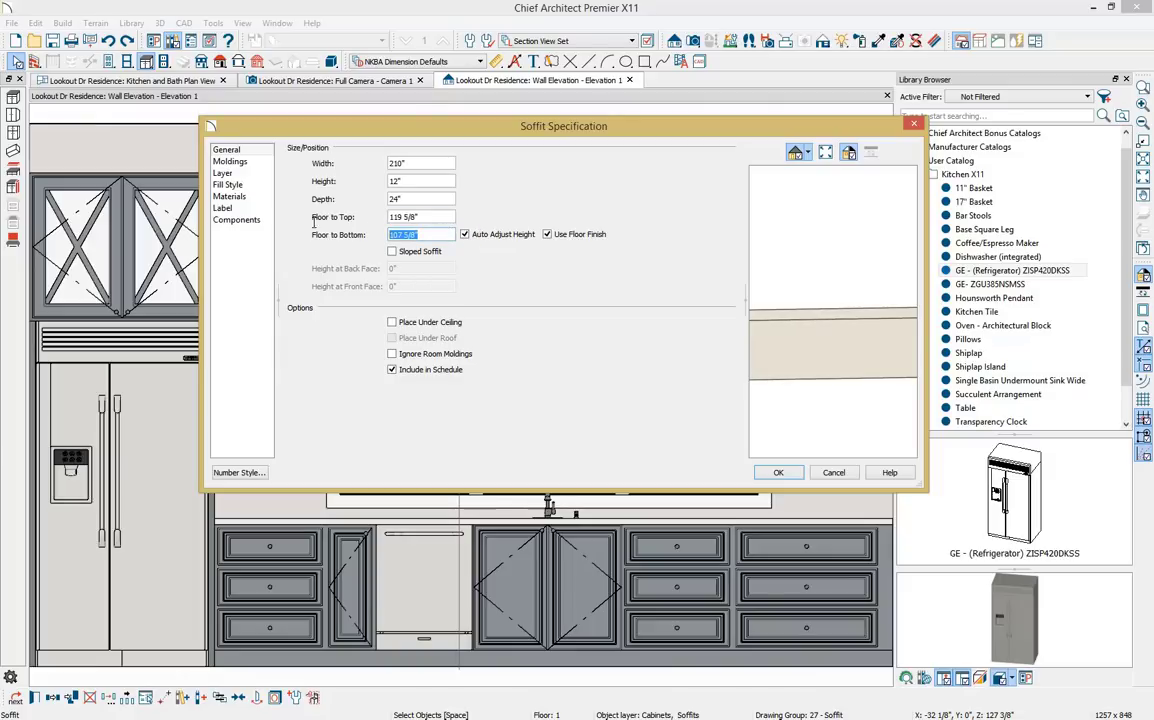
{"action": "type", "text": "120"}
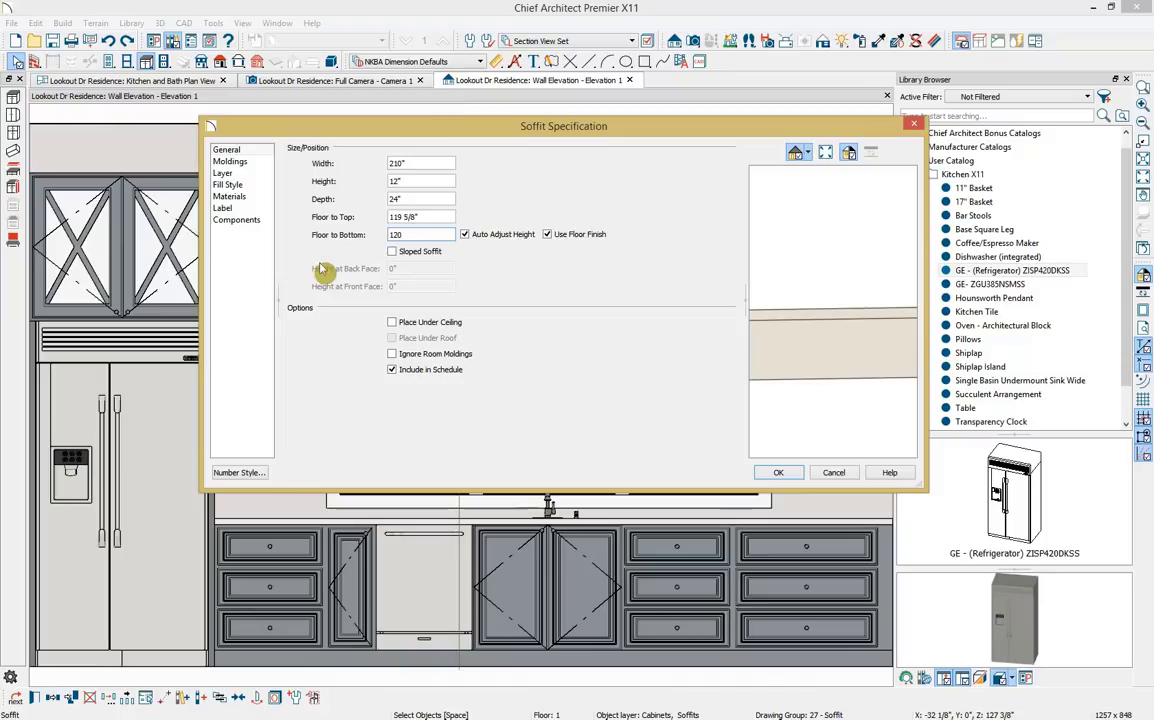
Change the soffit's material to the dark brown Rustic Oak and apply the soffit settings
{"action": "left_click", "coordinate": [240, 196]}
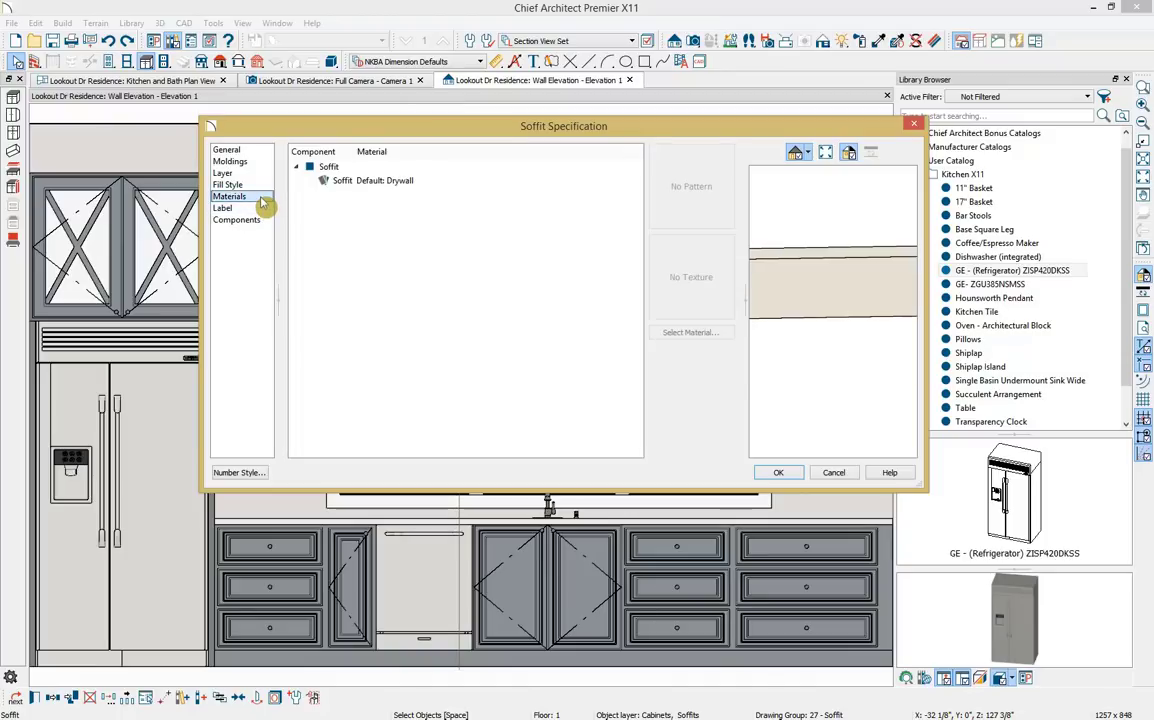
{"action": "left_click", "coordinate": [418, 186]}
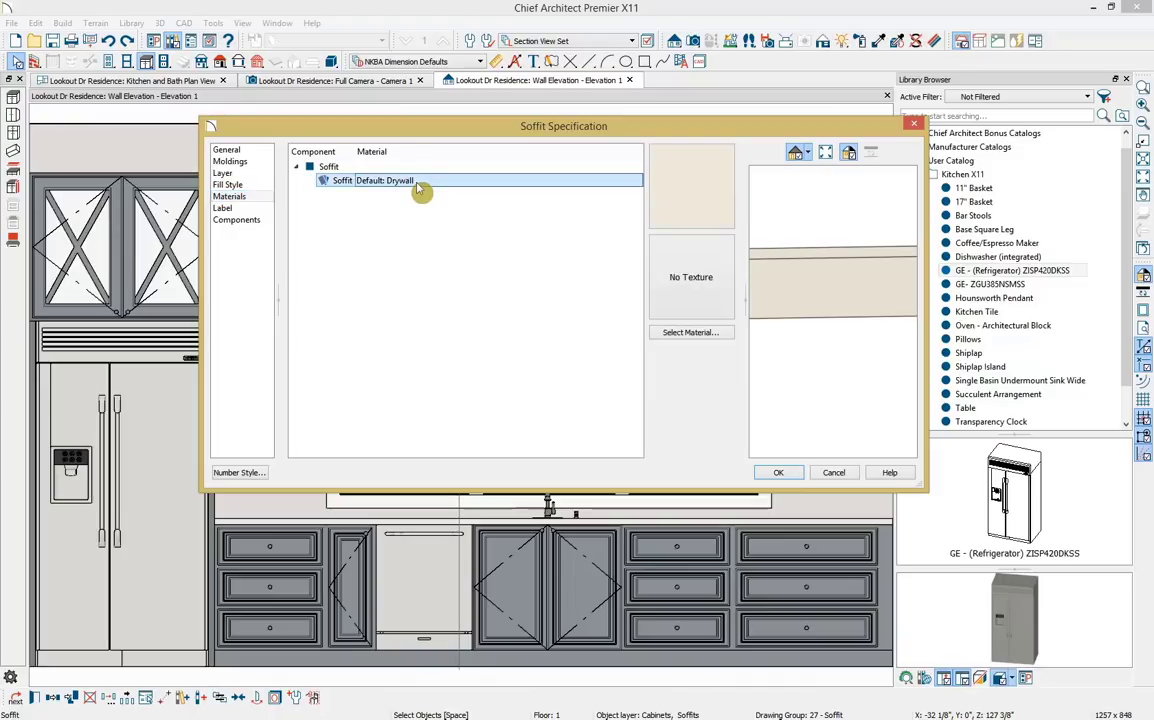
{"action": "left_click", "coordinate": [691, 334]}
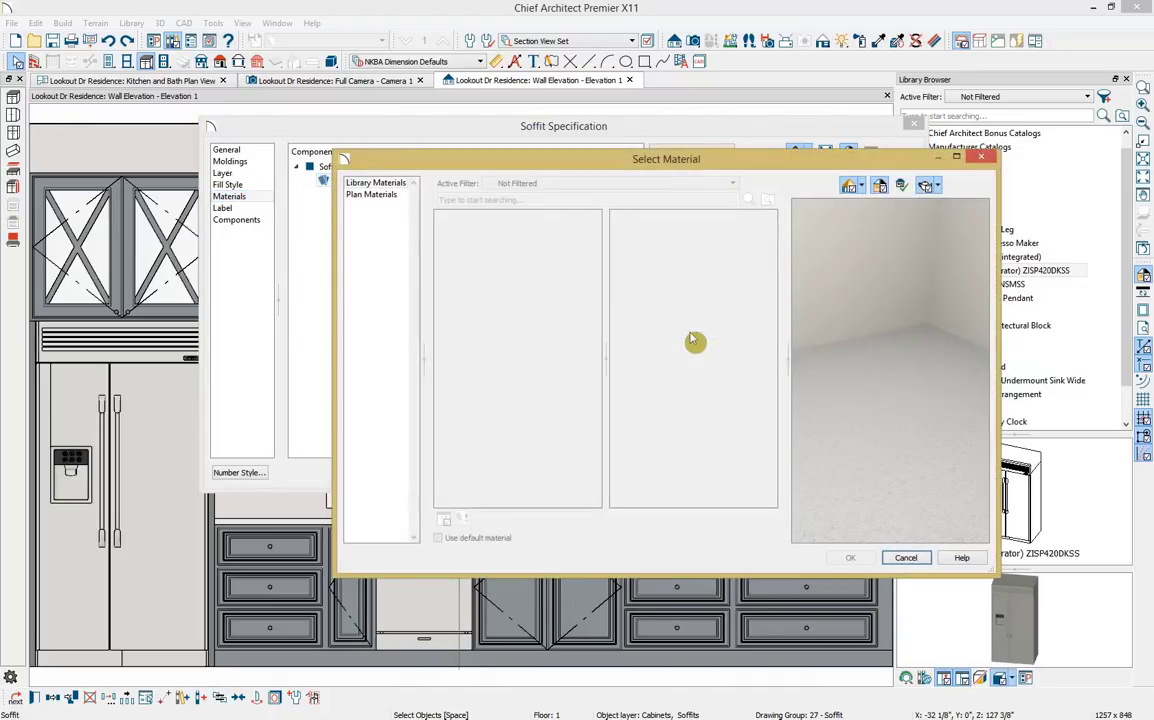
{"action": "type", "text": "rus"}
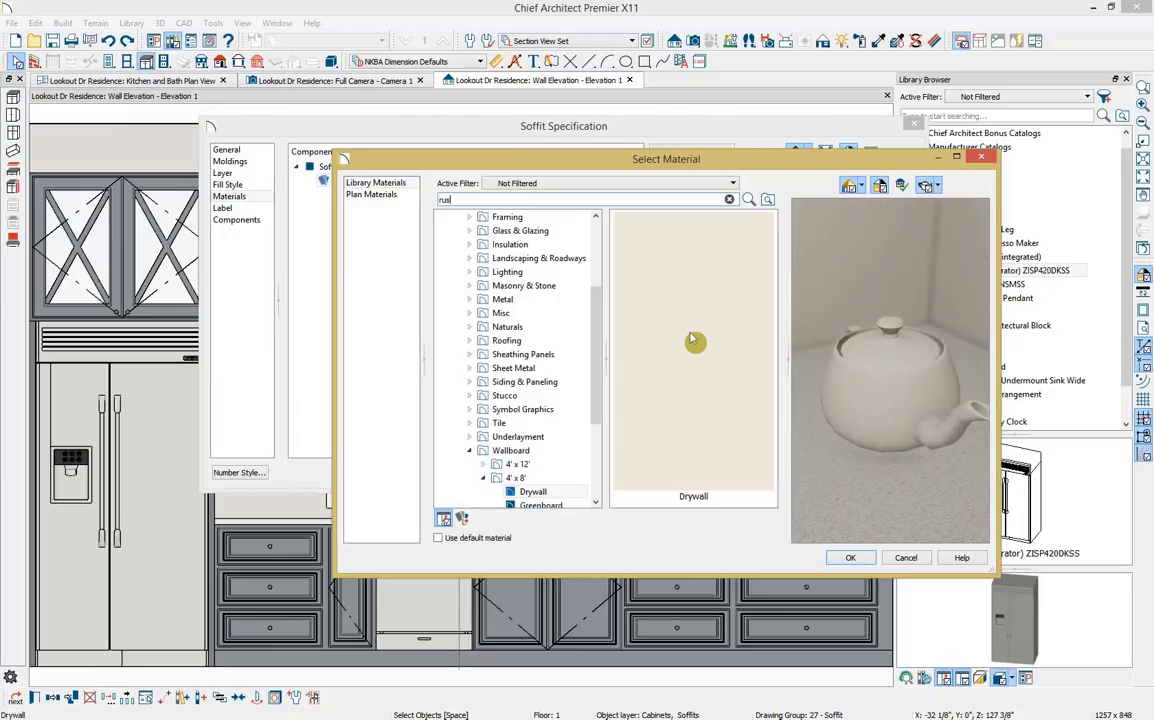
{"action": "type", "text": "tic oak"}
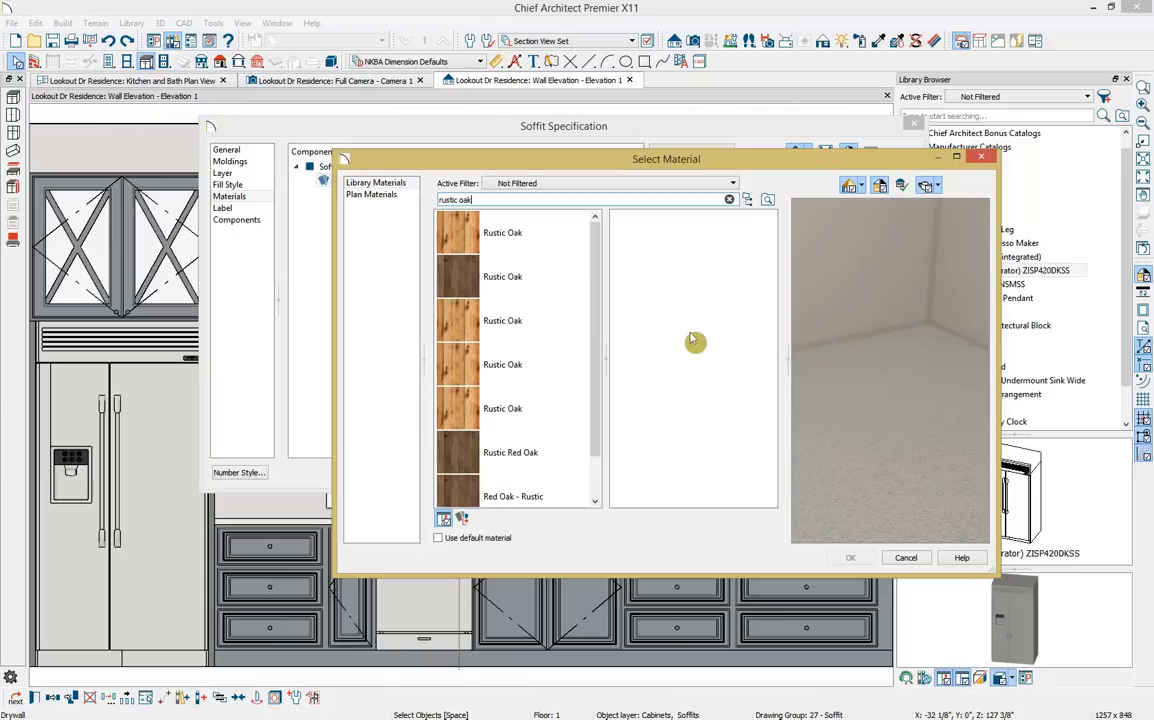
{"action": "left_click", "coordinate": [478, 284]}
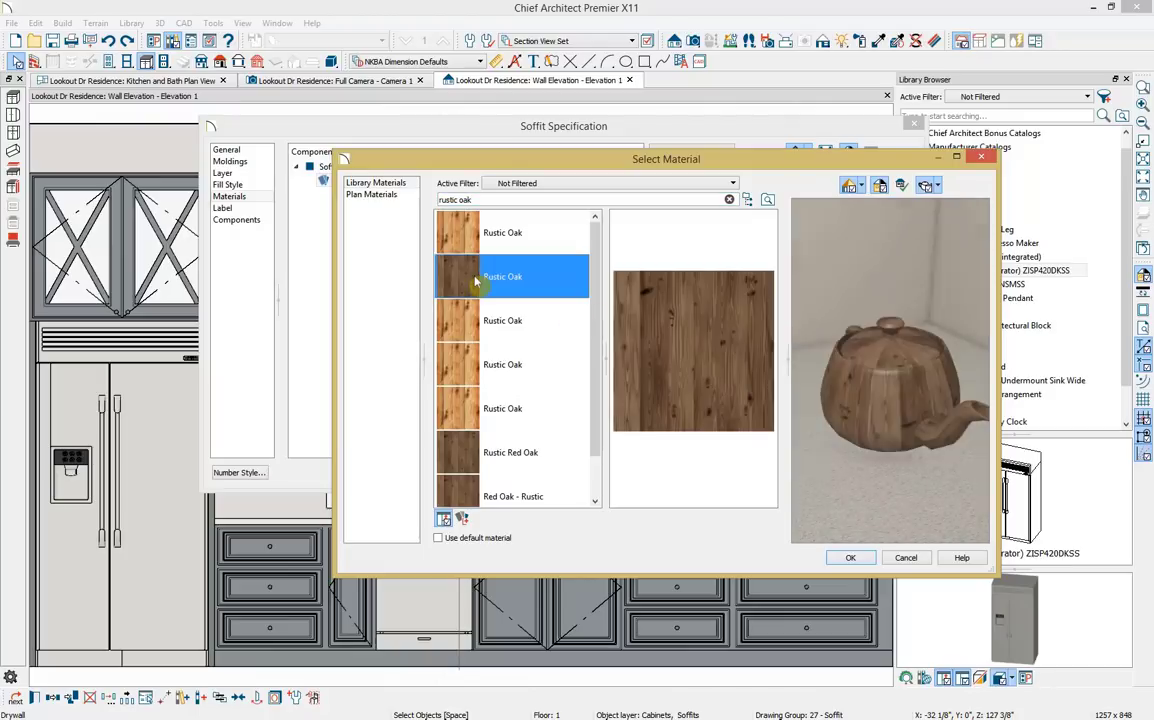
{"action": "left_click", "coordinate": [849, 557]}
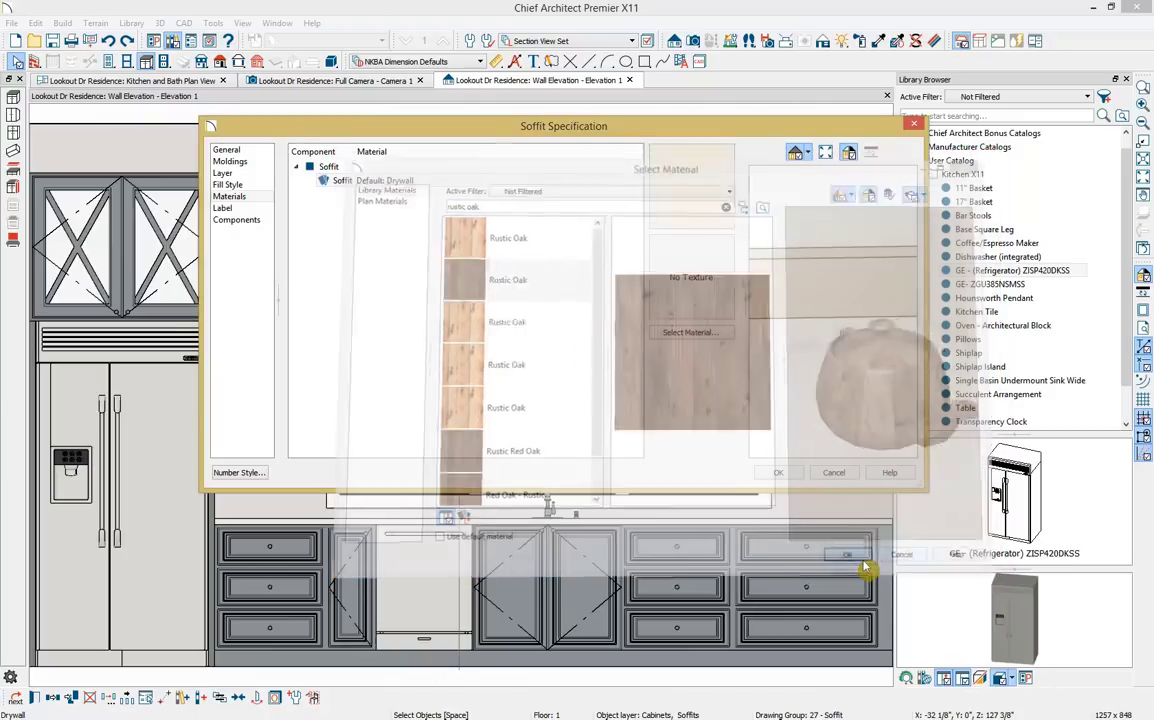
{"action": "left_click", "coordinate": [778, 472]}
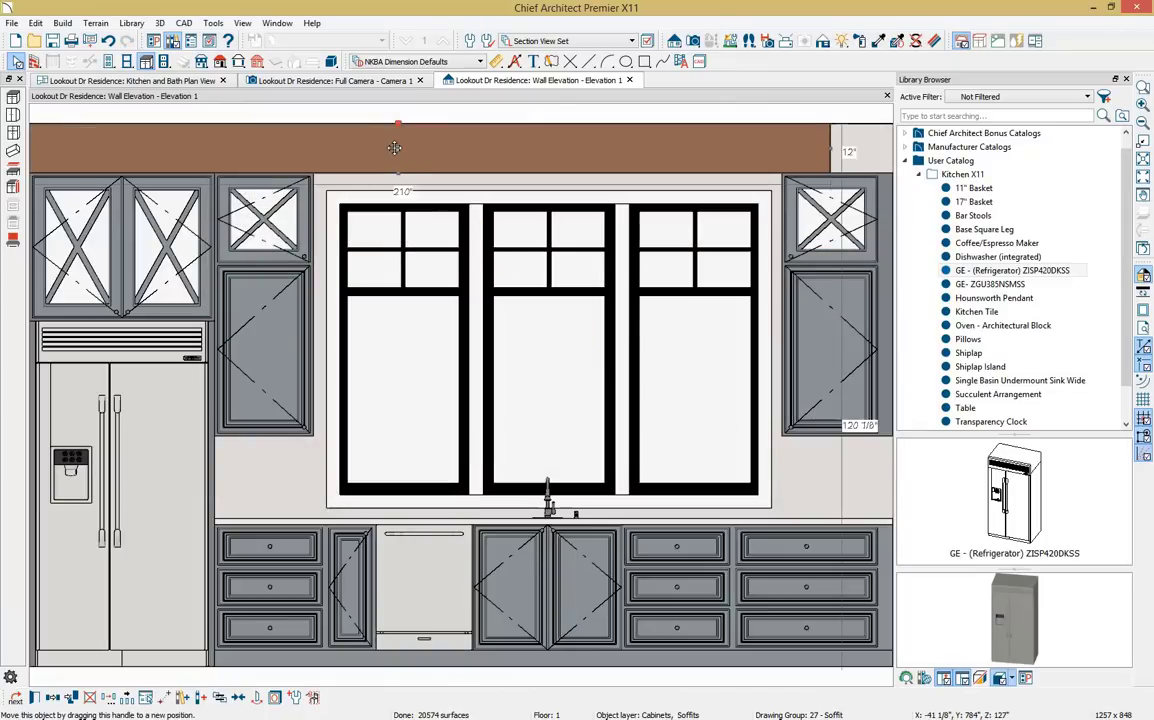
Shift the soffit along the wall so it spans the full cabinet run up to the wall beyond the window
{"action": "left_click_drag", "start_coordinate": [395, 148], "coordinate": [464, 143]}
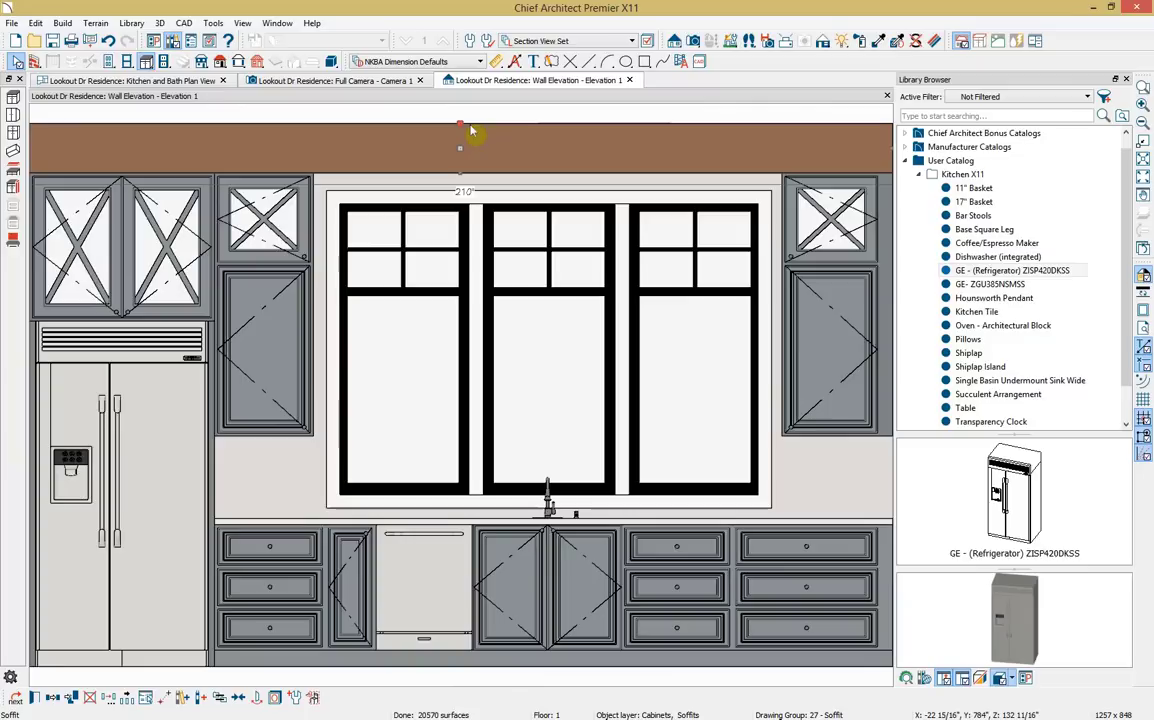
Switch to the full camera view and start adjusting the material definition for the soffit's wood
{"action": "left_click", "coordinate": [413, 84]}
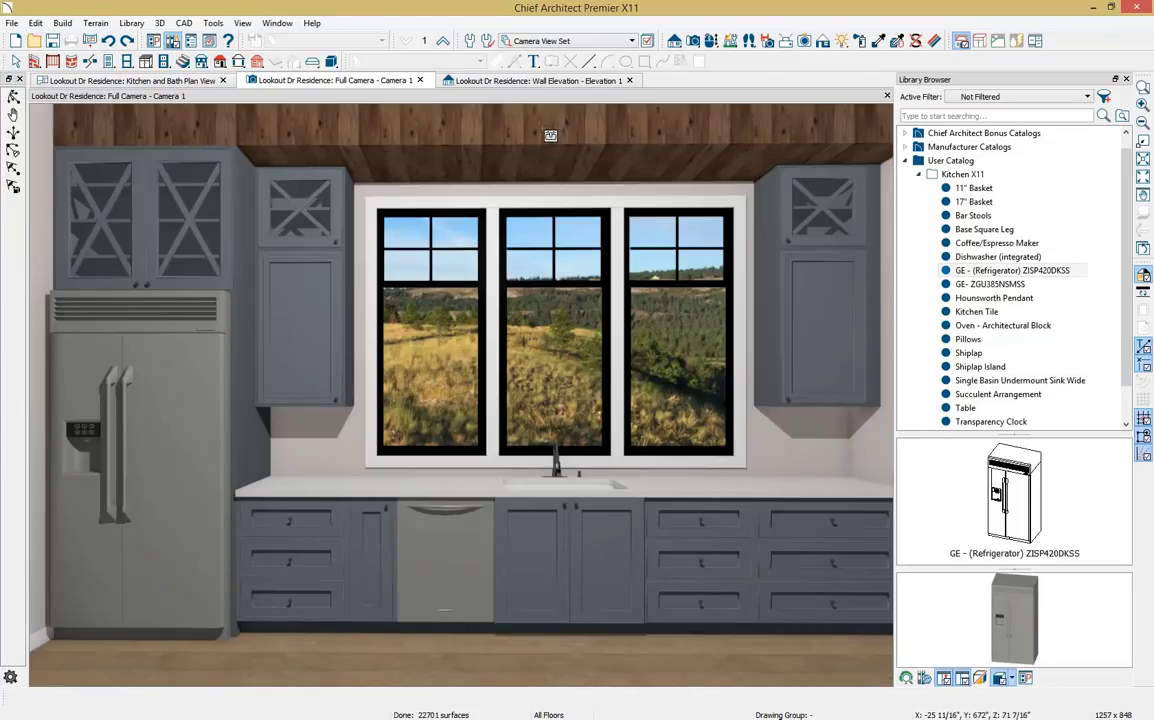
{"action": "left_click", "coordinate": [934, 41]}
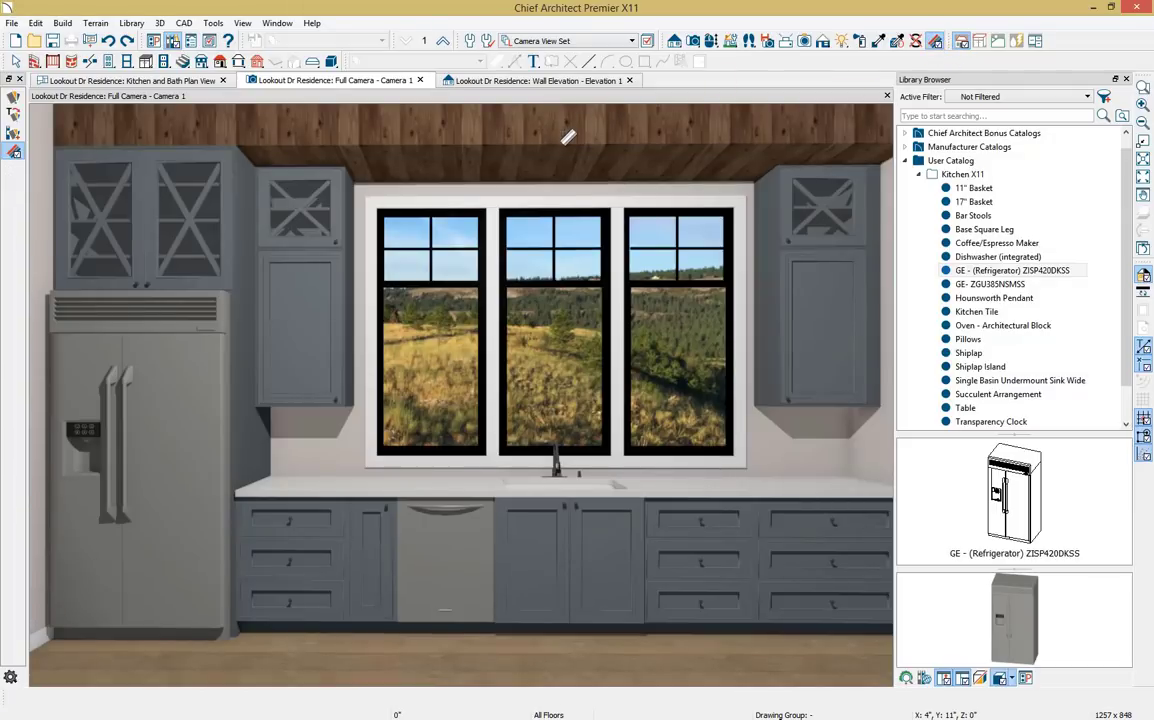
Rotate the Rustic Oak texture on the beam above the windows by setting its angle to 90°
{"action": "left_click", "coordinate": [594, 107]}
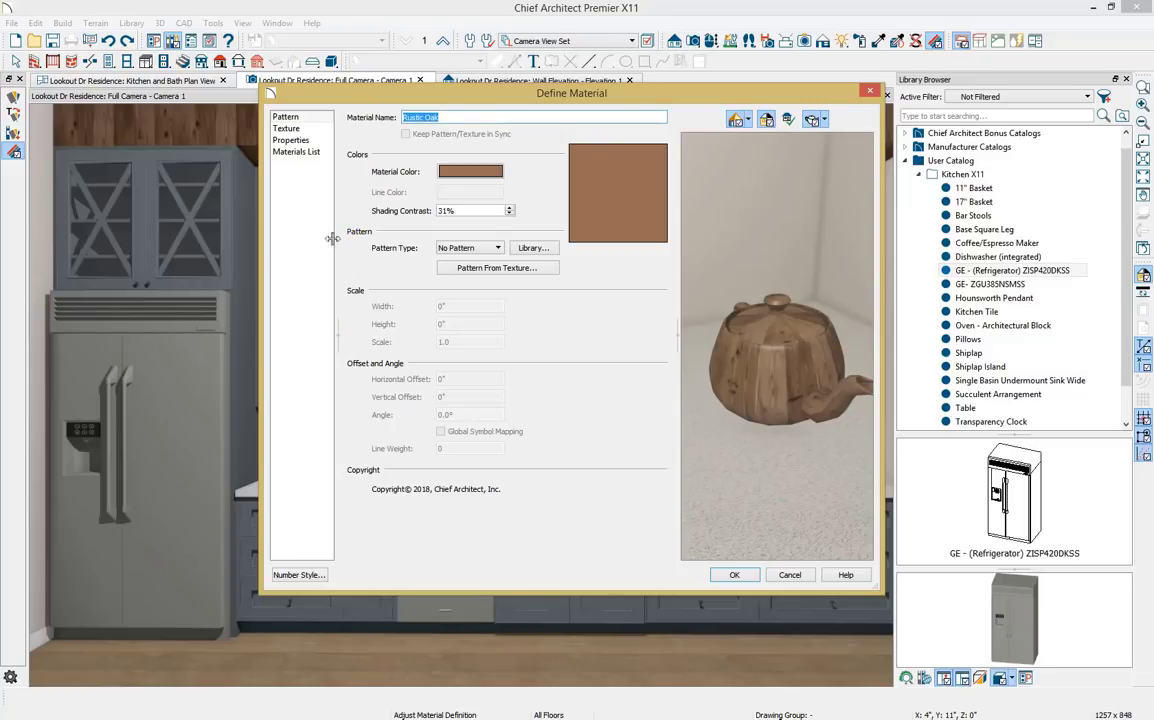
{"action": "left_click", "coordinate": [302, 131]}
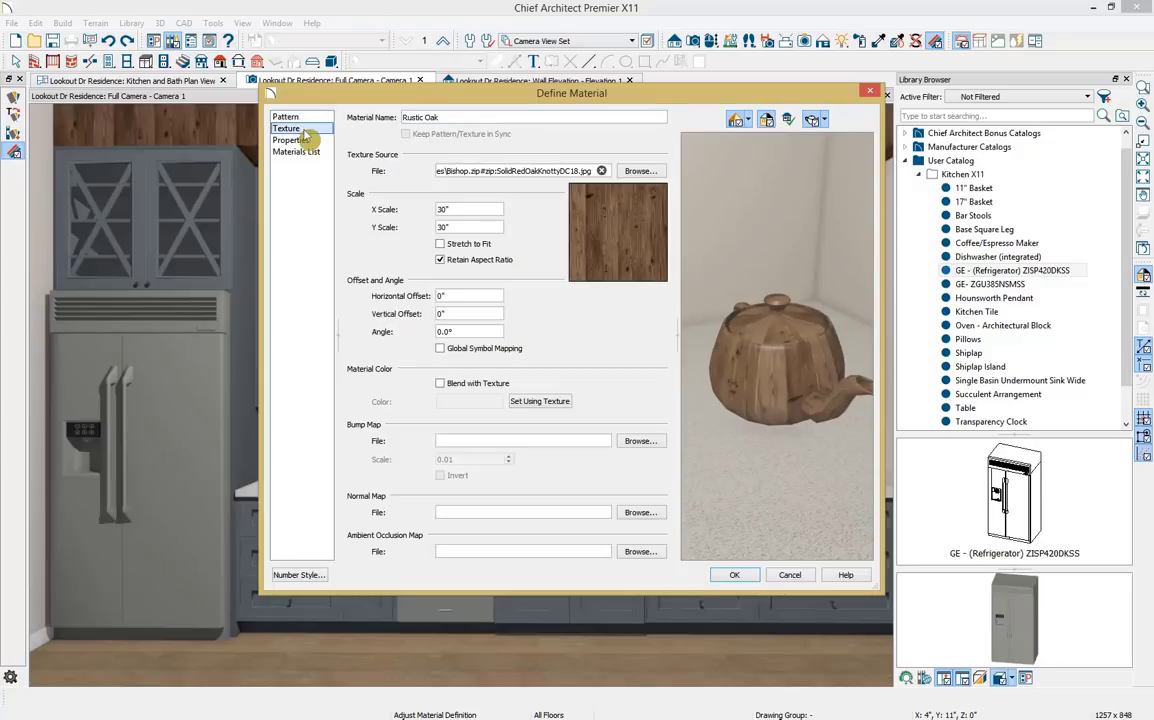
{"action": "double_click", "coordinate": [450, 331]}
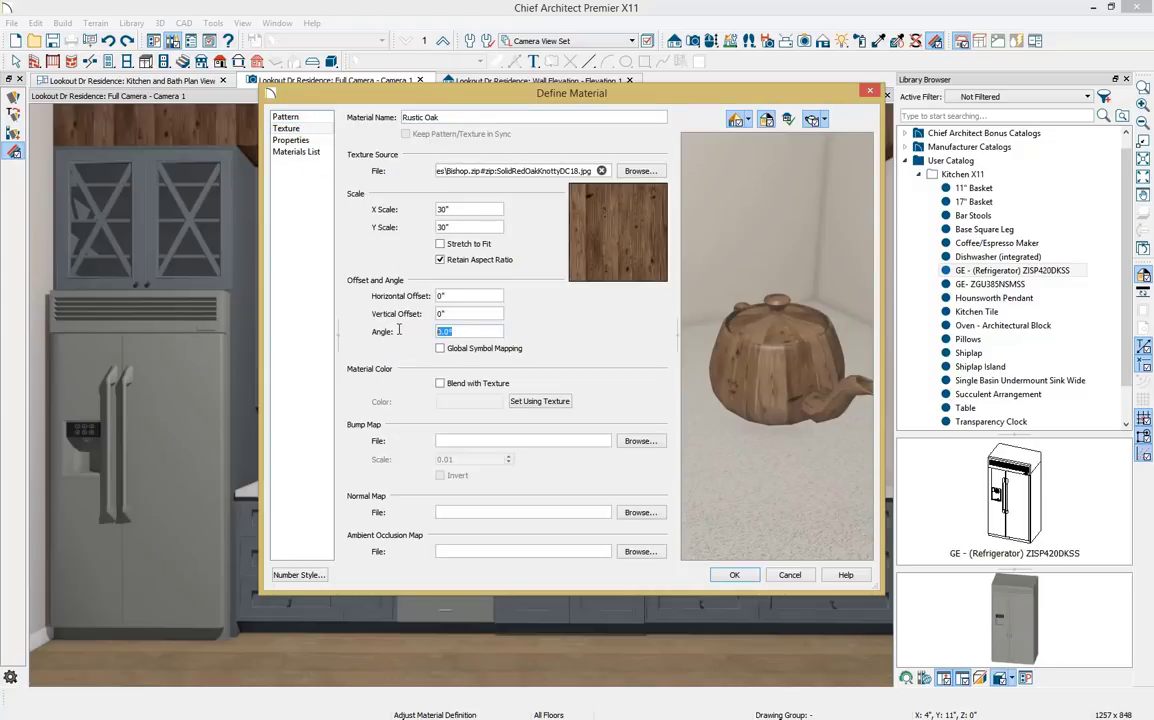
{"action": "type", "text": "90"}
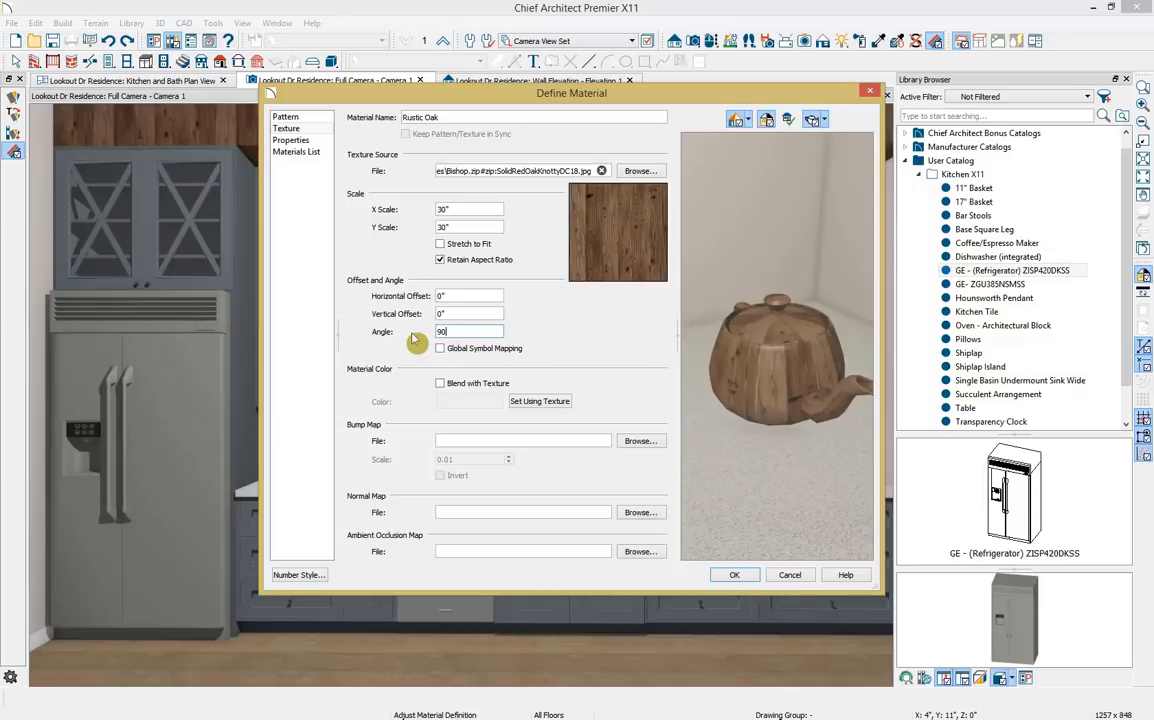
{"action": "key", "text": "Tab"}
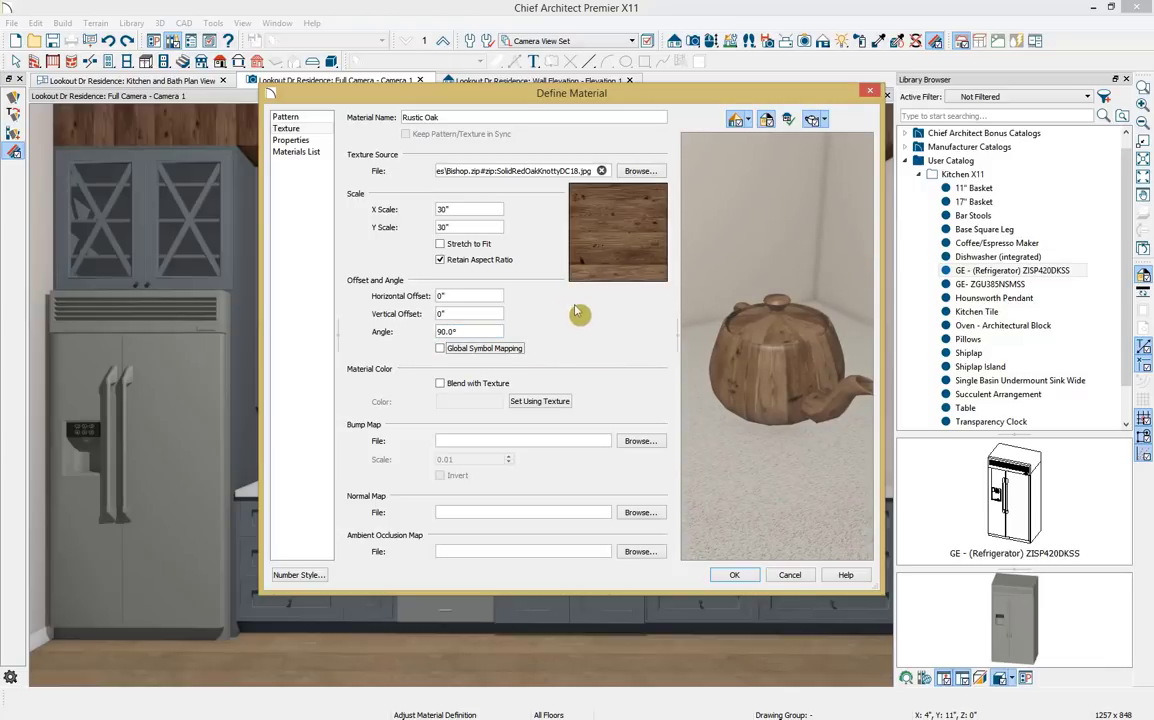
{"action": "left_click", "coordinate": [733, 577]}
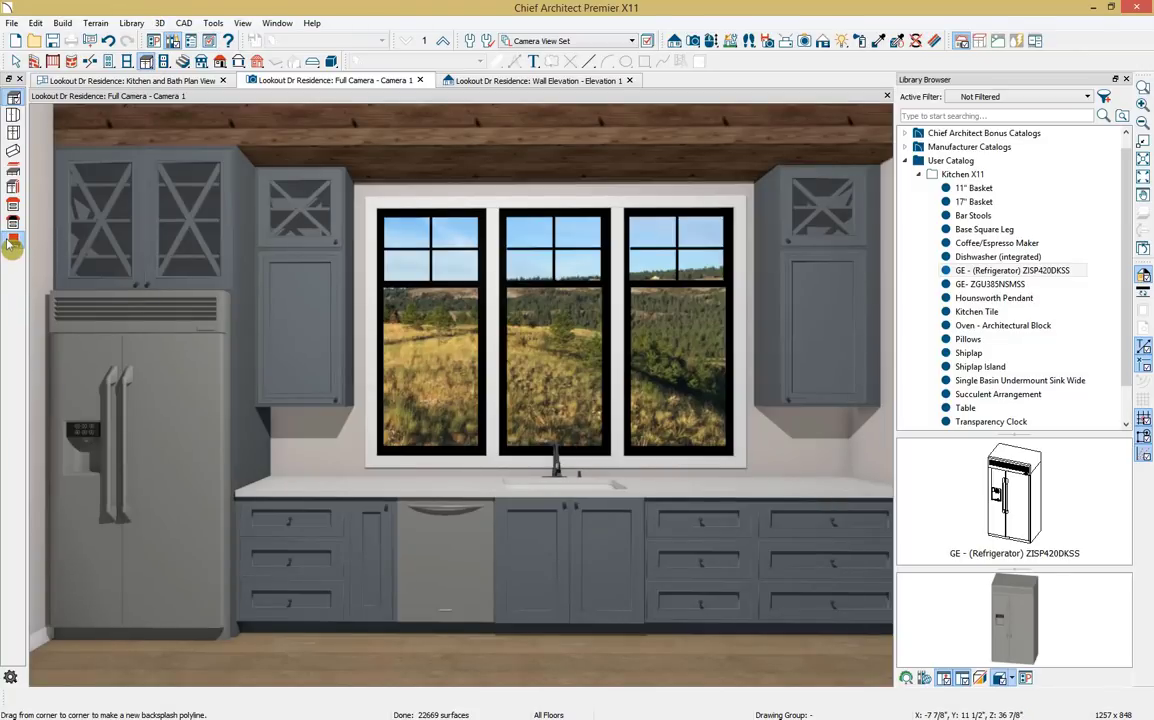
Create a custom backsplash on the wall around the sink windows and cover it with the Kitchen Tile material
{"action": "left_click", "coordinate": [13, 240]}
{"action": "left_click", "coordinate": [328, 439]}
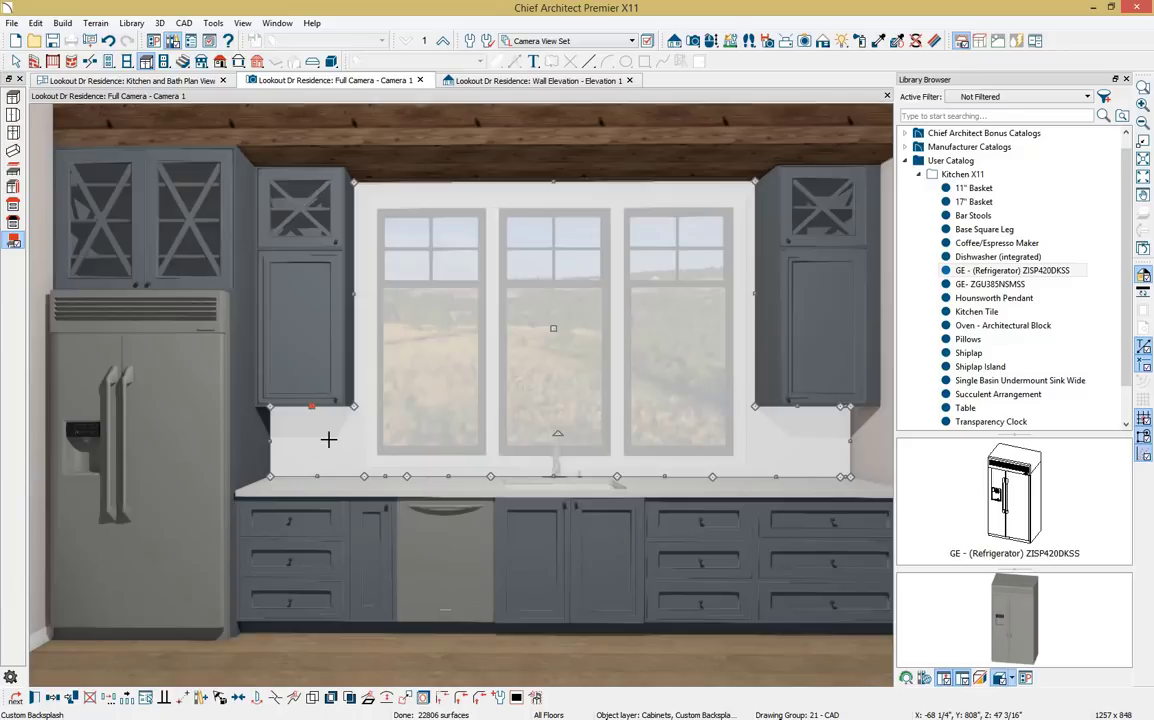
{"action": "key", "text": "Escape"}
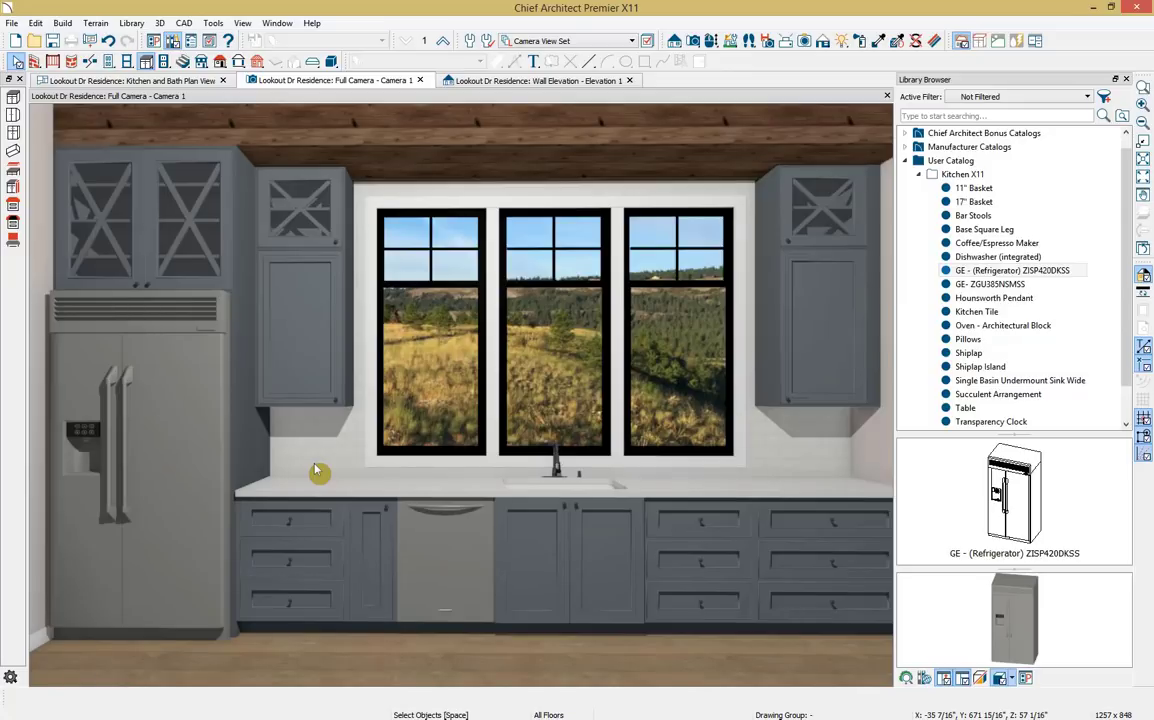
{"action": "left_click", "coordinate": [1012, 313]}
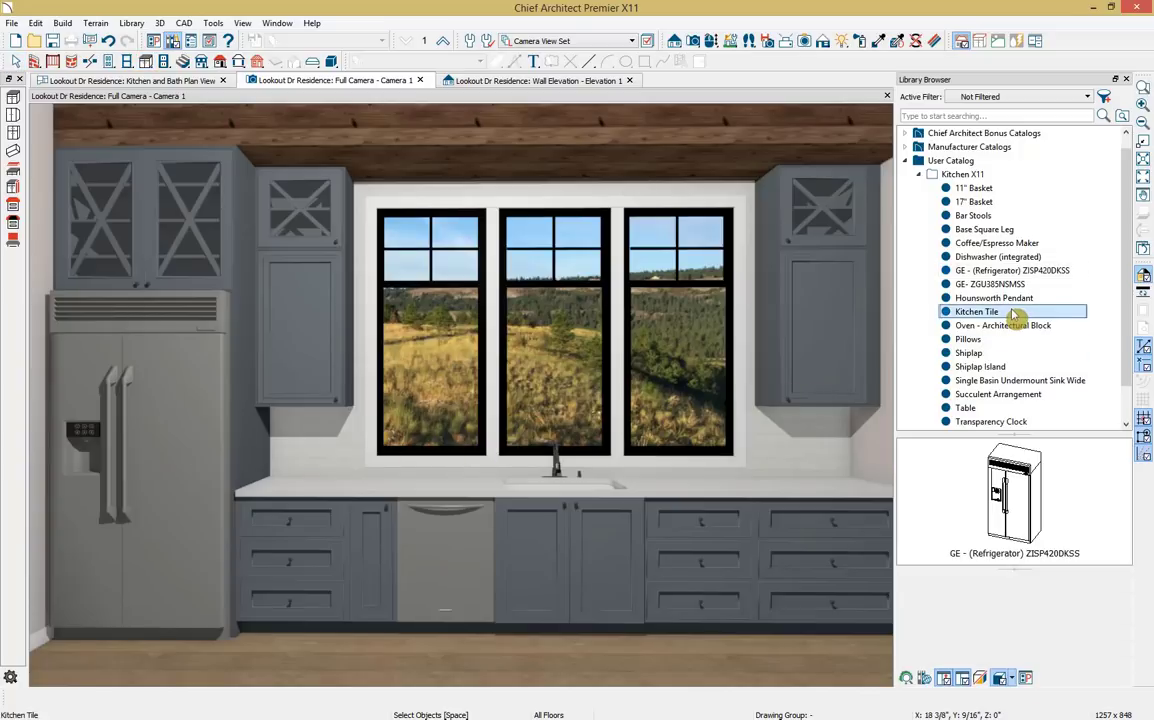
{"action": "left_click", "coordinate": [813, 458]}
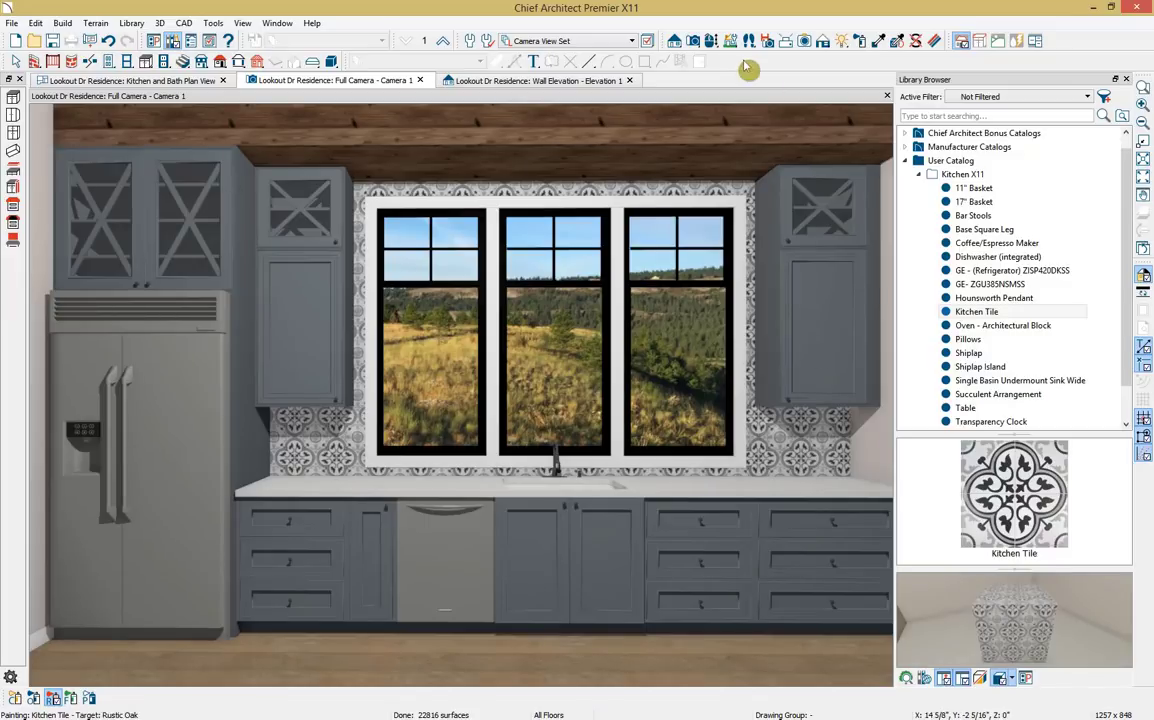
Apply the Shiplap material to the bare wall beside the end of the base cabinets
{"action": "left_click", "coordinate": [710, 40]}
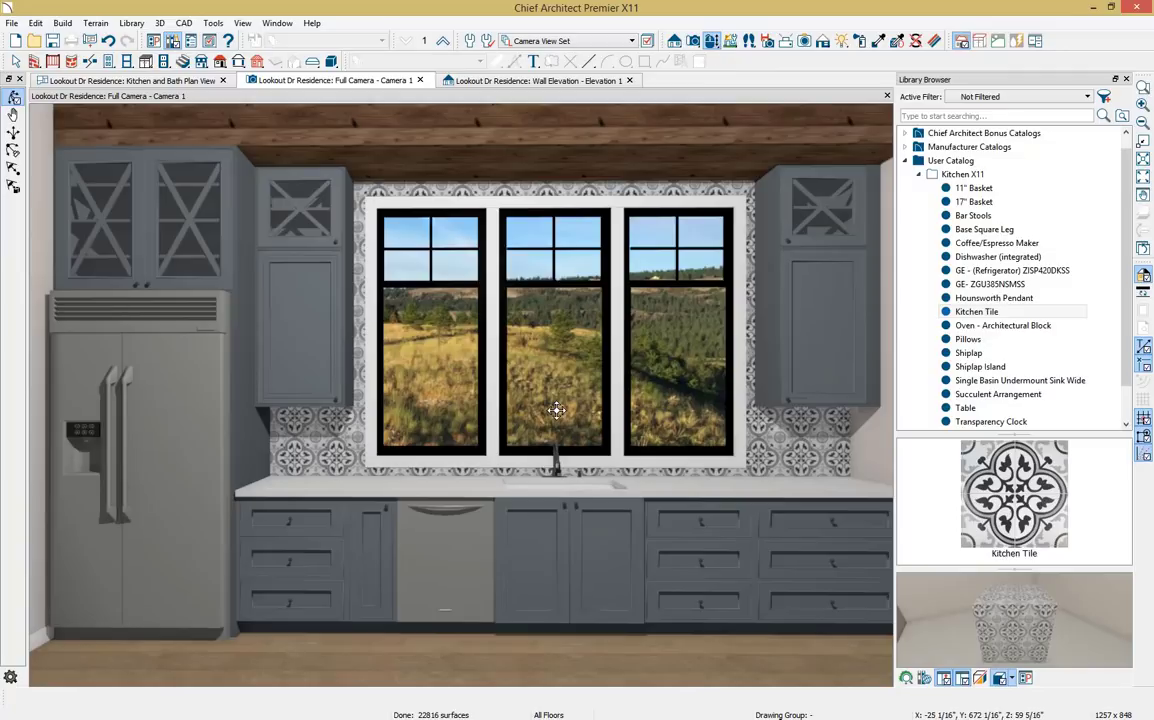
{"action": "left_click_drag", "start_coordinate": [506, 370], "coordinate": [656, 406]}
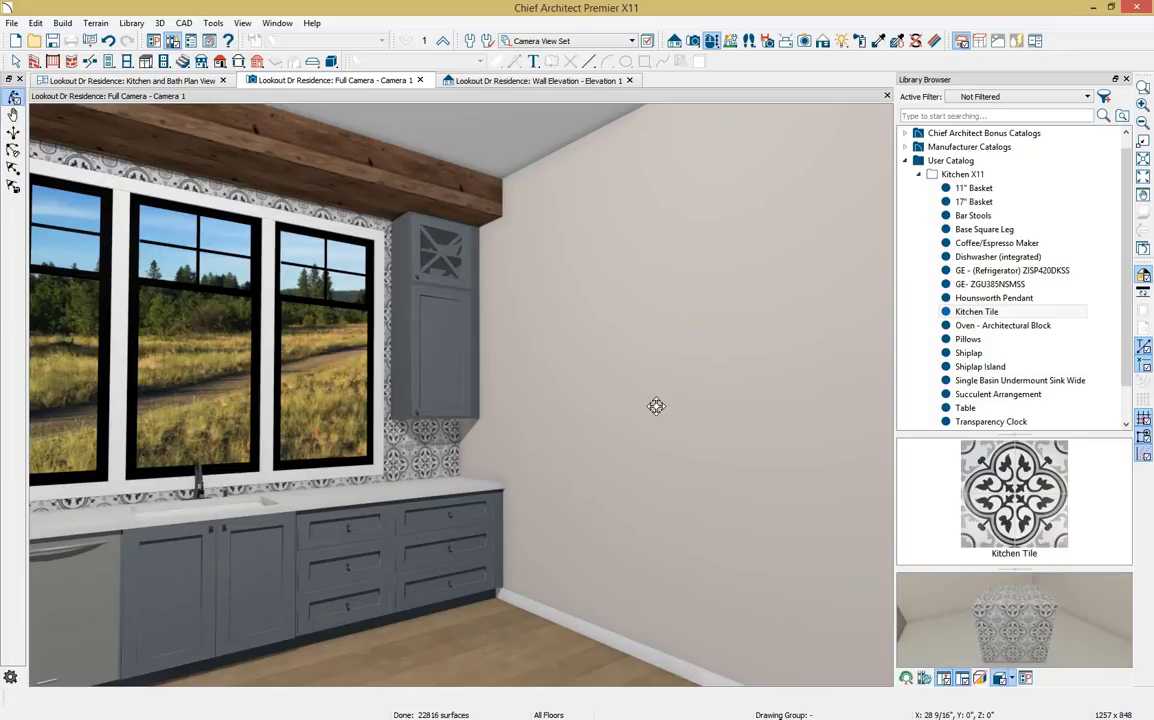
{"action": "left_click", "coordinate": [995, 354]}
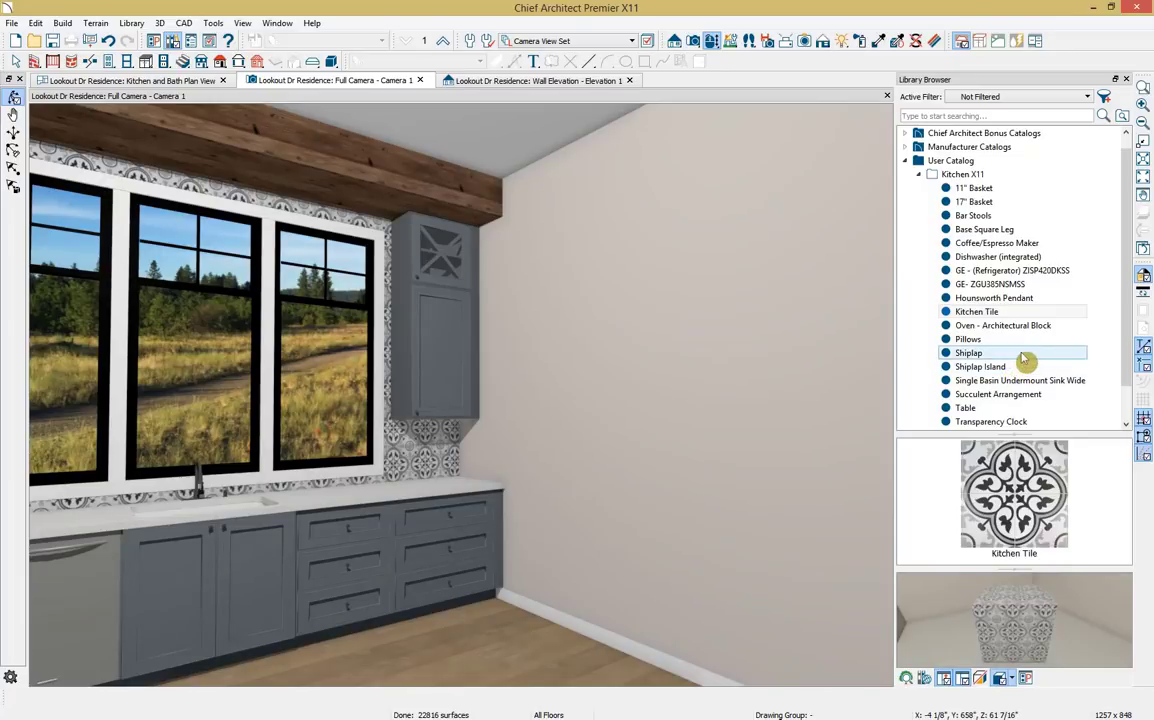
{"action": "left_click", "coordinate": [620, 354]}
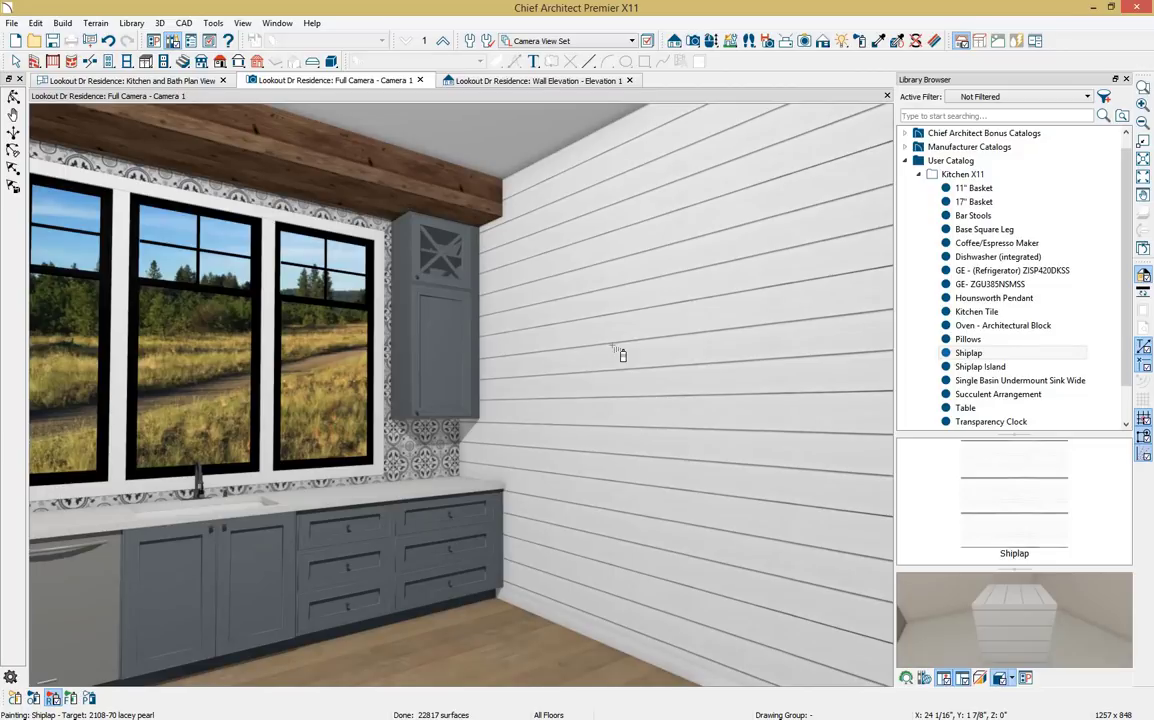
Place a barn door in the shiplap wall to the right of the base cabinets
{"action": "left_click", "coordinate": [110, 62]}
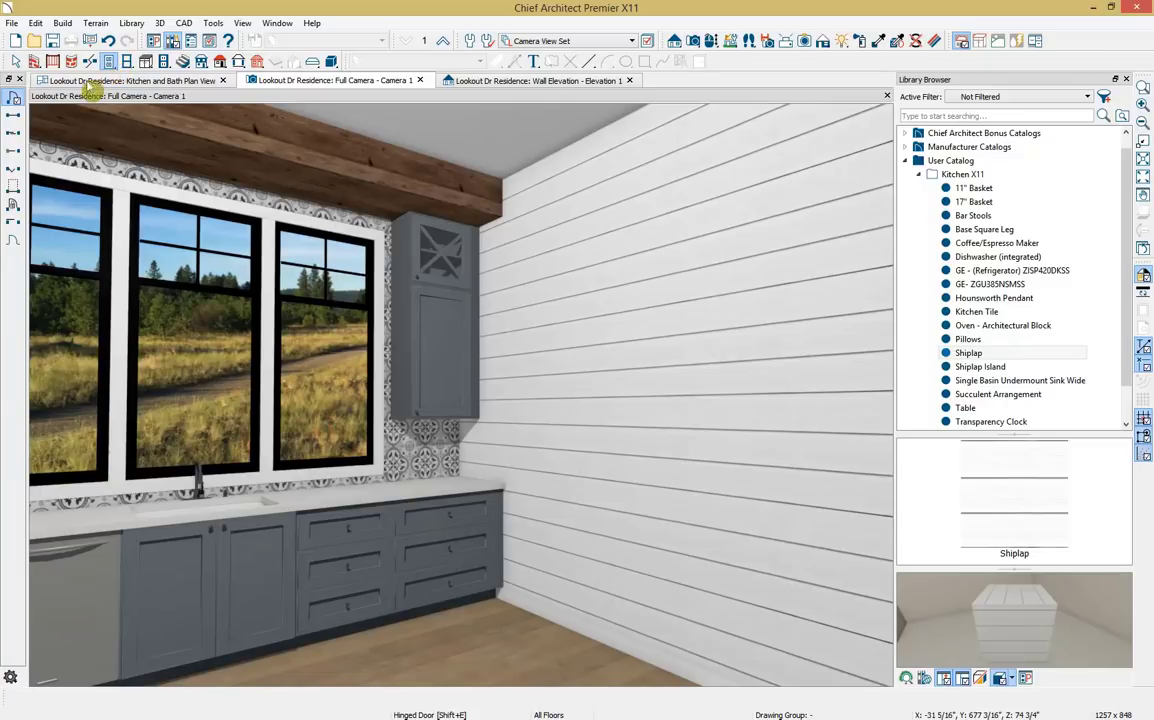
{"action": "left_click", "coordinate": [15, 225]}
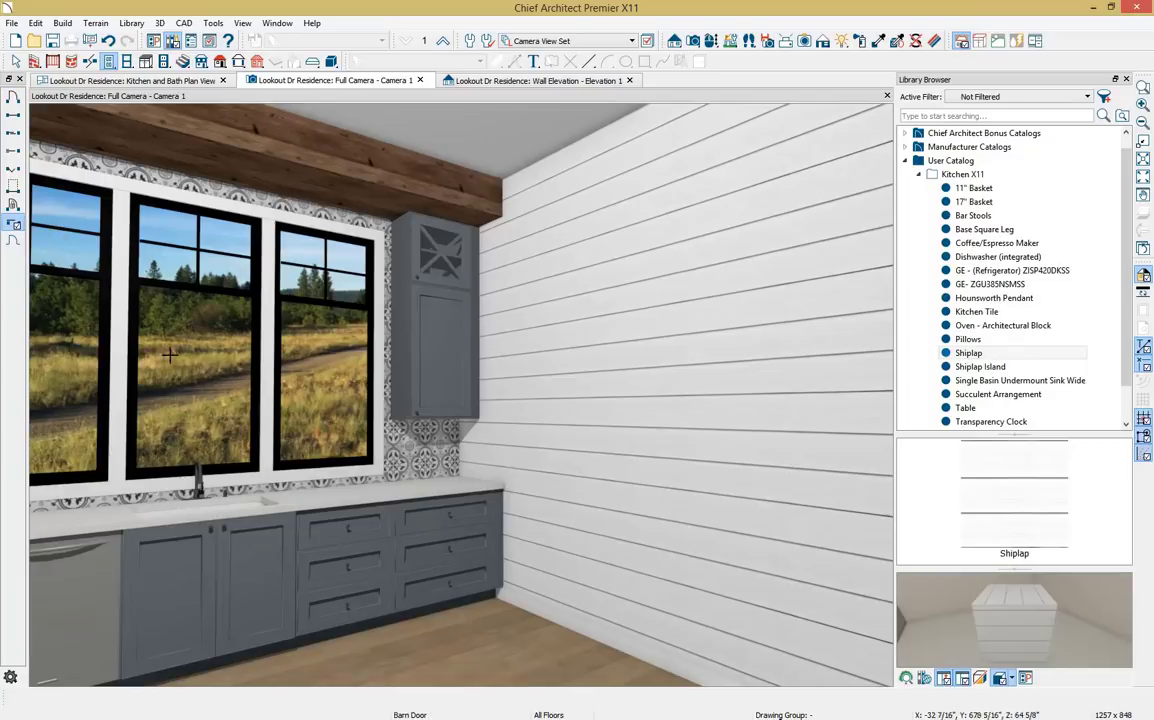
{"action": "left_click", "coordinate": [667, 505]}
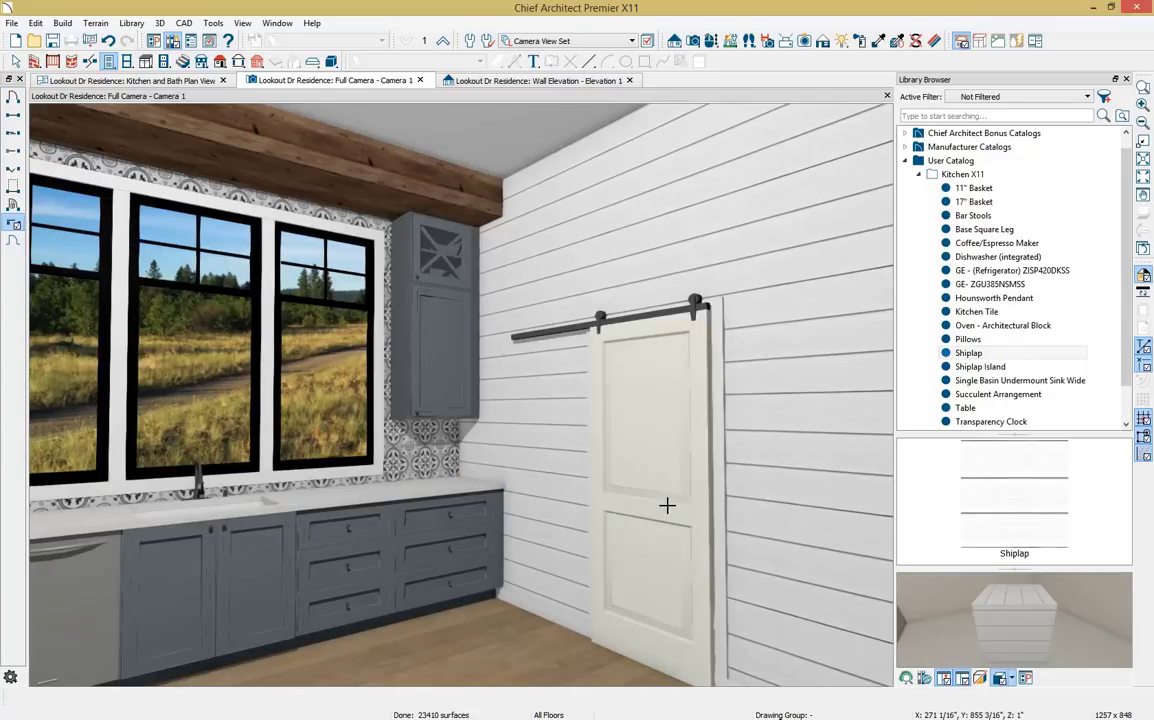
{"action": "key", "text": "space"}
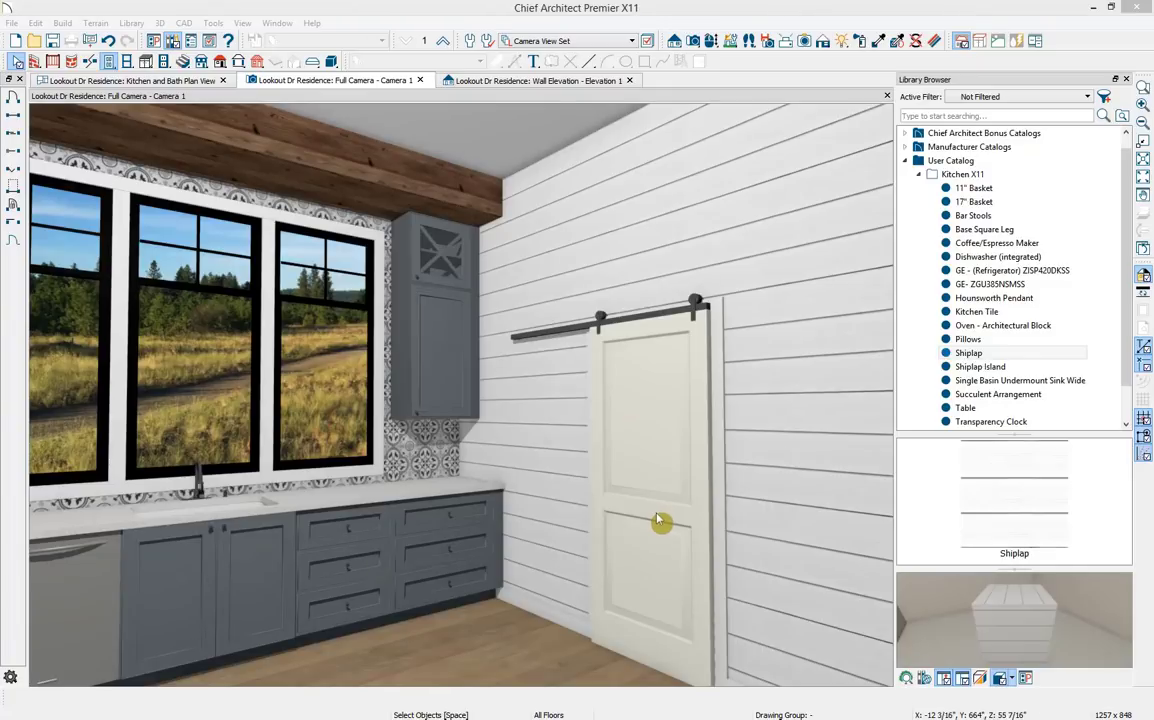
Paint the whole barn door with the Shaker Gray material sampled from the base cabinets, and show the door open
{"action": "left_click", "coordinate": [876, 42]}
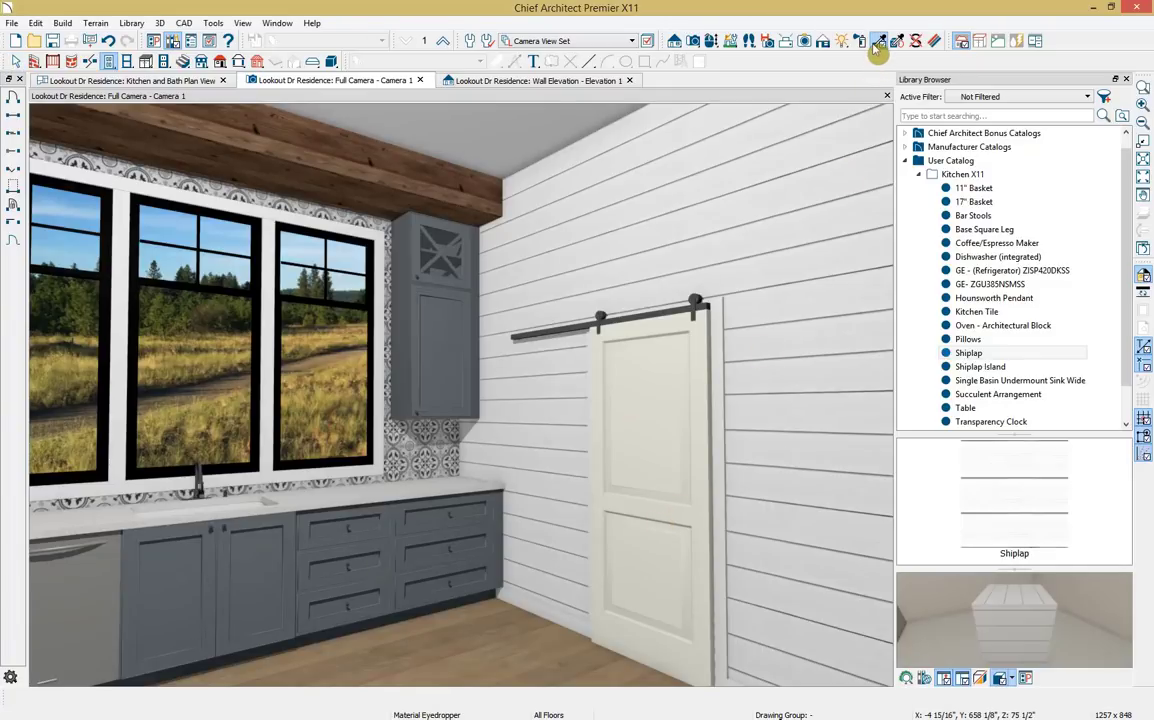
{"action": "left_click", "coordinate": [243, 565]}
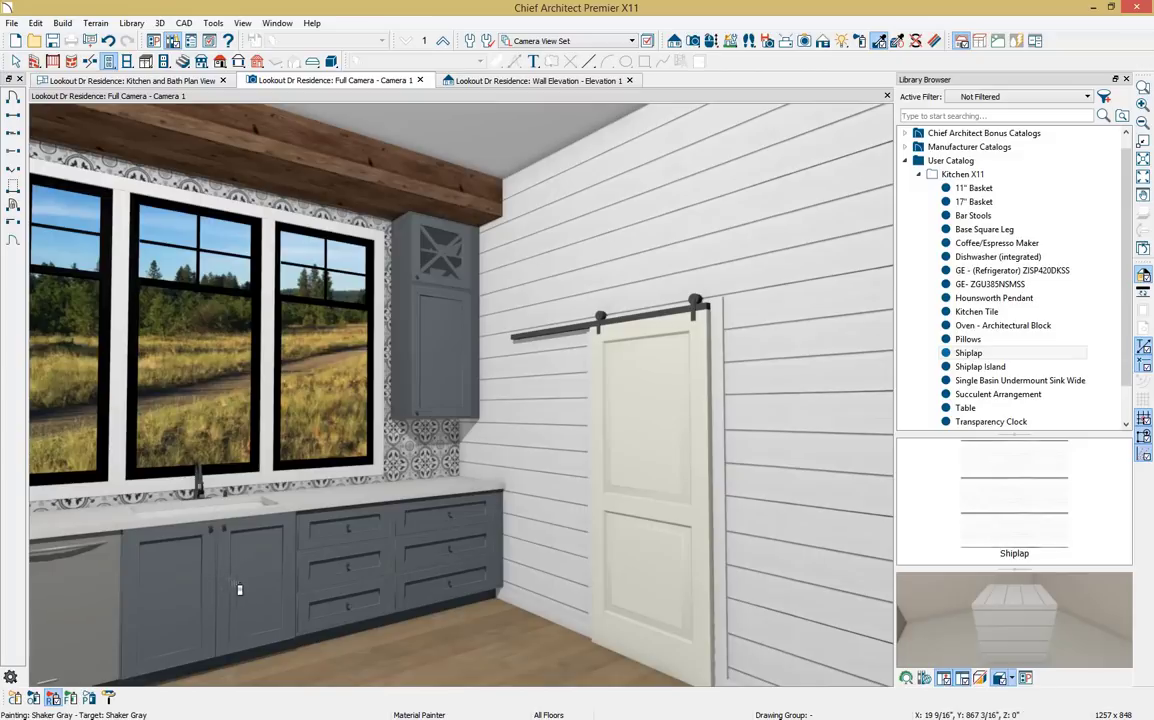
{"action": "left_click", "coordinate": [33, 698]}
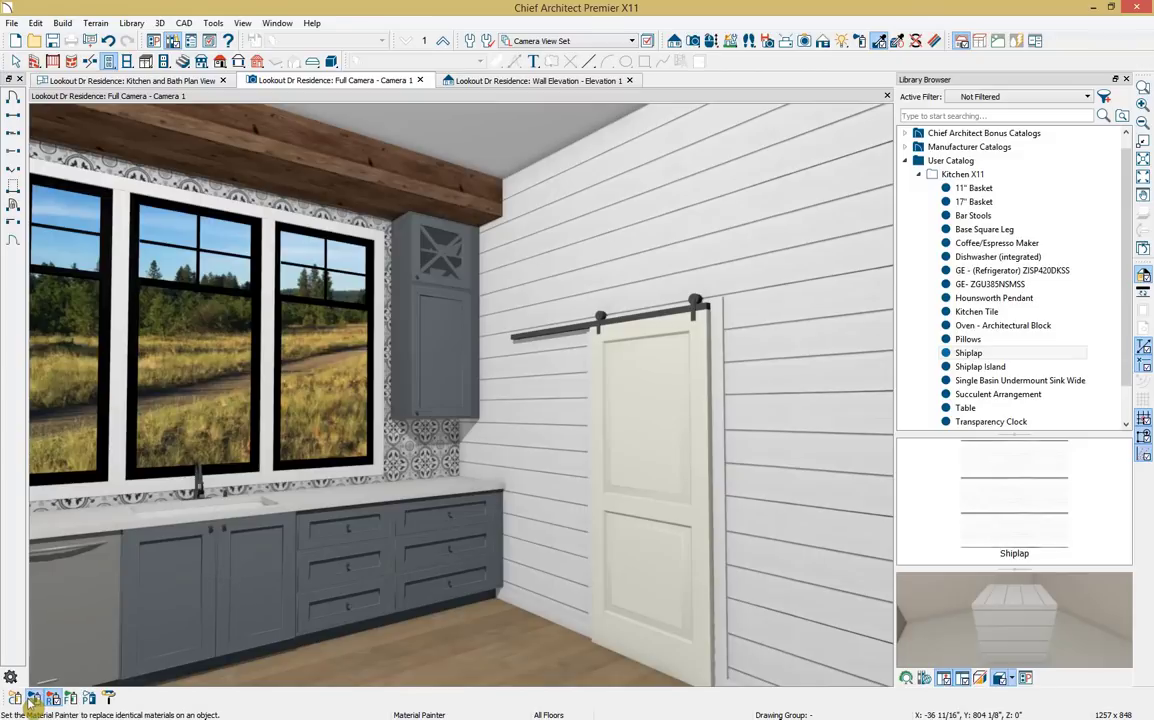
{"action": "left_click", "coordinate": [698, 491]}
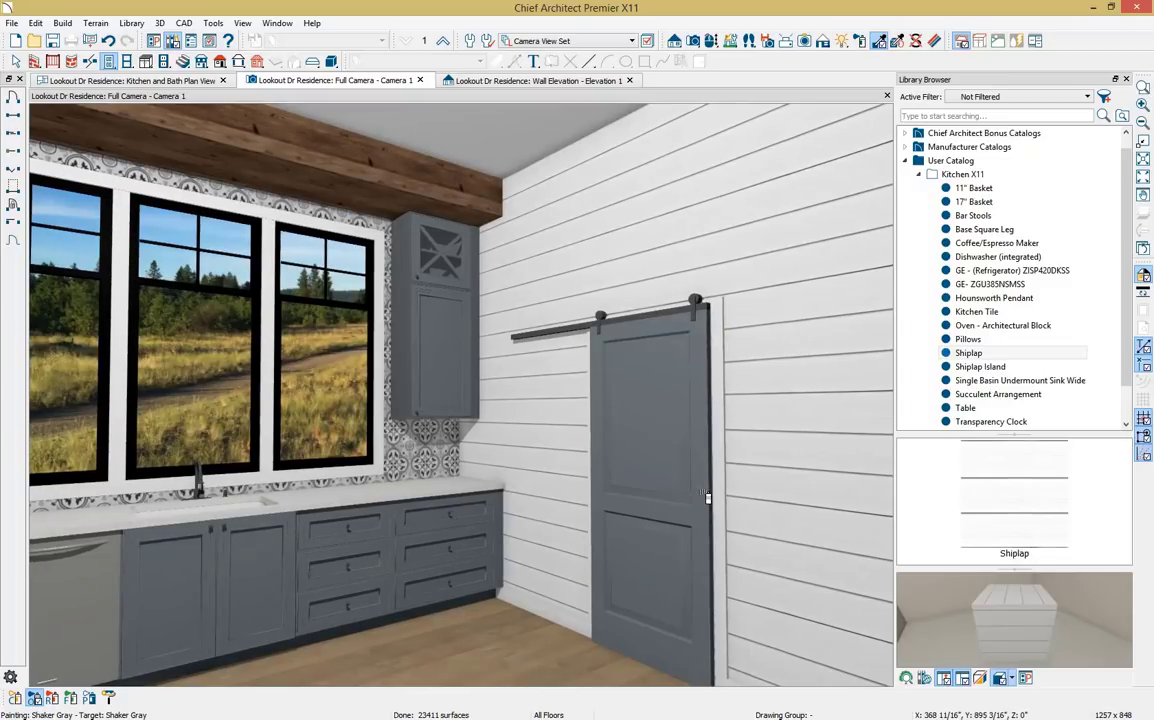
{"action": "key", "text": "space"}
{"action": "left_click", "coordinate": [700, 494]}
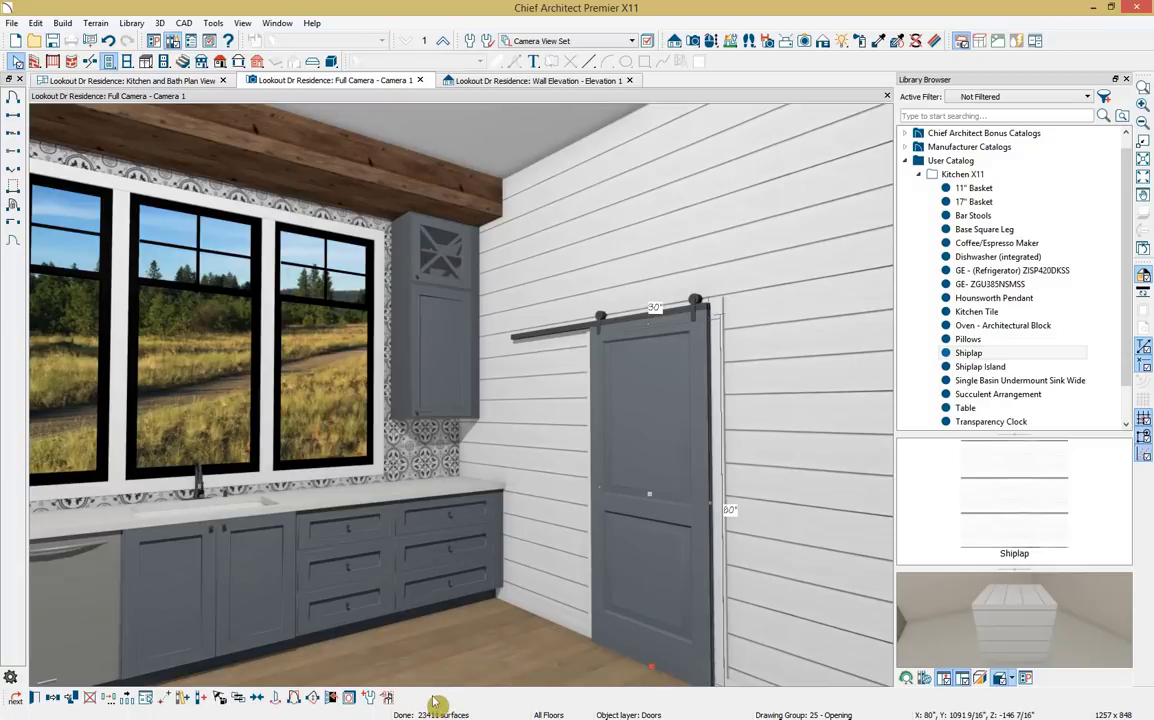
{"action": "left_click", "coordinate": [330, 698]}
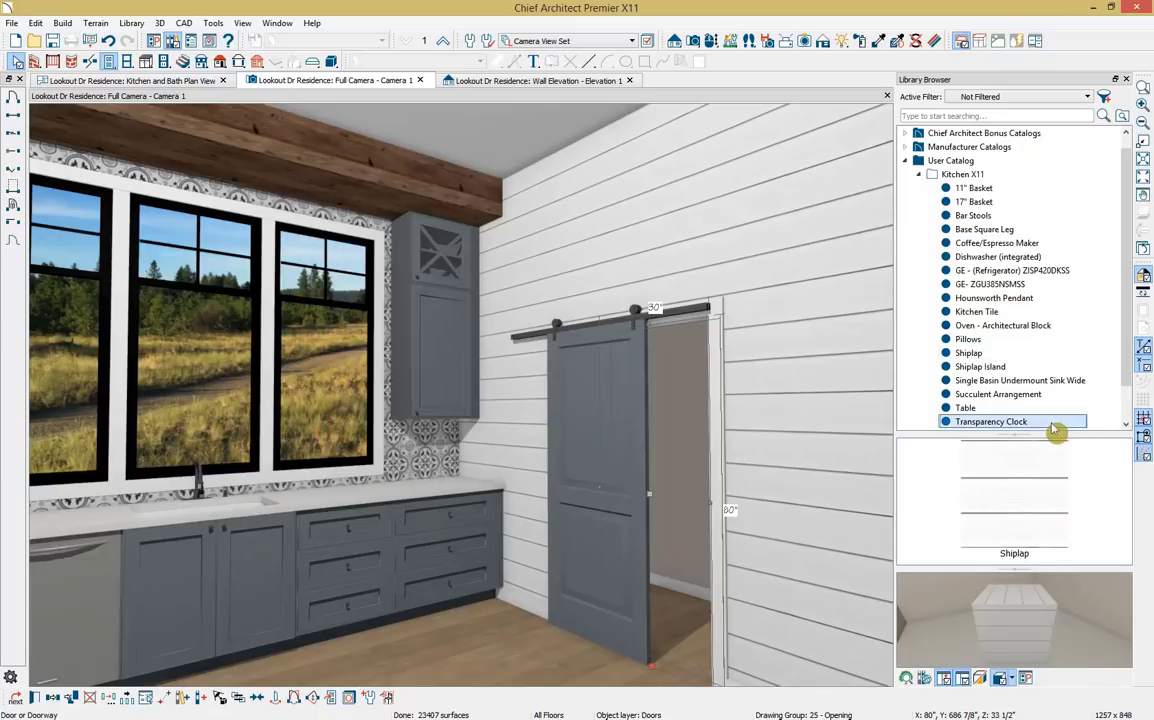
Place the Transparency Clock on the shiplap wall above the barn door and close the Library Browser
{"action": "left_click", "coordinate": [990, 422]}
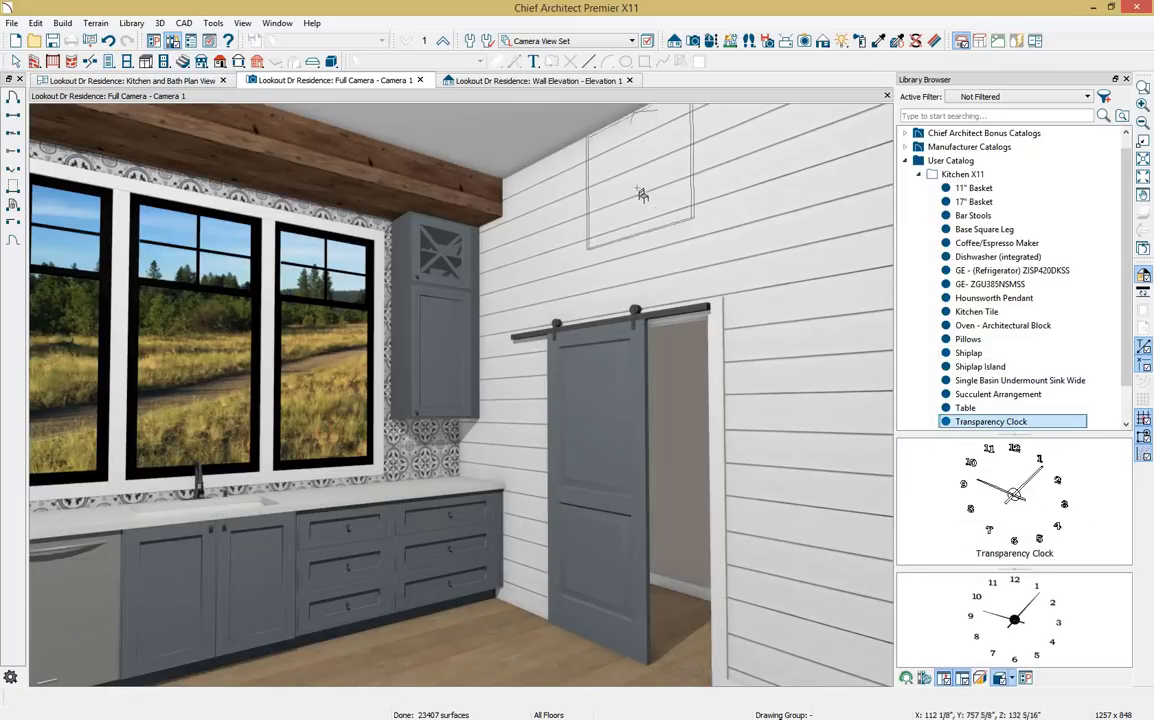
{"action": "left_click", "coordinate": [639, 222]}
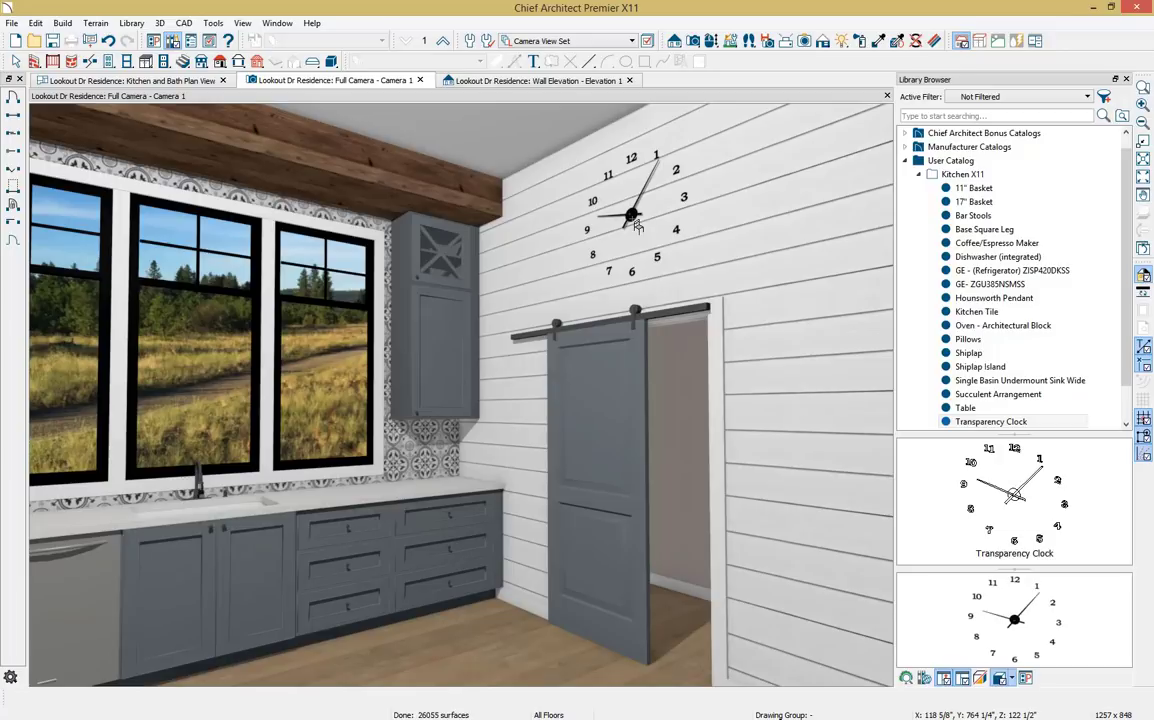
{"action": "left_click", "coordinate": [1127, 80]}
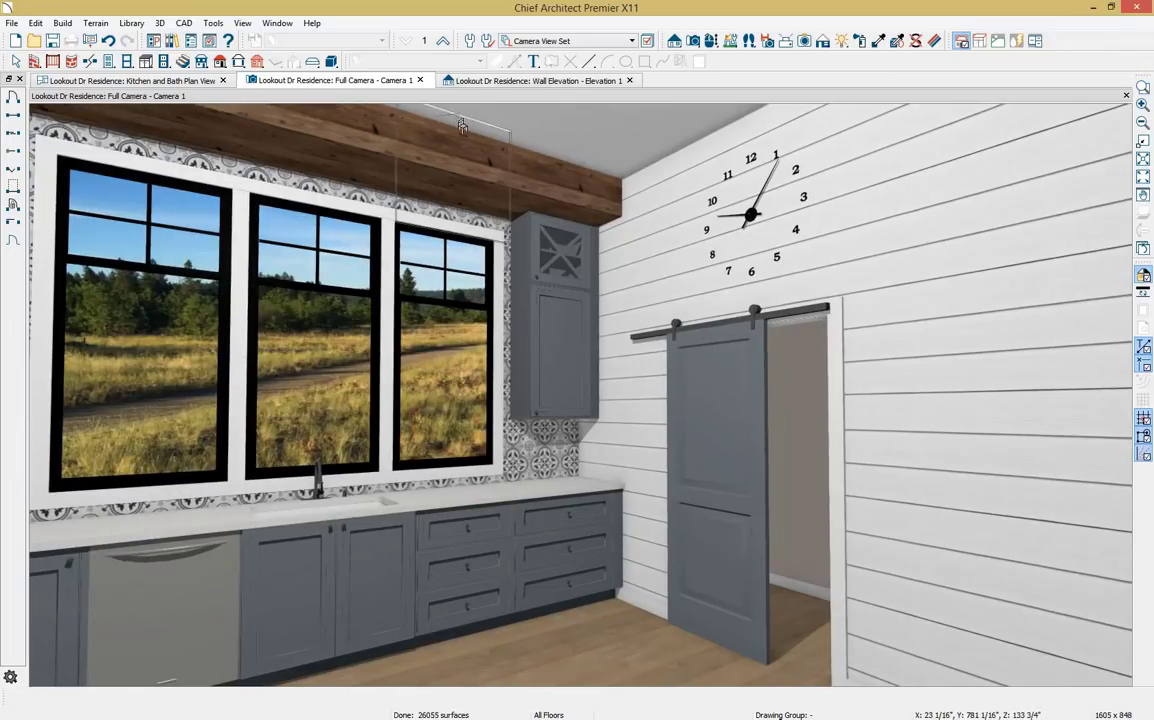
Close the full camera view and add automatic NKBA dimensions to the wall elevation
{"action": "left_click", "coordinate": [421, 80]}
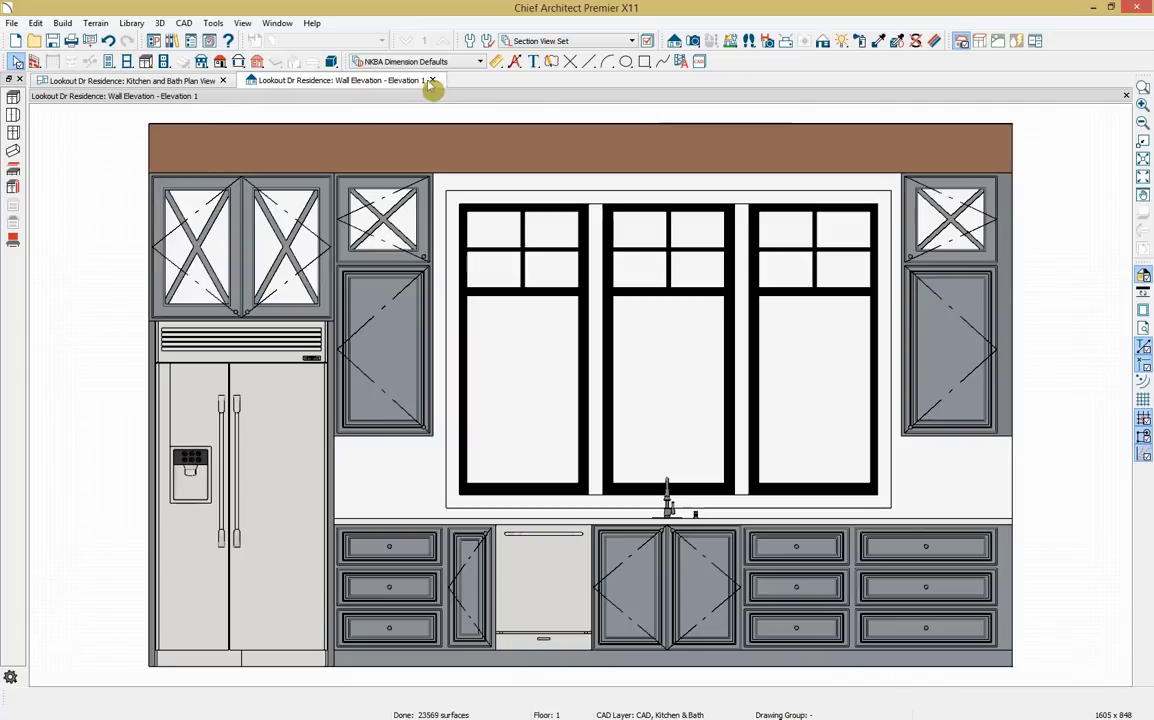
{"action": "left_click", "coordinate": [516, 62]}
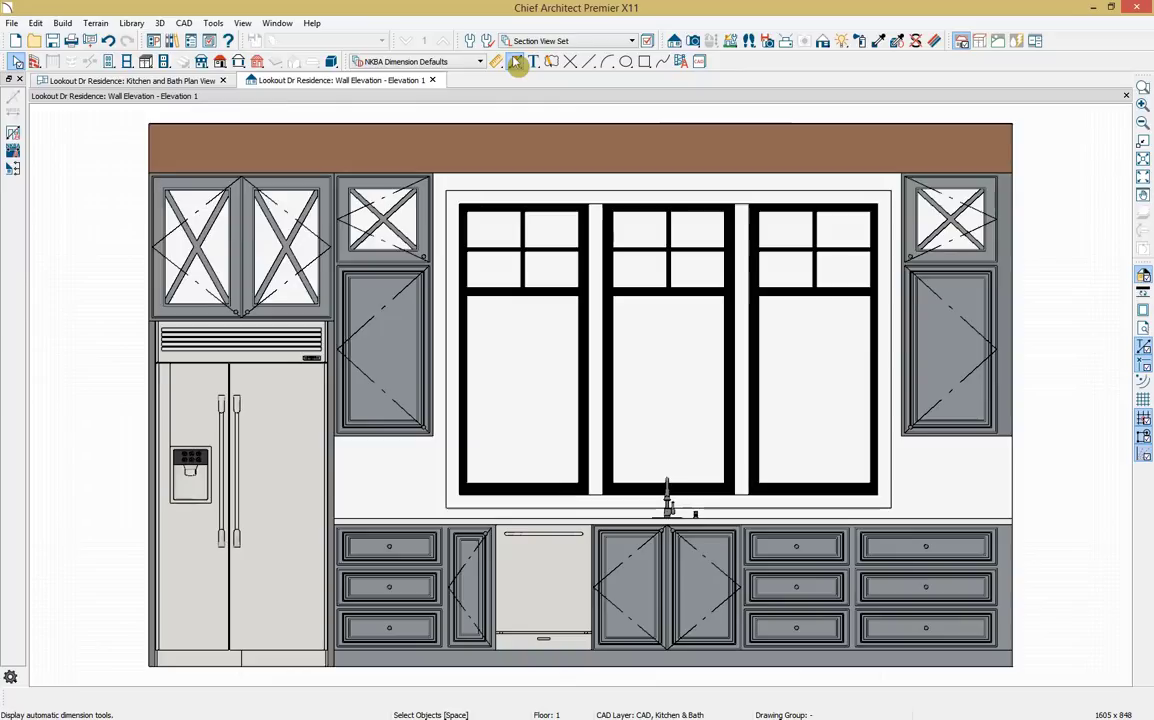
{"action": "left_click", "coordinate": [14, 152]}
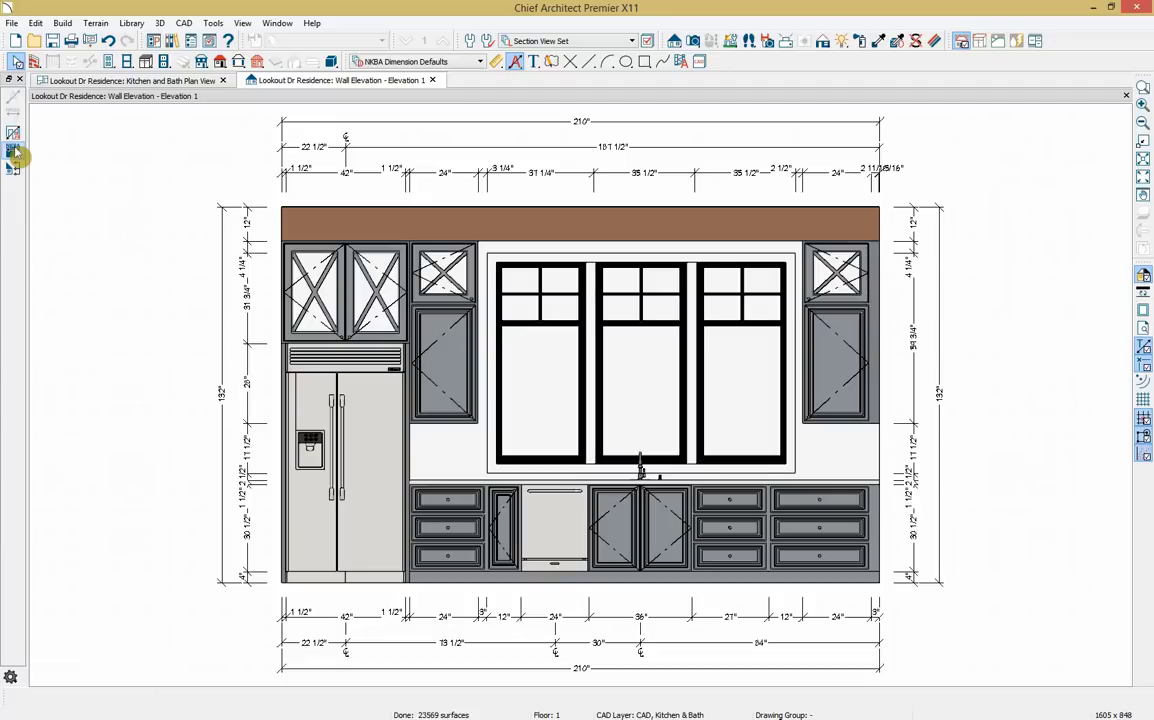
Return to the Kitchen and Bath plan view, select the Elevation 1 camera symbol, and close the wall elevation view
{"action": "left_click", "coordinate": [84, 80]}
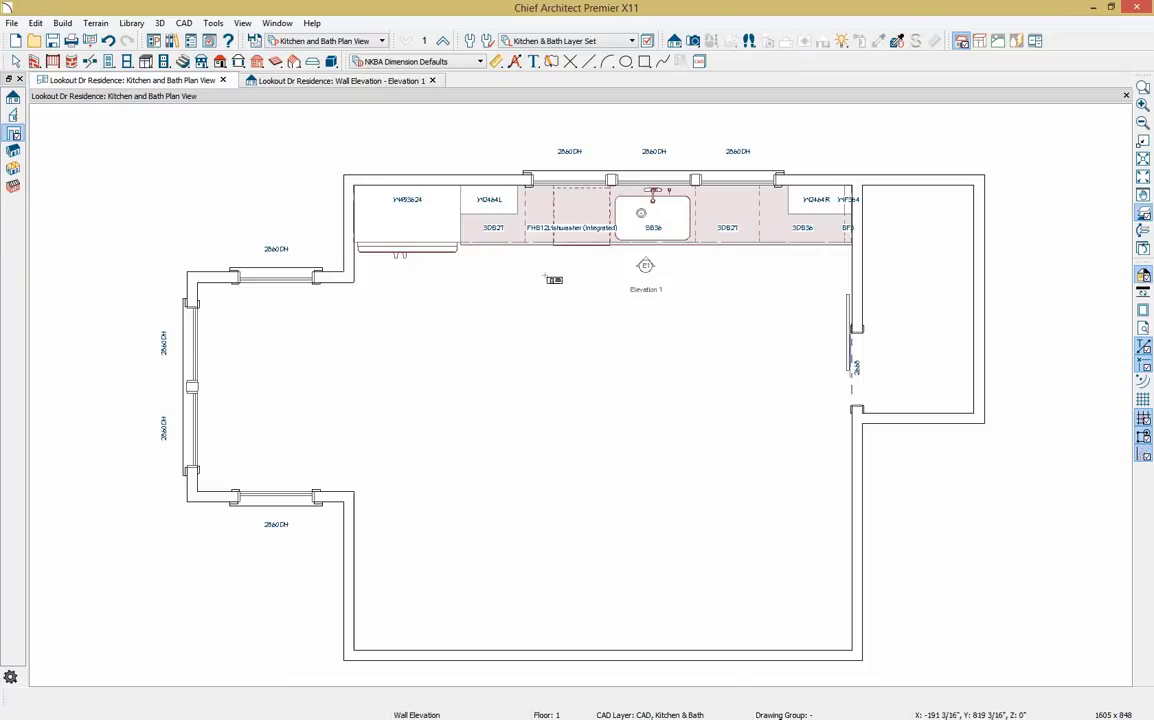
{"action": "key", "text": "space"}
{"action": "left_click", "coordinate": [646, 275]}
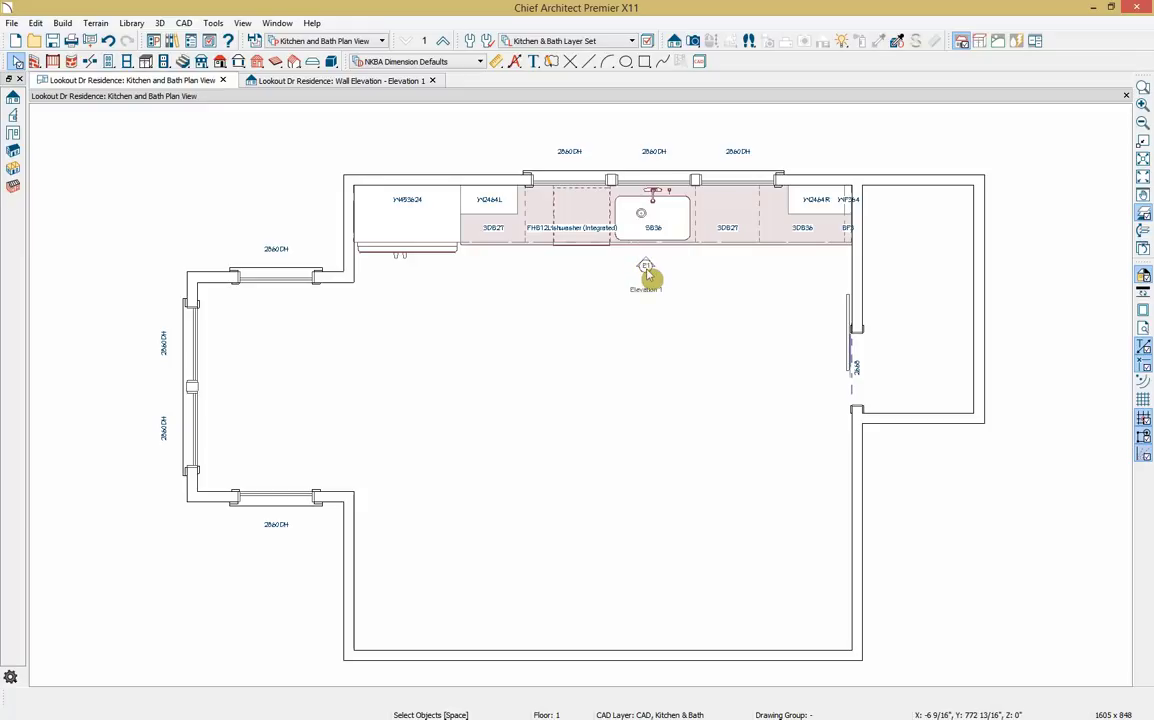
{"action": "left_click", "coordinate": [646, 270]}
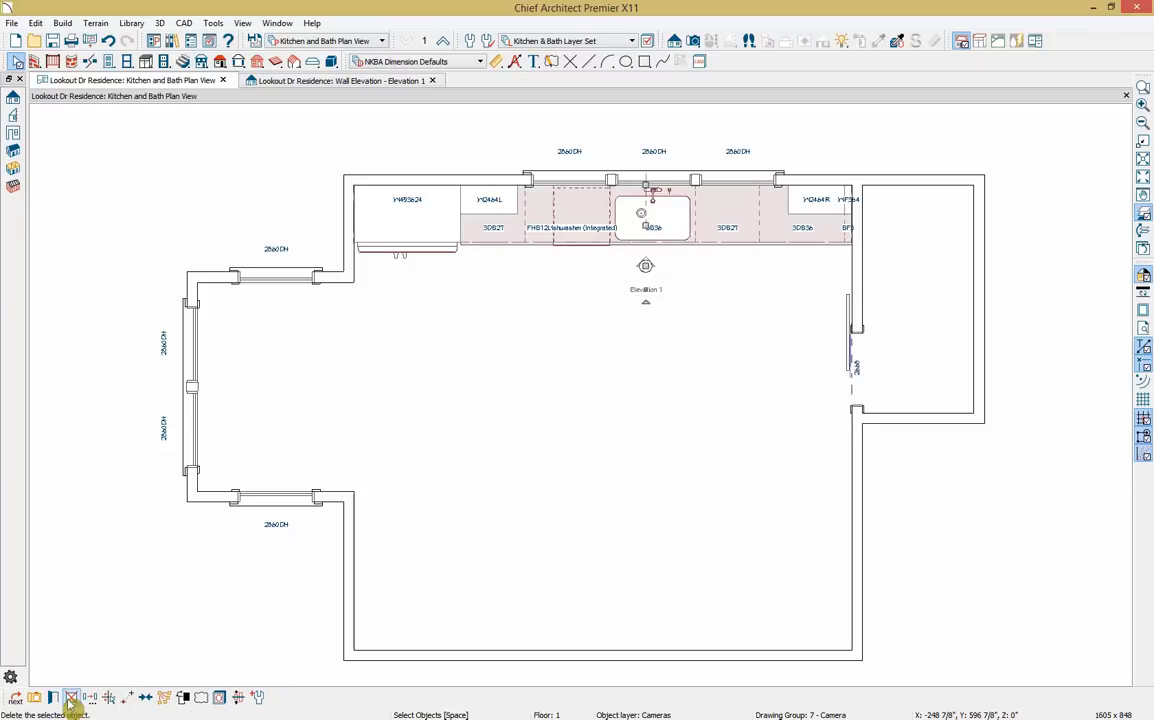
{"action": "left_click", "coordinate": [433, 81]}
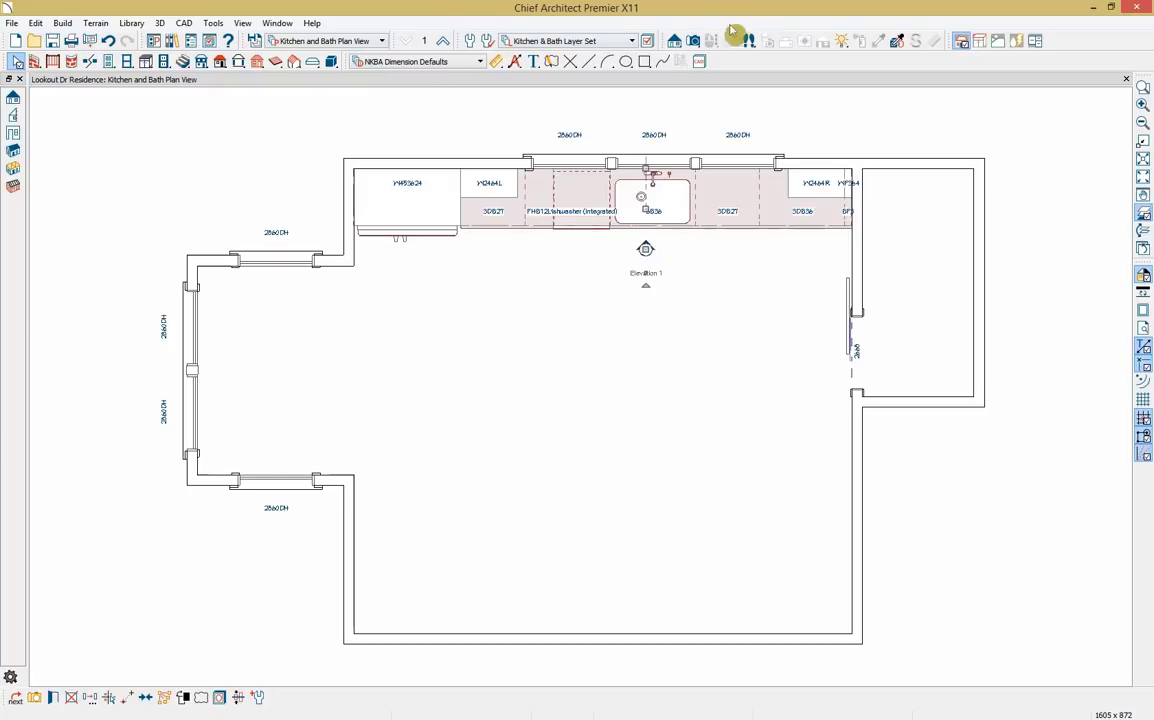
Create a full camera view from the room's lower-left corner toward the sink wall and tile it beside the plan view
{"action": "left_click", "coordinate": [693, 40]}
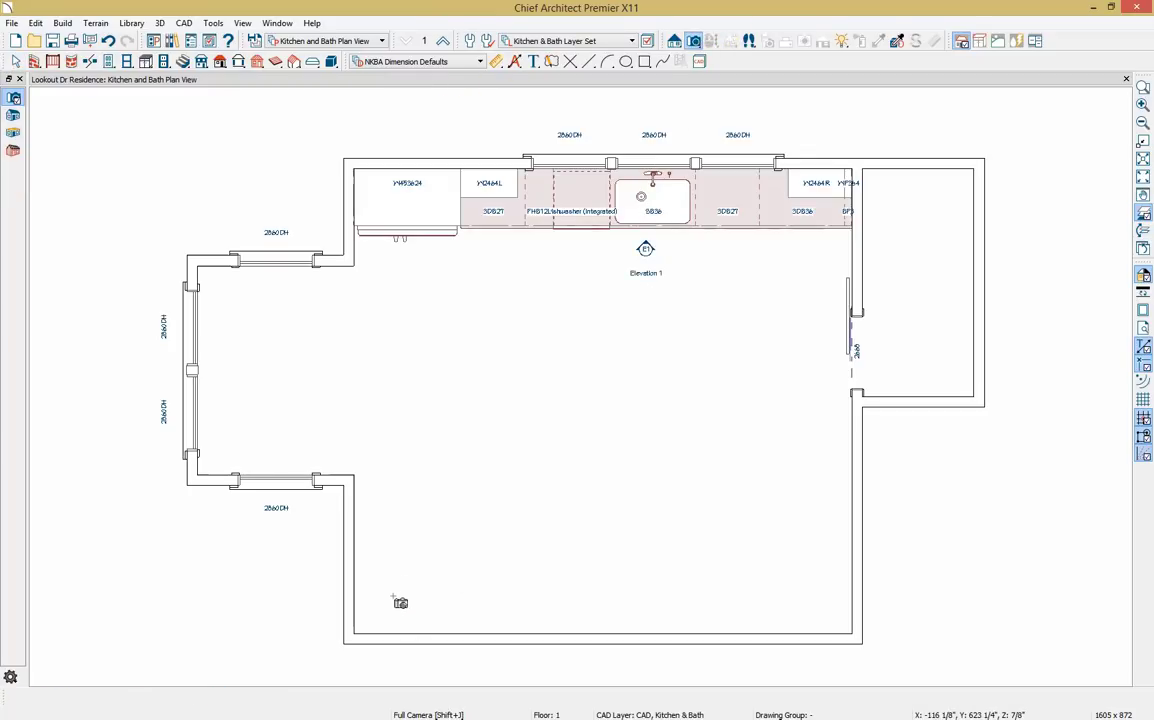
{"action": "left_click_drag", "start_coordinate": [399, 600], "coordinate": [420, 575]}
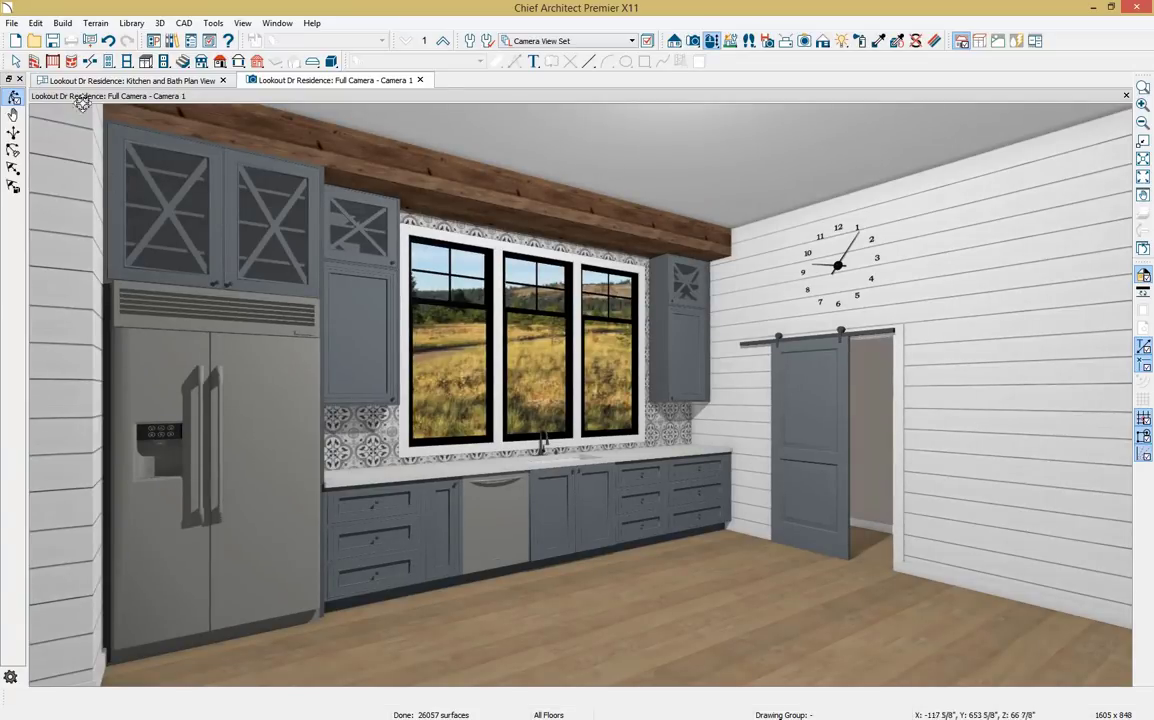
{"action": "left_click_drag", "start_coordinate": [120, 80], "coordinate": [103, 443]}
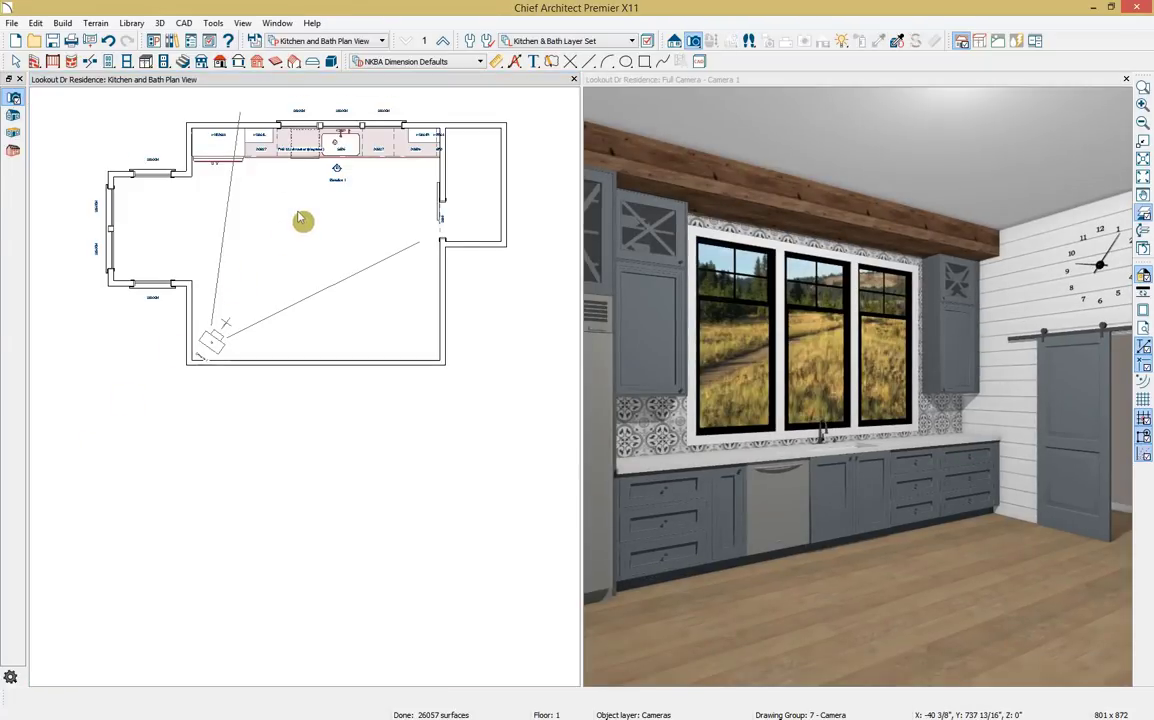
Place a base cabinet in the open floor between the sink wall and the lower wall, toward the barn door, and select it
{"action": "scroll", "coordinate": [301, 222], "scroll_direction": "up", "scroll_amount": 3}
{"action": "middle_click_drag", "start_coordinate": [304, 222], "coordinate": [309, 347]}
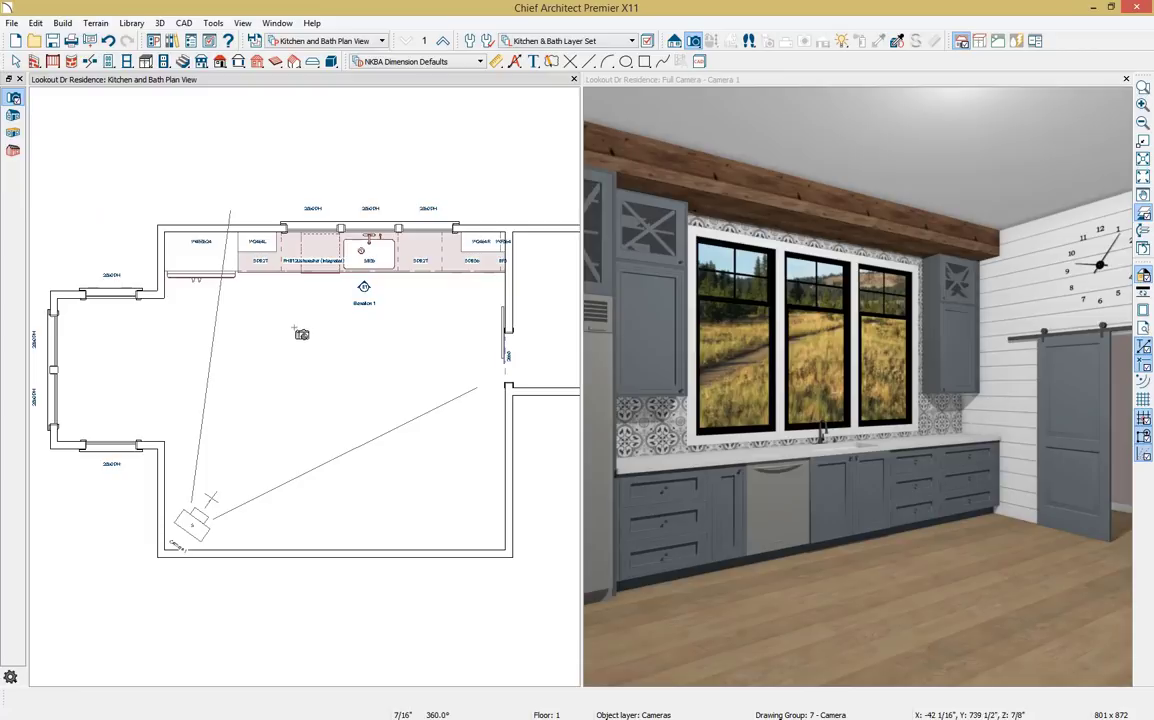
{"action": "left_click", "coordinate": [147, 62]}
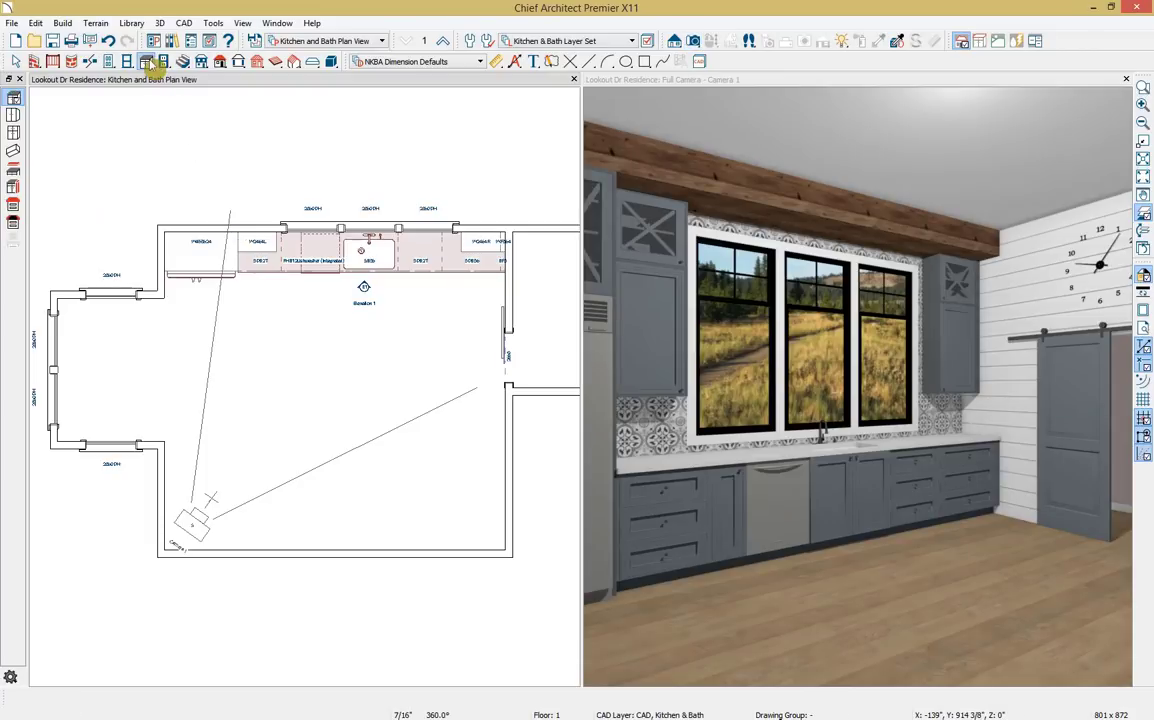
{"action": "left_click", "coordinate": [412, 373]}
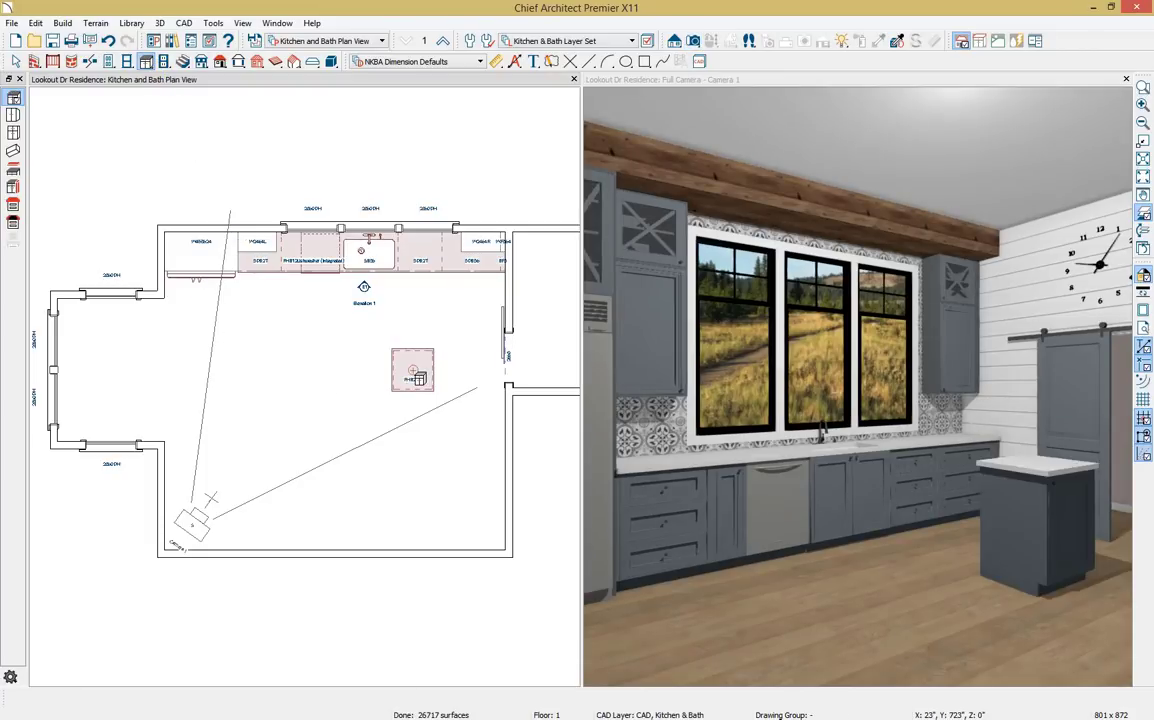
{"action": "left_click", "coordinate": [412, 373]}
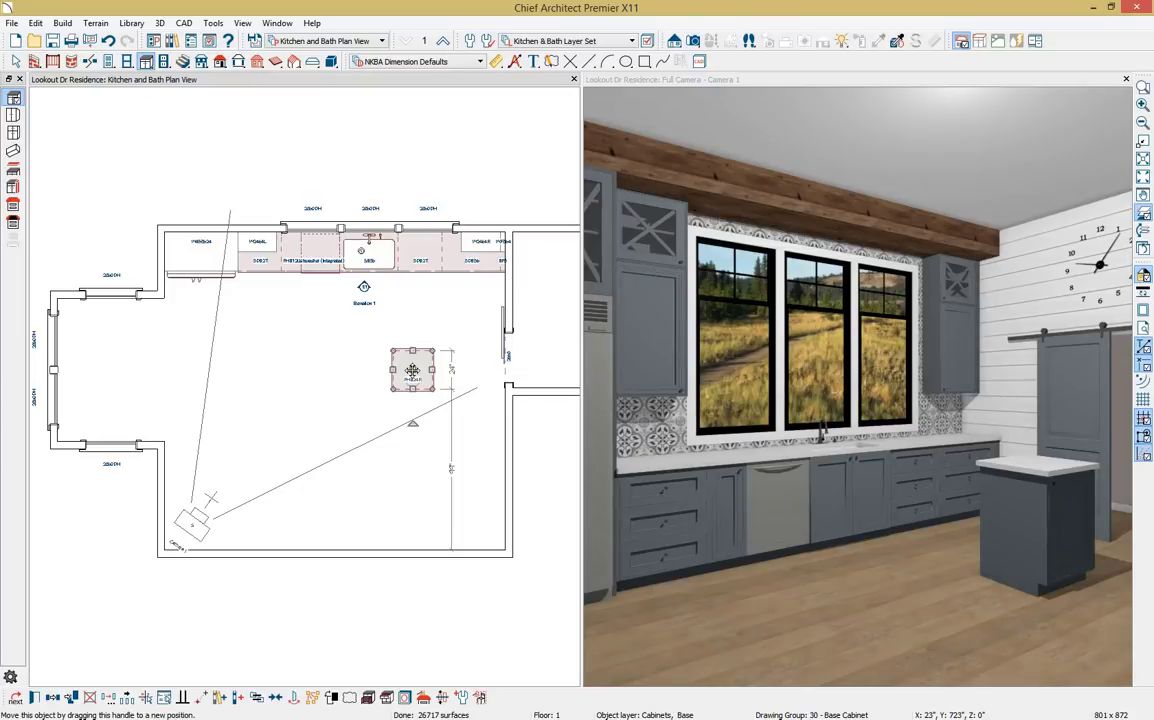
Set the freestanding base cabinet's width to 27" and give it a closed toe kick
{"action": "double_click", "coordinate": [412, 372]}
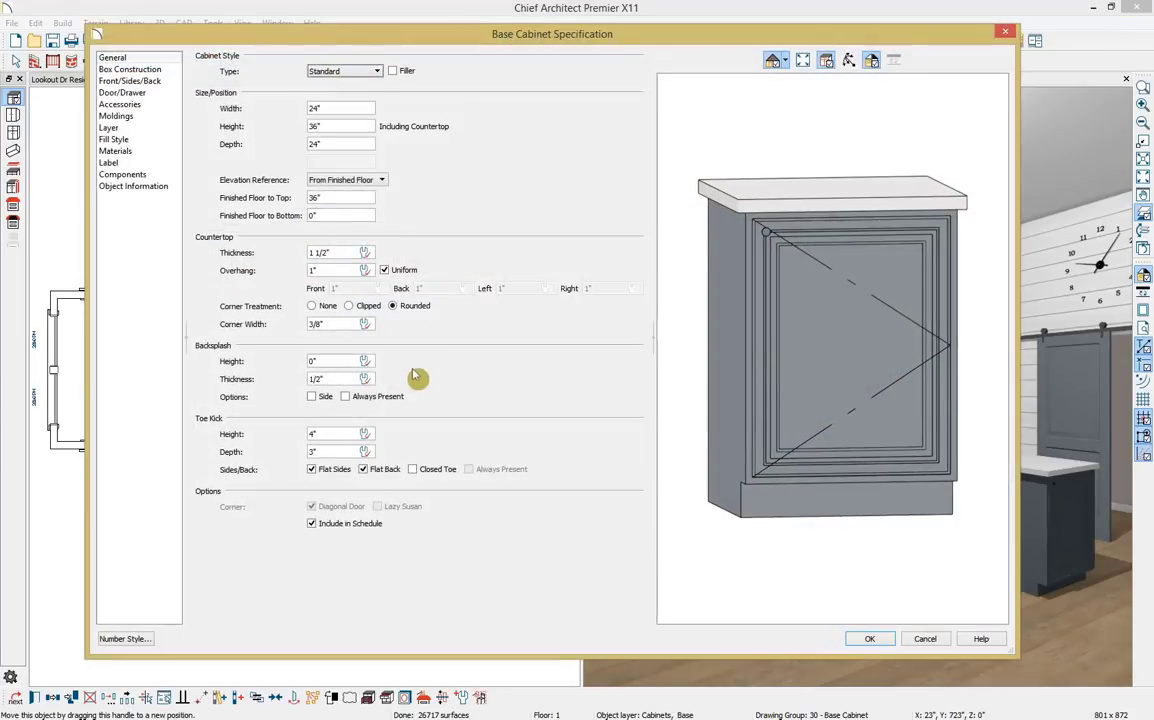
{"action": "key", "text": "shift+Home"}
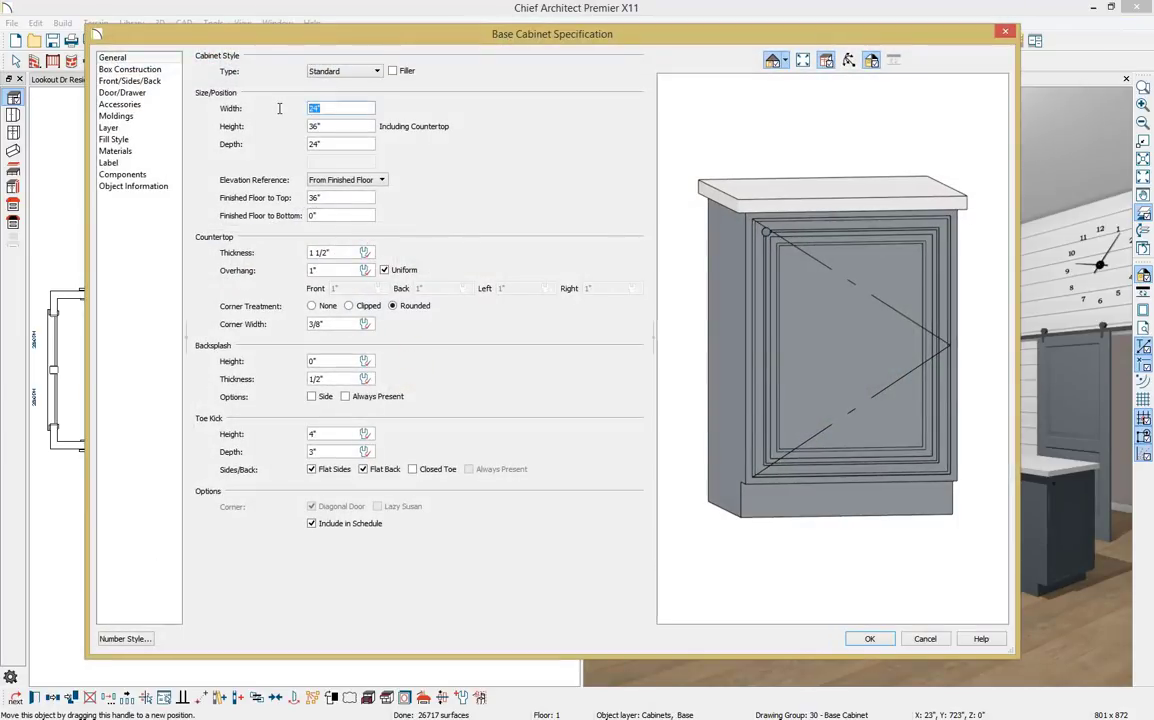
{"action": "type", "text": "27"}
{"action": "key", "text": "Tab"}
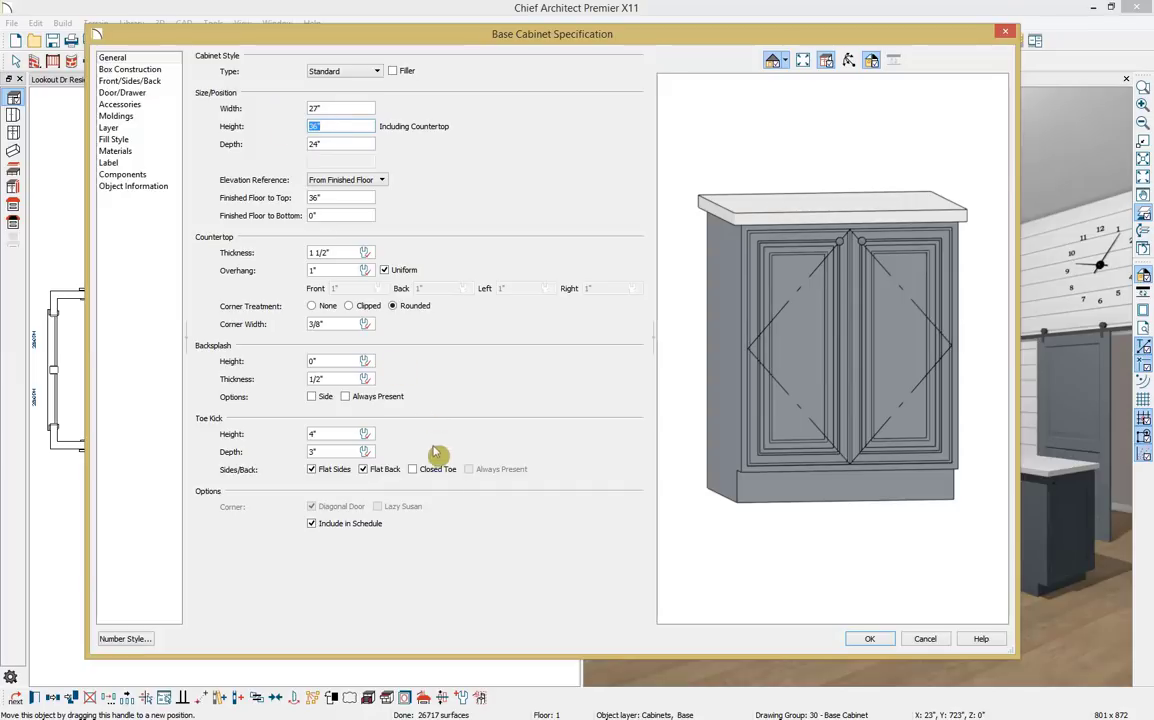
{"action": "left_click", "coordinate": [412, 469]}
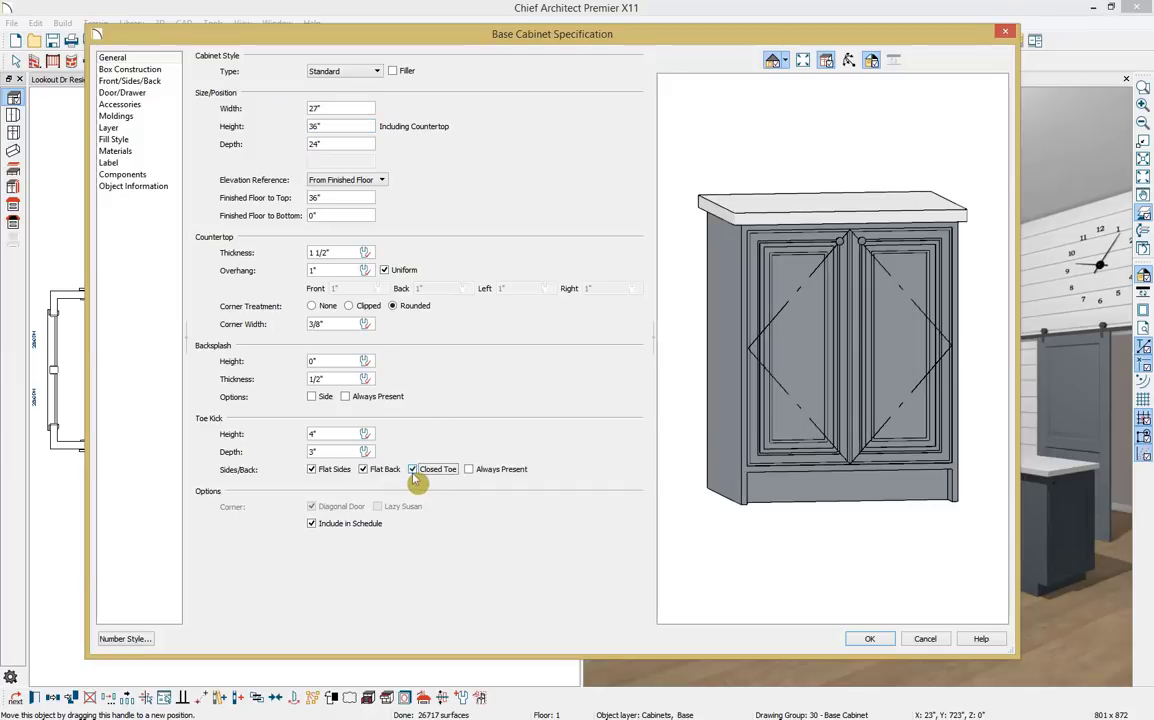
{"action": "left_click", "coordinate": [869, 639]}
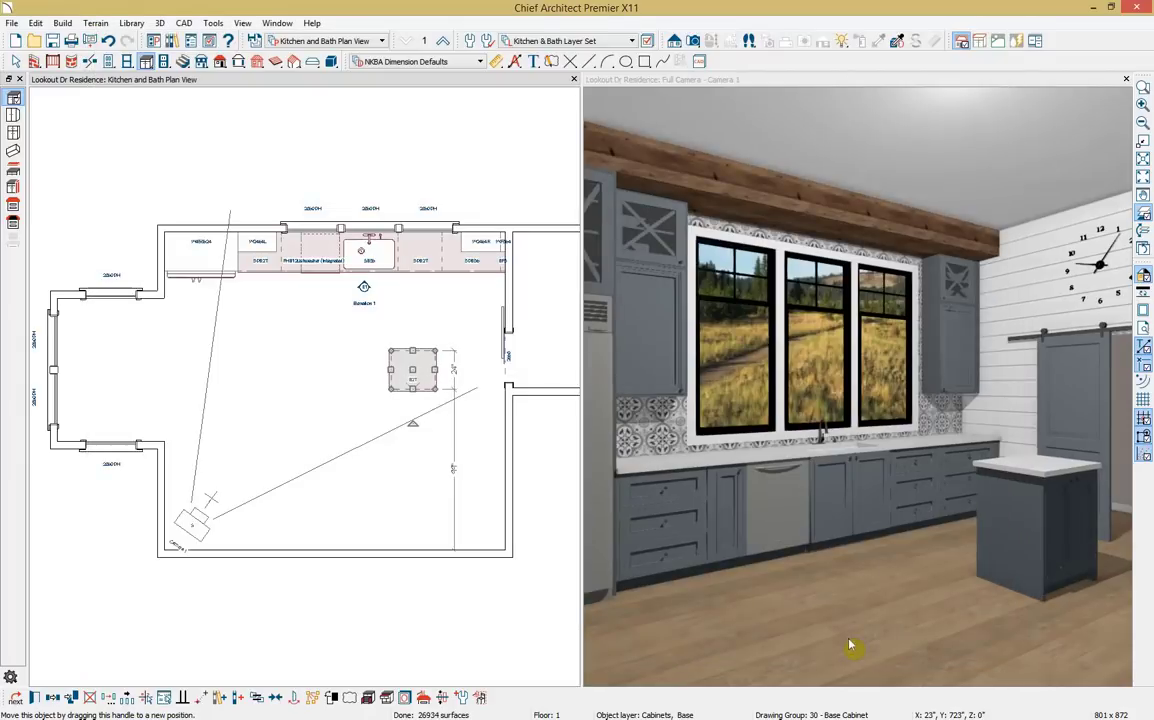
Place a second base cabinet against the left side of the 27" island cabinet and stretch it to 36" wide
{"action": "left_click", "coordinate": [14, 98]}
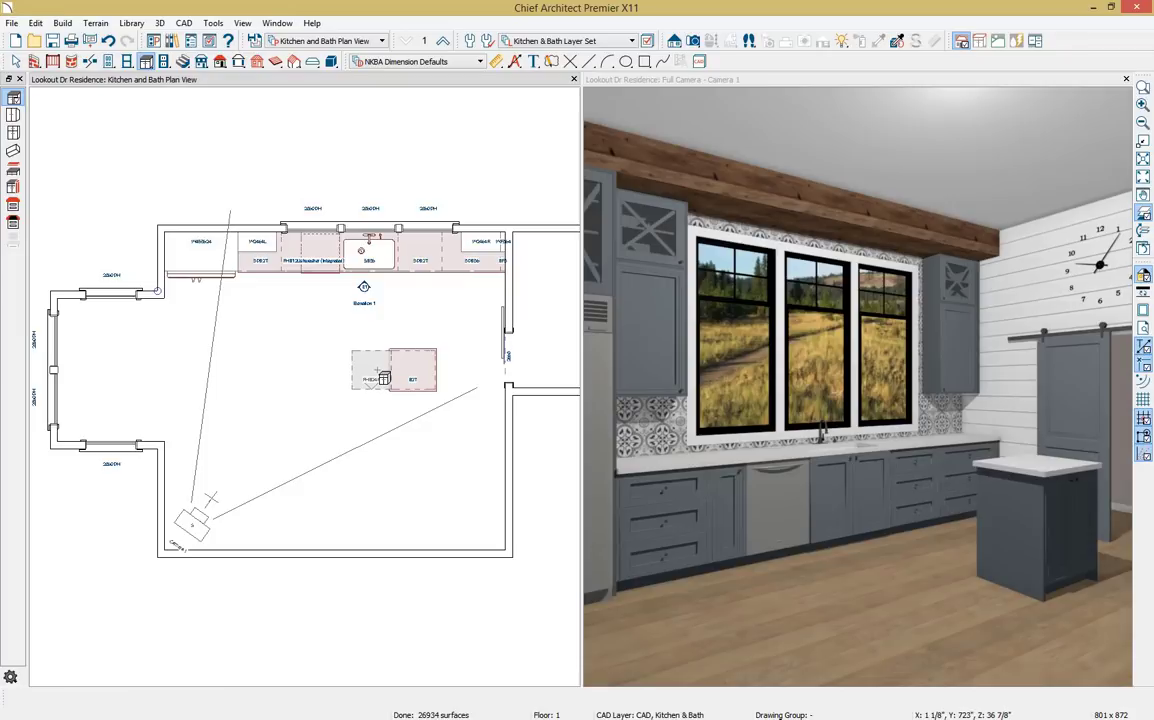
{"action": "left_click", "coordinate": [383, 378]}
{"action": "left_click", "coordinate": [365, 370]}
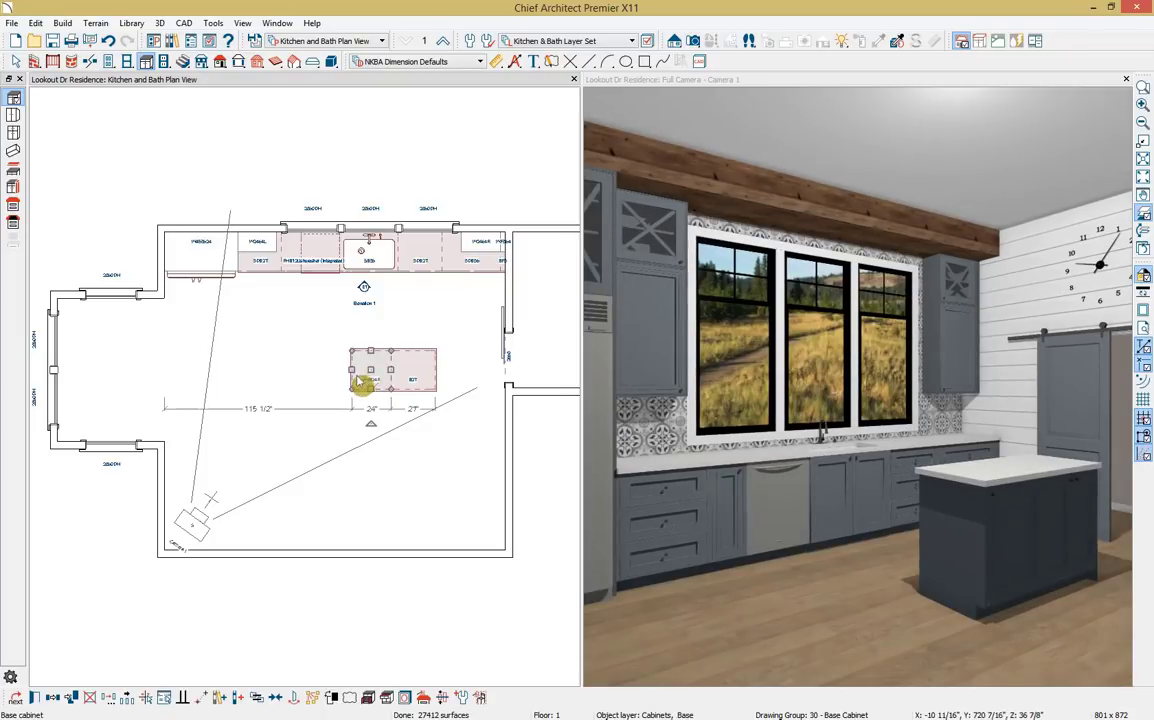
{"action": "left_click_drag", "start_coordinate": [353, 369], "coordinate": [334, 372]}
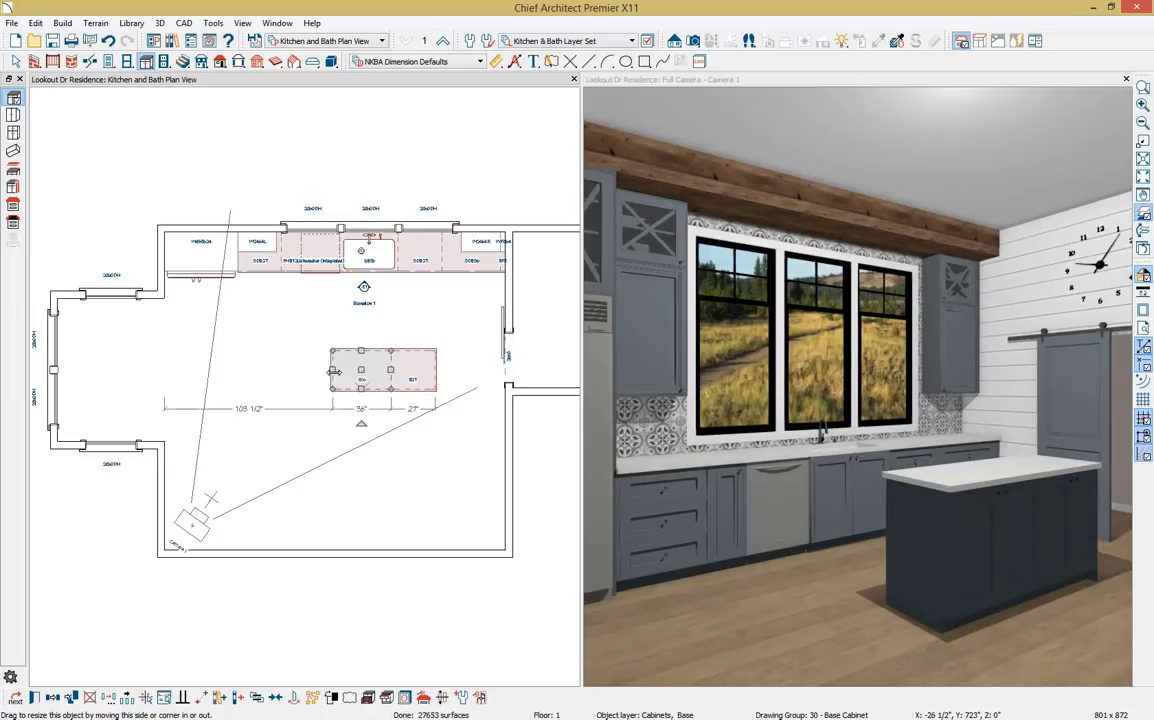
Reflect a copy of the 27" island cabinet about the 36" cabinet onto its opposite side
{"action": "left_click", "coordinate": [421, 372]}
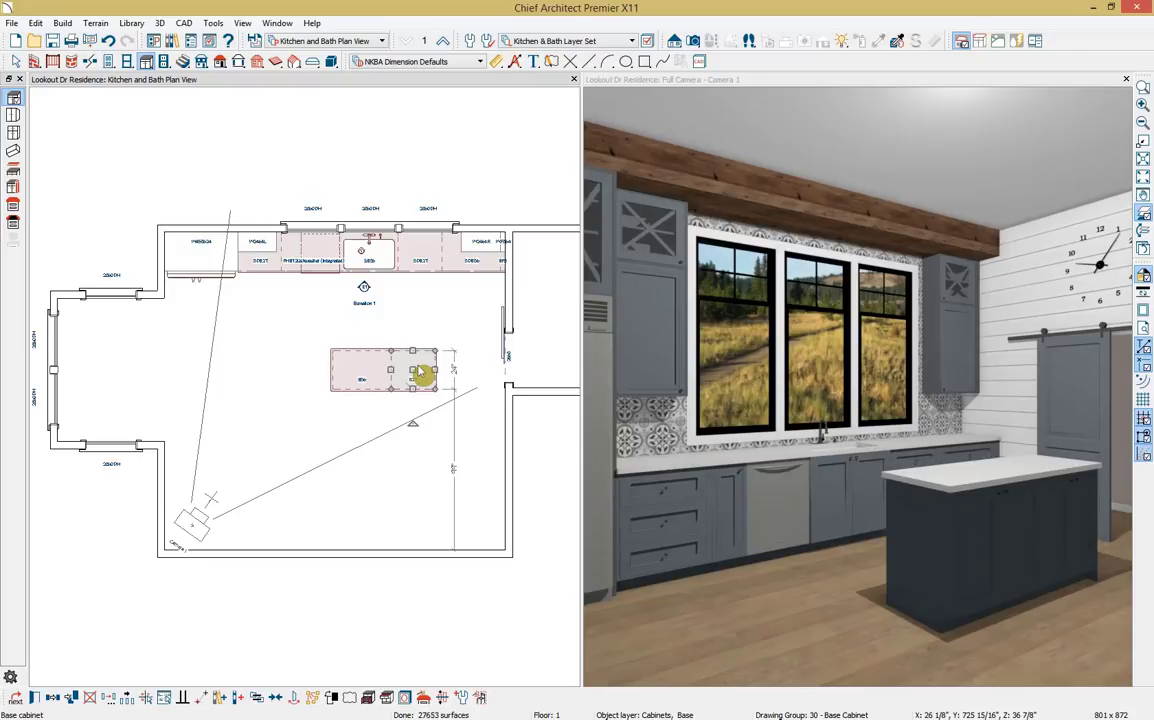
{"action": "left_click", "coordinate": [55, 697]}
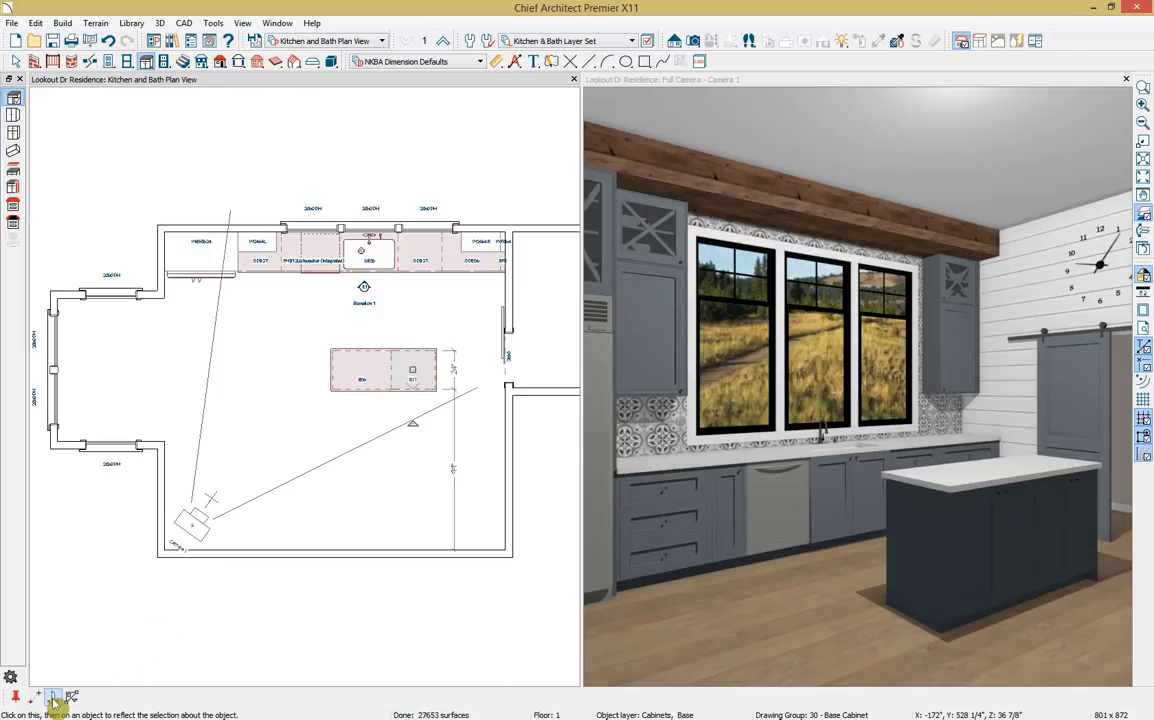
{"action": "left_click", "coordinate": [360, 383]}
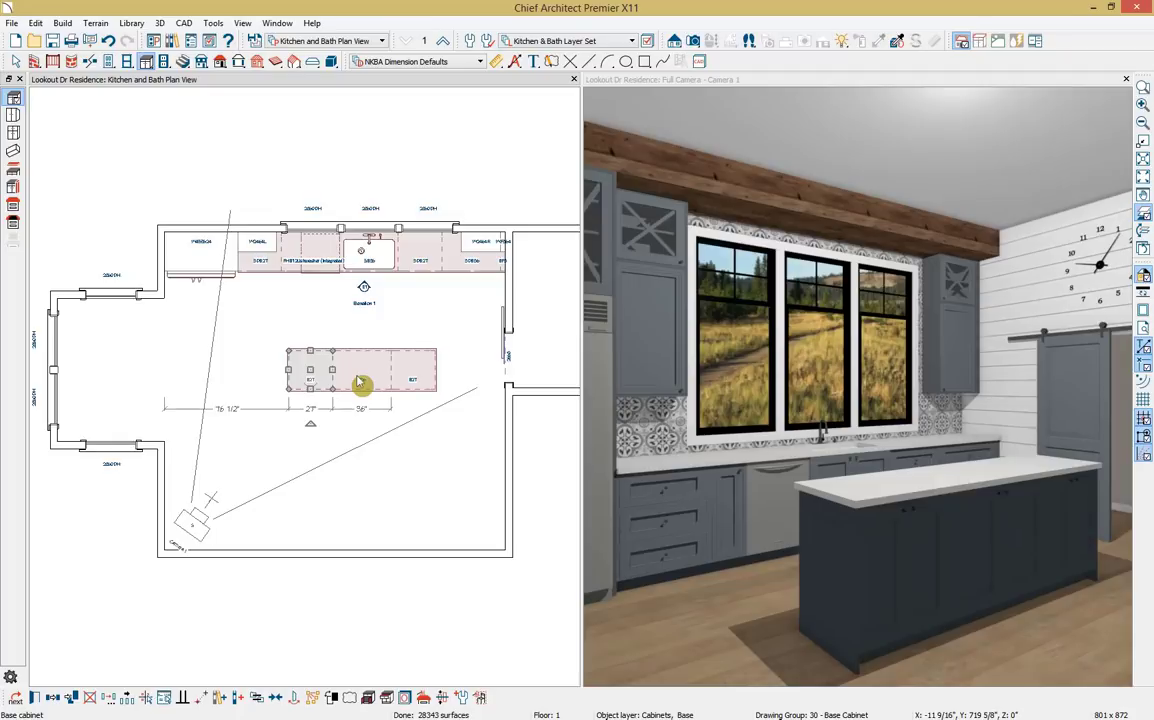
Insert the GE- ZGU385NSMSS cooktop from the Kitchen X11 library folder into the island's middle cabinet
{"action": "left_click", "coordinate": [172, 41]}
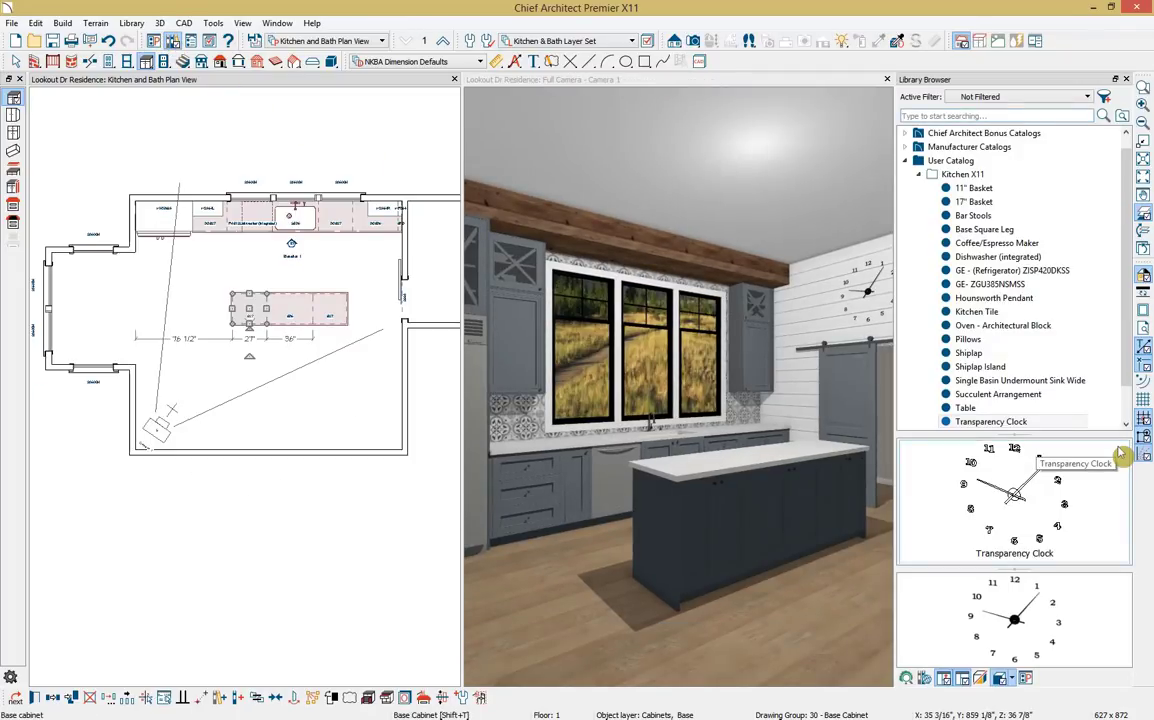
{"action": "left_click", "coordinate": [1030, 284]}
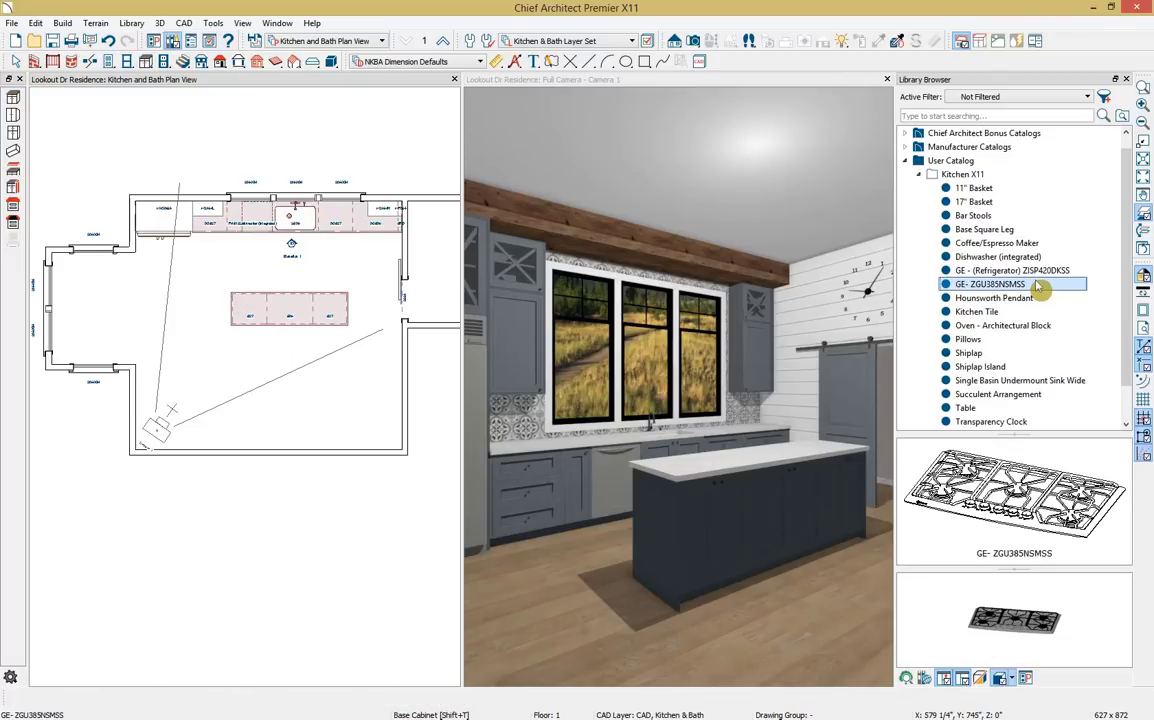
{"action": "left_click", "coordinate": [293, 315]}
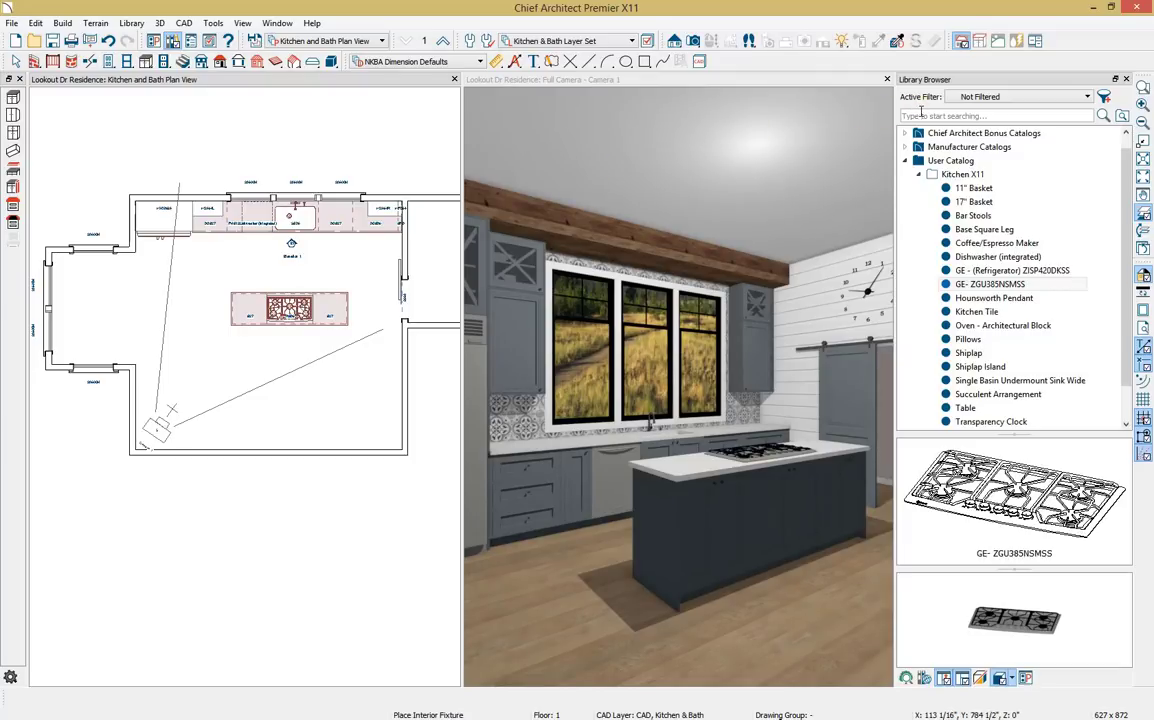
Find the White material in the library and paint all of the island cabinets with it
{"action": "left_click", "coordinate": [918, 115]}
{"action": "type", "text": "white"}
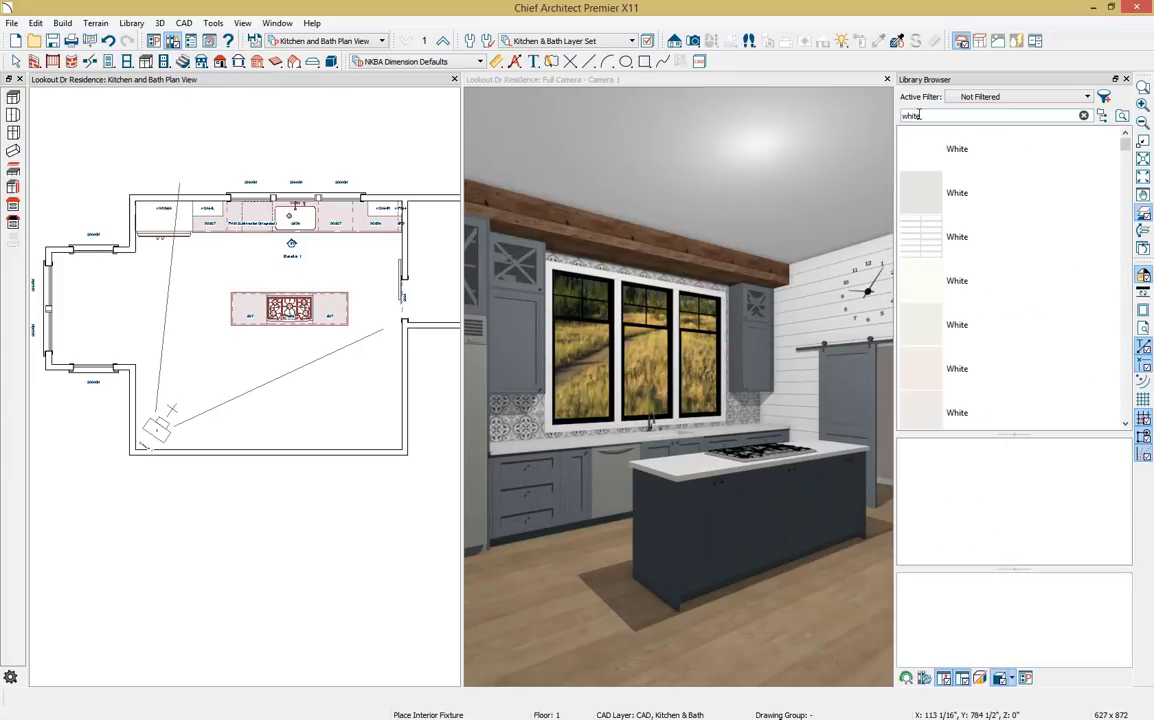
{"action": "left_click", "coordinate": [926, 154]}
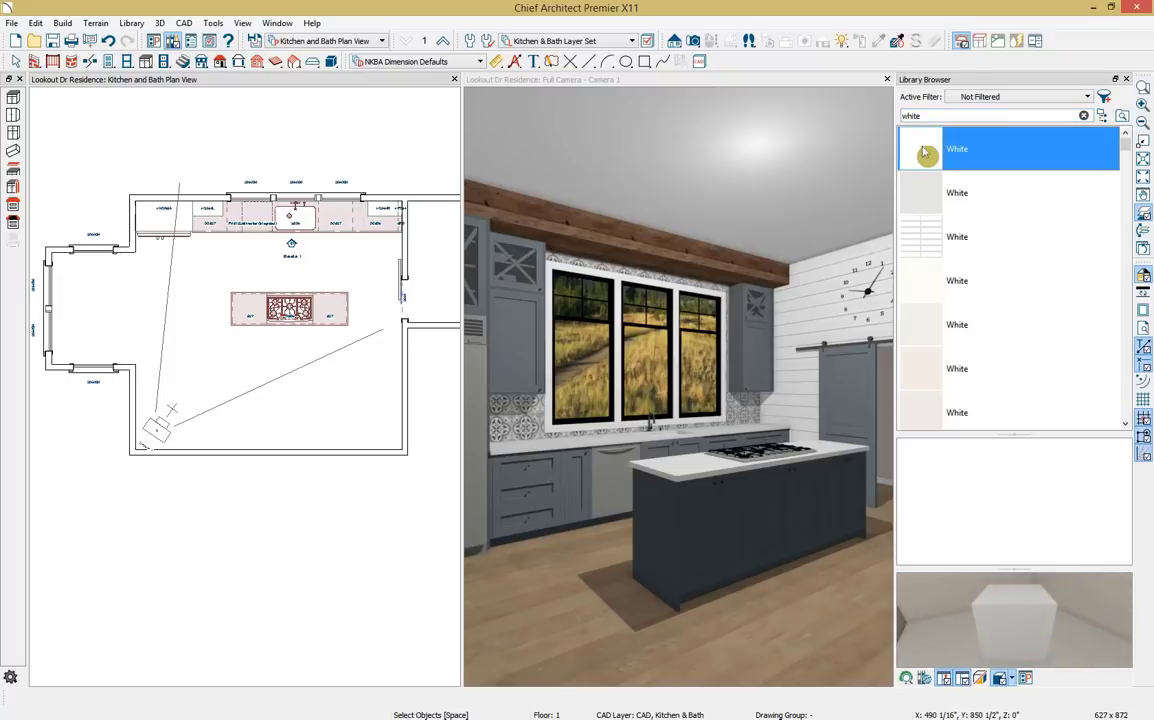
{"action": "left_click", "coordinate": [706, 547]}
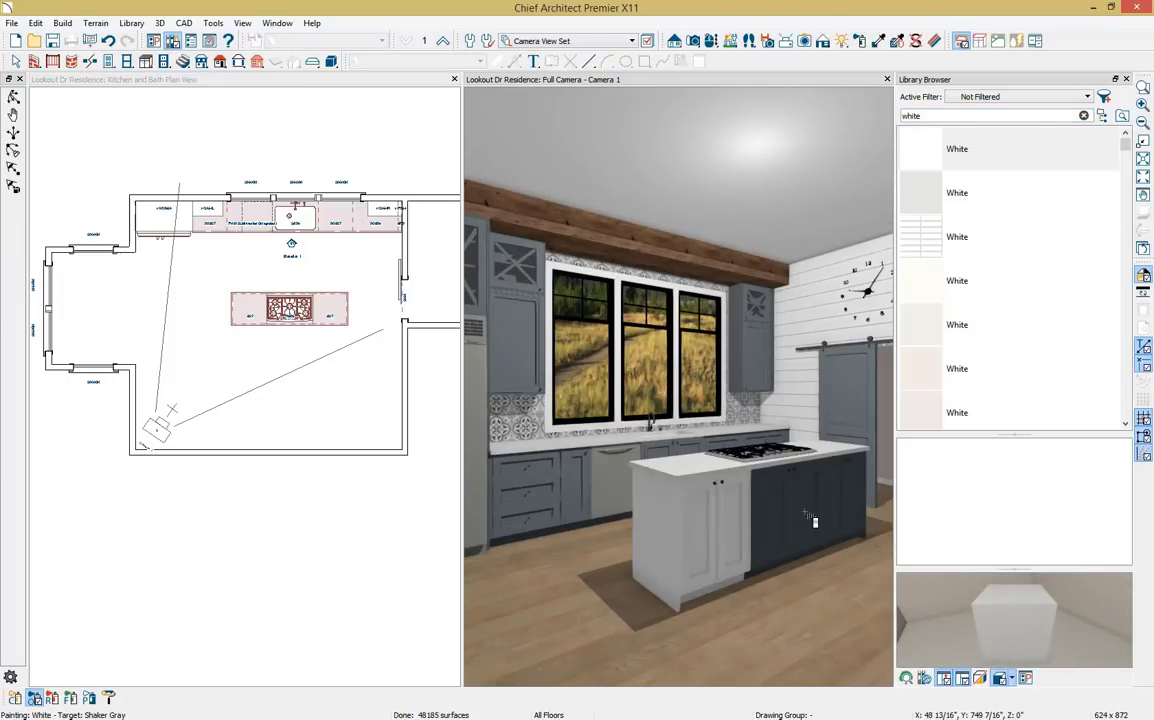
{"action": "left_click", "coordinate": [856, 508]}
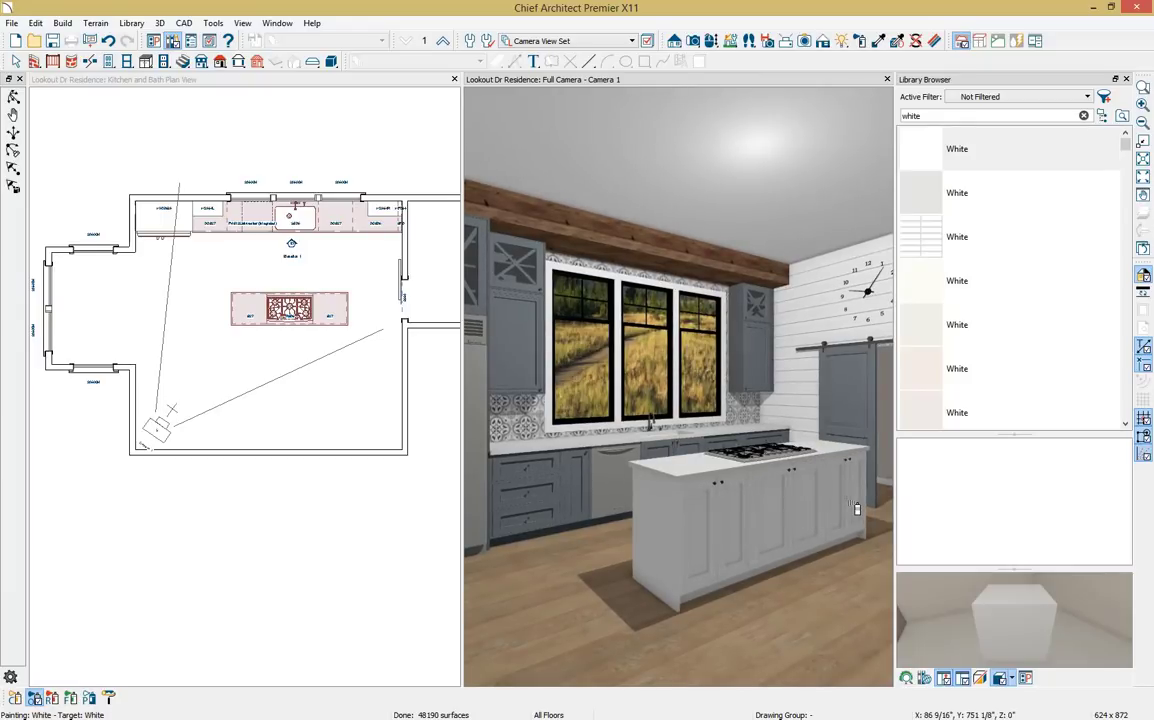
Select all three island cabinets in plan and rotate them together so their fronts face the sink wall
{"action": "left_click", "coordinate": [224, 285]}
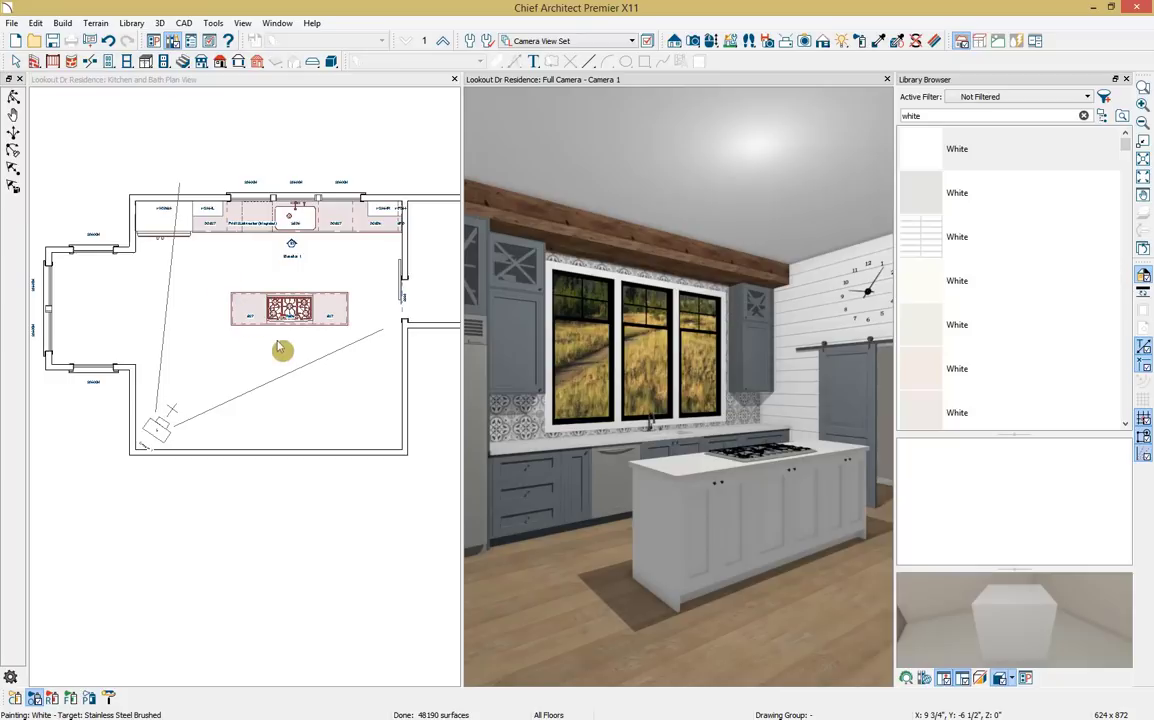
{"action": "left_click", "coordinate": [309, 343]}
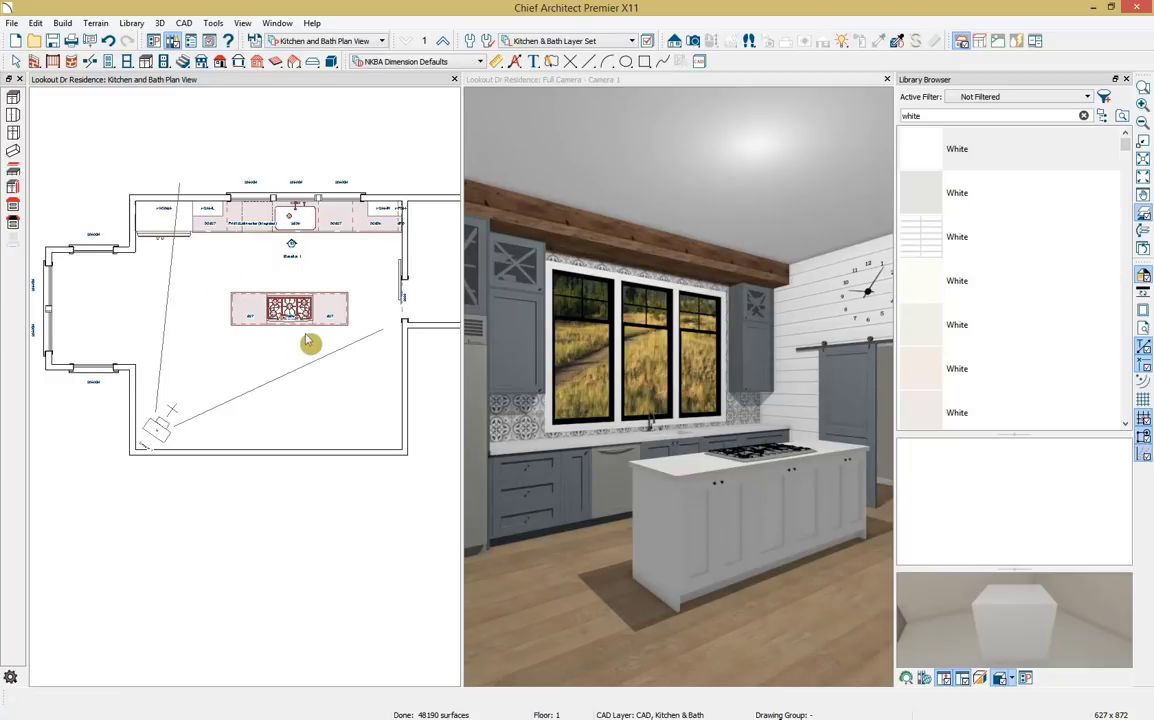
{"action": "key", "text": "space"}
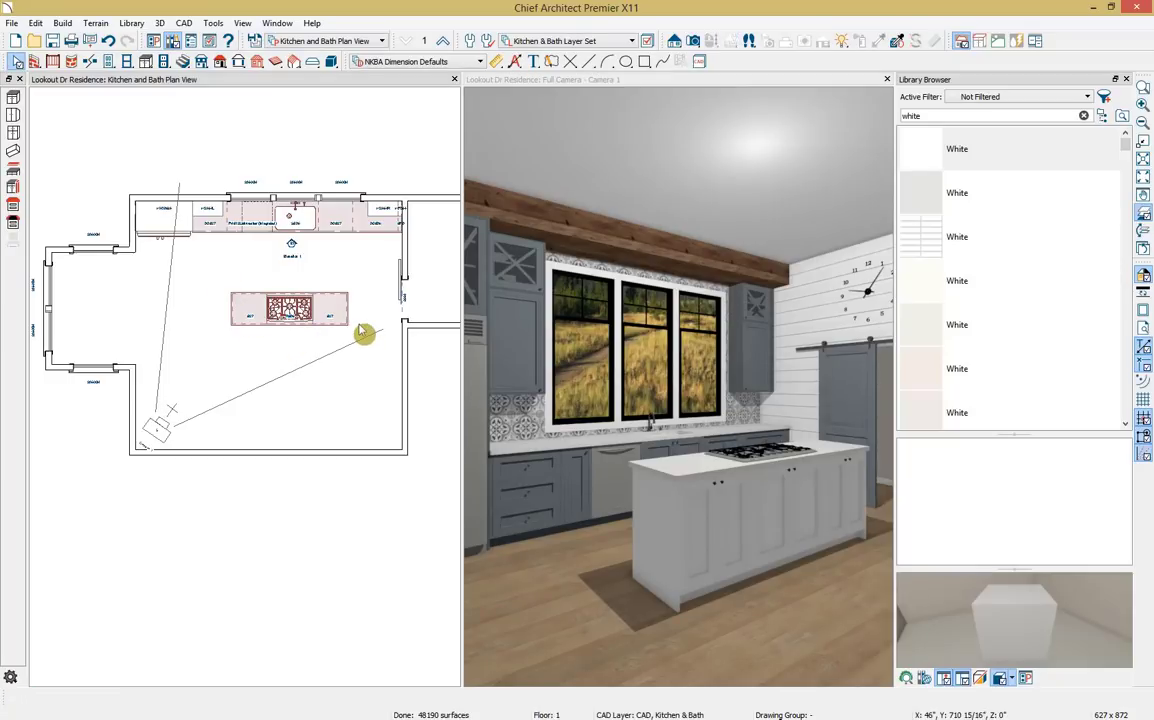
{"action": "left_click", "coordinate": [263, 300]}
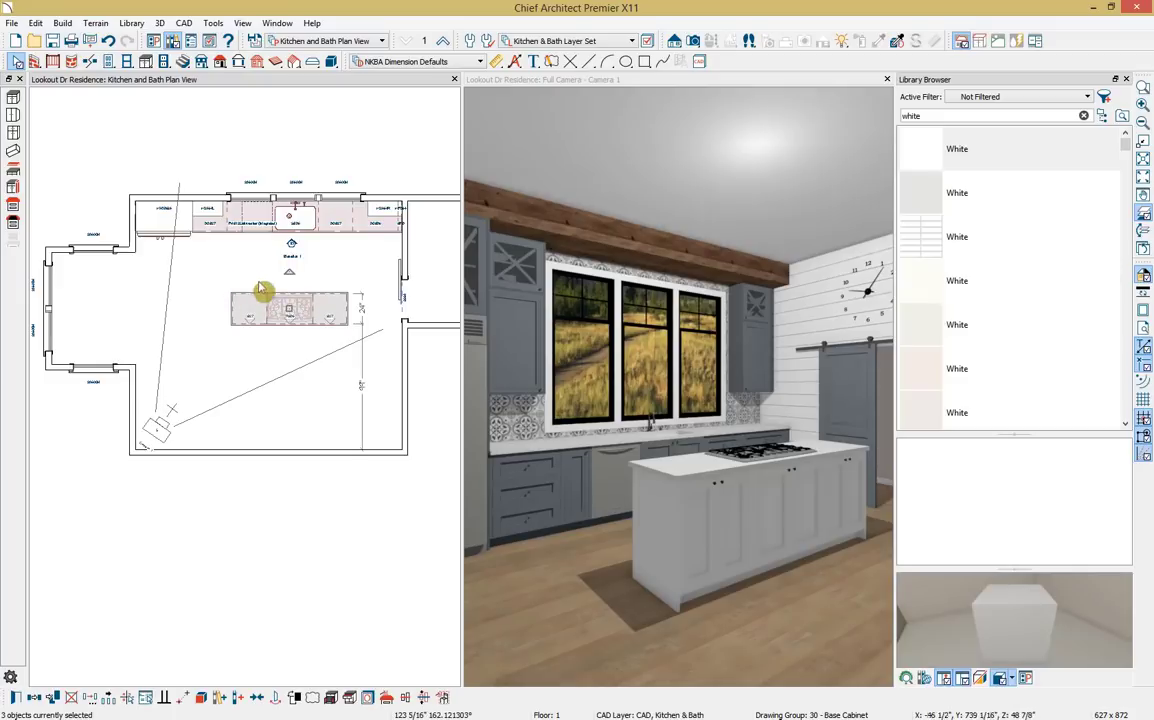
{"action": "left_click_drag", "start_coordinate": [288, 278], "coordinate": [288, 378]}
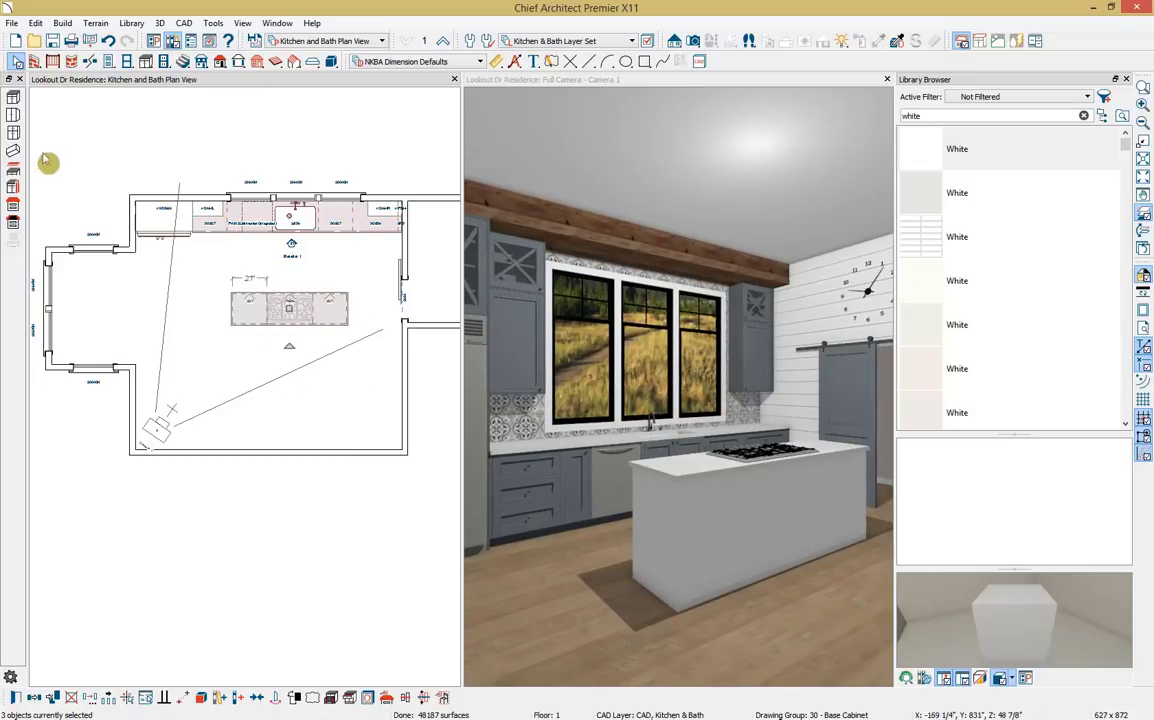
Place a partition on the open side of the island and set it to 1" wide, 34 1/2" high and 90" deep
{"action": "left_click", "coordinate": [13, 187]}
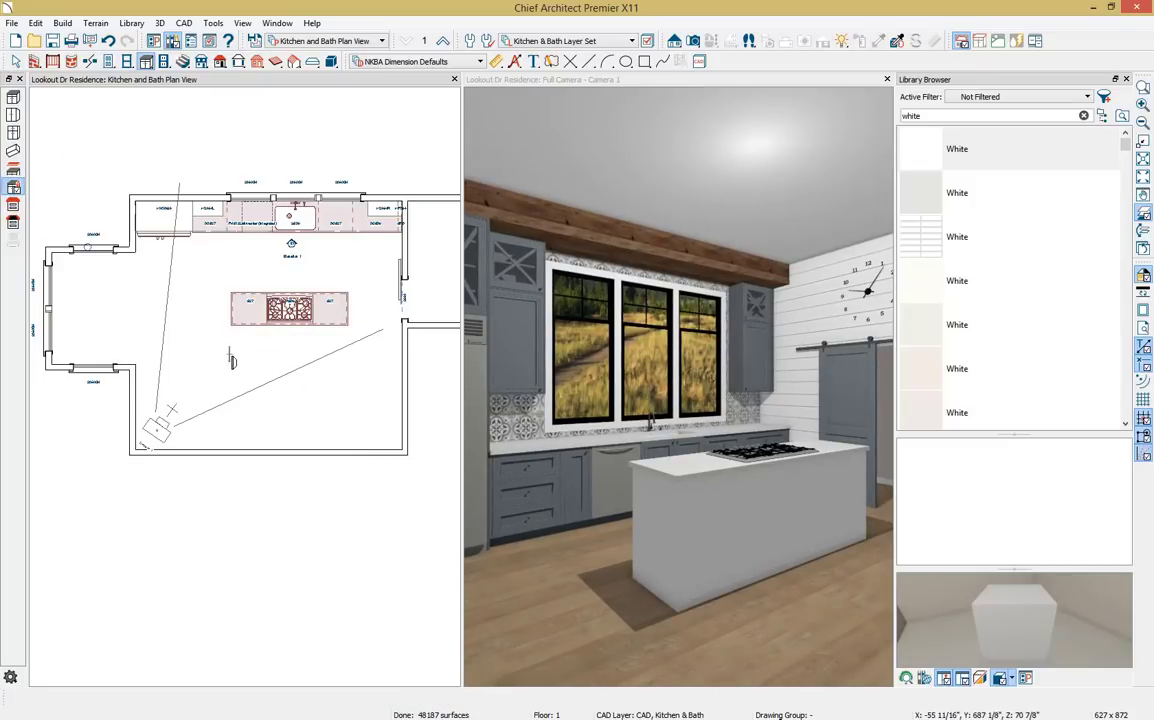
{"action": "left_click", "coordinate": [233, 349]}
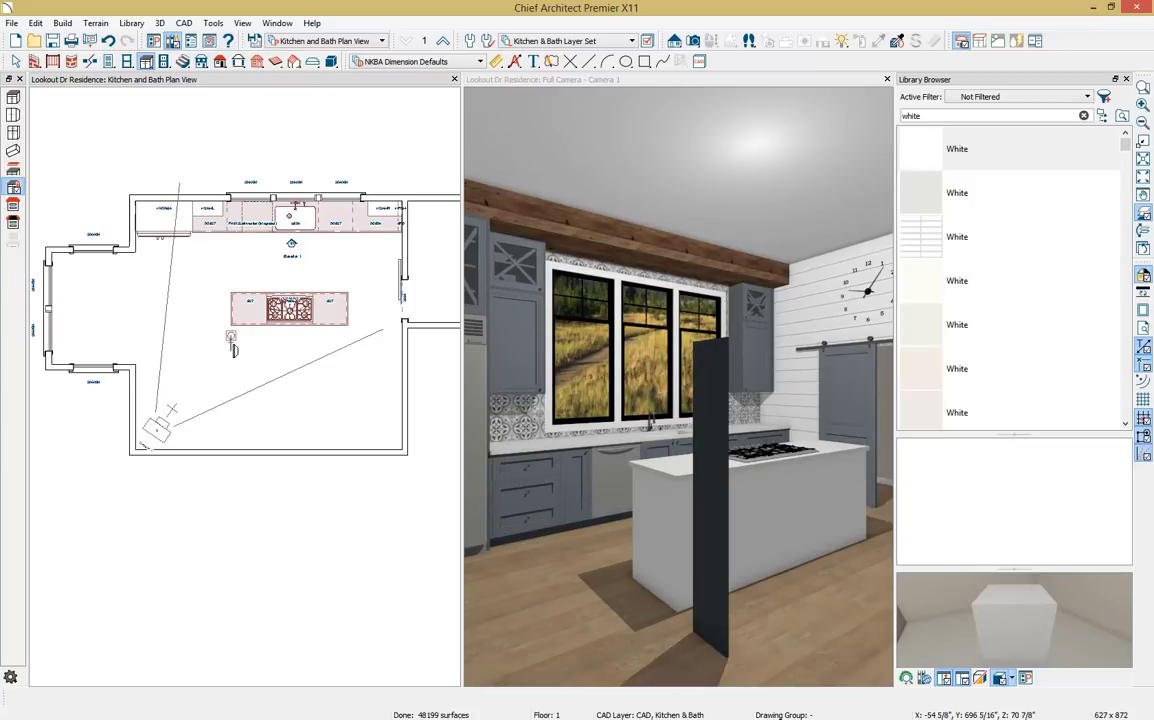
{"action": "double_click", "coordinate": [232, 345]}
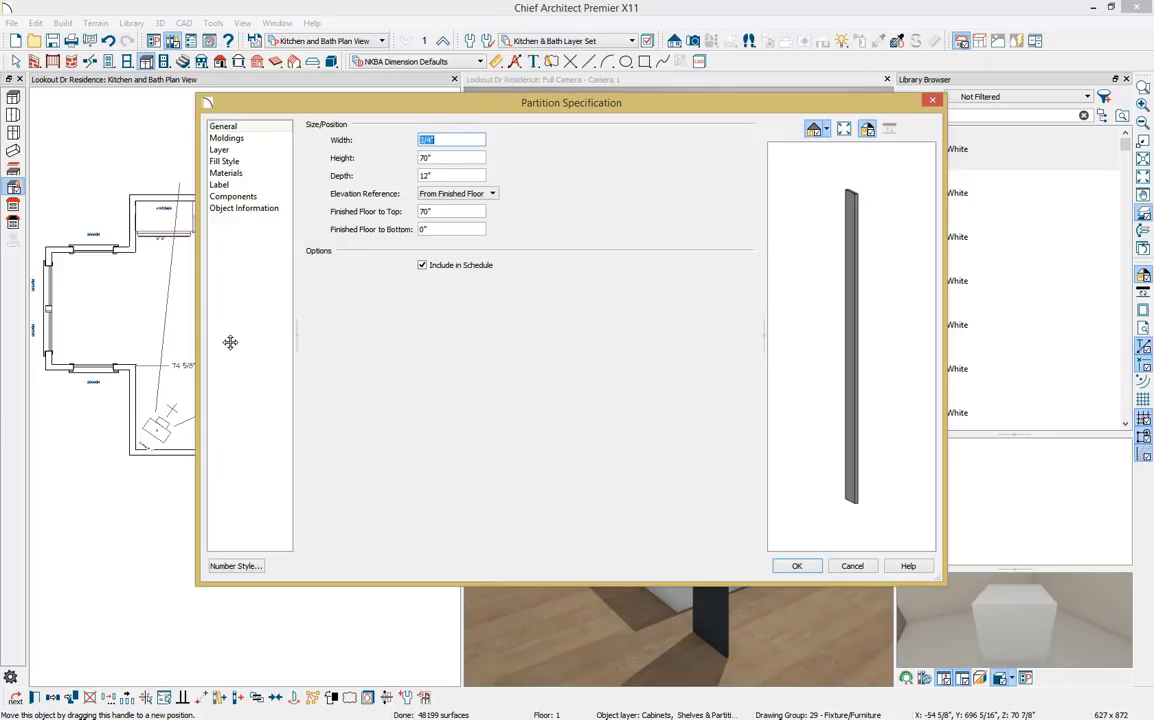
{"action": "type", "text": "1"}
{"action": "key", "text": "Tab"}
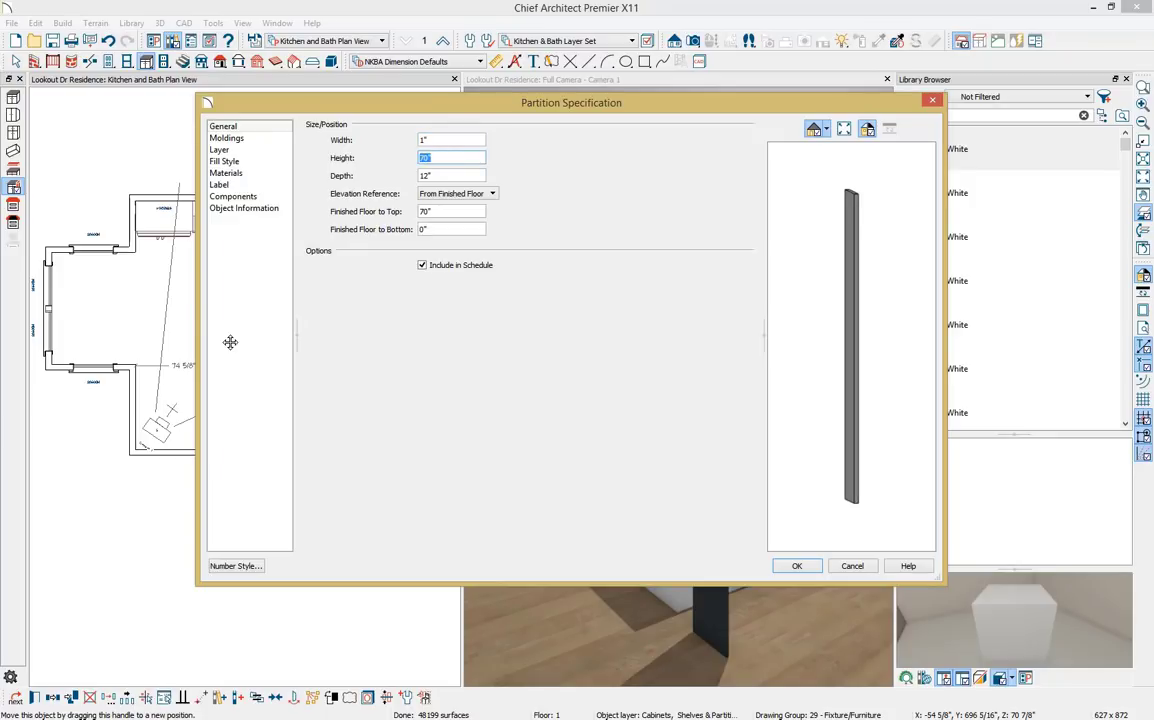
{"action": "type", "text": "34 1/2"}
{"action": "key", "text": "Tab"}
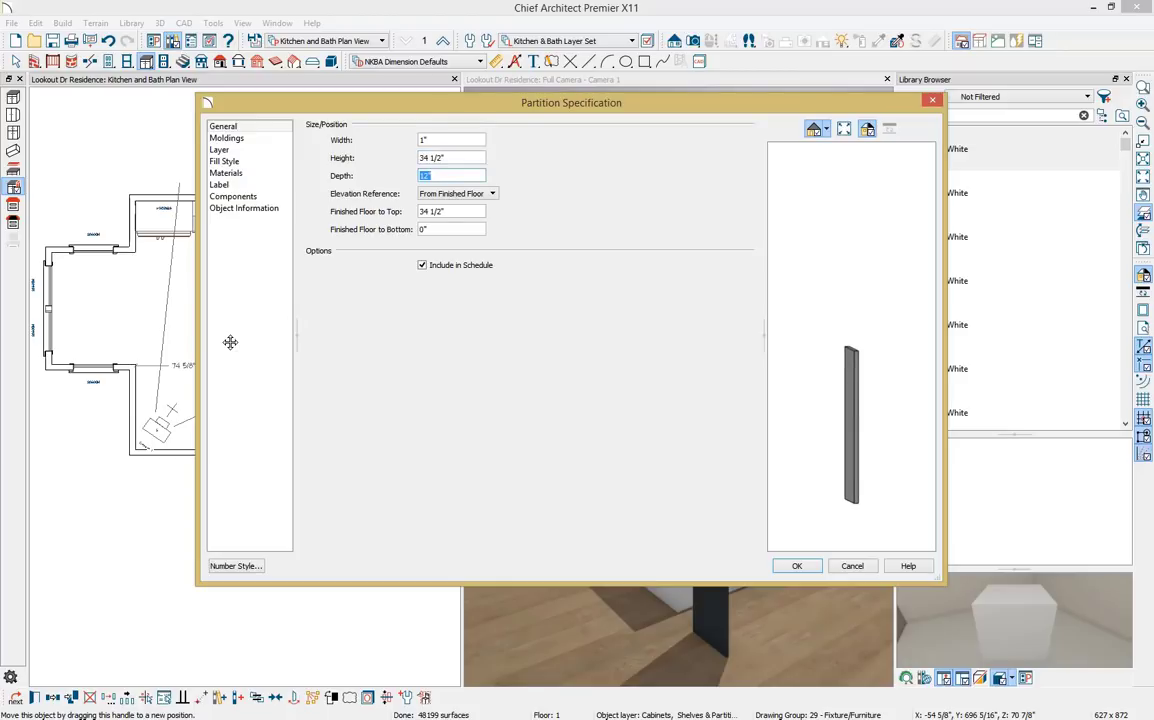
{"action": "type", "text": "90"}
{"action": "left_click", "coordinate": [808, 567]}
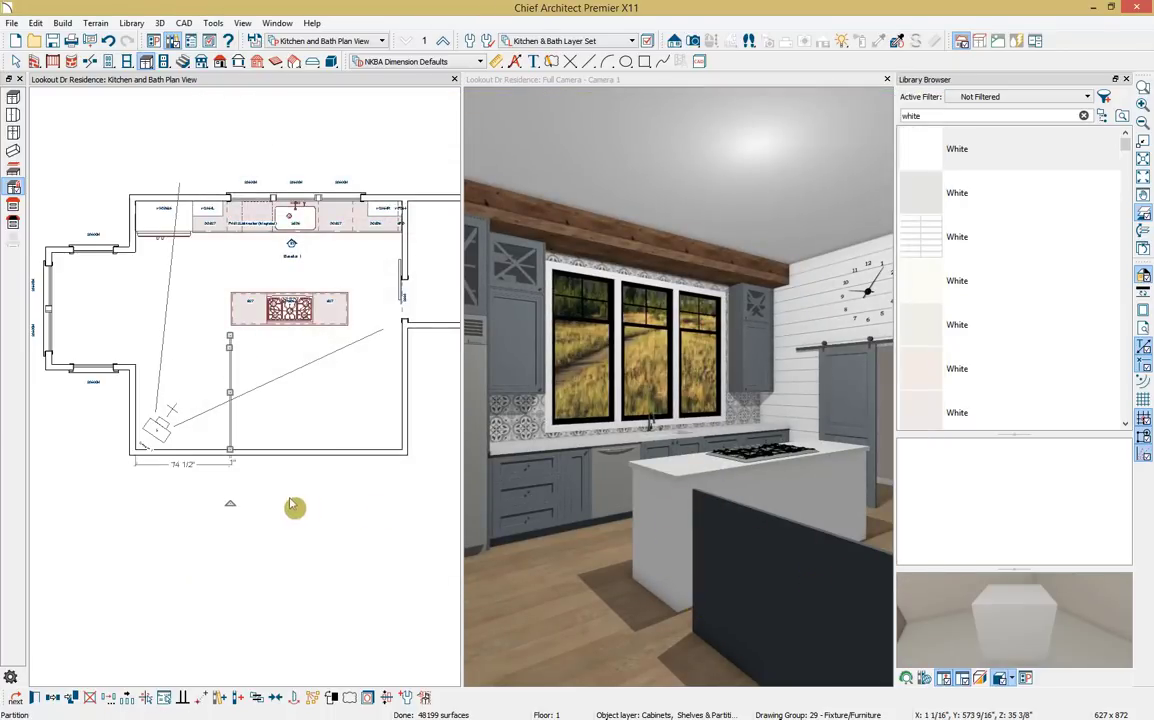
Rotate the partition parallel to the island and snap it flush against the back of the island cabinets
{"action": "left_click_drag", "start_coordinate": [231, 505], "coordinate": [303, 390]}
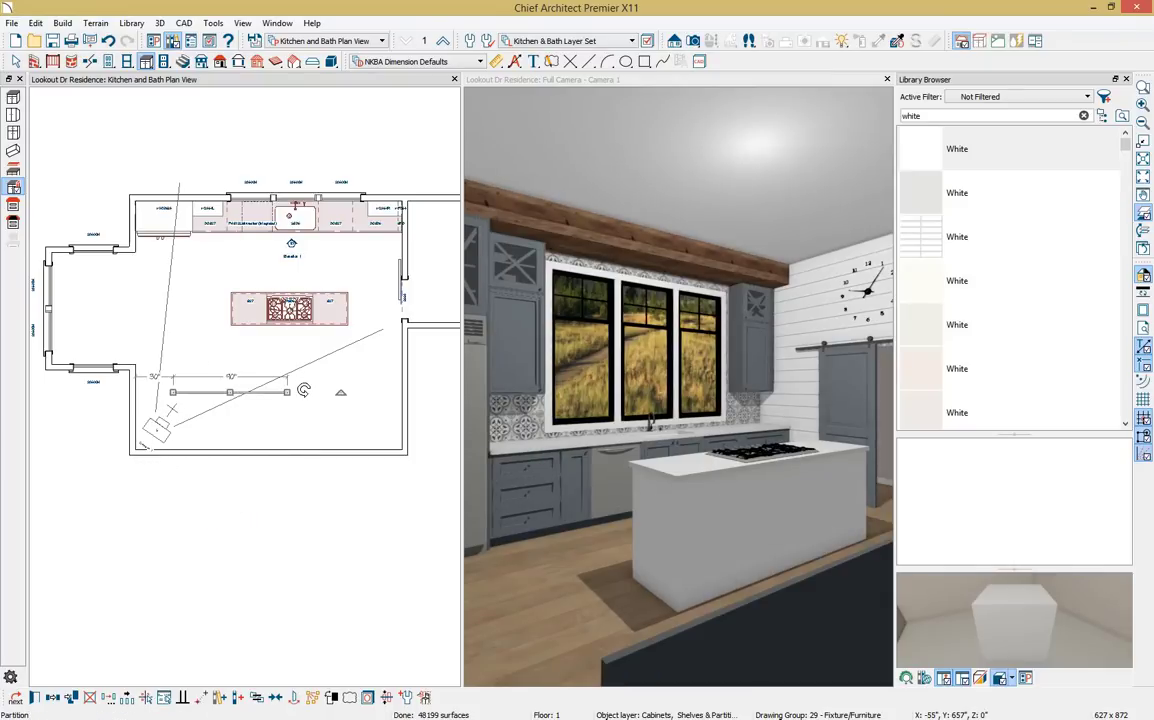
{"action": "left_click", "coordinate": [289, 430]}
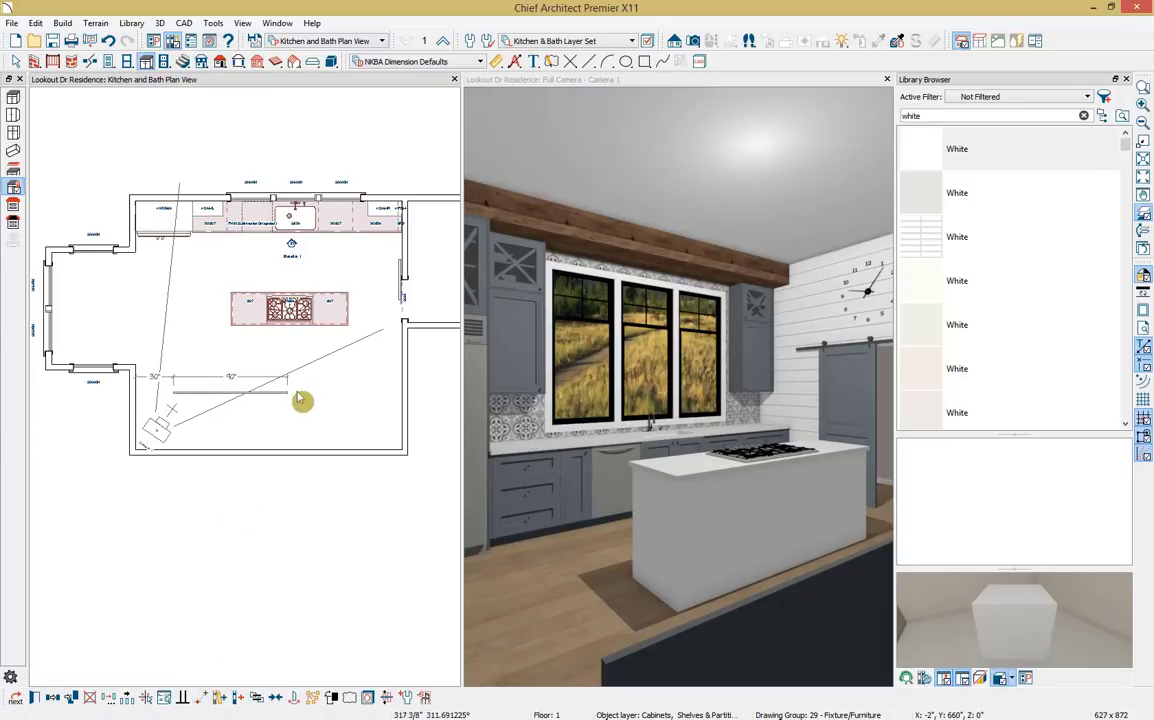
{"action": "scroll", "coordinate": [301, 399], "scroll_direction": "up", "scroll_amount": 2}
{"action": "scroll", "coordinate": [300, 400], "scroll_direction": "up", "scroll_amount": 2}
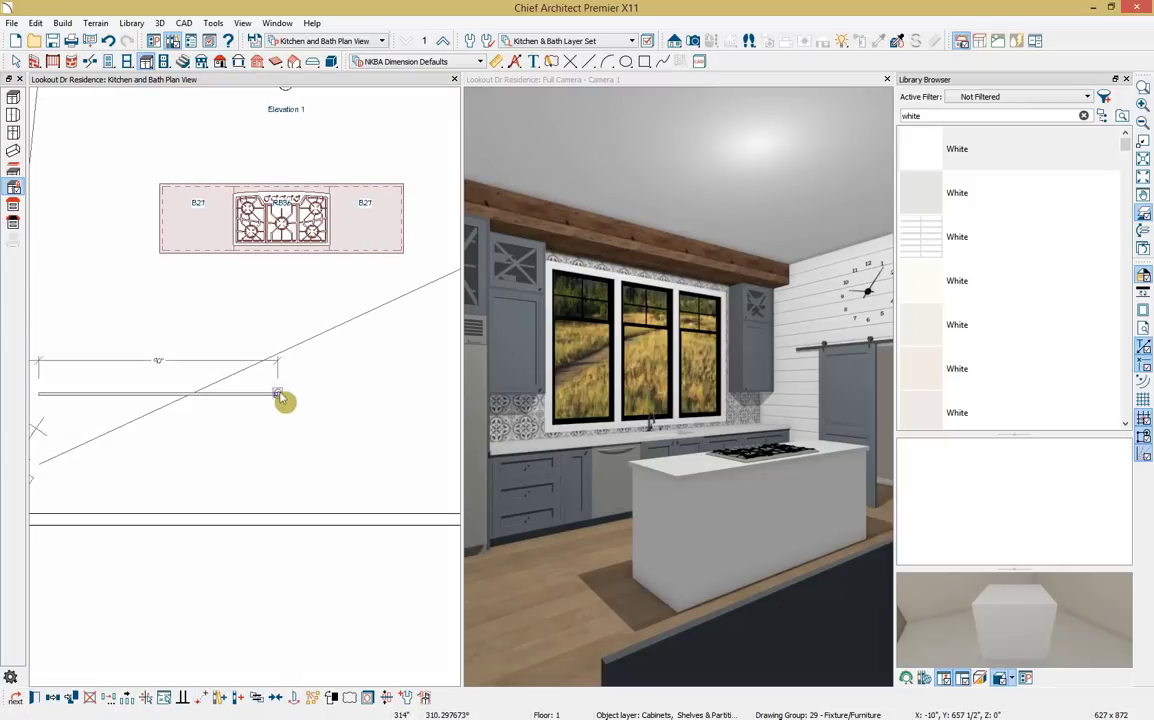
{"action": "left_click", "coordinate": [278, 393]}
{"action": "left_click", "coordinate": [402, 252]}
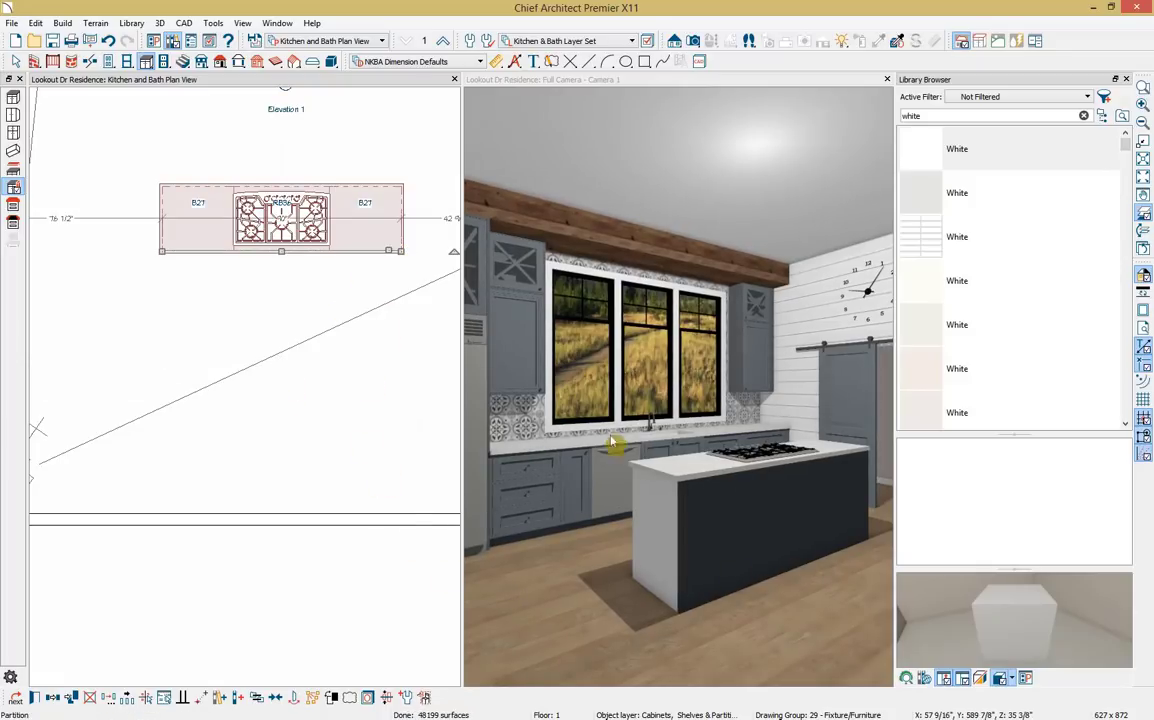
{"action": "left_click", "coordinate": [355, 237]}
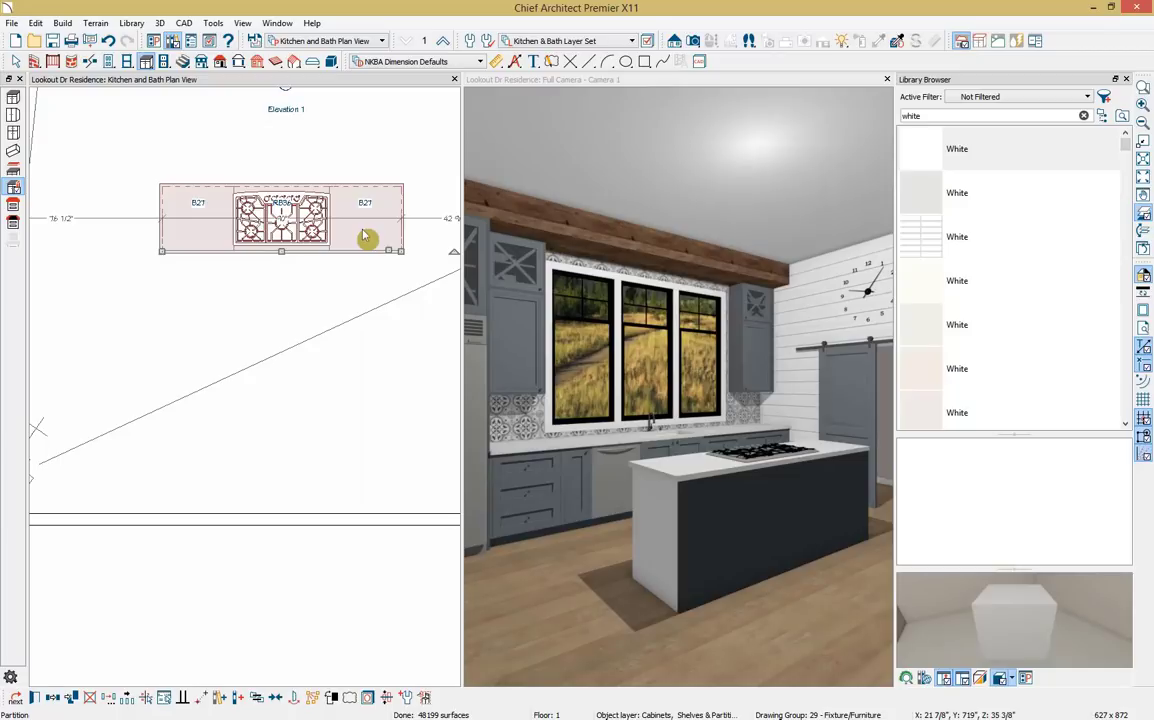
{"action": "key", "text": "Escape"}
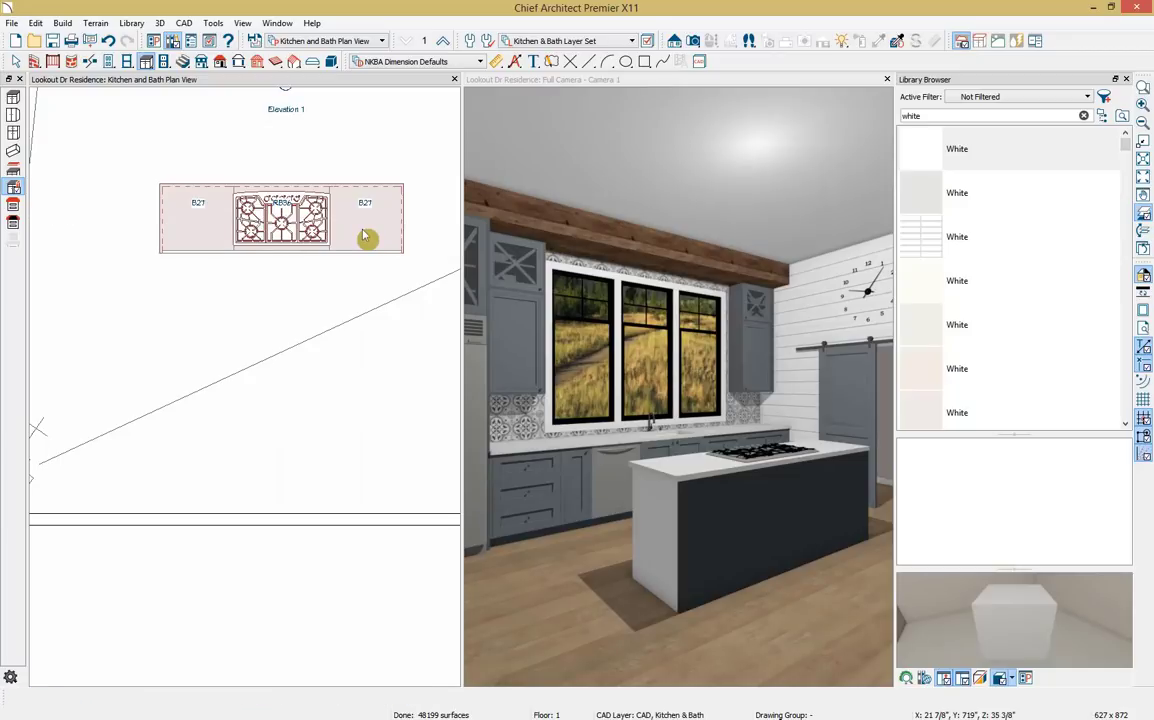
Generate a custom countertop from the end 27" cabinet, then extend it across the whole island and past the partition as a seating overhang
{"action": "left_click", "coordinate": [366, 236]}
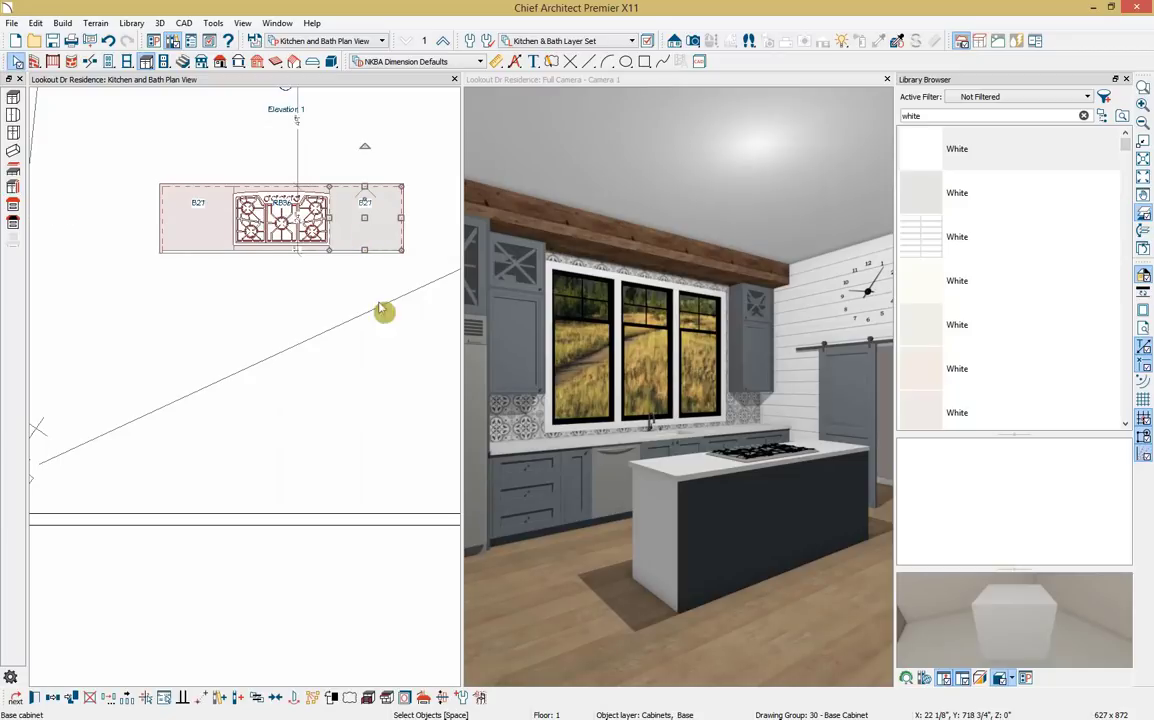
{"action": "left_click", "coordinate": [424, 698]}
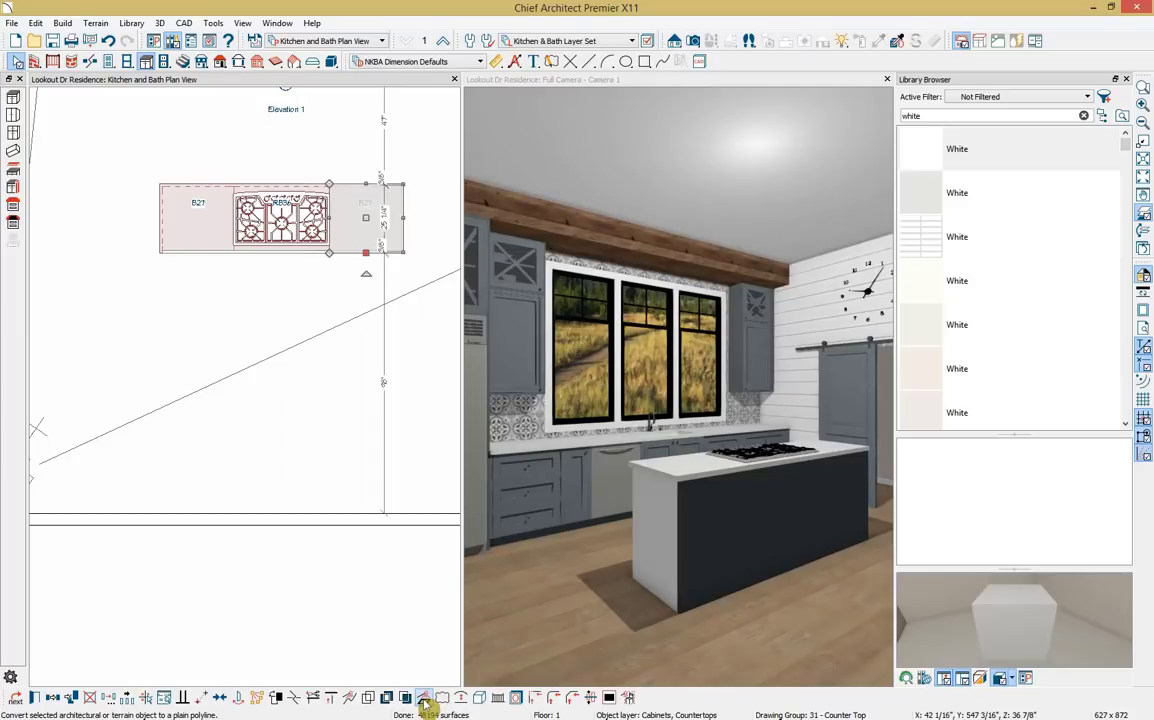
{"action": "left_click_drag", "start_coordinate": [329, 218], "coordinate": [160, 220]}
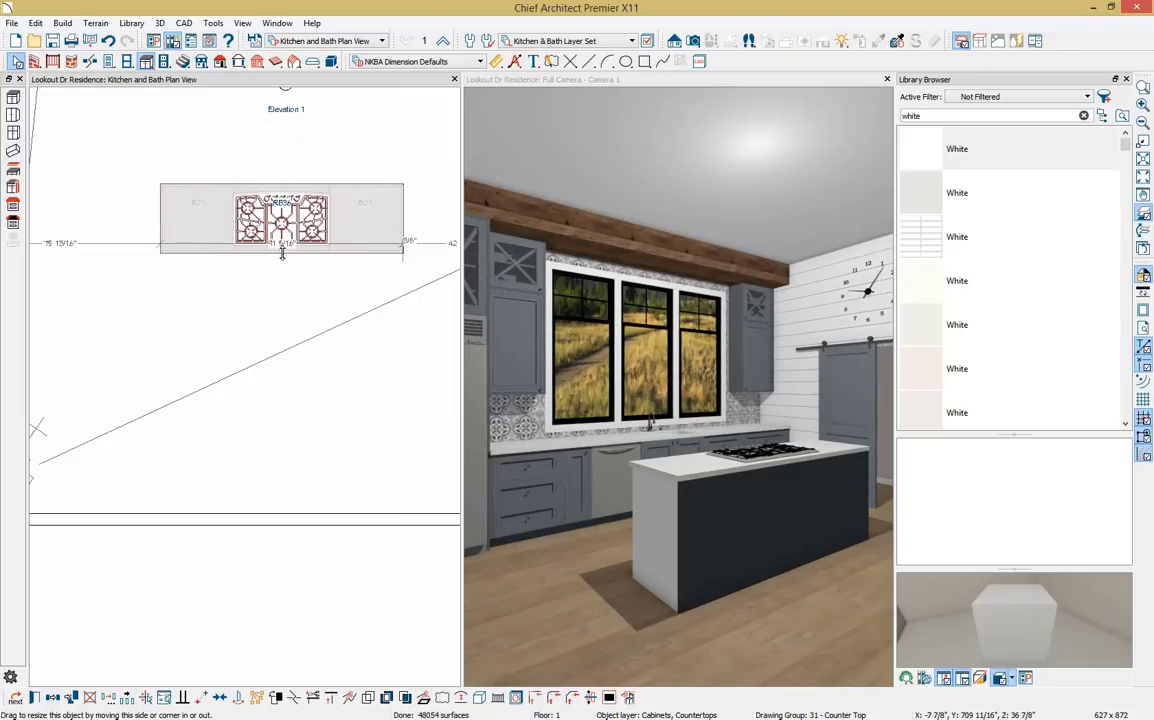
{"action": "left_click_drag", "start_coordinate": [280, 253], "coordinate": [279, 290]}
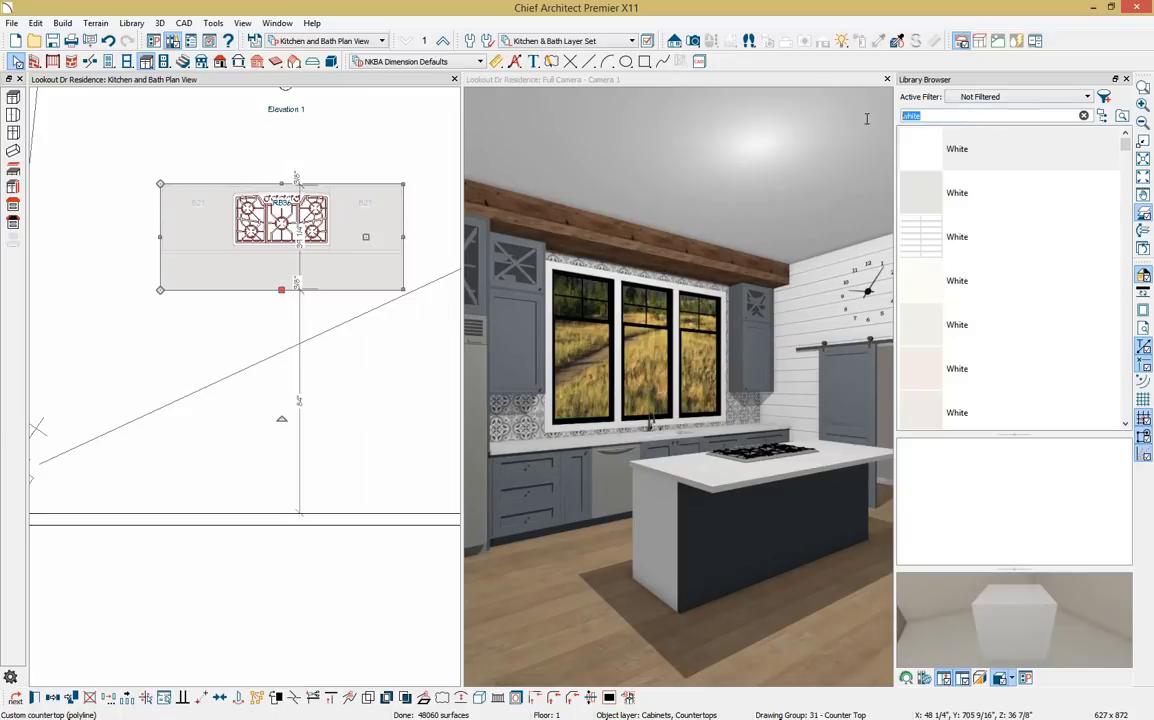
Clear the library search and paint the island's back partition with the Shiplap Island material from the Kitchen X11 folder
{"action": "double_click", "coordinate": [910, 115]}
{"action": "key", "text": "BackSpace"}
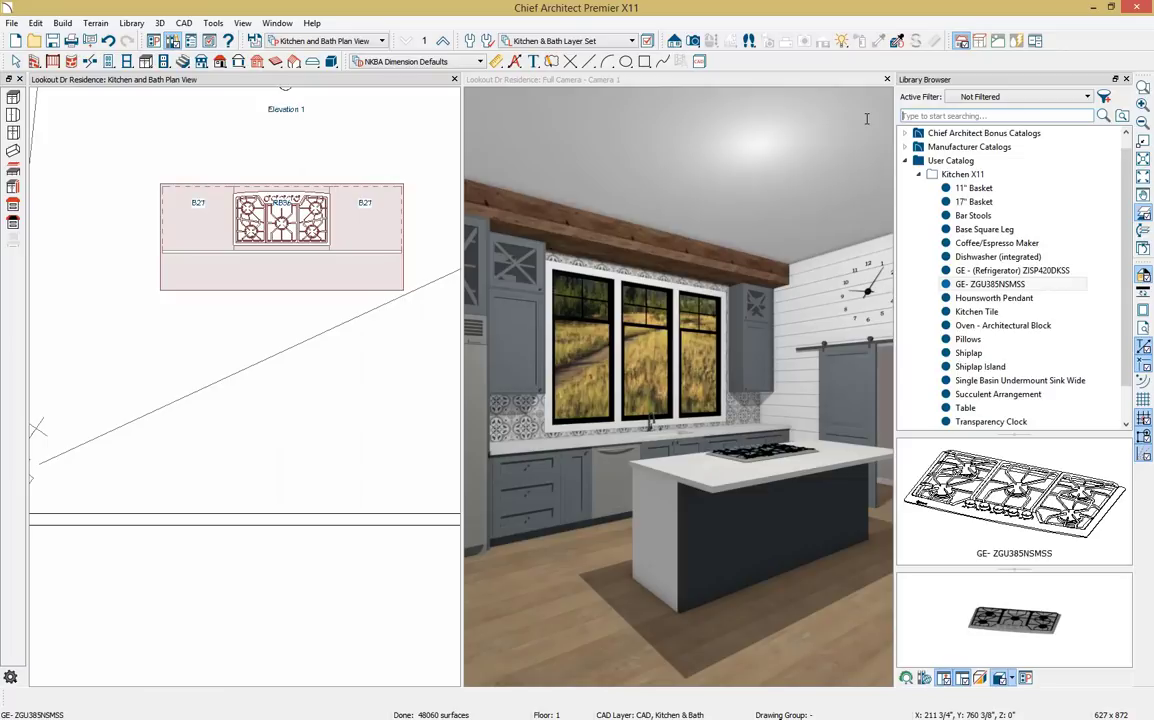
{"action": "scroll", "coordinate": [1077, 329], "scroll_direction": "down", "scroll_amount": 1}
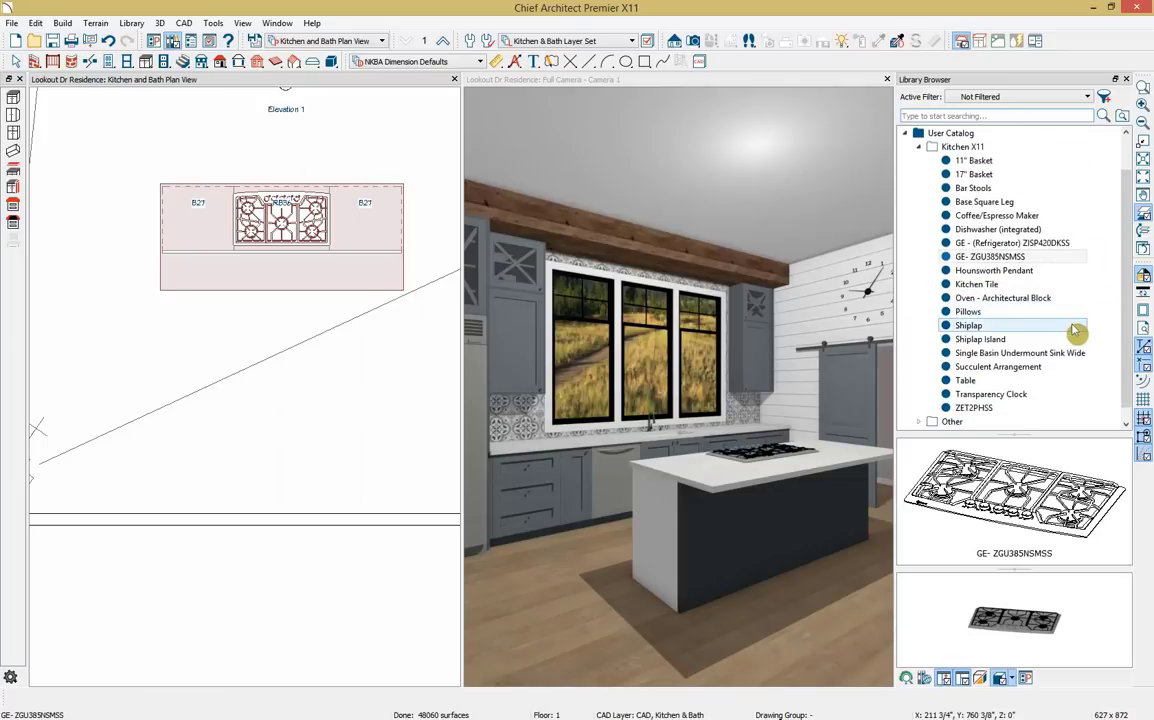
{"action": "left_click", "coordinate": [1005, 327]}
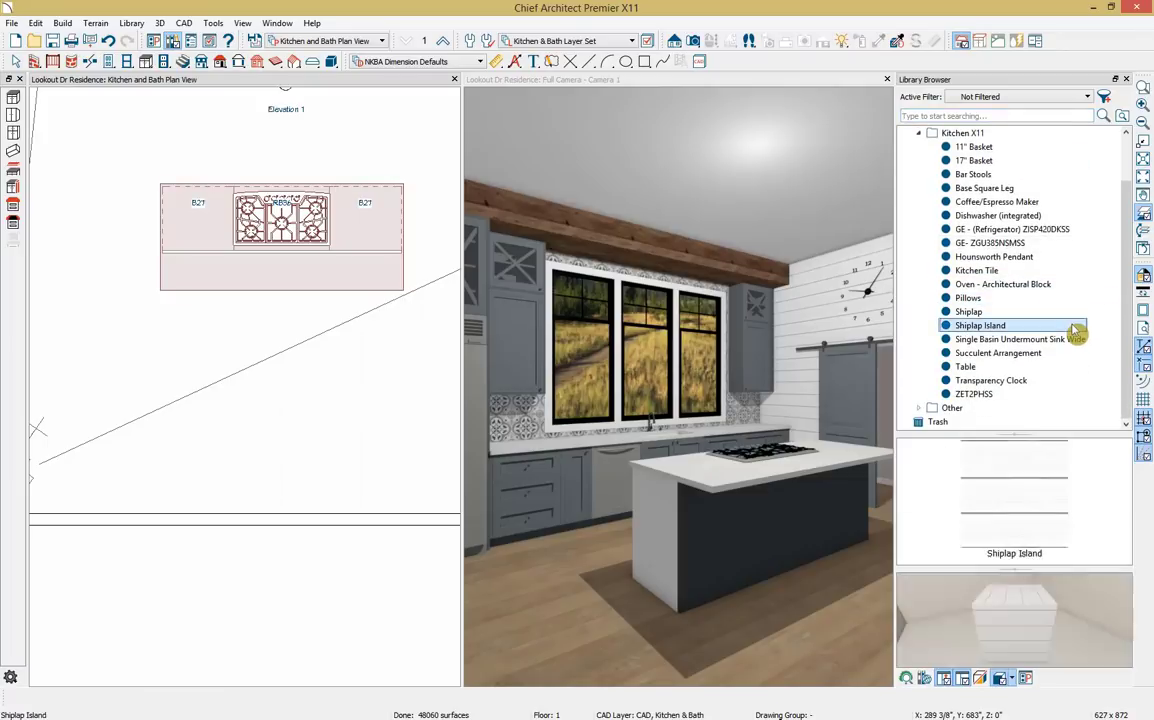
{"action": "left_click", "coordinate": [810, 541]}
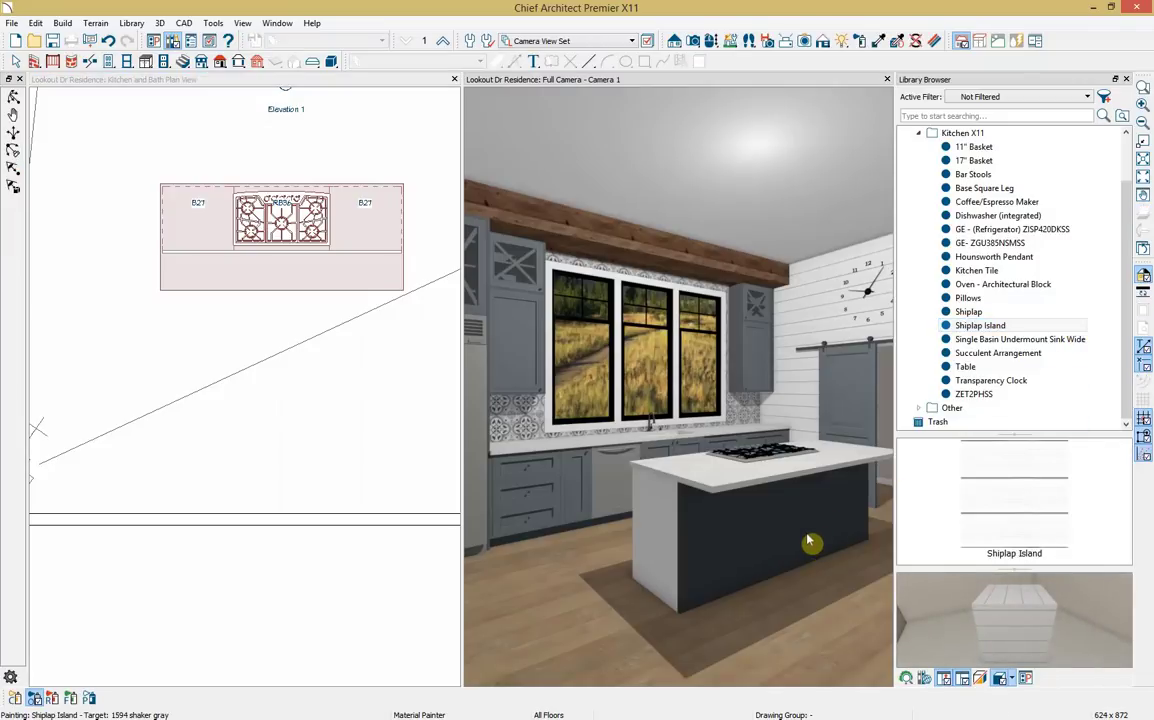
{"action": "left_click", "coordinate": [800, 530]}
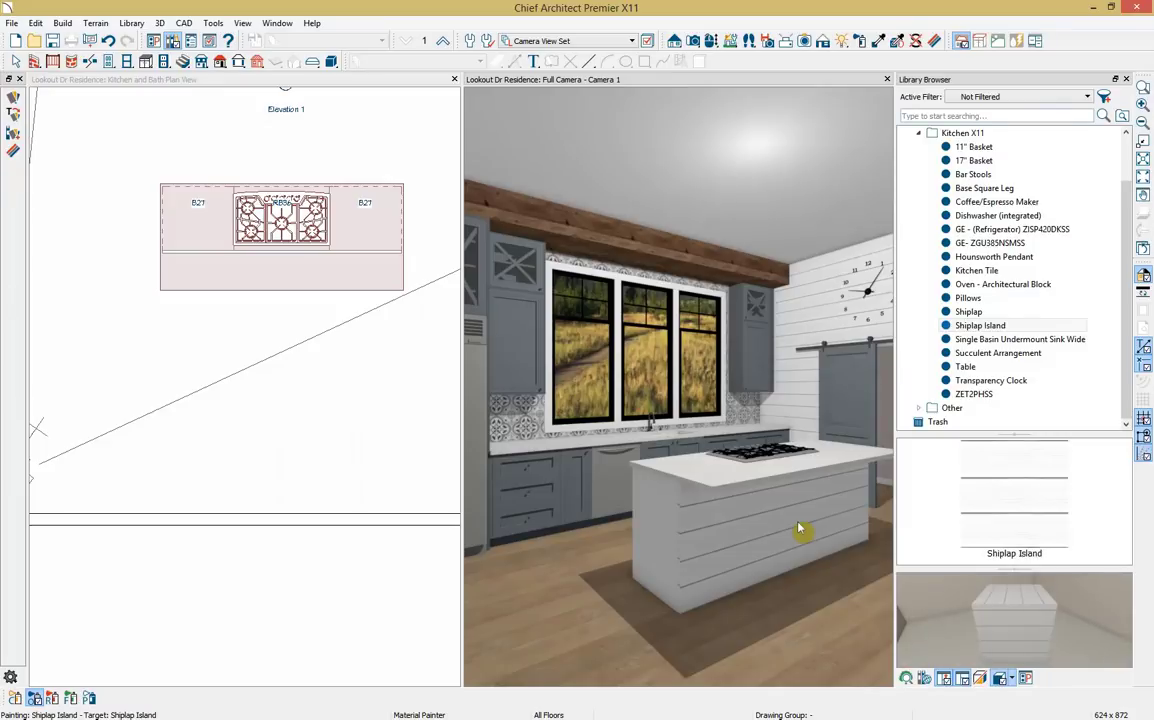
Place a Base Square Leg under one outer corner of the countertop overhang and reflect a copy about the island's center to the other corner
{"action": "left_click", "coordinate": [1040, 188]}
{"action": "left_click", "coordinate": [396, 289]}
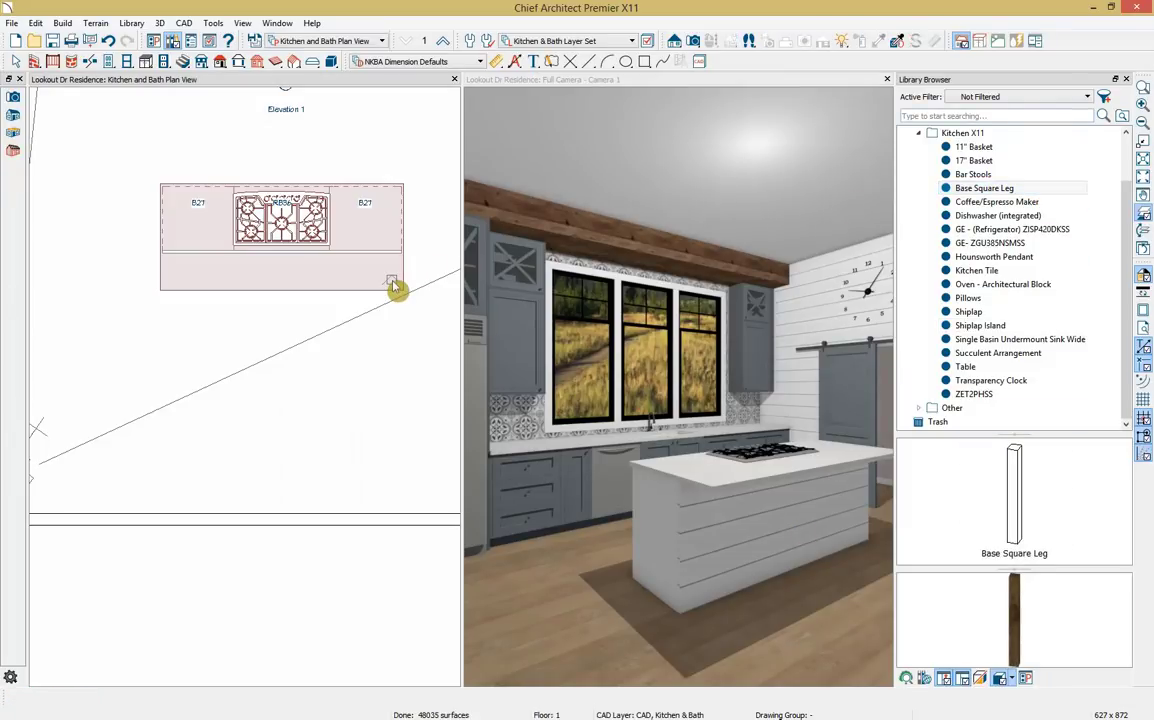
{"action": "left_click", "coordinate": [396, 289]}
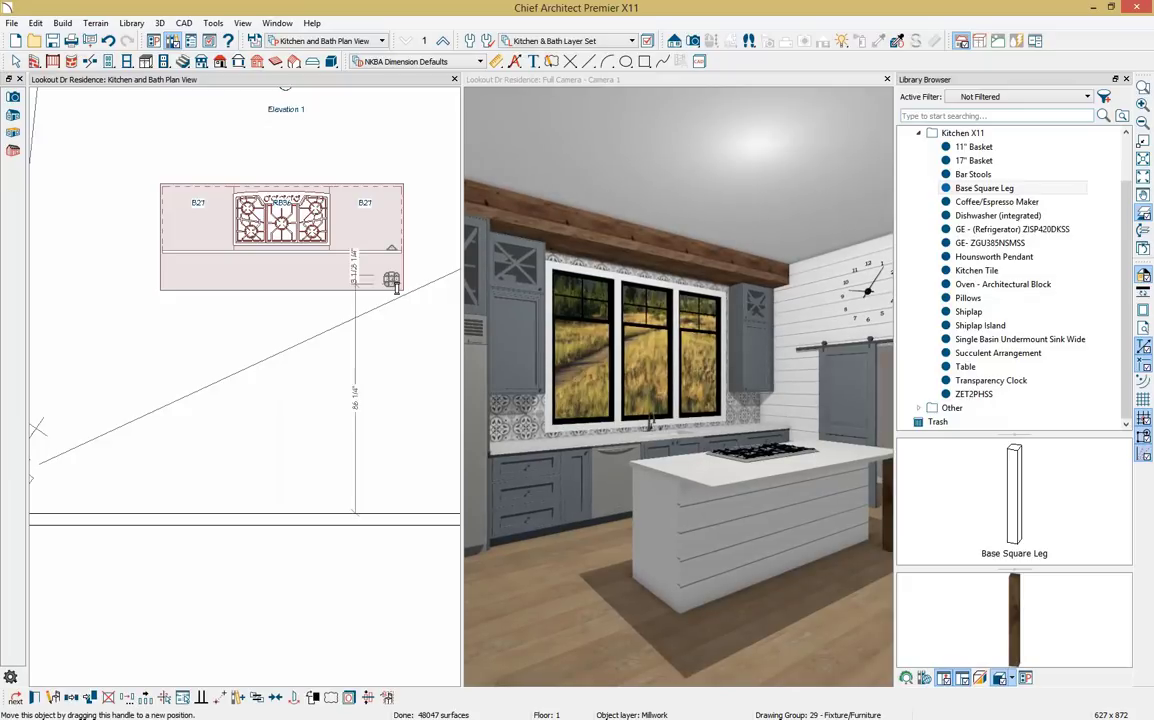
{"action": "left_click", "coordinate": [52, 697]}
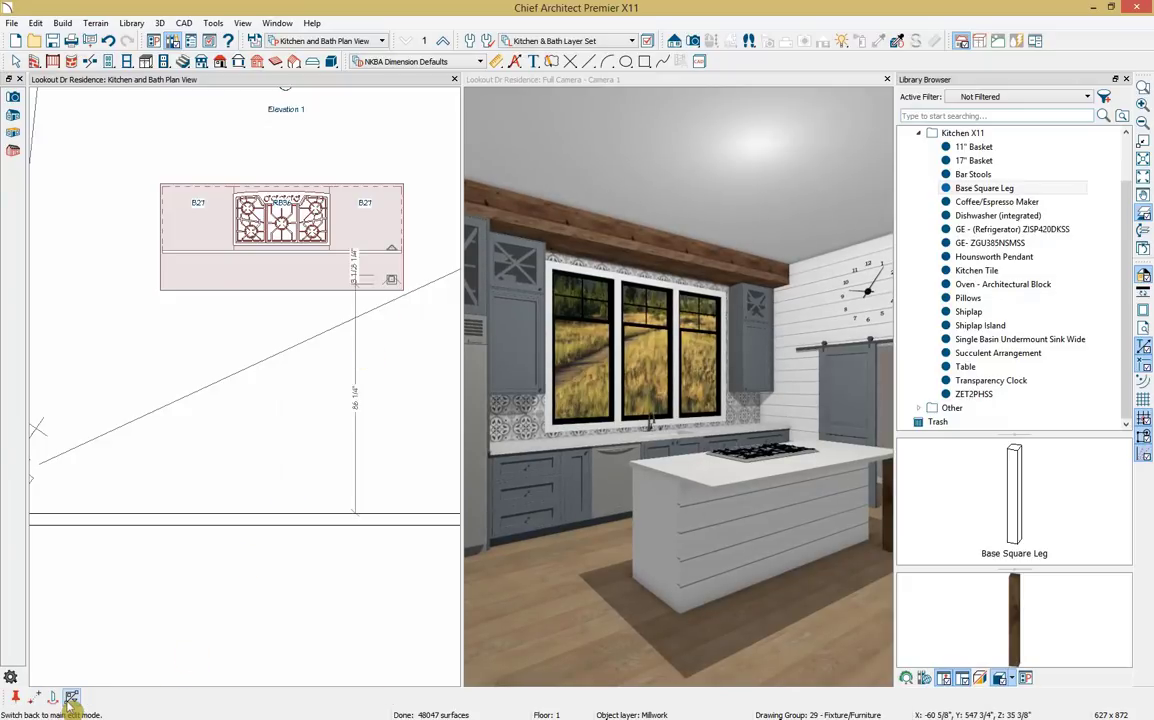
{"action": "left_click", "coordinate": [287, 210]}
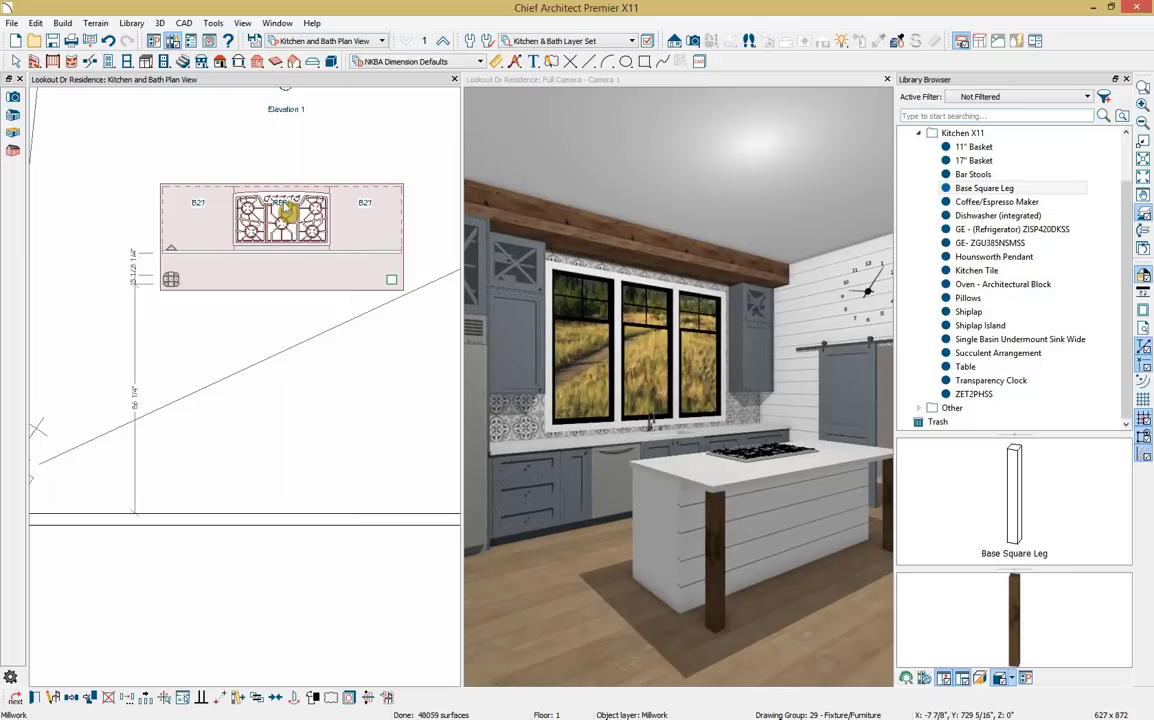
Insert the Bar Stools set from the library and center it between the two legs, partly under the countertop overhang
{"action": "left_click", "coordinate": [966, 174]}
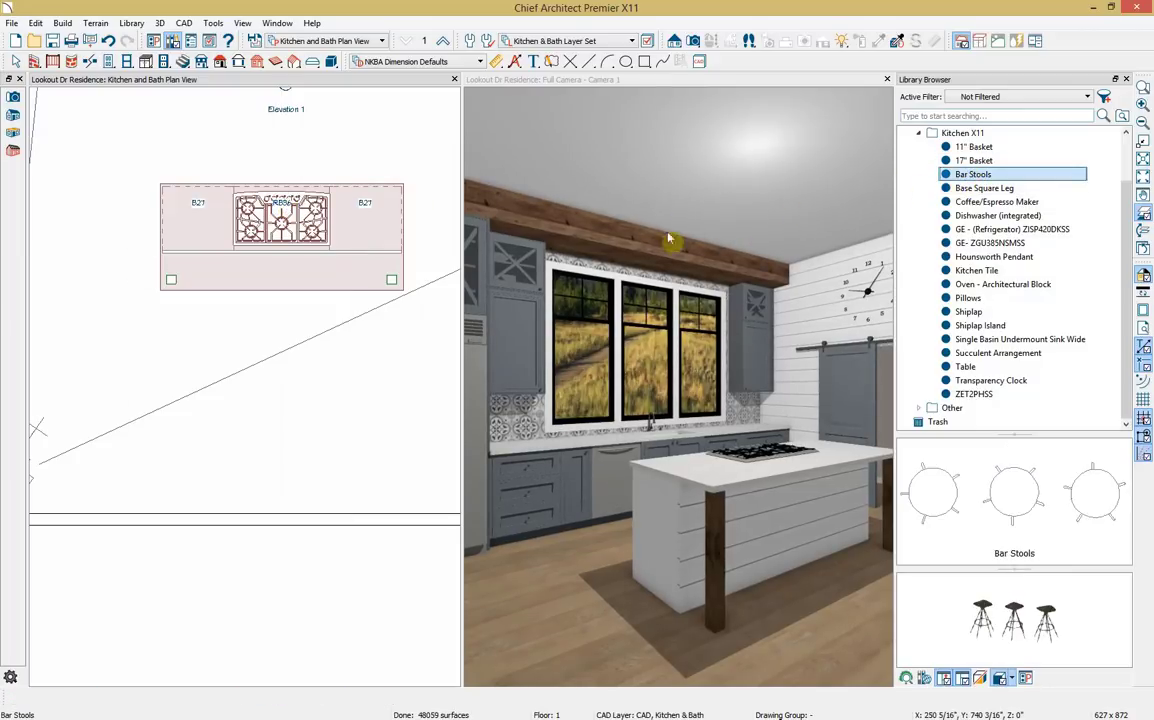
{"action": "left_click", "coordinate": [308, 314]}
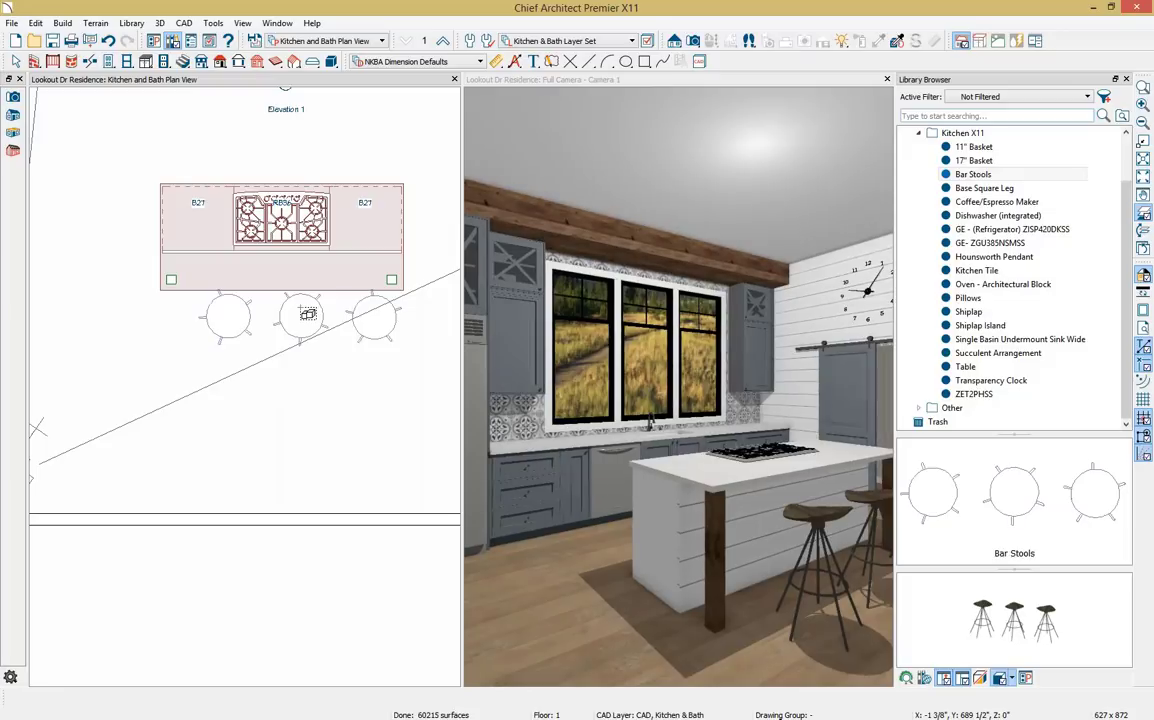
{"action": "left_click", "coordinate": [307, 314]}
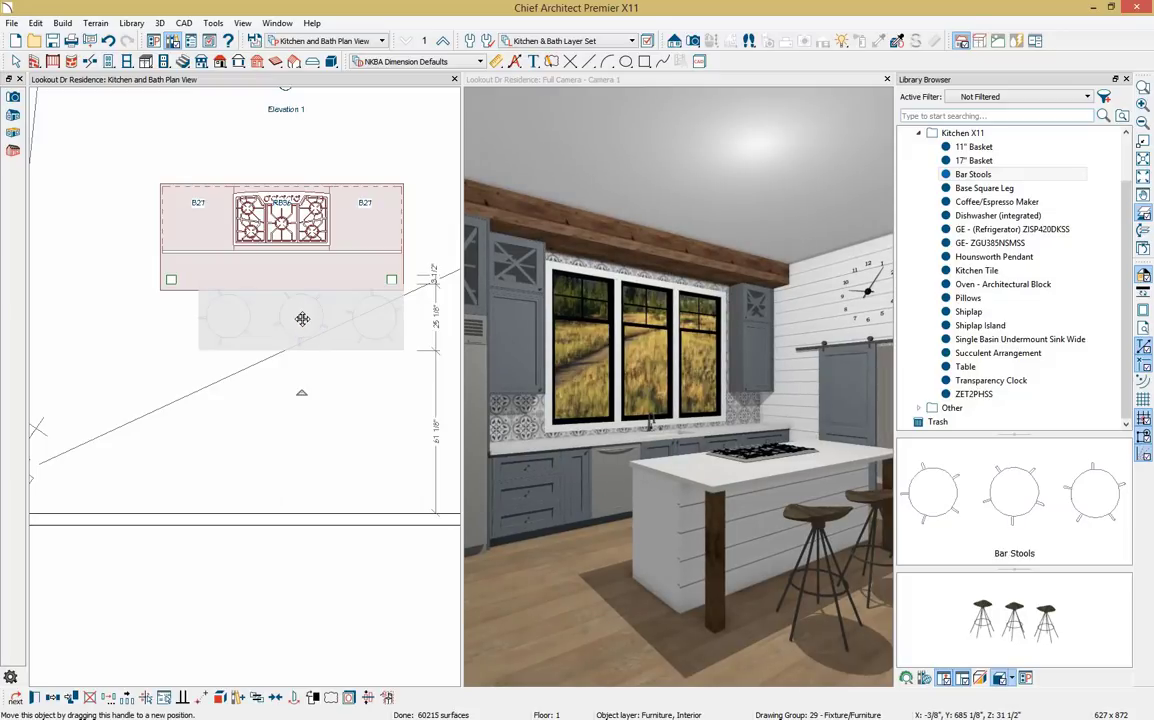
{"action": "left_click_drag", "start_coordinate": [302, 318], "coordinate": [280, 286]}
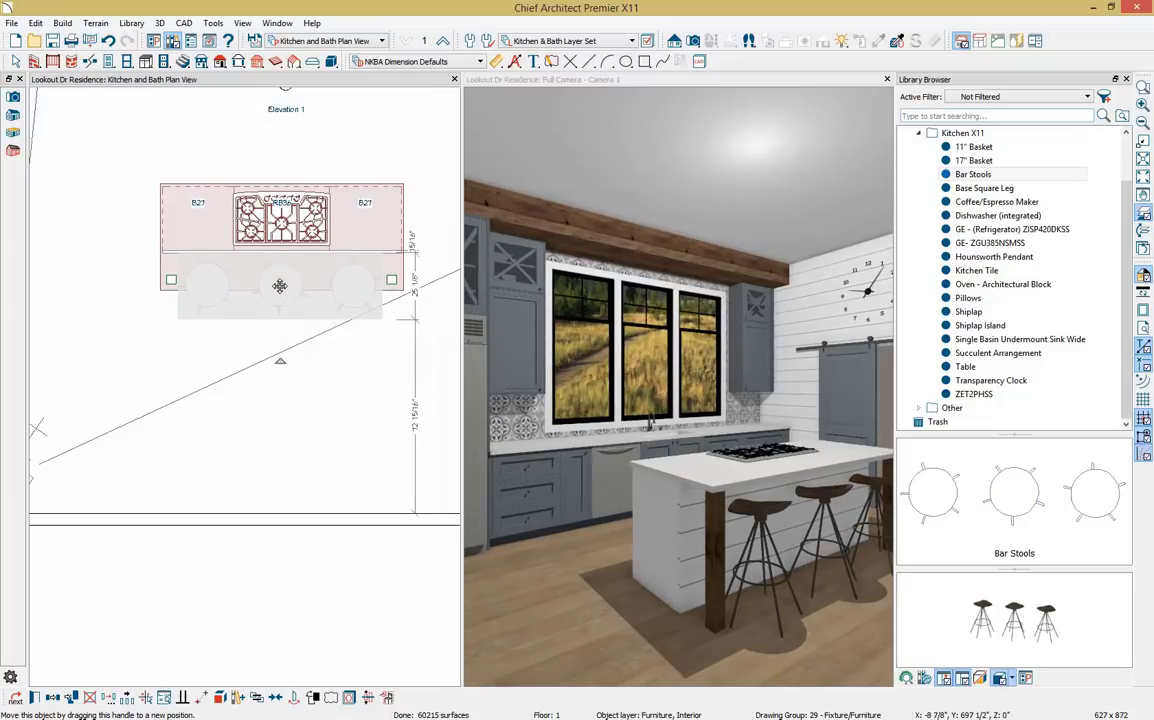
Place the Succulent Arrangement on the island countertop, rotate it lengthwise and center it between the cooktop and the bar stools
{"action": "left_click", "coordinate": [960, 354]}
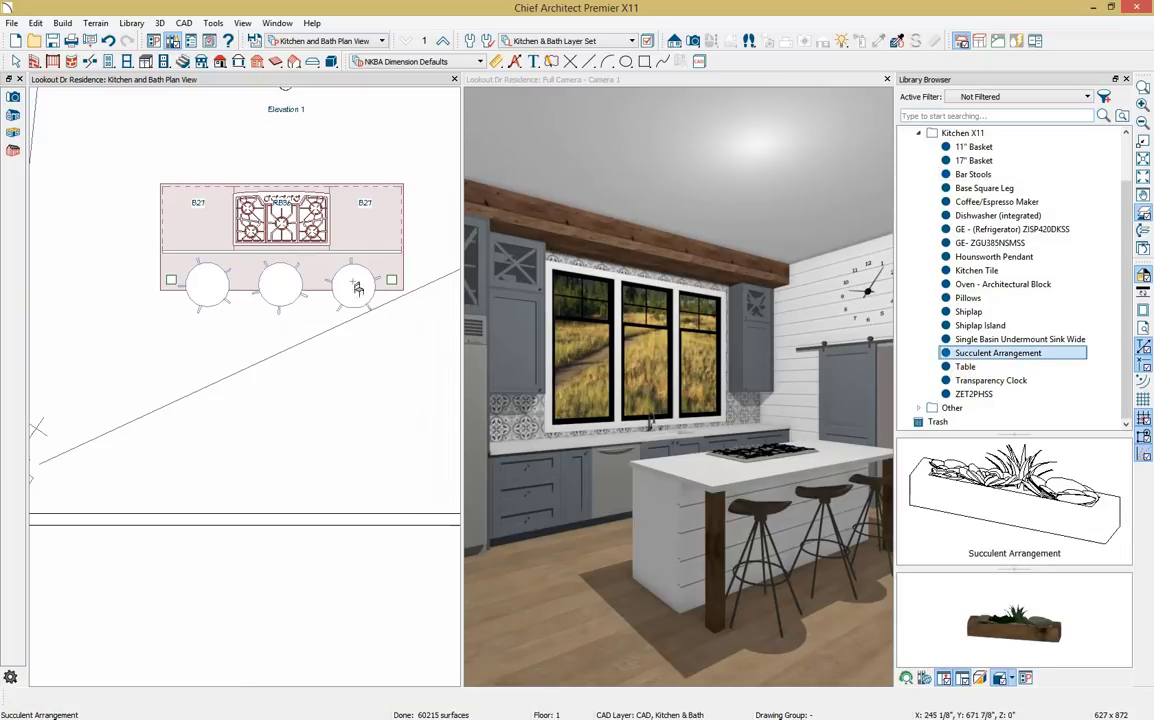
{"action": "left_click", "coordinate": [321, 281]}
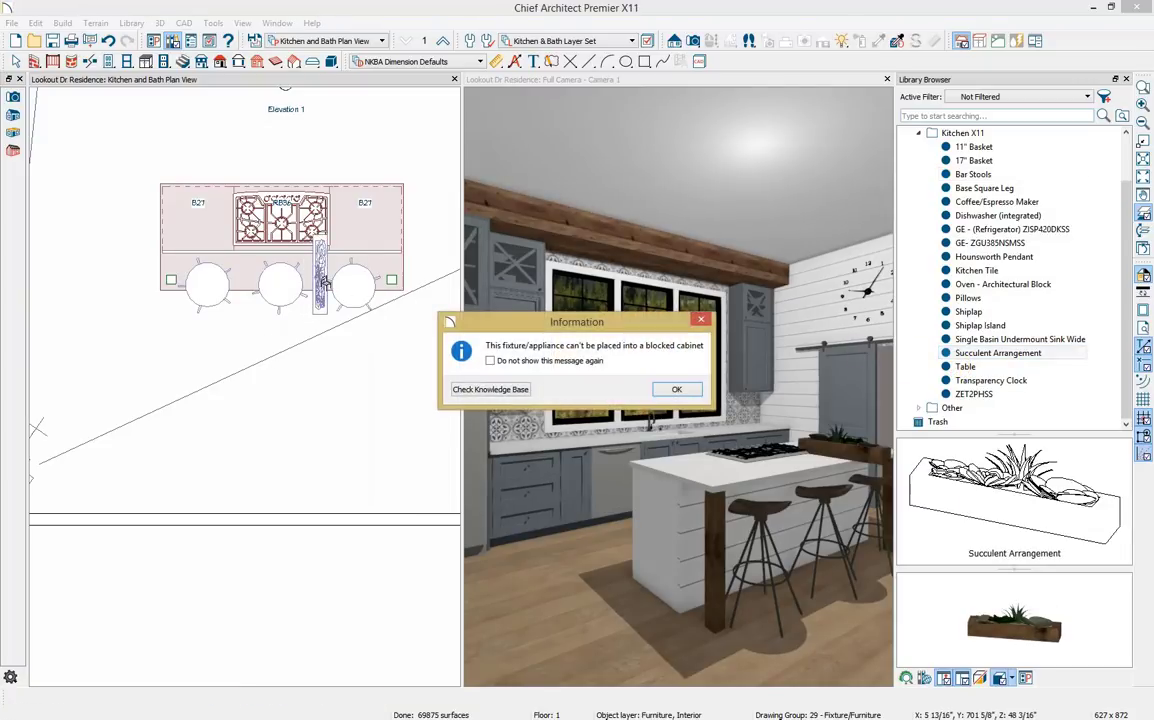
{"action": "left_click", "coordinate": [678, 391]}
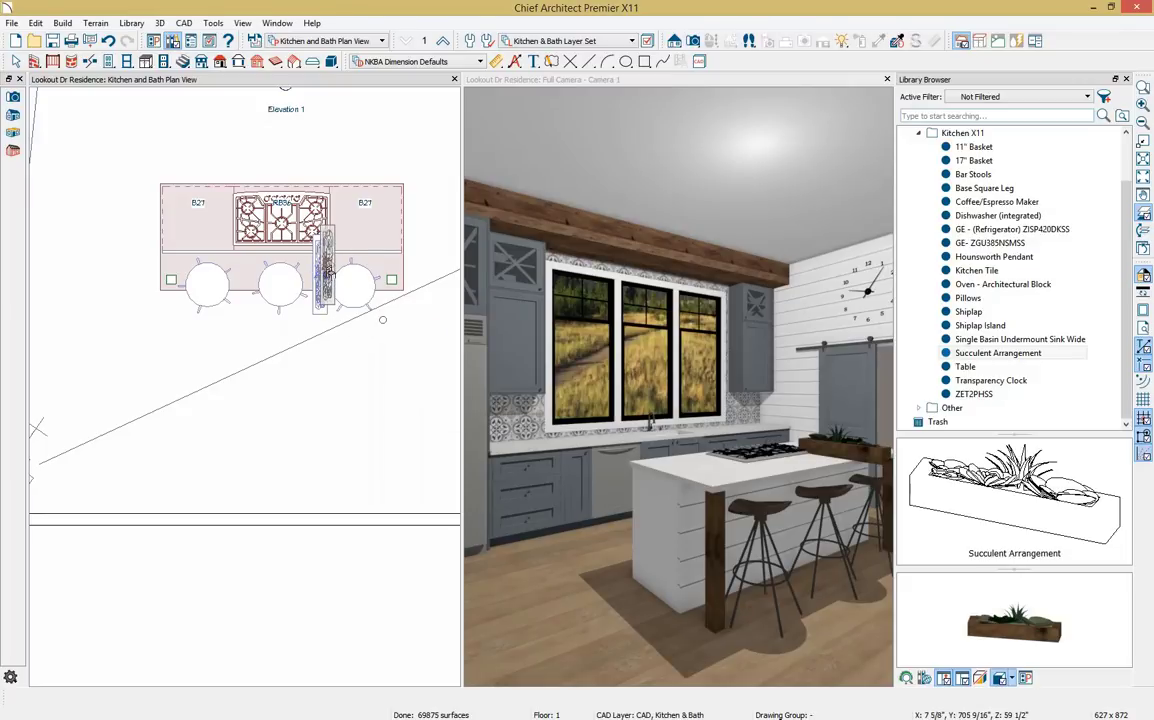
{"action": "left_click", "coordinate": [322, 283]}
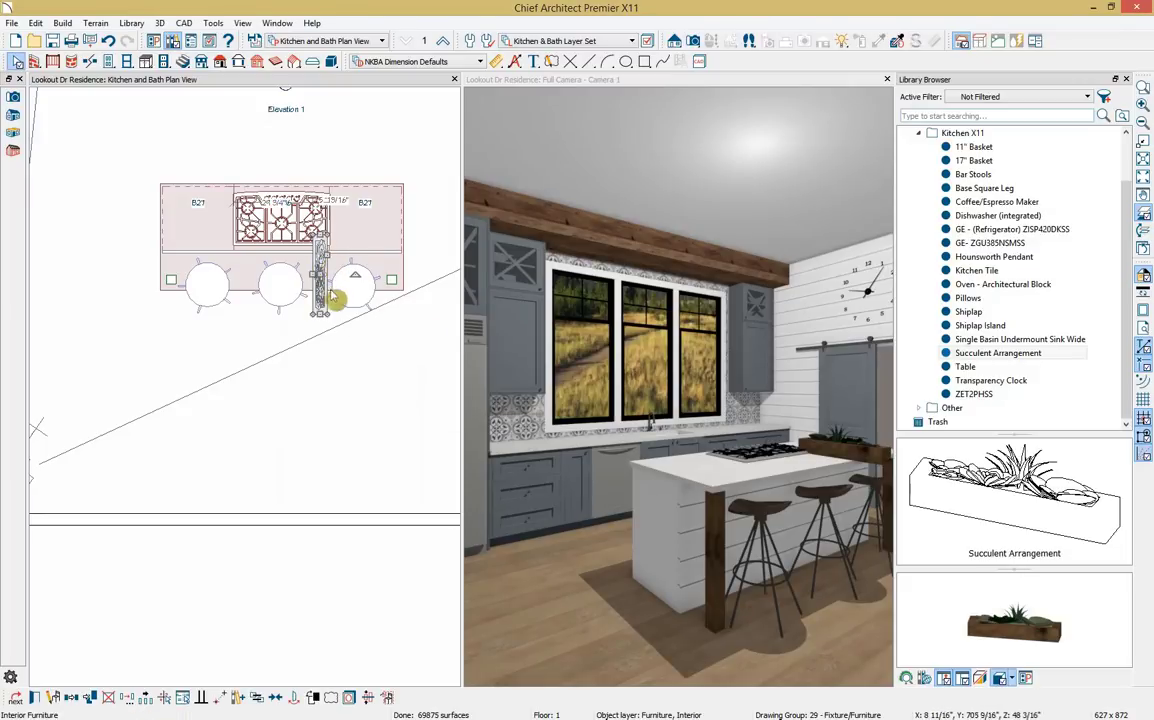
{"action": "left_click_drag", "start_coordinate": [355, 287], "coordinate": [322, 210]}
{"action": "left_click_drag", "start_coordinate": [324, 276], "coordinate": [281, 258]}
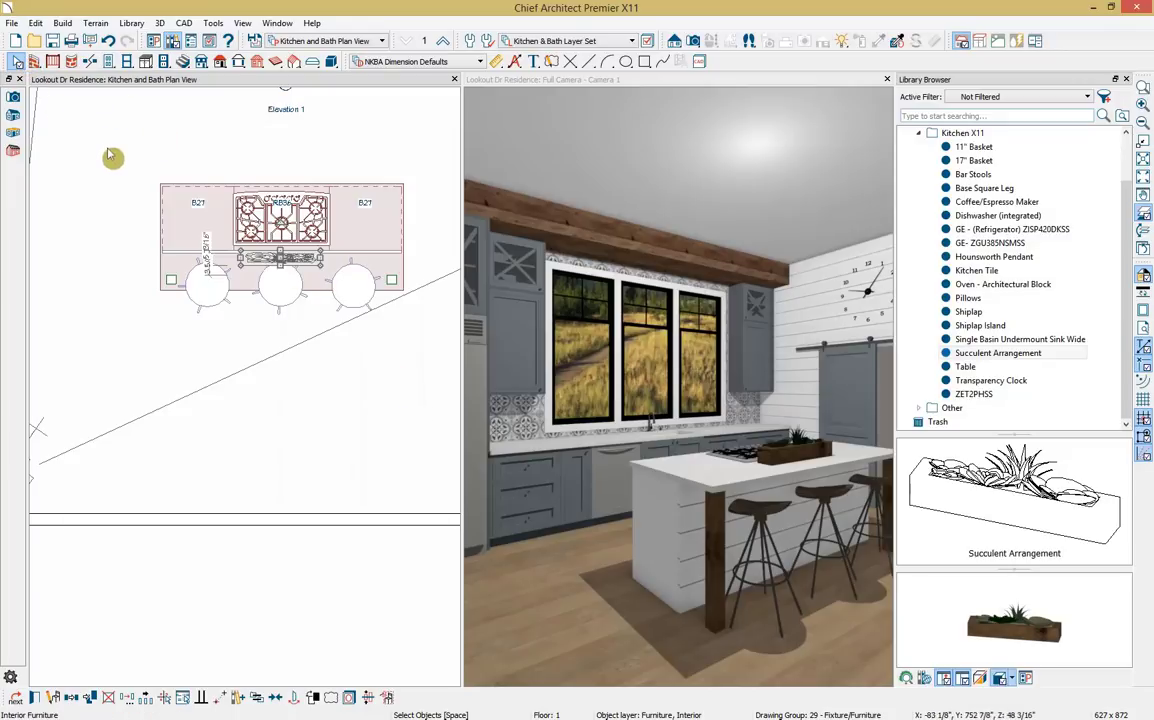
Group the whole island, including cooktop, legs, bar stools and succulent arrangement, into an architectural block and add it to the library
{"action": "left_click_drag", "start_coordinate": [111, 142], "coordinate": [409, 298]}
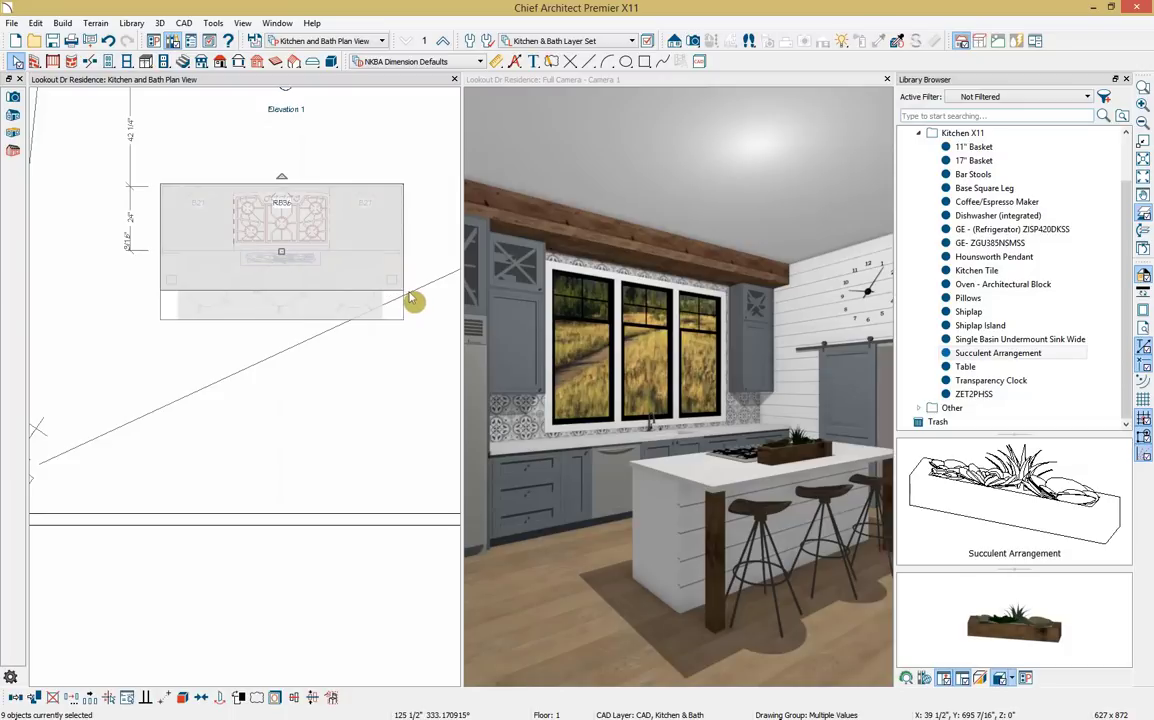
{"action": "left_click", "coordinate": [187, 702]}
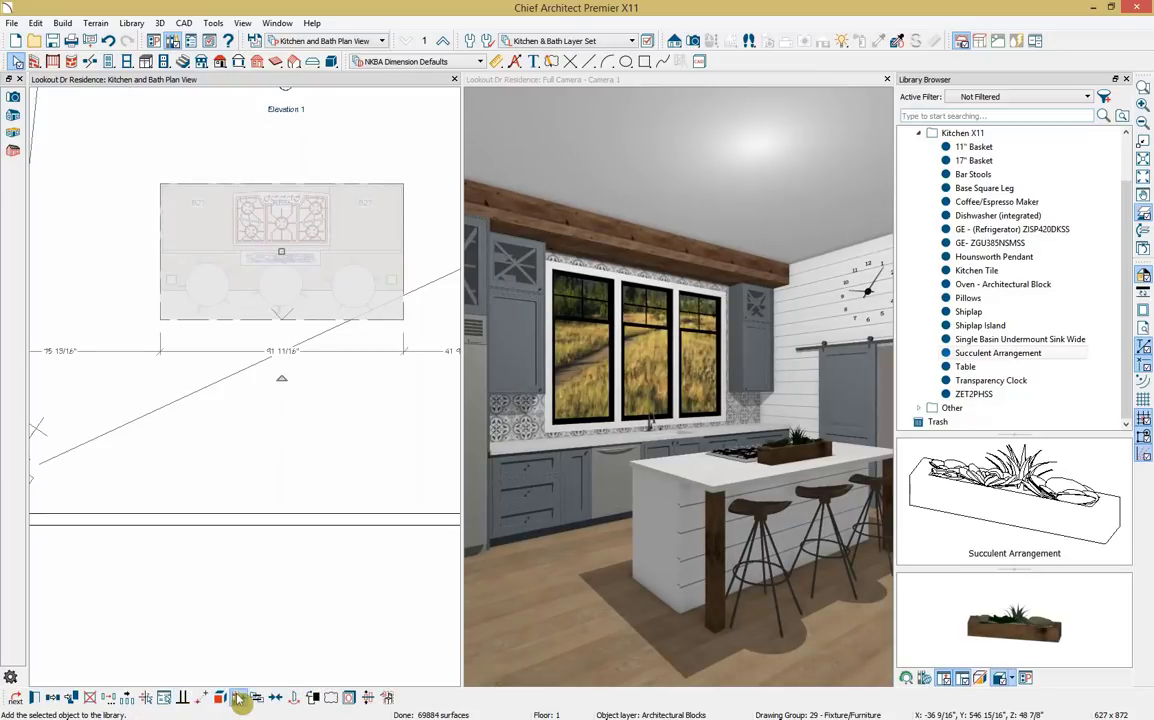
{"action": "left_click", "coordinate": [238, 700]}
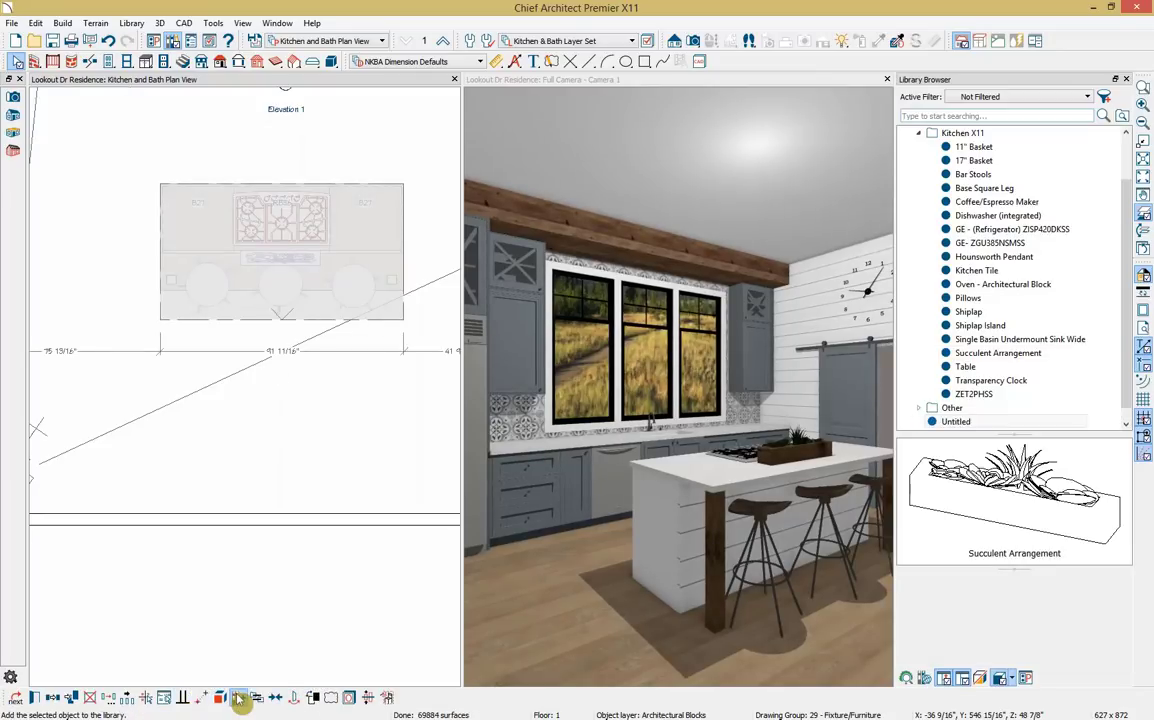
Rename the new library block as Island and move it into the Kitchen X11 folder of the User Catalog
{"action": "right_click", "coordinate": [957, 425]}
{"action": "left_click", "coordinate": [990, 464]}
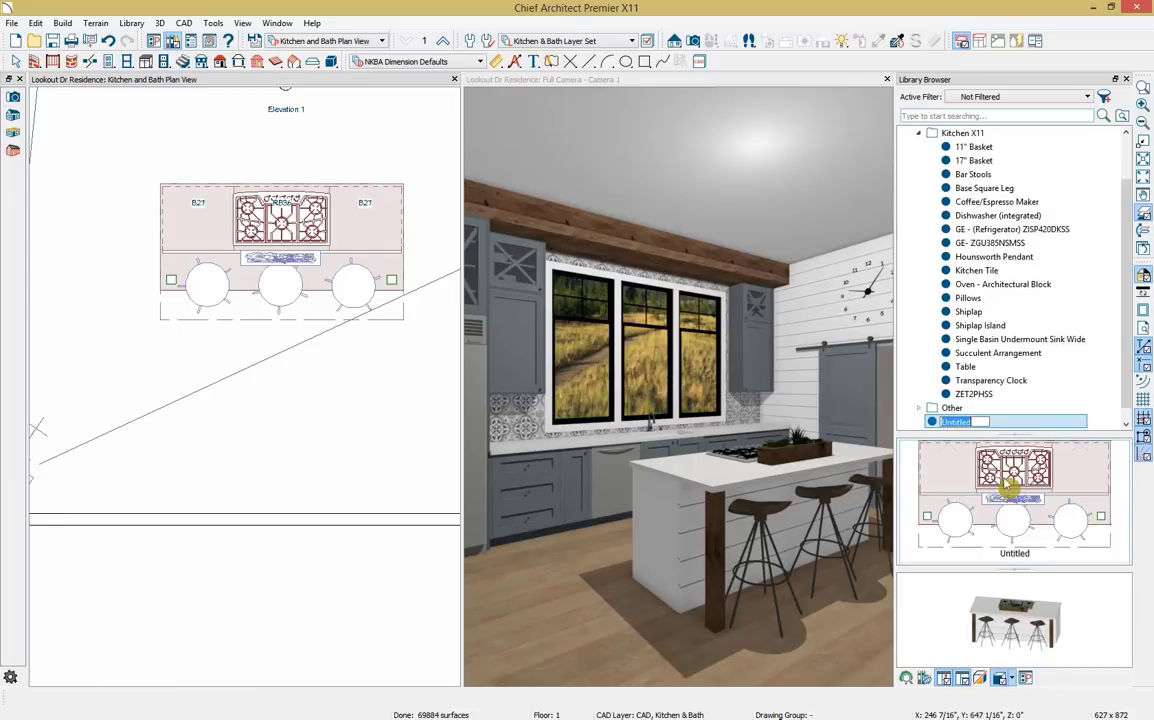
{"action": "key", "text": "BackSpace"}
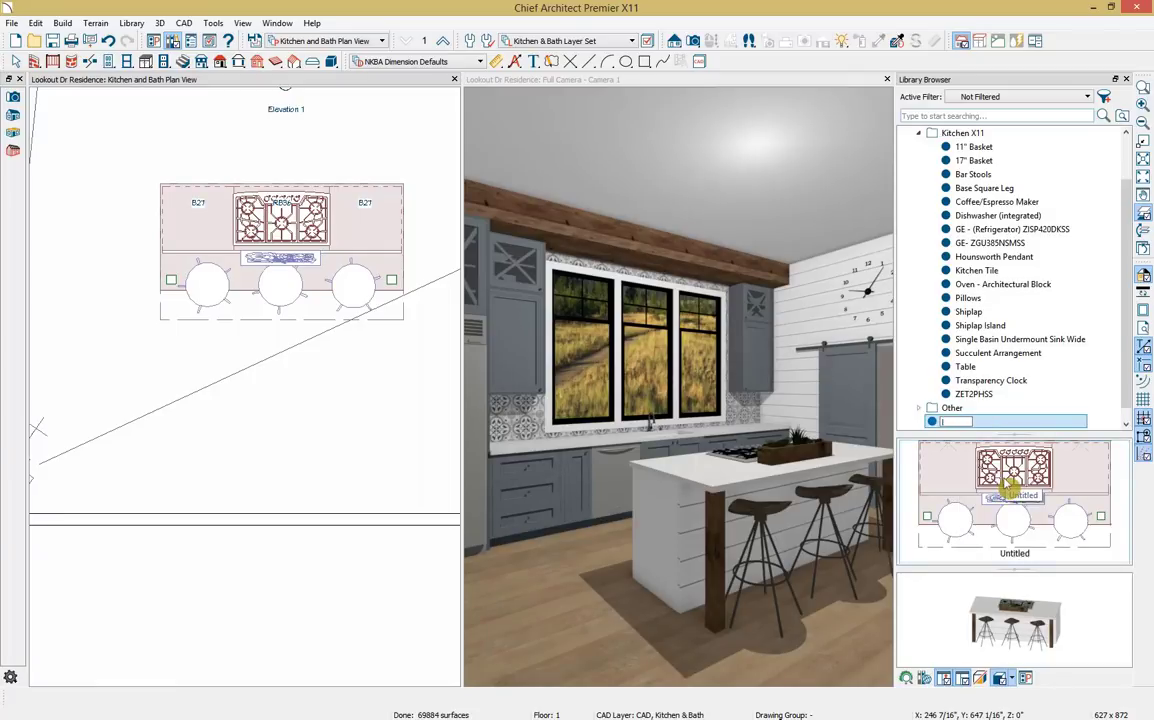
{"action": "type", "text": "Island"}
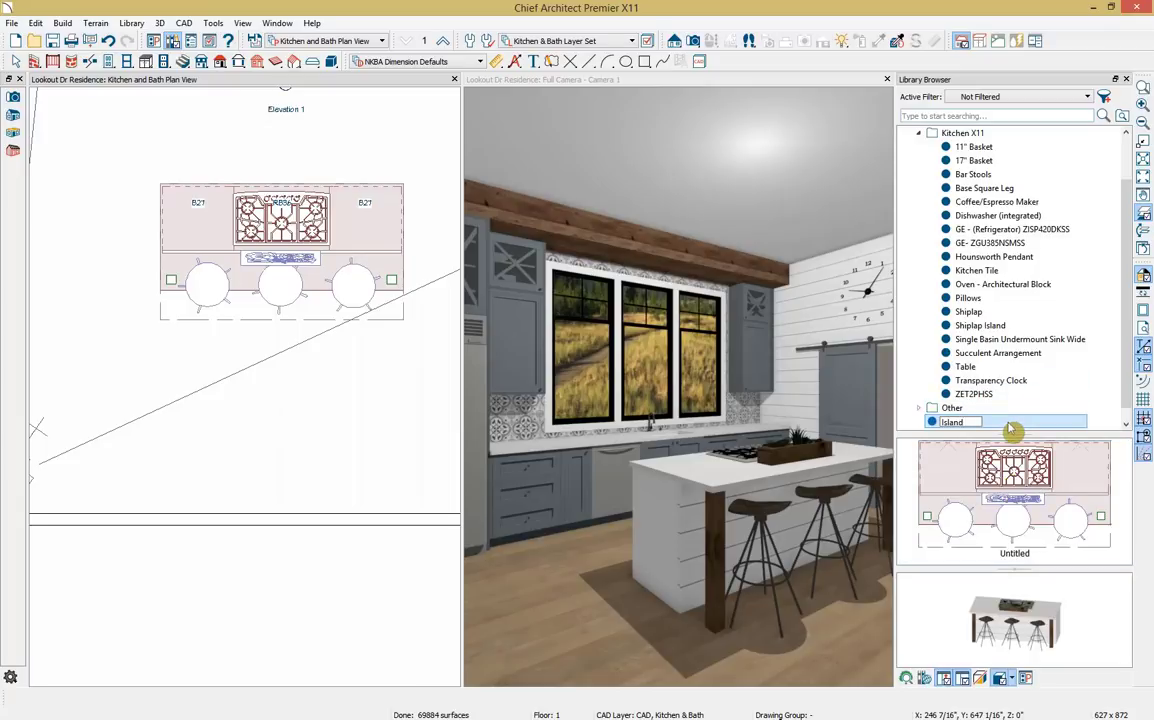
{"action": "left_click_drag", "start_coordinate": [937, 422], "coordinate": [955, 190]}
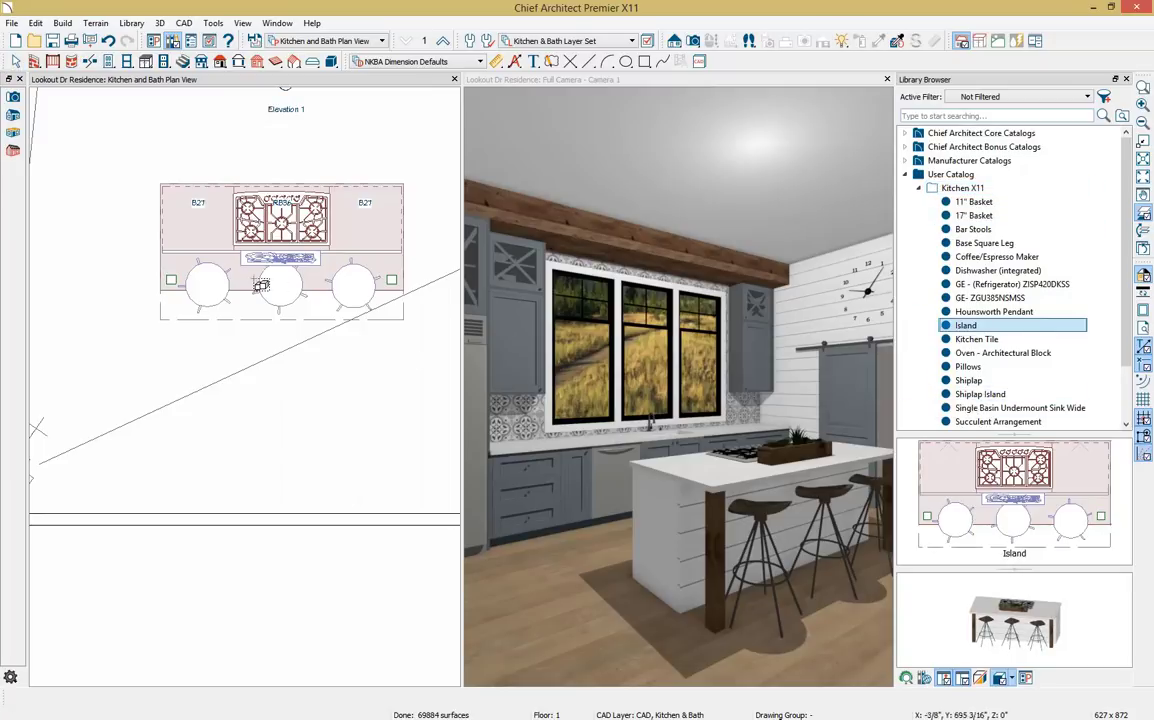
Measure the aisle between the island and the sink wall's countertop with a point-to-point dimension
{"action": "scroll", "coordinate": [155, 180], "scroll_direction": "down", "scroll_amount": 3}
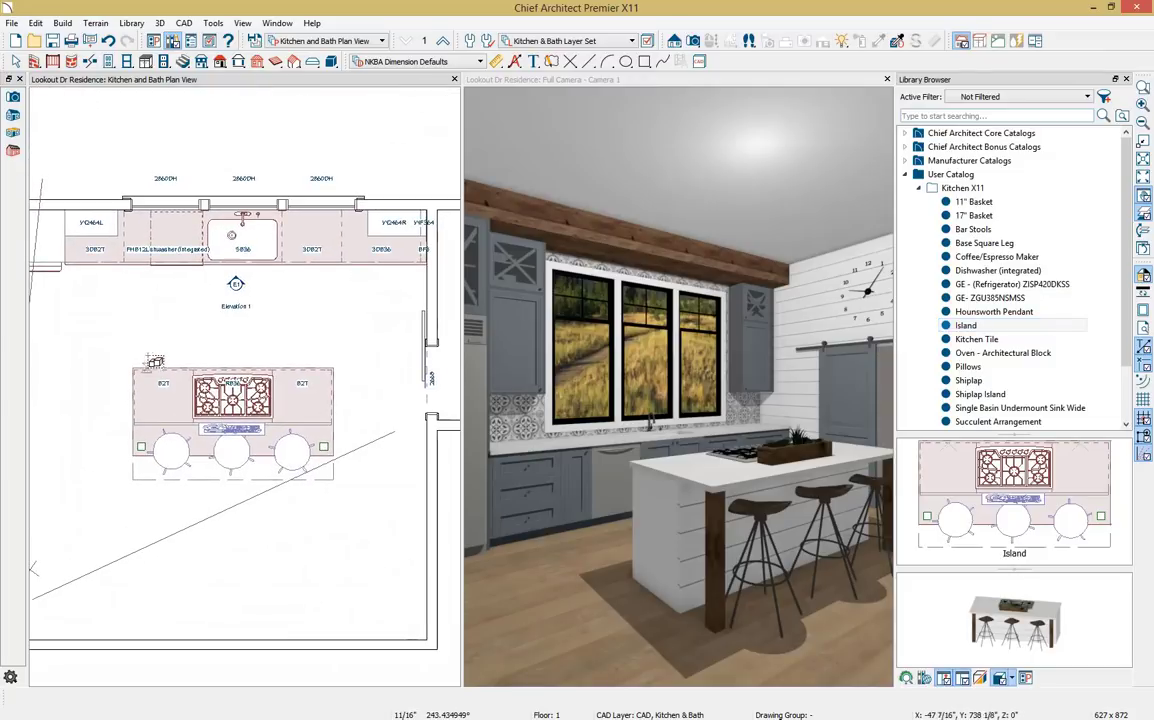
{"action": "left_click", "coordinate": [496, 61]}
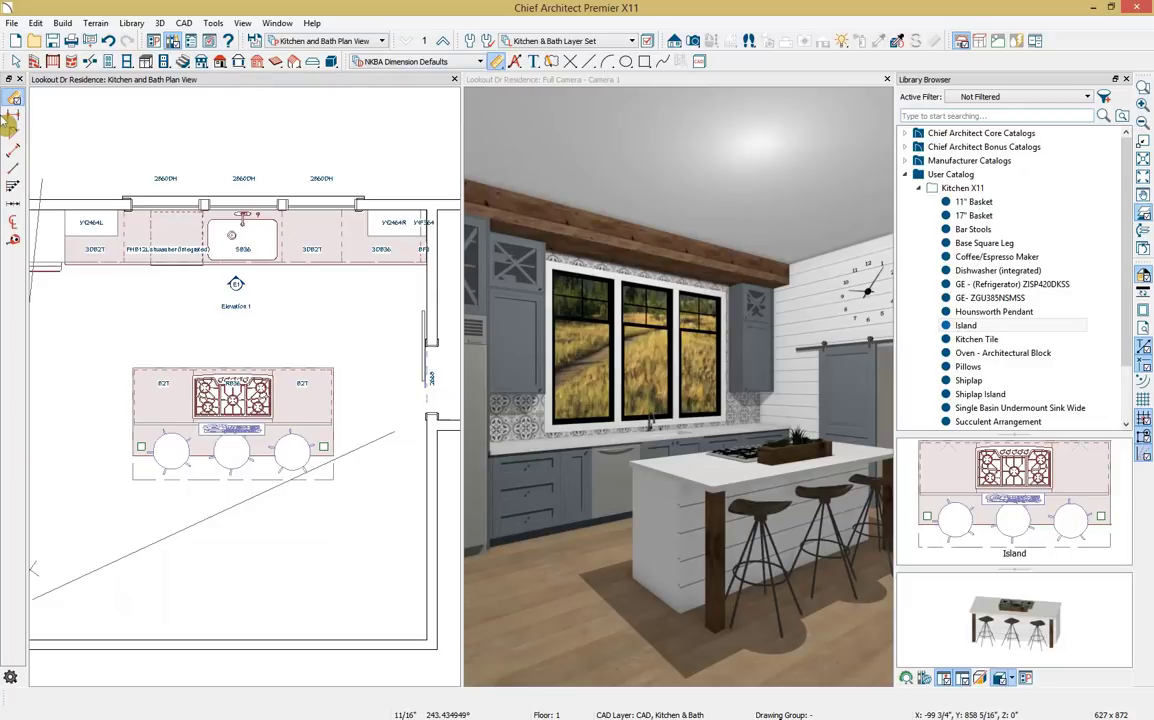
{"action": "left_click", "coordinate": [12, 115]}
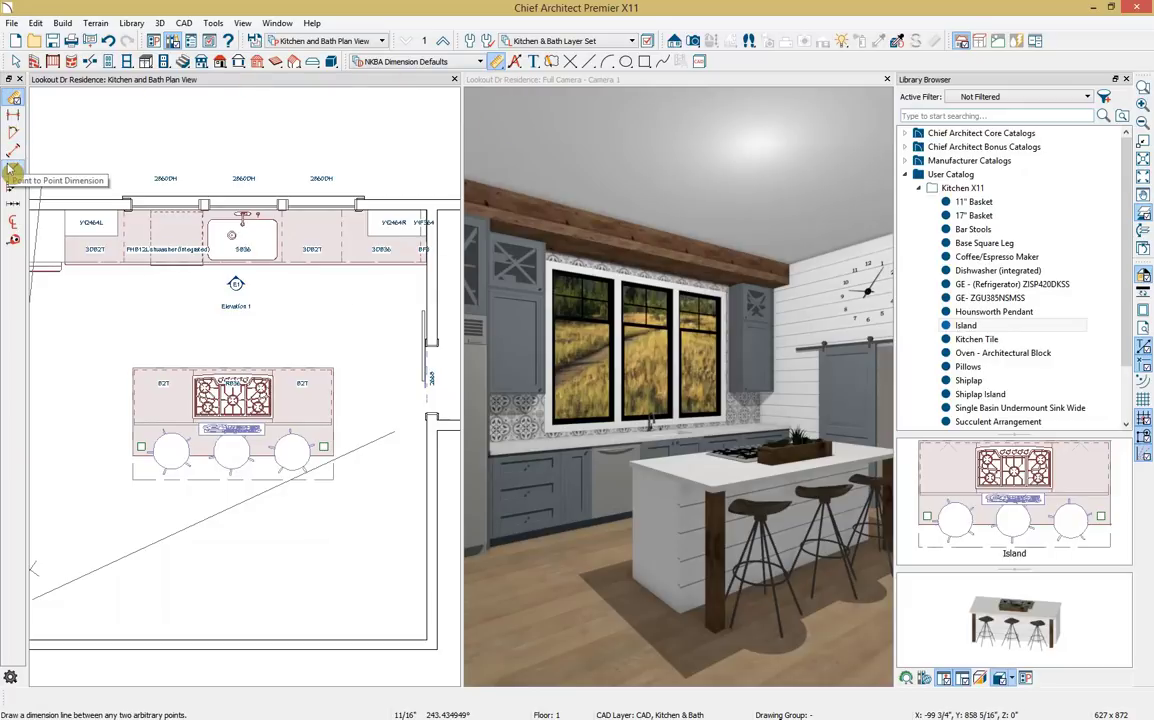
{"action": "left_click", "coordinate": [12, 168]}
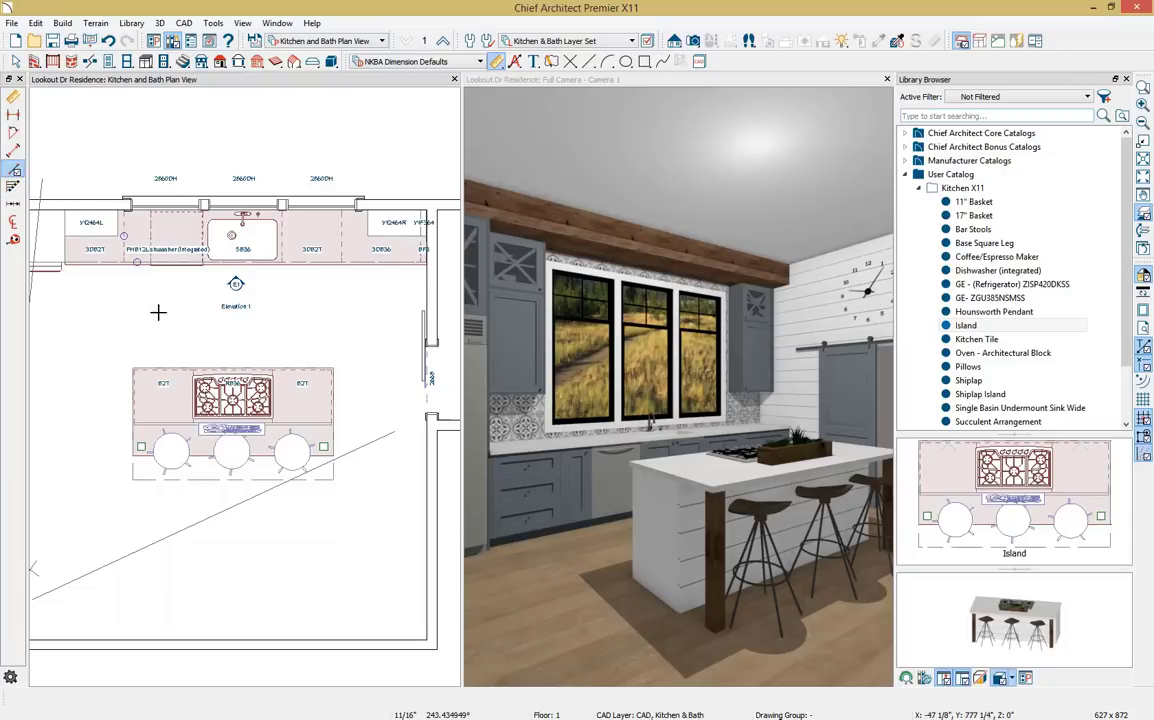
{"action": "left_click_drag", "start_coordinate": [173, 367], "coordinate": [174, 260]}
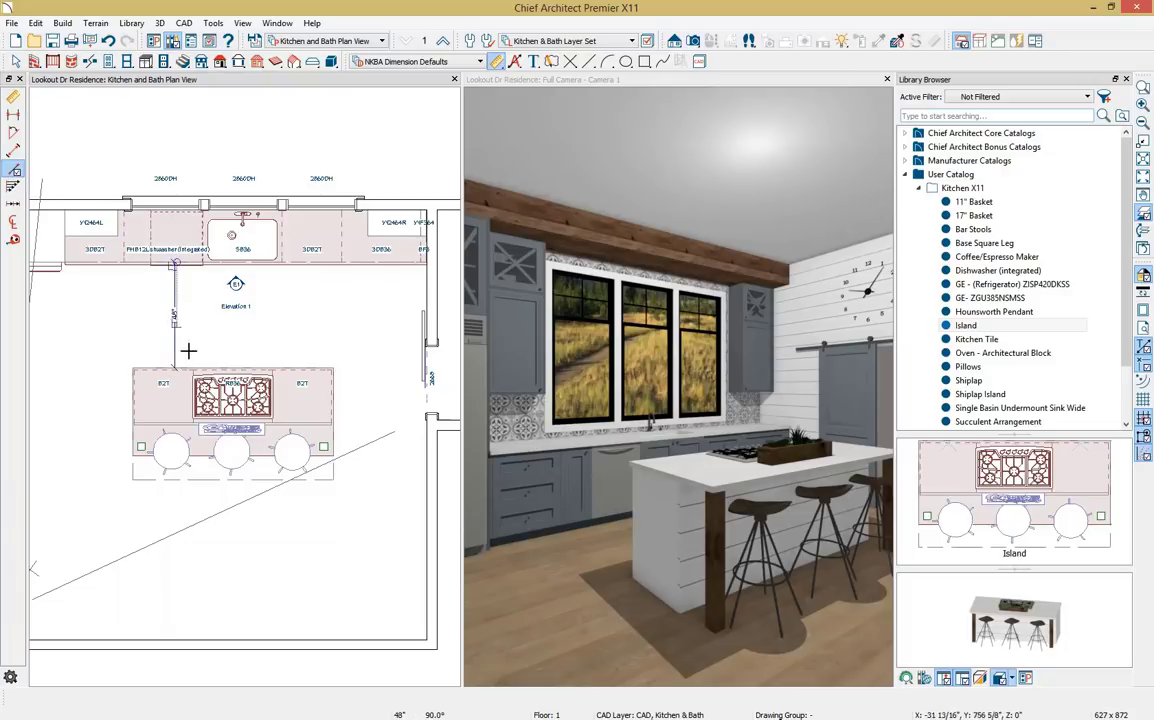
{"action": "scroll", "coordinate": [194, 365], "scroll_direction": "up", "scroll_amount": 2}
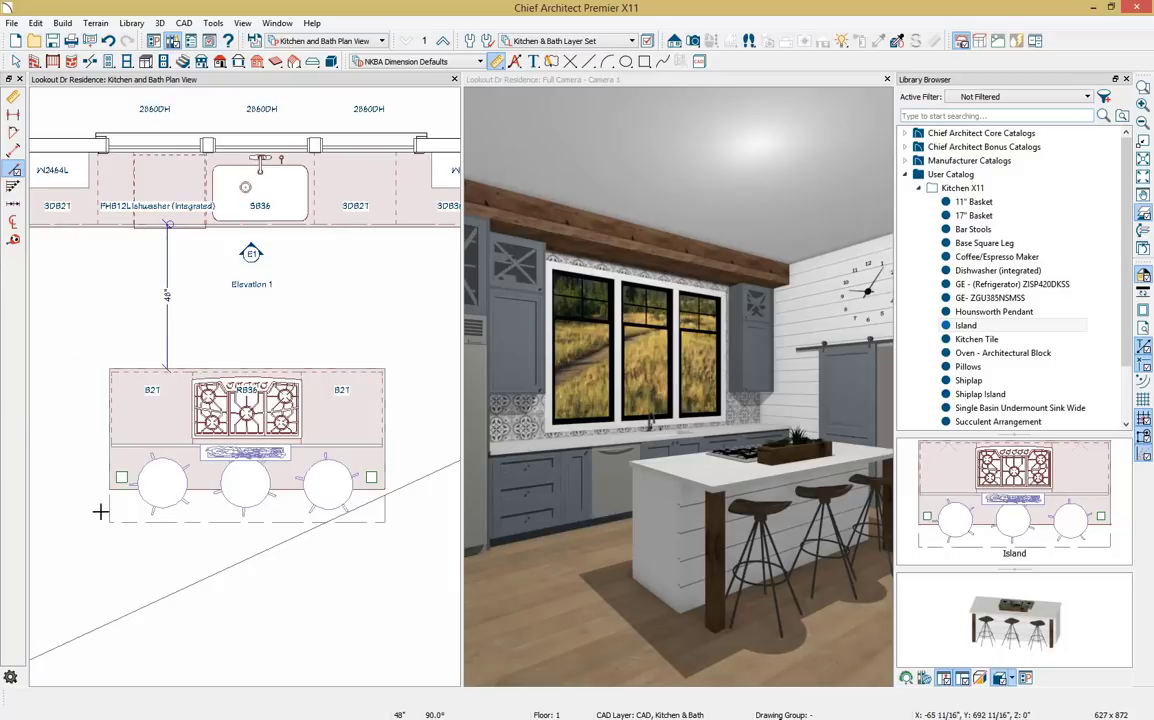
{"action": "scroll", "coordinate": [185, 345], "scroll_direction": "down", "scroll_amount": 3}
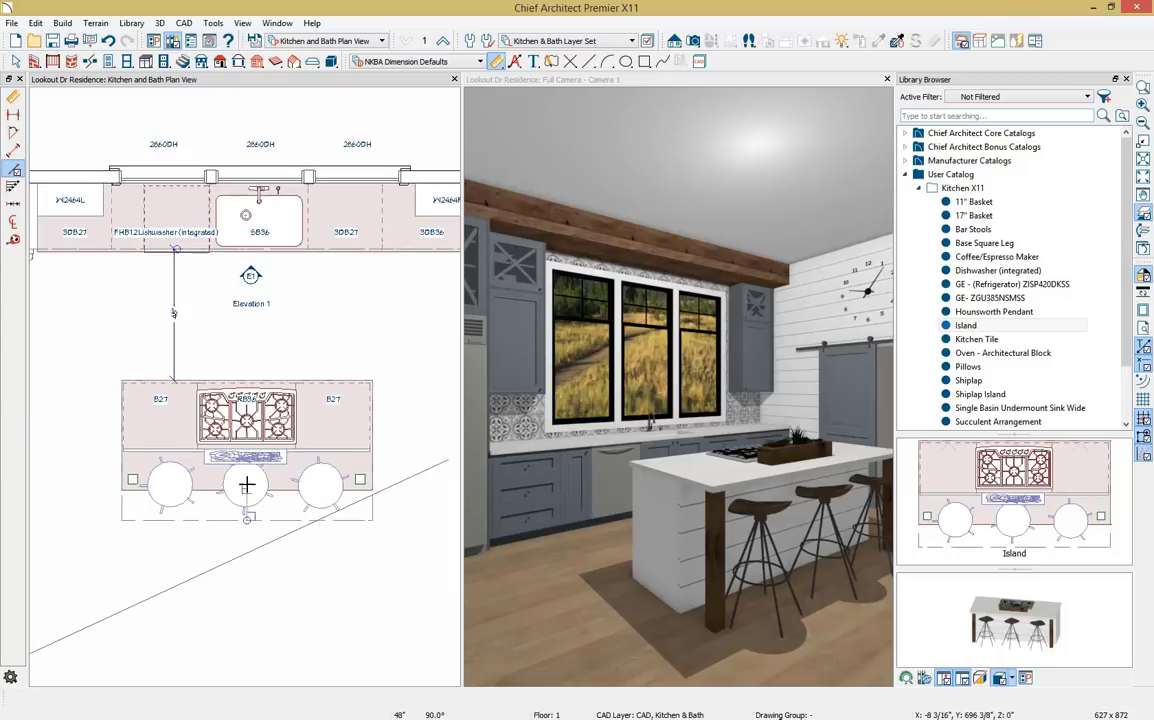
{"action": "middle_click_drag", "start_coordinate": [216, 418], "coordinate": [193, 408]}
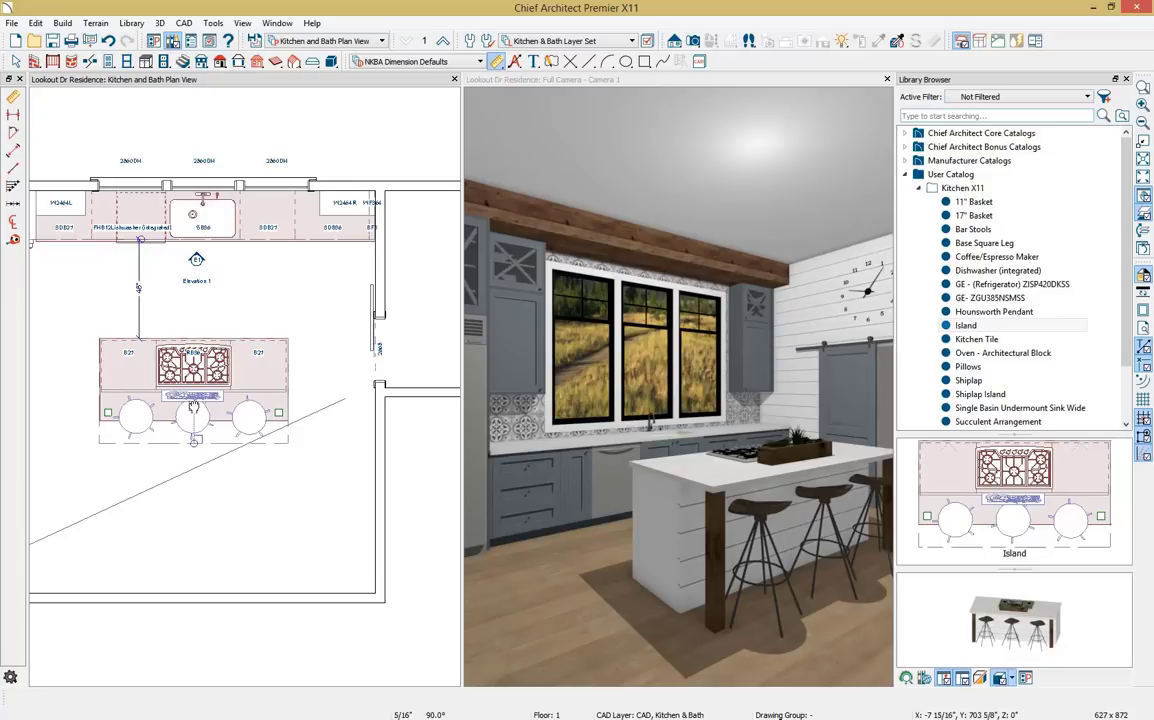
{"action": "key", "text": "d"}
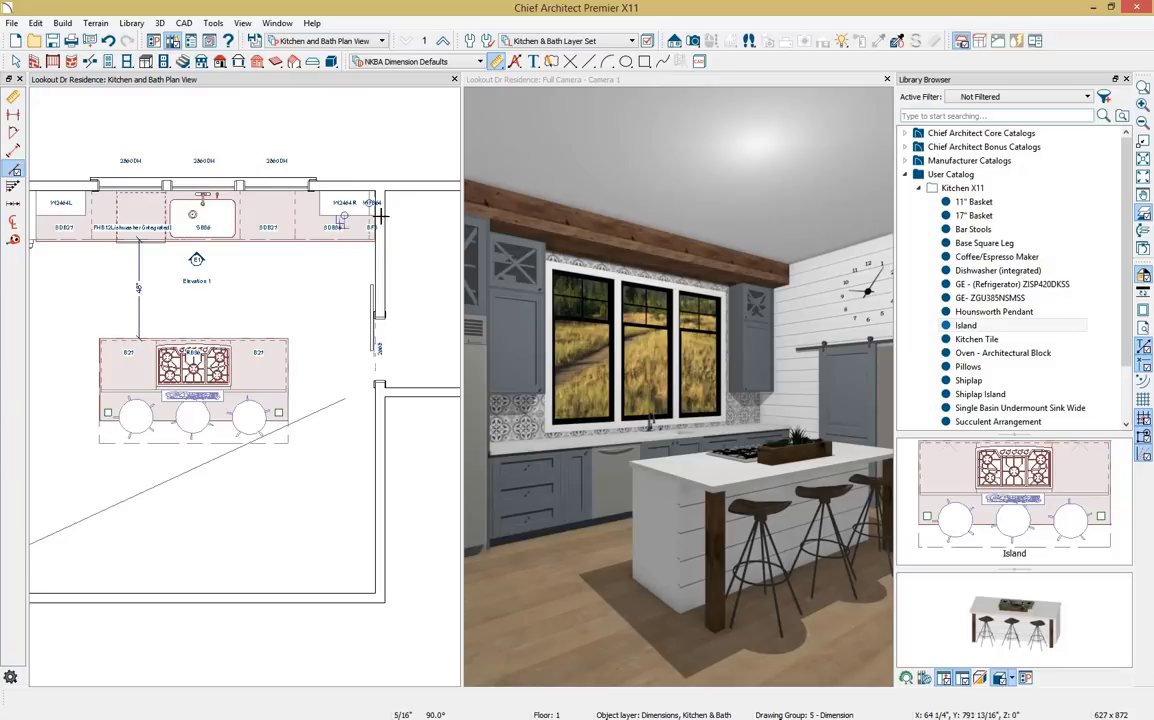
Turn the camera toward the shiplap wall beyond the stools and insert the Oven - Architectural Block along that wall below the barn door opening
{"action": "left_click", "coordinate": [613, 177]}
{"action": "left_click", "coordinate": [711, 40]}
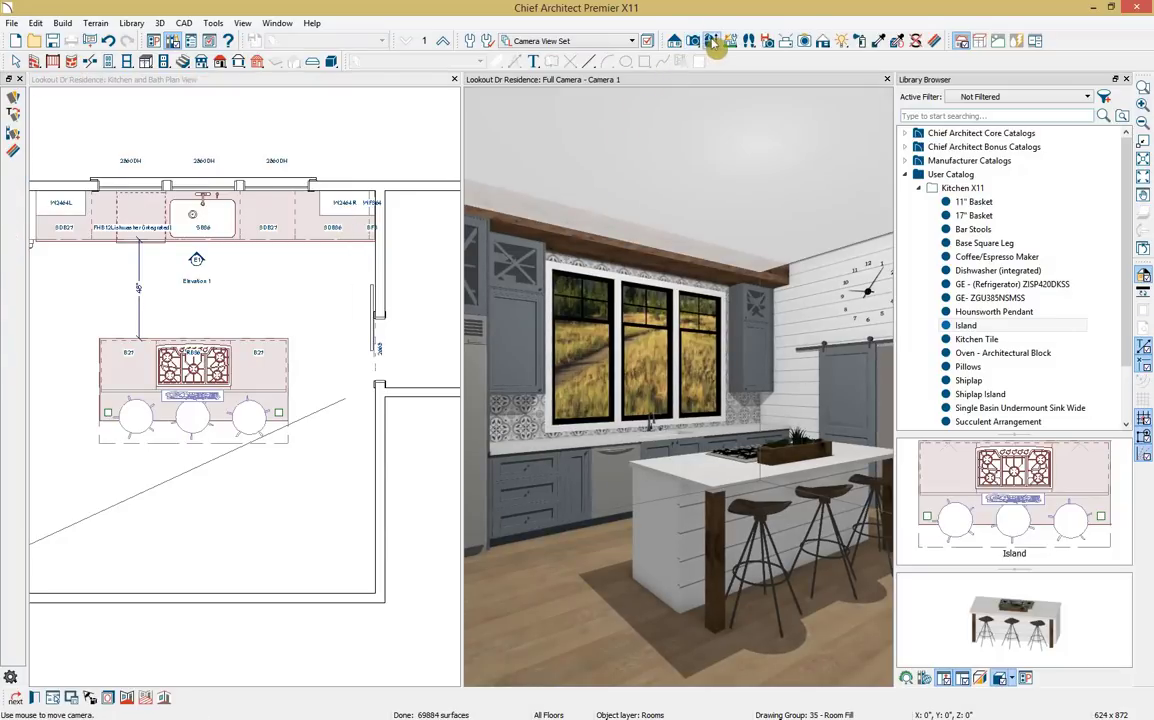
{"action": "left_click_drag", "start_coordinate": [600, 250], "coordinate": [691, 240]}
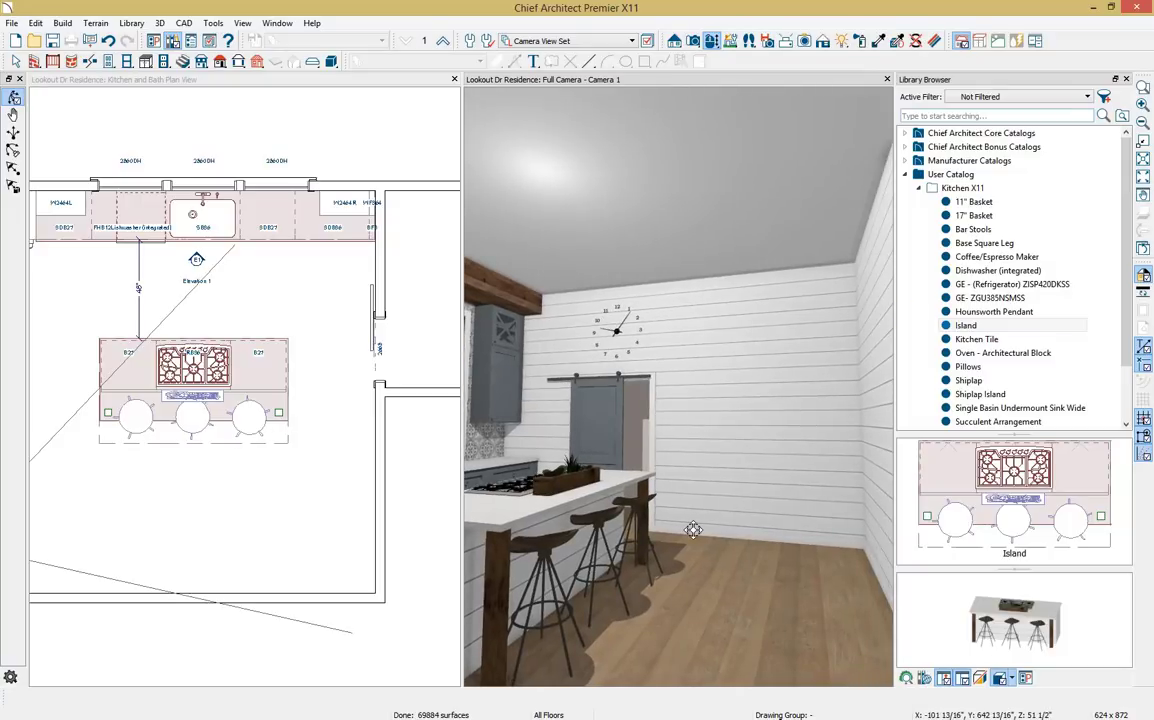
{"action": "left_click", "coordinate": [393, 586]}
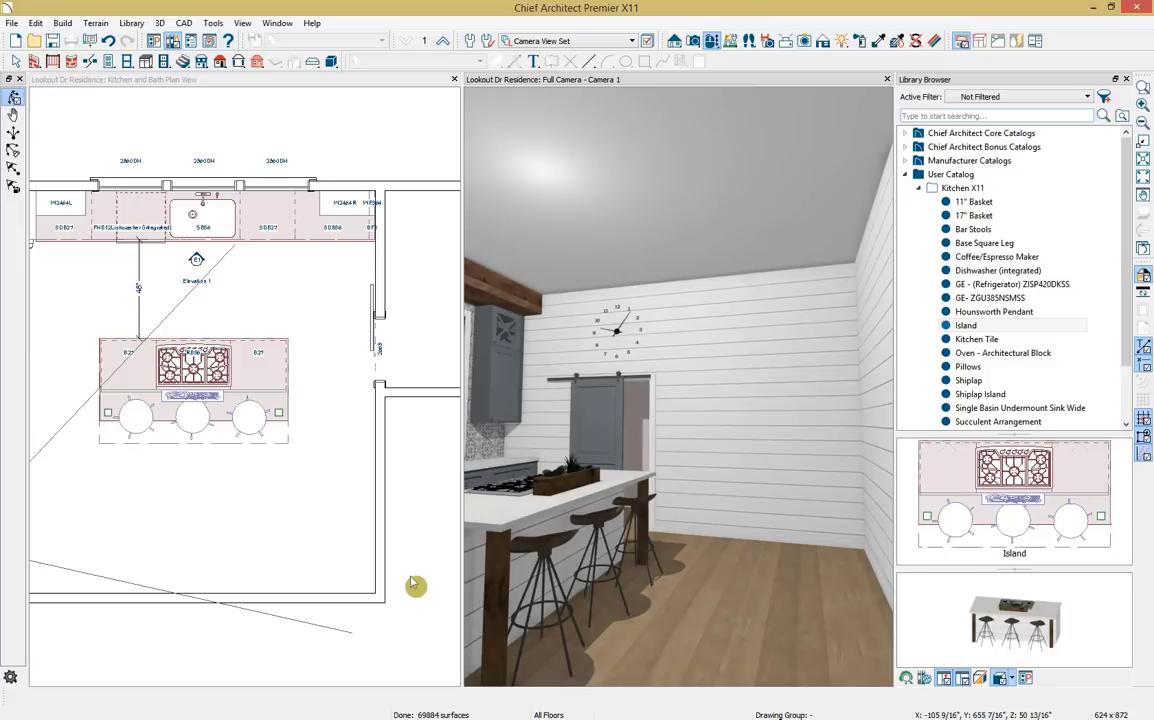
{"action": "left_click", "coordinate": [411, 582]}
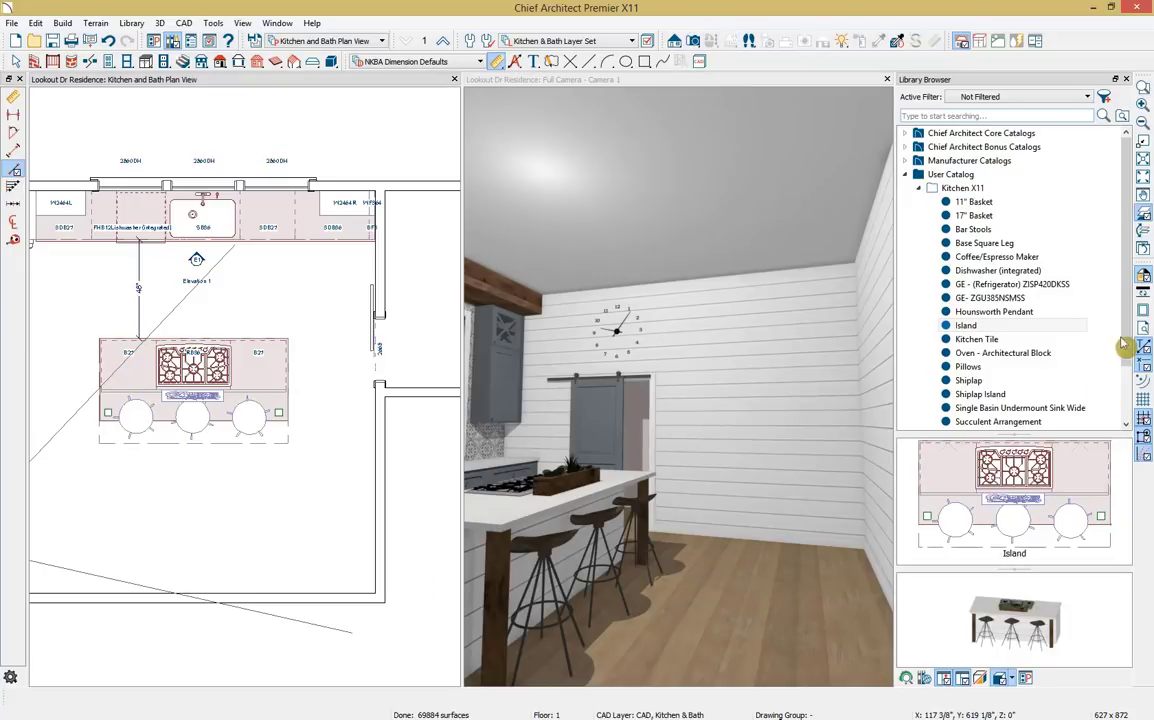
{"action": "left_click", "coordinate": [1000, 353]}
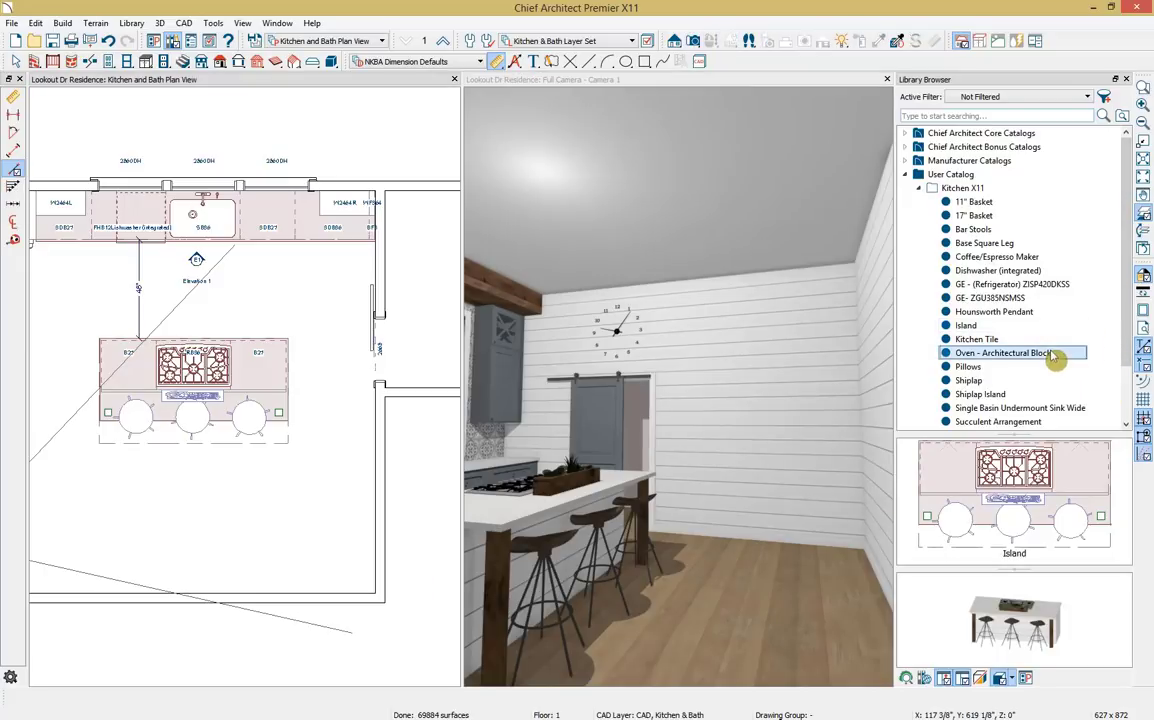
{"action": "left_click", "coordinate": [340, 505]}
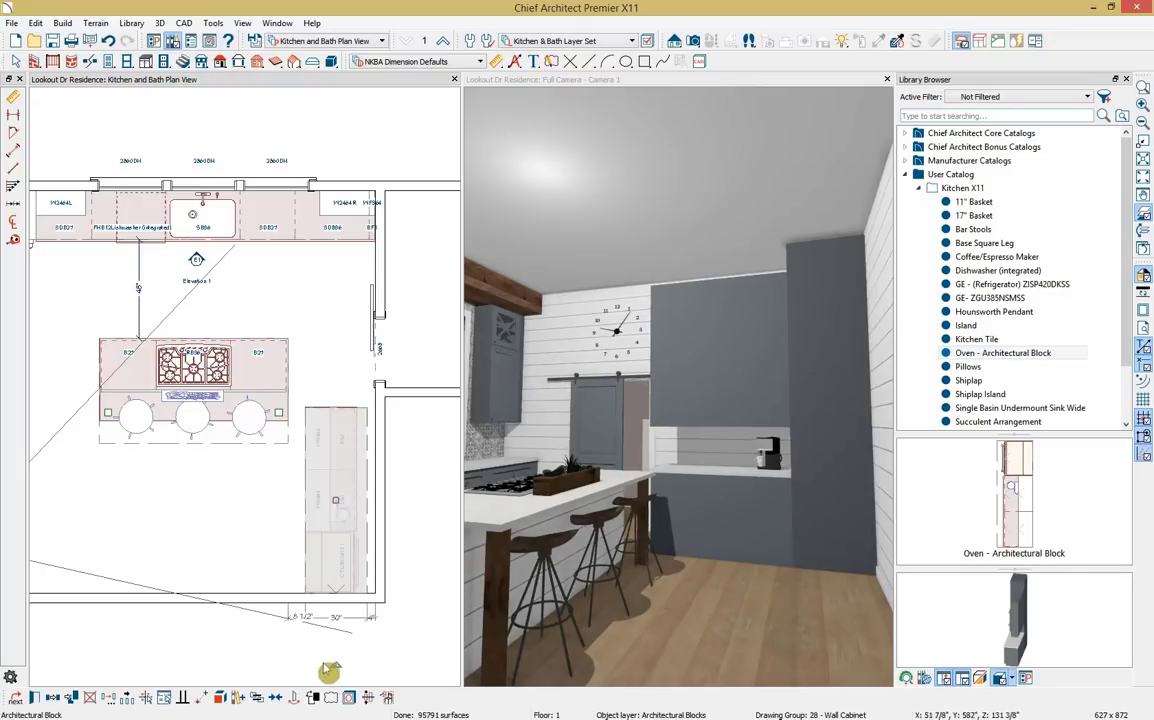
Position the oven block against the side wall with its fronts facing the island, and explode it into separate objects
{"action": "mouse_move", "coordinate": [336, 409]}
{"action": "left_mouse_down"}
{"action": "mouse_move", "coordinate": [303, 470]}
{"action": "mouse_move", "coordinate": [336, 409]}
{"action": "left_mouse_up"}
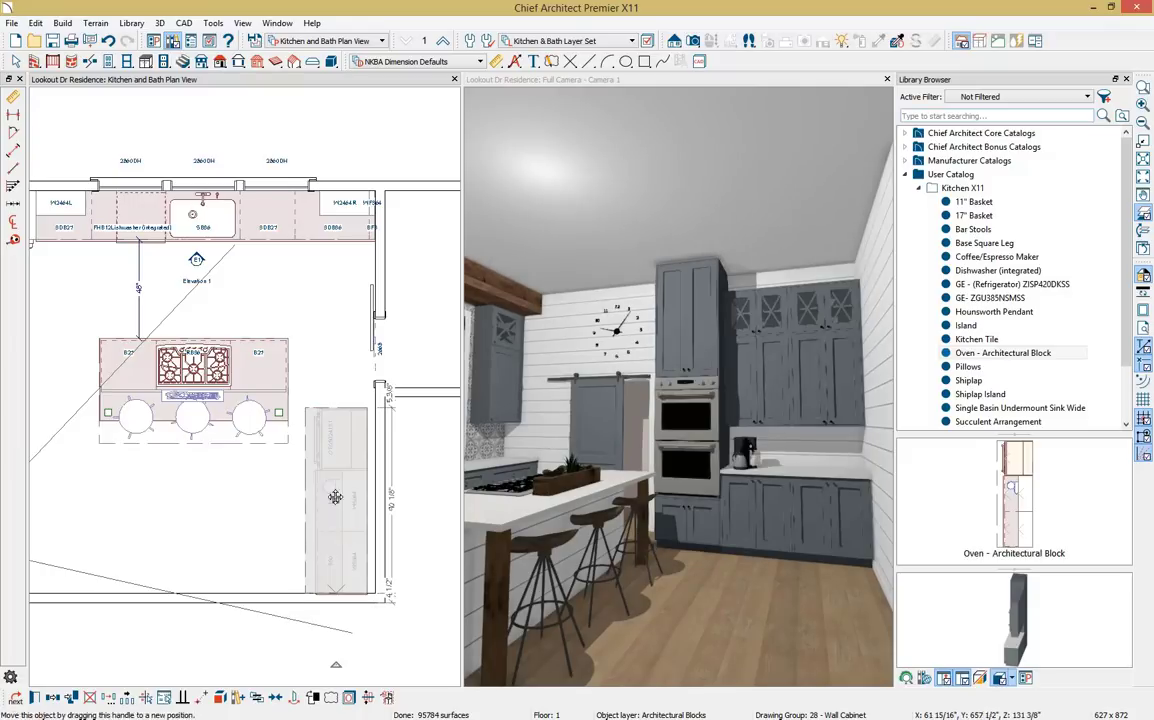
{"action": "left_click_drag", "start_coordinate": [336, 497], "coordinate": [342, 497]}
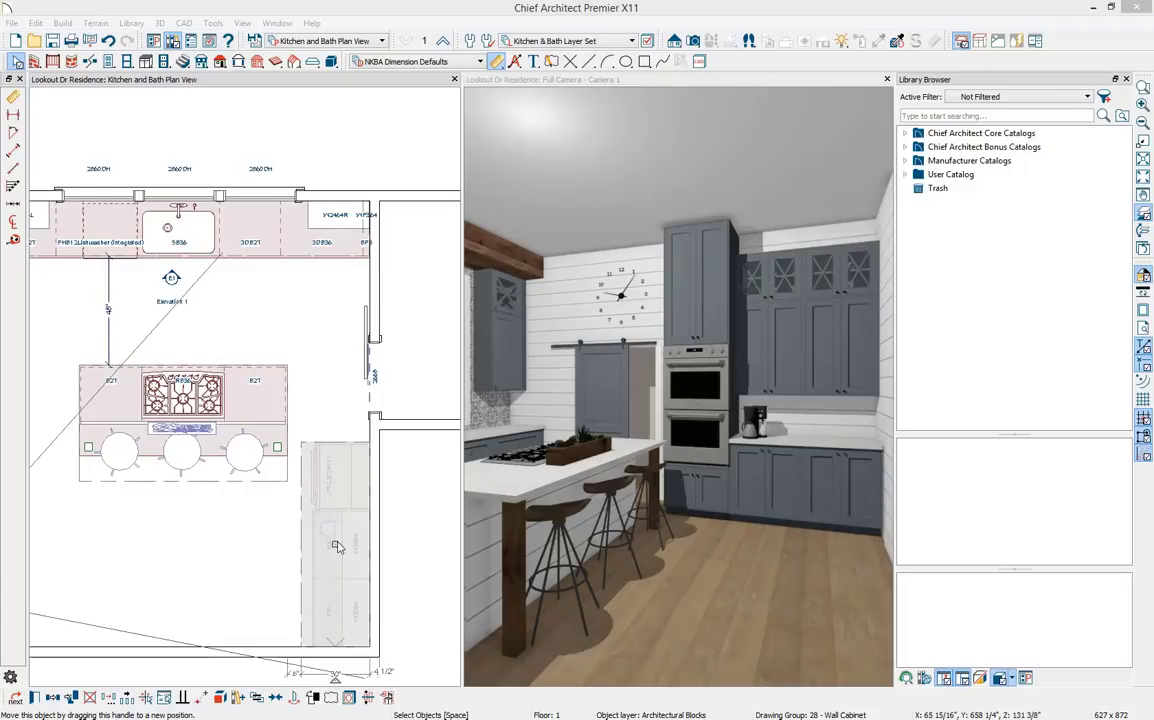
{"action": "left_click", "coordinate": [226, 699]}
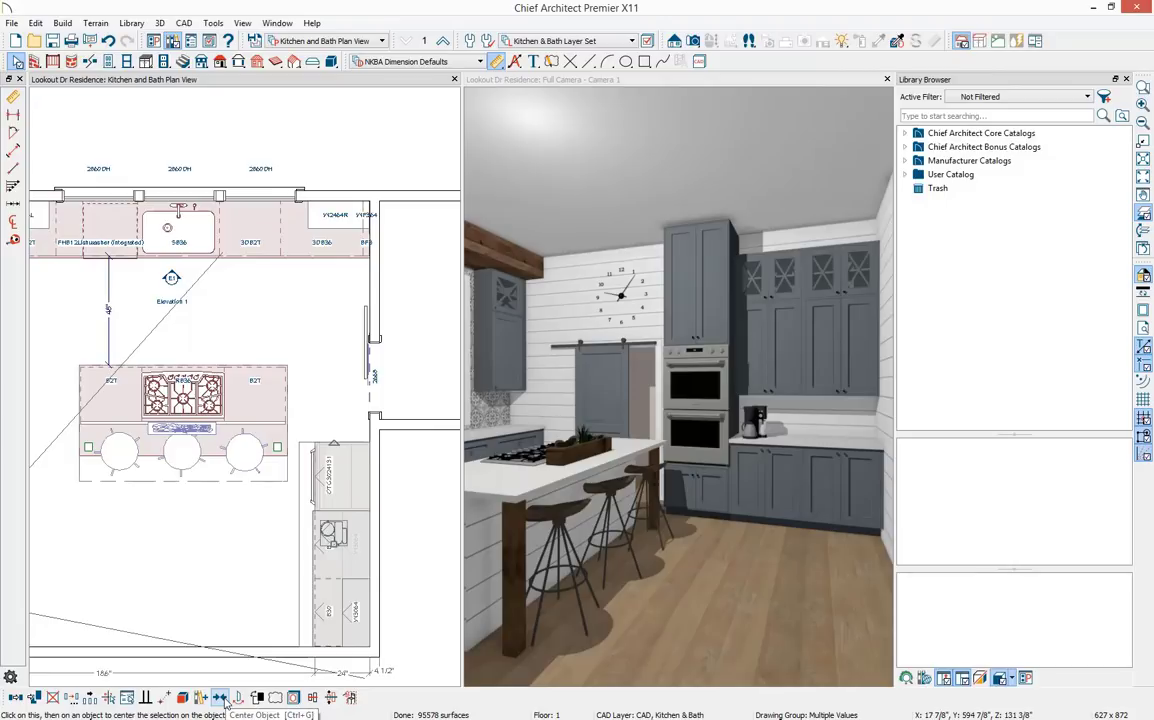
{"action": "left_click", "coordinate": [220, 698]}
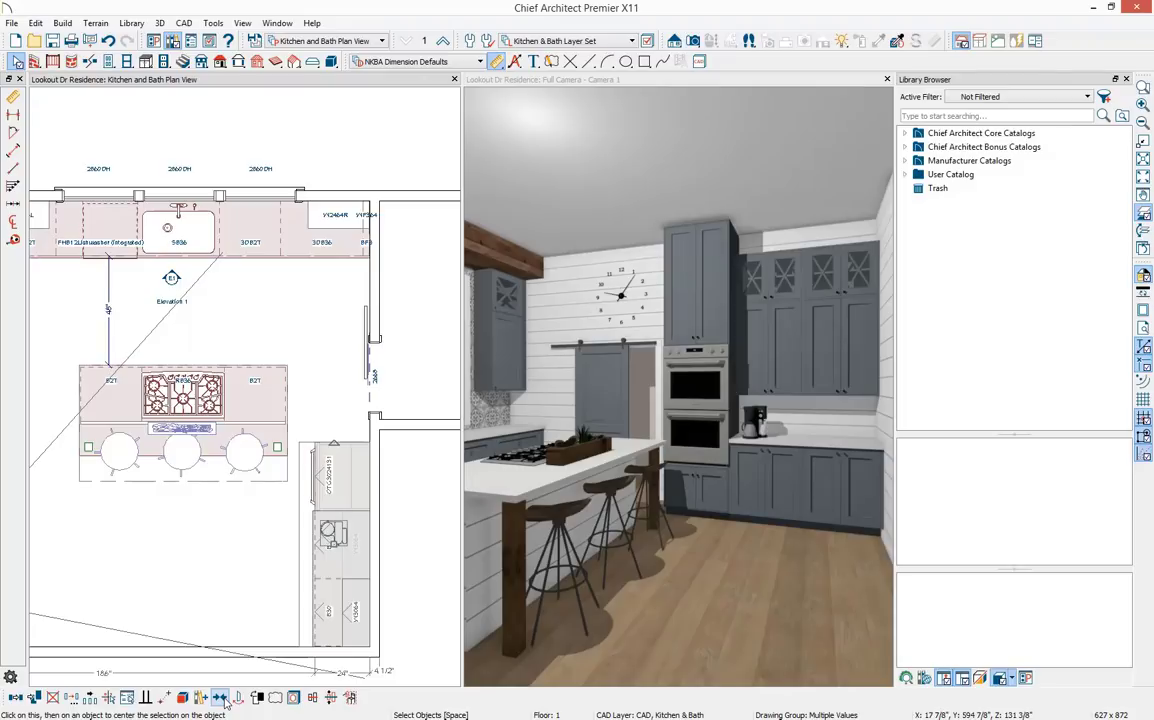
Add a point-to-point dimension between the island's end and the oven cabinet, and move the island by setting that distance to 48"
{"action": "left_click", "coordinate": [18, 170]}
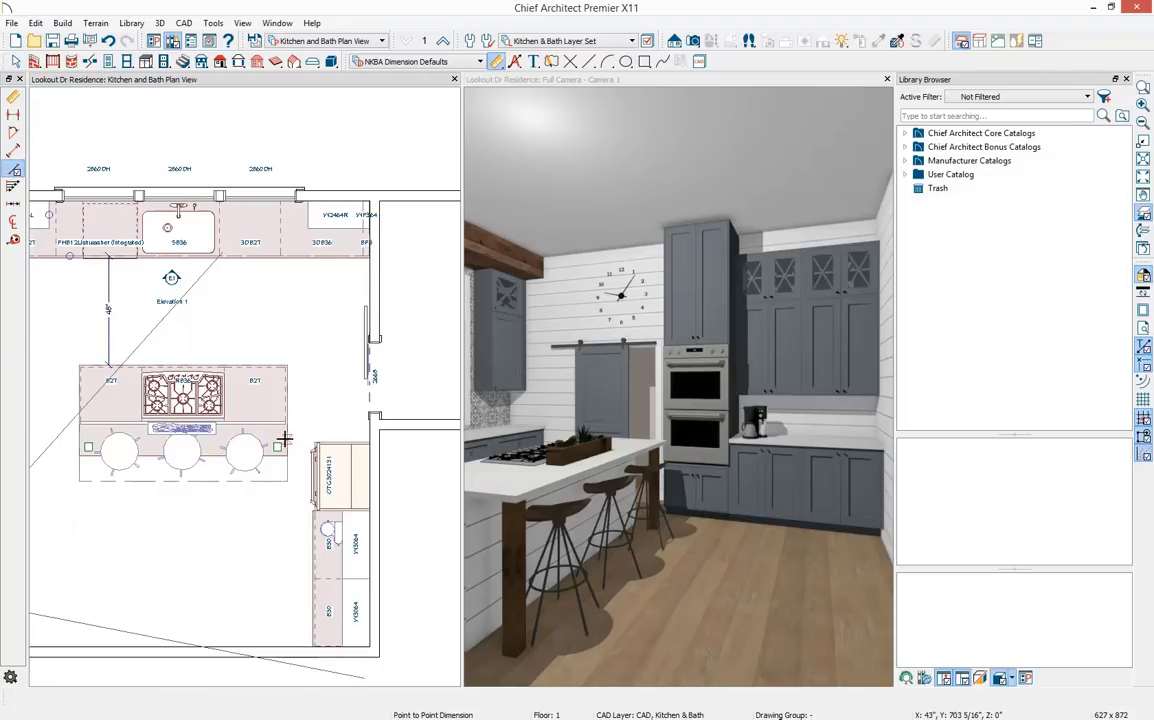
{"action": "left_click_drag", "start_coordinate": [285, 438], "coordinate": [318, 438]}
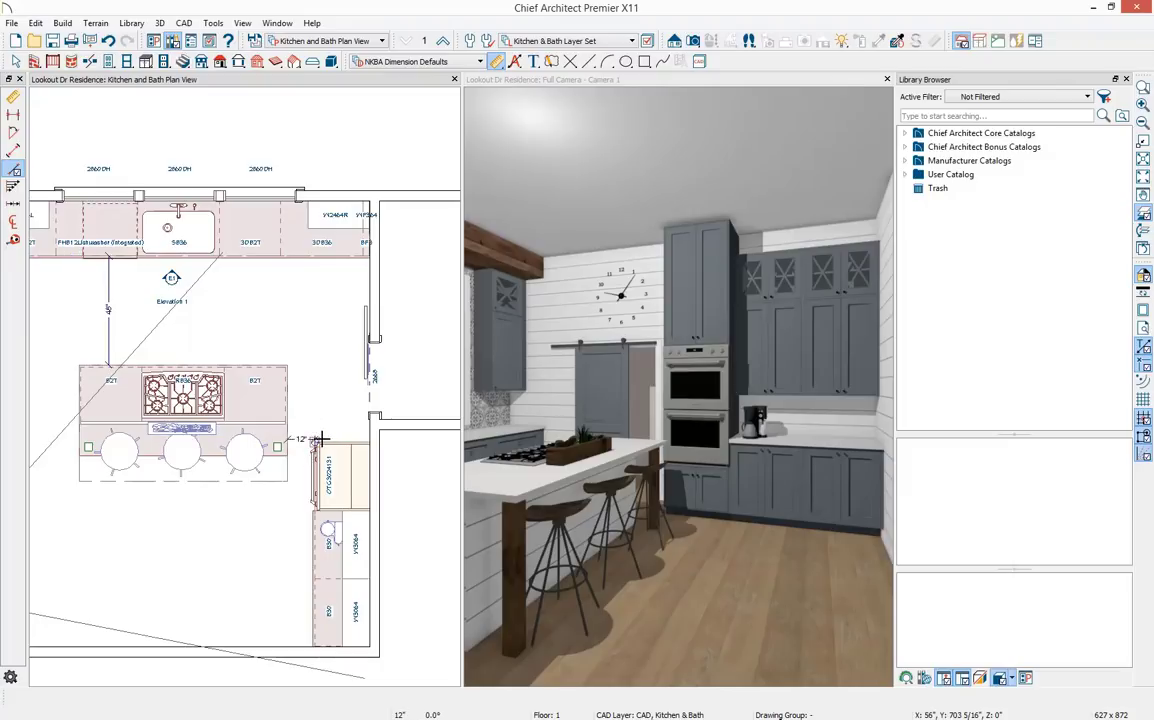
{"action": "key", "text": "space"}
{"action": "left_click", "coordinate": [270, 410]}
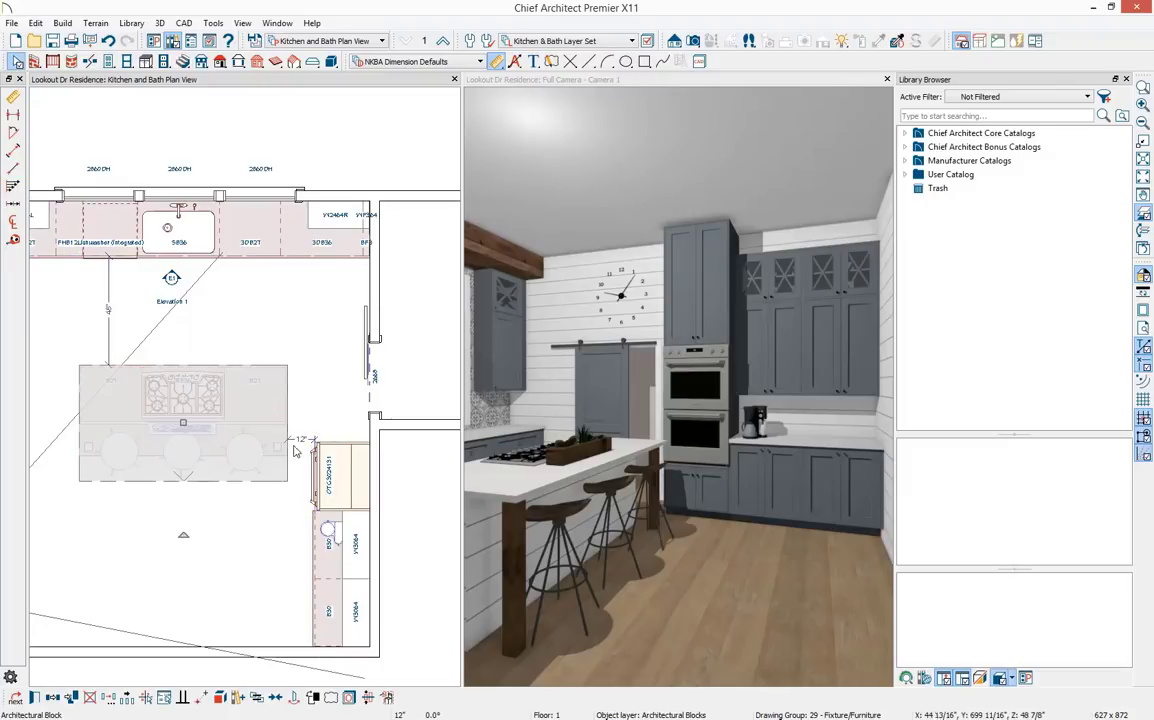
{"action": "left_click", "coordinate": [301, 443]}
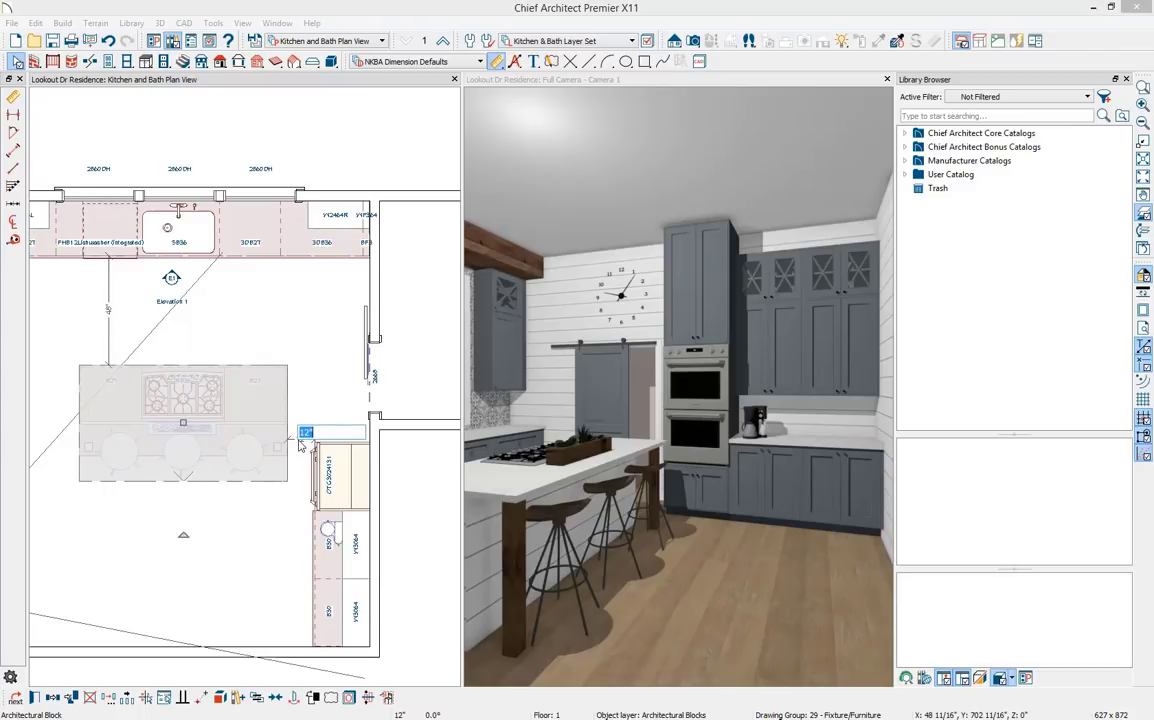
{"action": "type", "text": "48"}
{"action": "key", "text": "Return"}
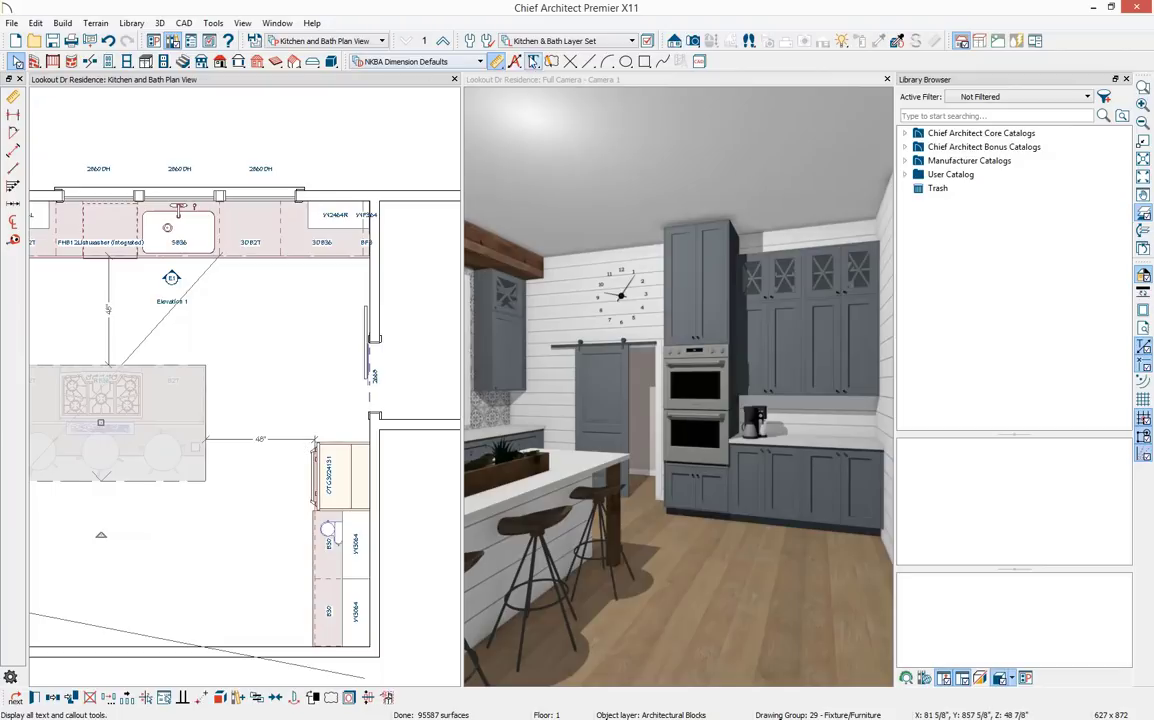
Delete the two clearance dimensions between the island and the surrounding cabinets
{"action": "left_click", "coordinate": [499, 62]}
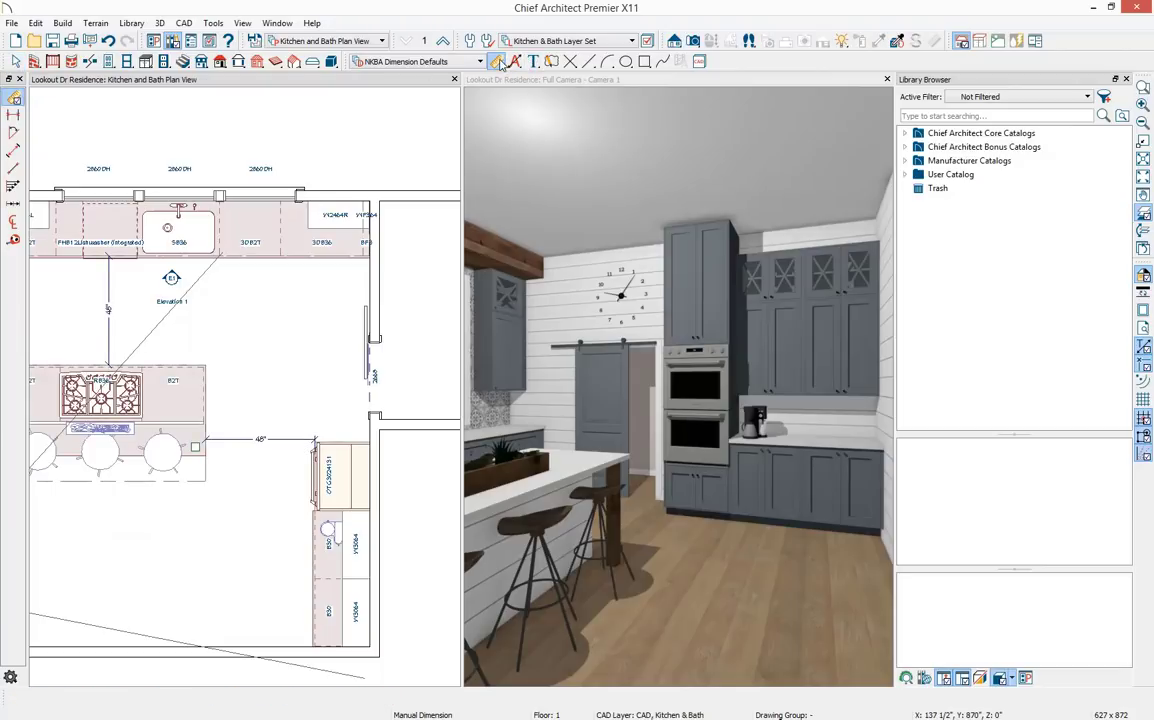
{"action": "mouse_move", "coordinate": [327, 471]}
{"action": "left_mouse_down"}
{"action": "mouse_move", "coordinate": [170, 372]}
{"action": "mouse_move", "coordinate": [91, 281]}
{"action": "left_mouse_up"}
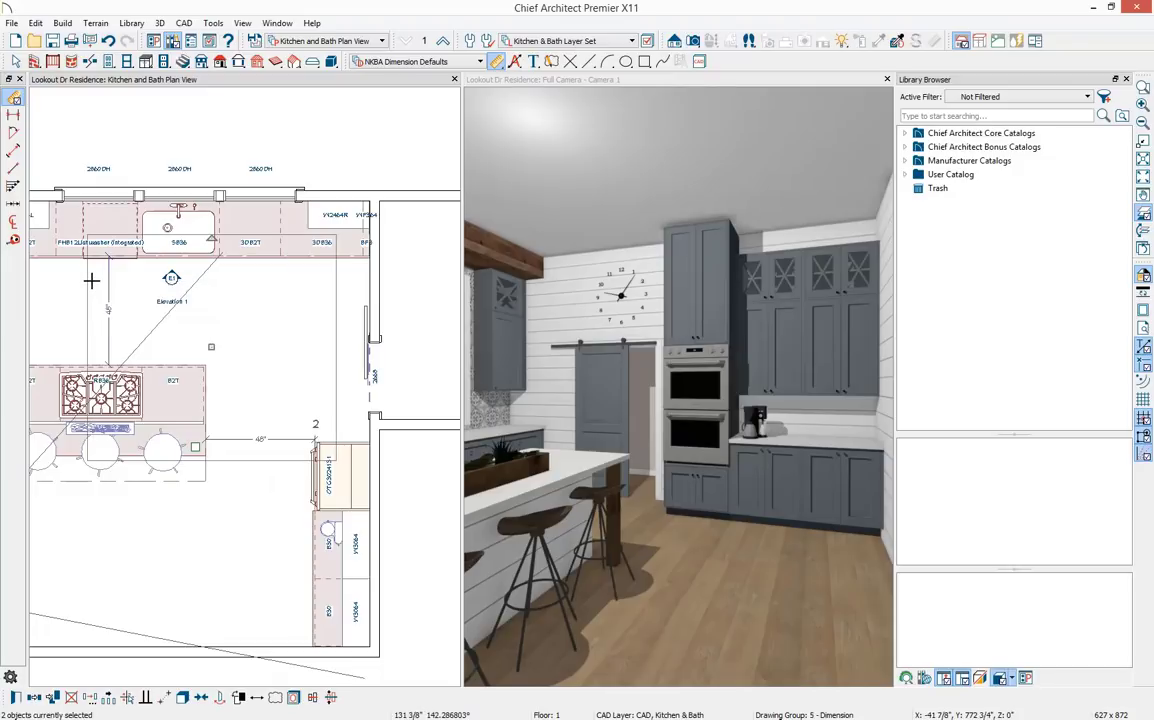
{"action": "key", "text": "Delete"}
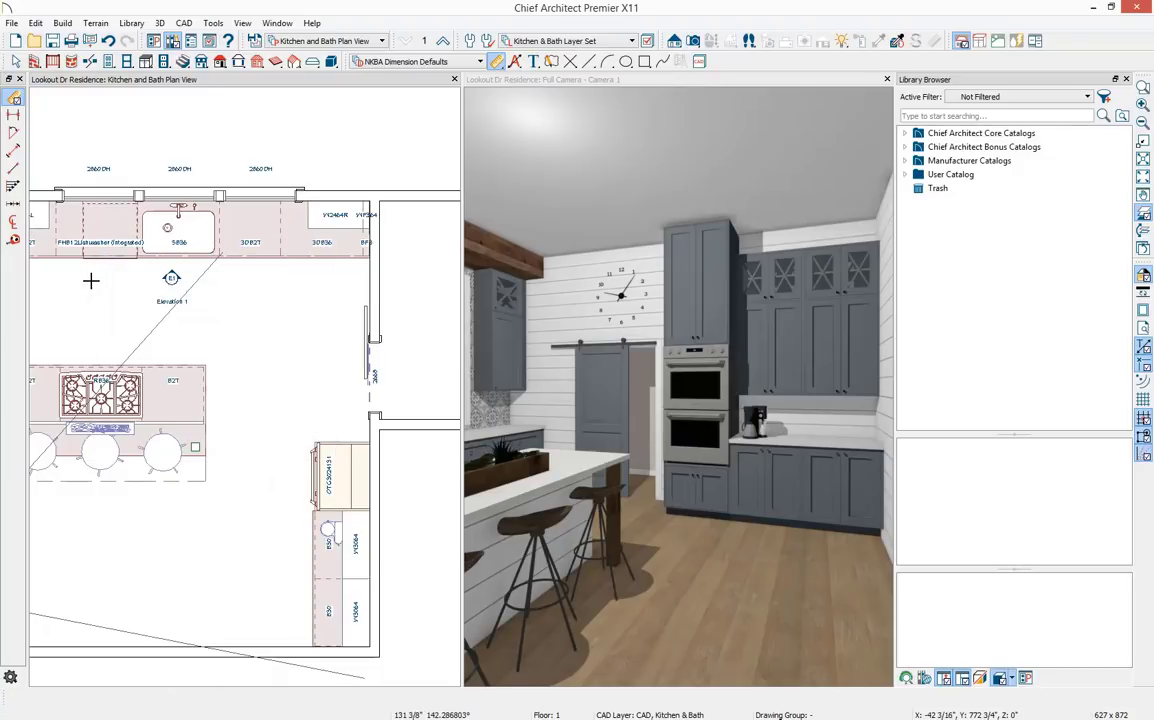
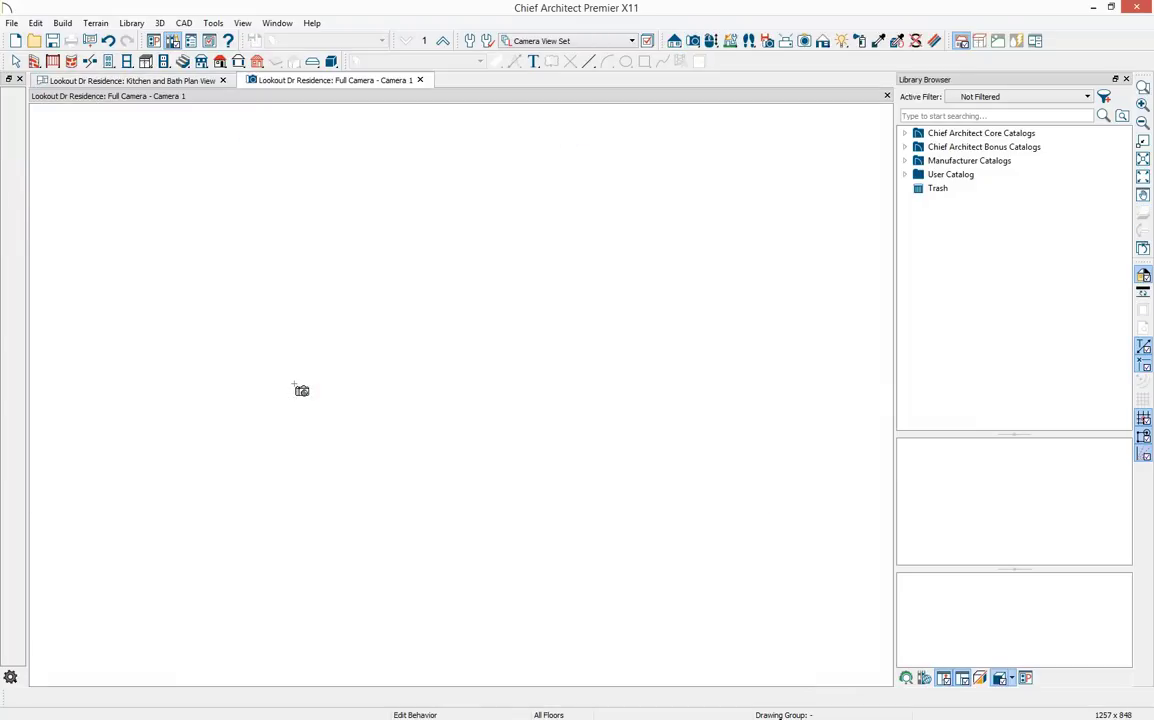
Frame the shiplap window nook in the camera view and show that view side by side with the kitchen plan
{"action": "scroll", "coordinate": [302, 390], "scroll_direction": "down", "scroll_amount": 5}
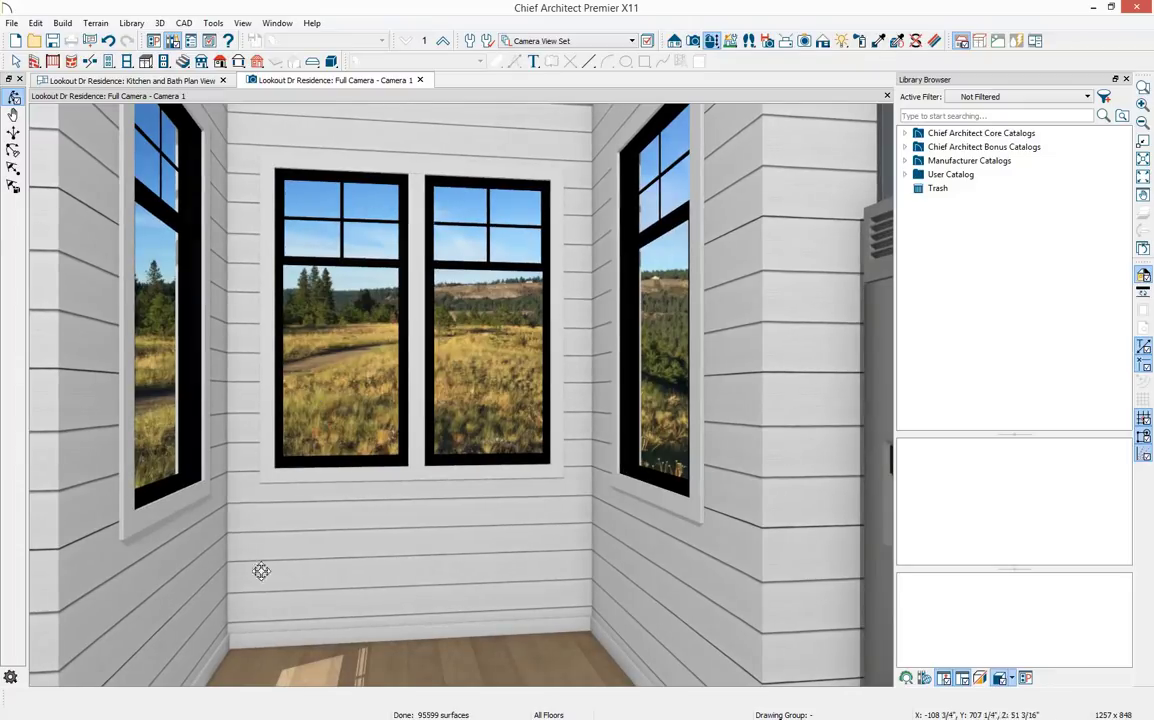
{"action": "left_click_drag", "start_coordinate": [133, 80], "coordinate": [115, 480]}
{"action": "scroll", "coordinate": [274, 360], "scroll_direction": "up", "scroll_amount": 4}
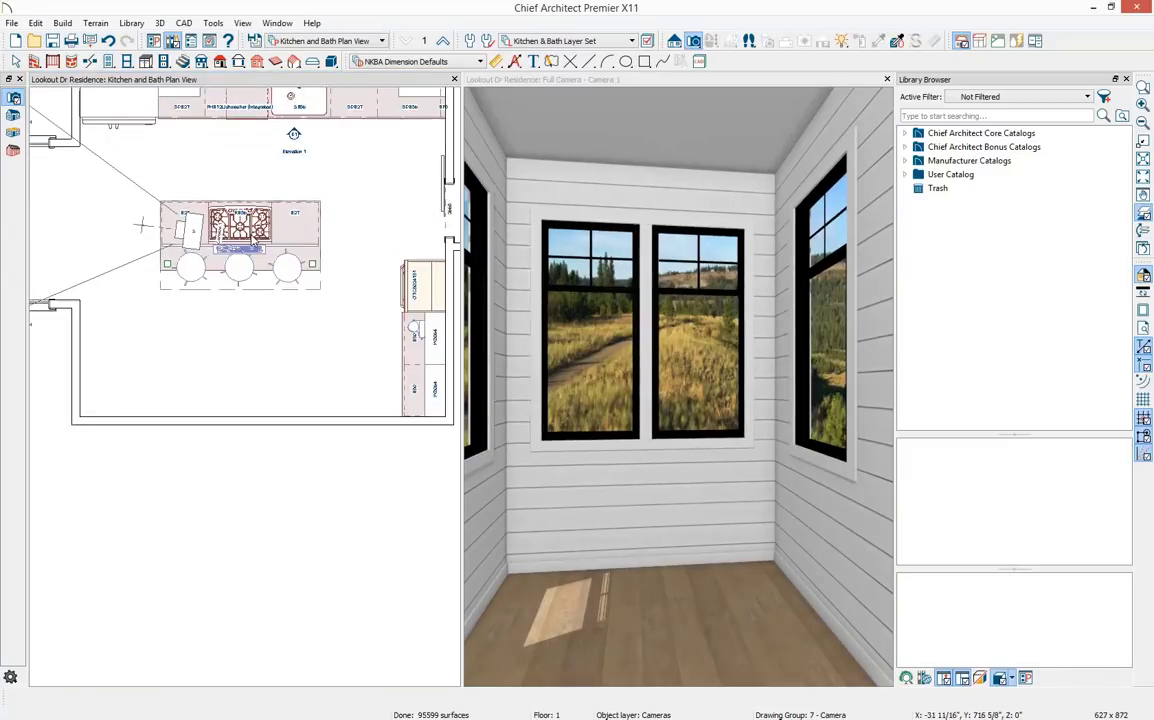
Place a base cabinet against the nook's upper wall in plan and size it 65" wide, 18" high and 18" deep
{"action": "left_click", "coordinate": [146, 62]}
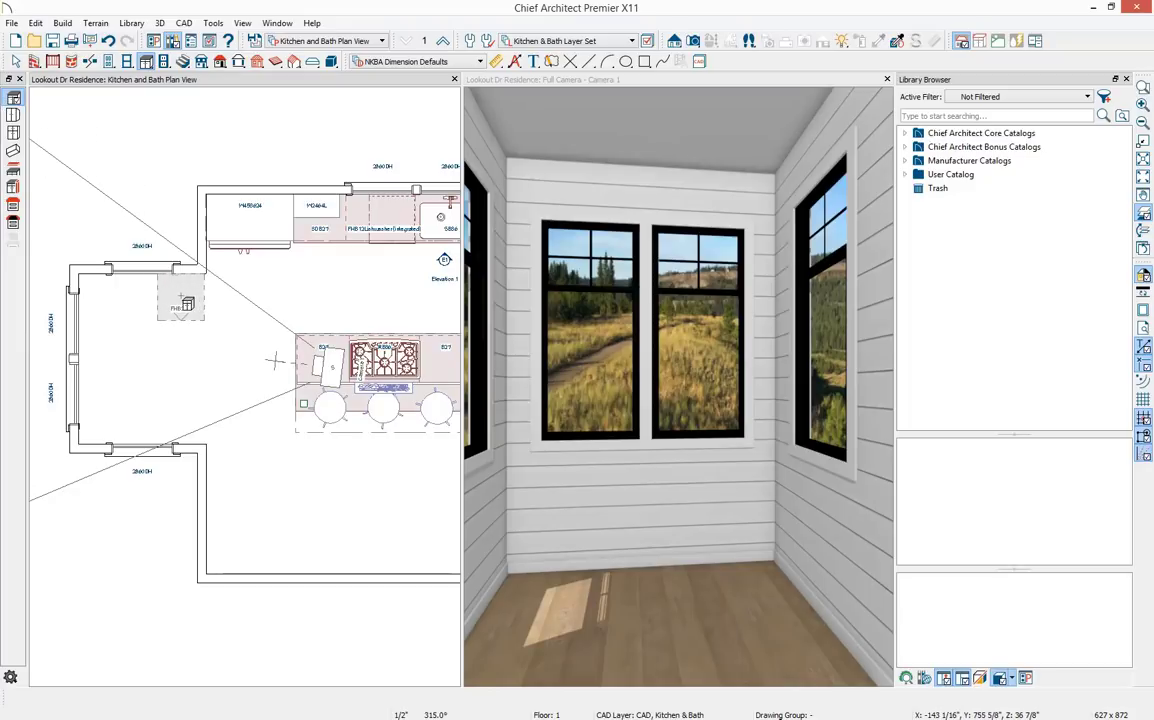
{"action": "left_click", "coordinate": [183, 304]}
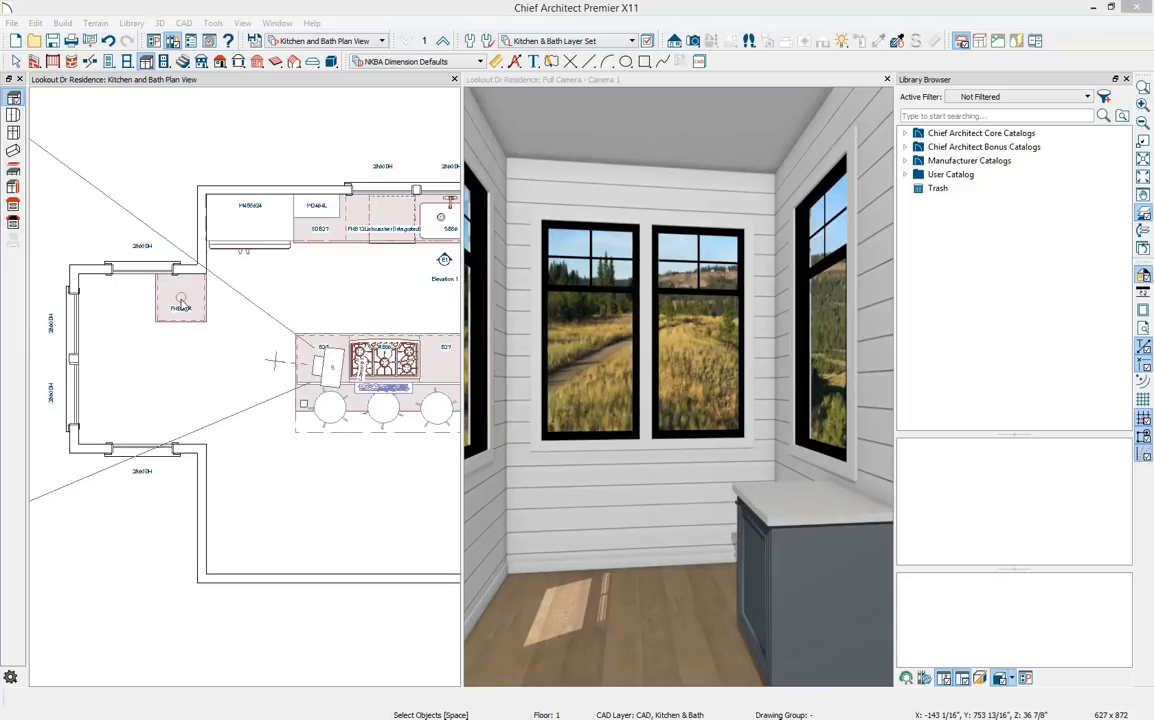
{"action": "double_click", "coordinate": [181, 303]}
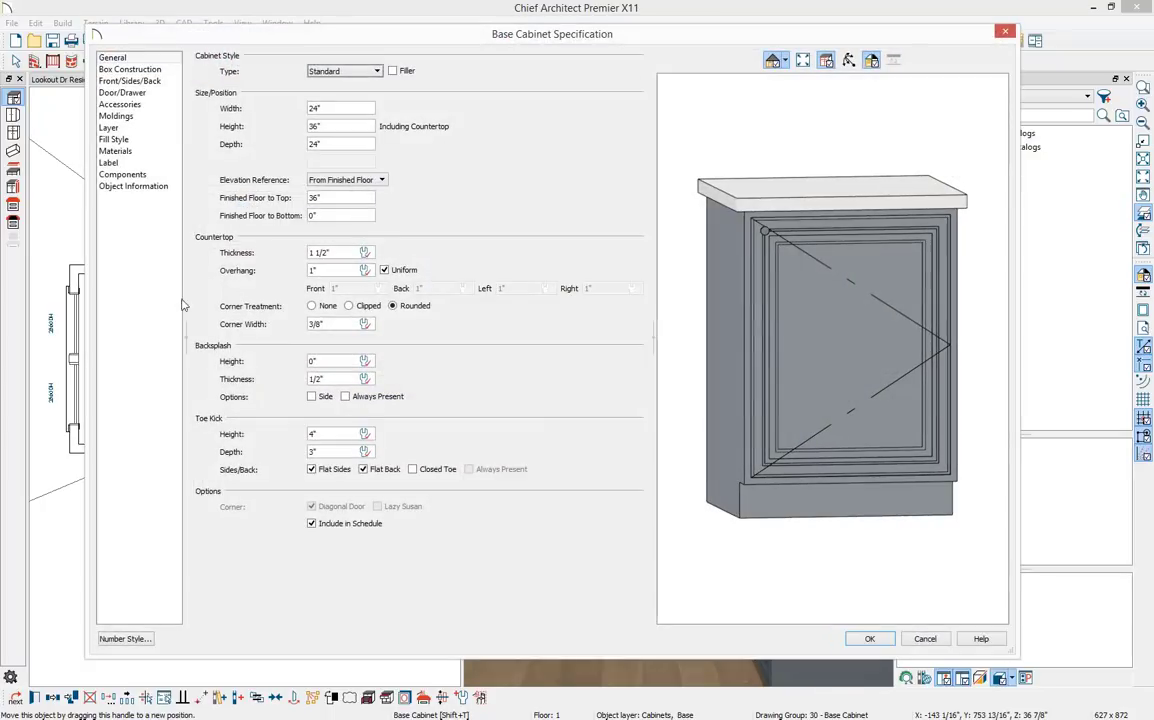
{"action": "left_click_drag", "start_coordinate": [335, 107], "coordinate": [293, 118]}
{"action": "type", "text": "65"}
{"action": "key", "text": "Tab"}
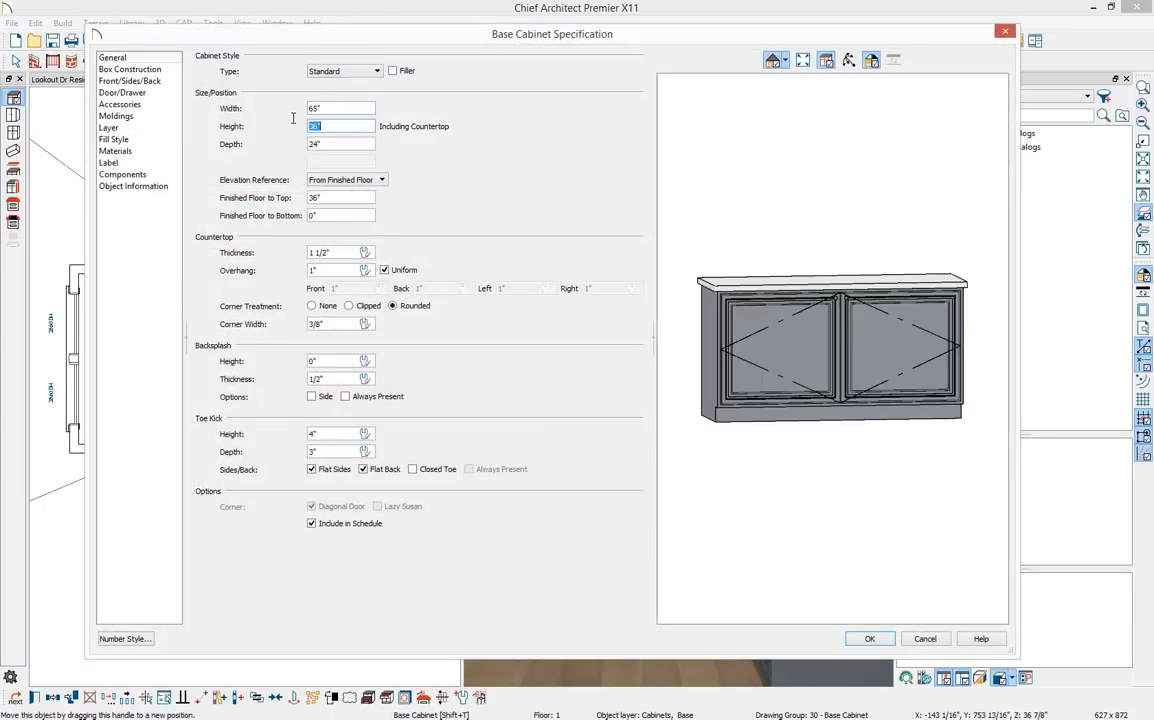
{"action": "type", "text": "18"}
{"action": "key", "text": "Tab"}
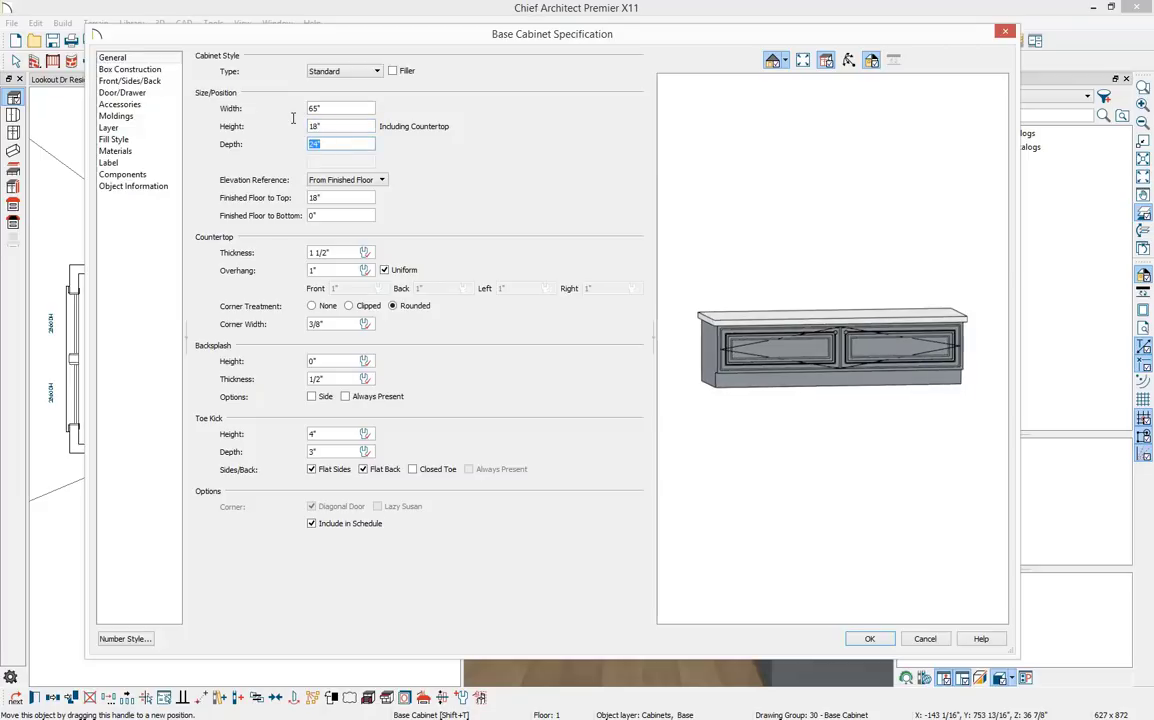
{"action": "type", "text": "18"}
{"action": "key", "text": "Tab"}
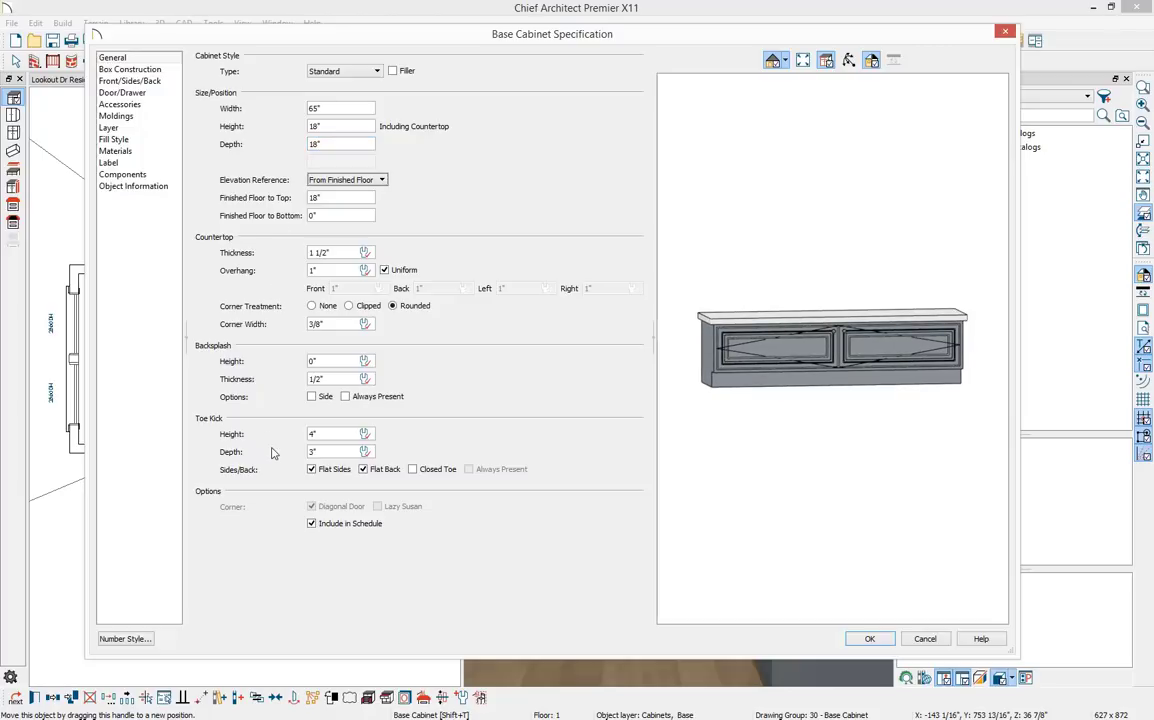
Set the cabinet's toe kick height to 0" and exclude the cabinet from the schedule
{"action": "double_click", "coordinate": [347, 432]}
{"action": "type", "text": "0"}
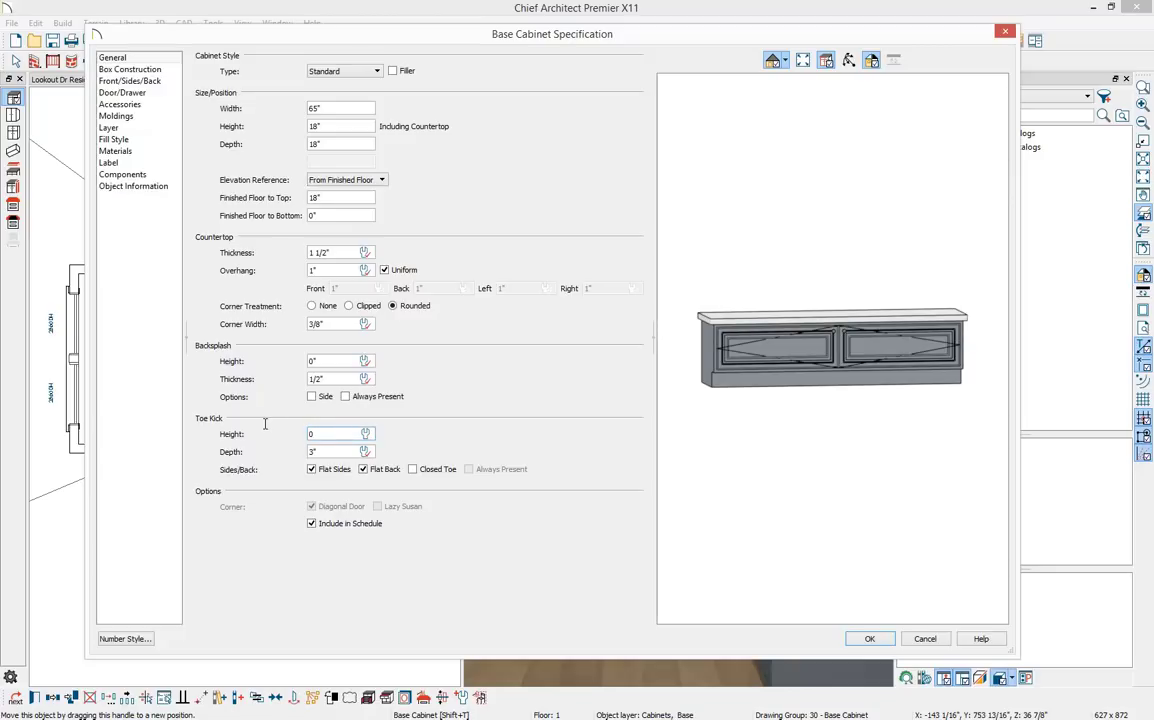
{"action": "key", "text": "Tab"}
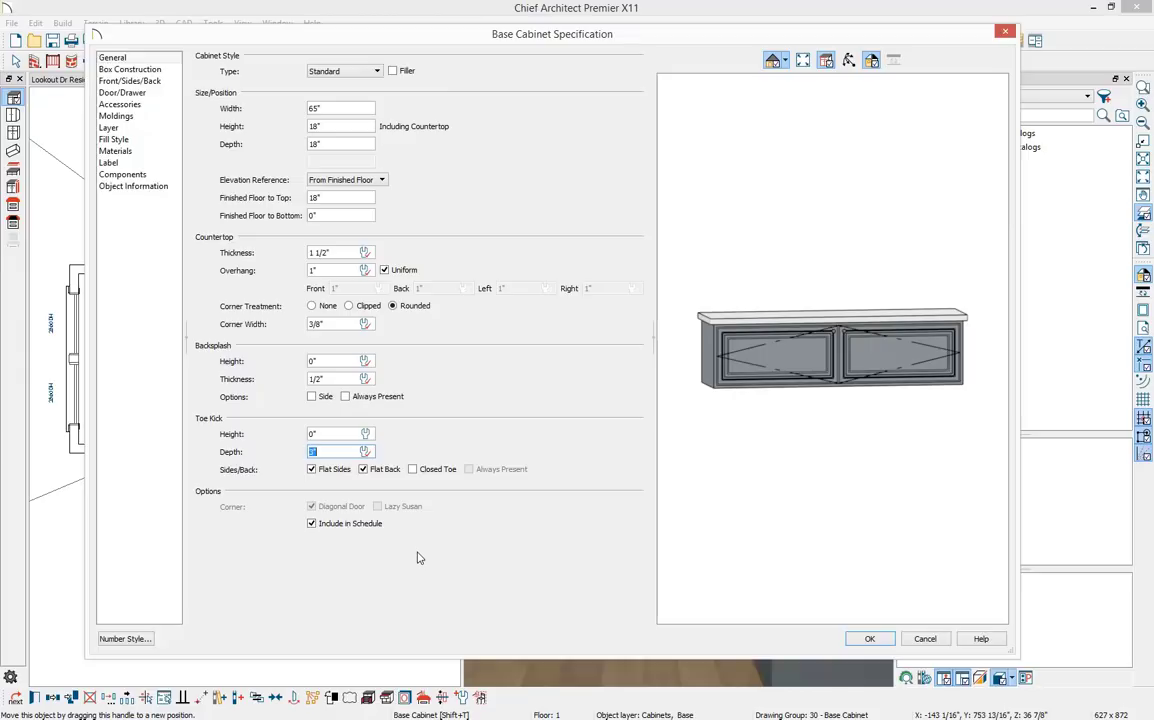
{"action": "left_click", "coordinate": [313, 525]}
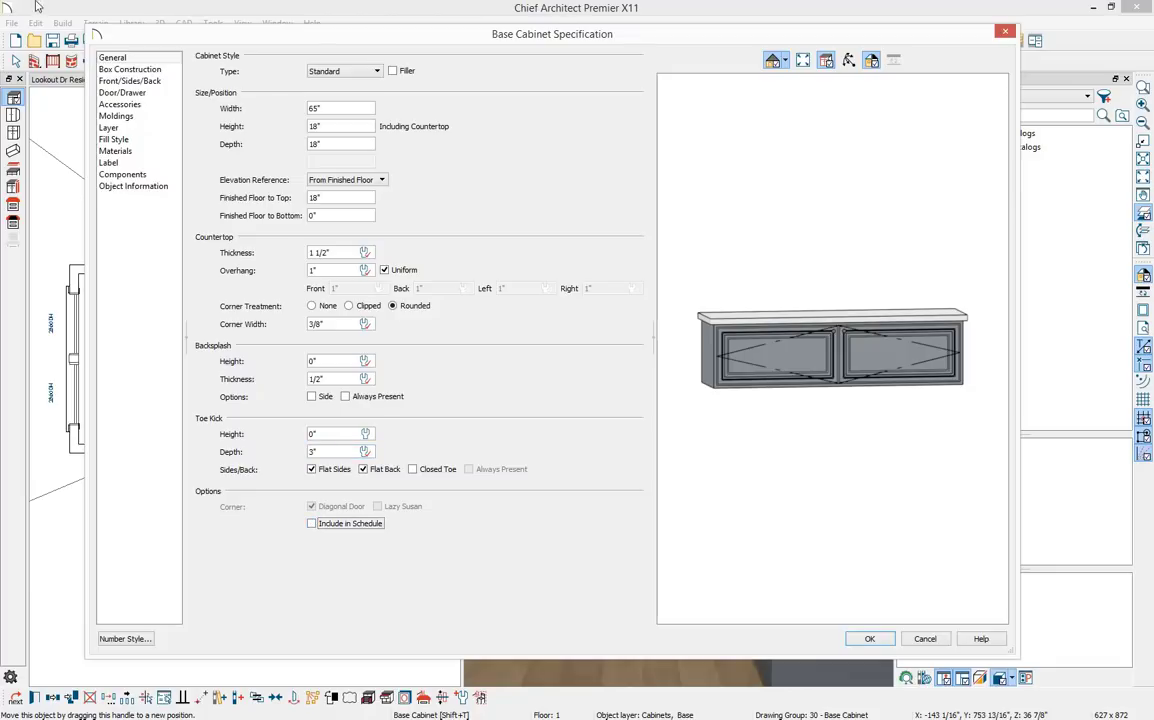
Change the door item on the cabinet's front face to a Blank Area
{"action": "left_click", "coordinate": [130, 81]}
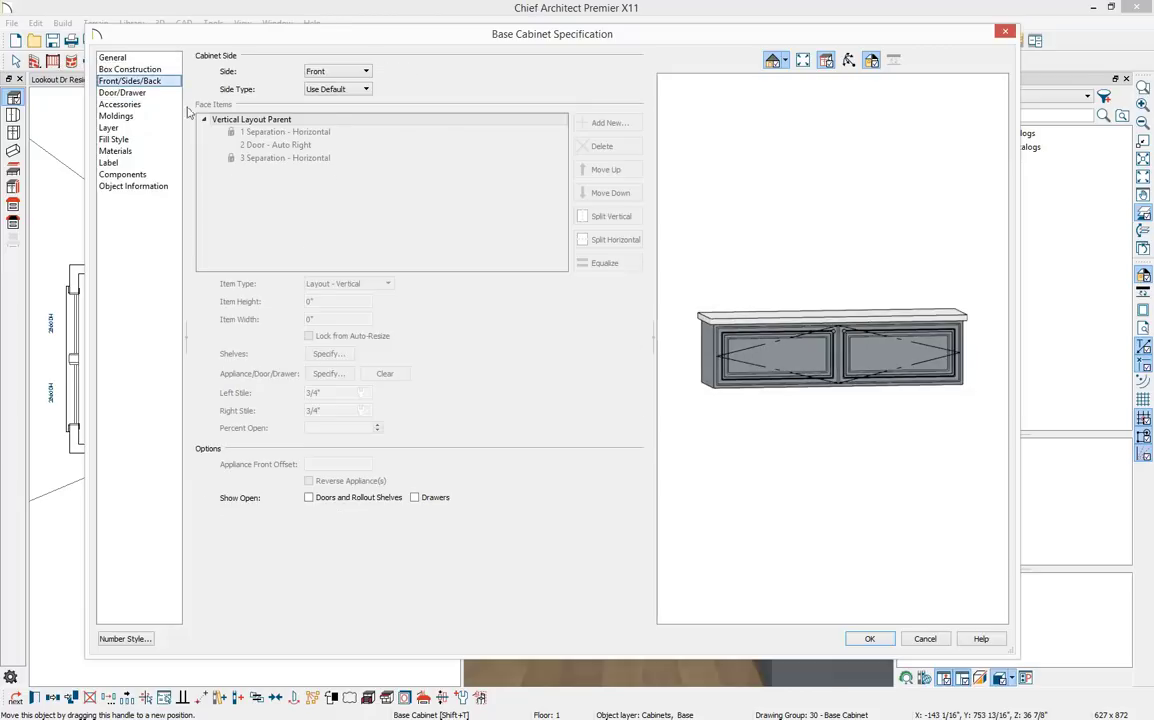
{"action": "left_click", "coordinate": [801, 343]}
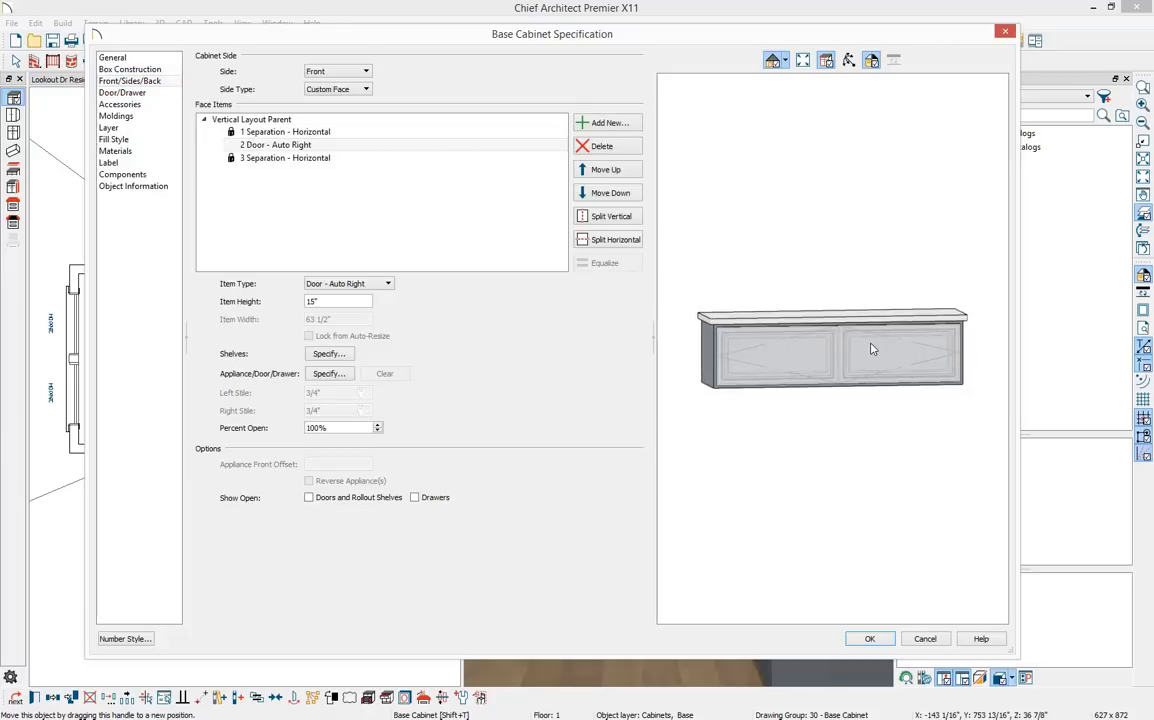
{"action": "left_click", "coordinate": [390, 285]}
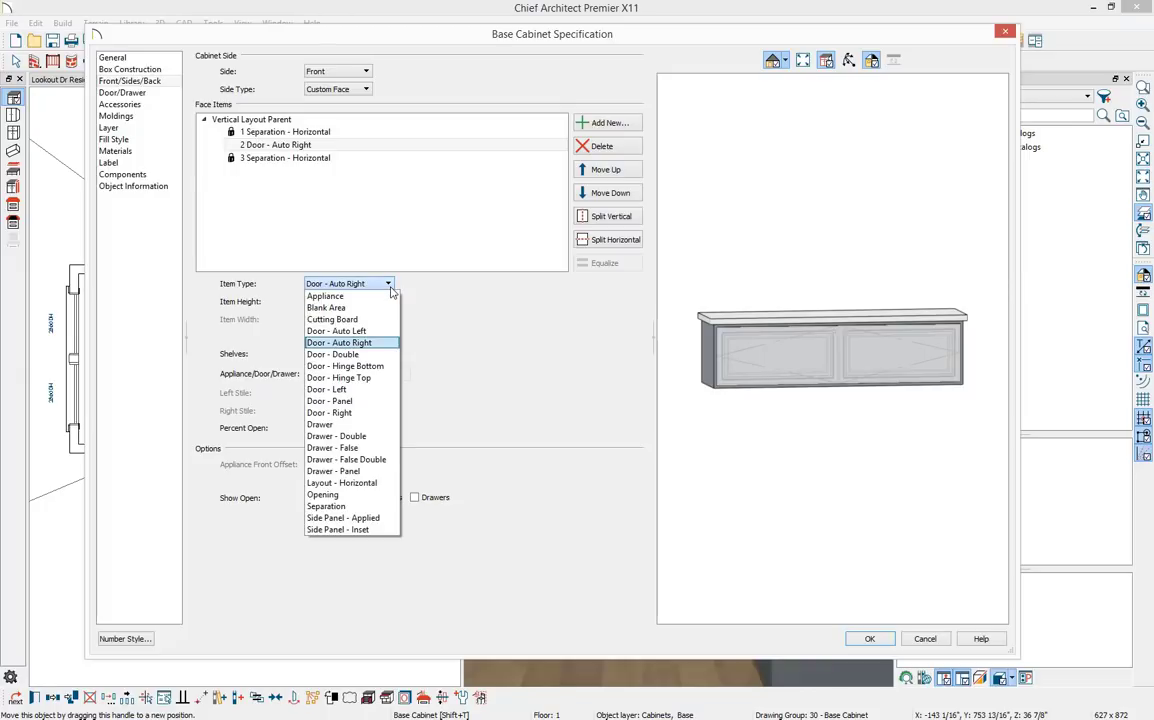
{"action": "left_click", "coordinate": [340, 307]}
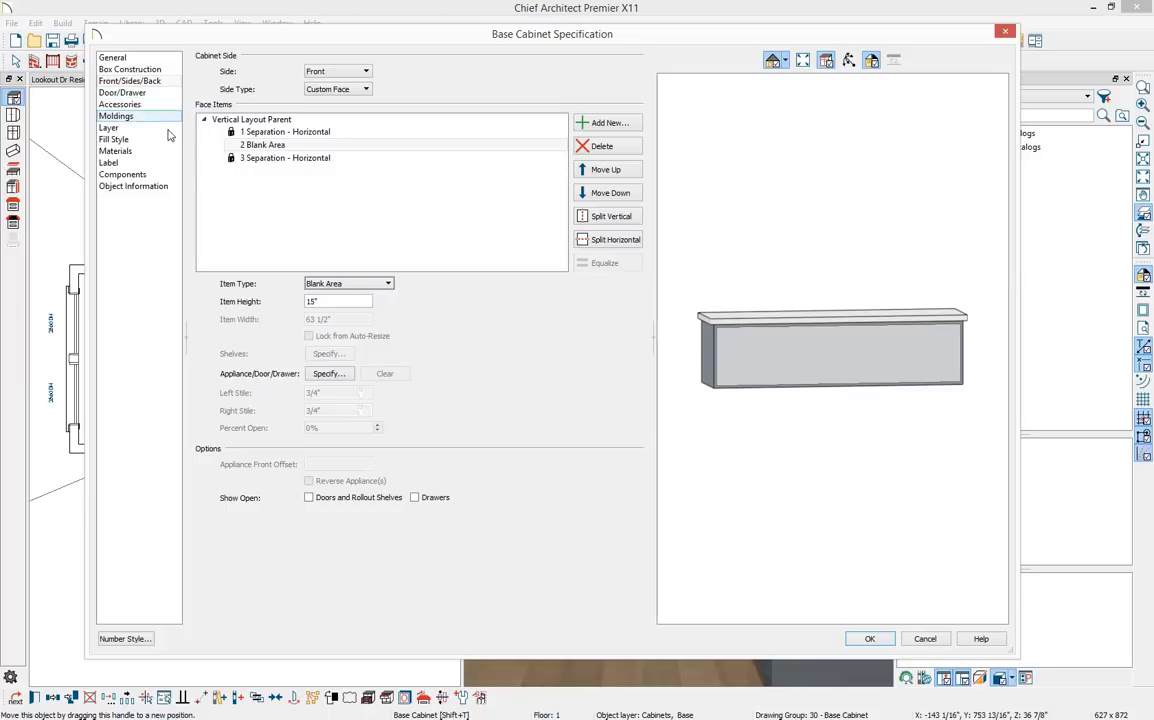
Search the material library for leather, assign Leather Aged Brown to the cabinet's countertop, and accept the cabinet specification
{"action": "left_click", "coordinate": [116, 151]}
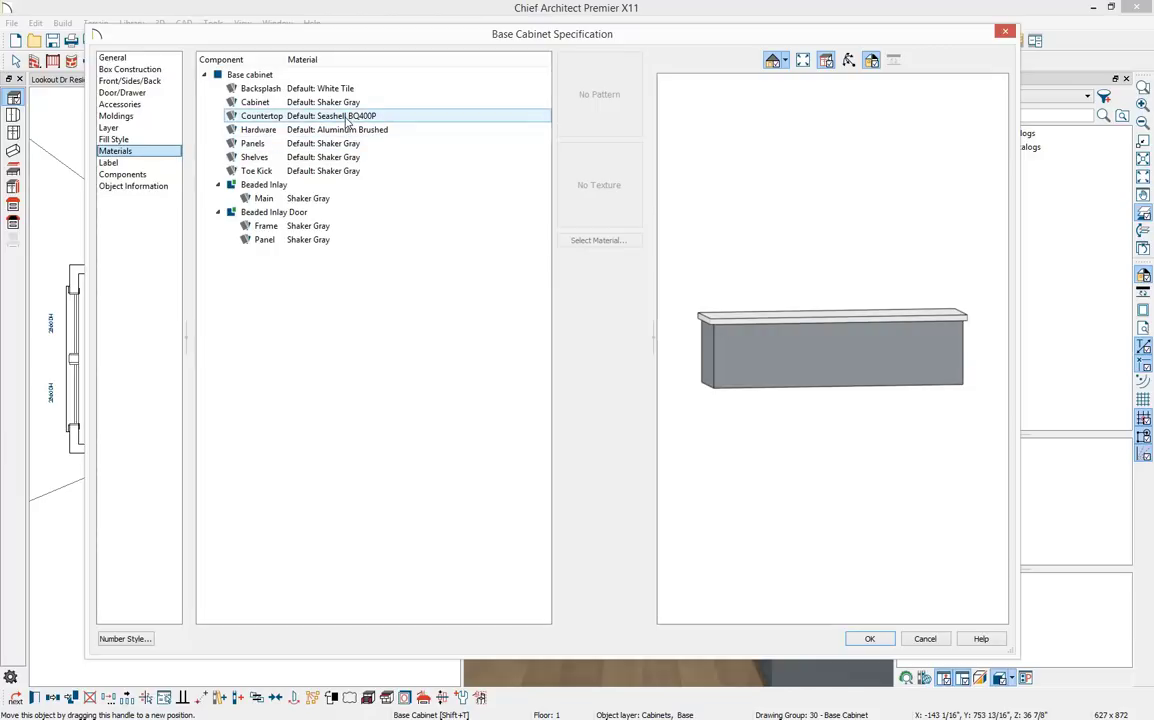
{"action": "left_click", "coordinate": [418, 118]}
{"action": "left_click", "coordinate": [609, 244]}
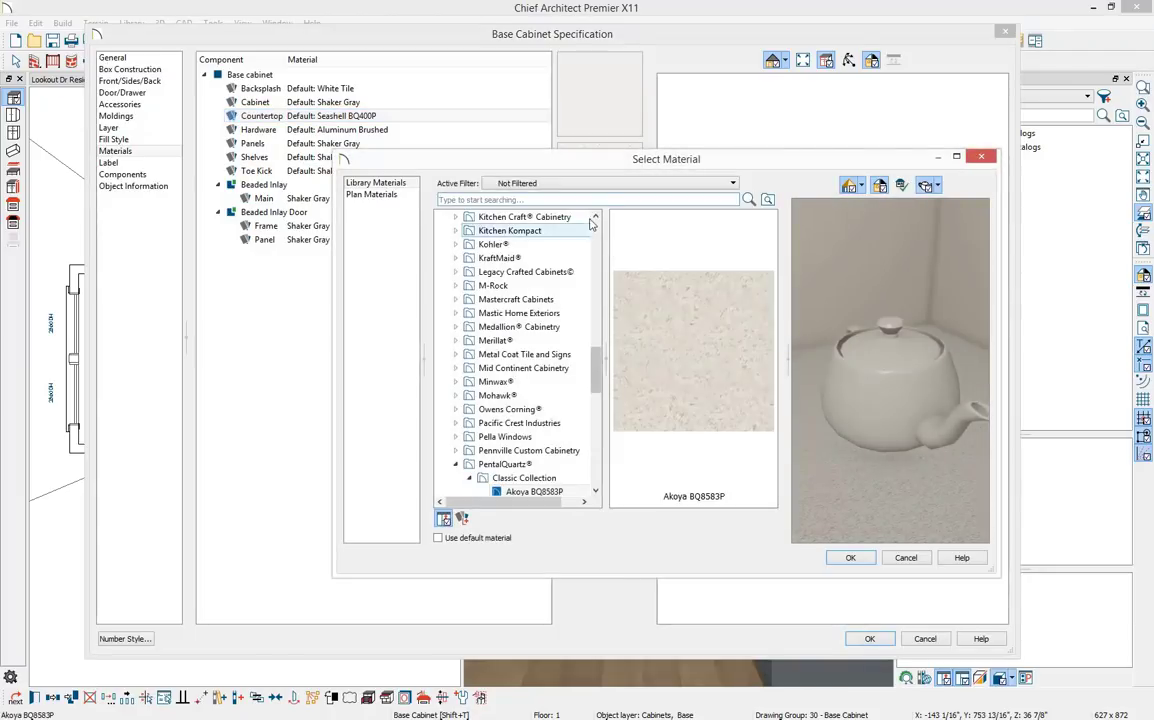
{"action": "left_click", "coordinate": [604, 198]}
{"action": "type", "text": "leather"}
{"action": "key", "text": "Return"}
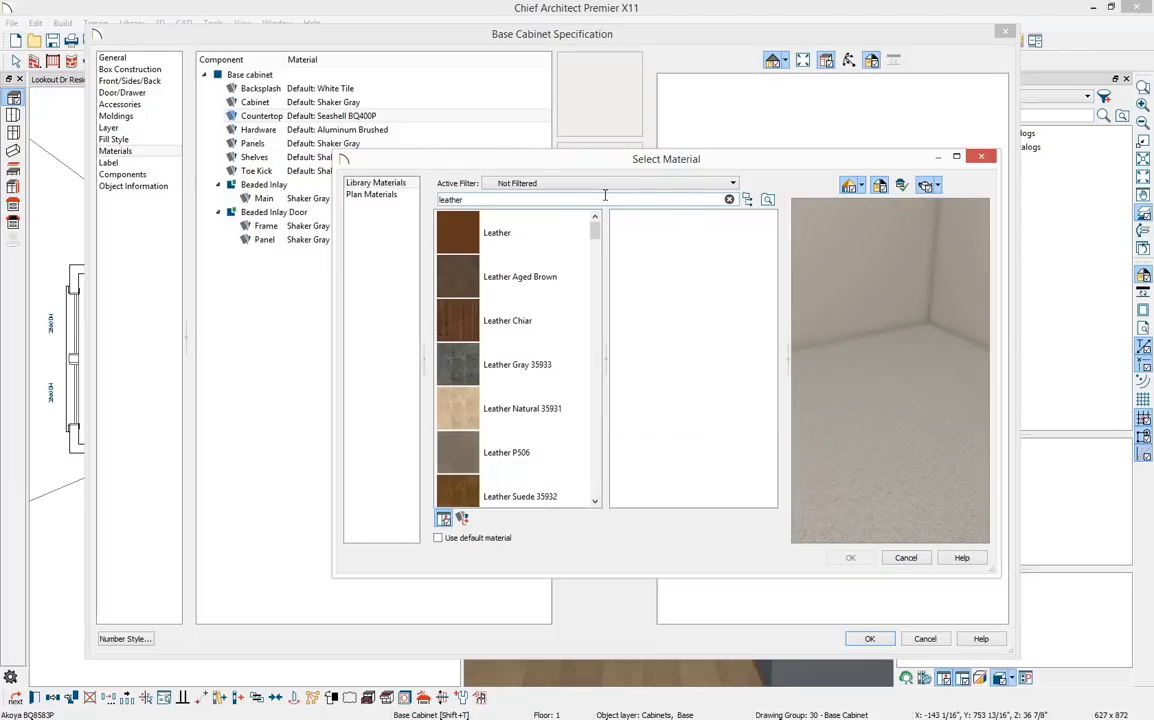
{"action": "left_click", "coordinate": [509, 279]}
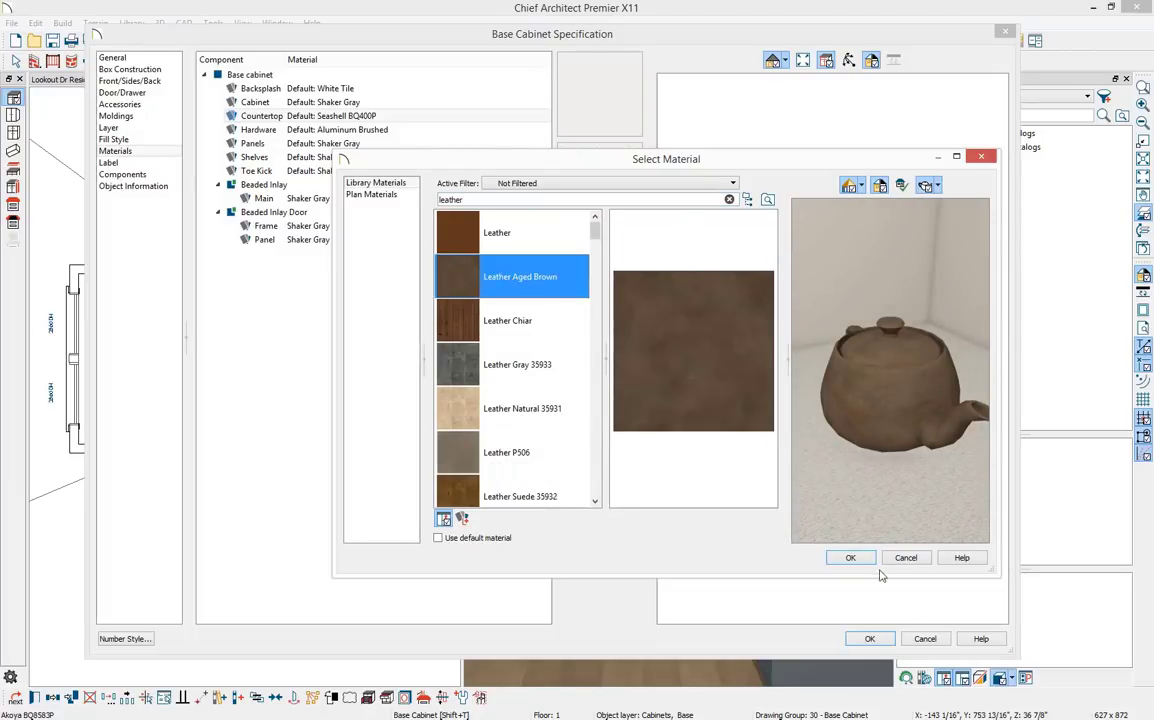
{"action": "left_click", "coordinate": [850, 557]}
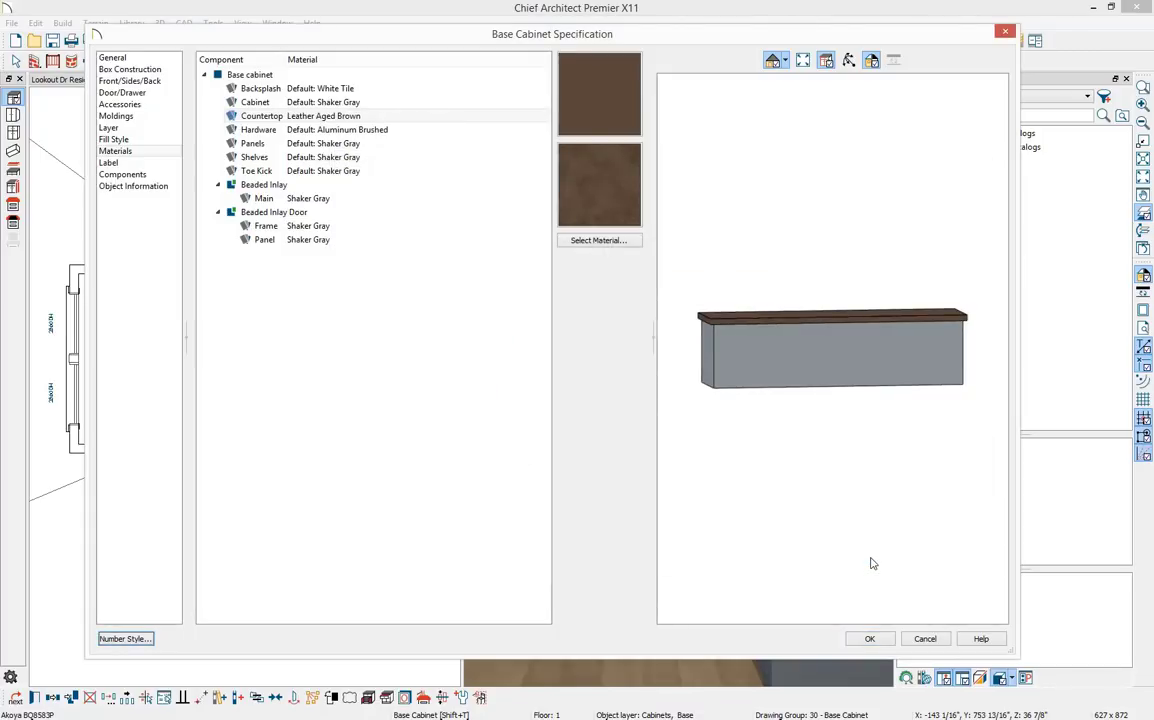
{"action": "left_click", "coordinate": [870, 638]}
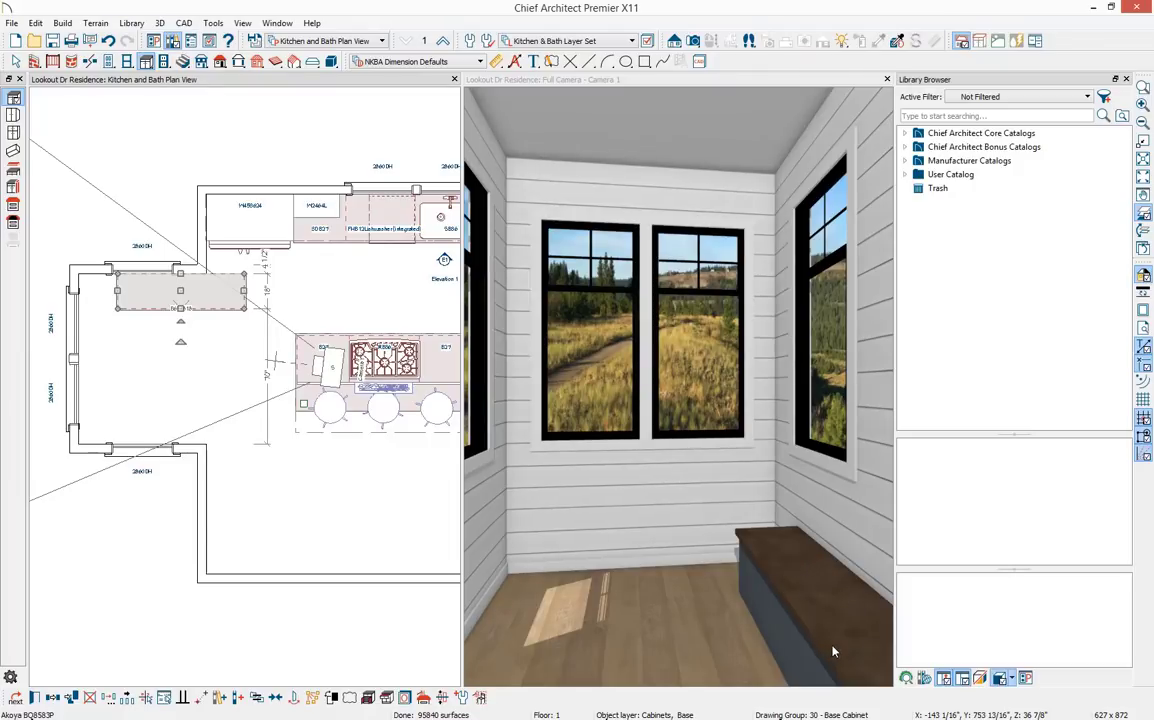
Move the bench cabinet into the nook's upper window-side corner and reflect a copy about the middle of the window wall
{"action": "left_click_drag", "start_coordinate": [179, 294], "coordinate": [140, 290]}
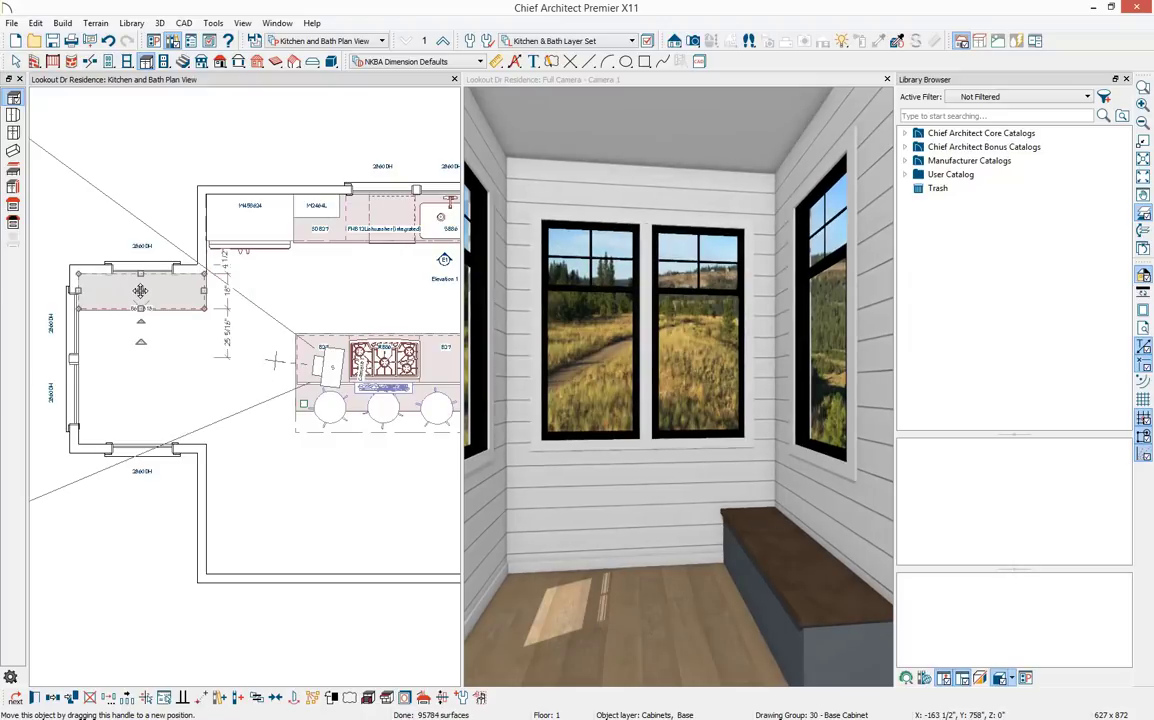
{"action": "left_click", "coordinate": [66, 700]}
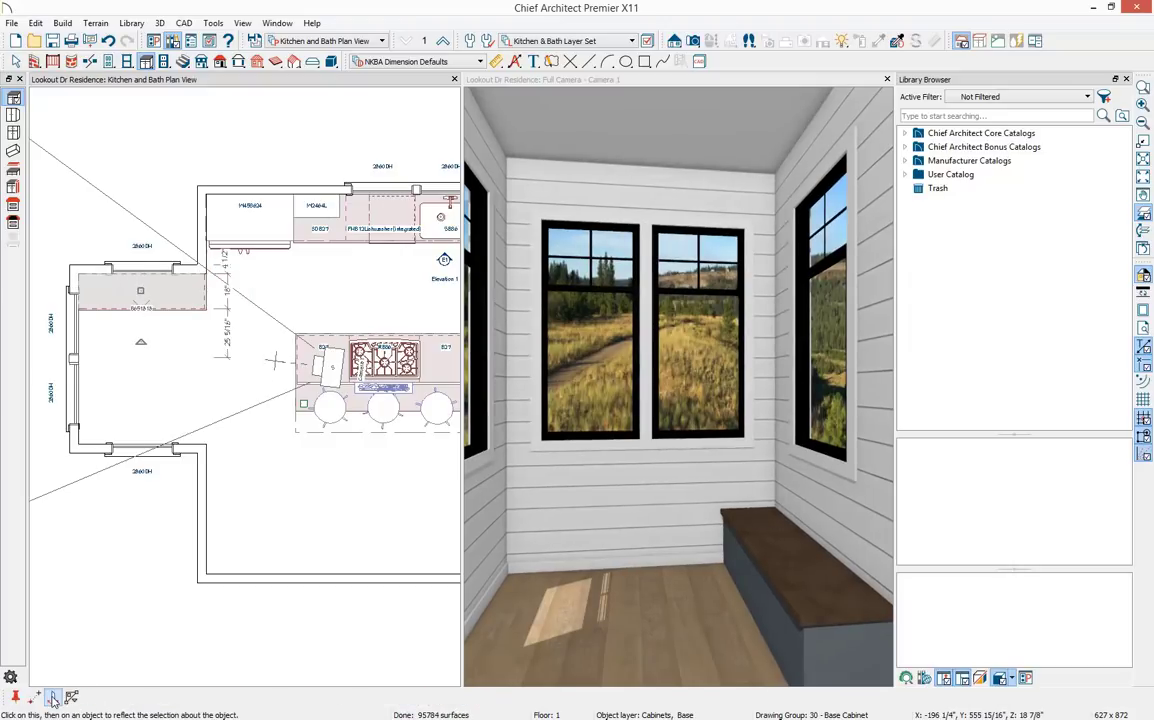
{"action": "left_click", "coordinate": [53, 700]}
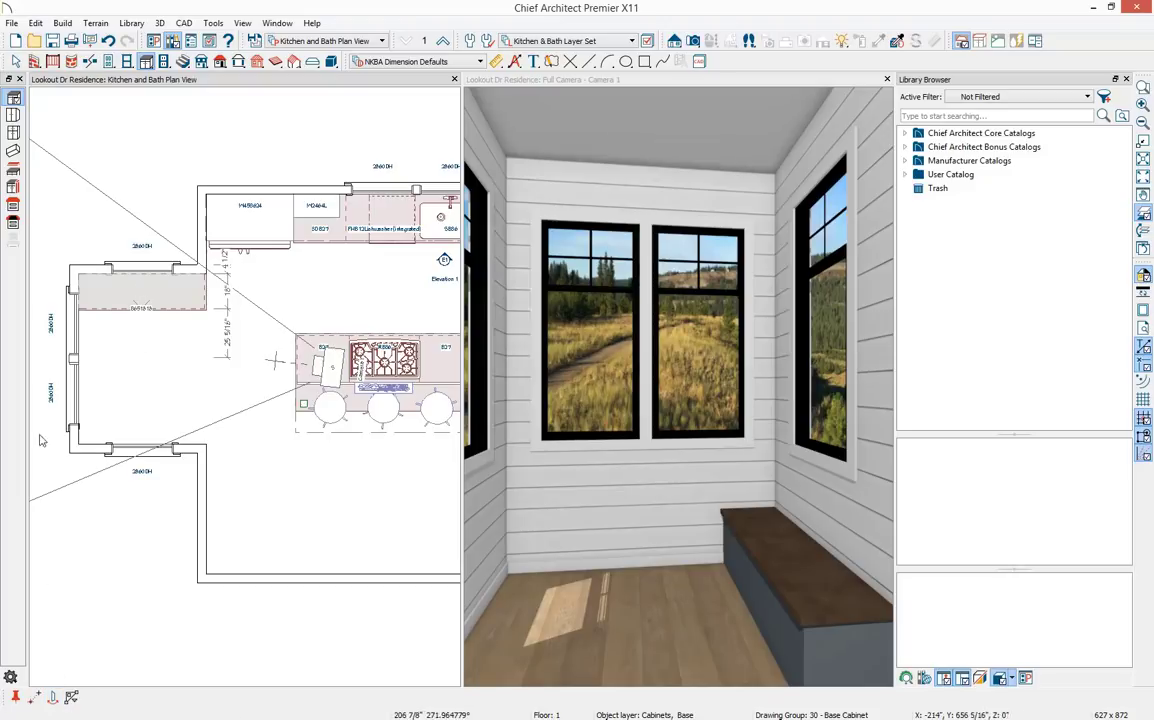
{"action": "left_click", "coordinate": [73, 360]}
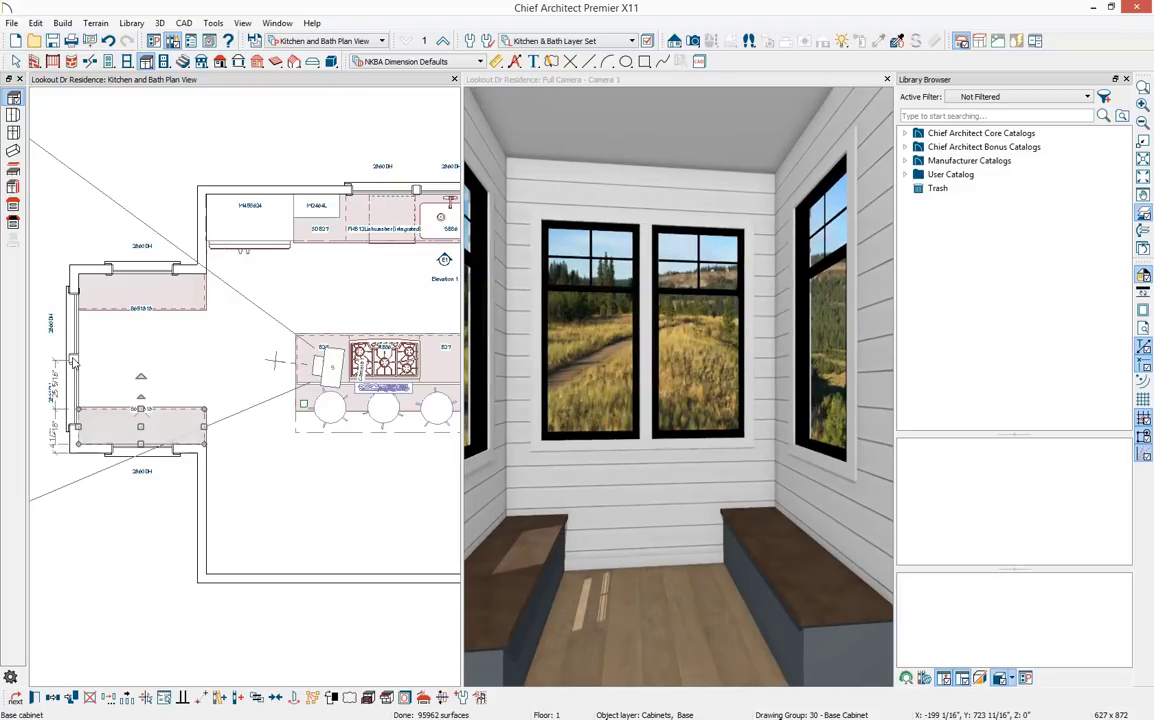
Copy the bench cabinet, rotate it a quarter turn, and fit it against the window wall between the two side benches
{"action": "left_click", "coordinate": [53, 700]}
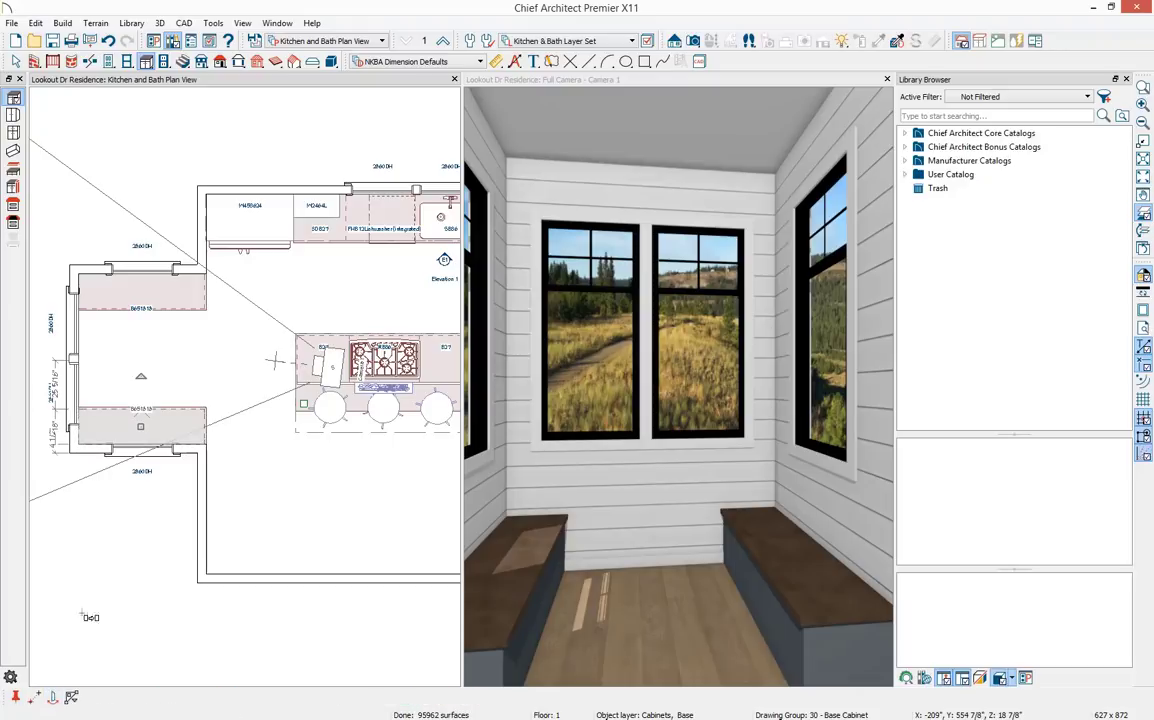
{"action": "left_click", "coordinate": [218, 336]}
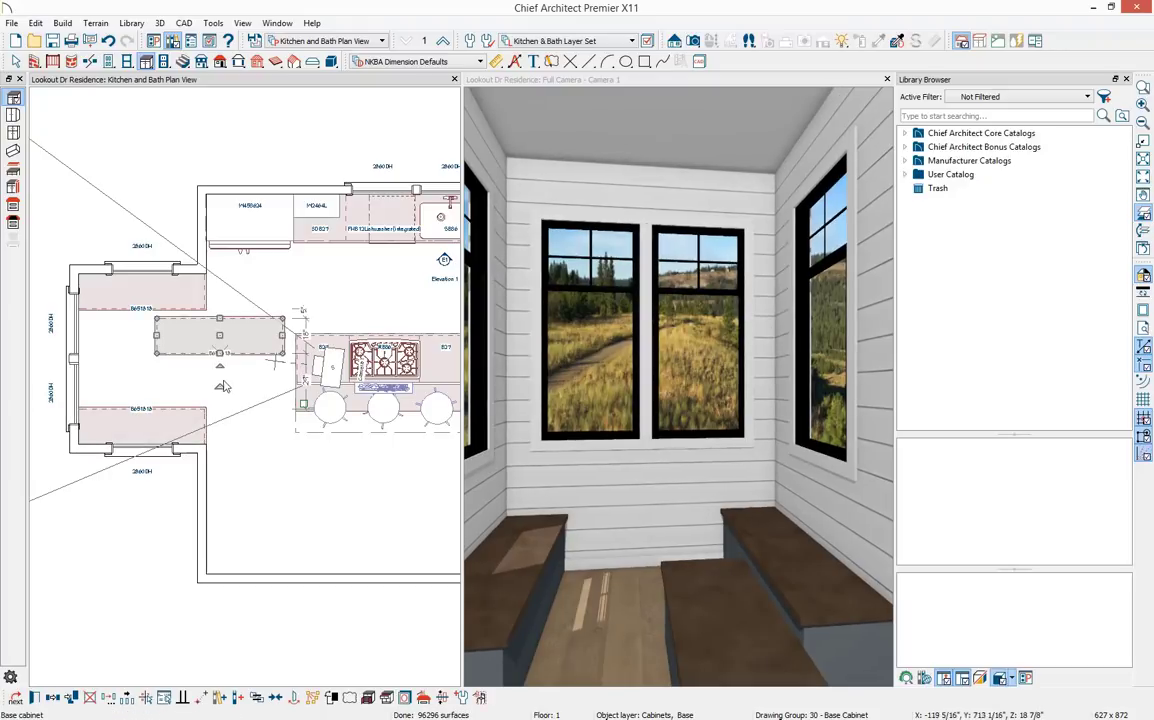
{"action": "left_click_drag", "start_coordinate": [220, 346], "coordinate": [241, 336]}
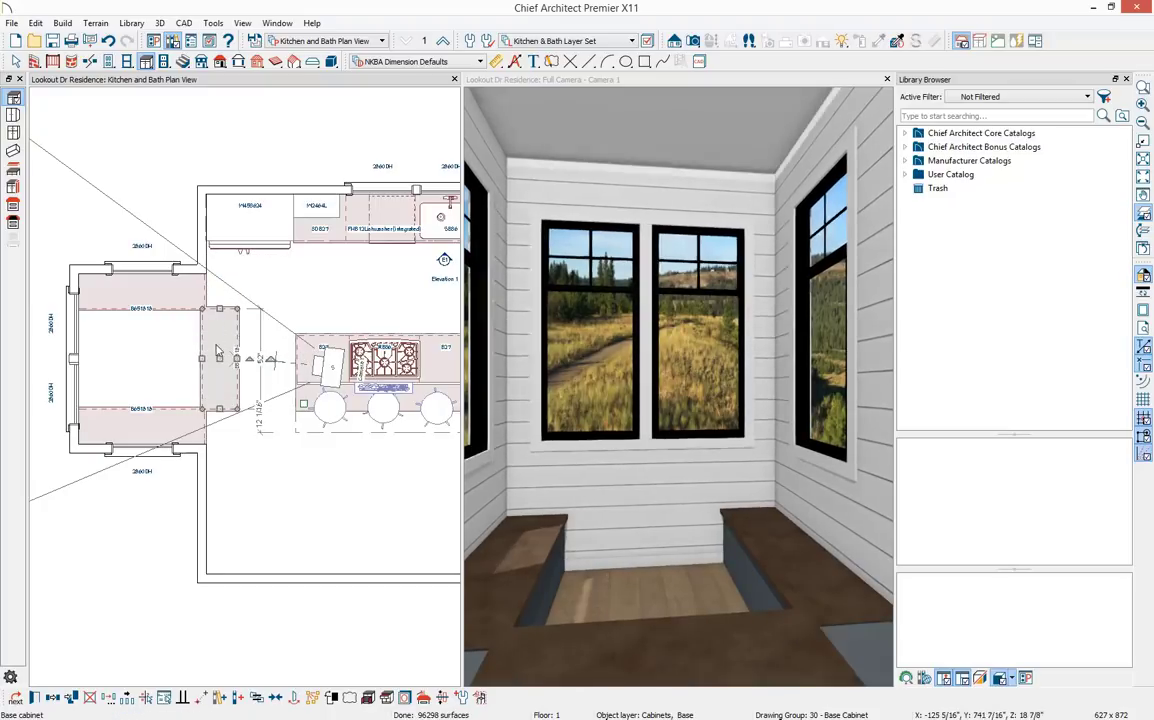
{"action": "left_click_drag", "start_coordinate": [208, 341], "coordinate": [112, 340]}
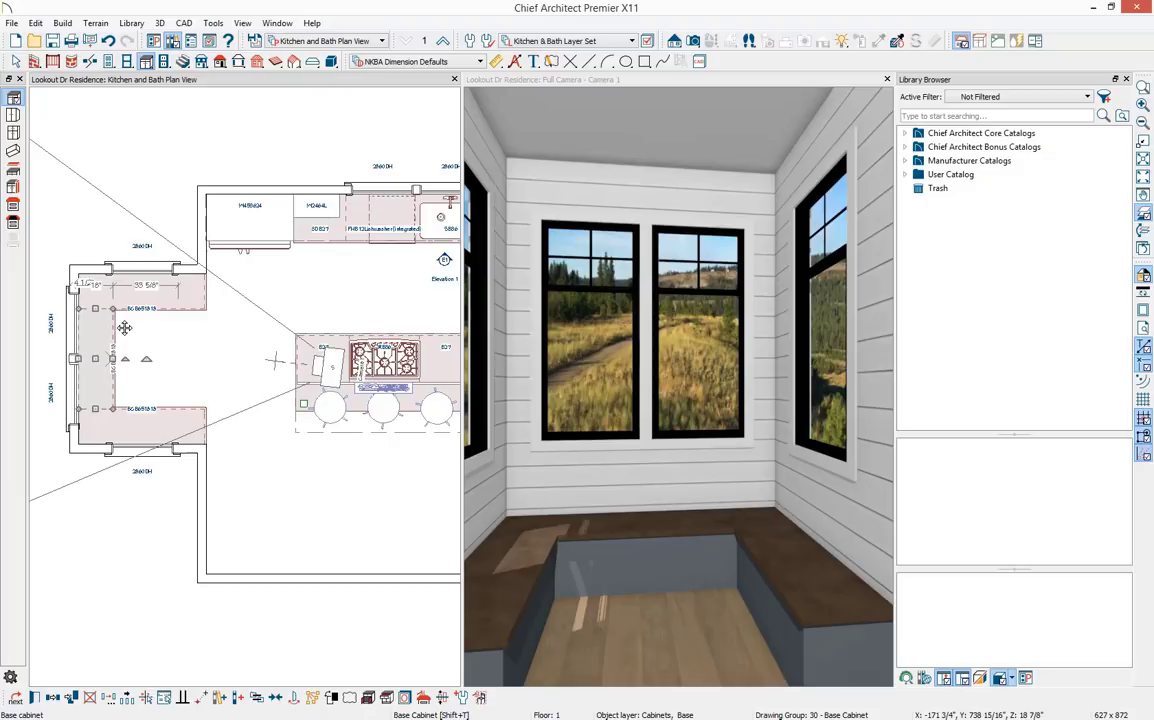
Insert the Table block from the Kitchen X11 user catalog in the middle of the U-shaped bench seating
{"action": "left_click", "coordinate": [905, 174]}
{"action": "left_click", "coordinate": [918, 189]}
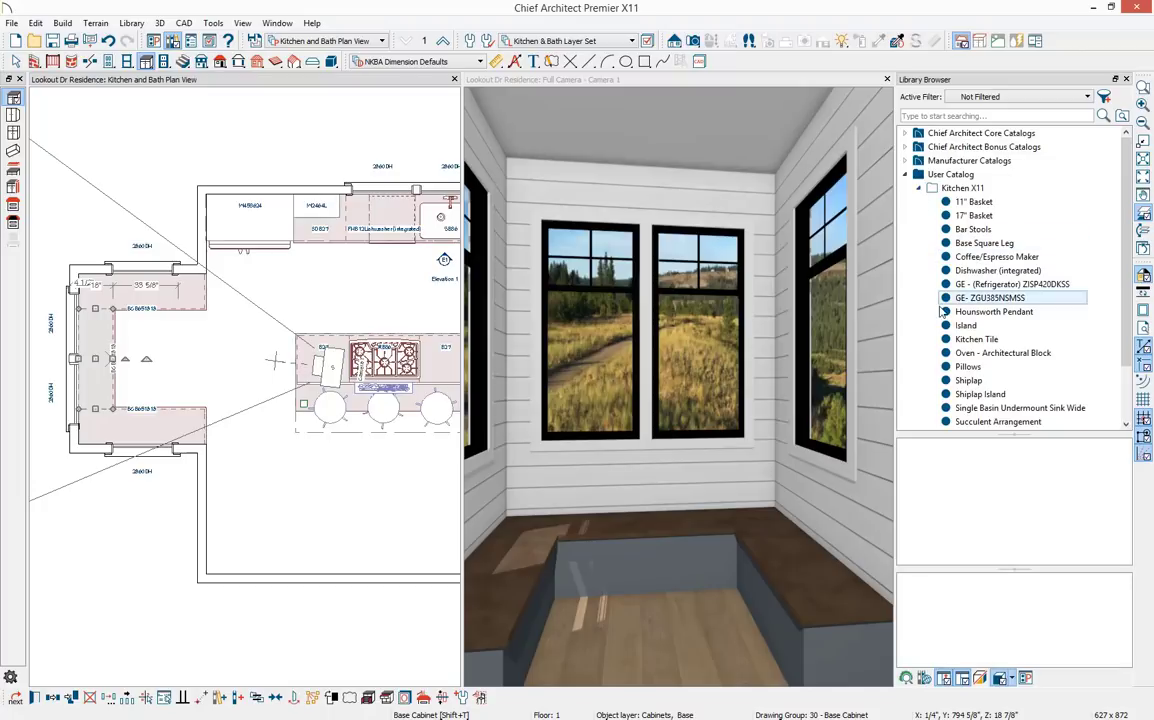
{"action": "left_click_drag", "start_coordinate": [932, 375], "coordinate": [925, 400]}
{"action": "key", "text": "Return"}
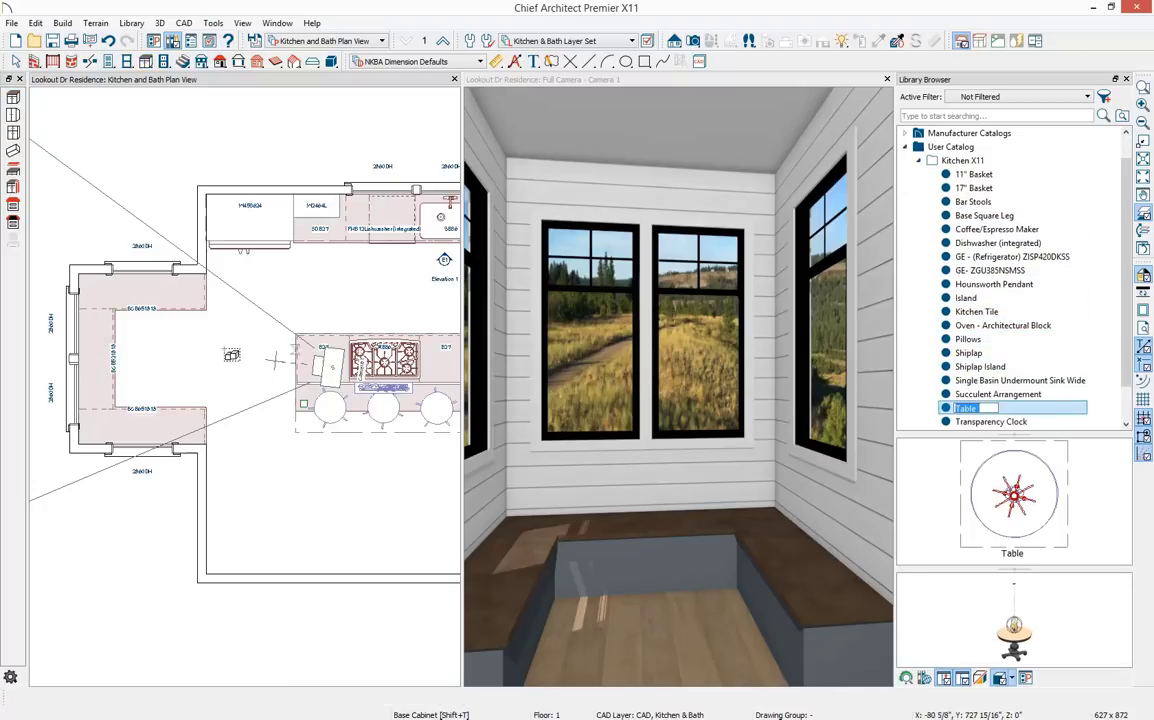
{"action": "left_click", "coordinate": [166, 357]}
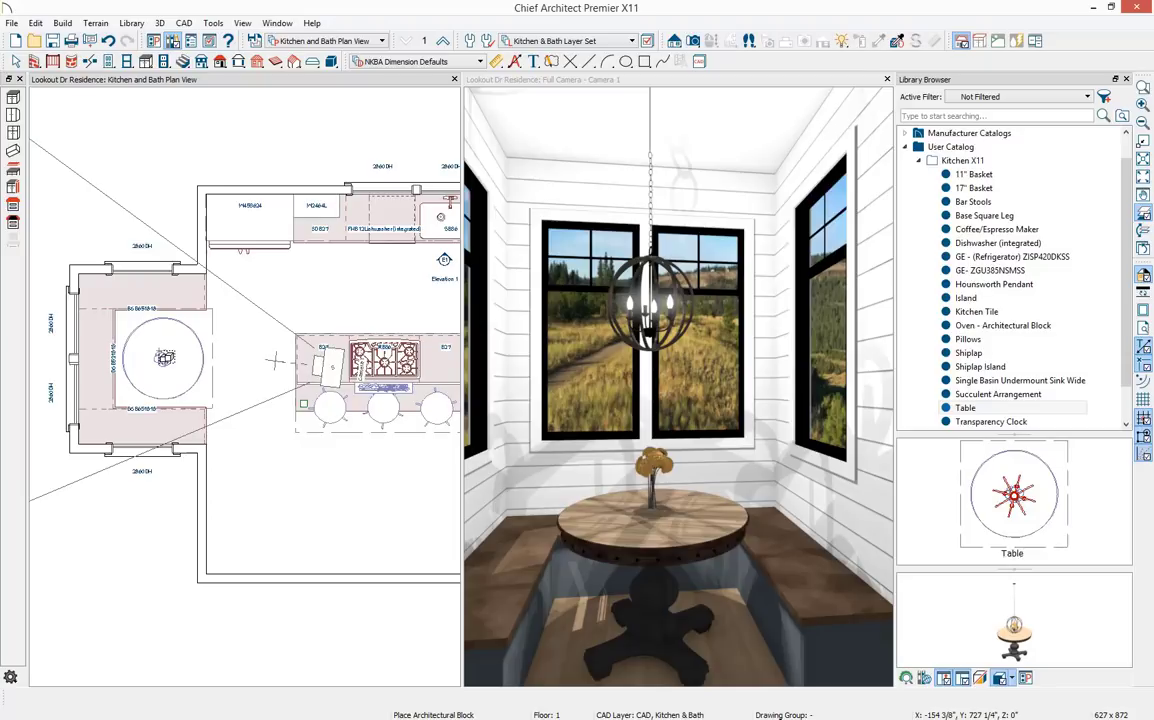
Insert the Pillows block from the Kitchen X11 user catalog in the open floor beside the nook, accepting the placement conflict
{"action": "left_click", "coordinate": [977, 341]}
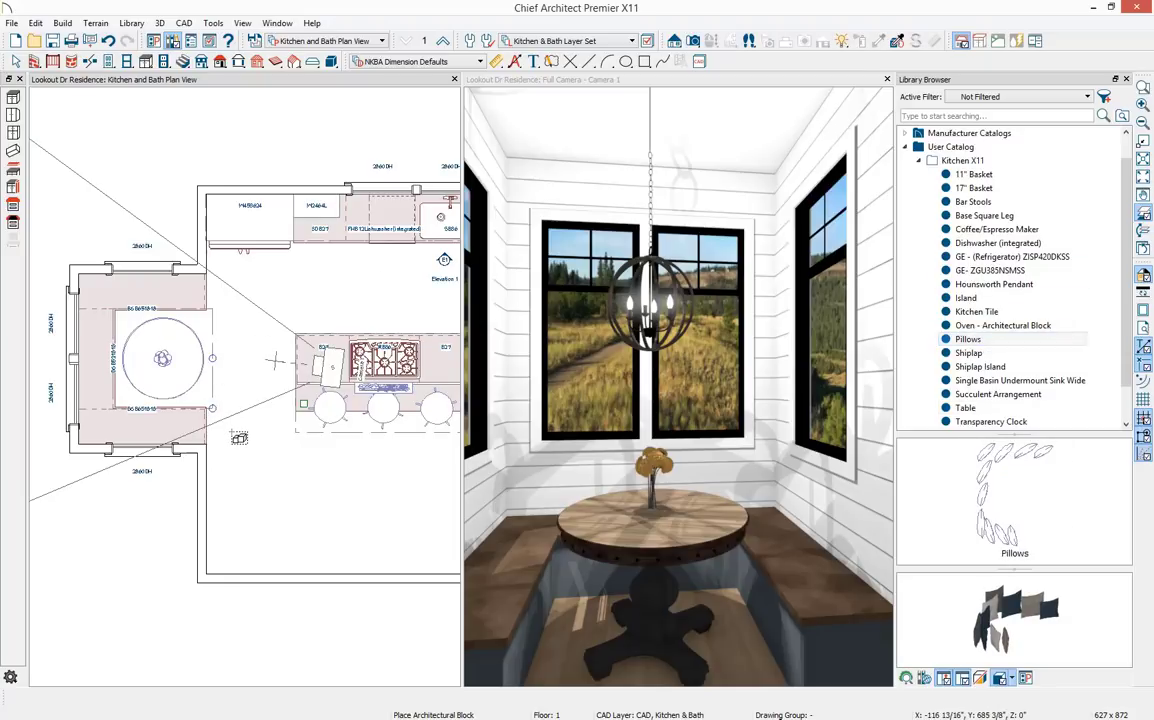
{"action": "left_click", "coordinate": [239, 437]}
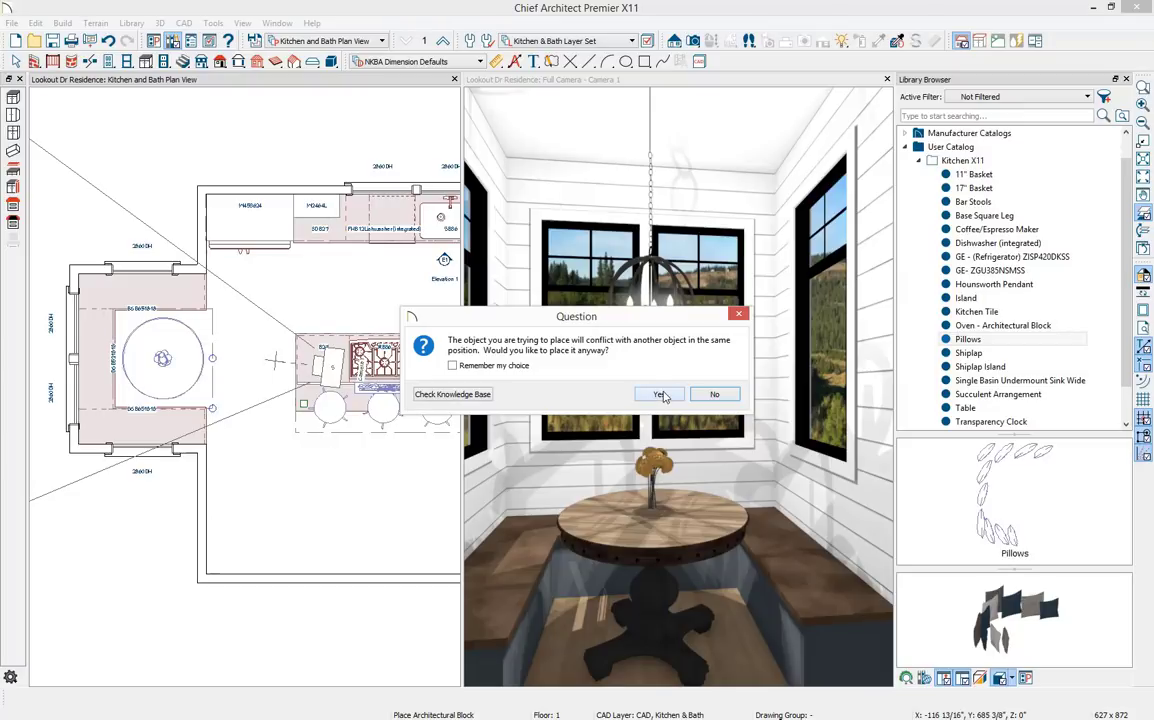
{"action": "left_click", "coordinate": [660, 395]}
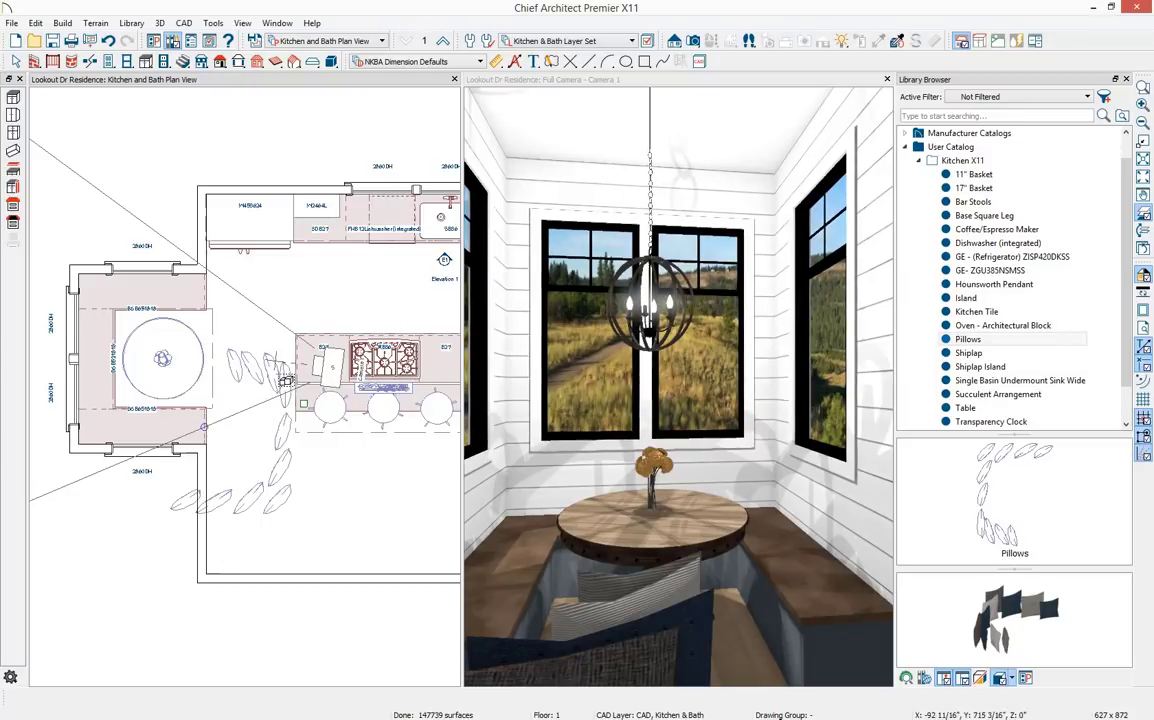
Move the Pillows block onto the nook's U-shaped bench seating and close the camera view
{"action": "left_click", "coordinate": [231, 432]}
{"action": "left_click_drag", "start_coordinate": [210, 530], "coordinate": [144, 360]}
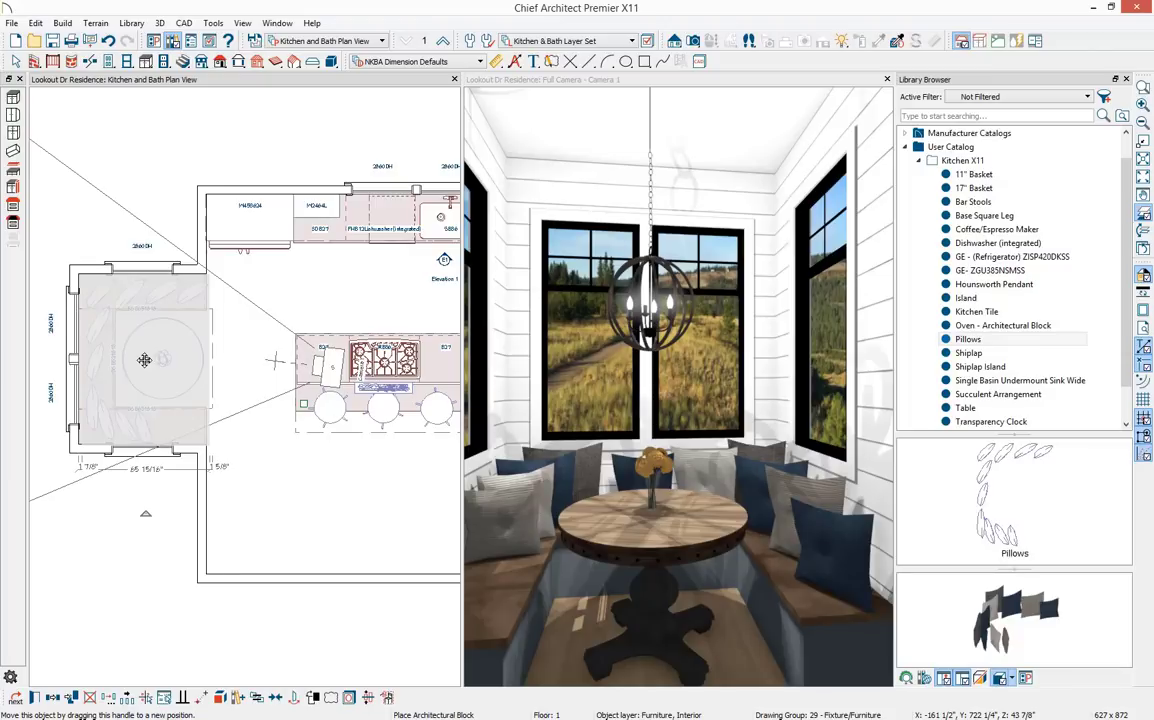
{"action": "left_click", "coordinate": [886, 79]}
Switch the floor plan to the saved Electrical Plan View
{"action": "scroll", "coordinate": [617, 281], "scroll_direction": "down", "scroll_amount": 5}
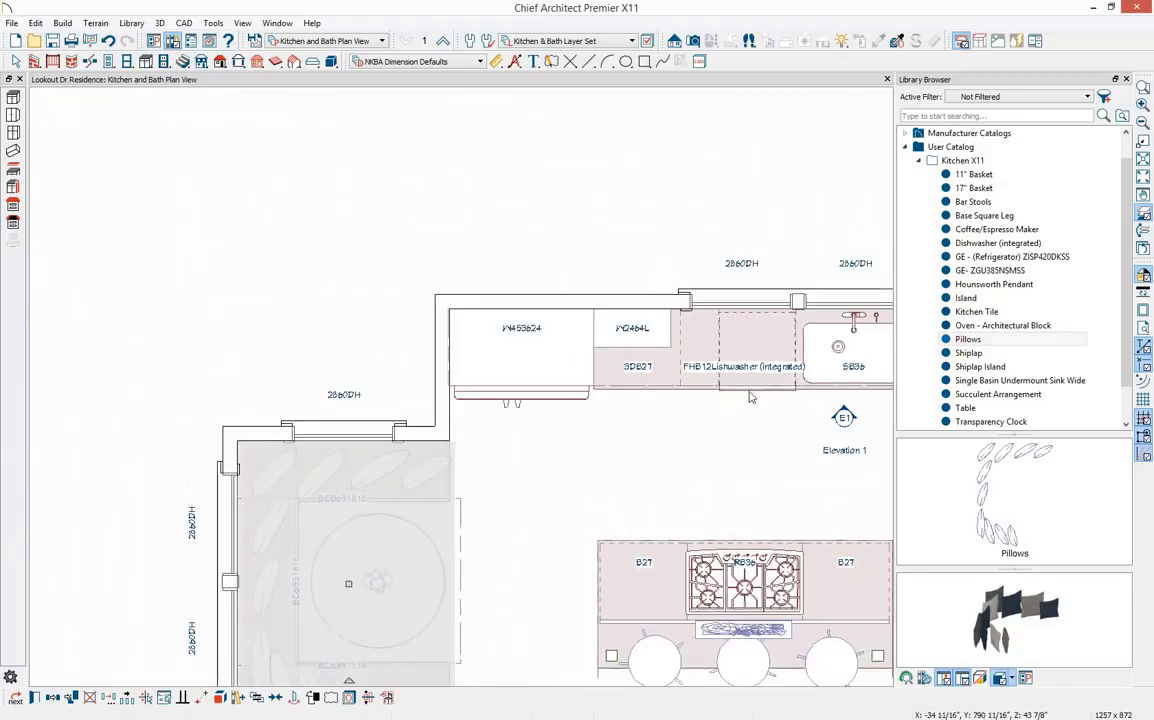
{"action": "middle_click_drag", "start_coordinate": [617, 281], "coordinate": [447, 254]}
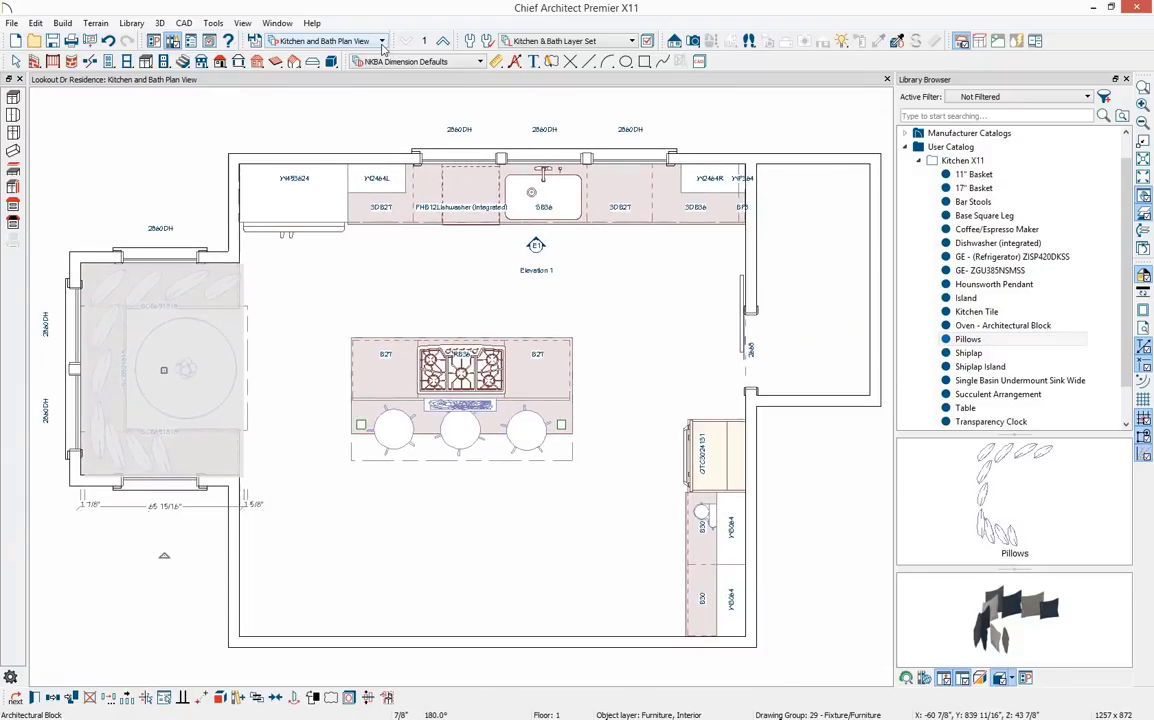
{"action": "left_click", "coordinate": [381, 41]}
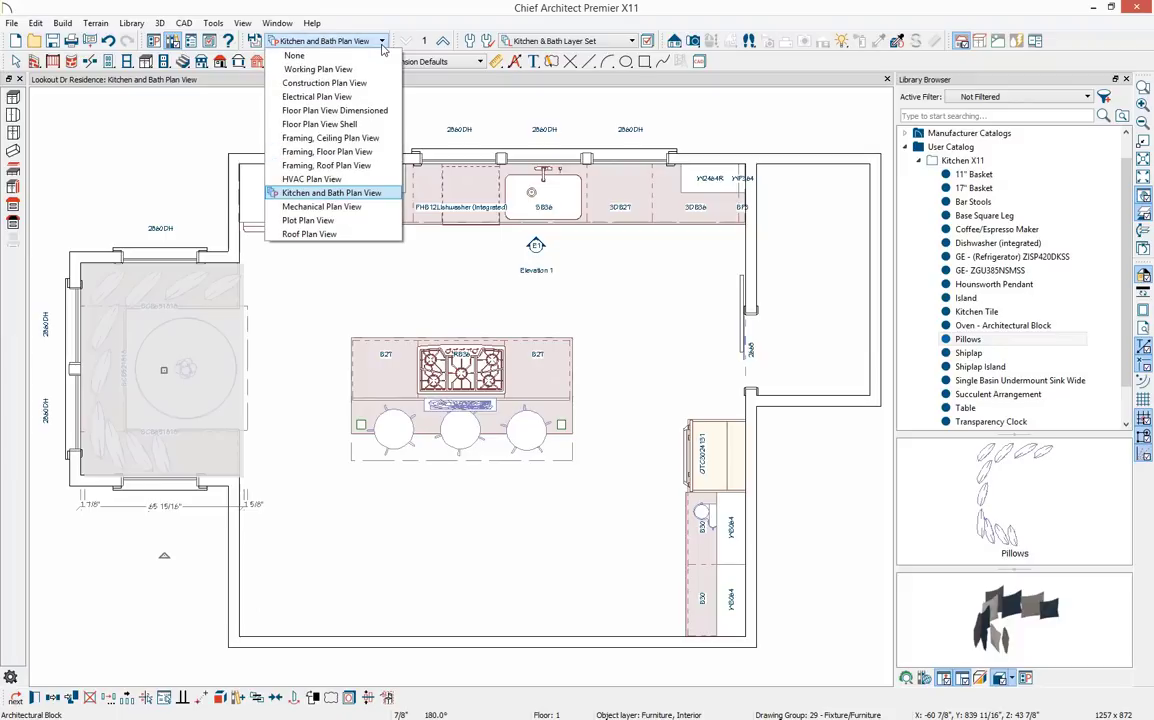
{"action": "left_click", "coordinate": [380, 97]}
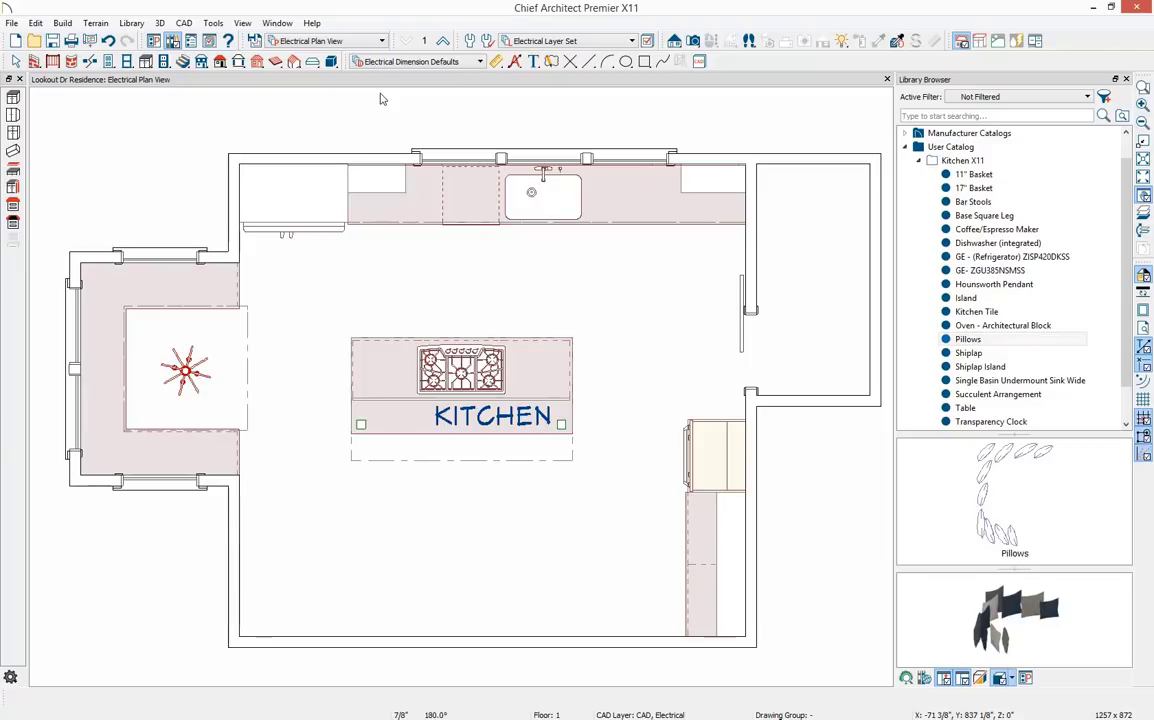
Draw a rope light about 4'-3" long beneath the wall cabinets beside the oven
{"action": "left_click", "coordinate": [163, 62]}
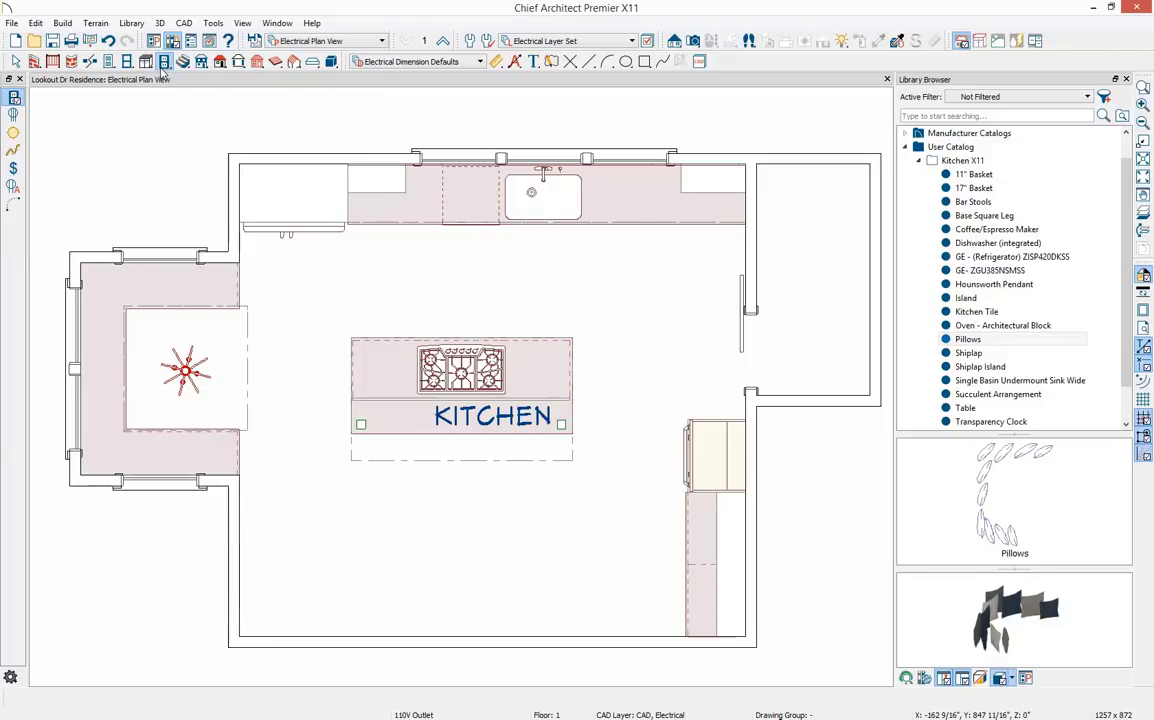
{"action": "left_click", "coordinate": [16, 97]}
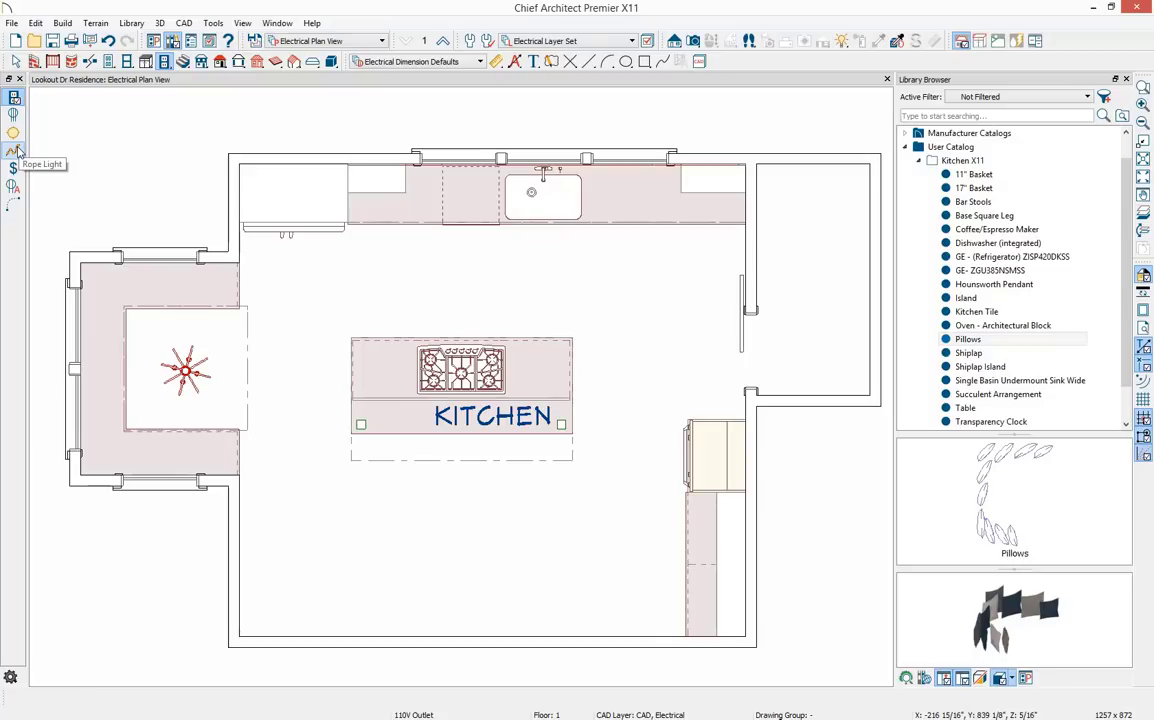
{"action": "left_click", "coordinate": [15, 205]}
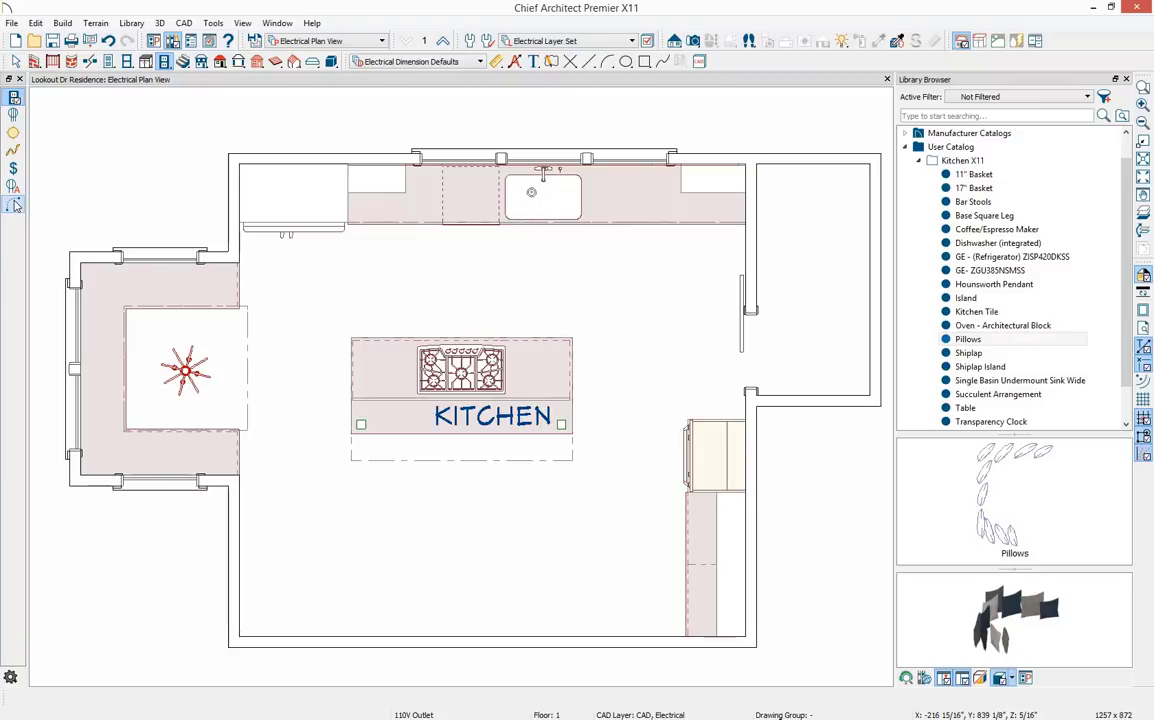
{"action": "left_click", "coordinate": [13, 150]}
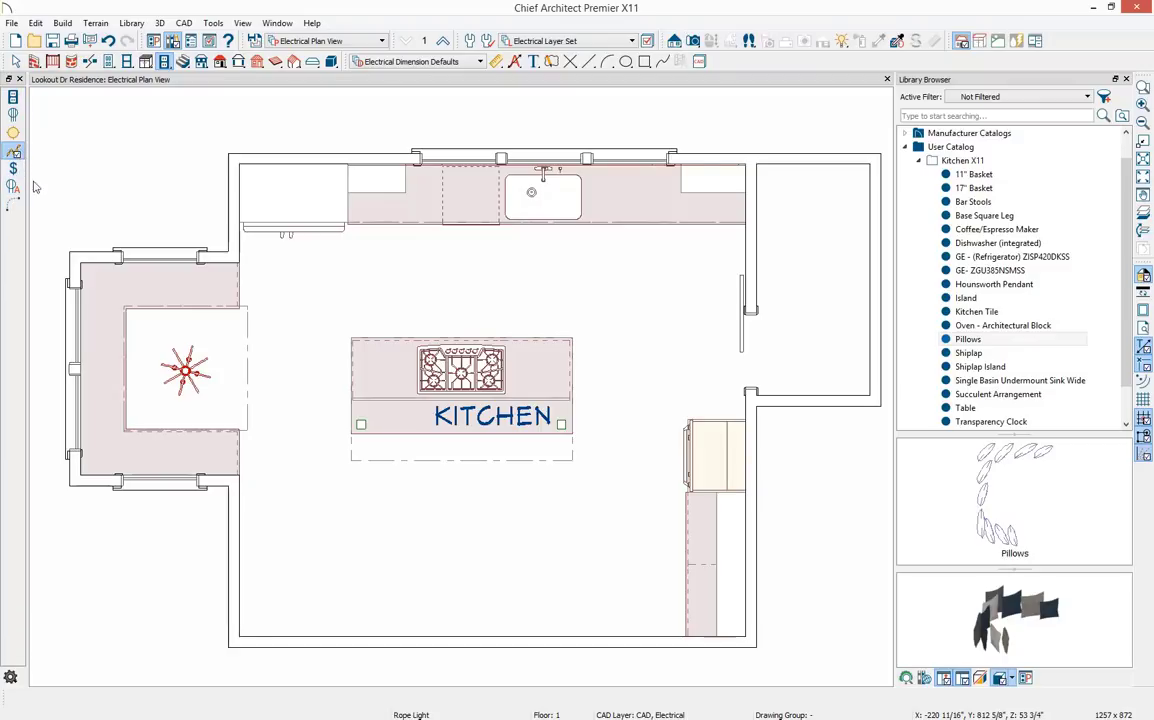
{"action": "left_click_drag", "start_coordinate": [731, 568], "coordinate": [734, 507]}
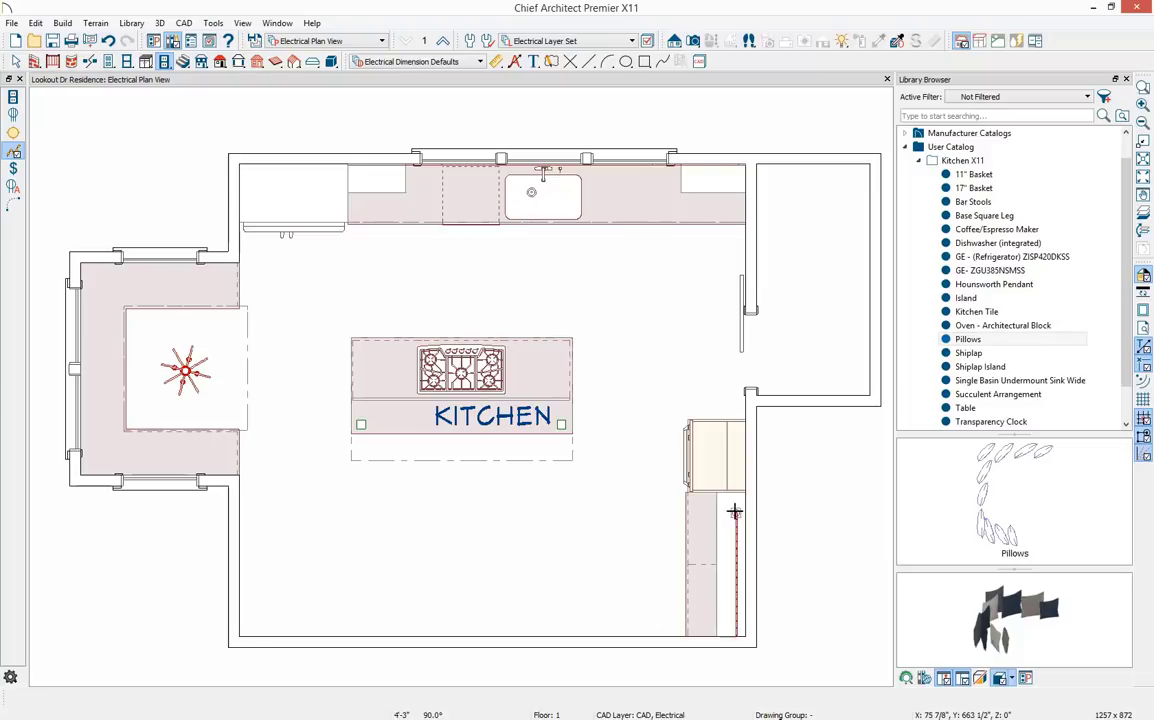
{"action": "left_click", "coordinate": [735, 572]}
{"action": "left_click_drag", "start_coordinate": [734, 575], "coordinate": [734, 561]}
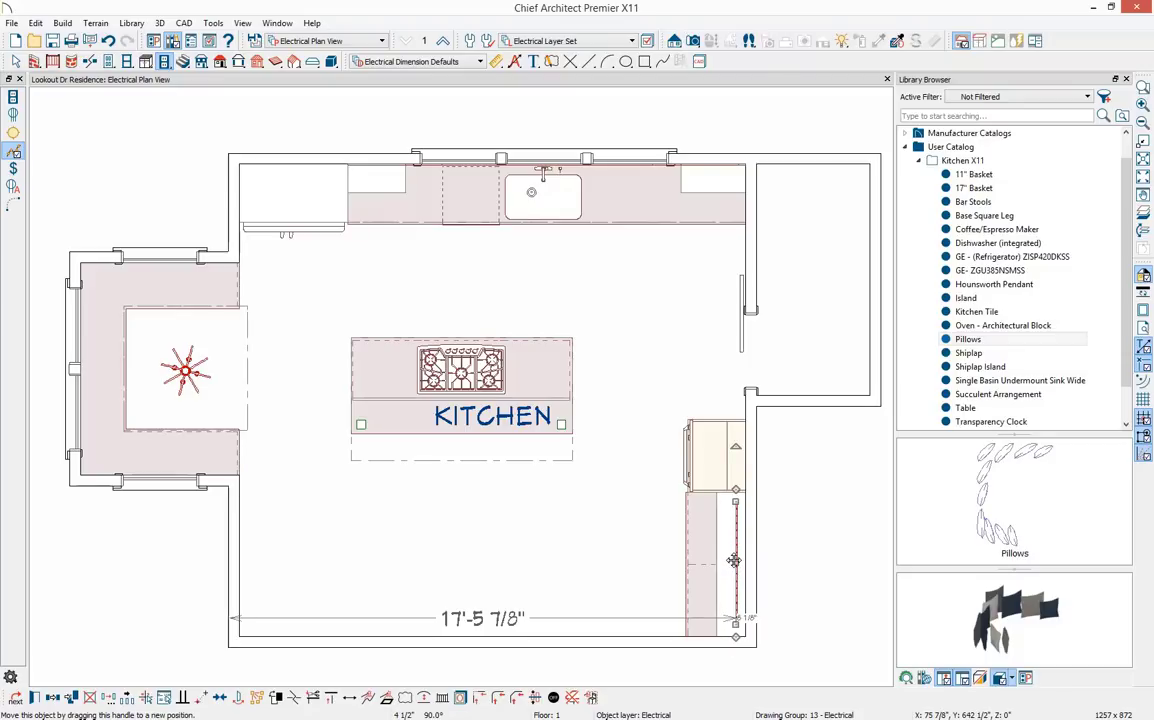
Set the rope light's height off the finished floor to 54"
{"action": "double_click", "coordinate": [734, 560]}
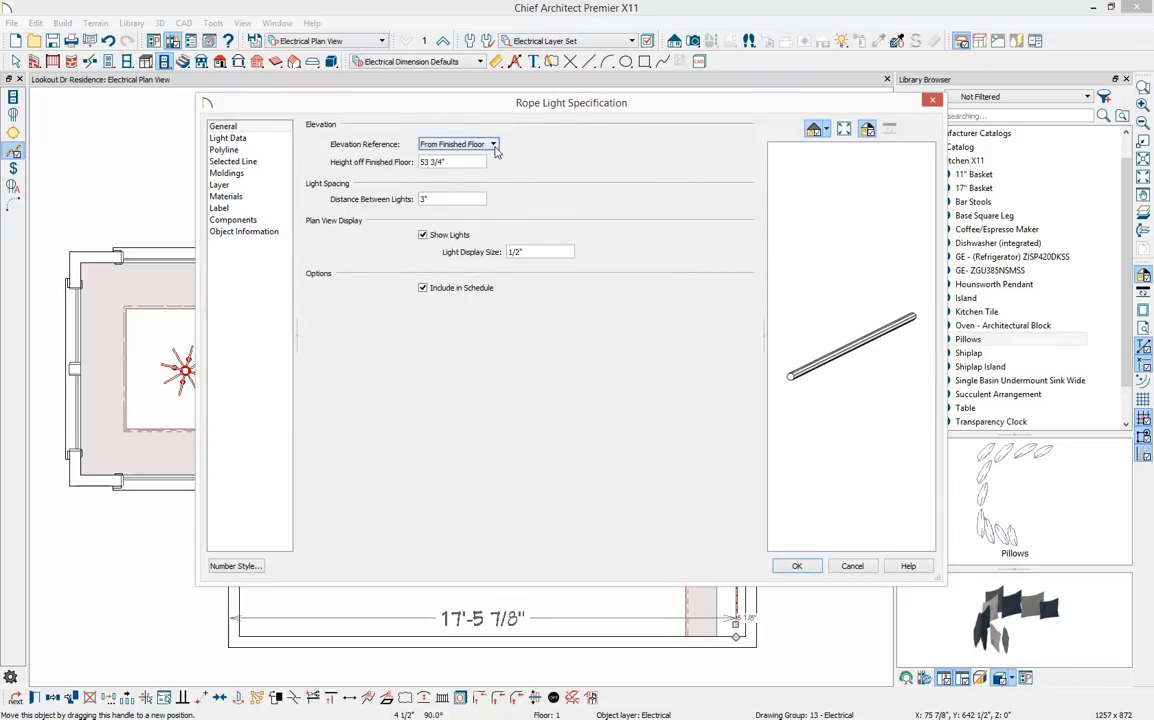
{"action": "key", "text": "Tab"}
{"action": "type", "text": "54"}
{"action": "key", "text": "Tab"}
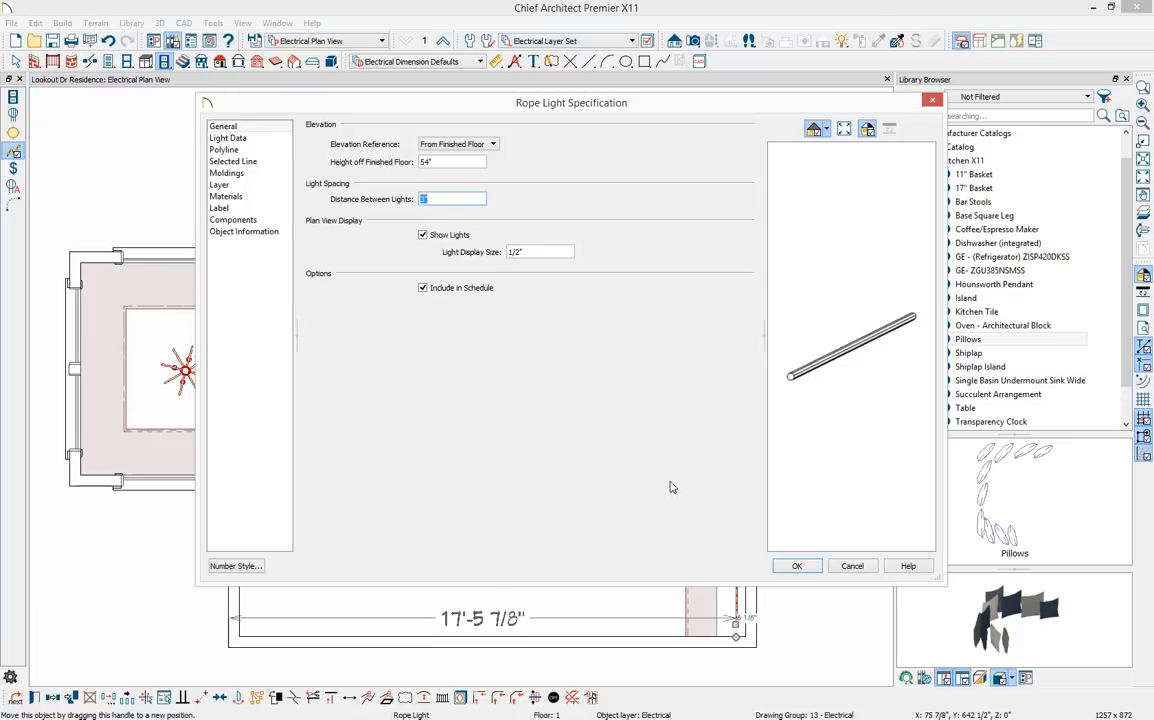
{"action": "left_click", "coordinate": [797, 567]}
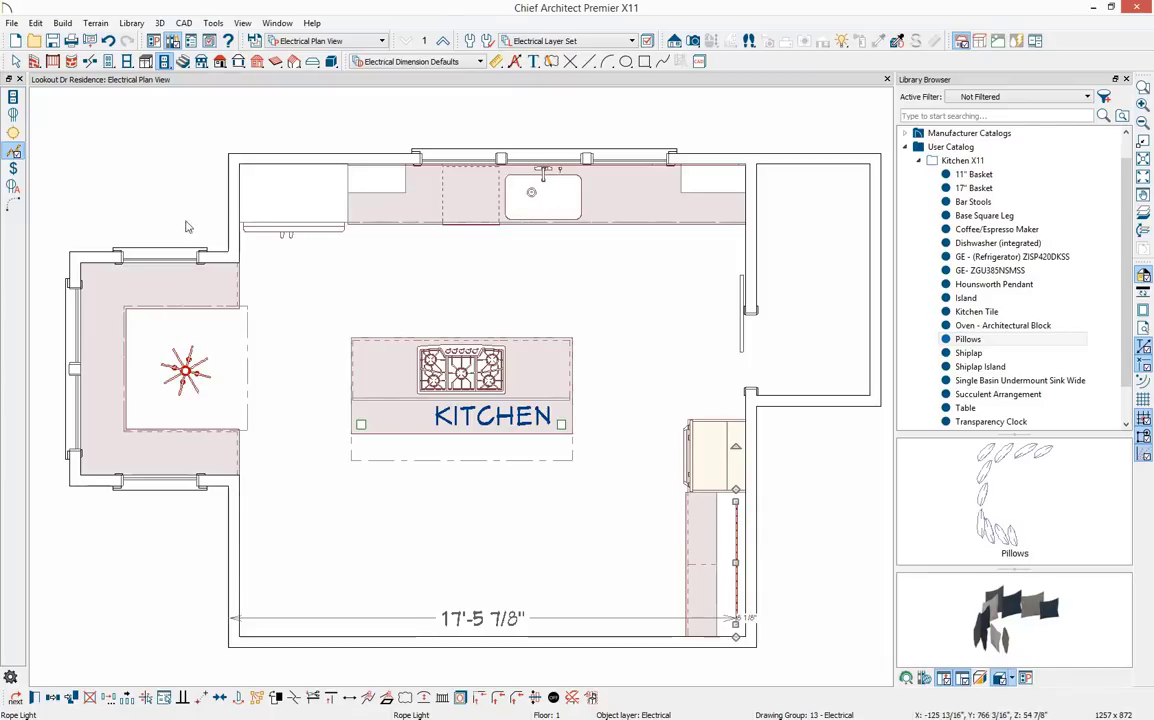
Place a ceiling light above the counter between the sink and the pantry-side wall cabinet
{"action": "left_click", "coordinate": [13, 132]}
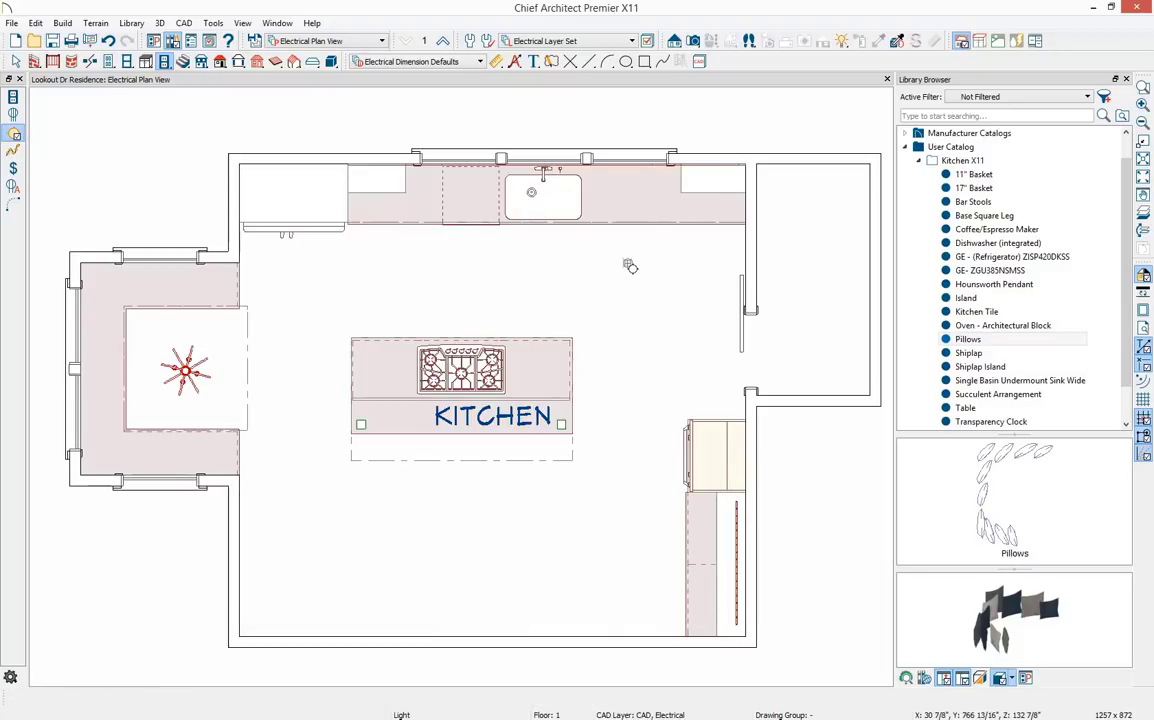
{"action": "left_click", "coordinate": [652, 197]}
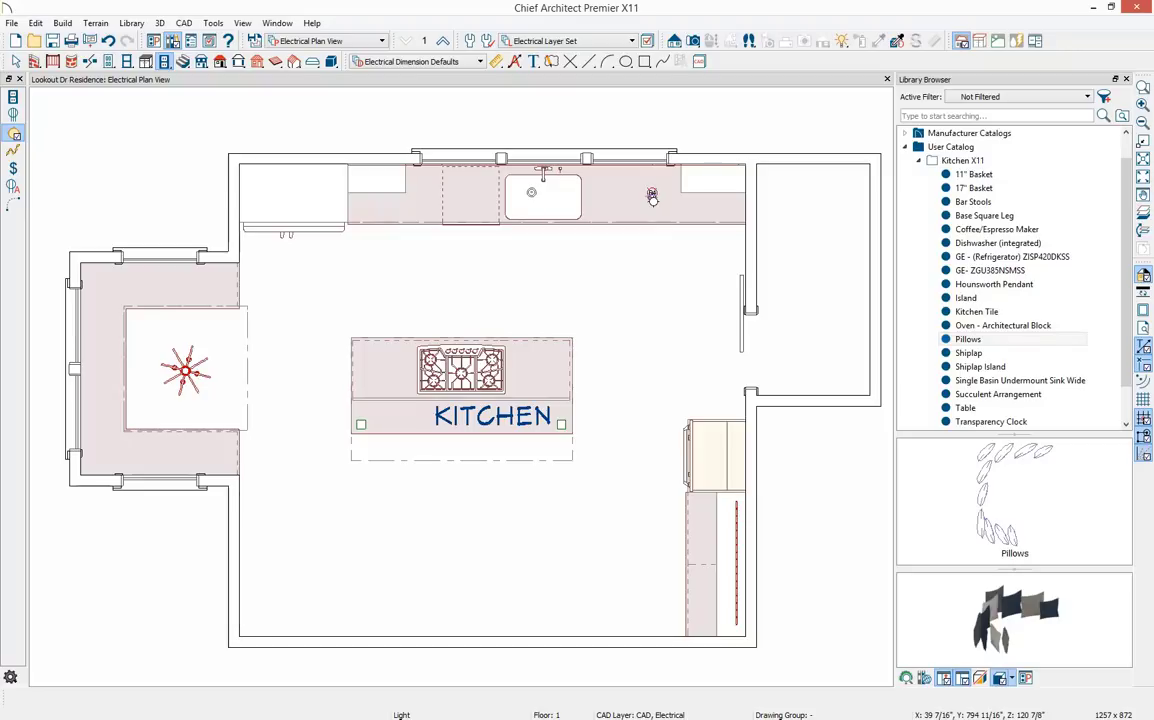
{"action": "key", "text": "space"}
{"action": "left_click", "coordinate": [652, 194]}
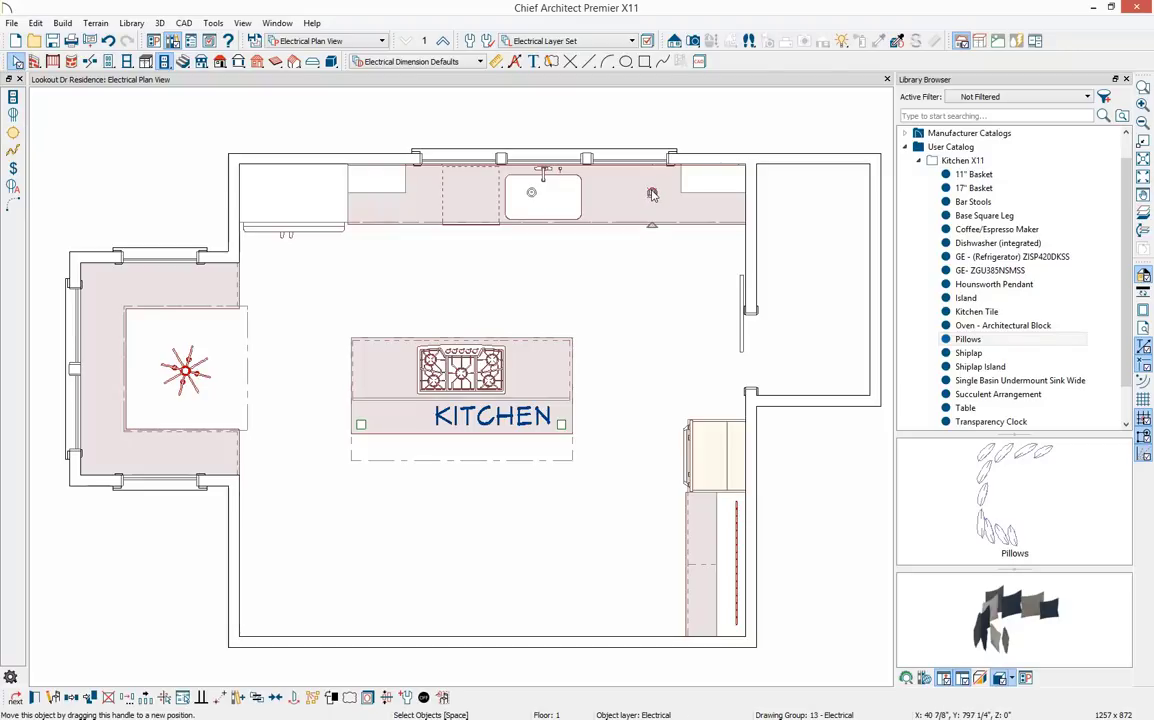
Distribute 2 copies of the counter light evenly along the sink run, ending above the dishwasher's refrigerator-side edge
{"action": "left_click", "coordinate": [138, 635]}
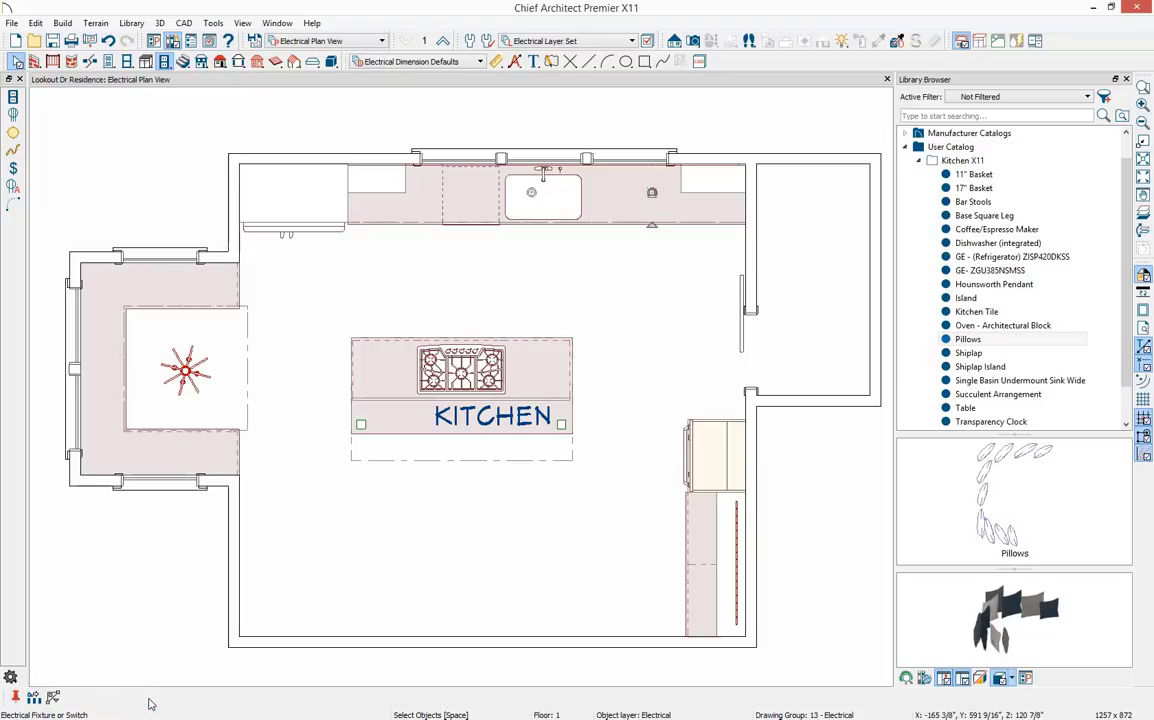
{"action": "double_click", "coordinate": [53, 696]}
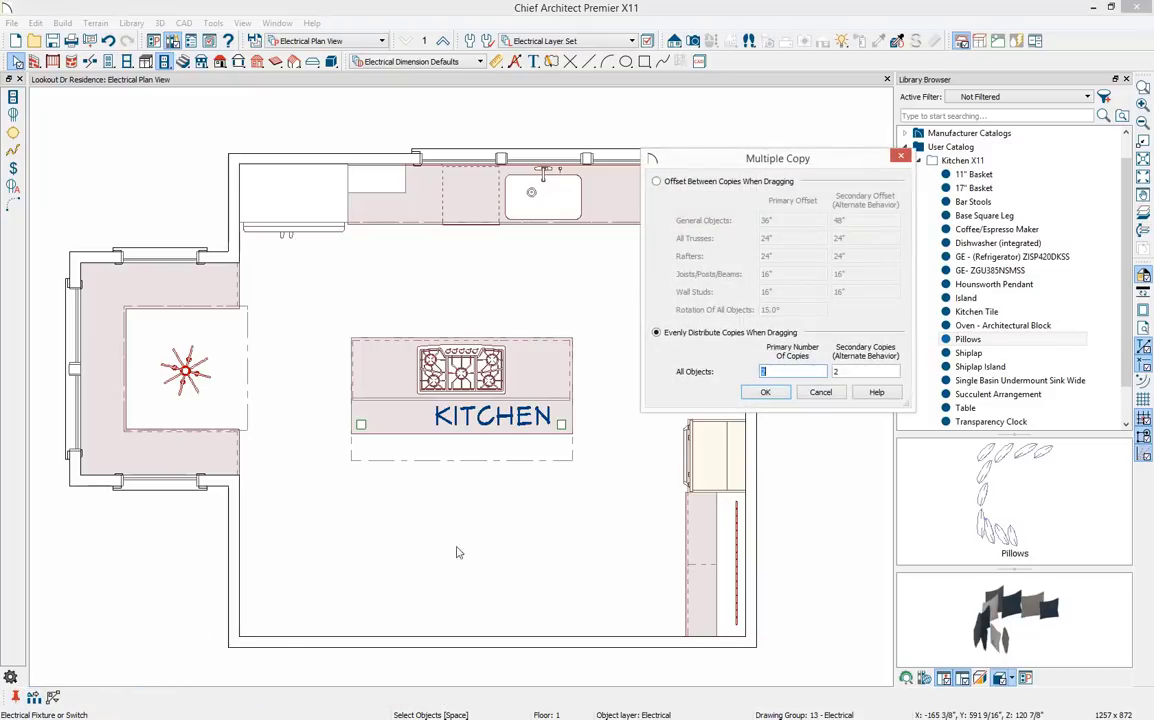
{"action": "type", "text": "2"}
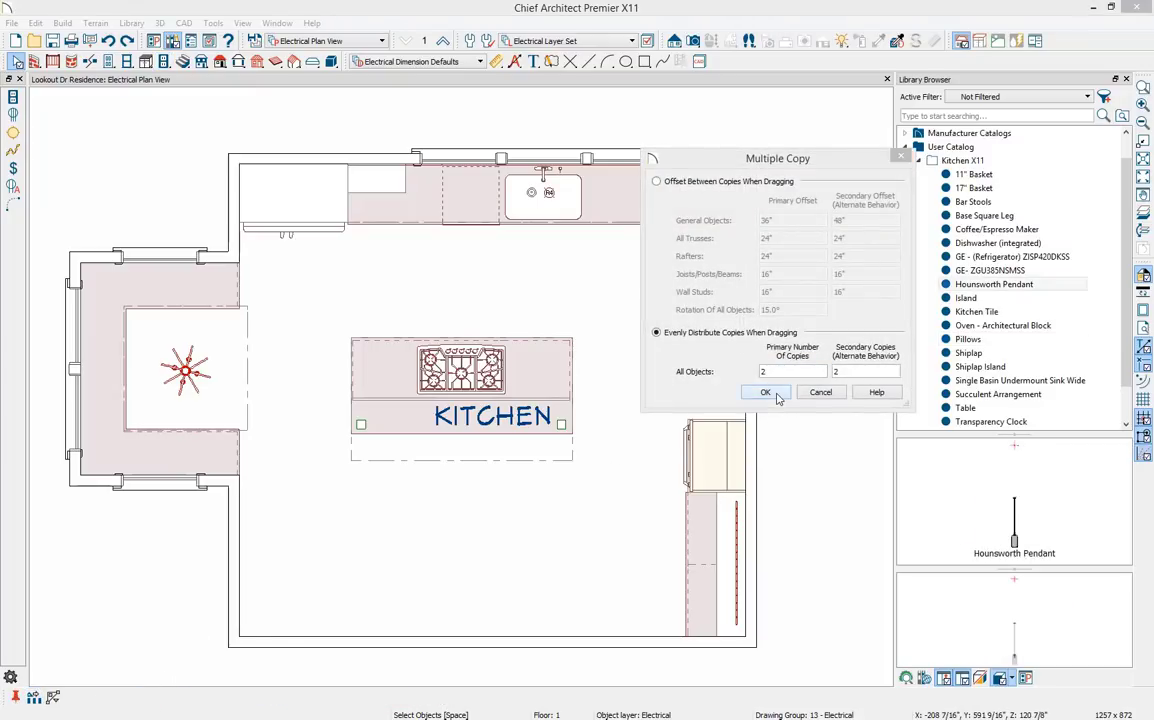
{"action": "left_click", "coordinate": [777, 398]}
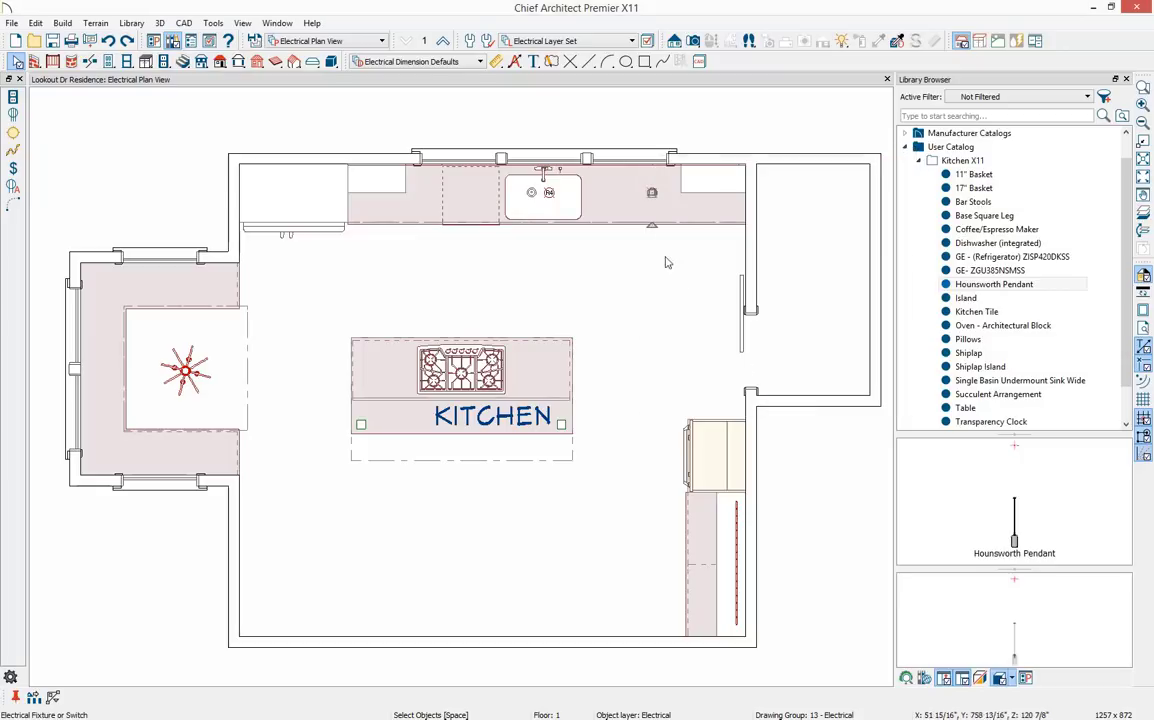
{"action": "left_click_drag", "start_coordinate": [656, 198], "coordinate": [450, 195]}
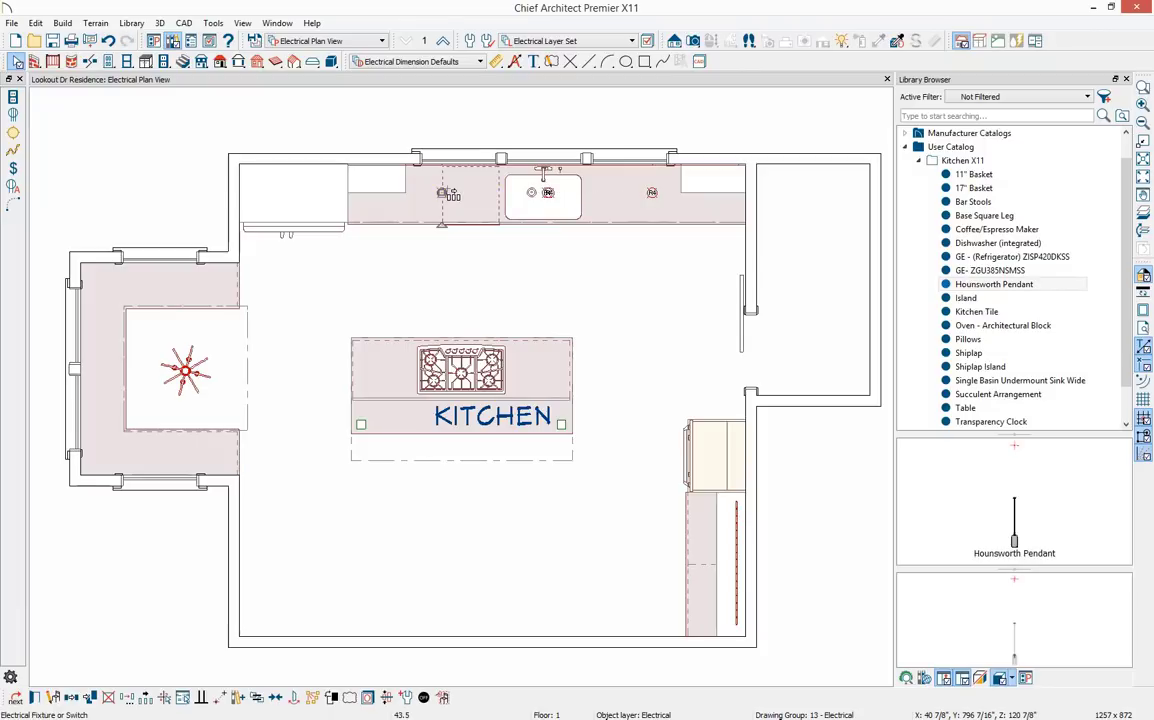
Place a ceiling light in the open floor area between the sink run, the island and the pantry door
{"action": "left_click", "coordinate": [14, 135]}
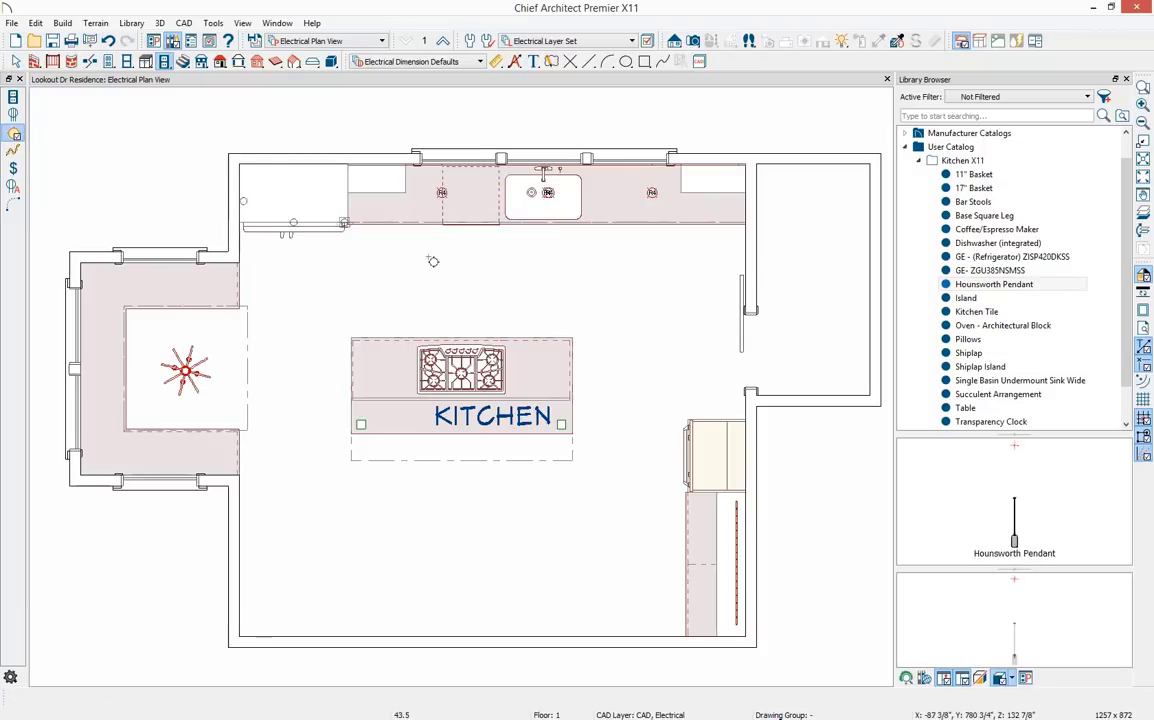
{"action": "left_click", "coordinate": [614, 279]}
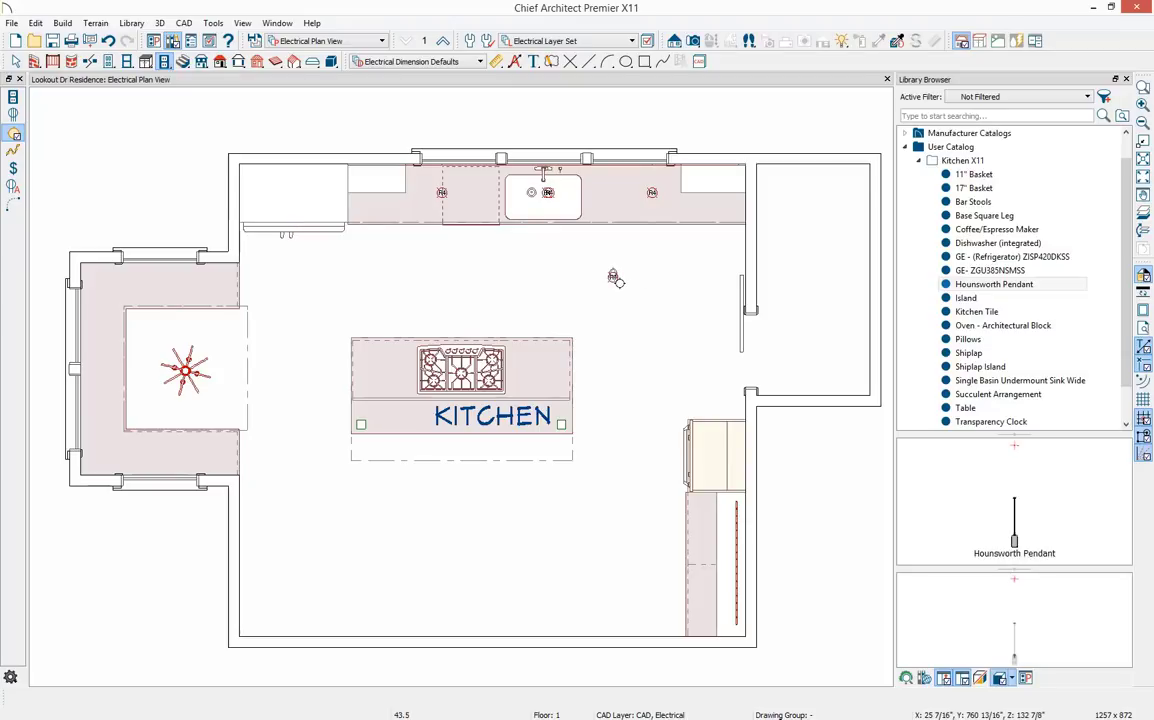
{"action": "left_click", "coordinate": [614, 279]}
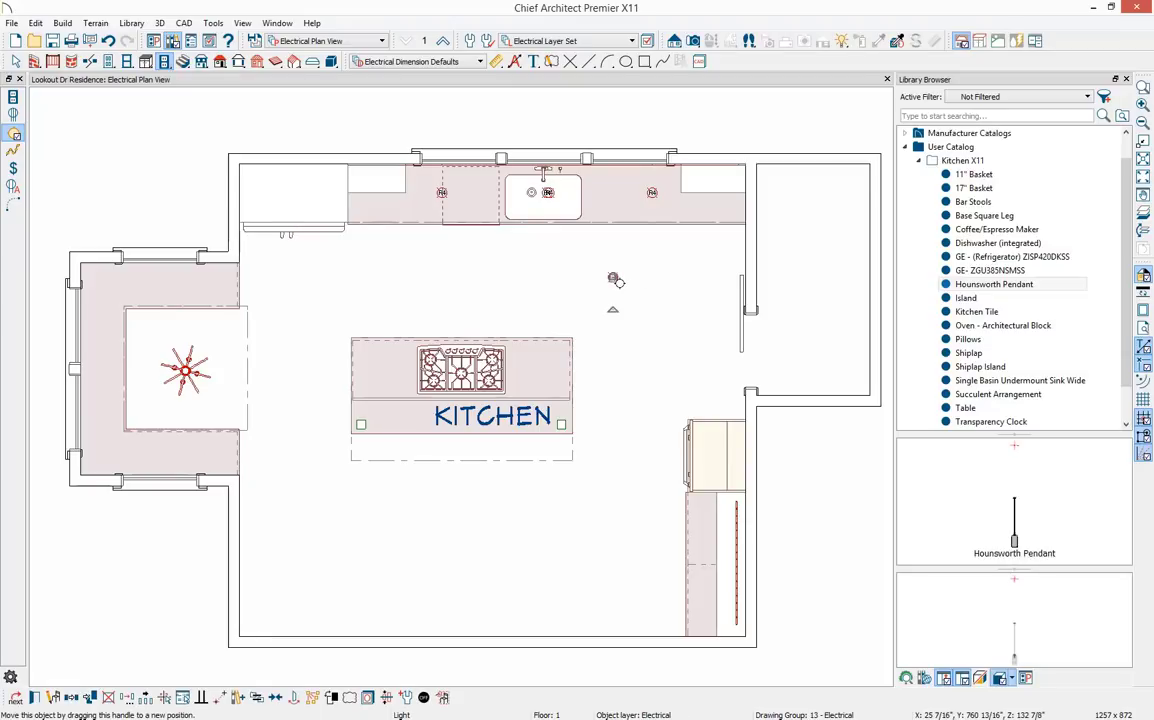
Copy the floor-area light into an evenly spaced three-by-three grid across the kitchen, using 2 primary and 2 secondary copies
{"action": "key", "text": "Escape"}
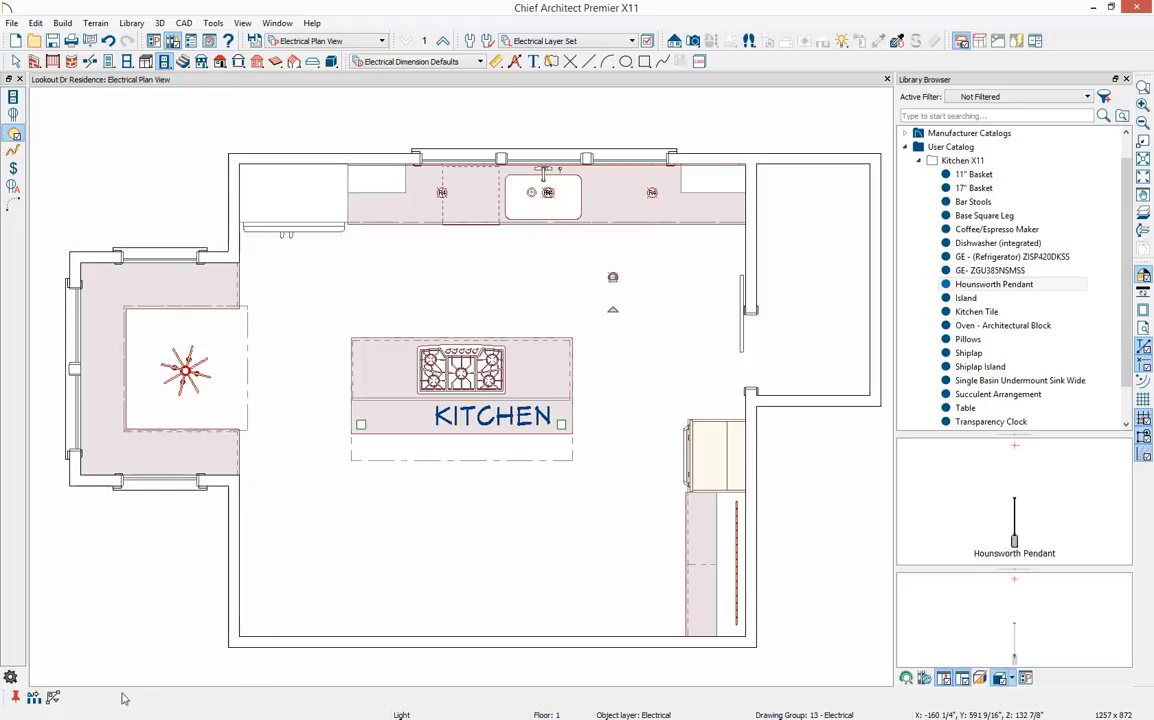
{"action": "left_click", "coordinate": [33, 697]}
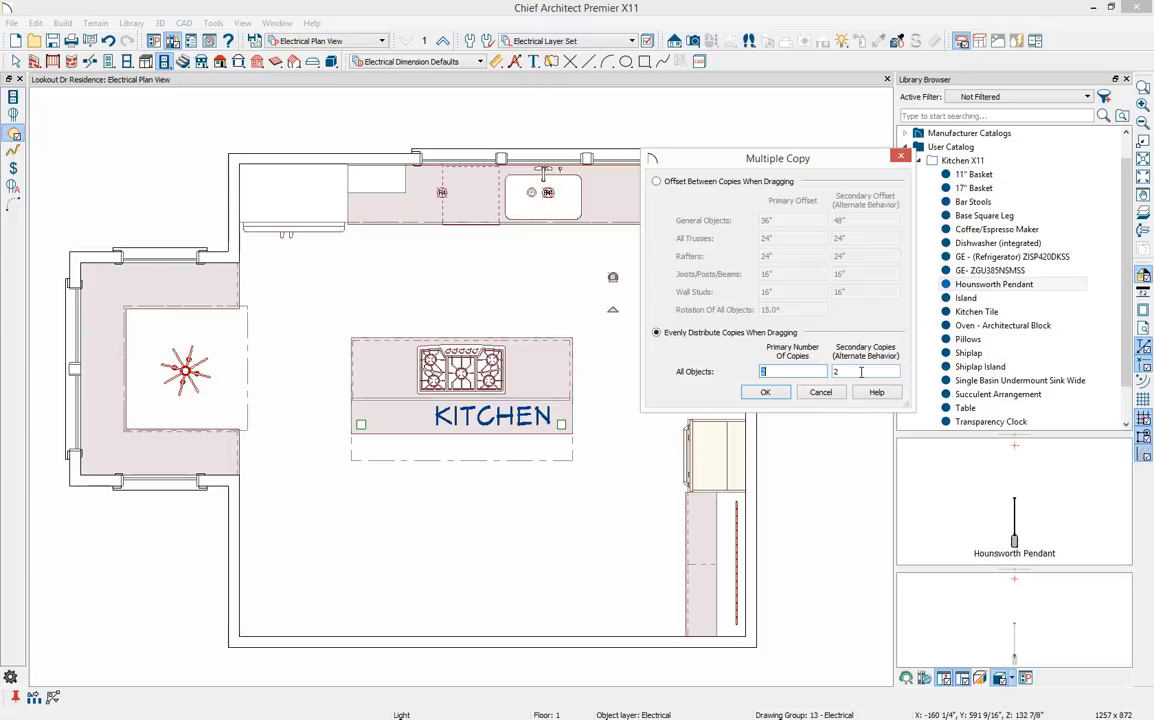
{"action": "left_click", "coordinate": [765, 392]}
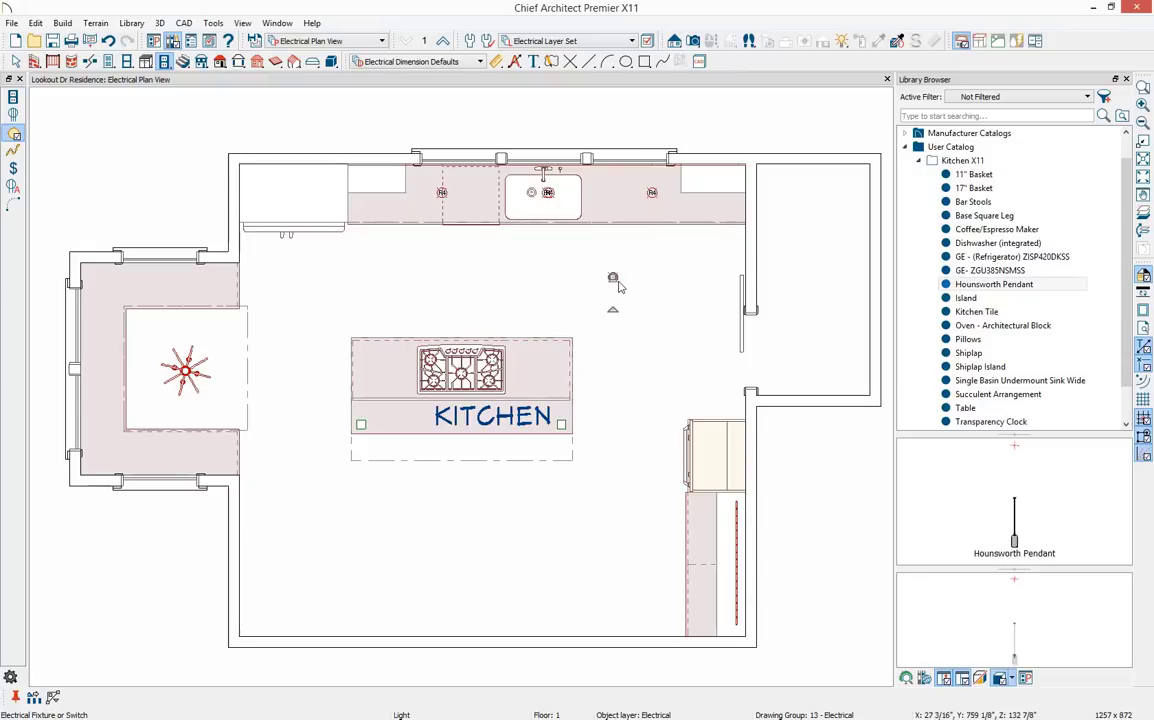
{"action": "left_click", "coordinate": [616, 283]}
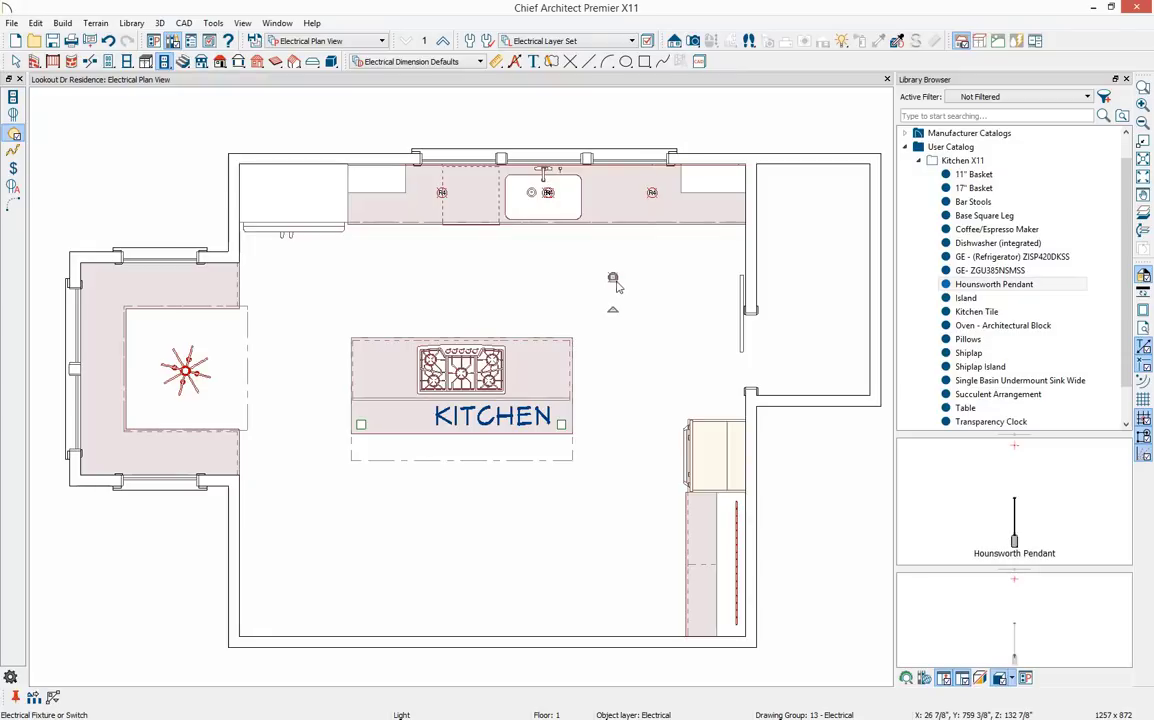
{"action": "left_click_drag", "start_coordinate": [616, 283], "coordinate": [263, 576]}
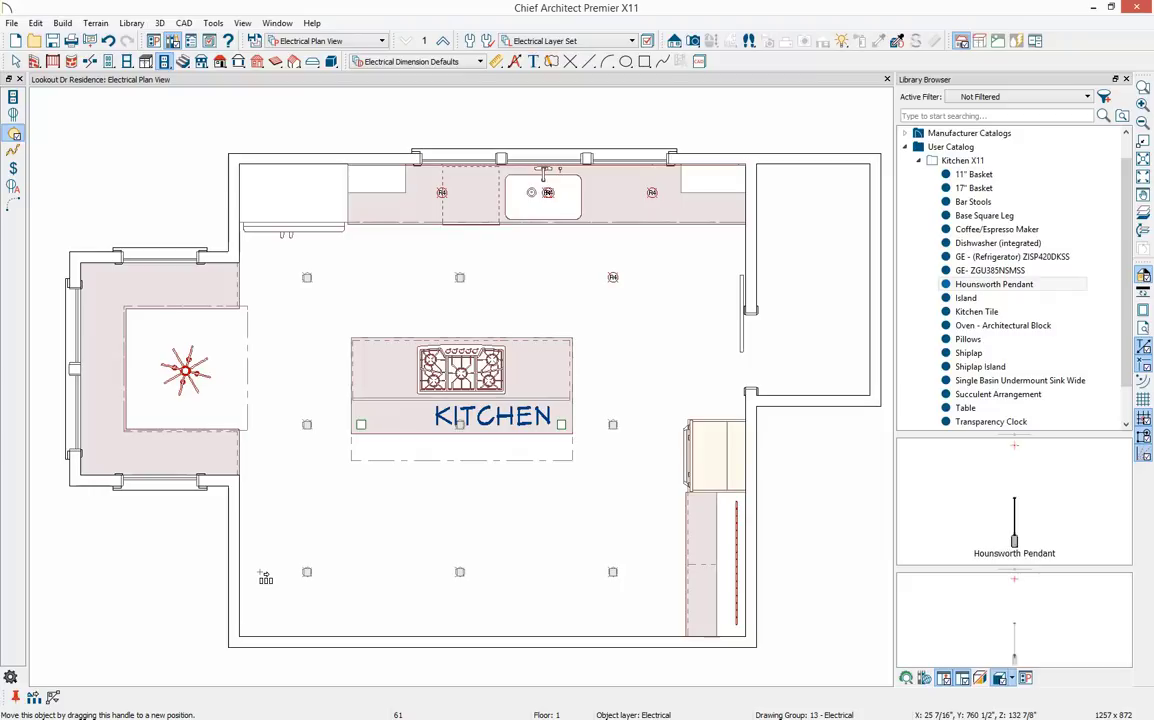
{"action": "left_click_drag", "start_coordinate": [265, 578], "coordinate": [268, 577]}
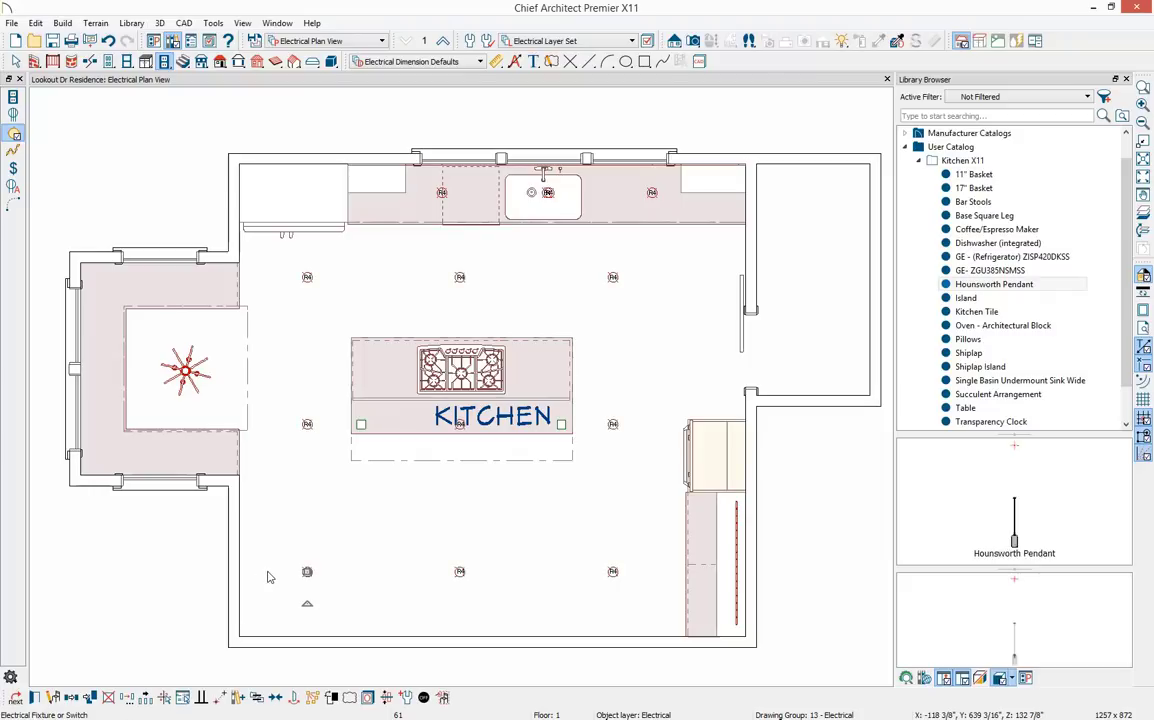
Place two Hounsworth Pendant fixtures from the Kitchen X11 catalog above the island, one toward each end
{"action": "left_click", "coordinate": [1002, 285]}
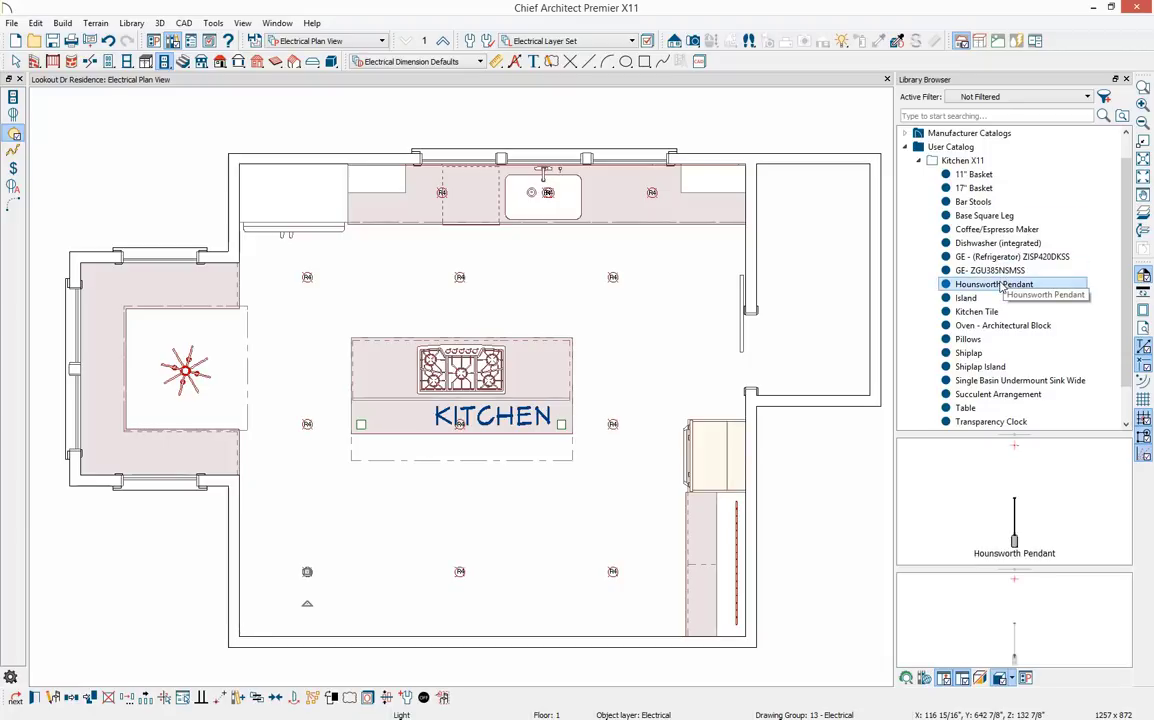
{"action": "left_click", "coordinate": [1002, 285]}
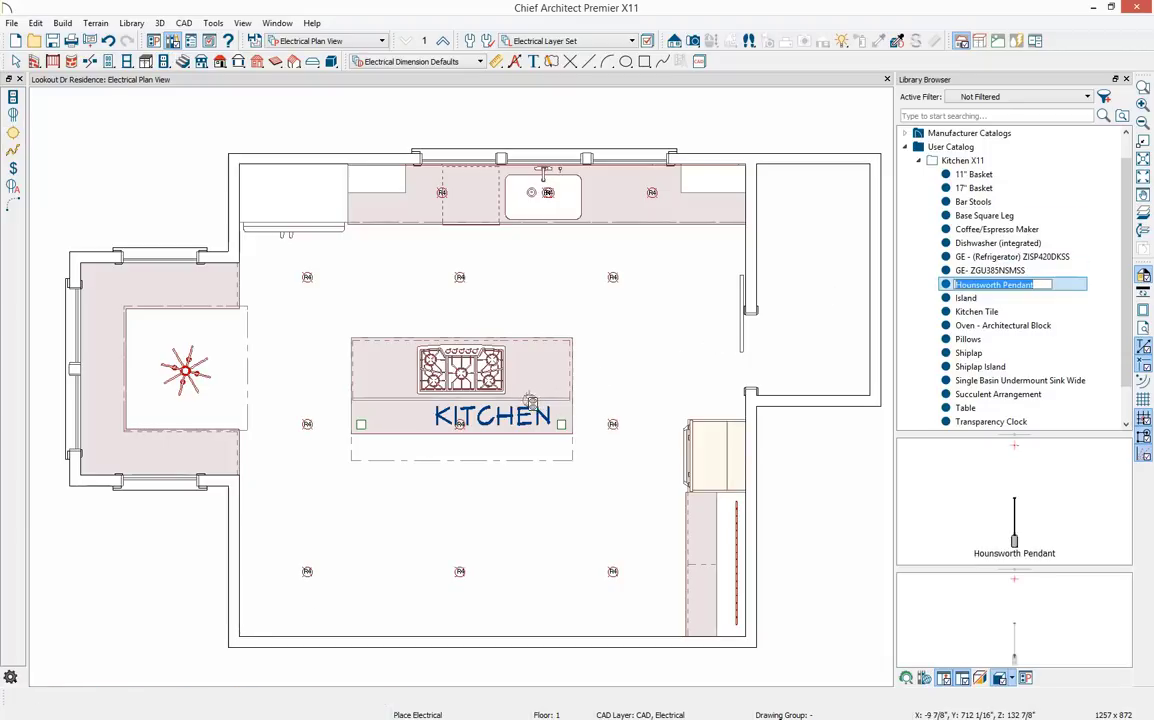
{"action": "key", "text": "Escape"}
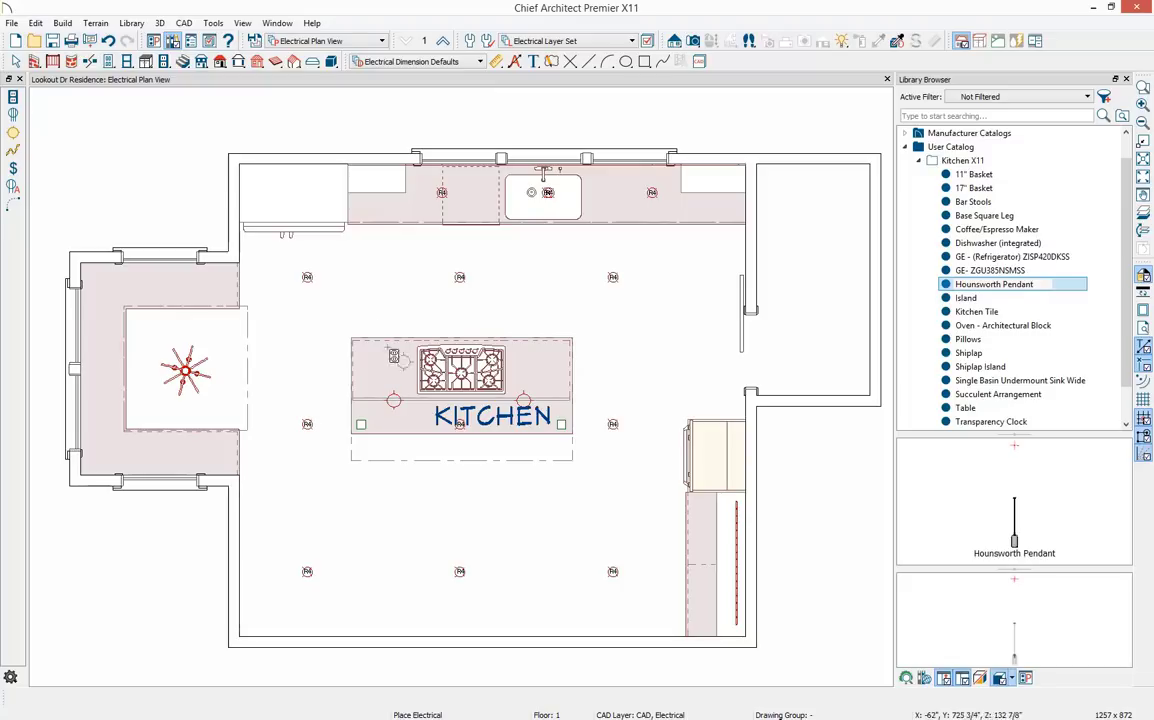
Place a switch on the wall beside the pantry door and wire both island pendants to it, bending the wire clear of the ceiling light
{"action": "left_click", "coordinate": [13, 168]}
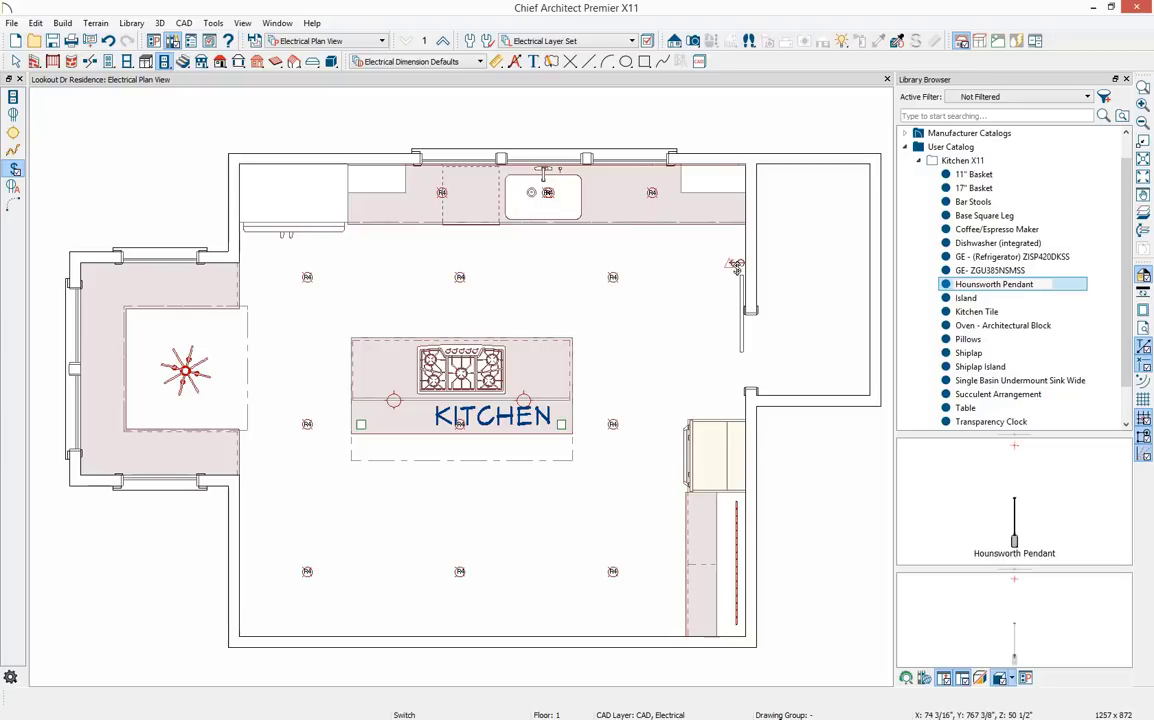
{"action": "left_click", "coordinate": [735, 265]}
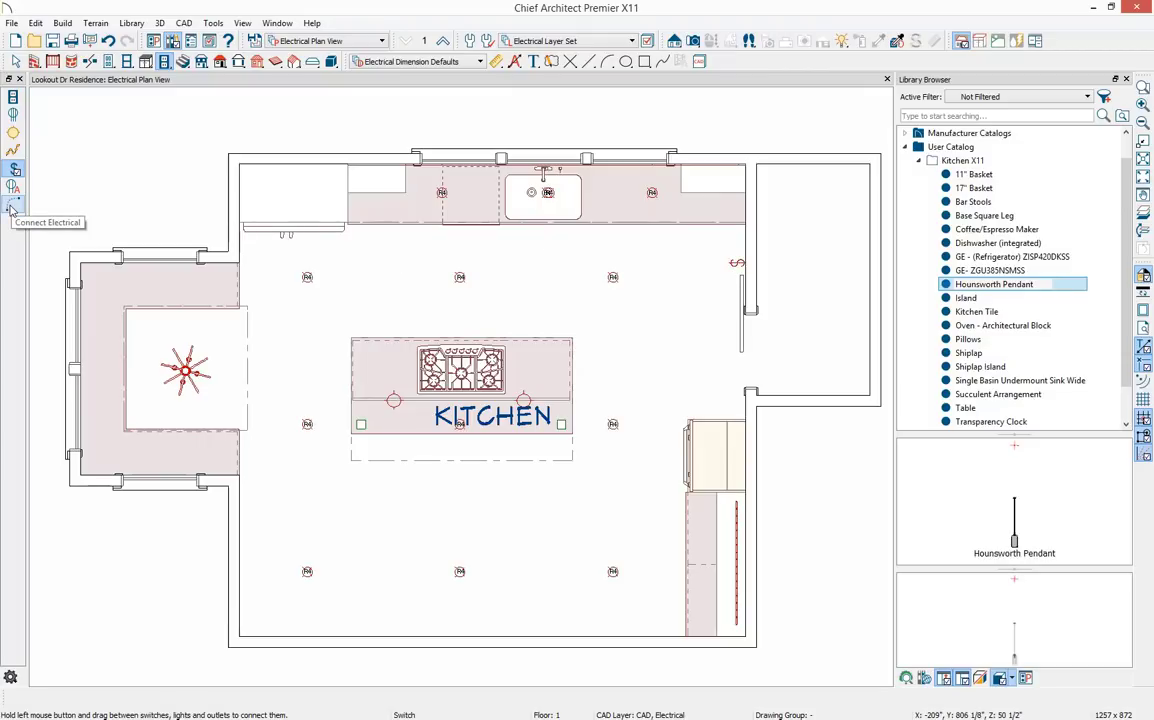
{"action": "left_click", "coordinate": [12, 206]}
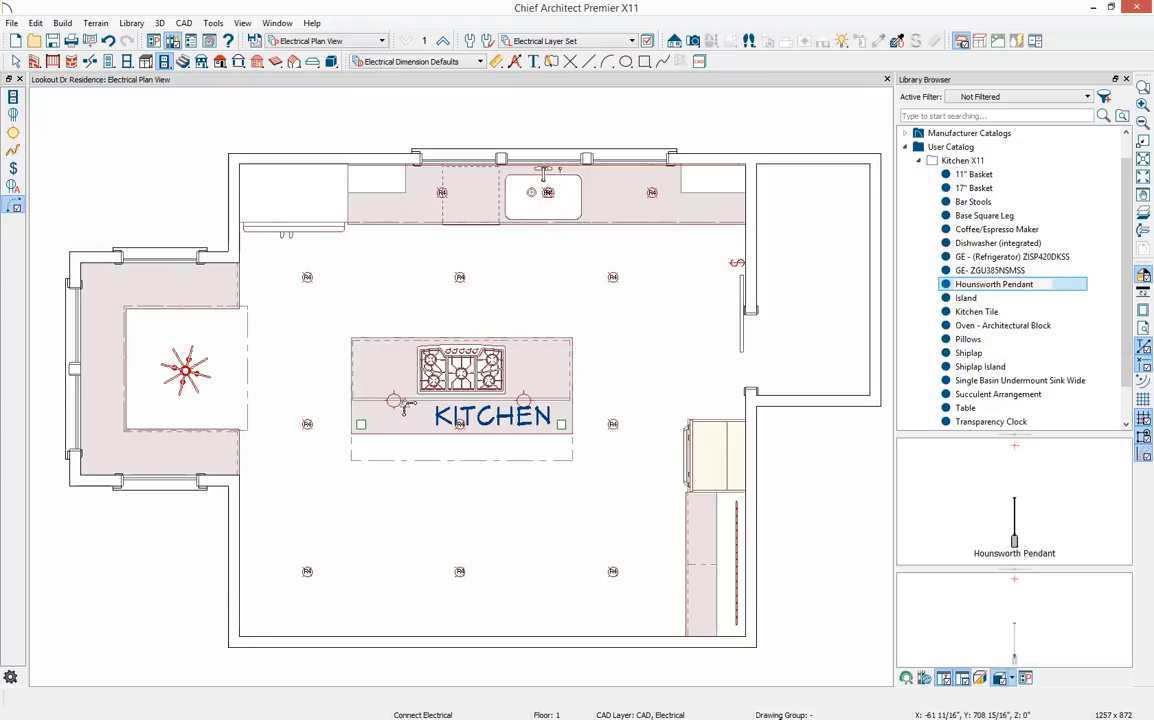
{"action": "left_click_drag", "start_coordinate": [396, 401], "coordinate": [742, 263]}
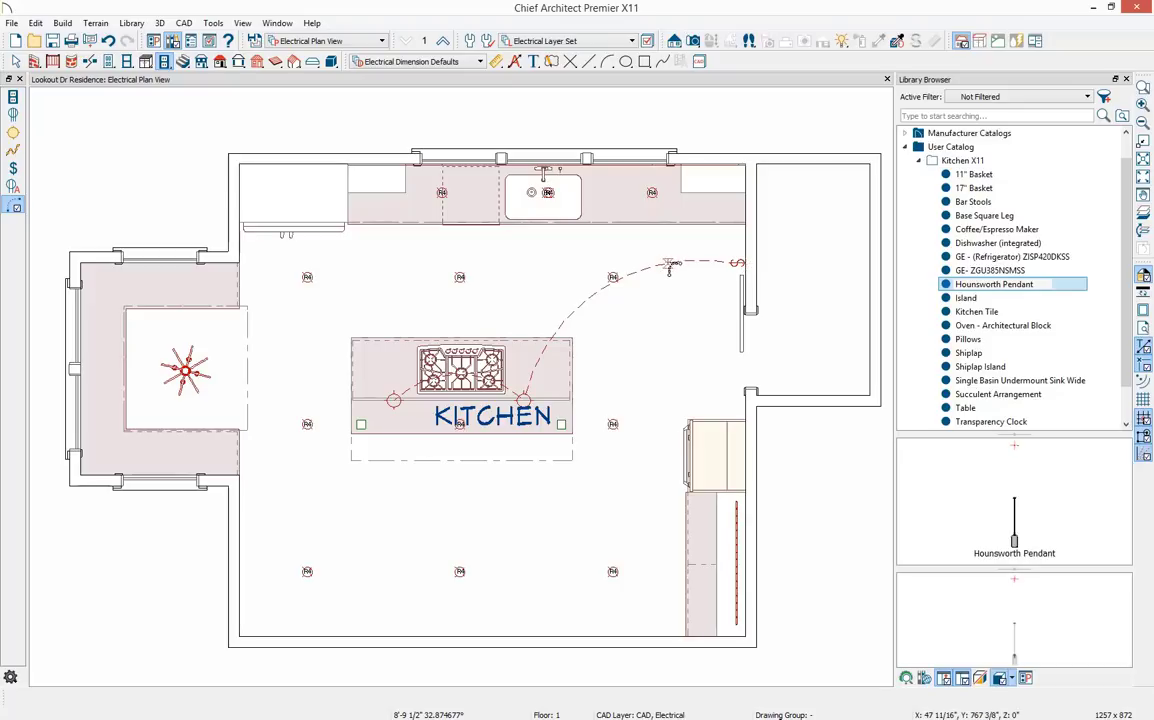
{"action": "left_click", "coordinate": [608, 282]}
{"action": "left_click_drag", "start_coordinate": [610, 289], "coordinate": [620, 343]}
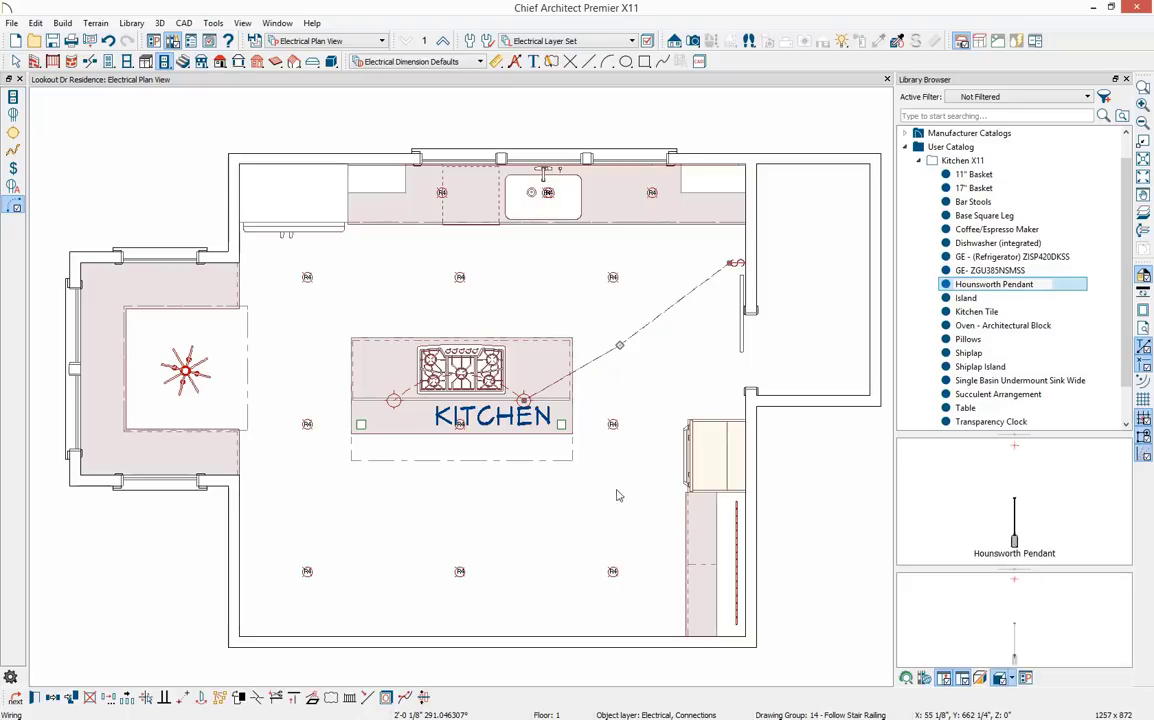
Automatically place outlets throughout the kitchen and slide the GFCI outlet behind the refrigerator about 23" along the wall toward the window
{"action": "left_click", "coordinate": [13, 187]}
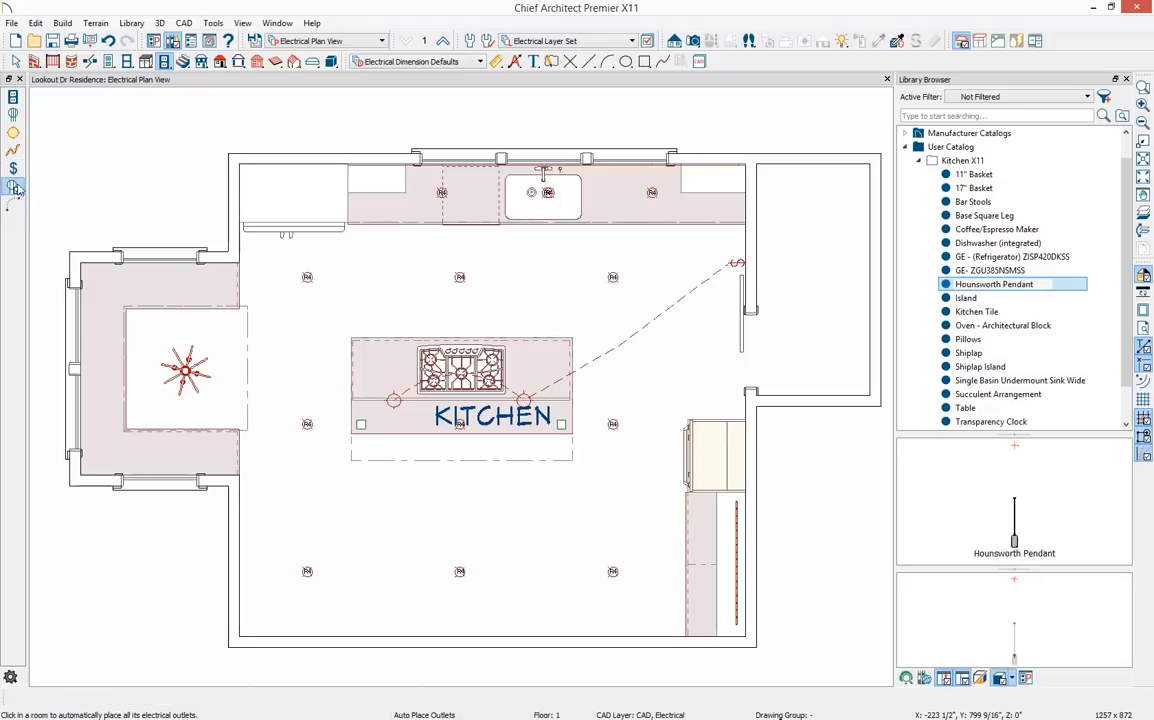
{"action": "left_click", "coordinate": [415, 279]}
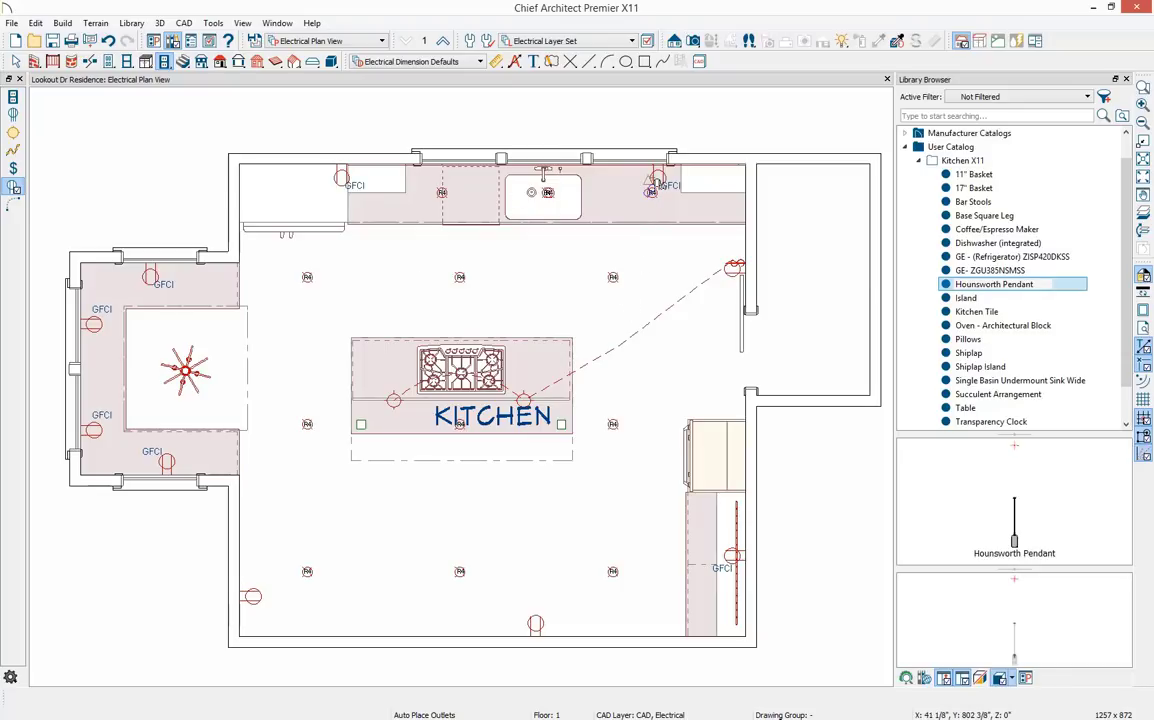
{"action": "key", "text": "space"}
{"action": "left_click", "coordinate": [341, 179]}
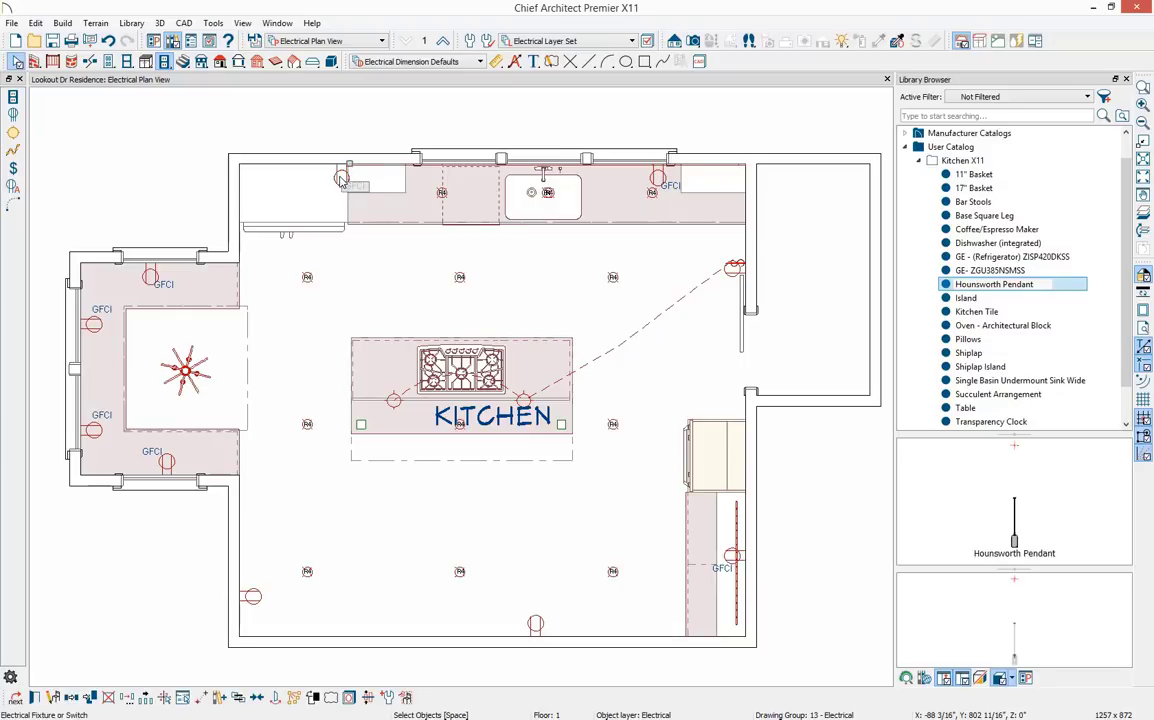
{"action": "left_click_drag", "start_coordinate": [340, 166], "coordinate": [407, 167]}
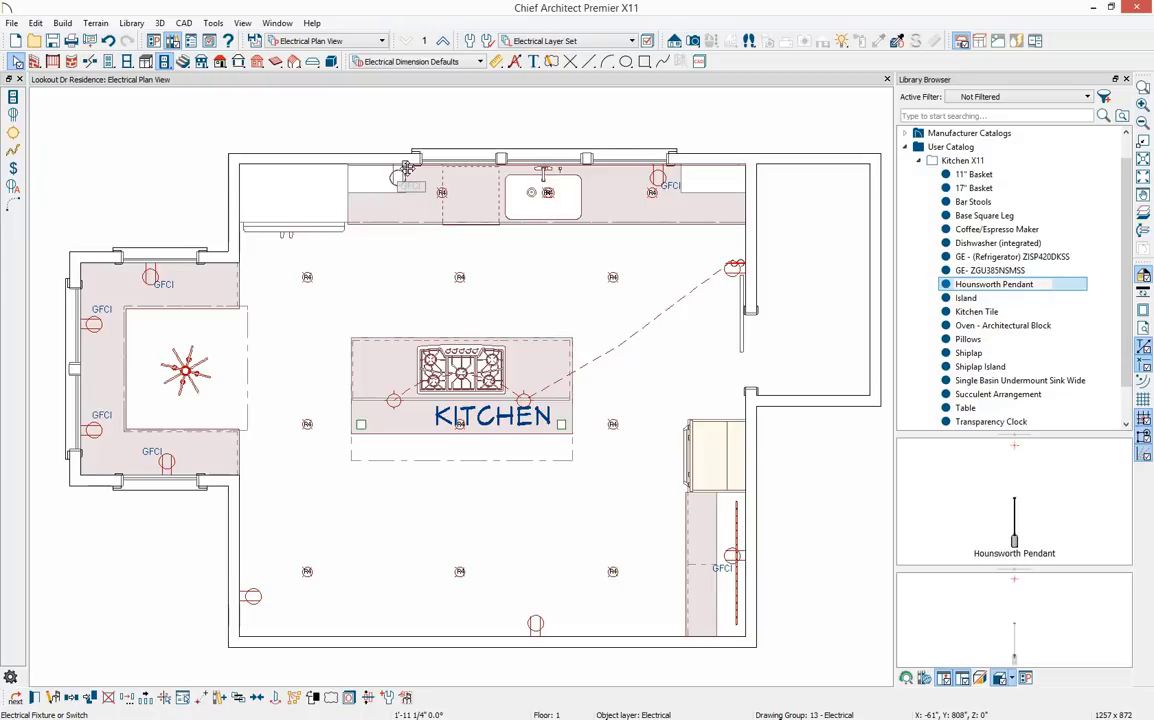
Create a full camera view across the island toward the sink wall and shift the outlet at the window casing onto the adjacent backsplash tile
{"action": "left_click", "coordinate": [693, 41]}
{"action": "left_click_drag", "start_coordinate": [320, 600], "coordinate": [373, 532]}
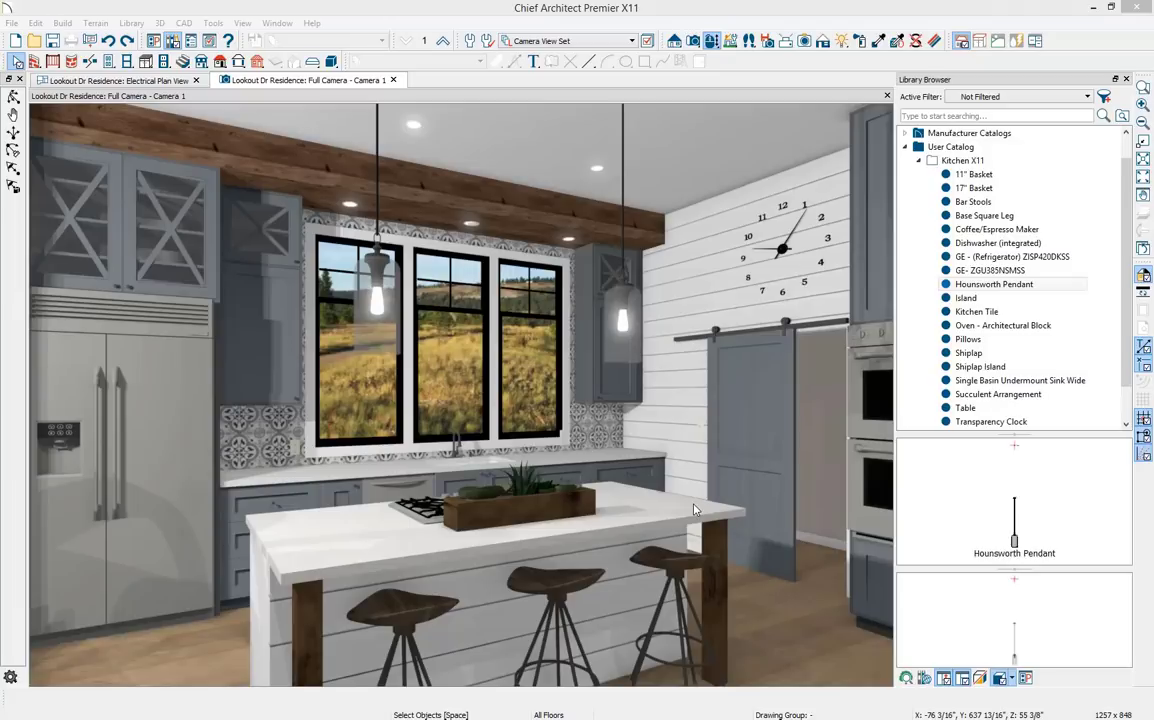
{"action": "left_click", "coordinate": [563, 440]}
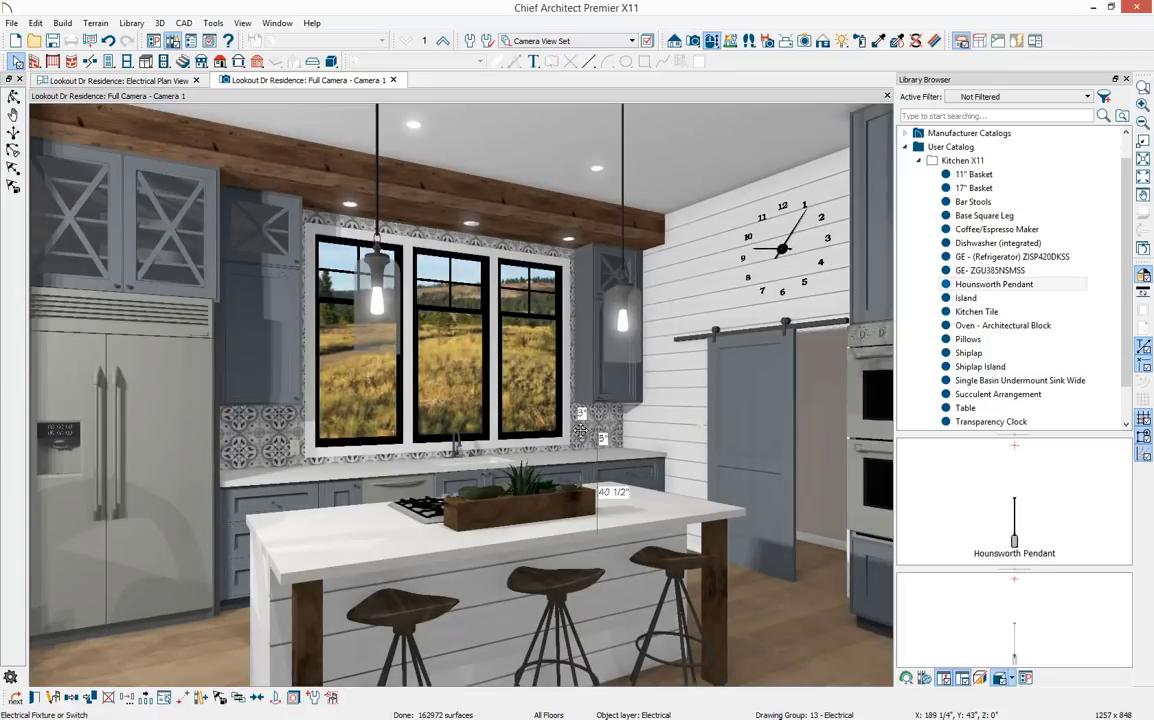
{"action": "key", "text": "Escape"}
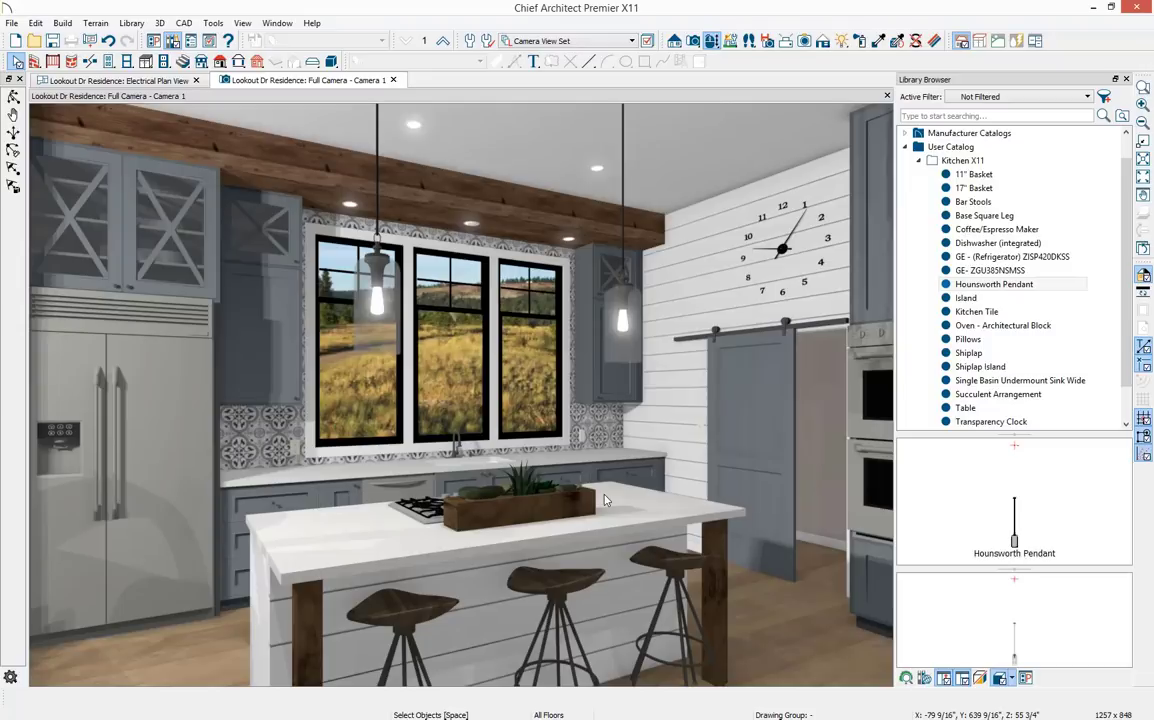
Create and open a new CAD detail named "Cabinet Schedule"
{"action": "left_click", "coordinate": [194, 25]}
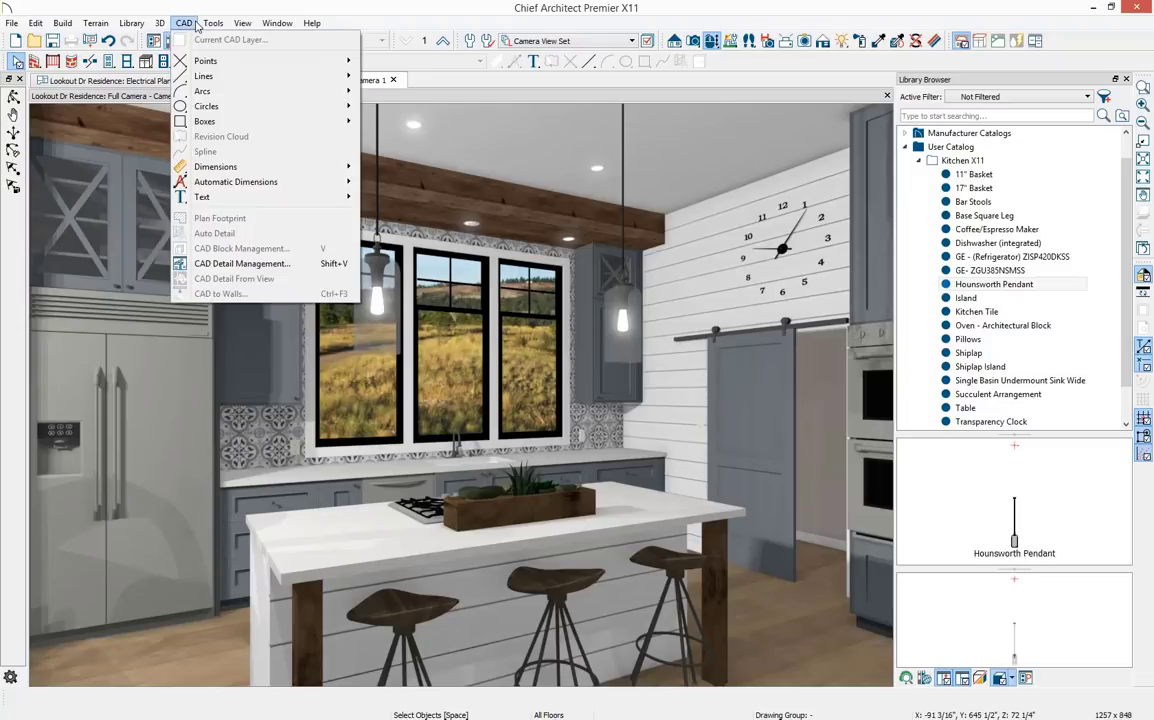
{"action": "mouse_move", "coordinate": [204, 121]}
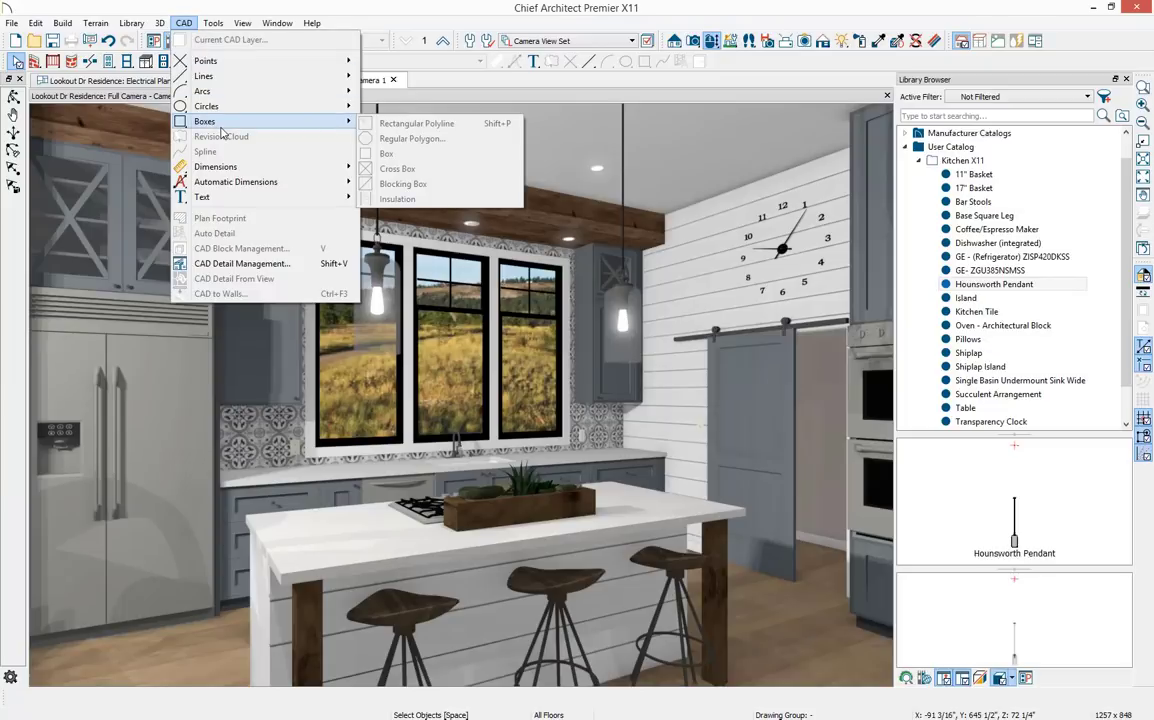
{"action": "left_click", "coordinate": [274, 263]}
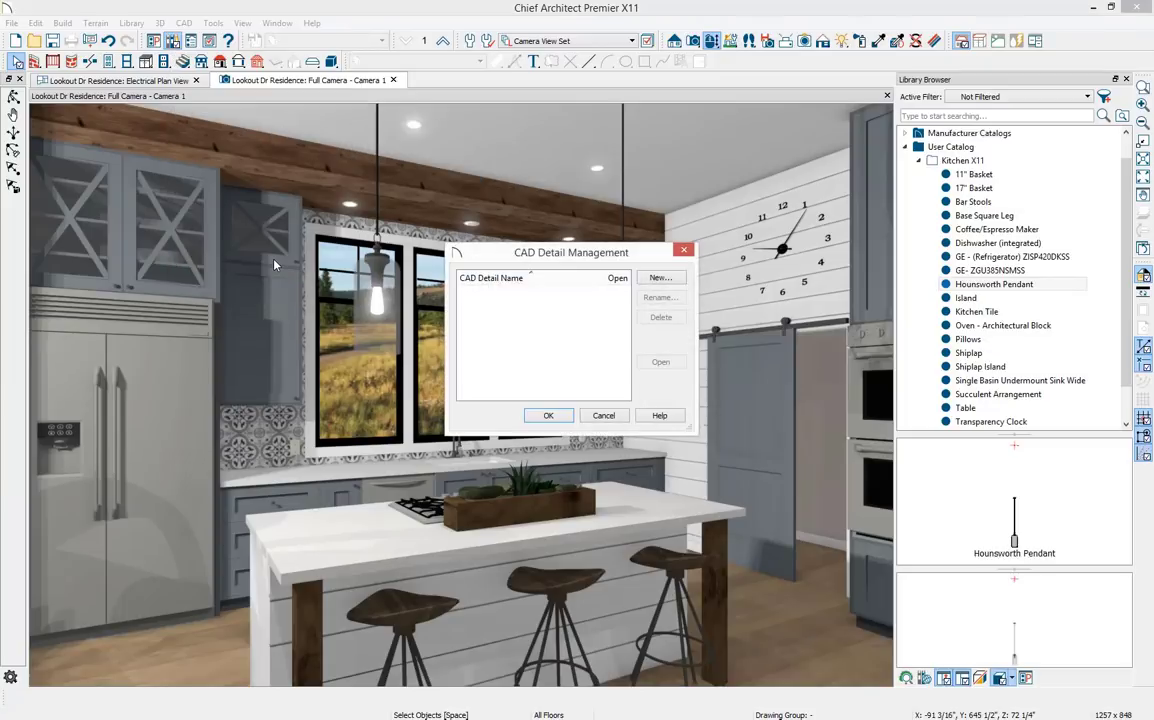
{"action": "left_click", "coordinate": [662, 278]}
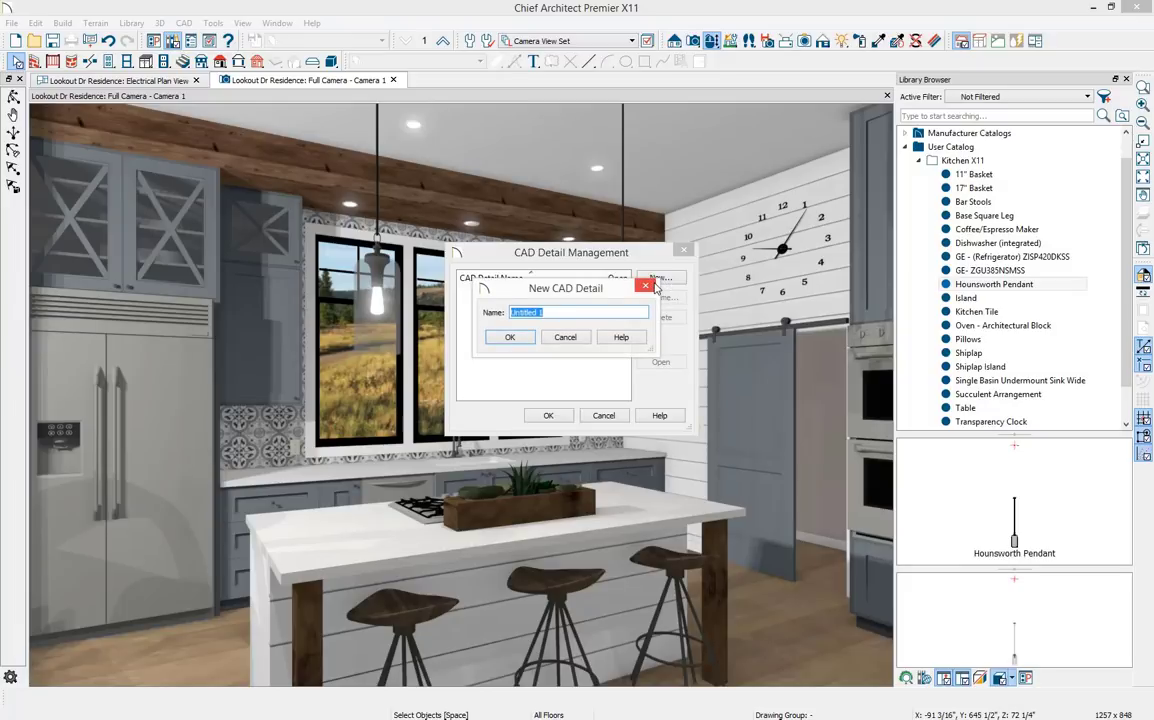
{"action": "type", "text": "Cabinet Schedule"}
{"action": "left_click", "coordinate": [527, 340]}
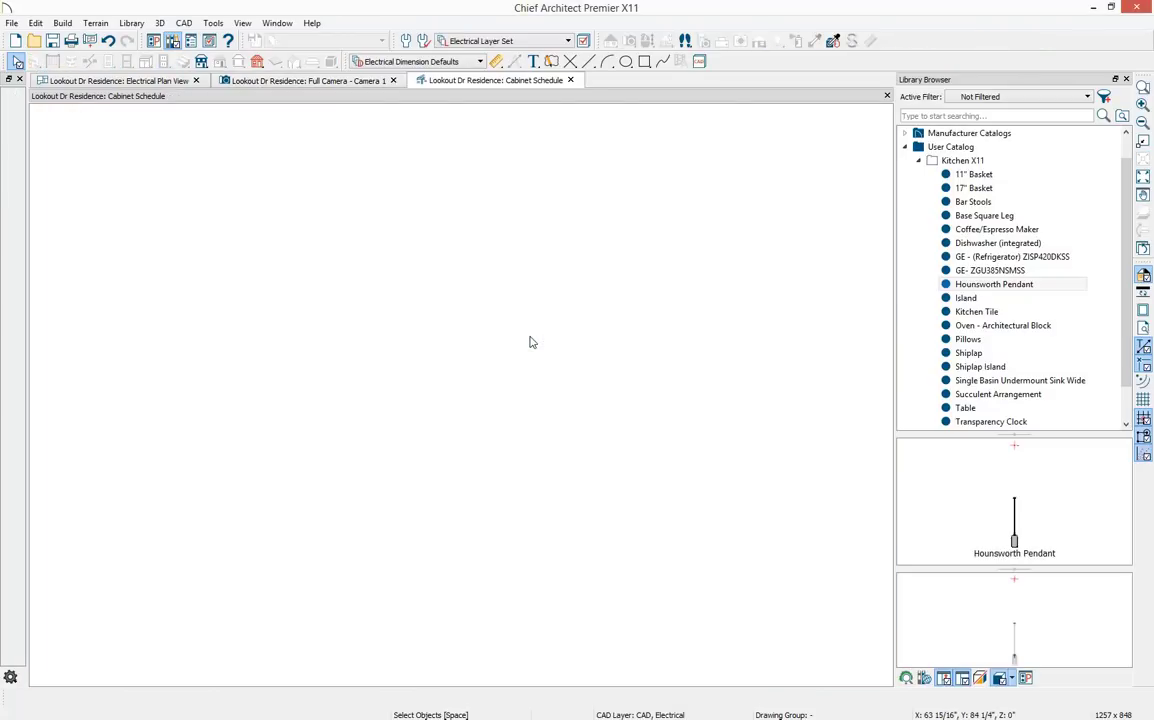
Place a cabinet schedule in the empty Cabinet Schedule CAD detail
{"action": "left_click", "coordinate": [204, 23]}
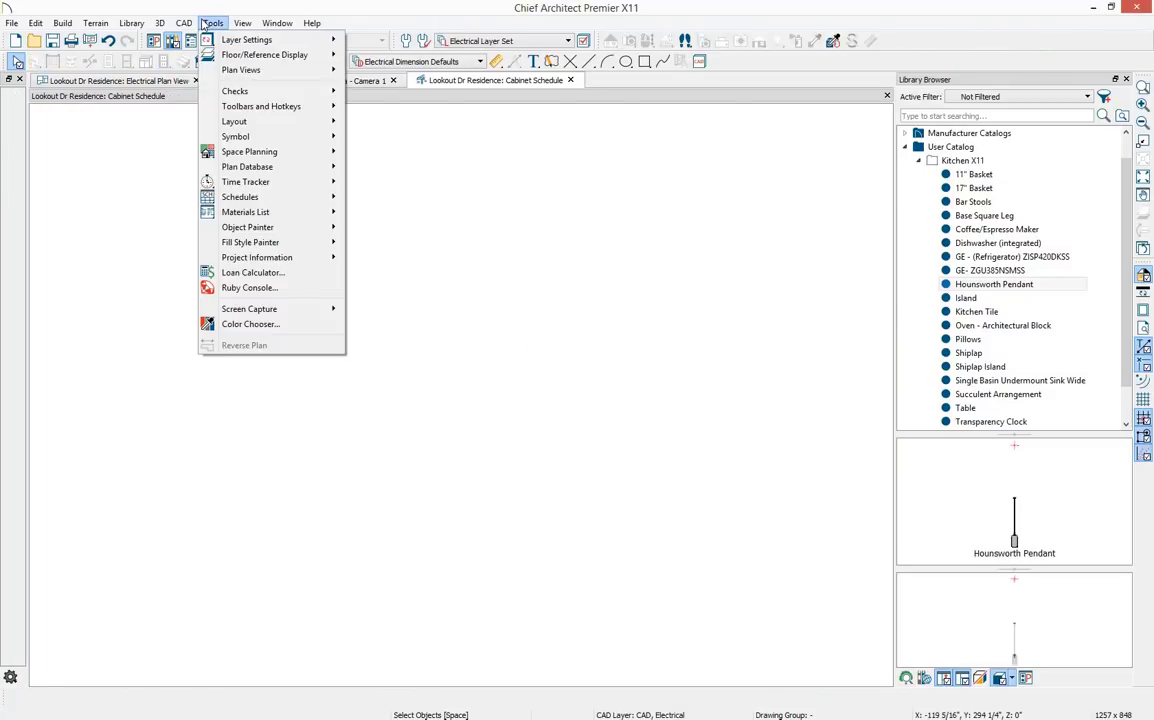
{"action": "mouse_move", "coordinate": [305, 198]}
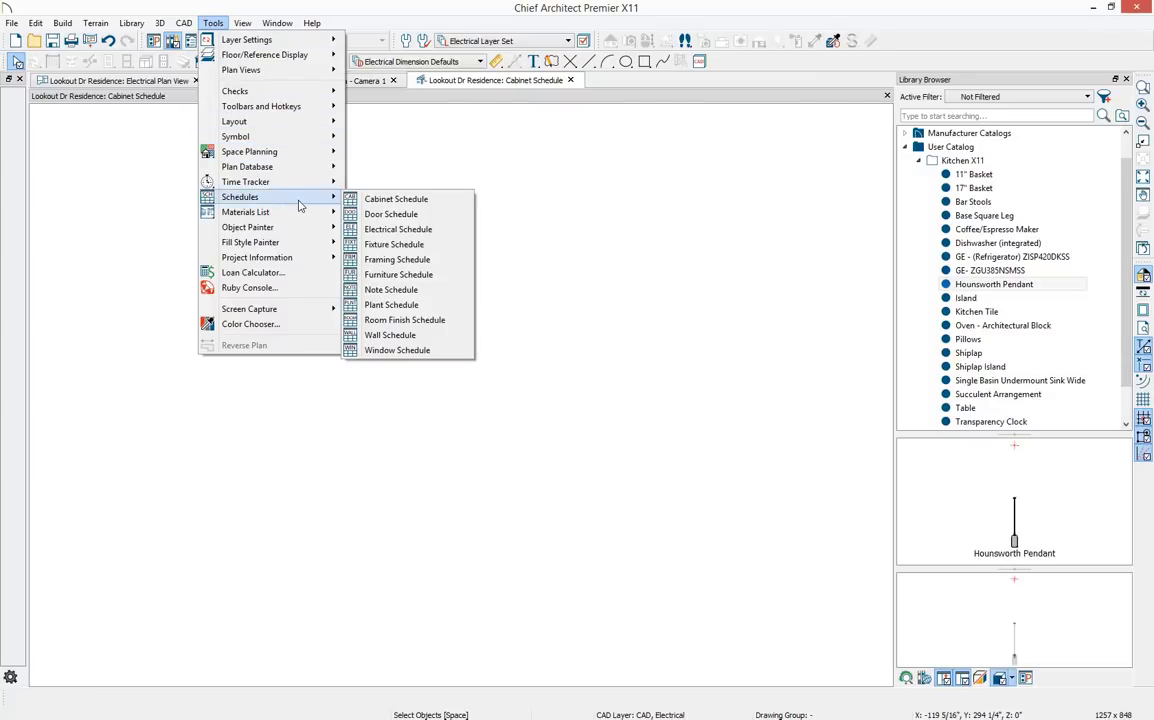
{"action": "left_click", "coordinate": [385, 201]}
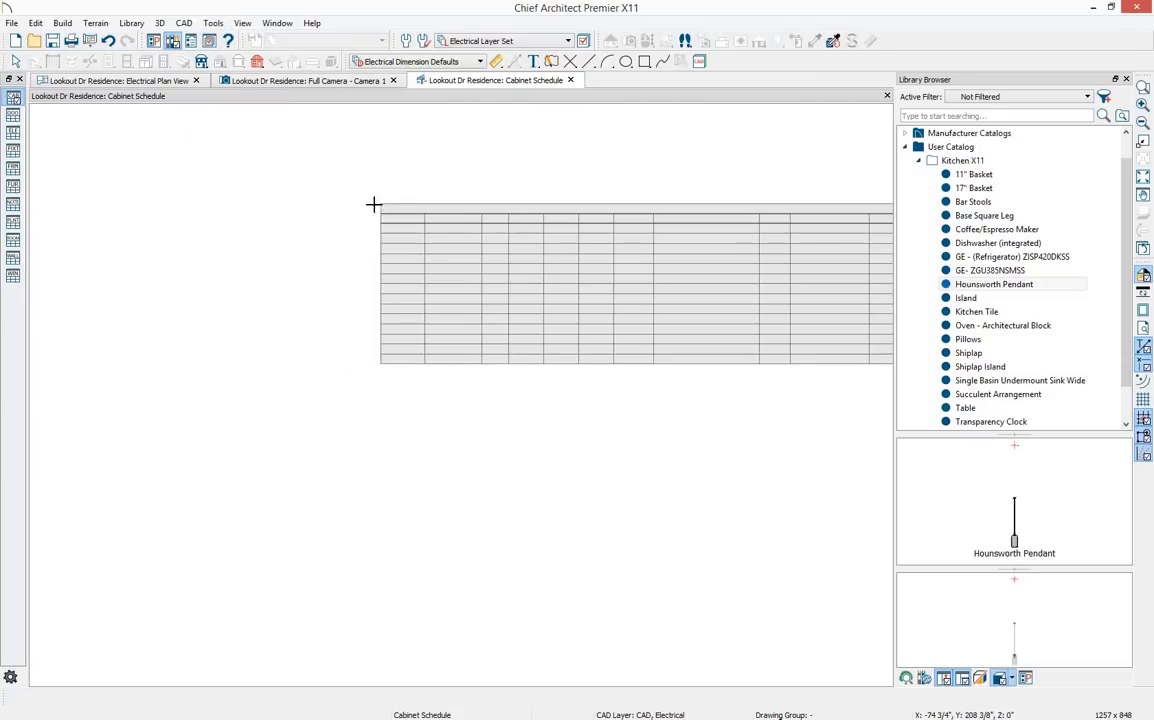
{"action": "left_click", "coordinate": [242, 230]}
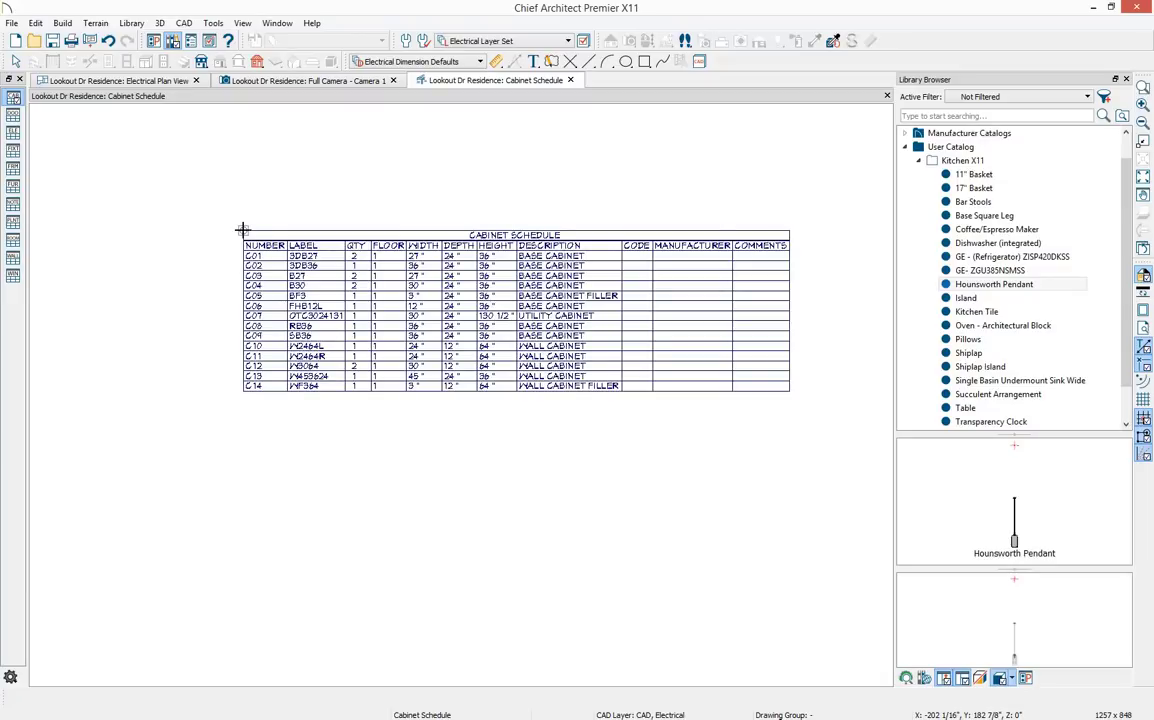
Add a 3D Perspective column to the cabinet schedule and position it directly after the Number column
{"action": "double_click", "coordinate": [367, 267]}
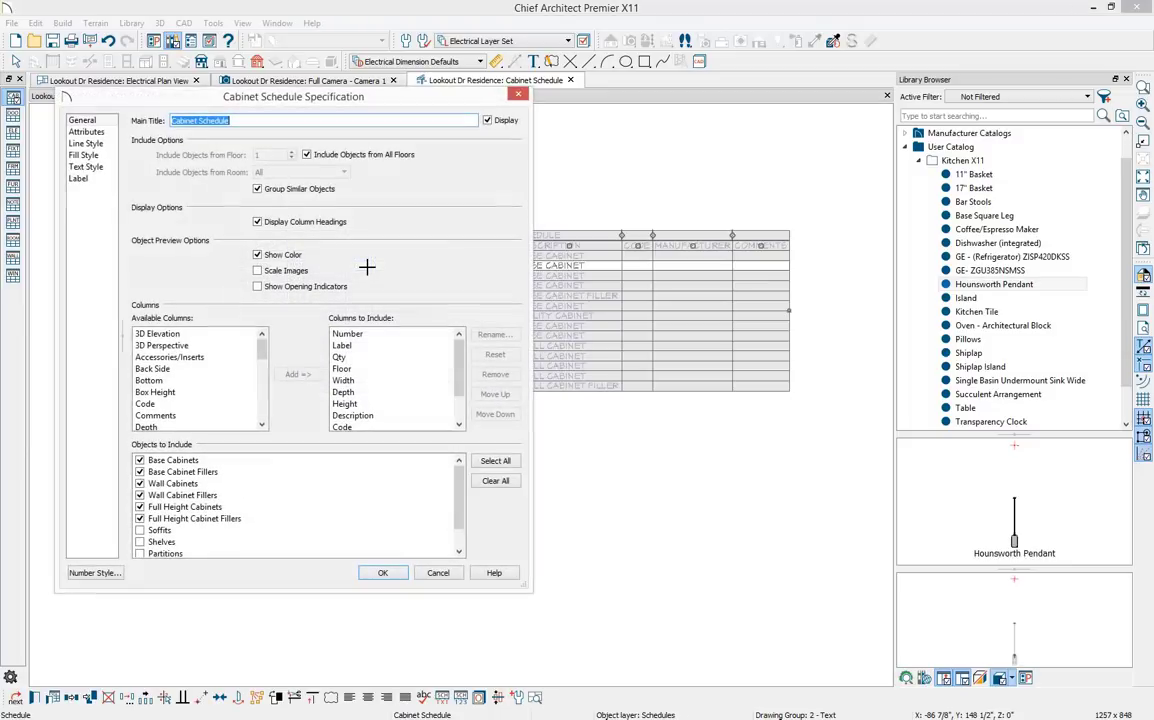
{"action": "left_click", "coordinate": [232, 350]}
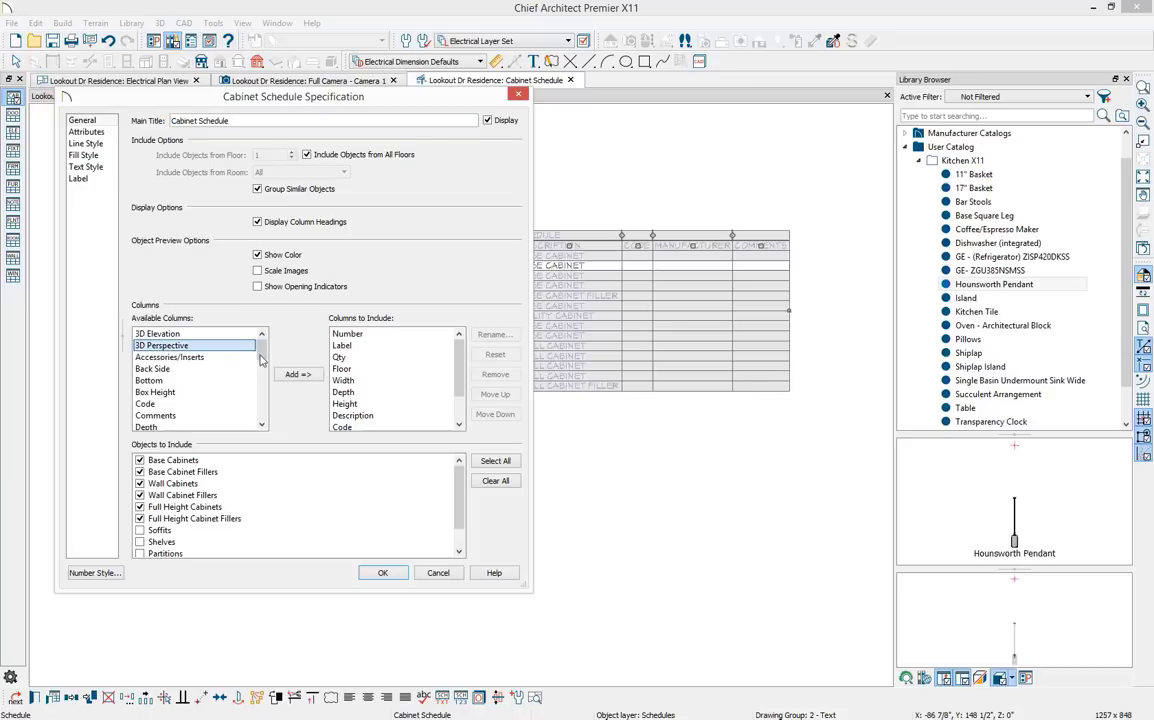
{"action": "left_click", "coordinate": [288, 376]}
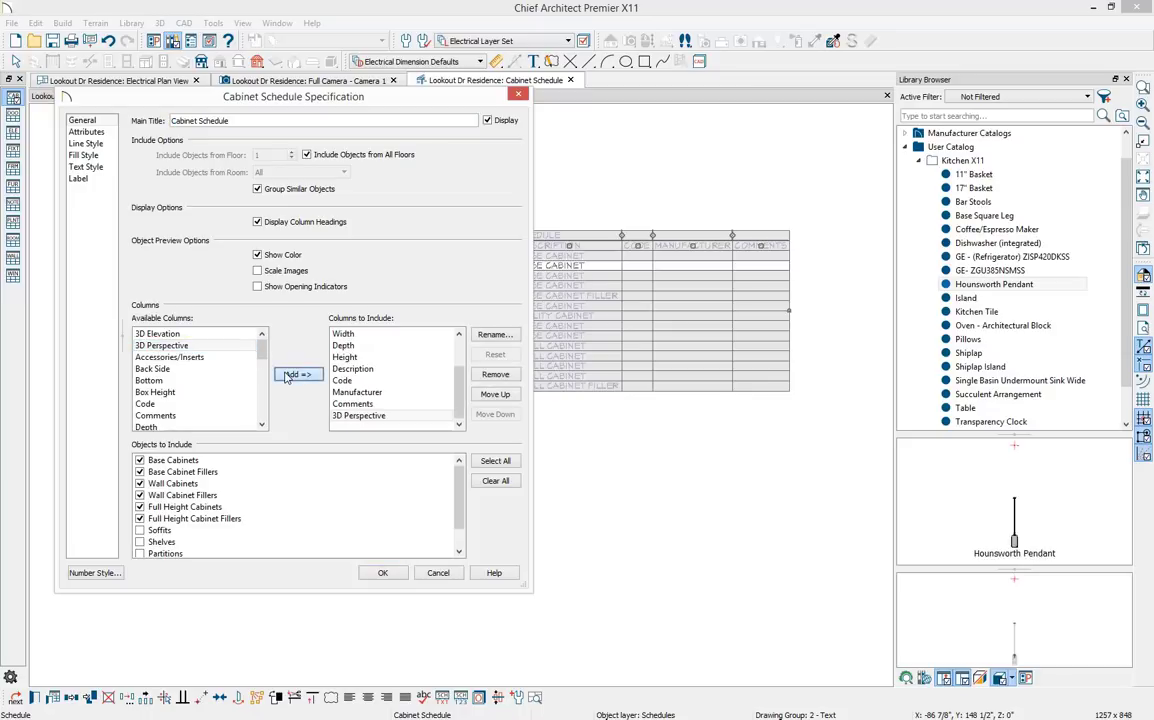
{"action": "left_click", "coordinate": [496, 395]}
{"action": "left_click", "coordinate": [496, 395]}
{"action": "left_click", "coordinate": [496, 395]}
{"action": "left_click", "coordinate": [496, 395]}
{"action": "left_click", "coordinate": [496, 395]}
{"action": "left_click", "coordinate": [496, 395]}
{"action": "left_click", "coordinate": [496, 395]}
{"action": "left_click", "coordinate": [496, 395]}
{"action": "left_click", "coordinate": [496, 395]}
{"action": "left_click", "coordinate": [496, 395]}
{"action": "left_click", "coordinate": [496, 395]}
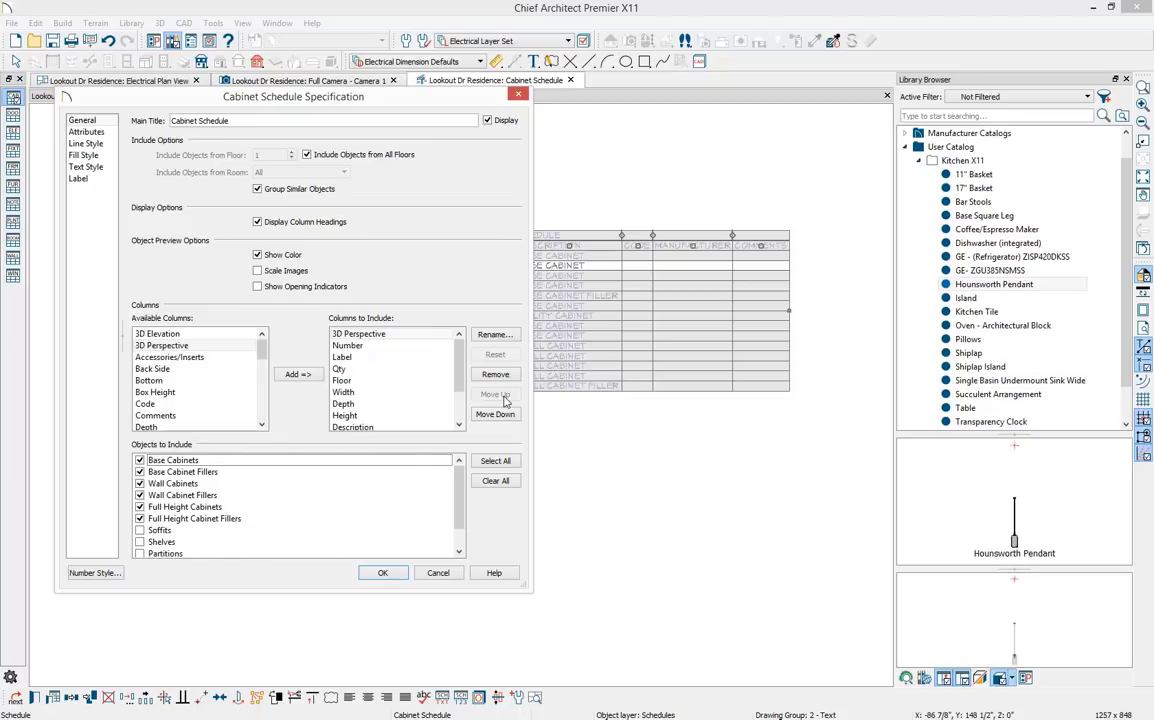
{"action": "left_click", "coordinate": [496, 415]}
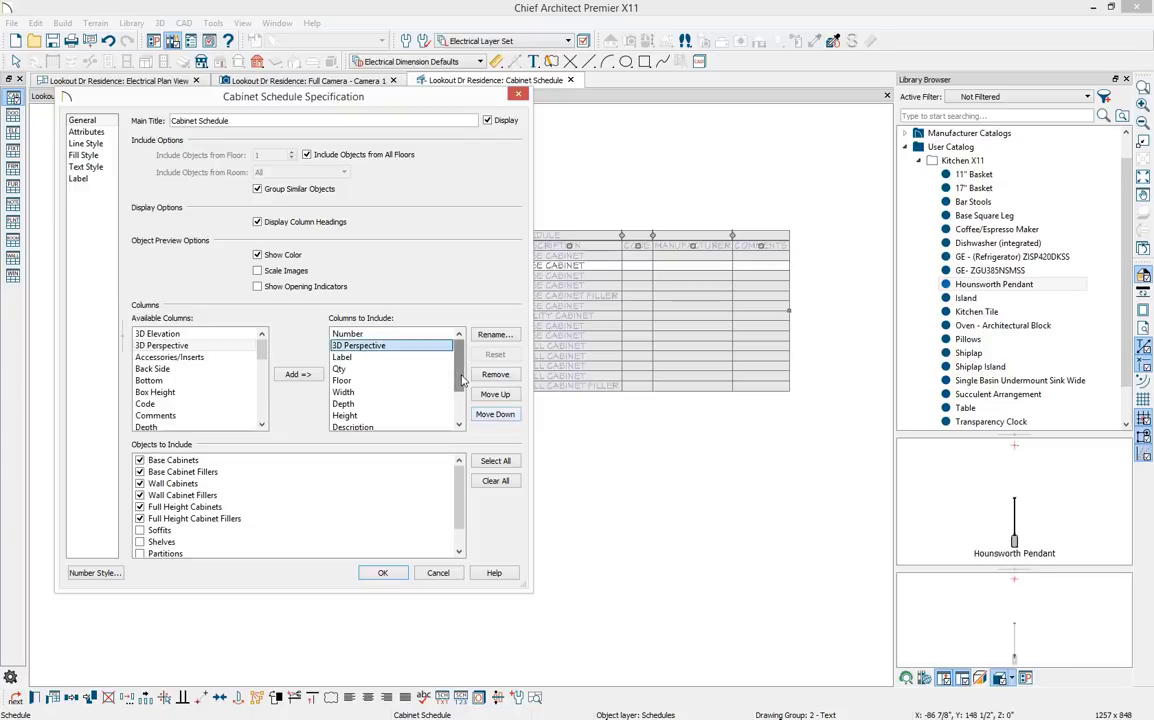
Remove the Code, Manufacturer and Comments columns from the cabinet schedule and apply the column changes
{"action": "left_click", "coordinate": [459, 413]}
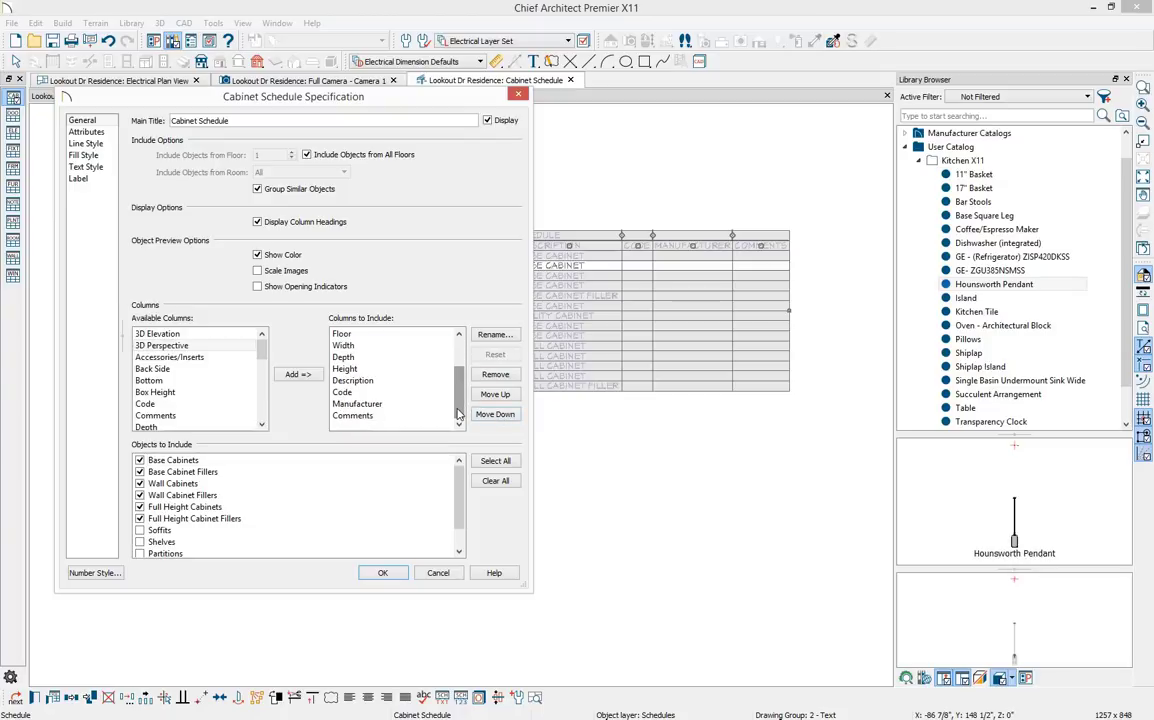
{"action": "left_click", "coordinate": [392, 393]}
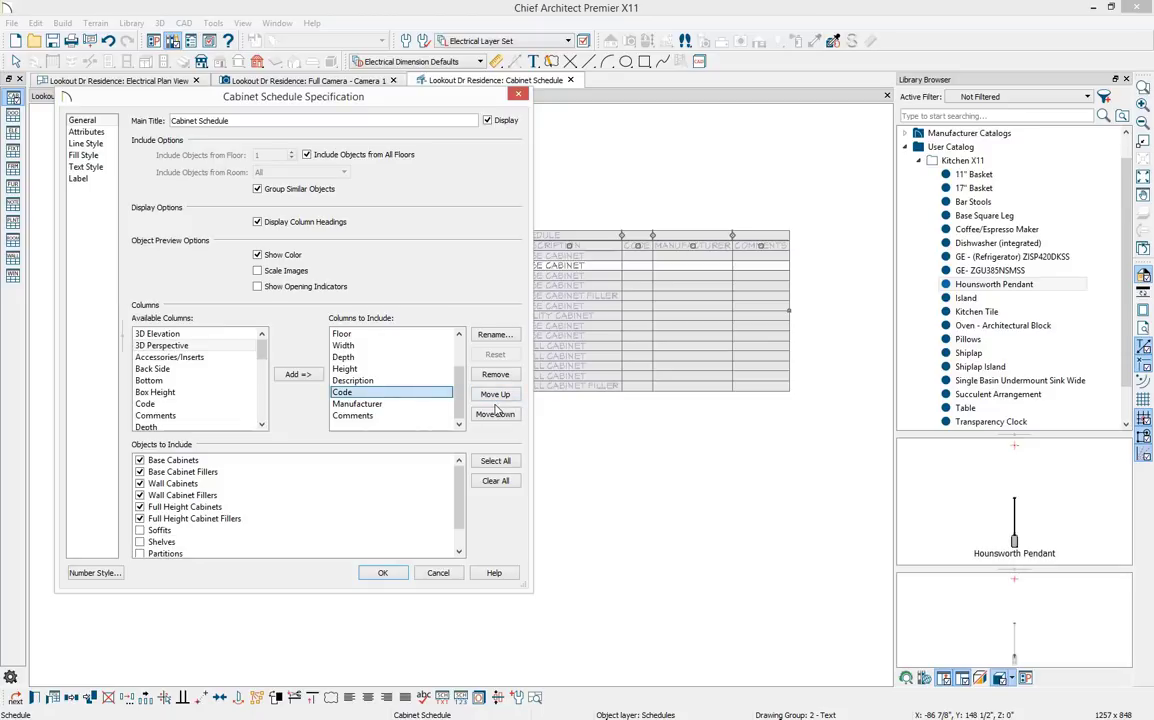
{"action": "left_click", "coordinate": [495, 374]}
{"action": "left_click", "coordinate": [430, 404]}
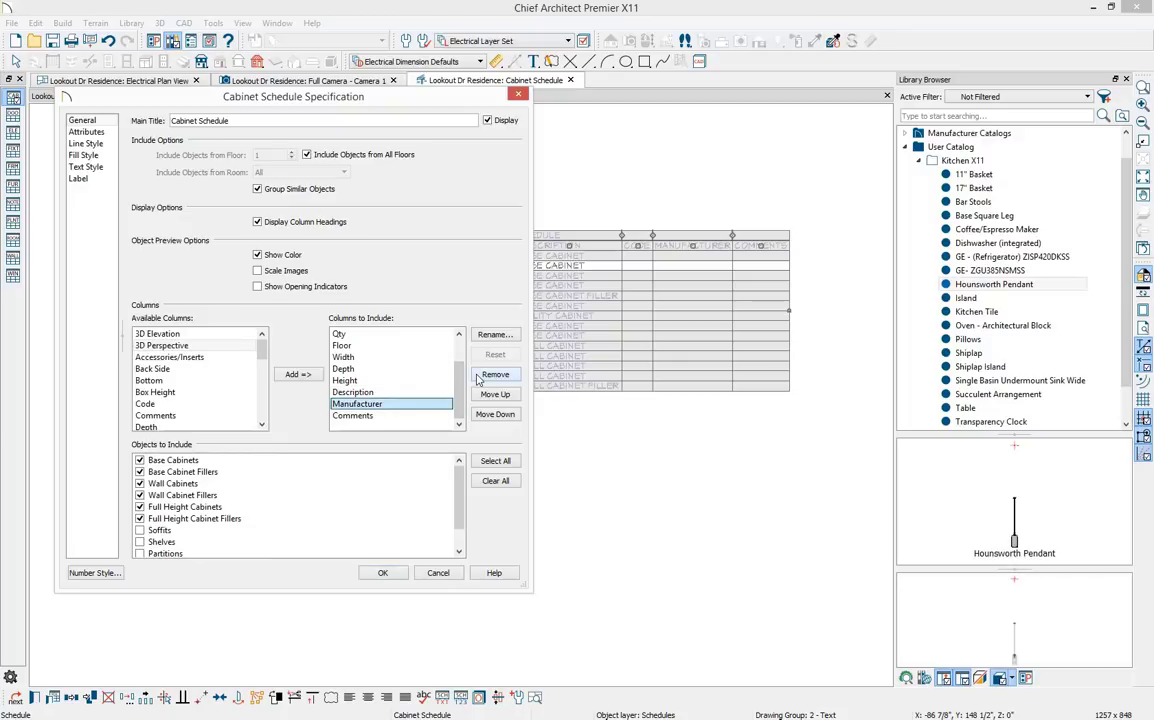
{"action": "left_click", "coordinate": [479, 377]}
{"action": "left_click", "coordinate": [409, 418]}
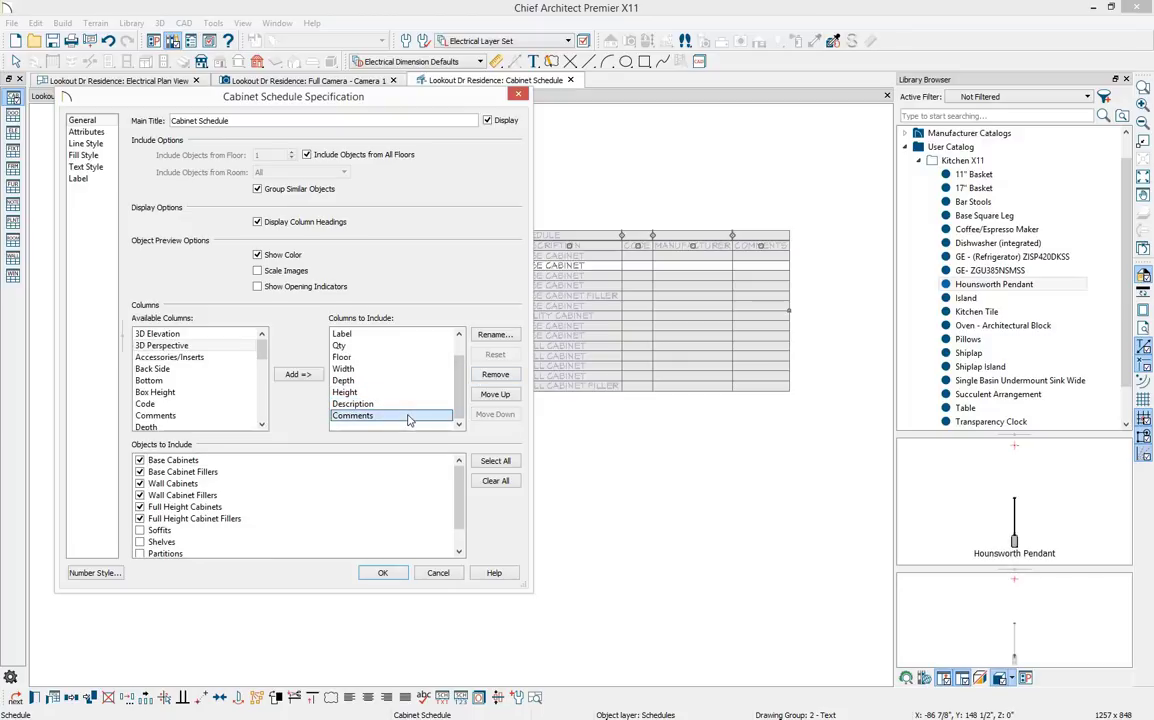
{"action": "left_click", "coordinate": [493, 376]}
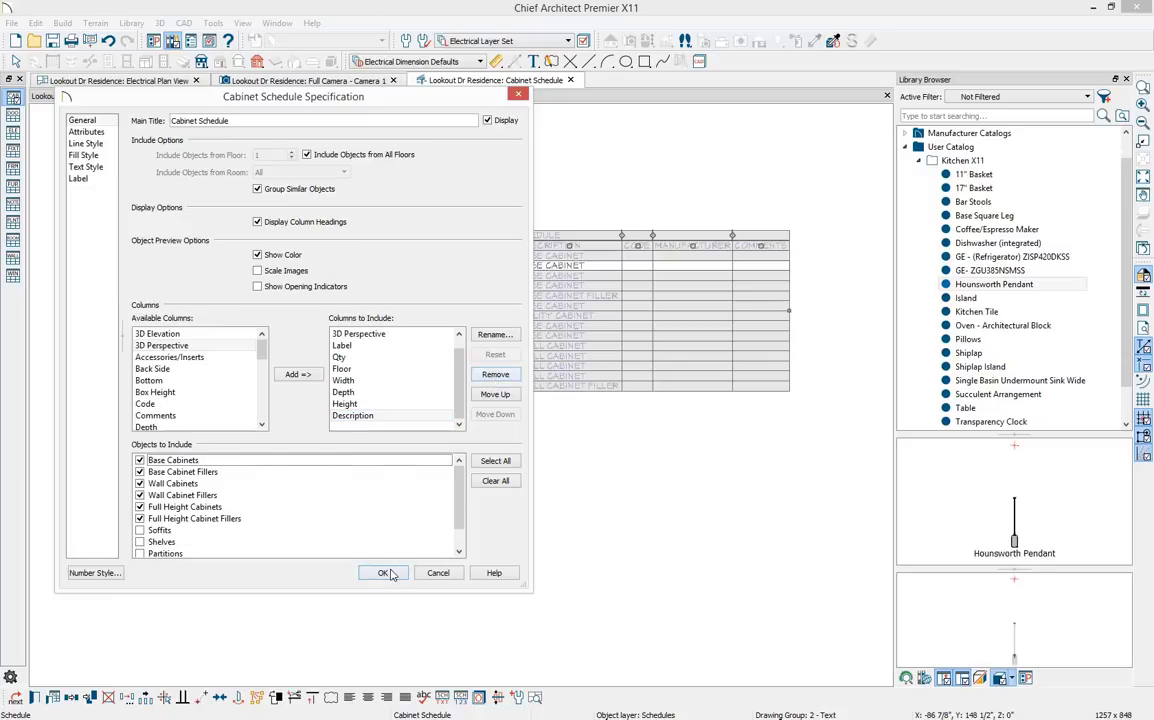
{"action": "left_click", "coordinate": [380, 573]}
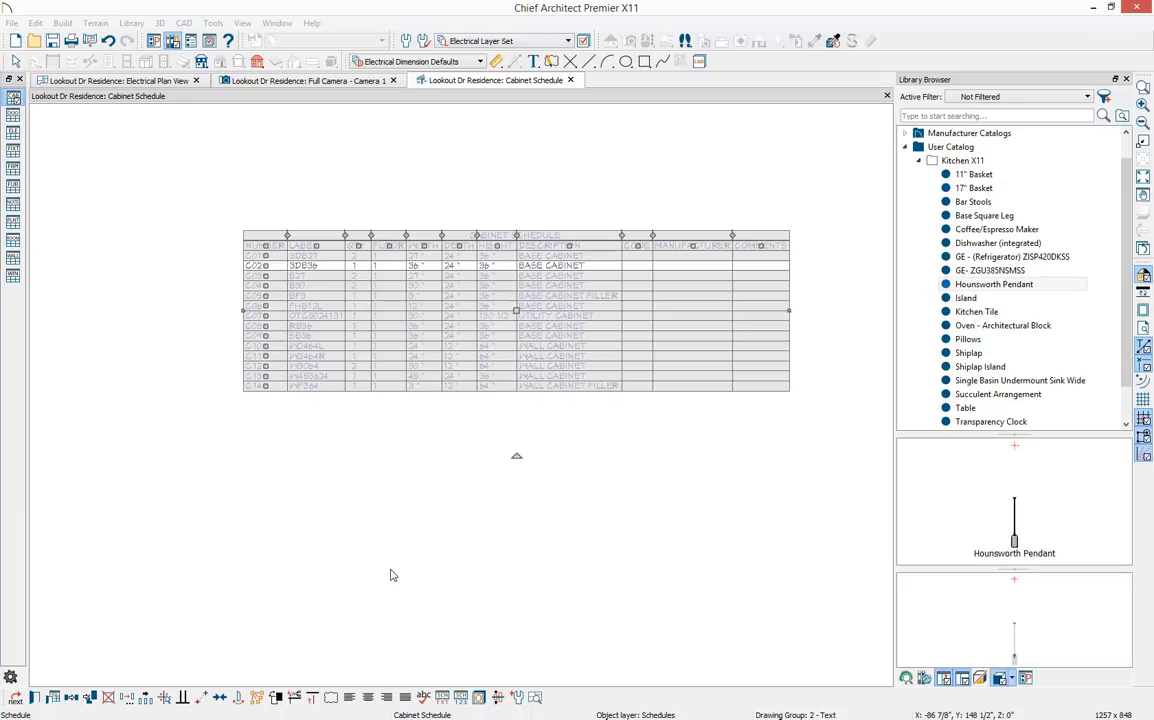
{"action": "scroll", "coordinate": [391, 575], "scroll_direction": "up", "scroll_amount": 5}
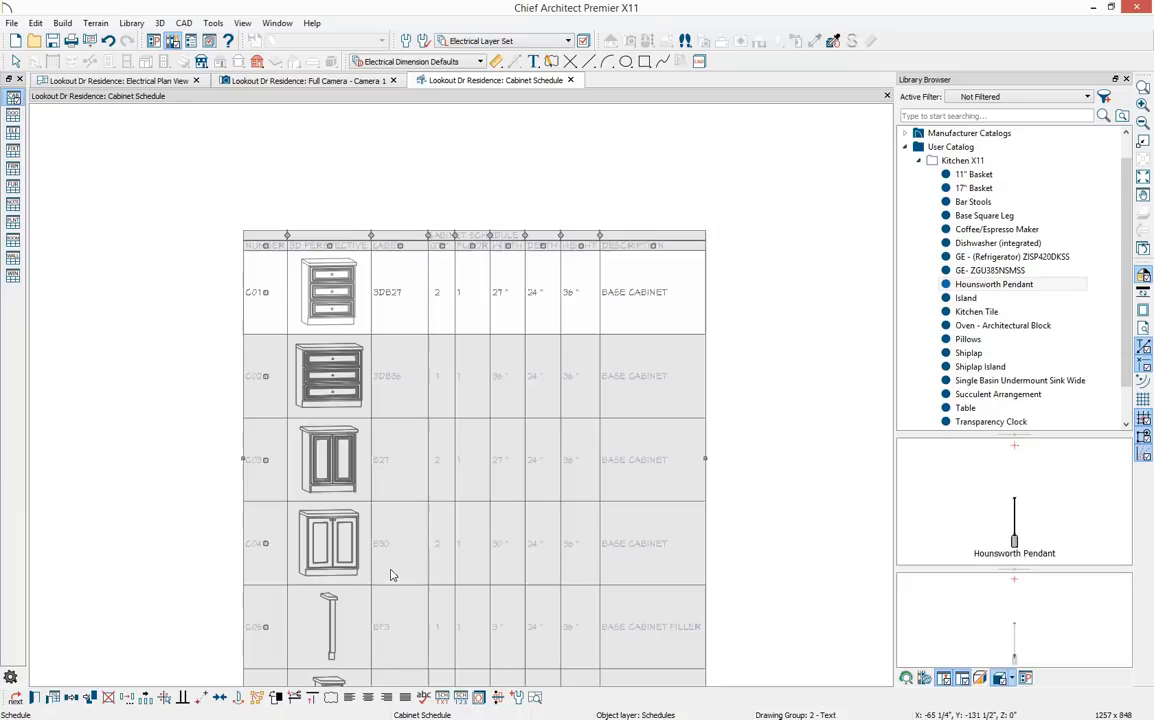
{"action": "key", "text": "space"}
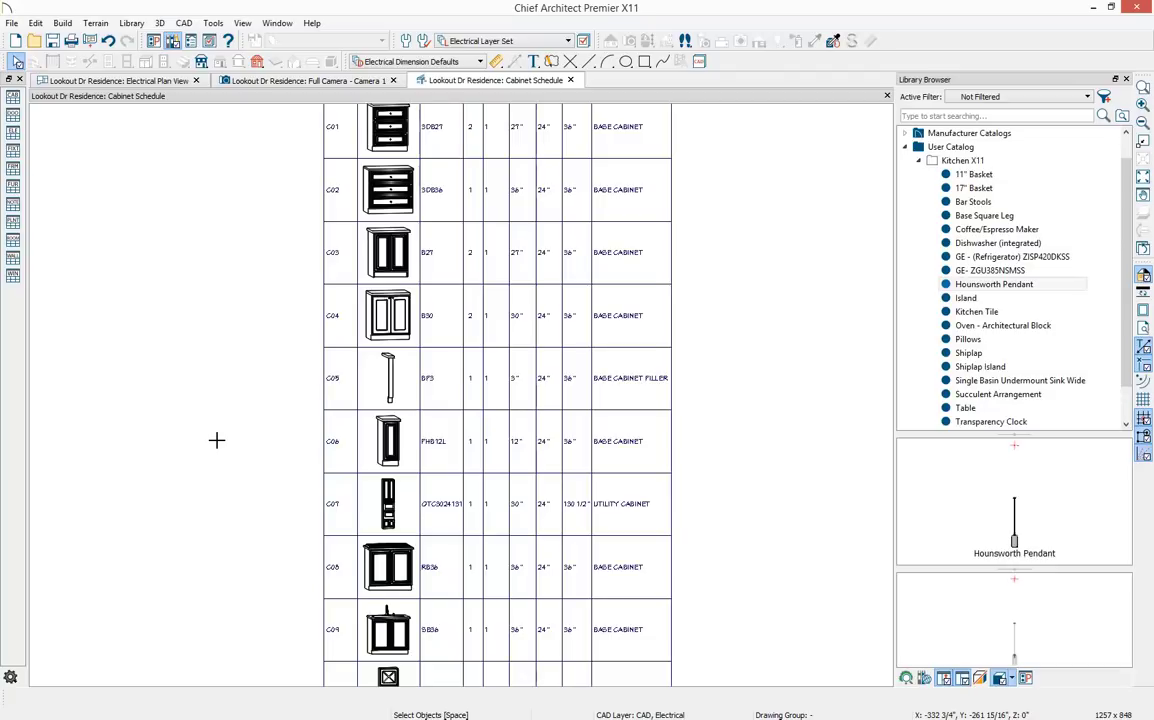
{"action": "scroll", "coordinate": [223, 461], "scroll_direction": "down", "scroll_amount": 2}
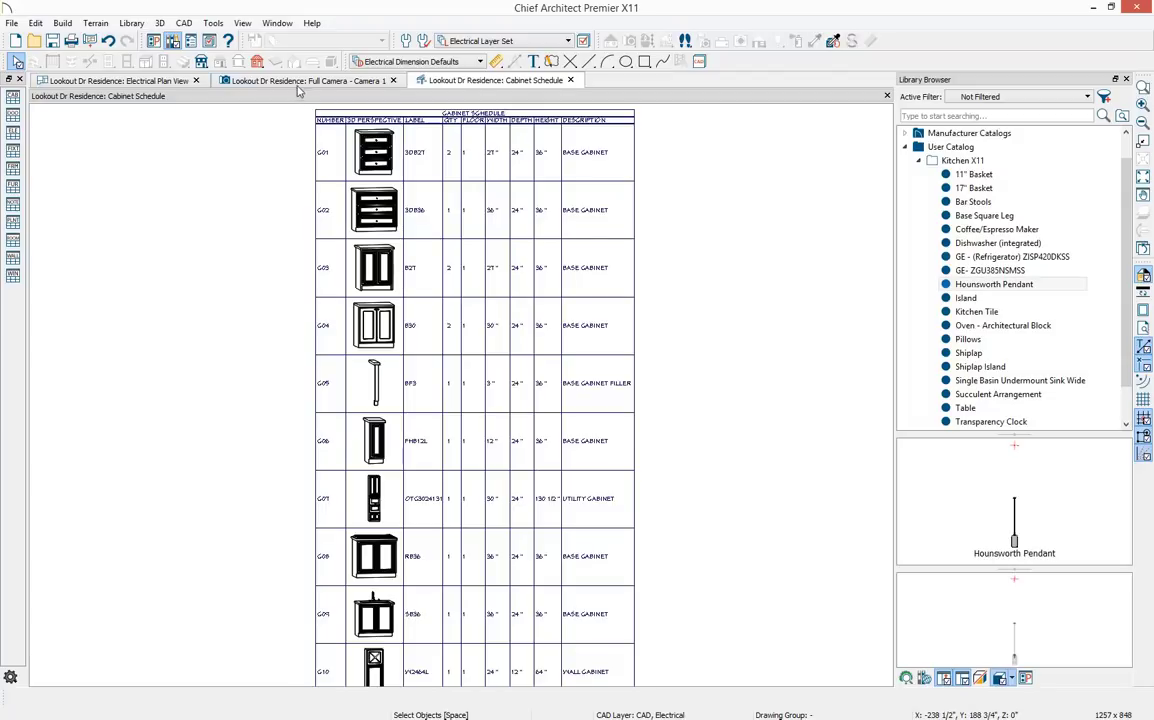
Switch the Lookout Dr Residence floor plan to the Kitchen and Bath Plan View
{"action": "left_click", "coordinate": [175, 82]}
{"action": "left_click", "coordinate": [325, 41]}
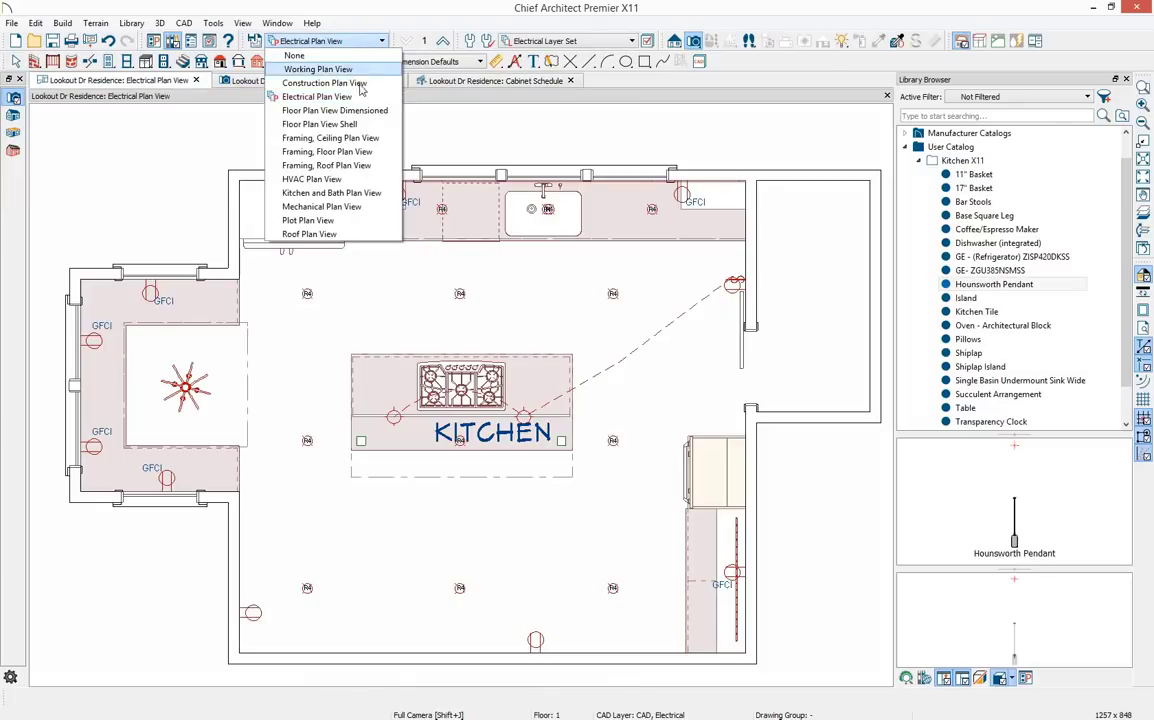
{"action": "left_click", "coordinate": [331, 192]}
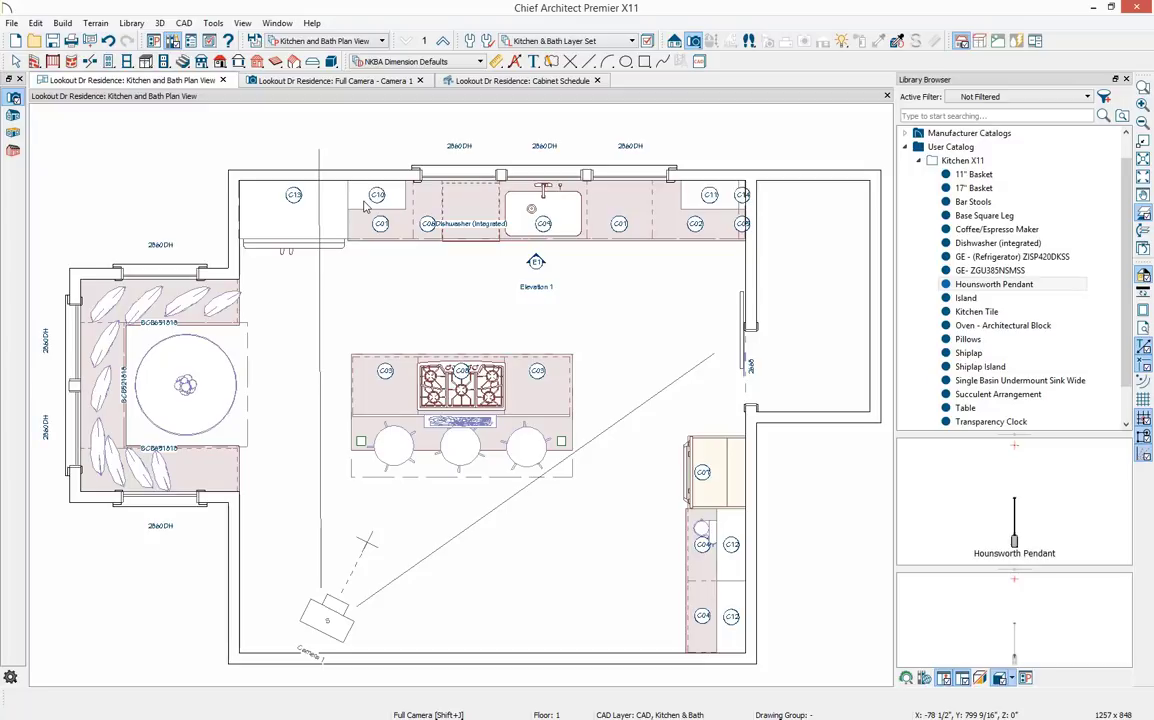
Preview the Camera 1 view in the Vector View, Glass House, Duotone, Technical Illustration and Watercolor rendering techniques
{"action": "left_click", "coordinate": [405, 81]}
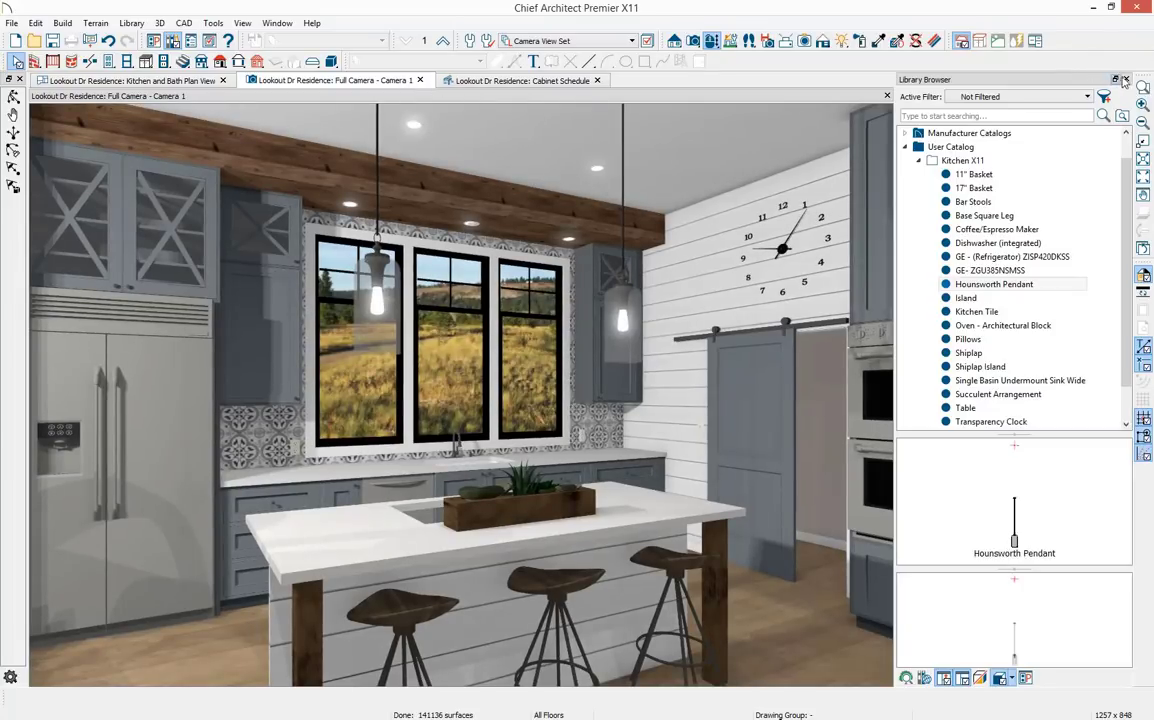
{"action": "key", "text": "alt+o"}
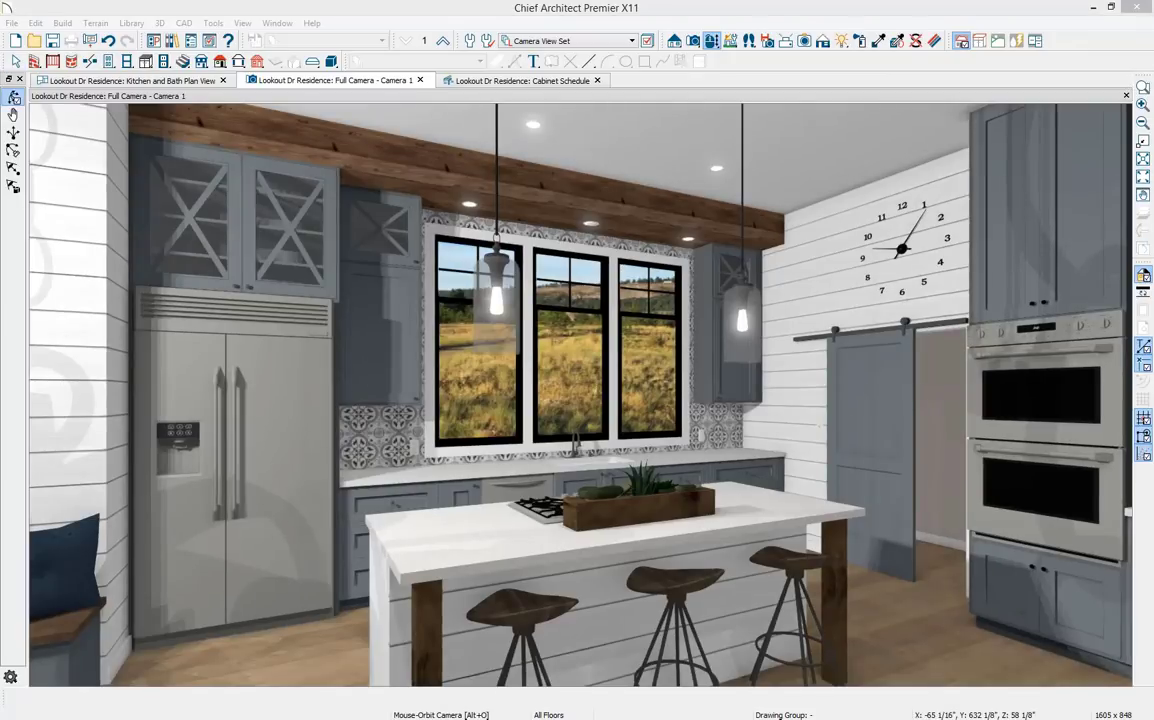
{"action": "left_click", "coordinate": [823, 41]}
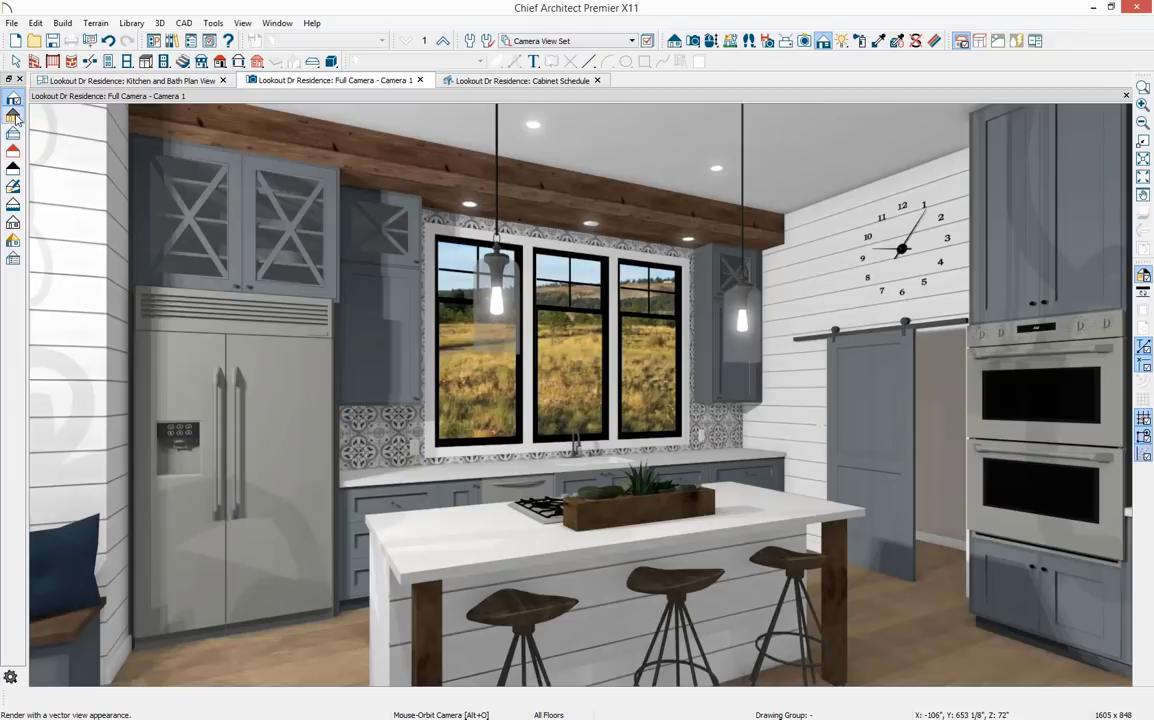
{"action": "left_click", "coordinate": [13, 117]}
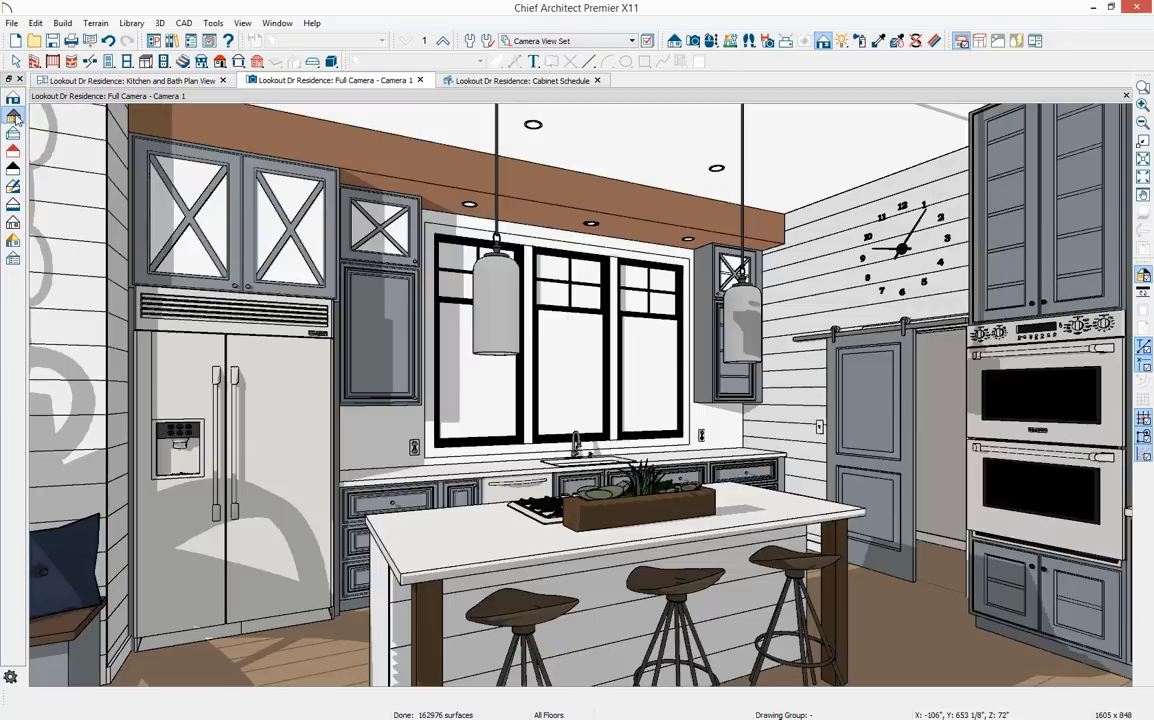
{"action": "left_click", "coordinate": [13, 134]}
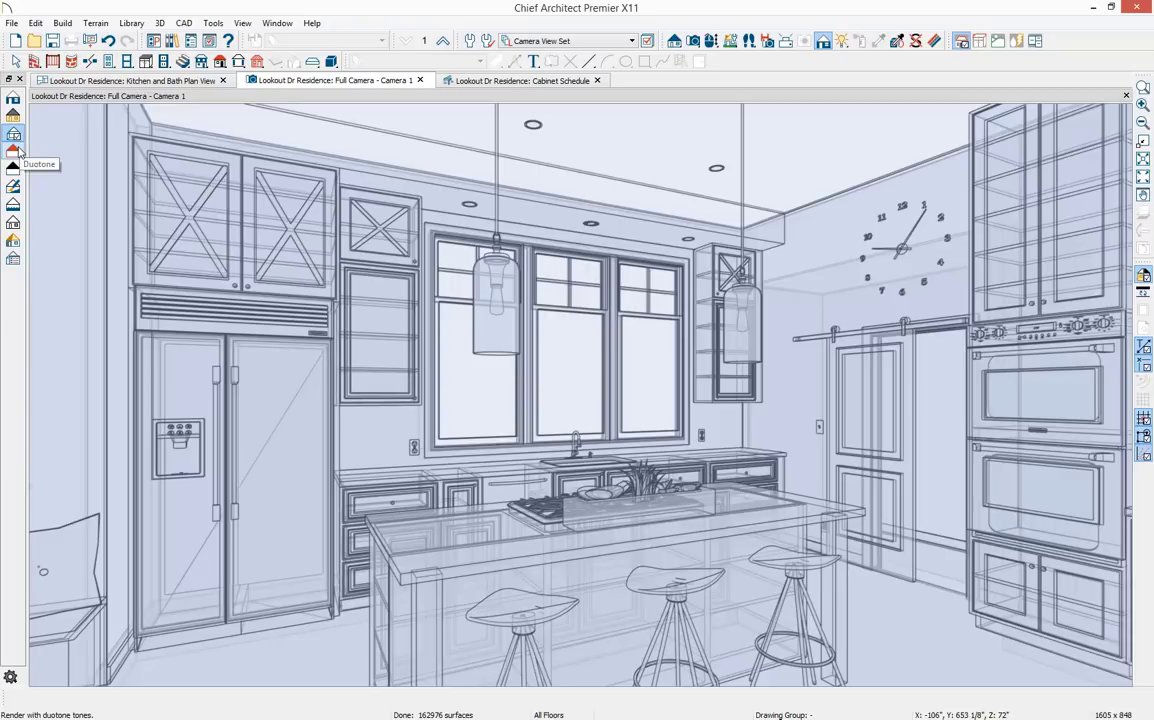
{"action": "left_click", "coordinate": [14, 151]}
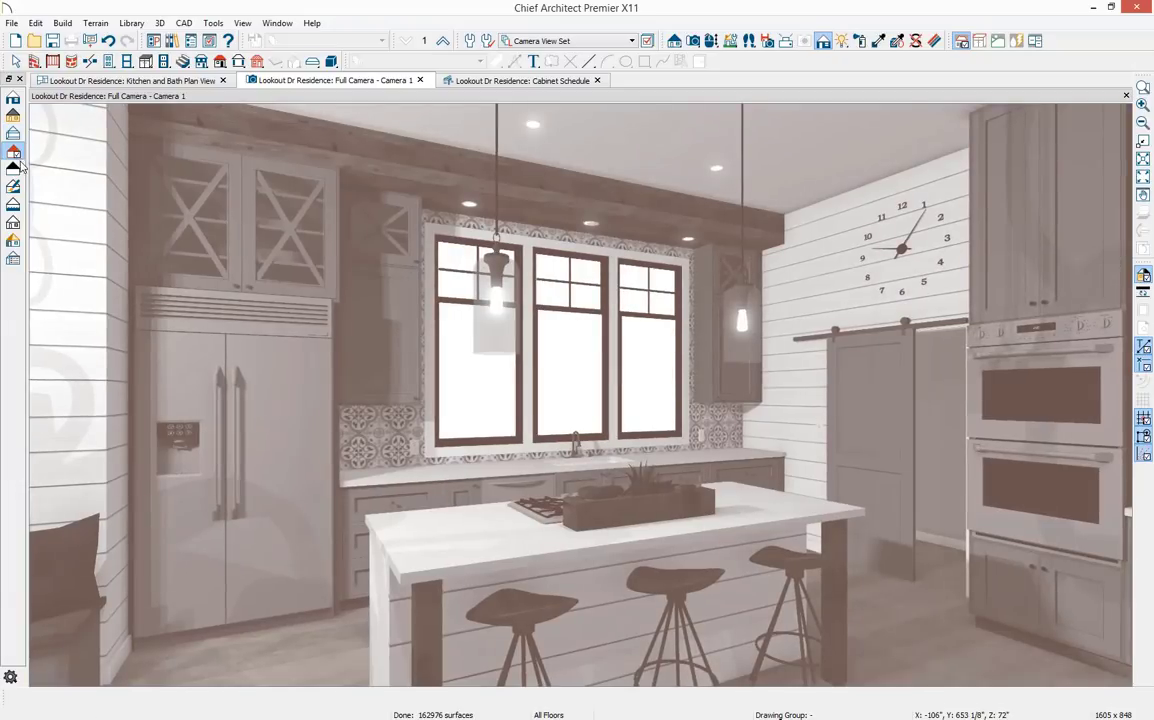
{"action": "left_click", "coordinate": [14, 168]}
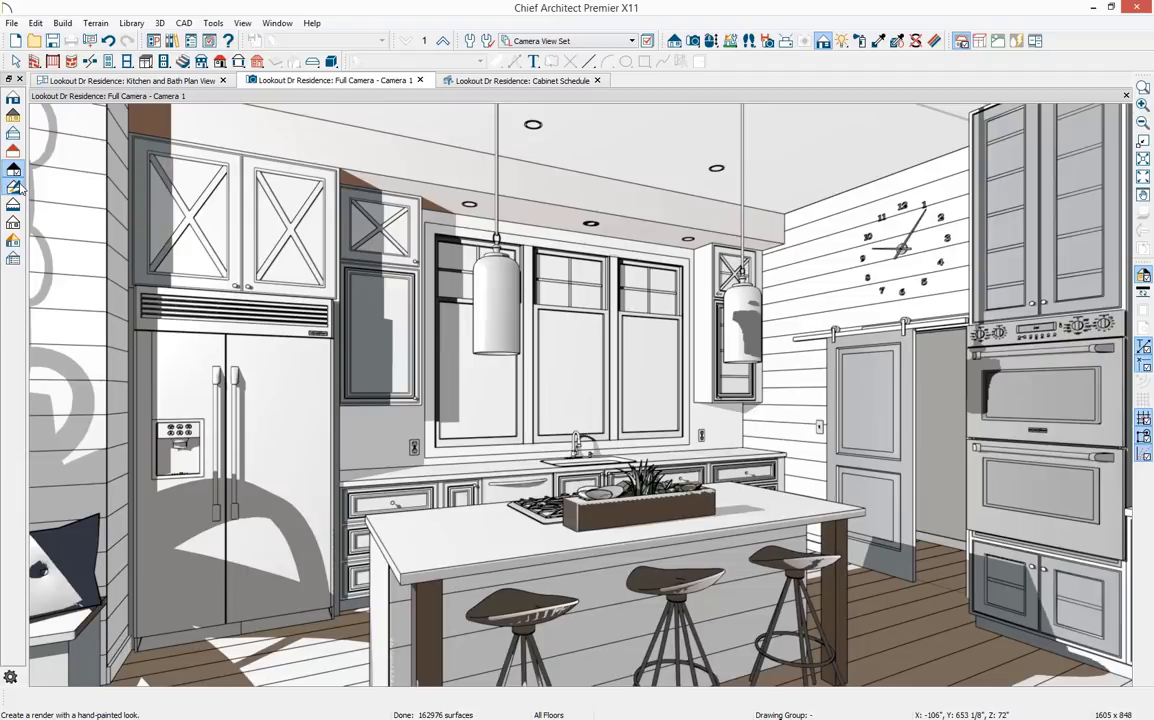
{"action": "left_click", "coordinate": [14, 205]}
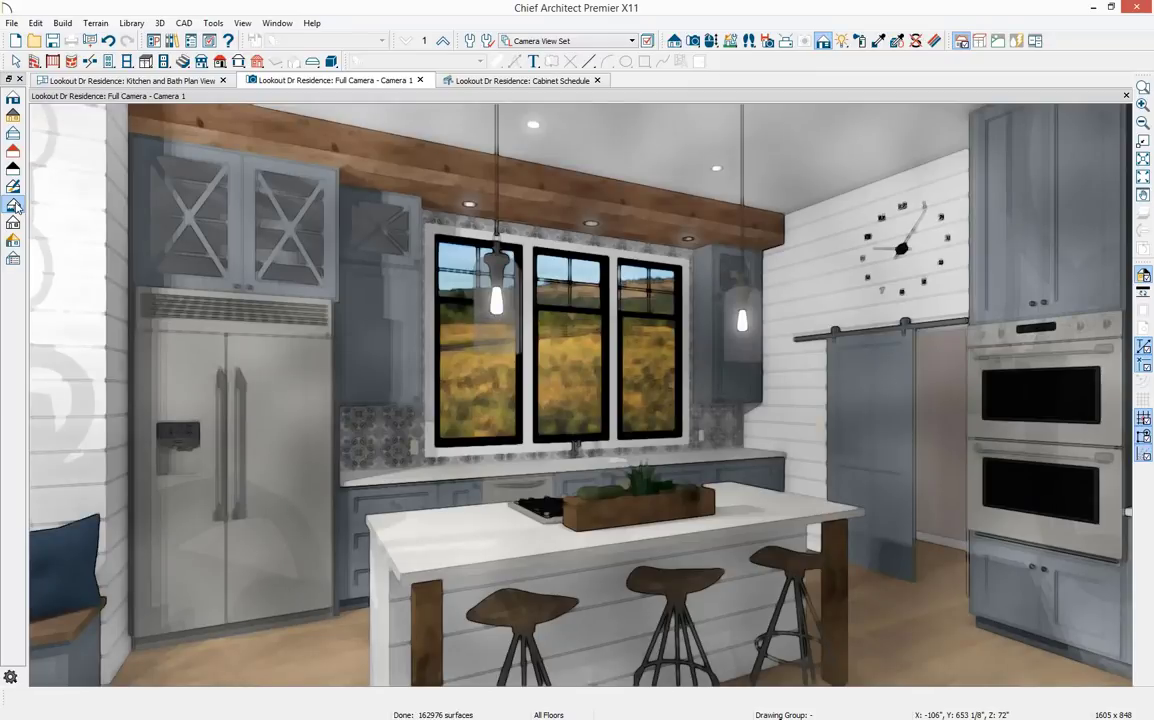
Enable Line Drawing on Top for the Watercolor rendering technique and apply it to the camera view
{"action": "left_click", "coordinate": [13, 259]}
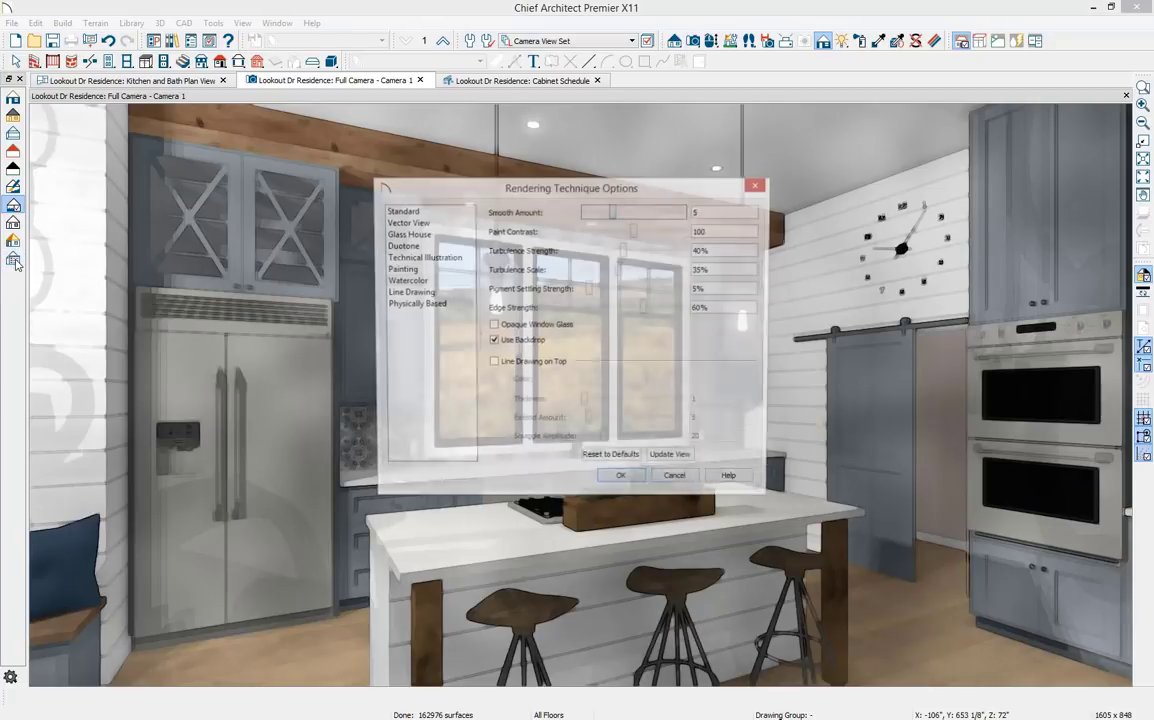
{"action": "left_click", "coordinate": [440, 281]}
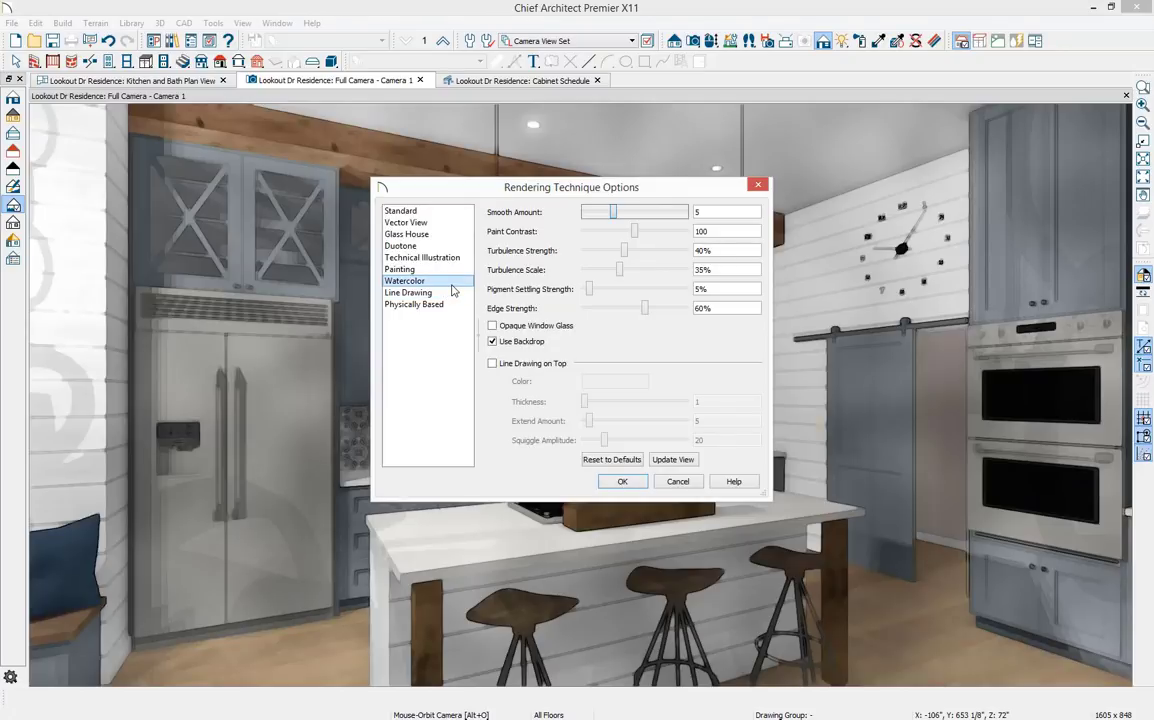
{"action": "left_click", "coordinate": [492, 364]}
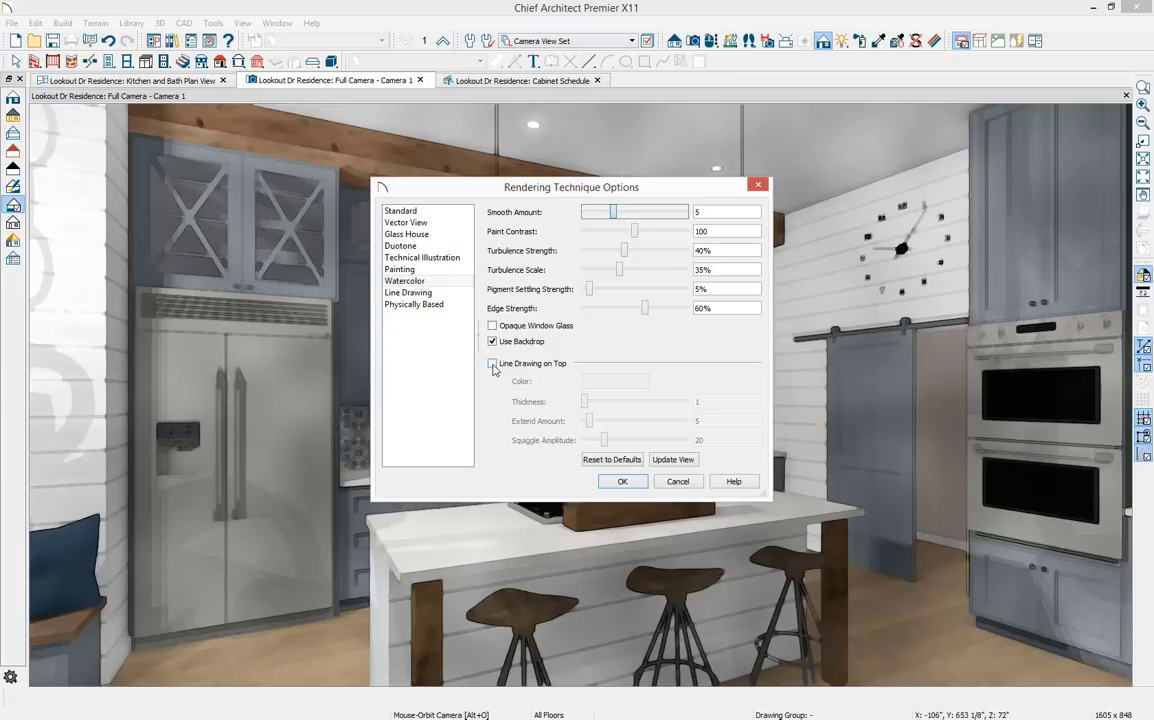
{"action": "left_click", "coordinate": [619, 482]}
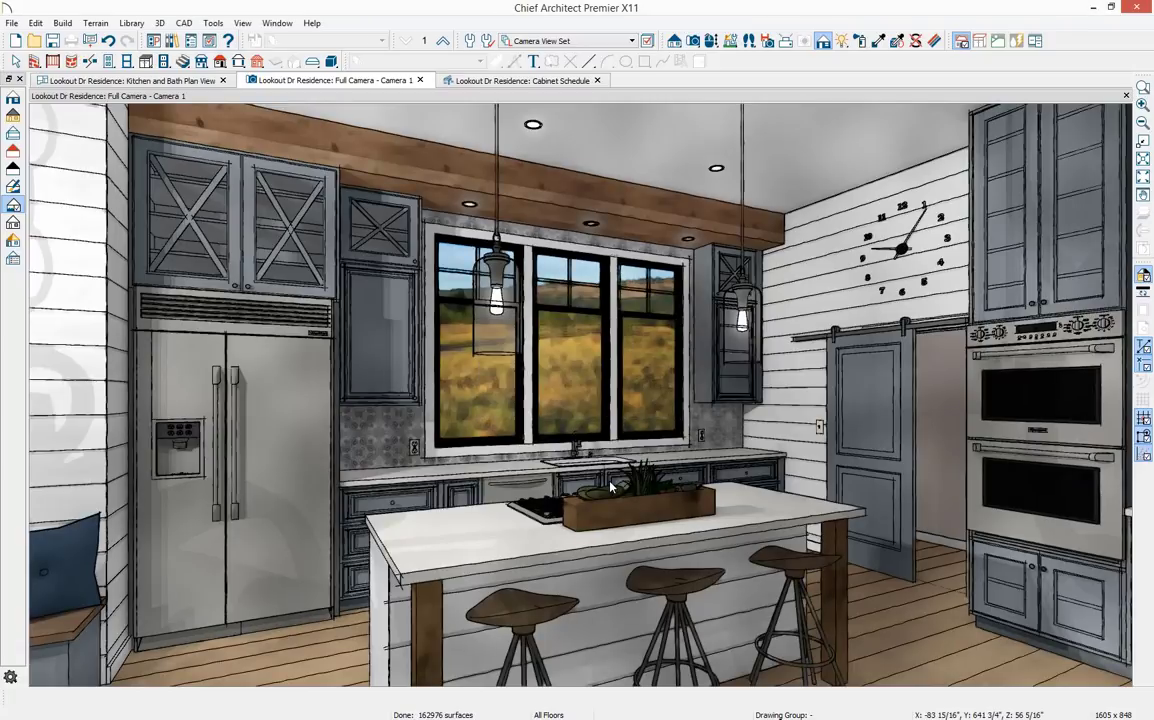
Preview the Camera 1 view as a Line Drawing and render it with the Physically Based technique
{"action": "left_click", "coordinate": [14, 224]}
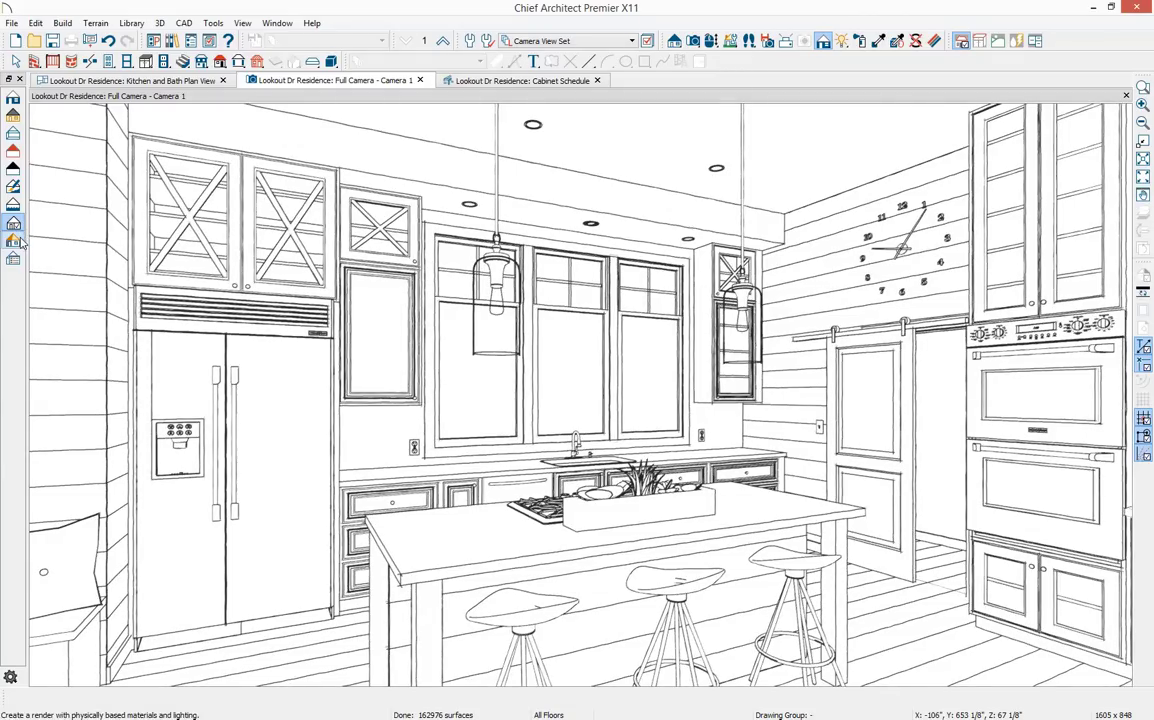
{"action": "left_click", "coordinate": [14, 241]}
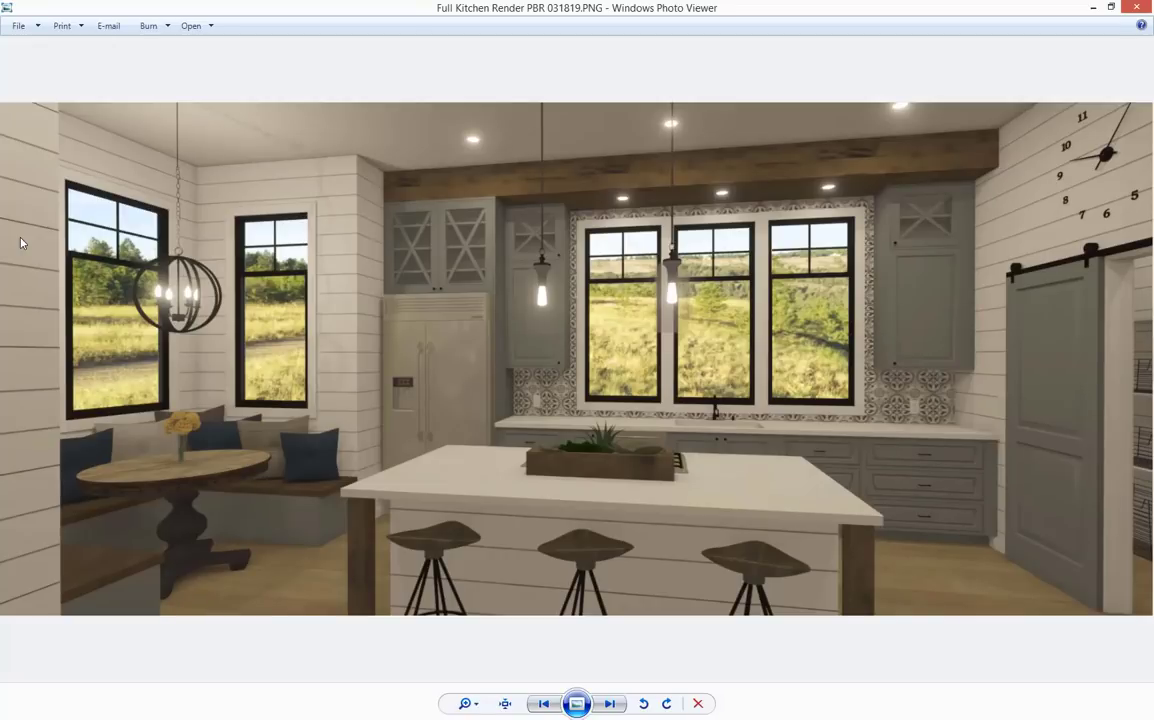
{"action": "key", "text": "Right"}
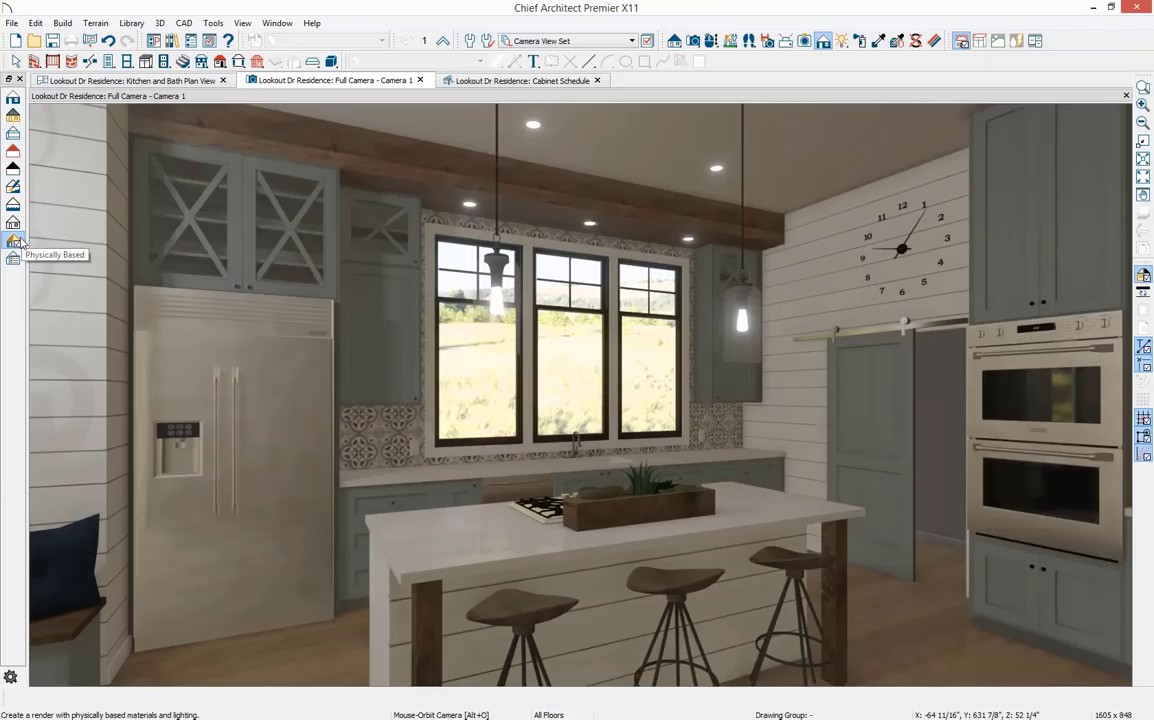
{"action": "left_click", "coordinate": [14, 241]}
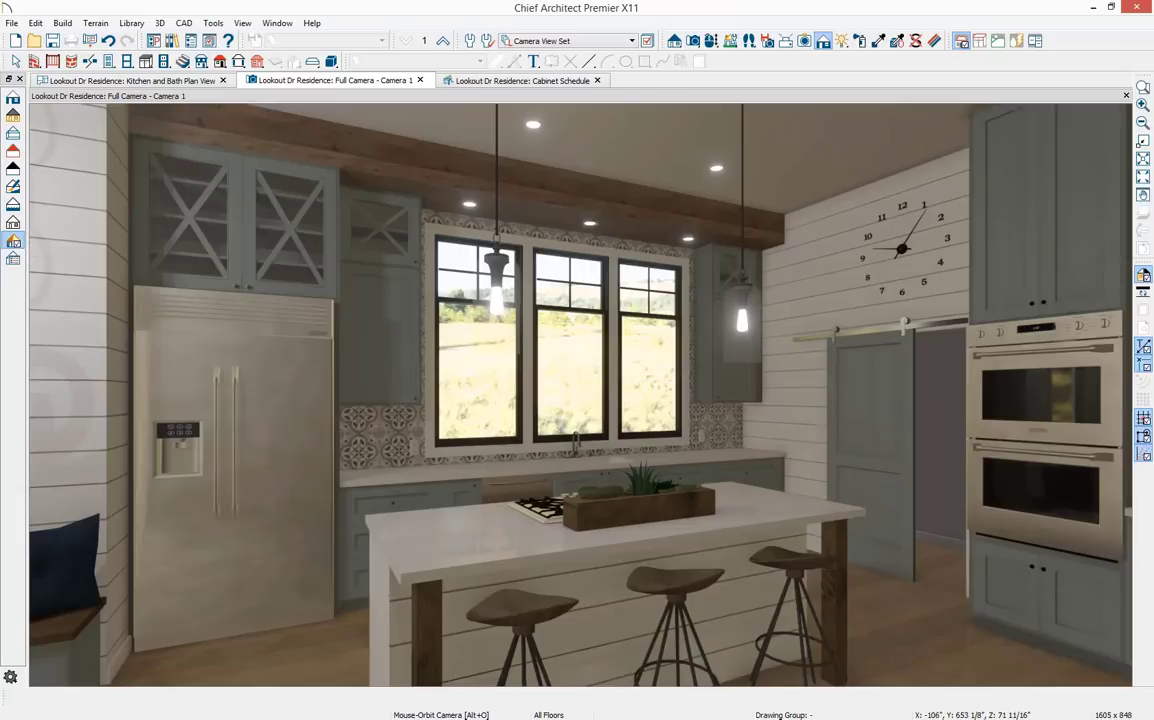
Step through the Ray Trace Assistant for an indoor ray trace at the active window size with no focal blur, and close the ray trace setup
{"action": "left_click", "coordinate": [802, 42]}
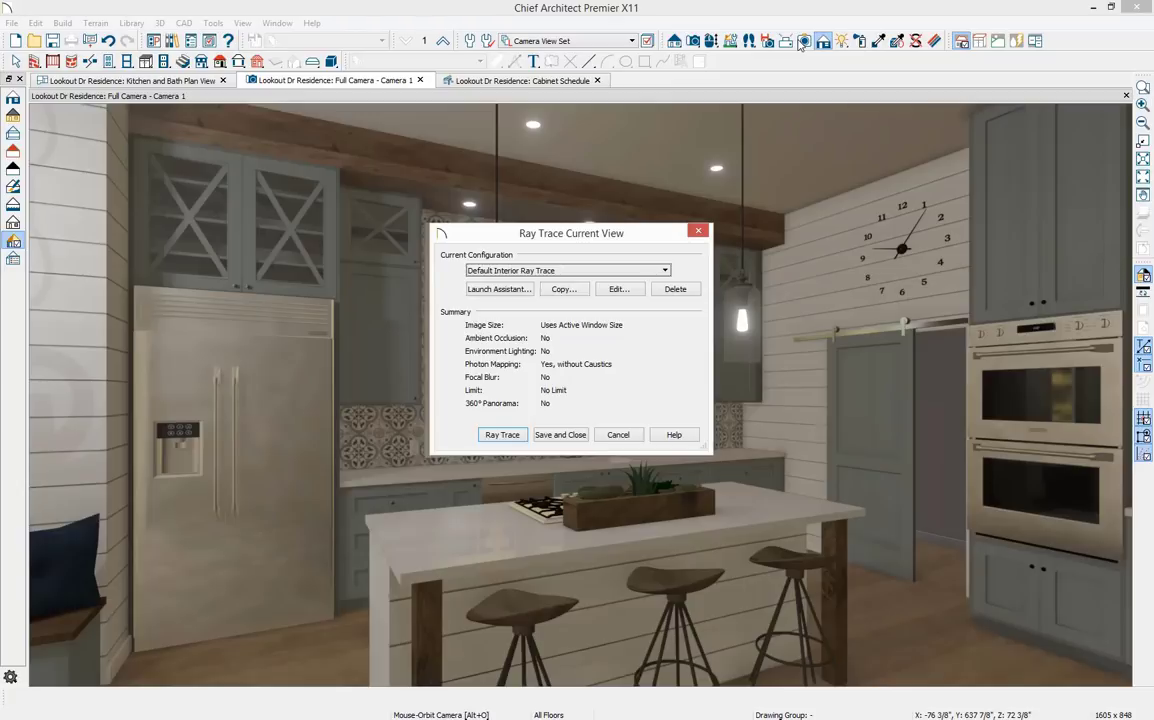
{"action": "left_click", "coordinate": [499, 289]}
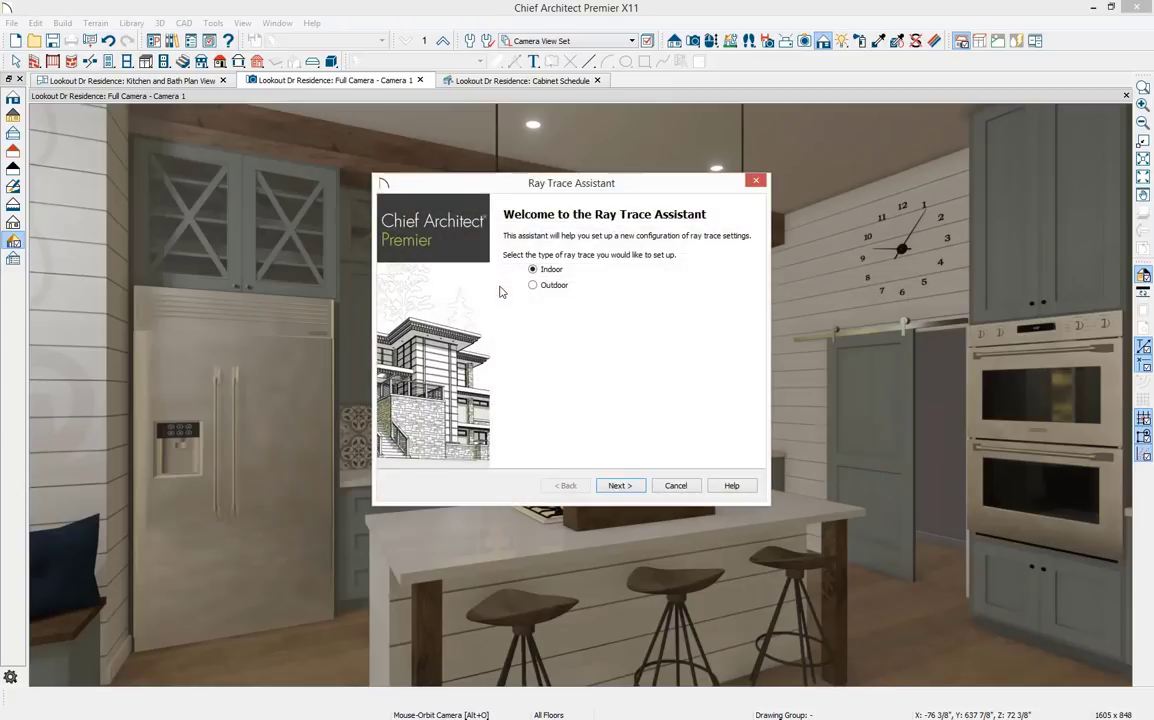
{"action": "left_click", "coordinate": [619, 486]}
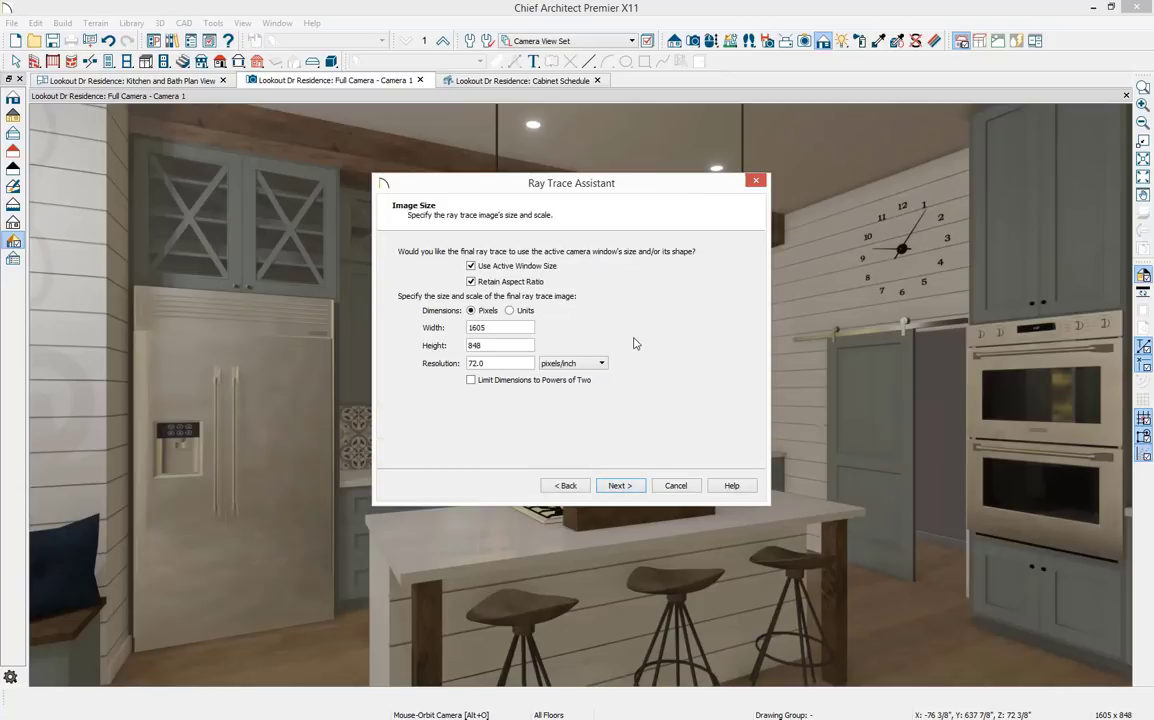
{"action": "left_click", "coordinate": [627, 487]}
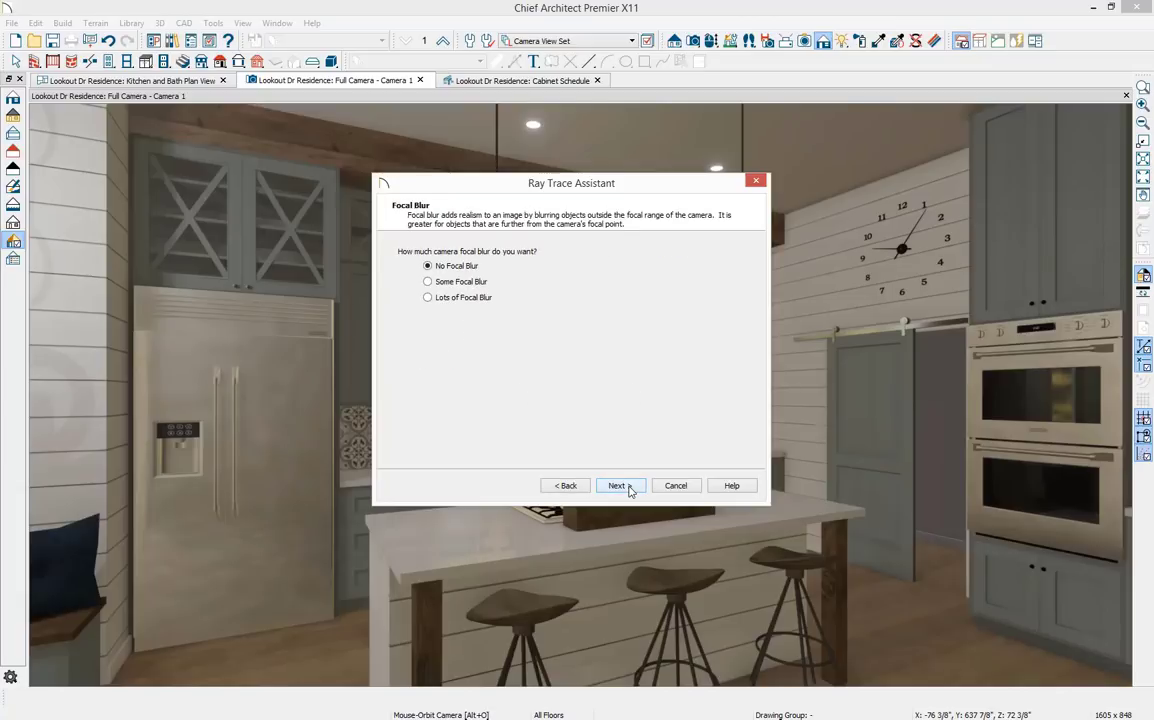
{"action": "left_click", "coordinate": [627, 486]}
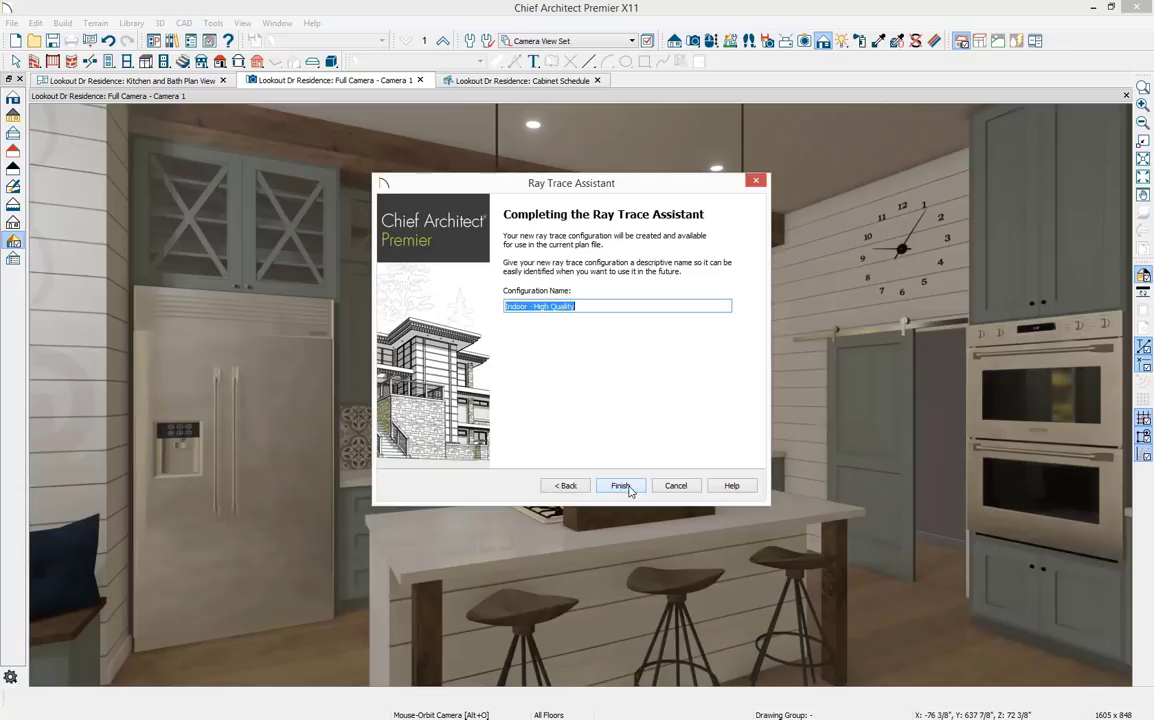
{"action": "left_click", "coordinate": [621, 486]}
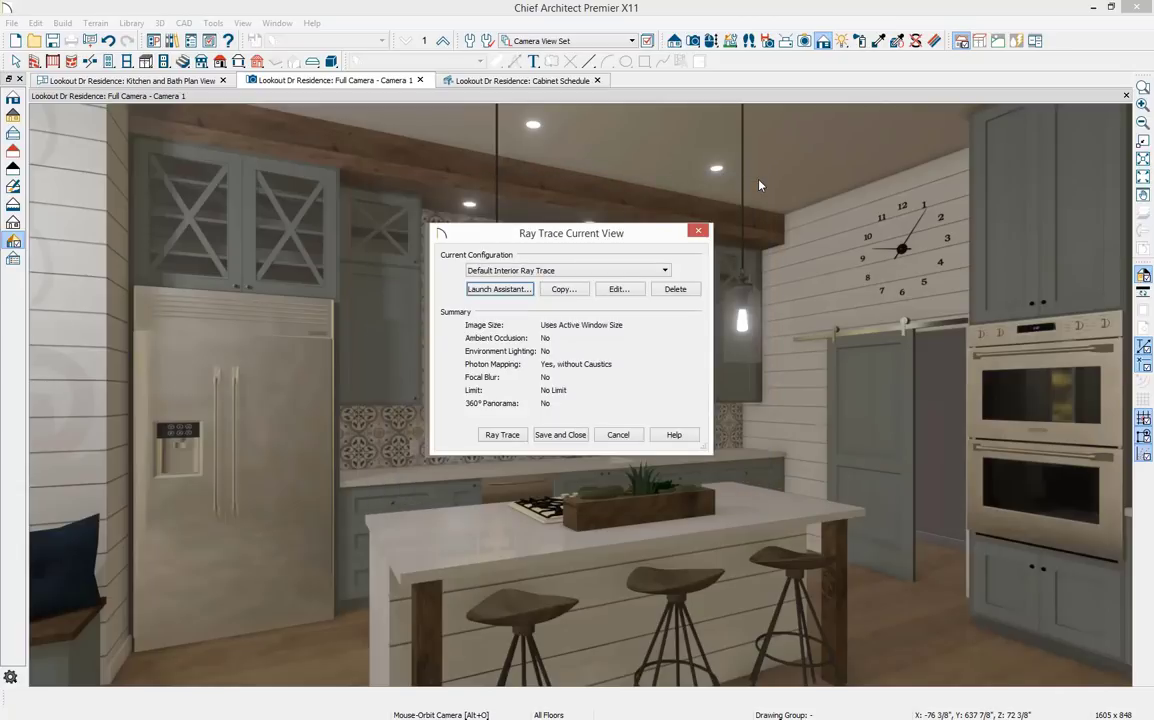
{"action": "left_click", "coordinate": [700, 233]}
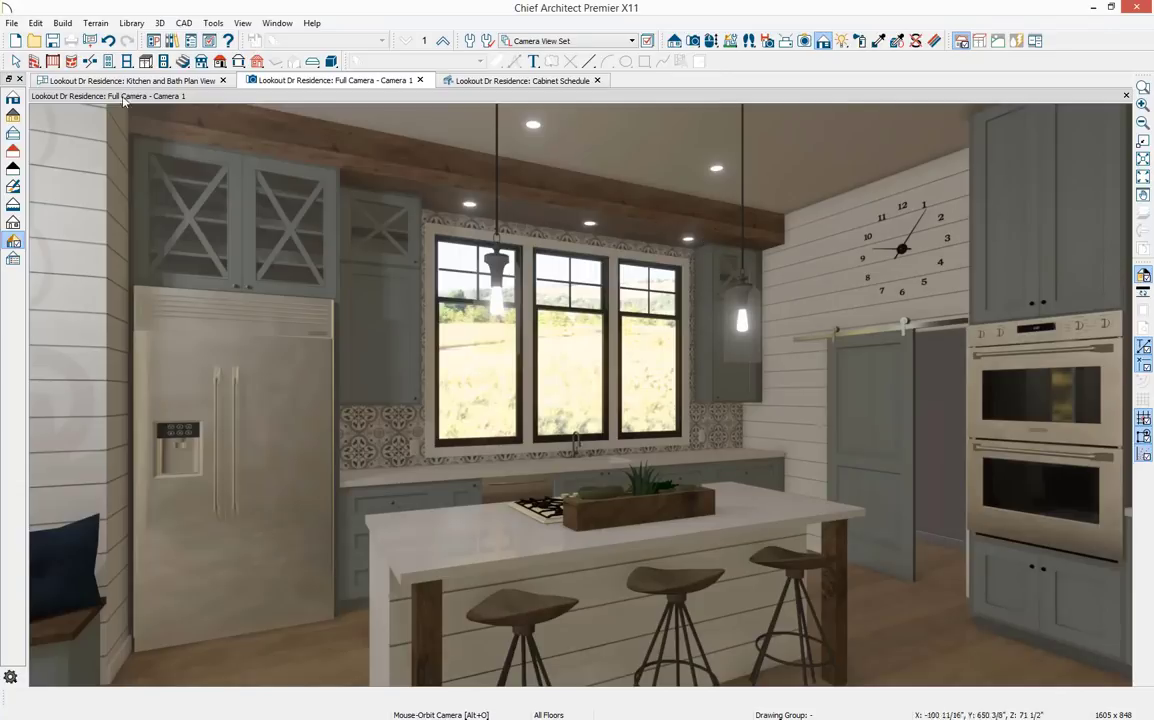
Open the Layout-11x17.layout file and check the title block's plan name text on page 0 before returning to page 1
{"action": "left_click", "coordinate": [12, 23]}
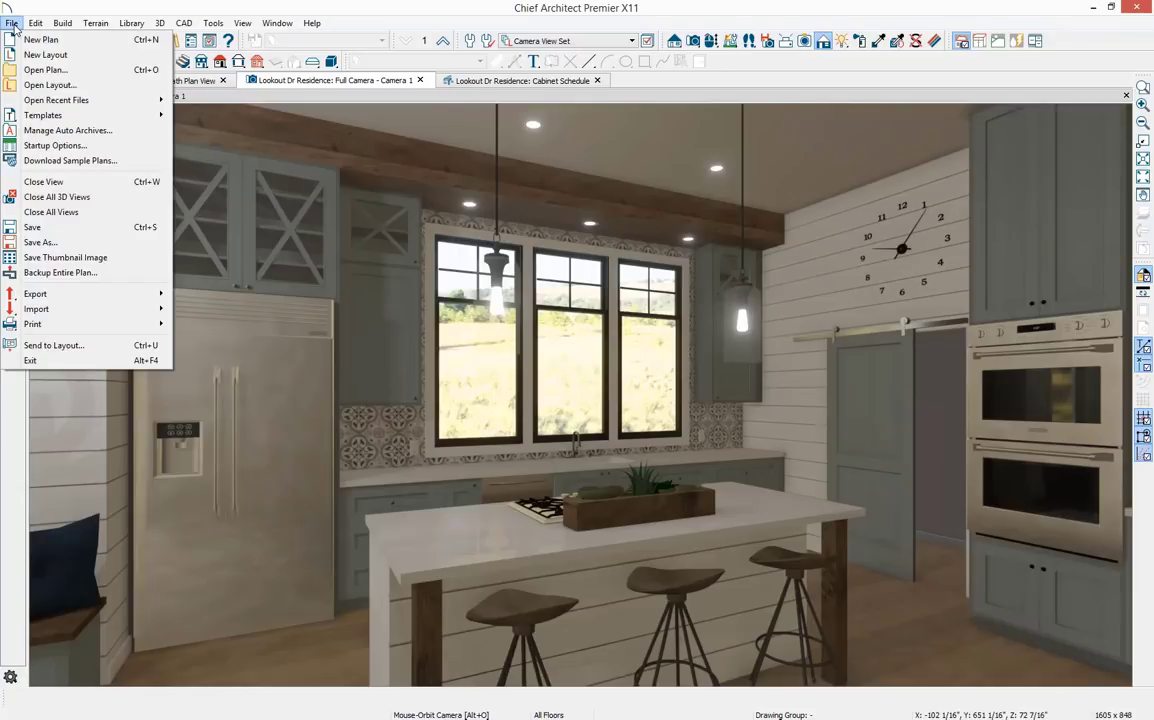
{"action": "left_click", "coordinate": [84, 85]}
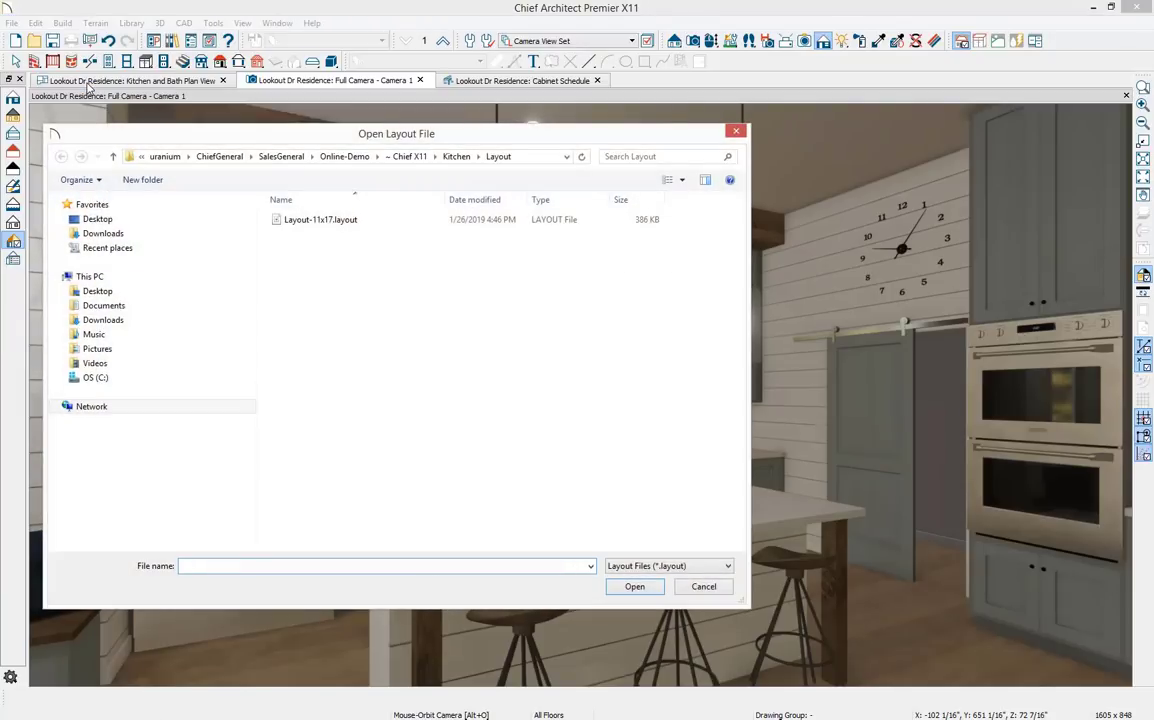
{"action": "double_click", "coordinate": [322, 220]}
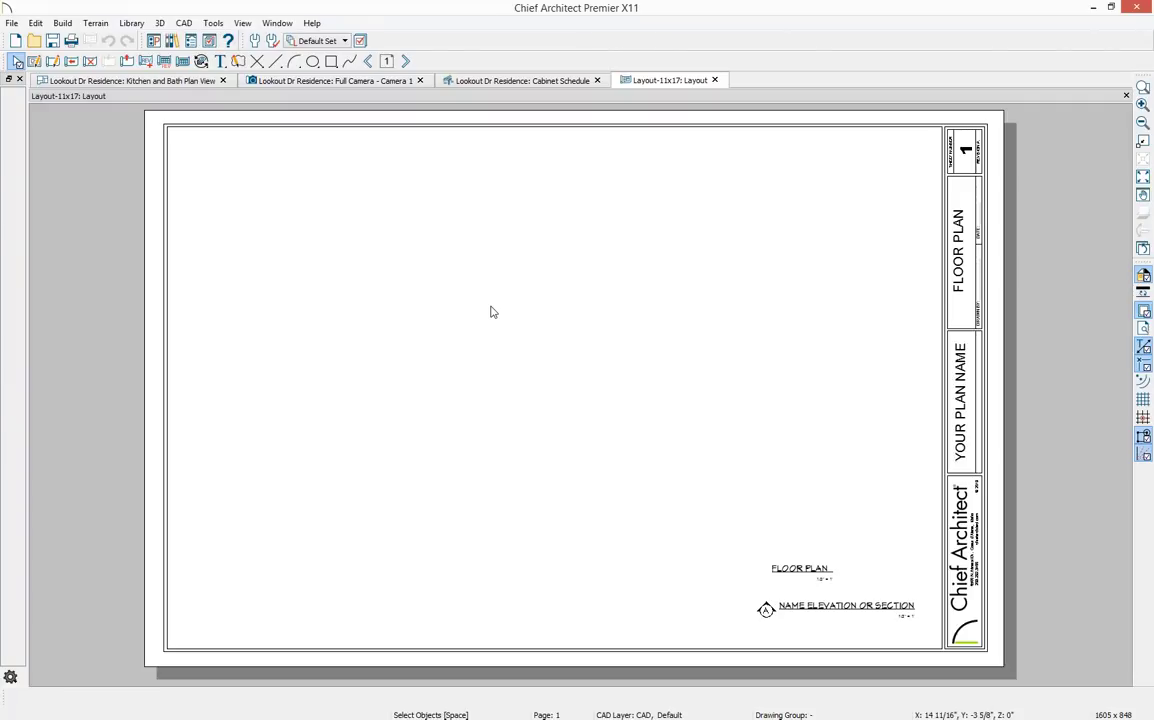
{"action": "left_click", "coordinate": [368, 61]}
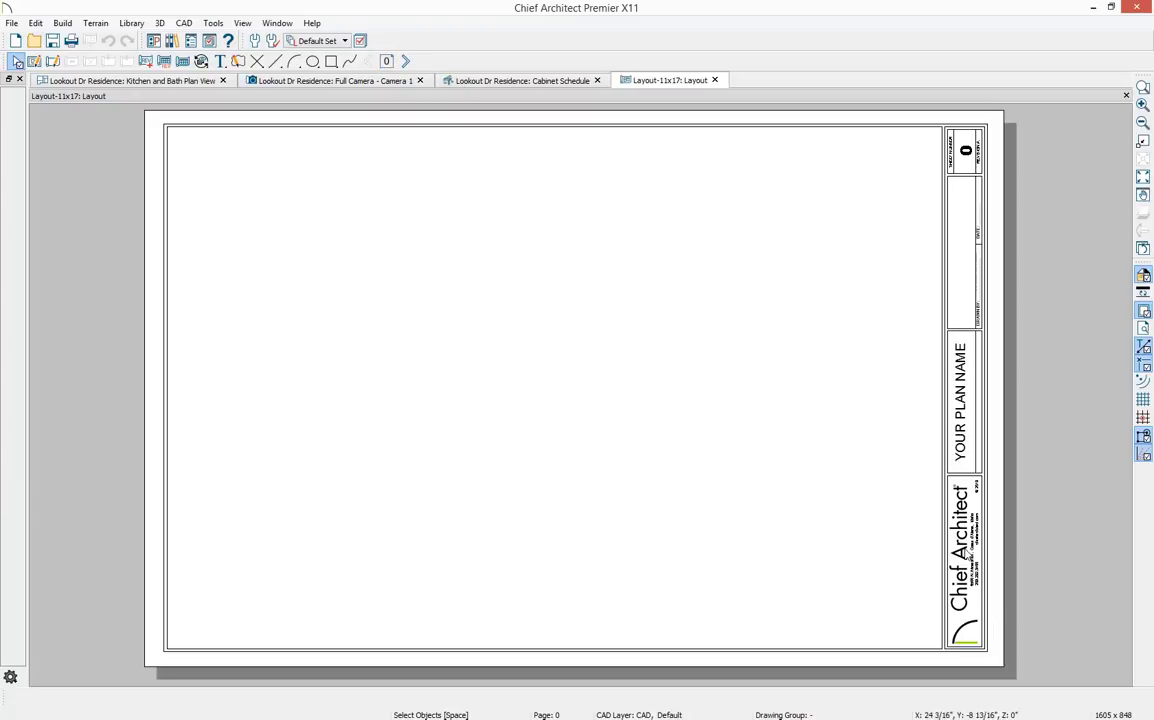
{"action": "left_click", "coordinate": [960, 455]}
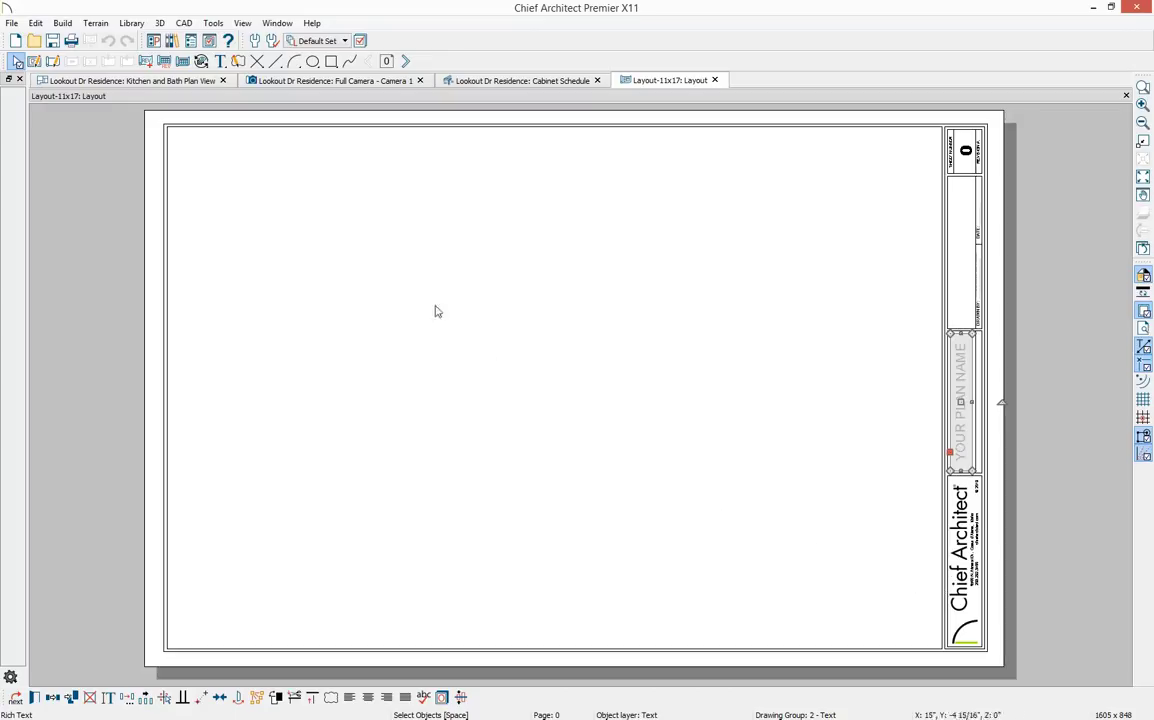
{"action": "key", "text": "Page_Down"}
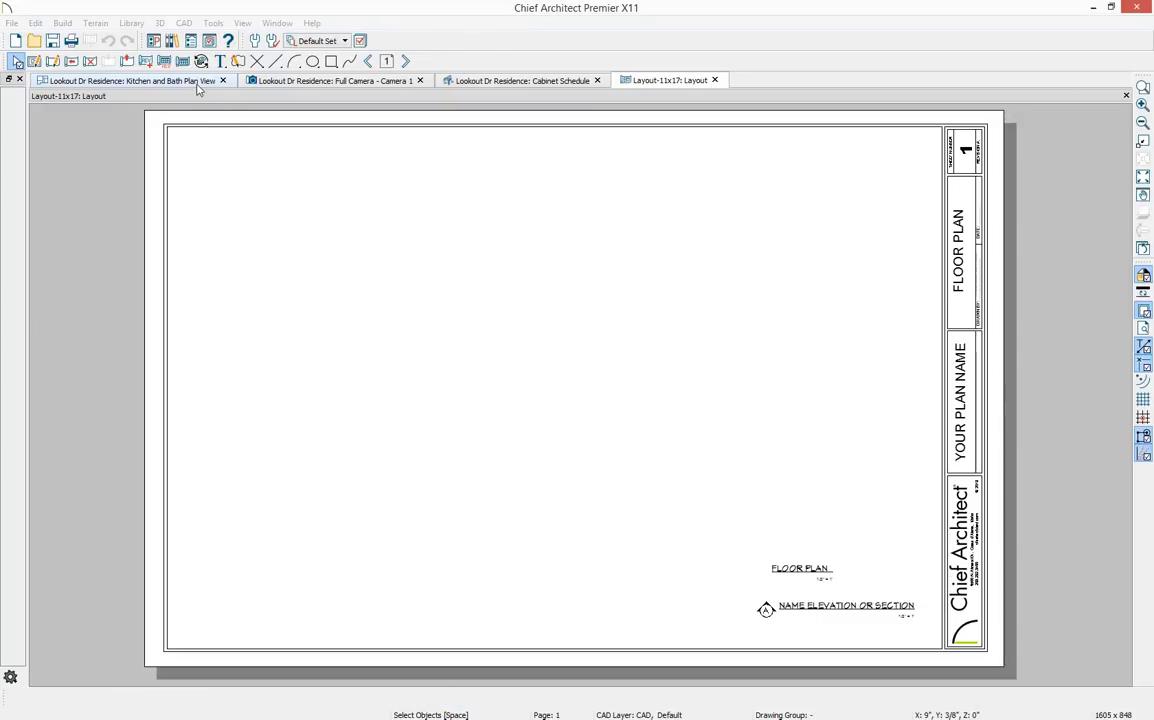
Open Elevation 1 from the floor plan and send the entire view to layout page 1 as plot lines at 1/4 in = 1 ft
{"action": "left_click", "coordinate": [179, 80]}
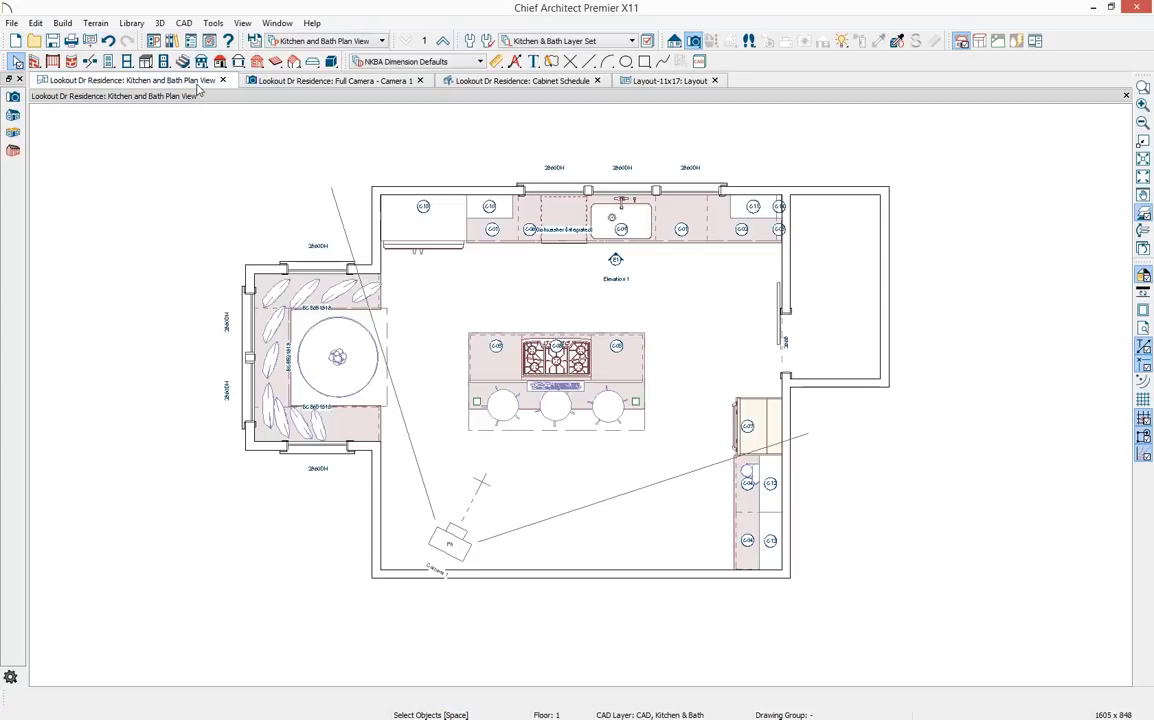
{"action": "double_click", "coordinate": [615, 262]}
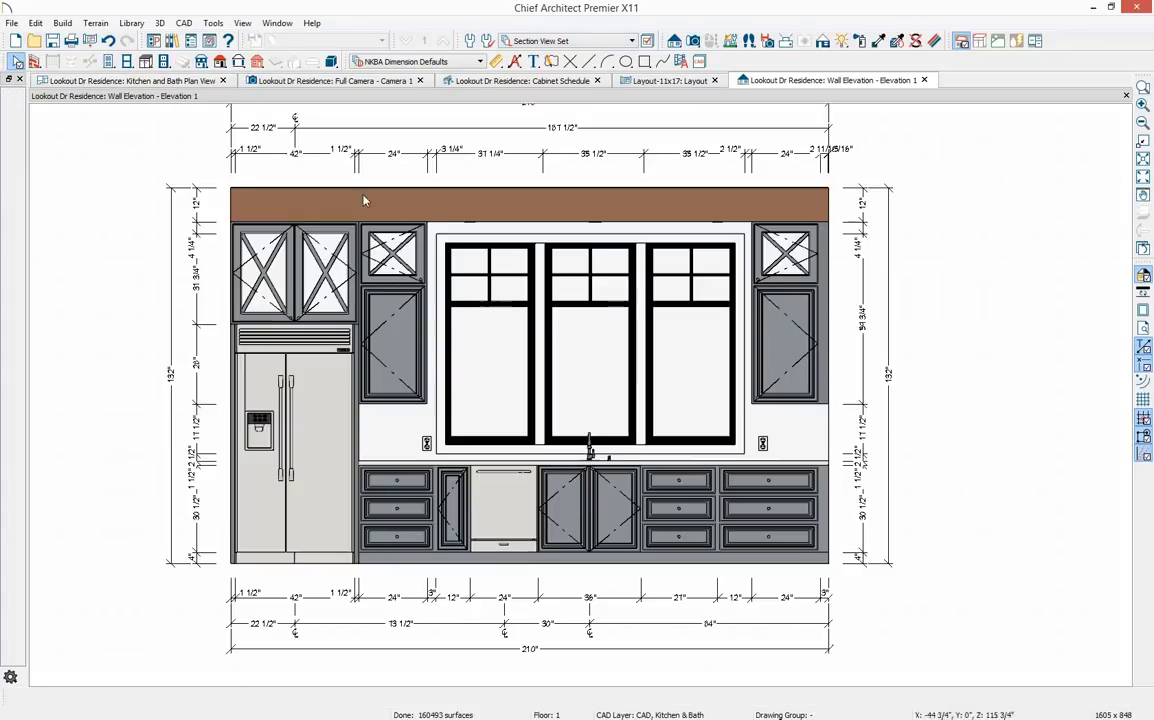
{"action": "left_click", "coordinate": [90, 40]}
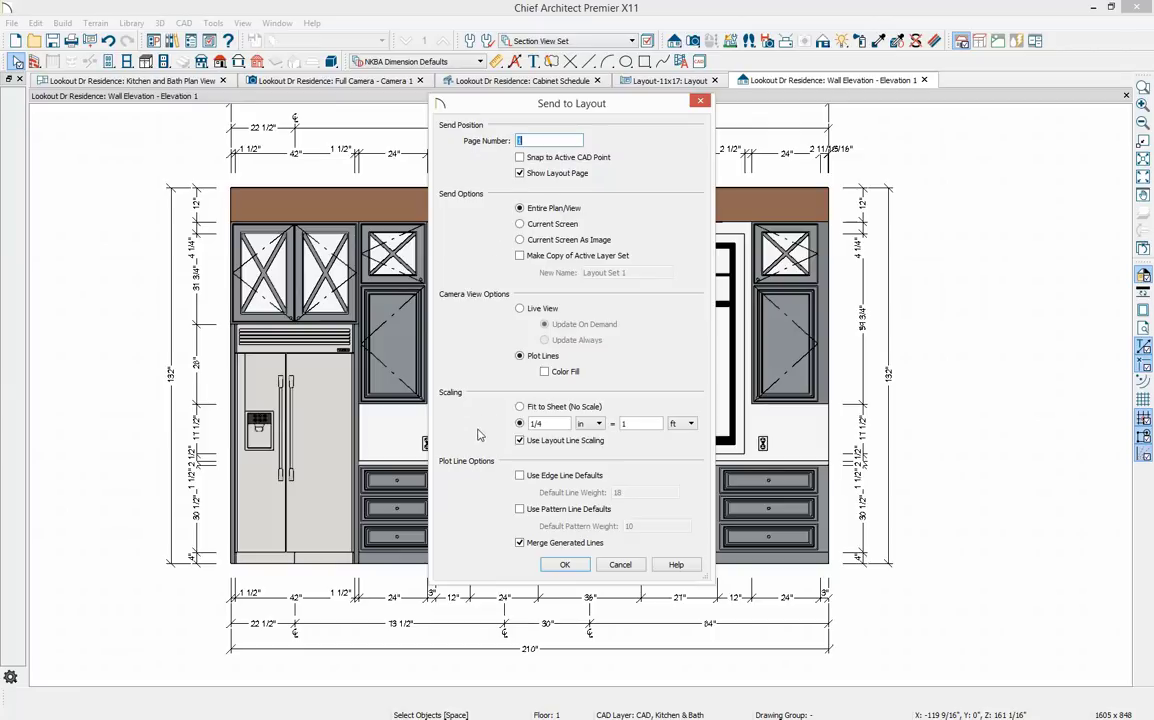
{"action": "left_click", "coordinate": [564, 564]}
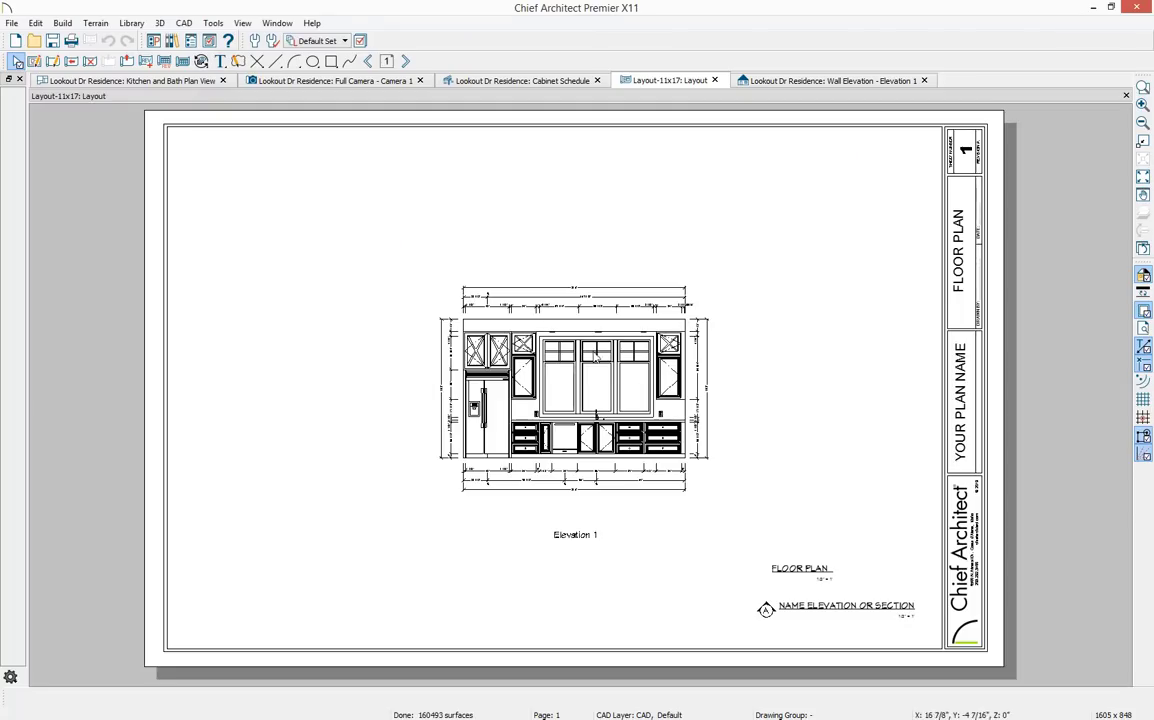
Move the Elevation 1 view to the left half of layout page 1, keeping it level
{"action": "left_click", "coordinate": [541, 318]}
{"action": "left_click_drag", "start_coordinate": [573, 387], "coordinate": [354, 385]}
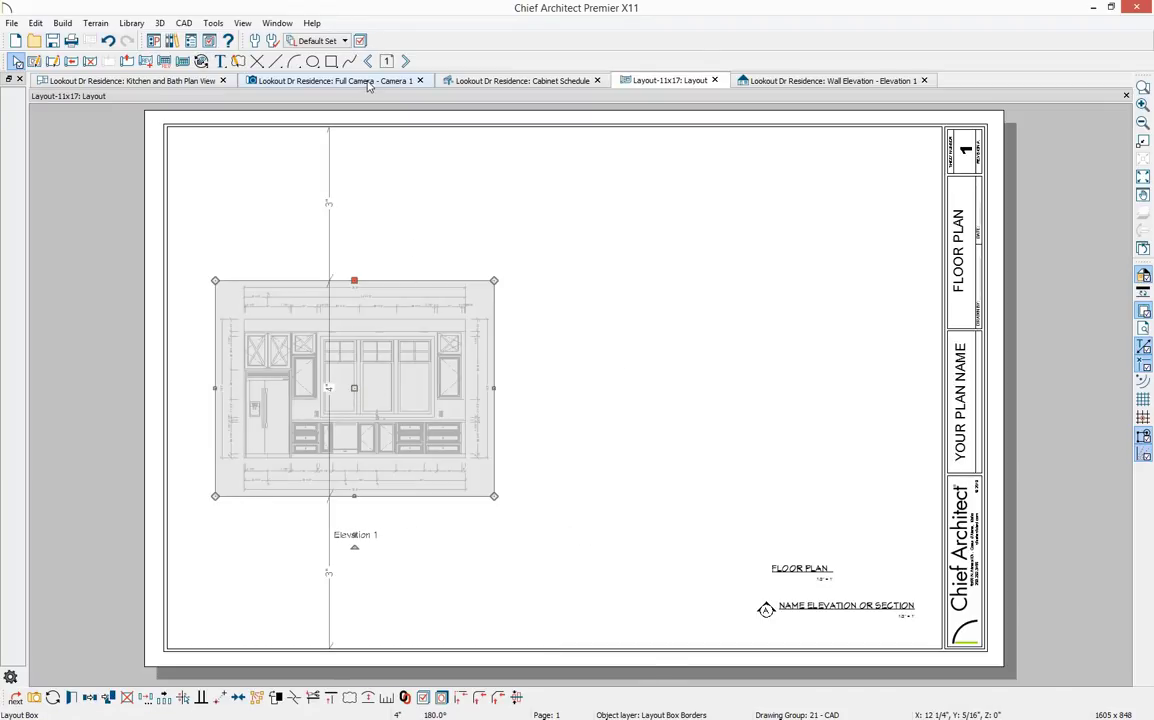
Return to the Camera 1 view and switch it to the Standard rendering technique
{"action": "left_click", "coordinate": [334, 80]}
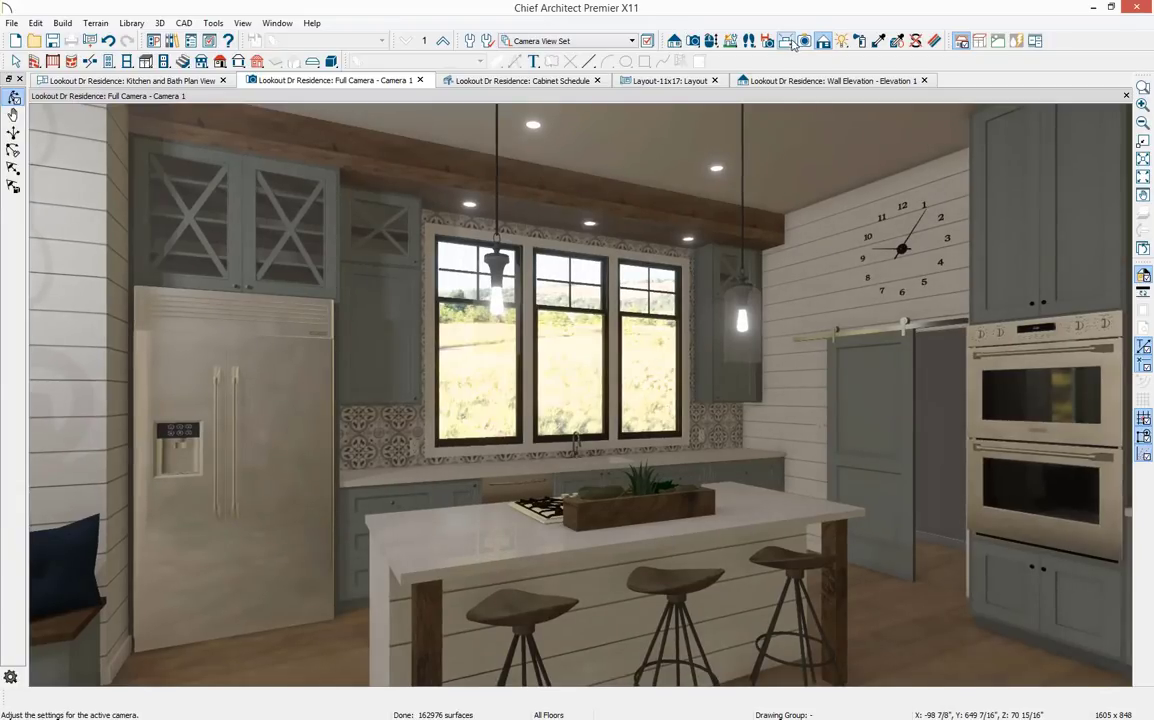
{"action": "left_click", "coordinate": [13, 97]}
{"action": "left_click", "coordinate": [13, 208]}
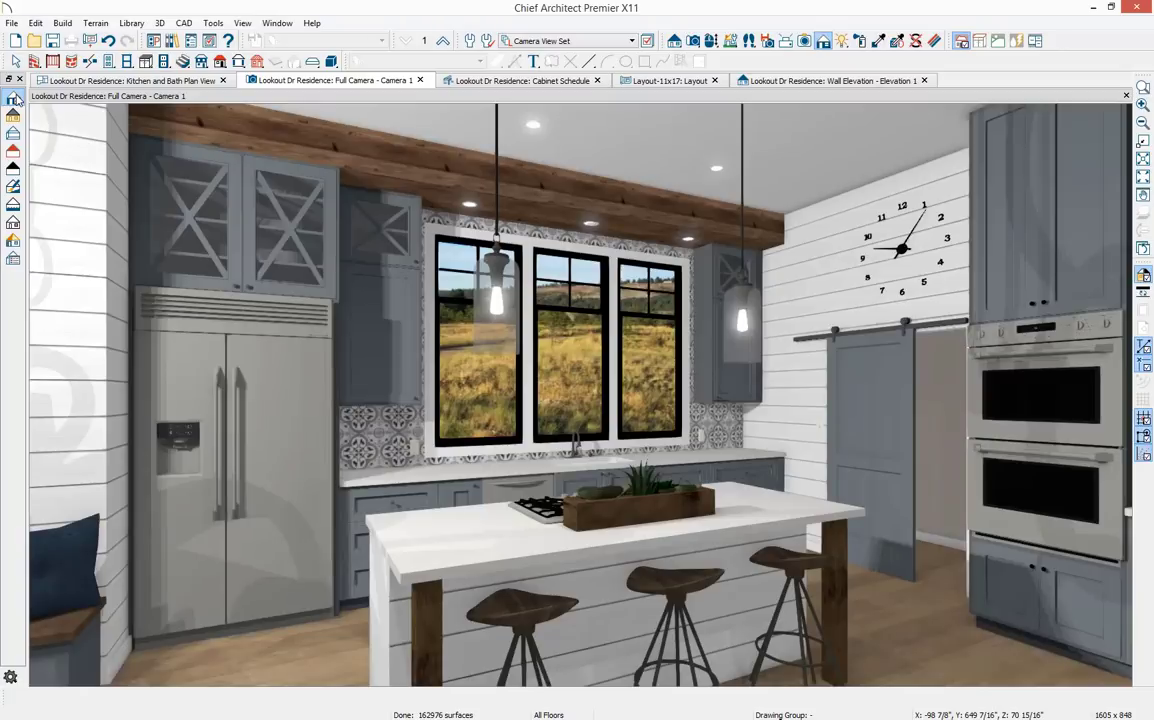
Send Camera 1's current screen to layout page 1 as a live view updated on demand, and shift it toward the page's right side
{"action": "left_click", "coordinate": [12, 22]}
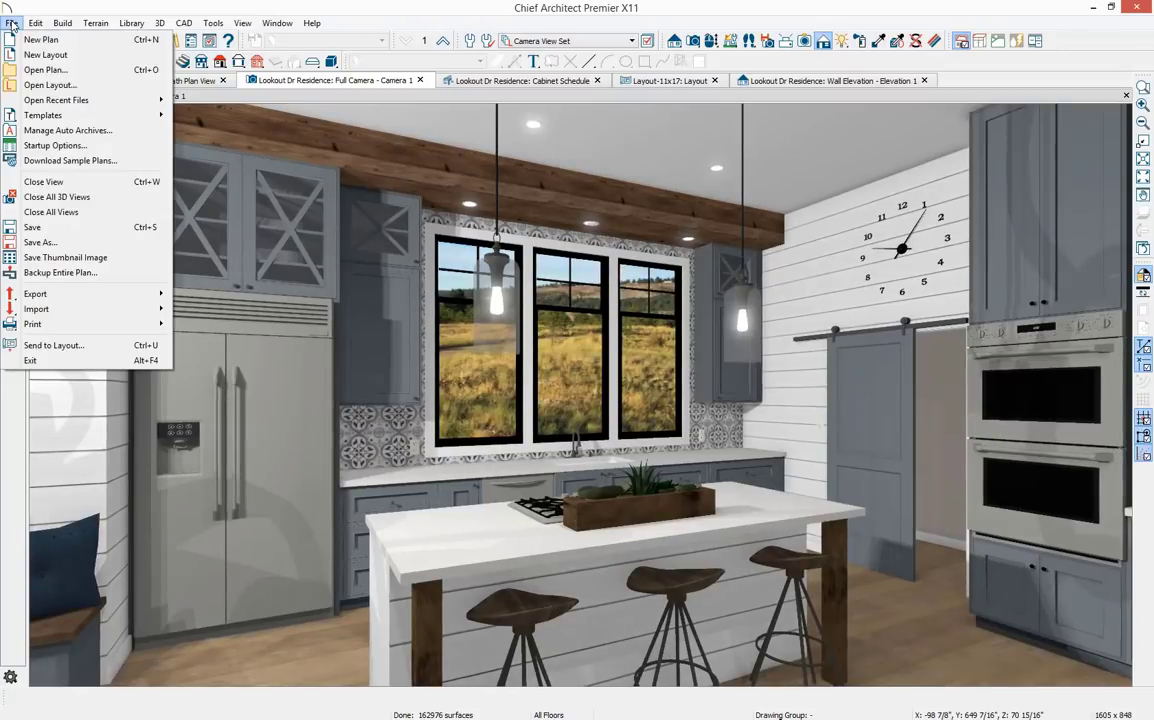
{"action": "left_click", "coordinate": [77, 345]}
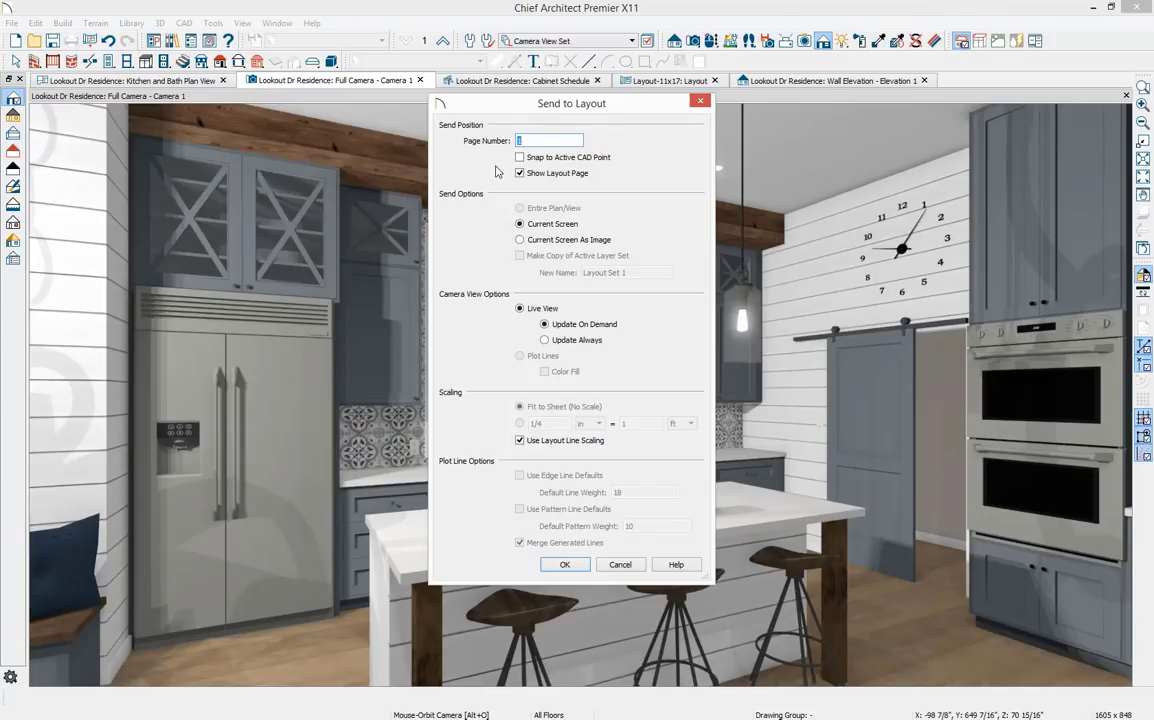
{"action": "left_click", "coordinate": [564, 564]}
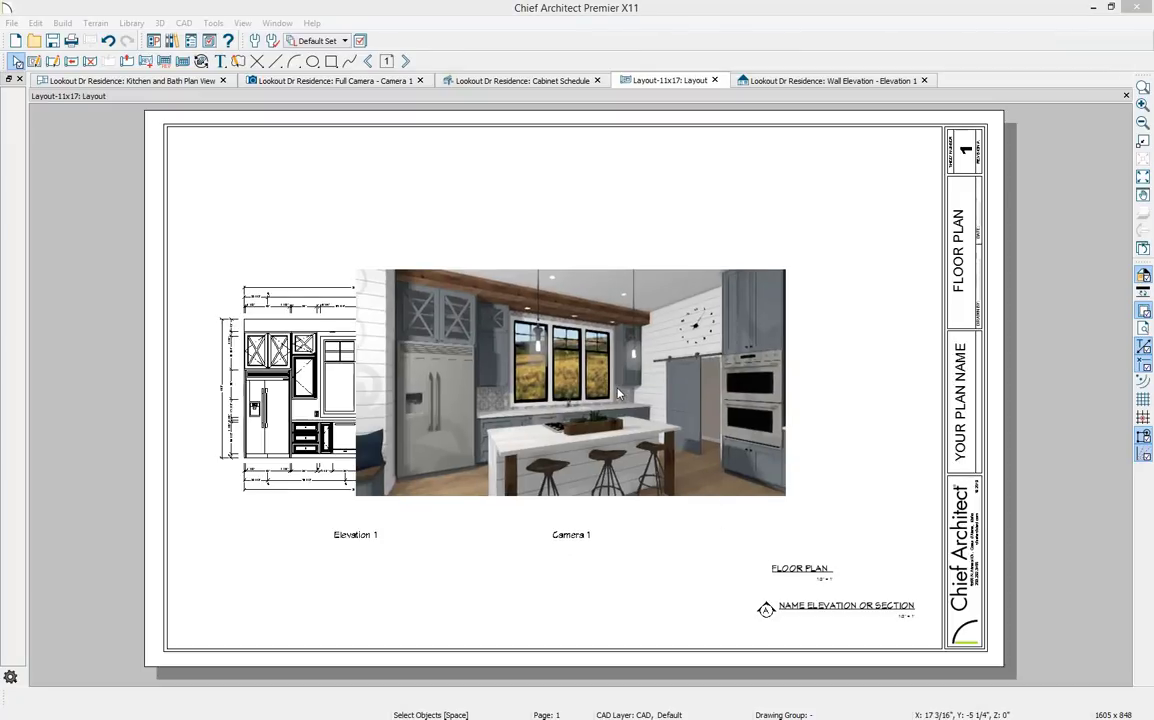
{"action": "left_click", "coordinate": [618, 393]}
{"action": "left_click_drag", "start_coordinate": [572, 388], "coordinate": [719, 376]}
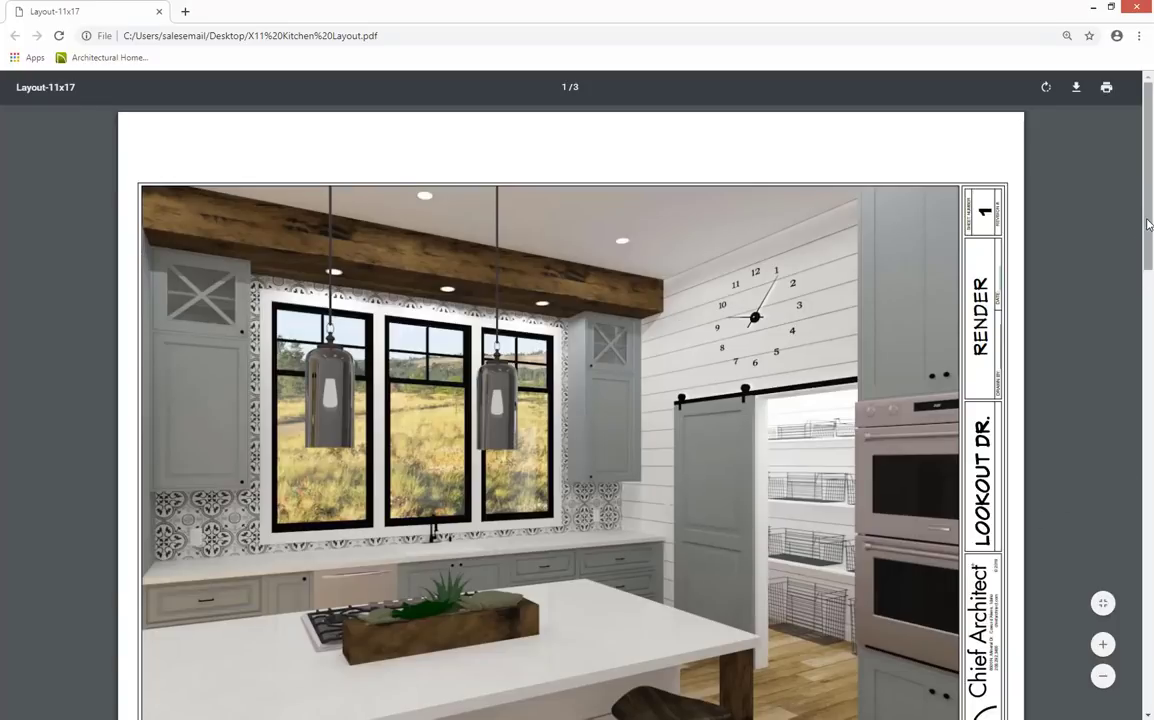
Review the render, floor plan and elevation sheets of the X11 Kitchen Layout.pdf in Chrome
{"action": "left_click_drag", "start_coordinate": [1148, 224], "coordinate": [1140, 434]}
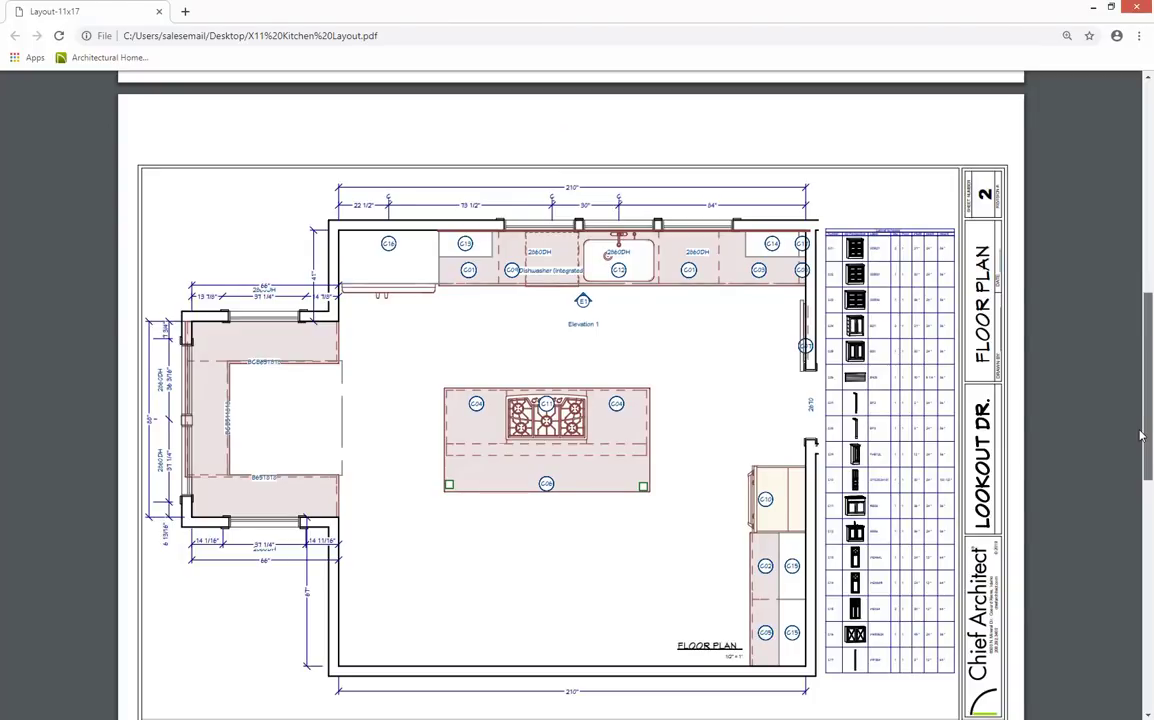
{"action": "left_click_drag", "start_coordinate": [1140, 435], "coordinate": [1108, 661]}
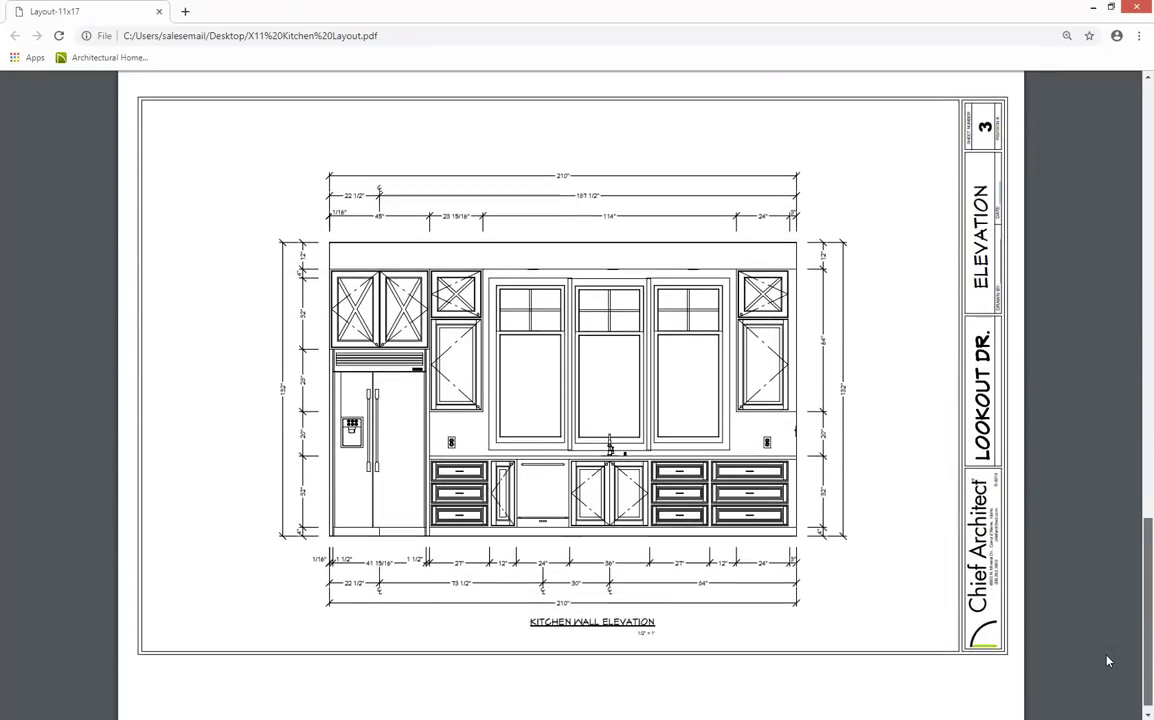